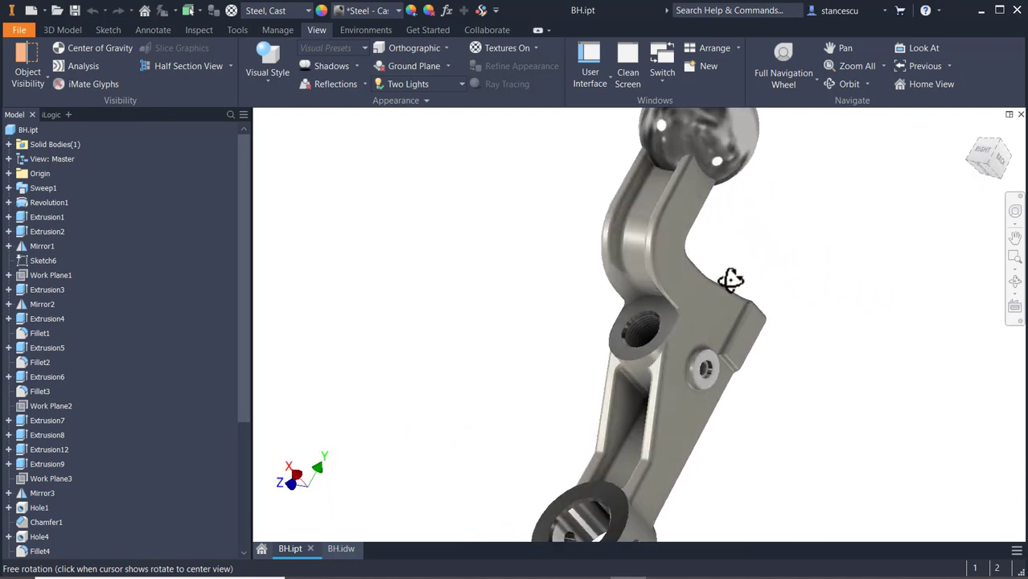
# View the BH.ipt part from the right, then switch to the BH.idw drawing and examine its dimensioned front and section views.
pyautogui.click(989, 159)
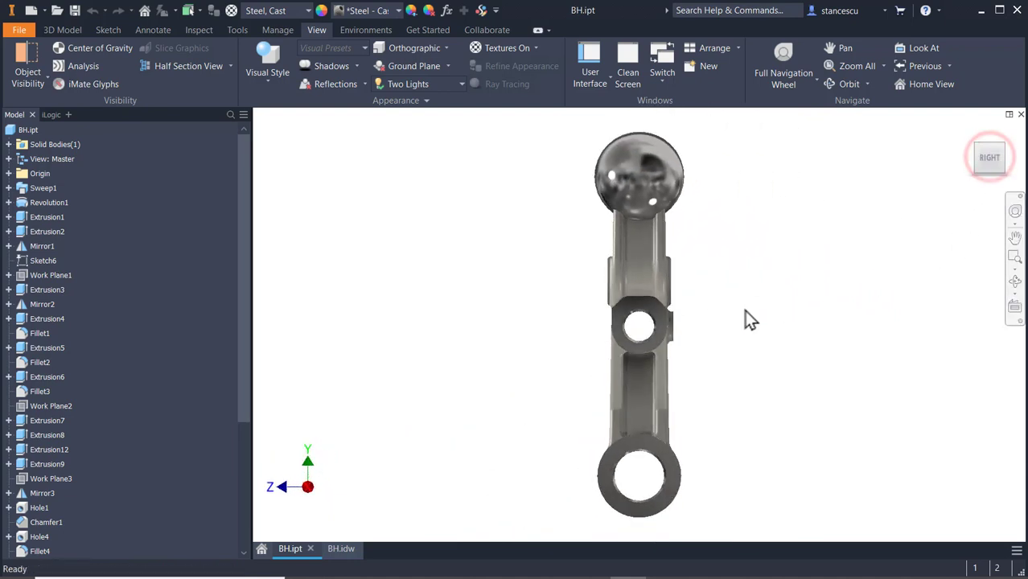
pyautogui.click(339, 554)
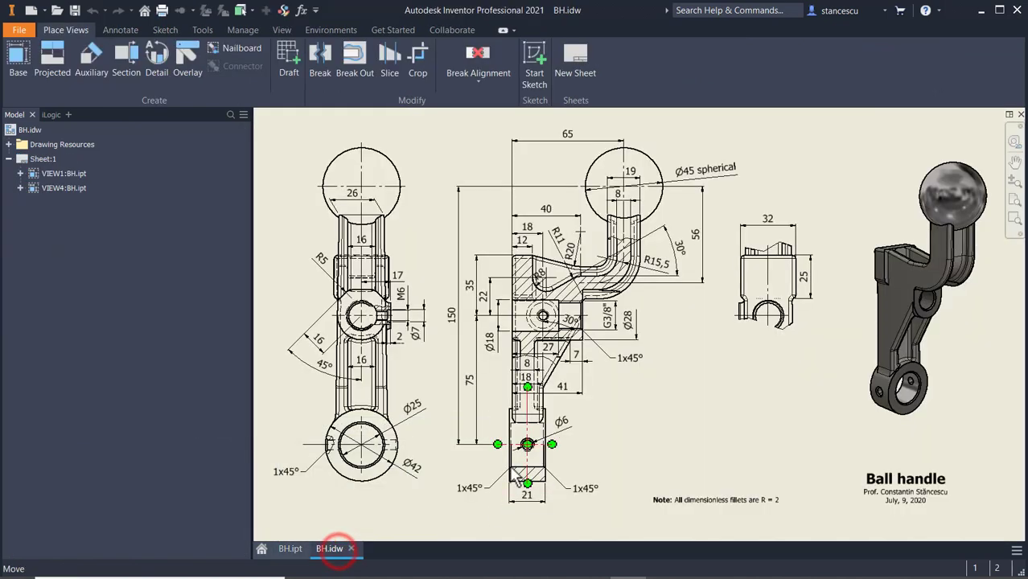
pyautogui.scroll(3, 278, 245)
pyautogui.moveTo(310, 269)
pyautogui.mouseDown(button='middle')
pyautogui.moveTo(339, 185)
pyautogui.moveTo(354, 236)
pyautogui.mouseUp(button='middle')
pyautogui.scroll(-2, 362, 168)
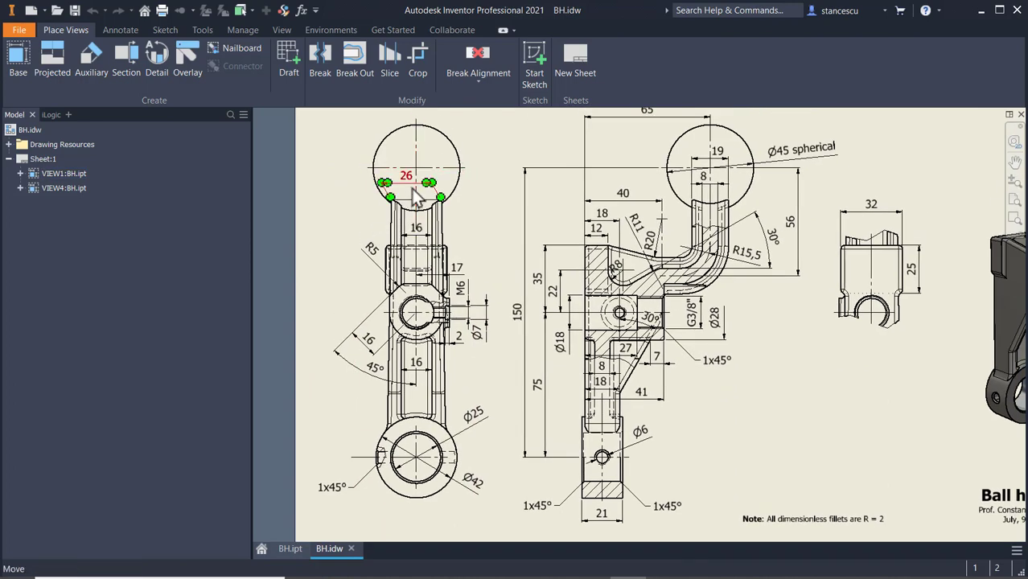
pyautogui.scroll(2, 400, 361)
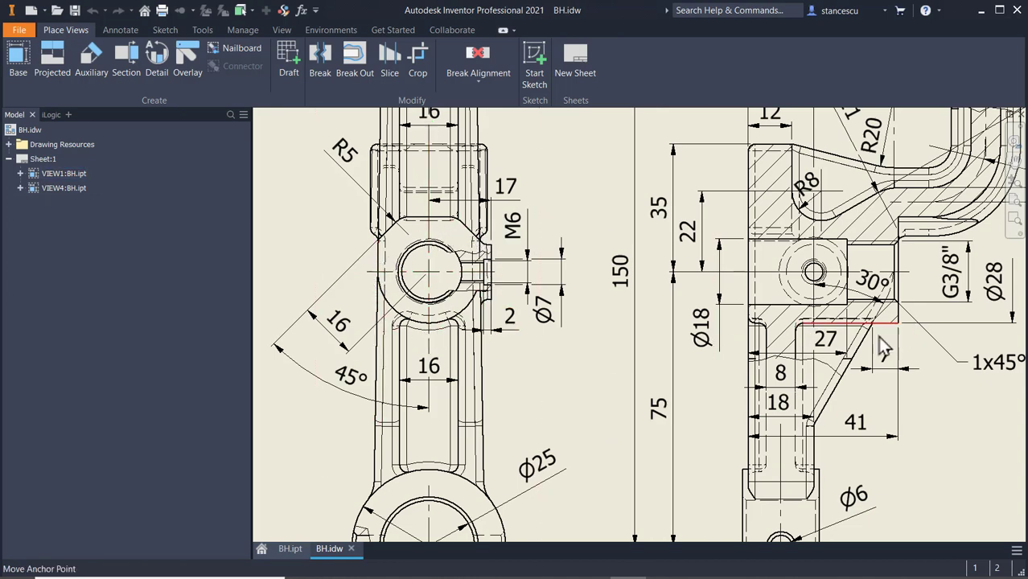
pyautogui.scroll(-2, 881, 349)
pyautogui.moveTo(747, 346); pyautogui.dragTo(307, 323, button='middle')
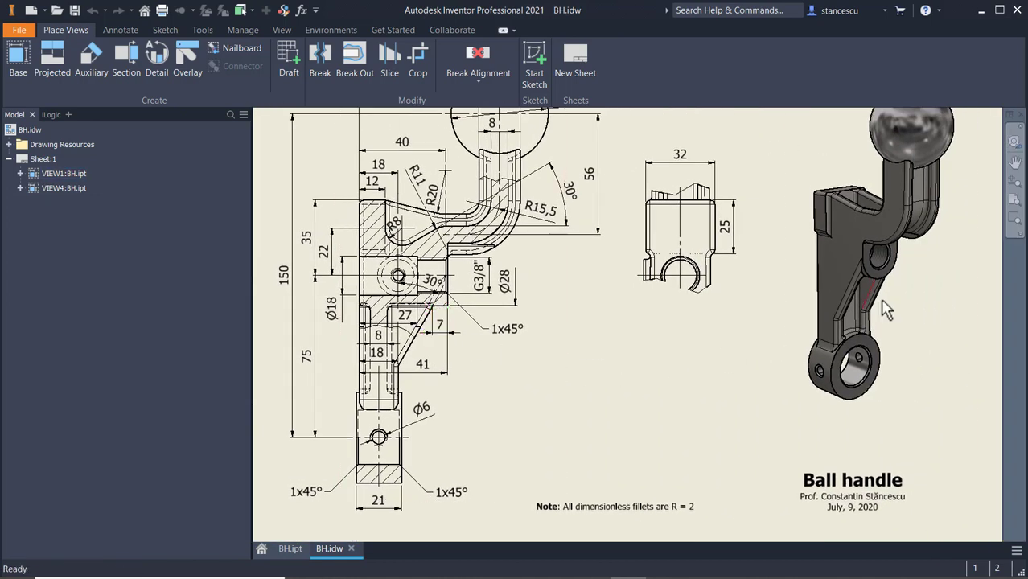
# Compare the shaded isometric view of the ball handle with its central boss, ribs and lower ring in the dimensioned views.
pyautogui.scroll(5, 854, 267)
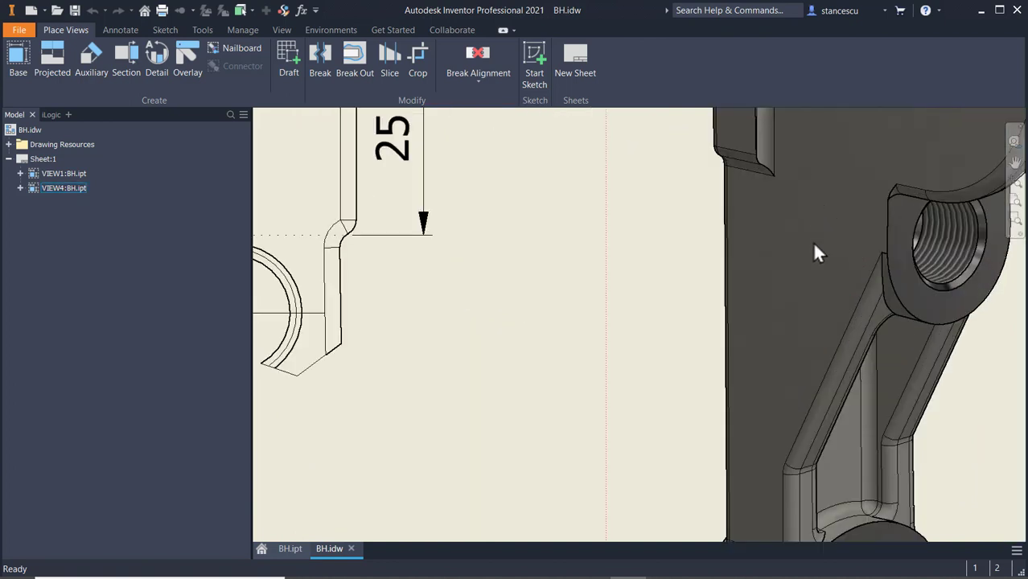
pyautogui.scroll(-2, 816, 246)
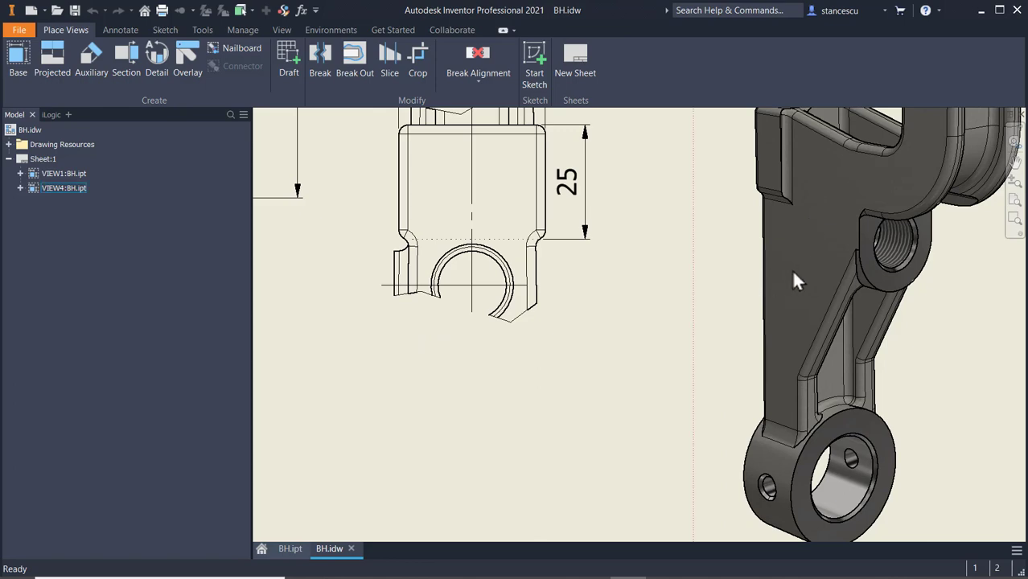
pyautogui.scroll(-3, 794, 264)
pyautogui.moveTo(511, 319); pyautogui.dragTo(891, 314, button='middle')
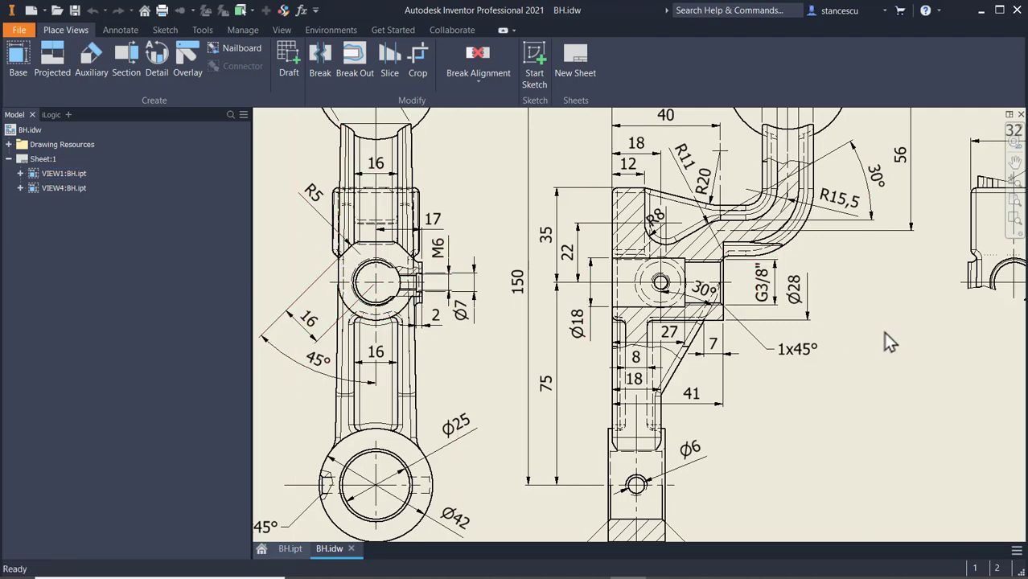
pyautogui.moveTo(883, 331); pyautogui.dragTo(735, 333, button='middle')
pyautogui.moveTo(965, 335); pyautogui.dragTo(970, 338, button='middle')
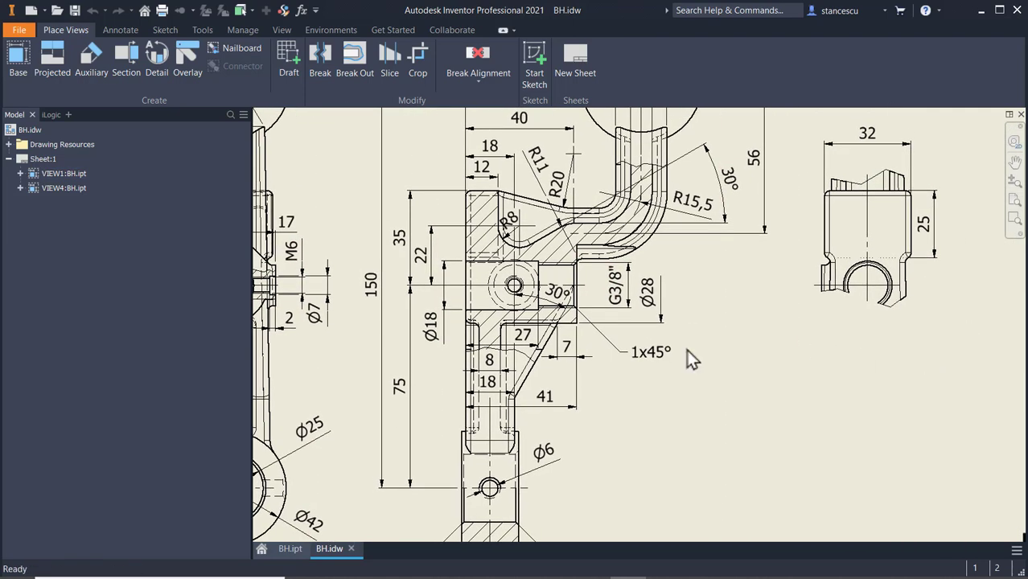
pyautogui.moveTo(686, 349); pyautogui.dragTo(977, 313, button='middle')
pyautogui.click(486, 262)
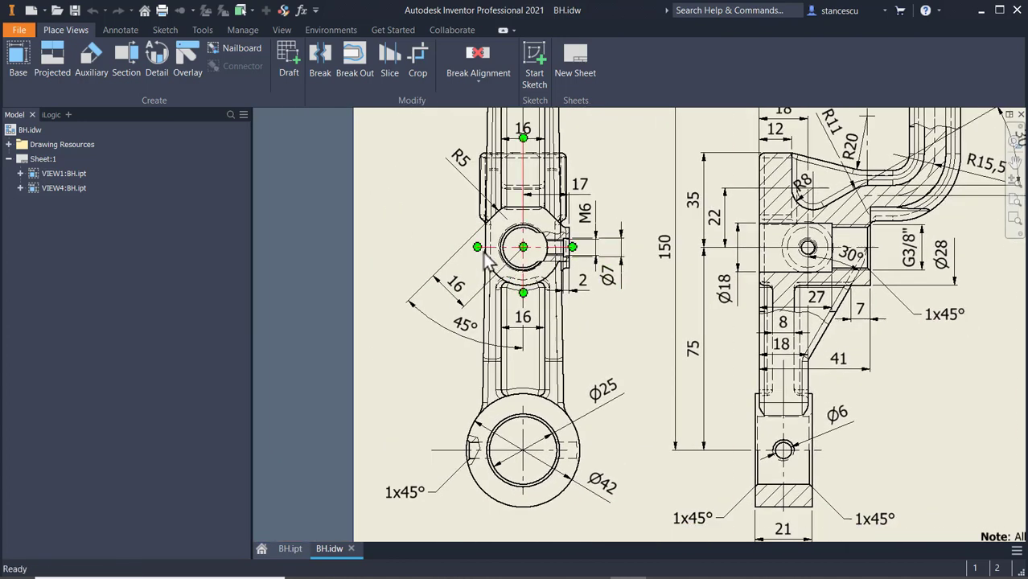
pyautogui.click(434, 392)
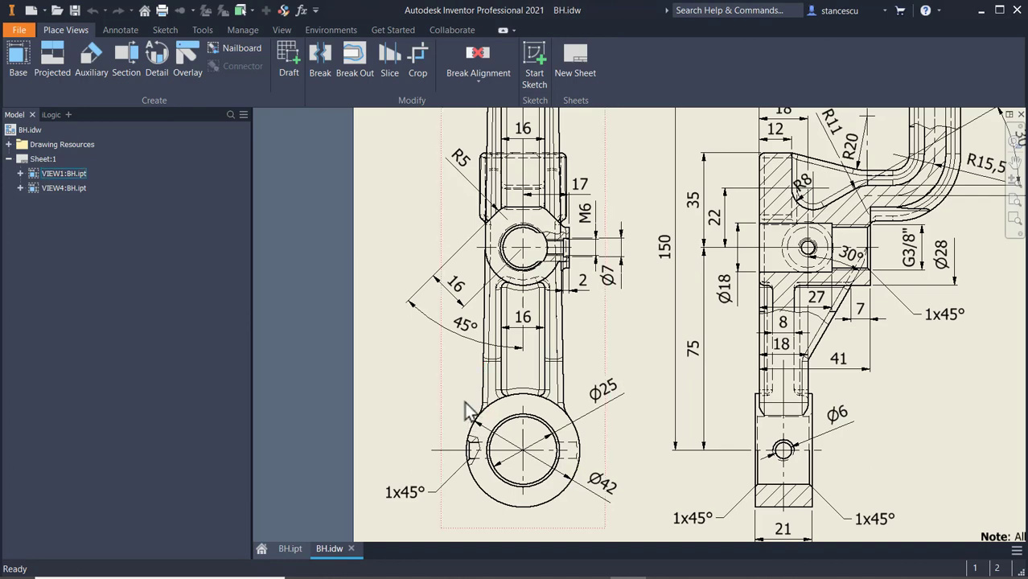
pyautogui.scroll(-3, 454, 385)
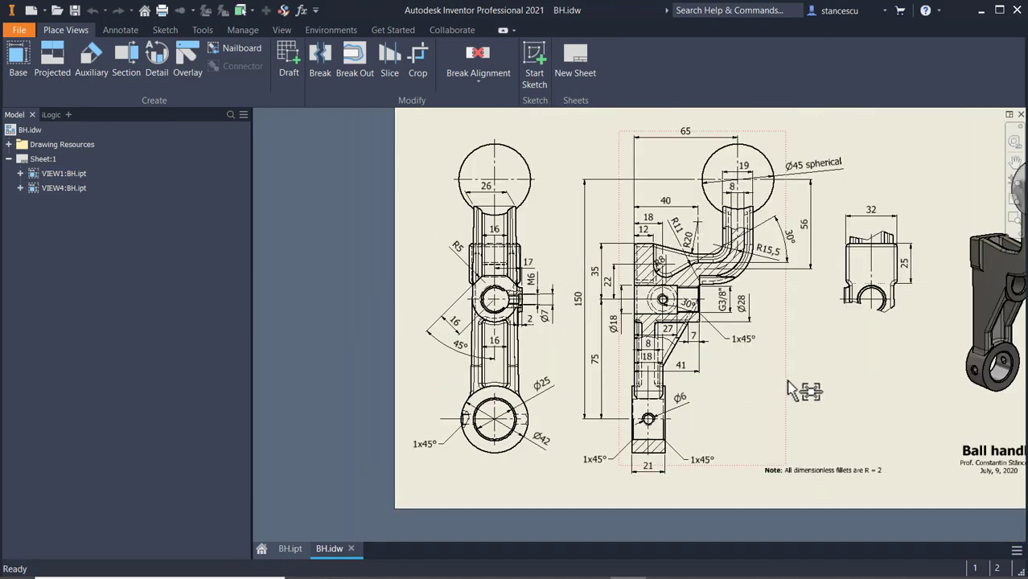
# Examine the curved arm below the ball in the section view, including its centreline path and channel profile dimensions.
pyautogui.moveTo(785, 381); pyautogui.dragTo(688, 376, button='middle')
pyautogui.scroll(3, 649, 248)
pyautogui.moveTo(654, 255); pyautogui.dragTo(667, 332, button='middle')
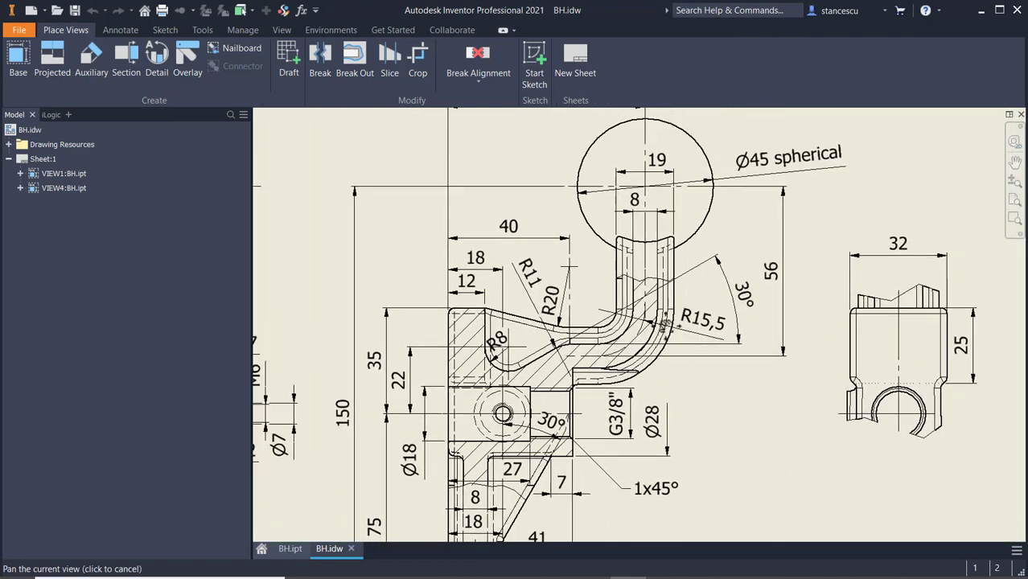
pyautogui.click(636, 241)
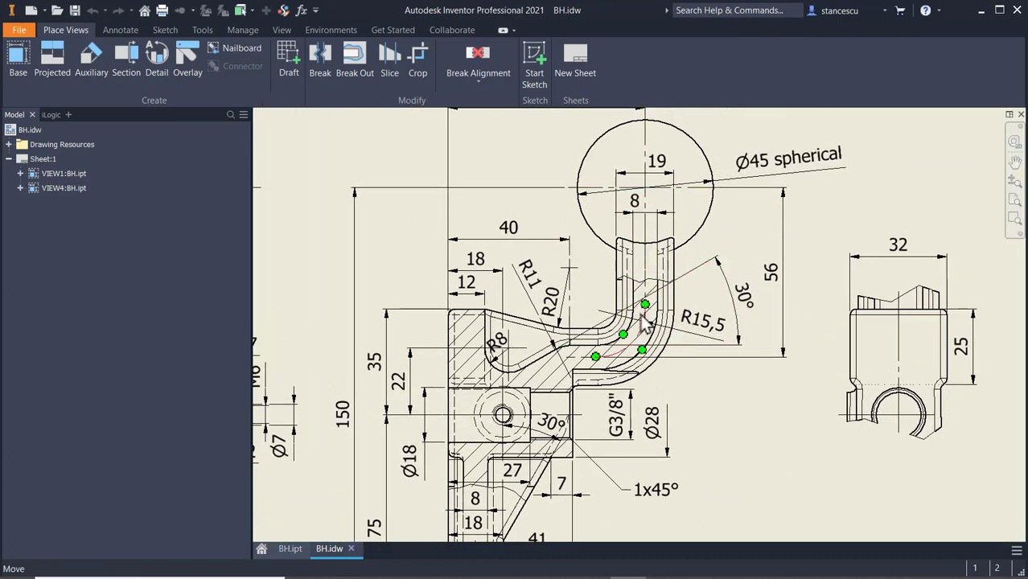
pyautogui.click(648, 250)
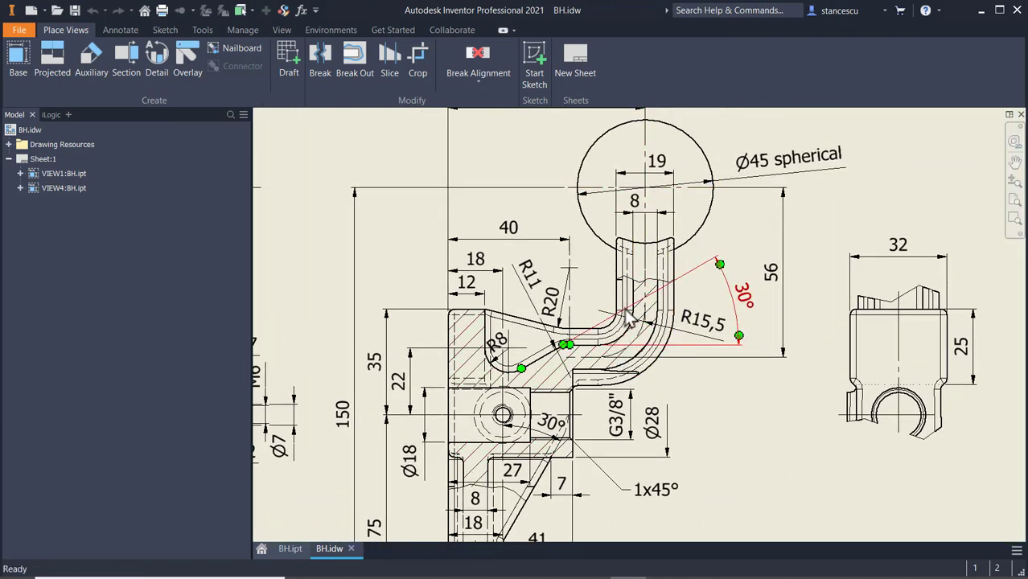
pyautogui.moveTo(675, 339); pyautogui.dragTo(868, 341, button='middle')
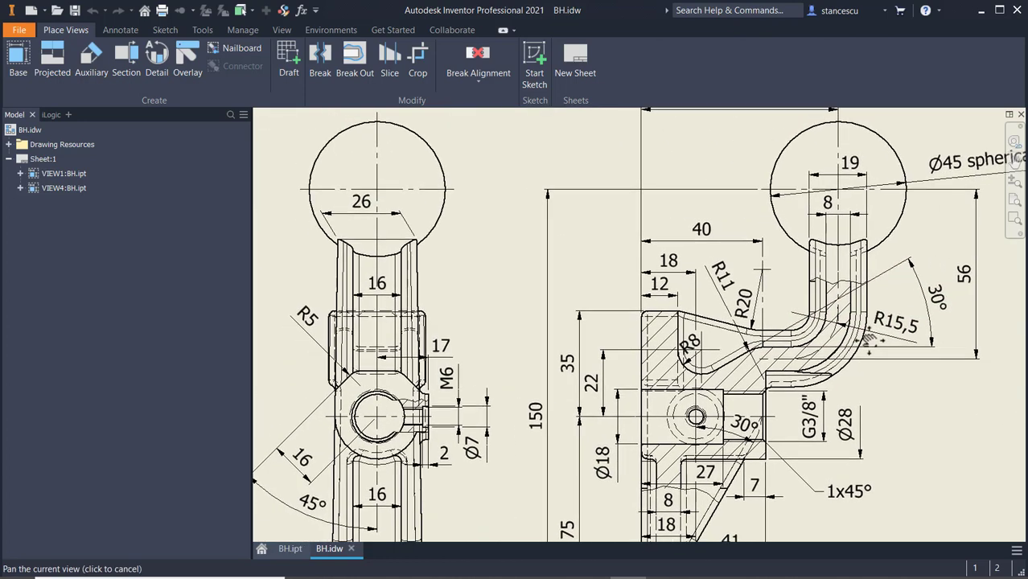
pyautogui.click(828, 255)
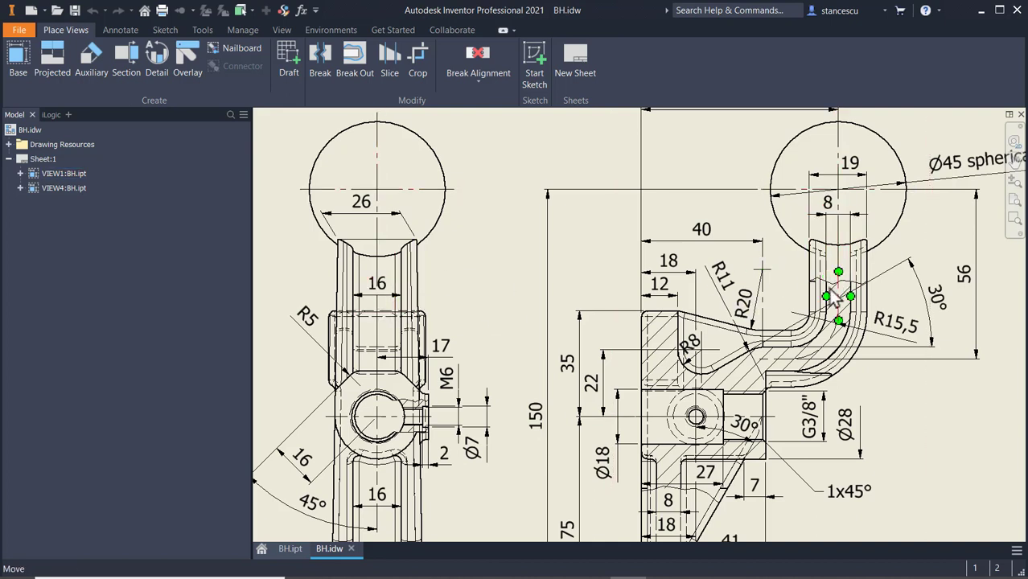
# Examine the ball, curved arm and upper block in the shaded isometric view, and return to the full drawing sheet.
pyautogui.scroll(-2, 826, 361)
pyautogui.moveTo(861, 416)
pyautogui.mouseDown(button='middle')
pyautogui.moveTo(564, 333)
pyautogui.moveTo(481, 332)
pyautogui.mouseUp(button='middle')
pyautogui.scroll(2, 777, 225)
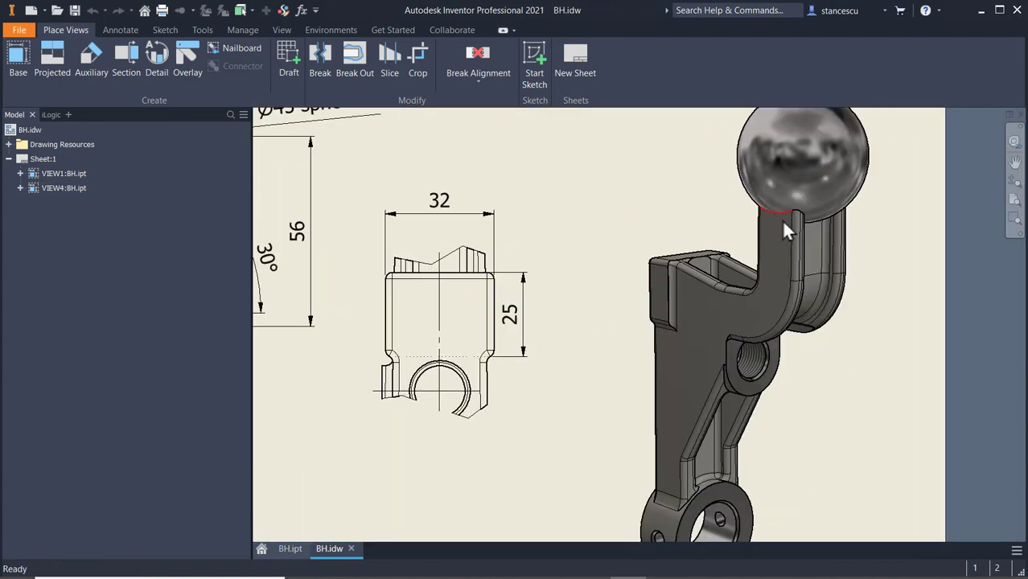
pyautogui.scroll(2, 812, 268)
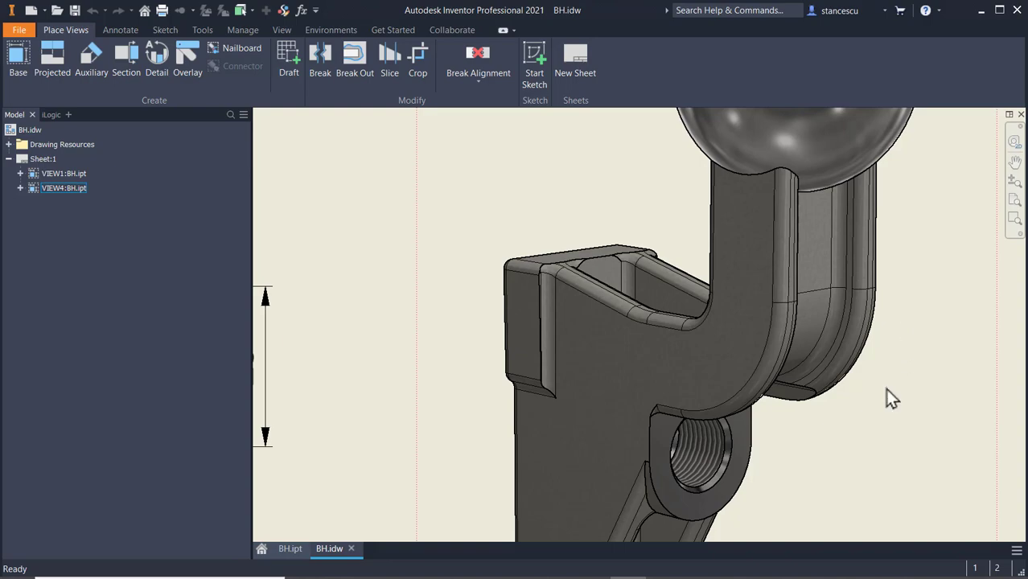
pyautogui.scroll(-2, 887, 392)
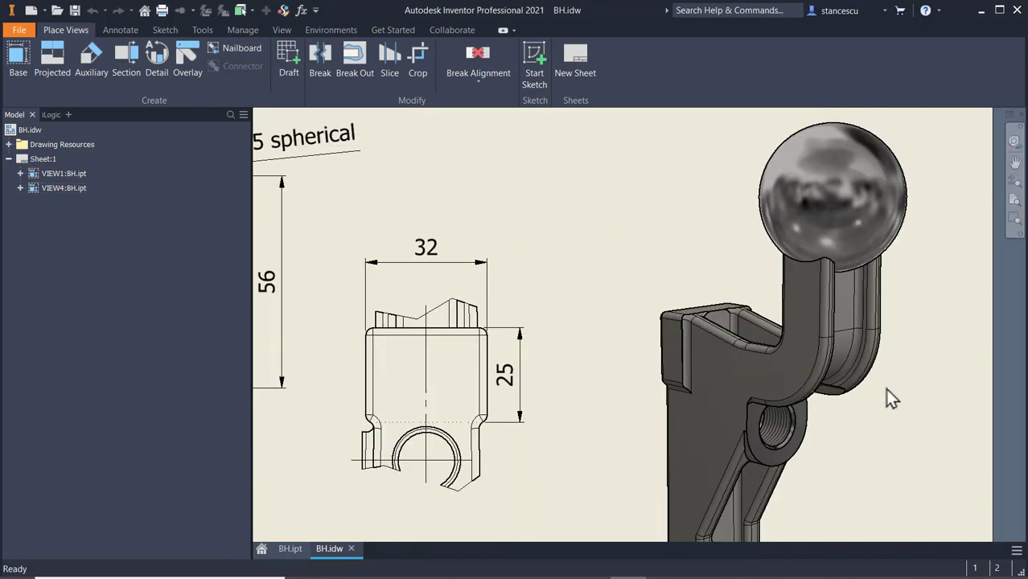
pyautogui.press('F6')
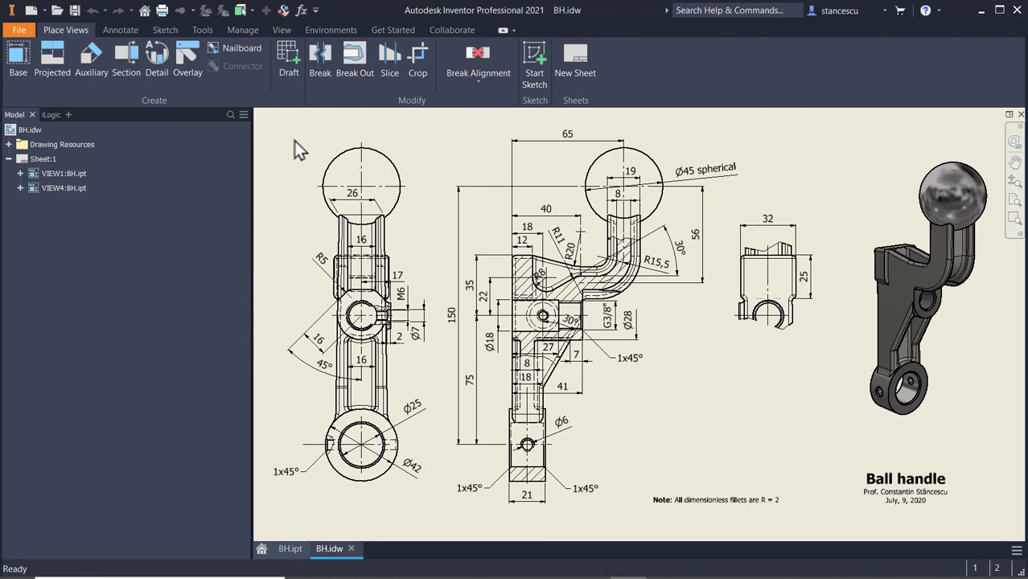
# Read the general fillet note and inspect the filleted edges of the arm and lower ring in the shaded isometric view.
pyautogui.scroll(3, 746, 524)
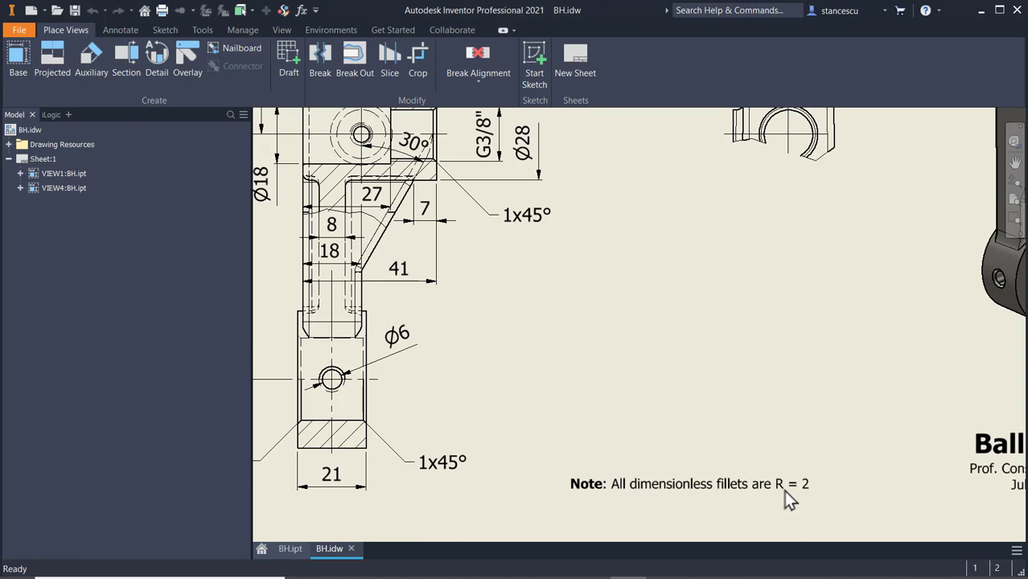
pyautogui.scroll(-3, 520, 439)
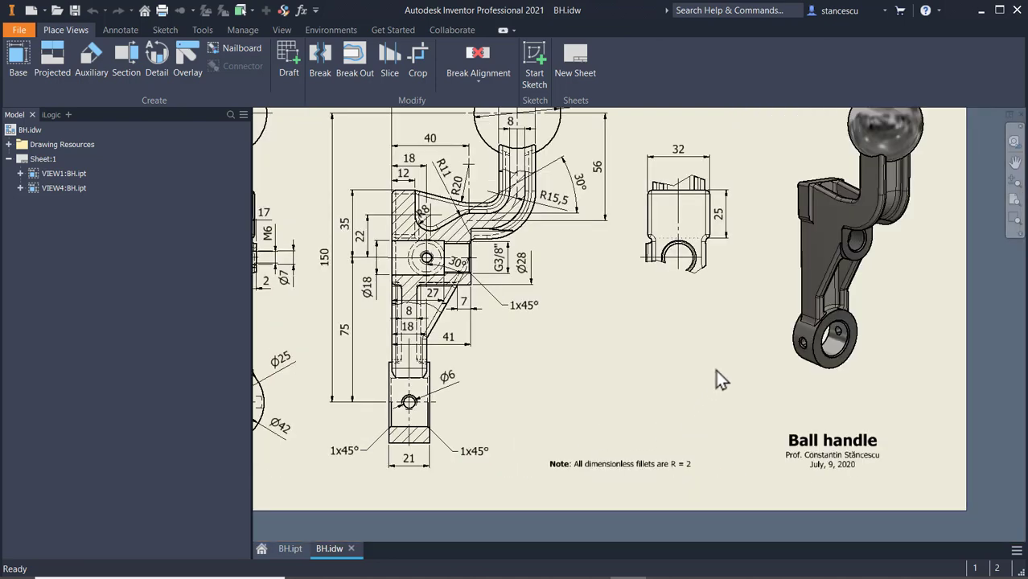
pyautogui.scroll(2, 569, 427)
pyautogui.scroll(3, 653, 357)
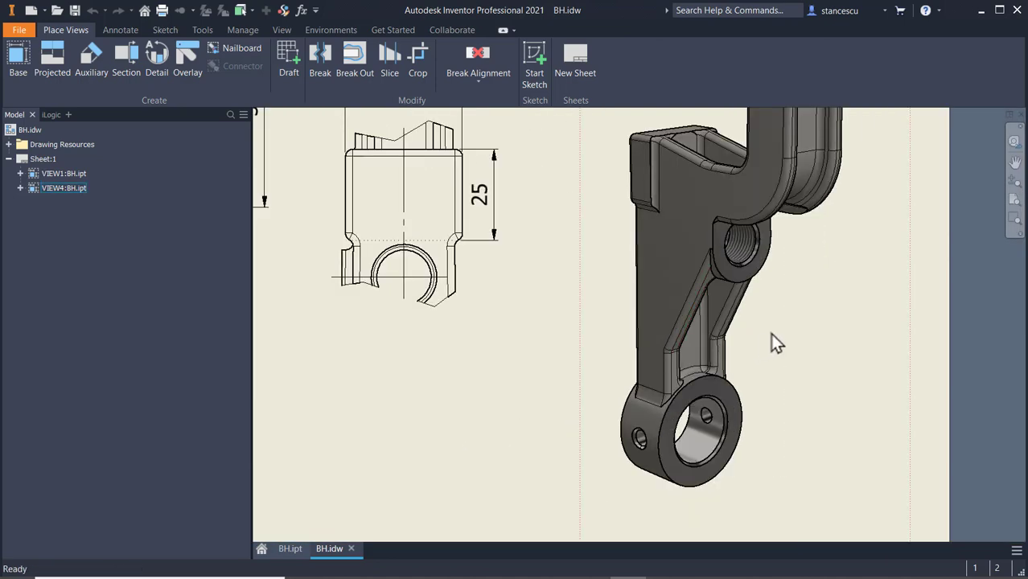
pyautogui.moveTo(830, 215); pyautogui.dragTo(803, 318, button='middle')
pyautogui.moveTo(776, 366); pyautogui.dragTo(812, 229, button='middle')
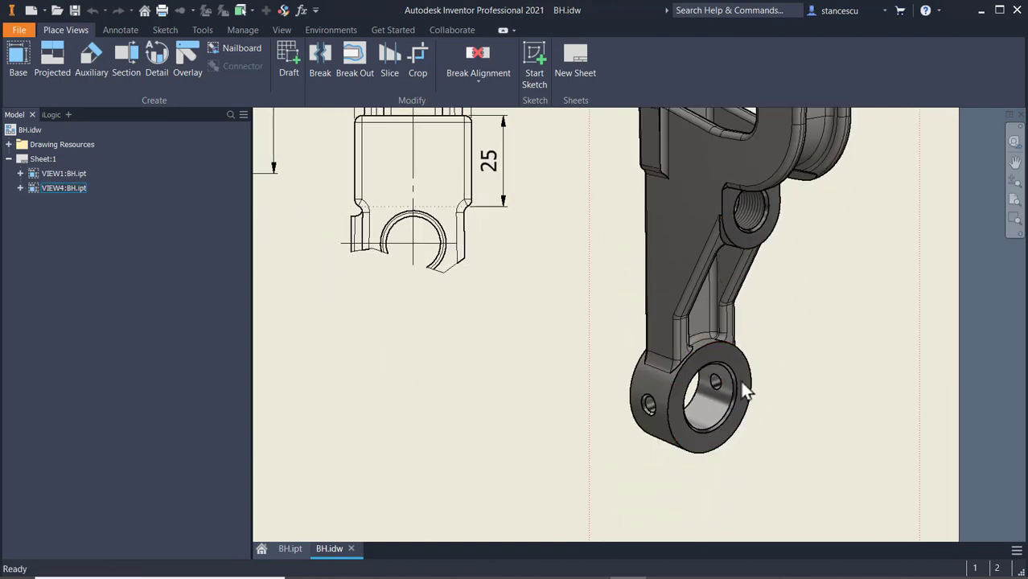
pyautogui.scroll(-2, 475, 377)
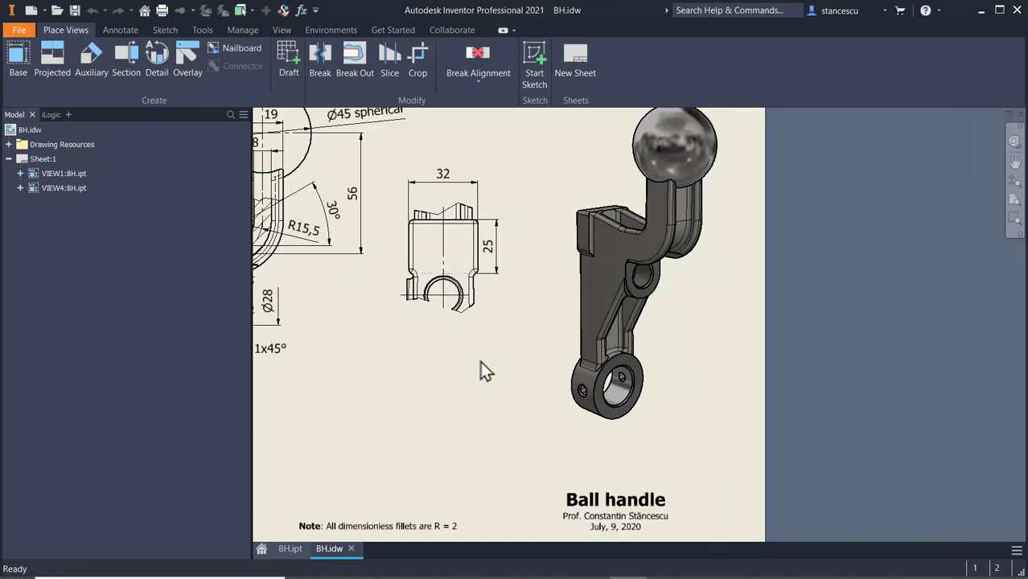
pyautogui.press('Home')
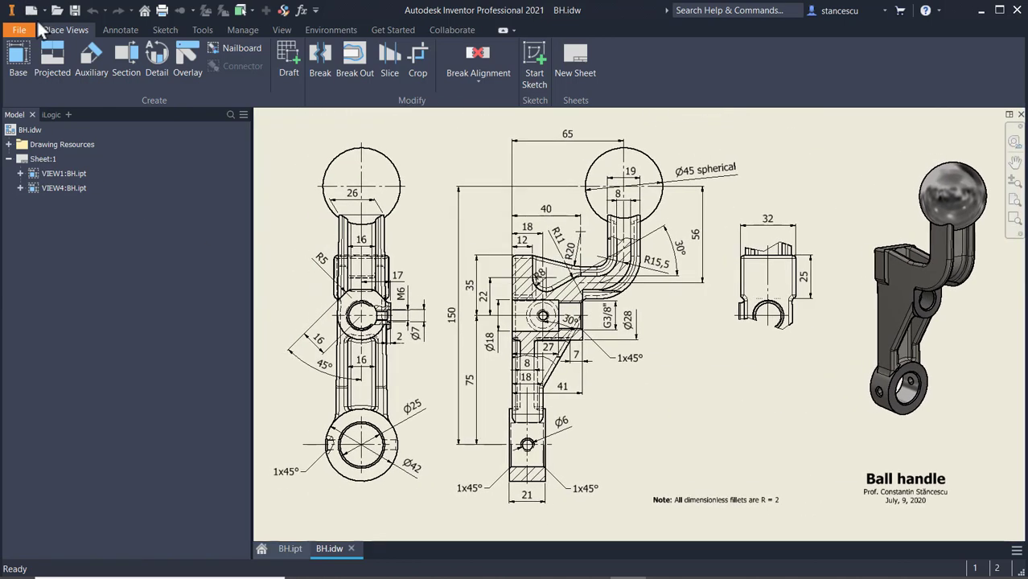
# Create a new standard part and start a 2D sketch on the XY plane.
pyautogui.click(29, 13)
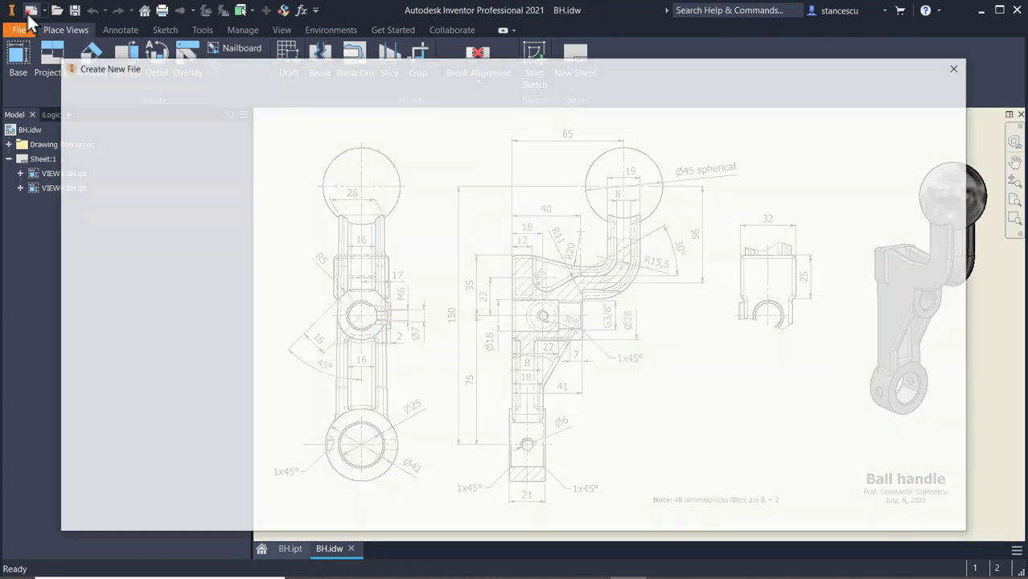
pyautogui.doubleClick(450, 149)
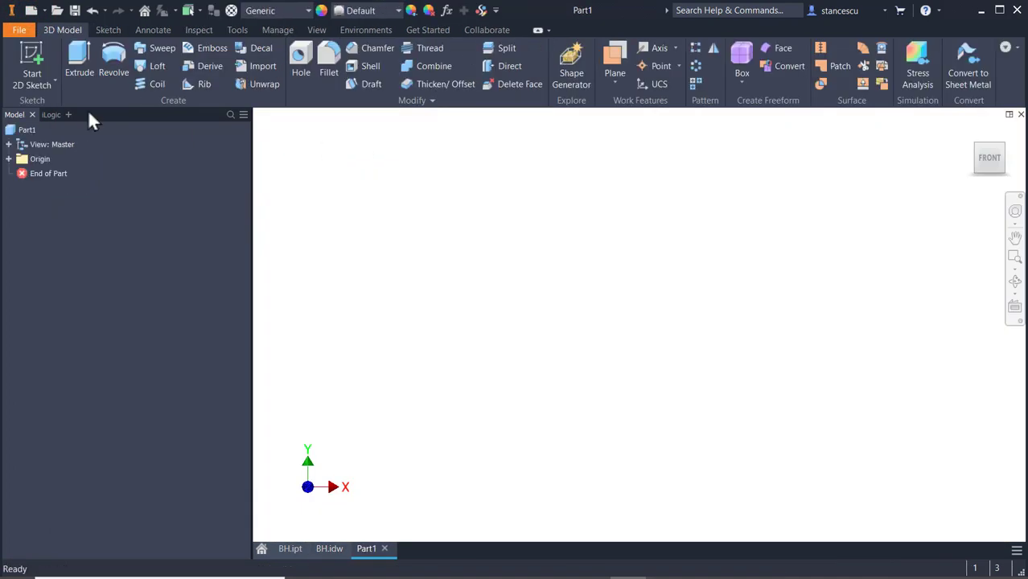
pyautogui.click(30, 57)
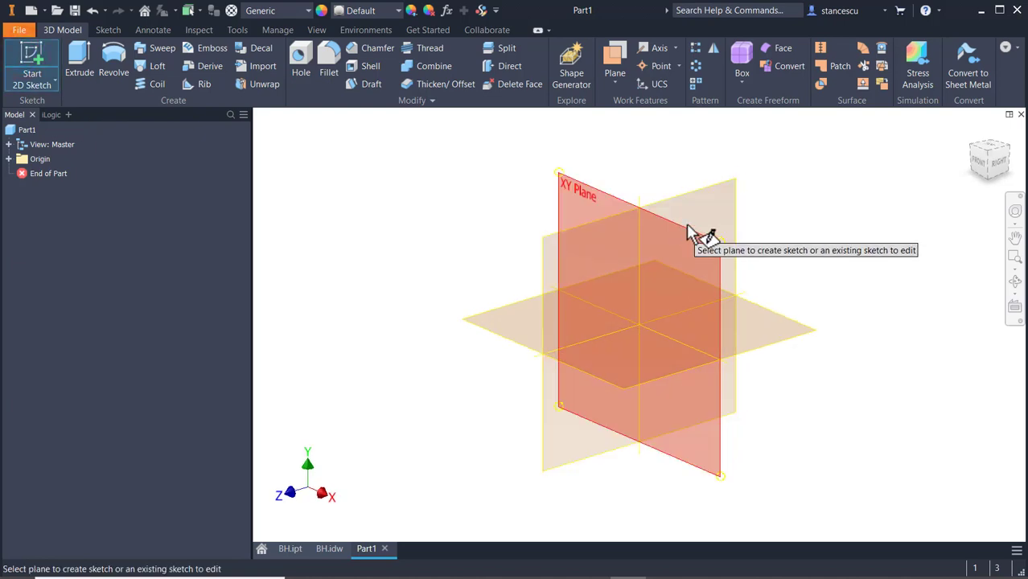
pyautogui.click(594, 199)
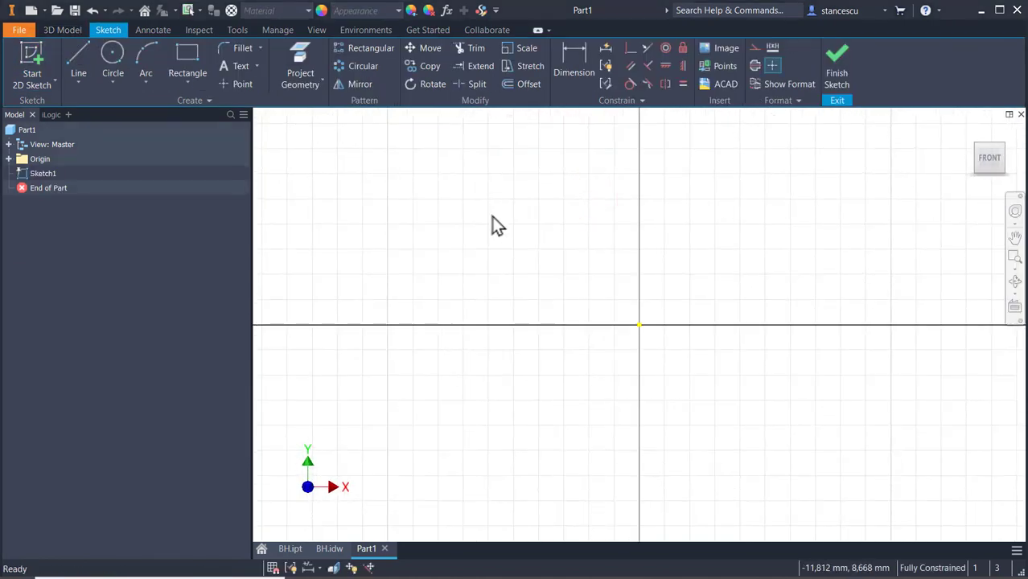
# Sketch a path of a vertical line down from the origin, a tangent arc and a horizontal line ending about X -6.4, Y -14.4 mm.
pyautogui.click(75, 55)
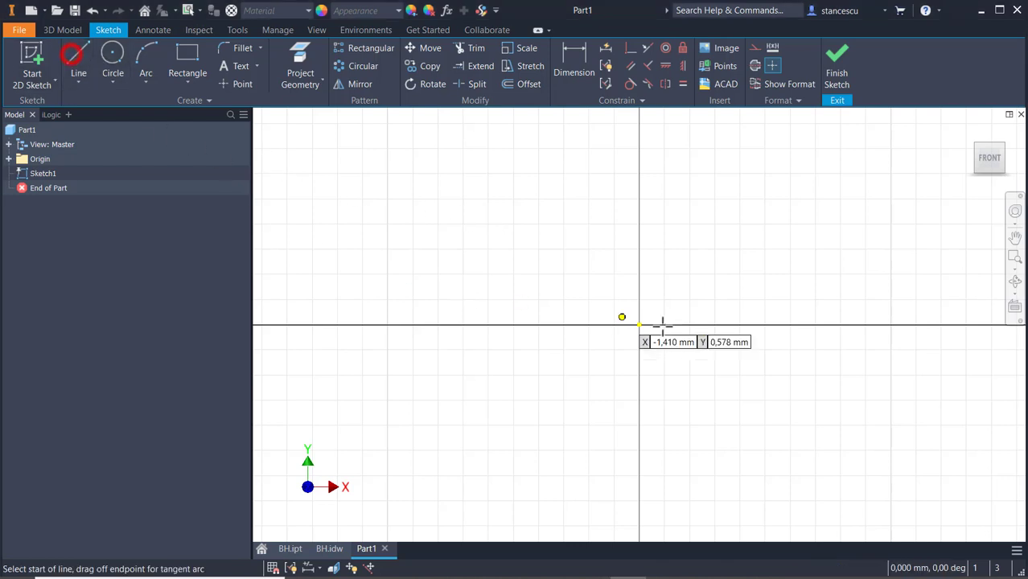
pyautogui.click(640, 325)
pyautogui.click(640, 456)
pyautogui.moveTo(639, 456); pyautogui.dragTo(593, 497)
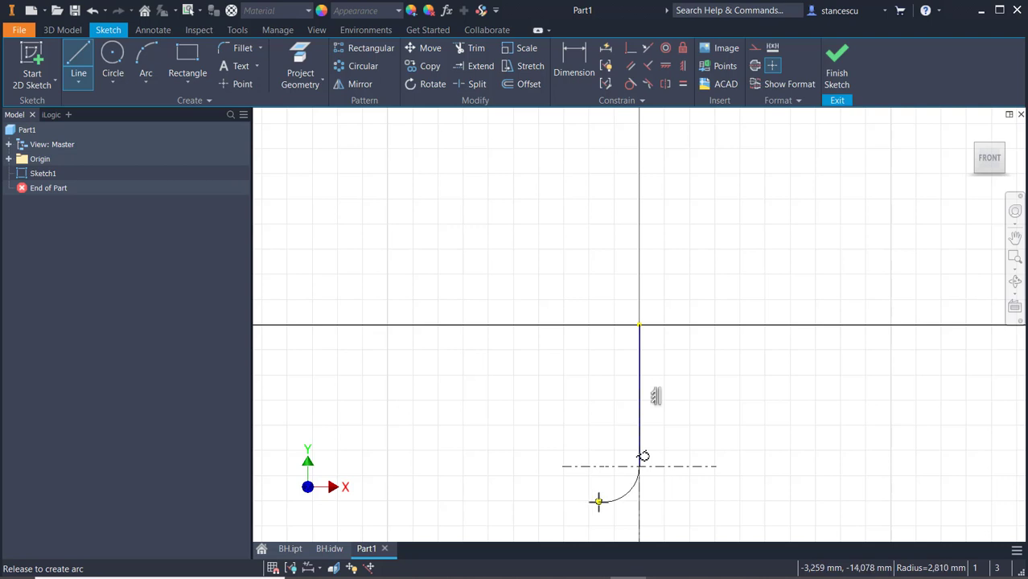
pyautogui.moveTo(593, 499); pyautogui.dragTo(599, 506)
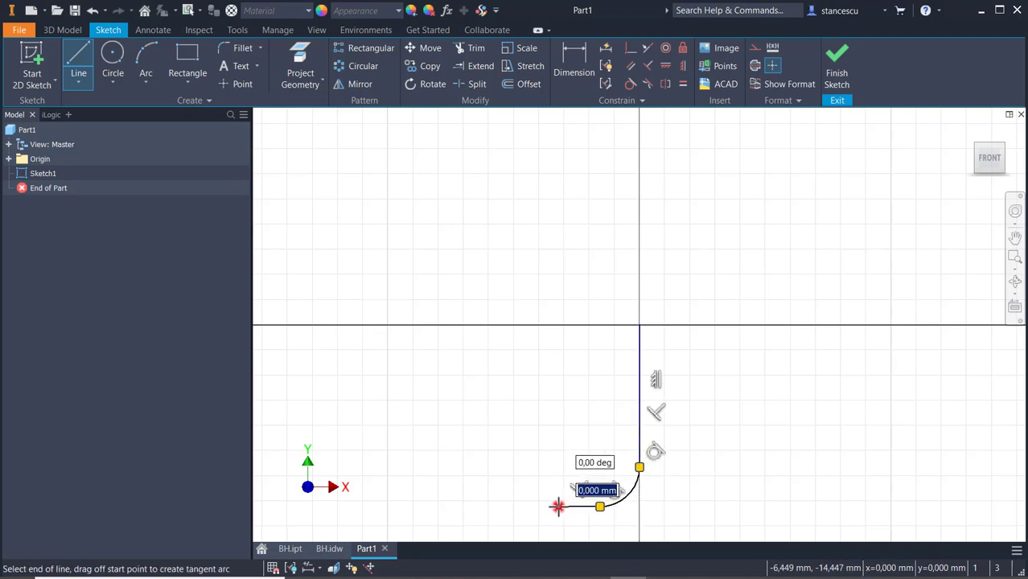
pyautogui.press('Escape')
pyautogui.moveTo(587, 411); pyautogui.dragTo(587, 275, button='middle')
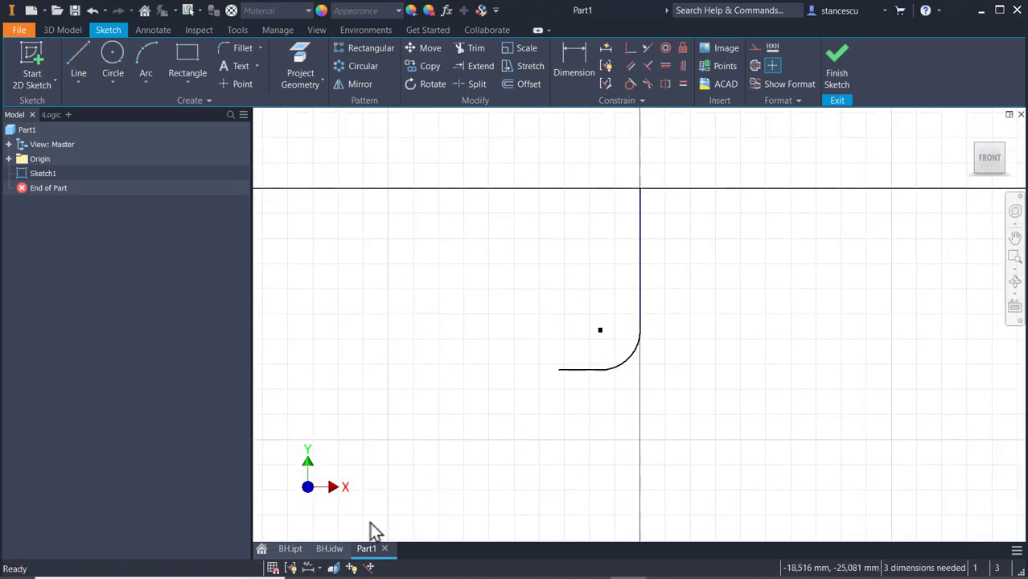
# Examine the arm's bend radius and the height from the ball centre to the arm's horizontal centreline in the BH.idw drawing.
pyautogui.click(329, 548)
pyautogui.scroll(5, 653, 244)
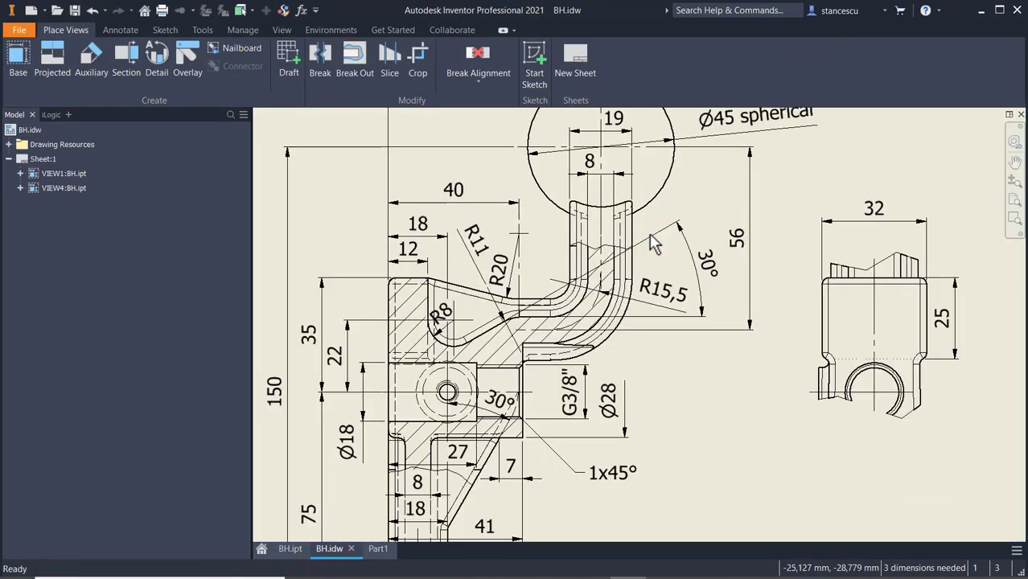
pyautogui.scroll(3, 635, 347)
pyautogui.moveTo(653, 341); pyautogui.dragTo(717, 412, button='middle')
pyautogui.moveTo(718, 322)
pyautogui.mouseDown()
pyautogui.moveTo(750, 319)
pyautogui.moveTo(728, 305)
pyautogui.mouseUp()
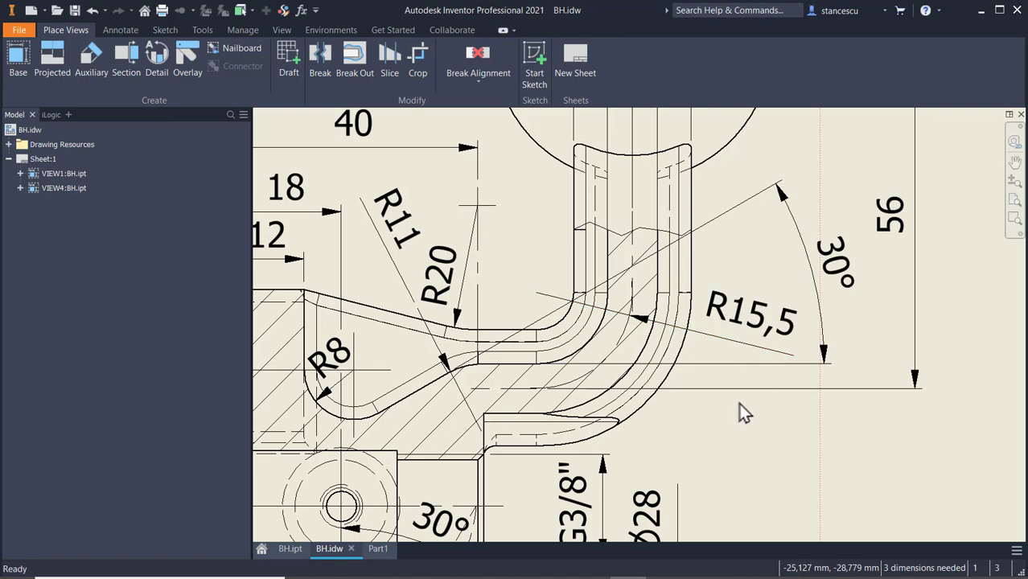
pyautogui.scroll(-3, 738, 402)
pyautogui.moveTo(738, 405)
pyautogui.mouseDown(button='middle')
pyautogui.moveTo(741, 416)
pyautogui.moveTo(752, 329)
pyautogui.mouseUp(button='middle')
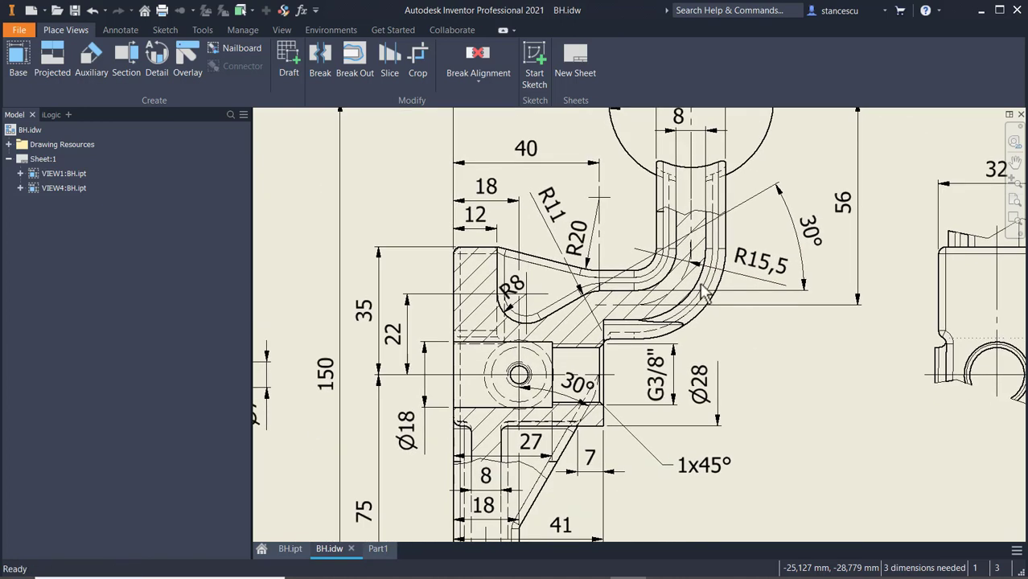
pyautogui.moveTo(866, 341); pyautogui.dragTo(842, 413, button='middle')
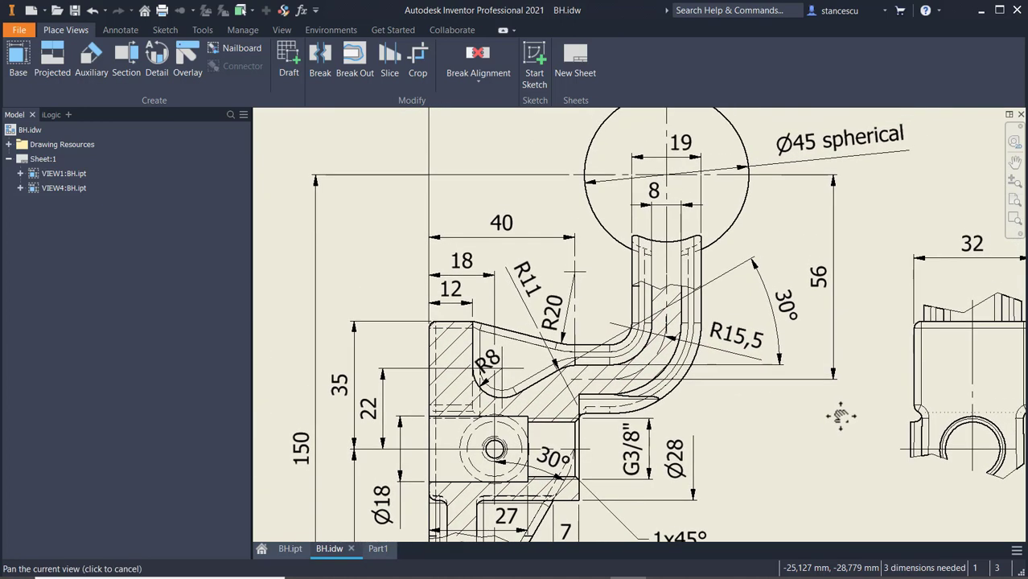
pyautogui.moveTo(656, 179); pyautogui.dragTo(667, 179)
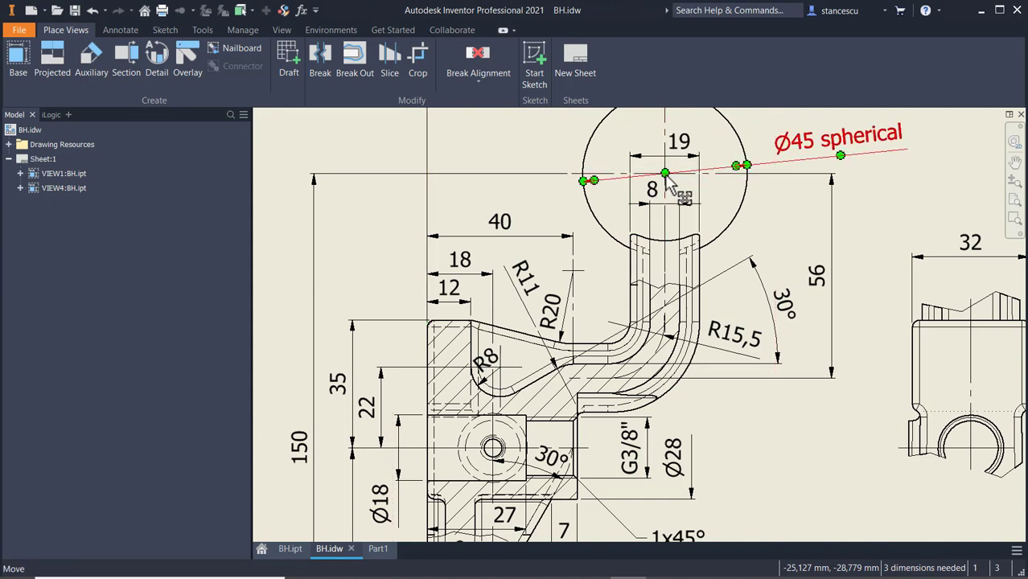
pyautogui.click(875, 278)
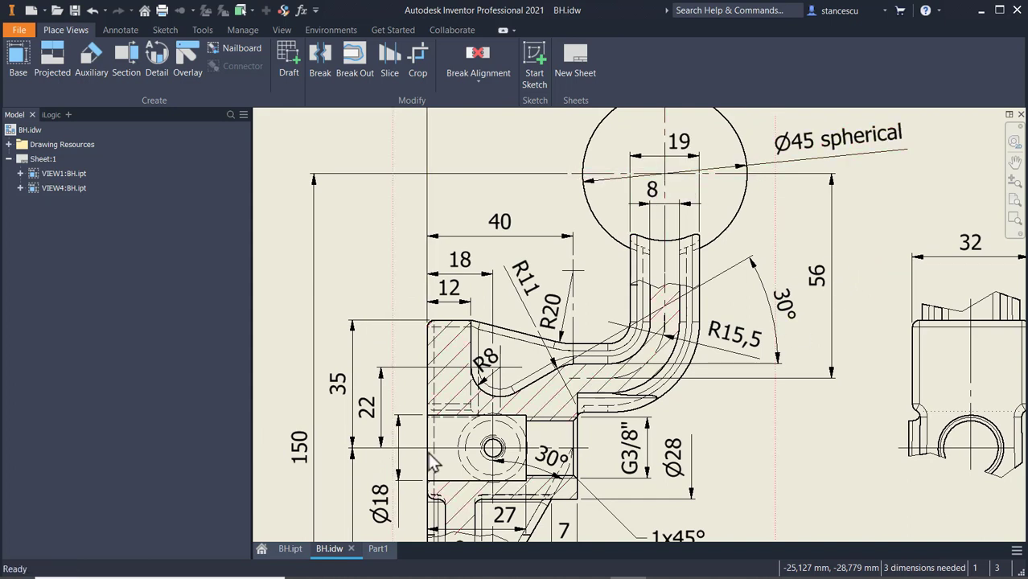
# Return to the Part1 sketch and dimension the path's tangent arc with a radius of 15.5 mm.
pyautogui.click(379, 550)
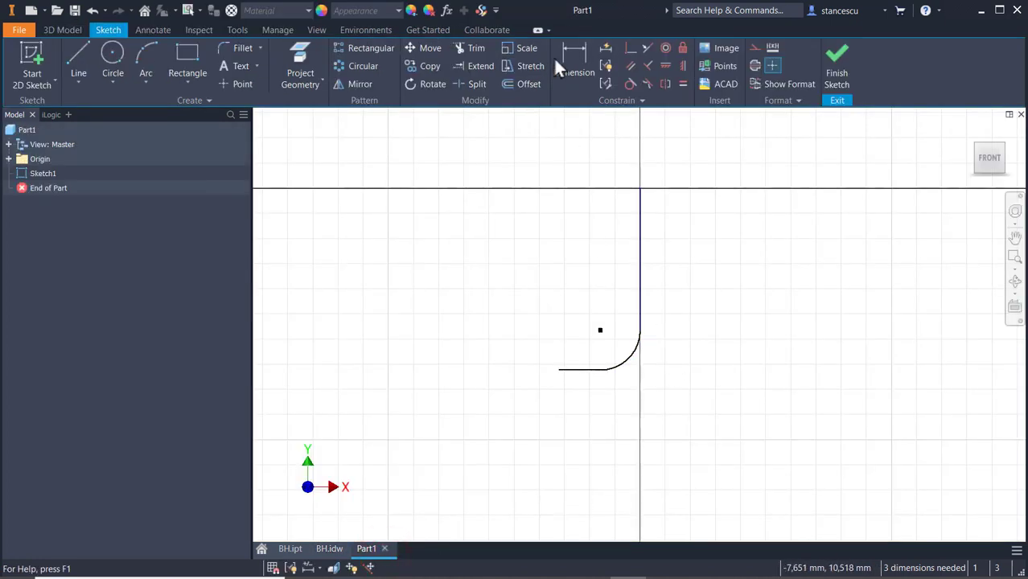
pyautogui.click(573, 81)
pyautogui.click(627, 366)
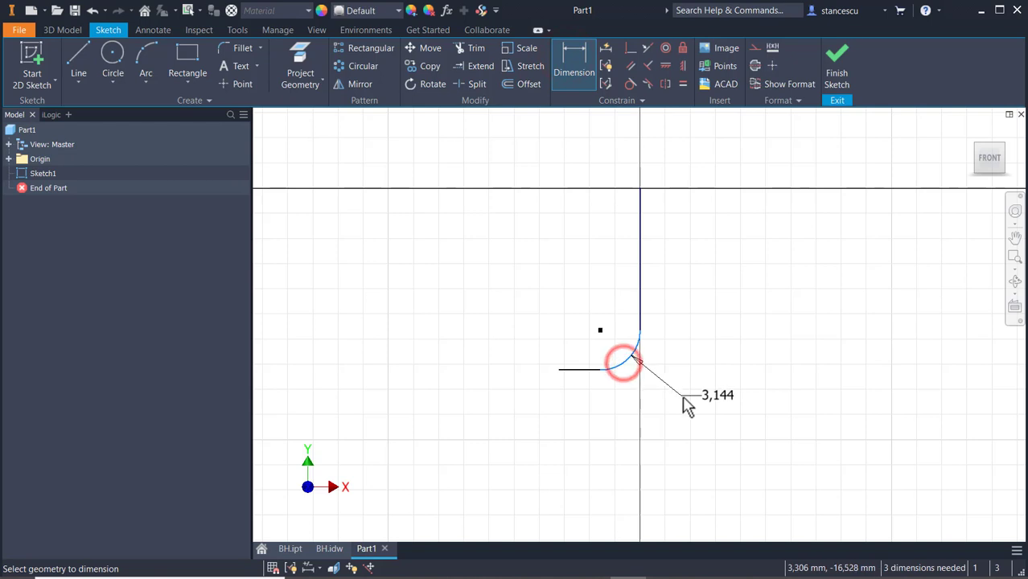
pyautogui.click(682, 400)
pyautogui.write('15')
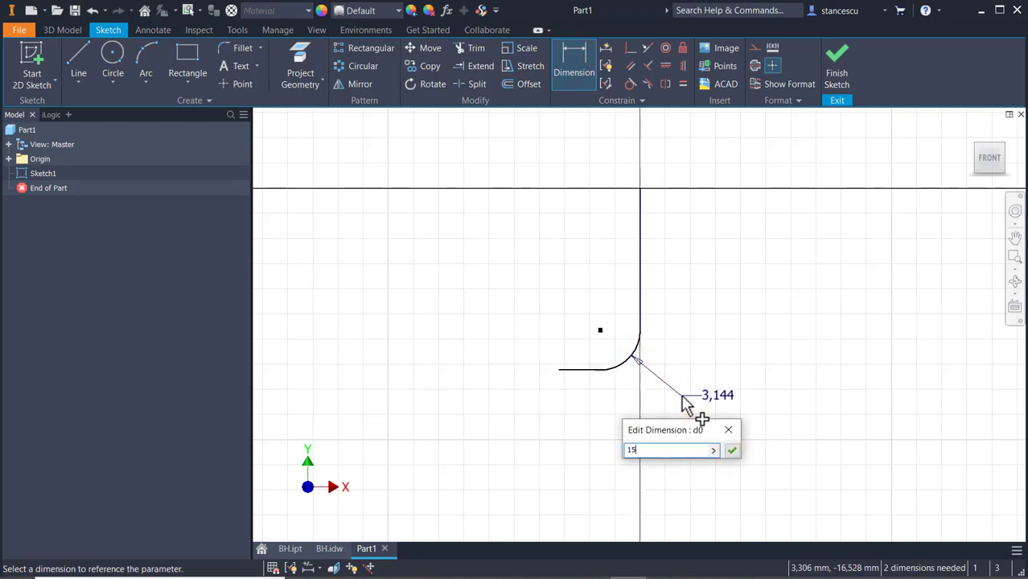
pyautogui.write('.5')
pyautogui.press('Return')
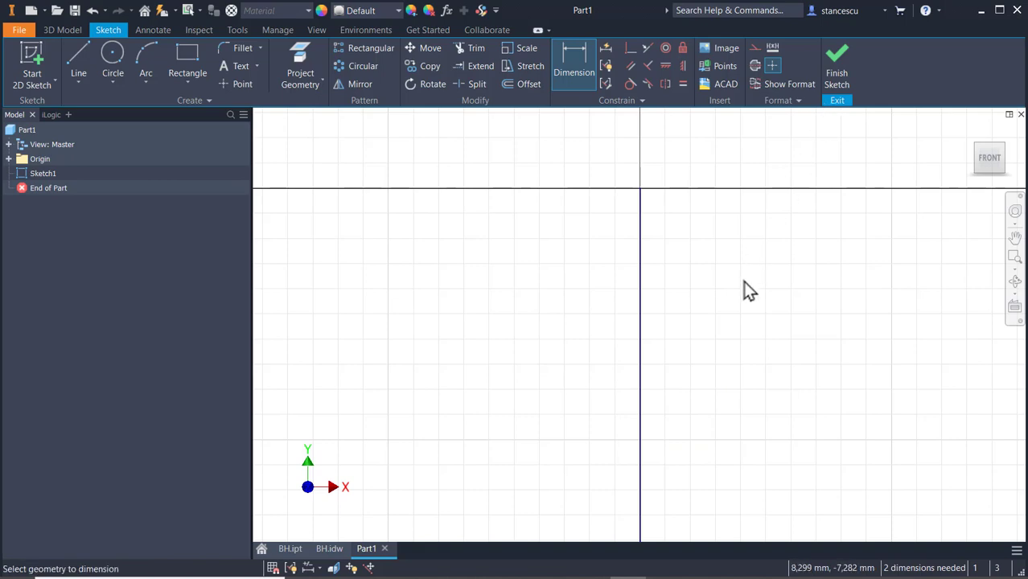
pyautogui.press('Home')
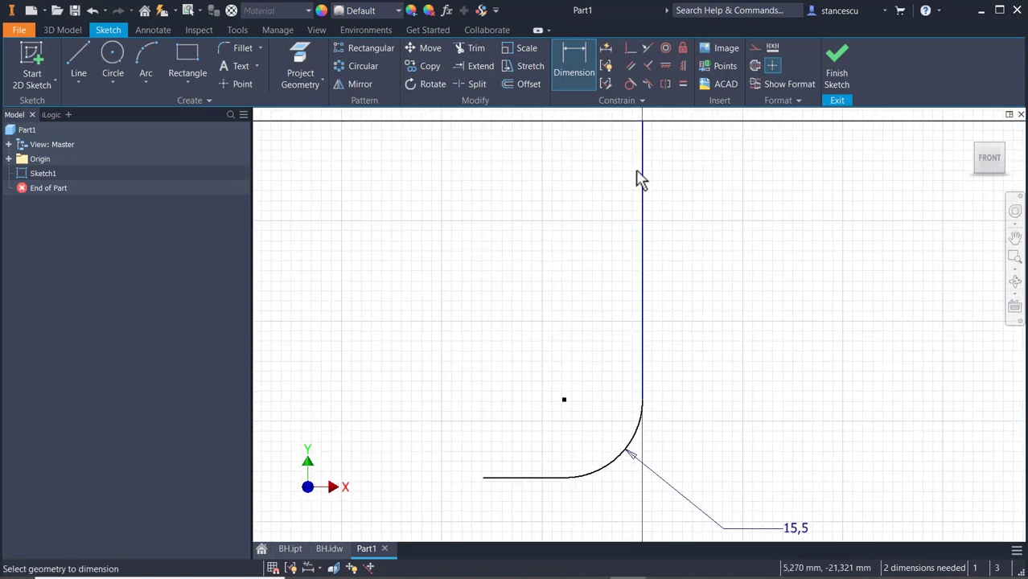
# Dimension the vertical distance from the origin to the path's lower horizontal line as 56 mm.
pyautogui.click(643, 121)
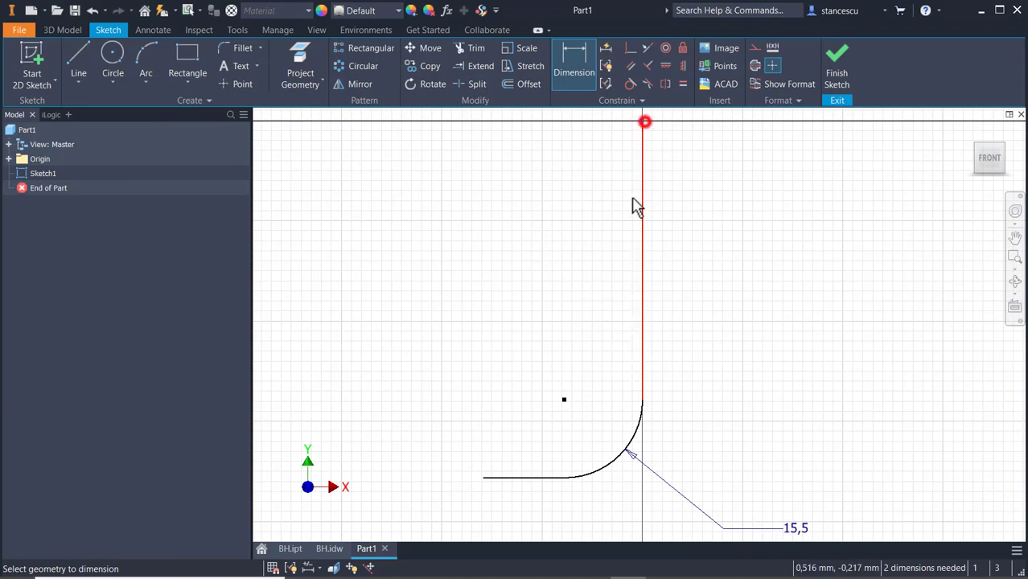
pyautogui.click(524, 477)
pyautogui.click(836, 337)
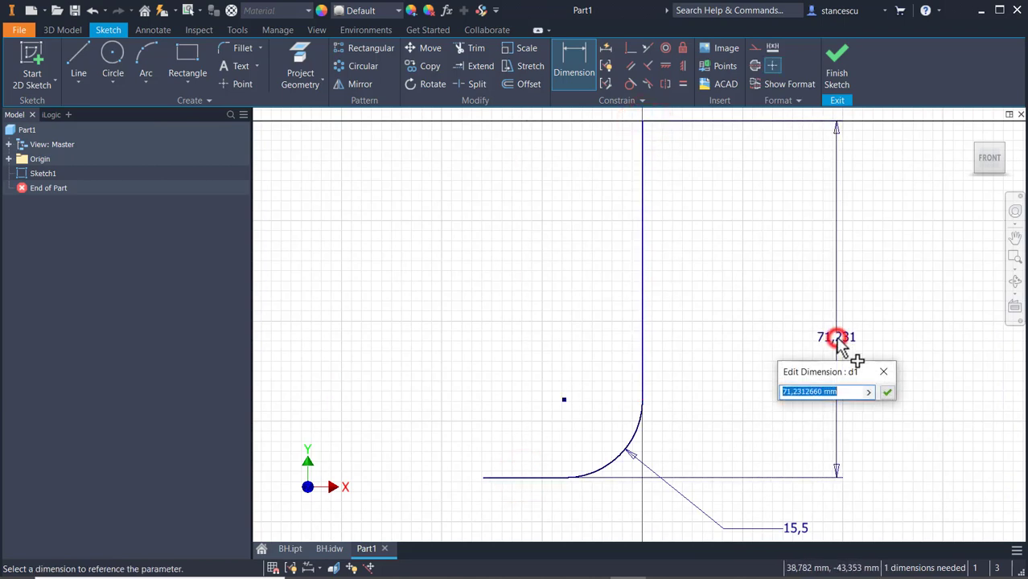
pyautogui.write('56')
pyautogui.press('Return')
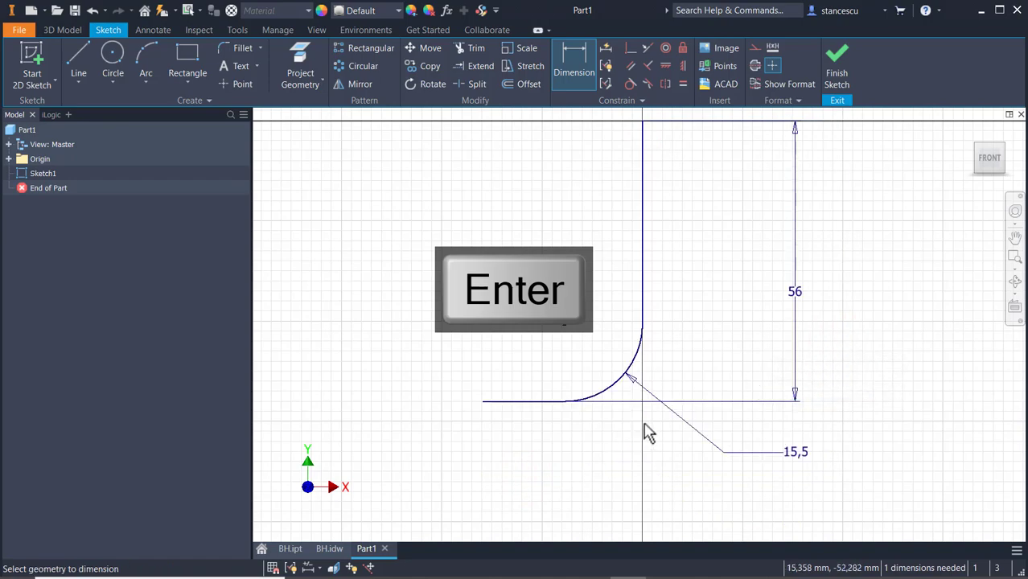
# Check the arm's horizontal dimensions in the drawing and dimension the path's width from the vertical line to the free end as 65-40 mm.
pyautogui.click(331, 549)
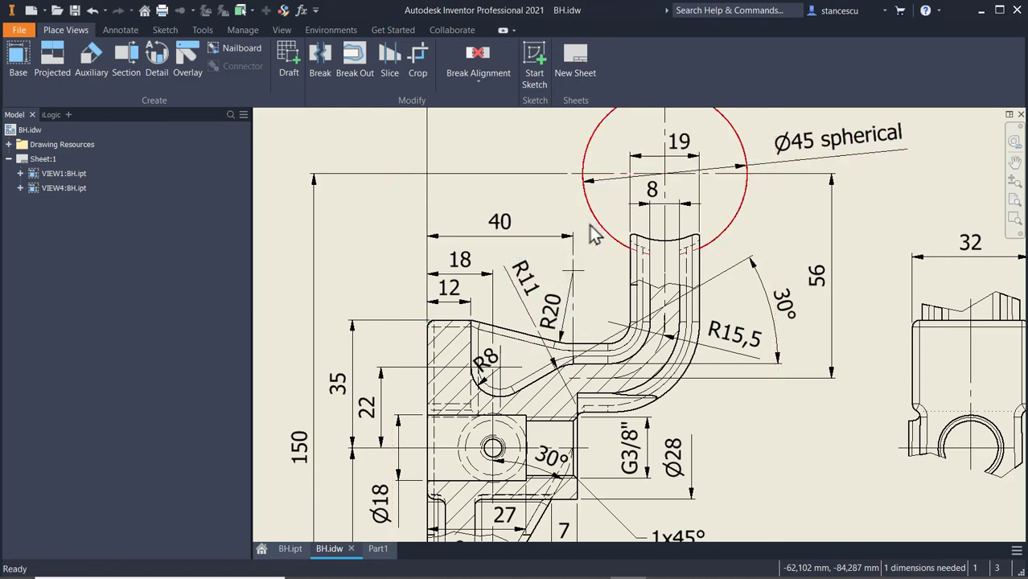
pyautogui.moveTo(592, 229); pyautogui.dragTo(614, 346, button='middle')
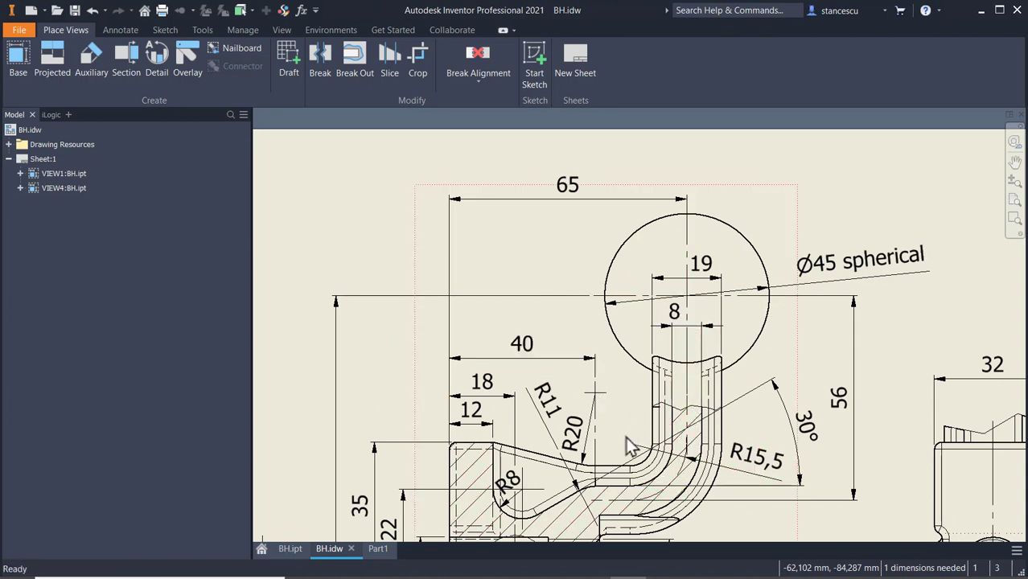
pyautogui.click(378, 552)
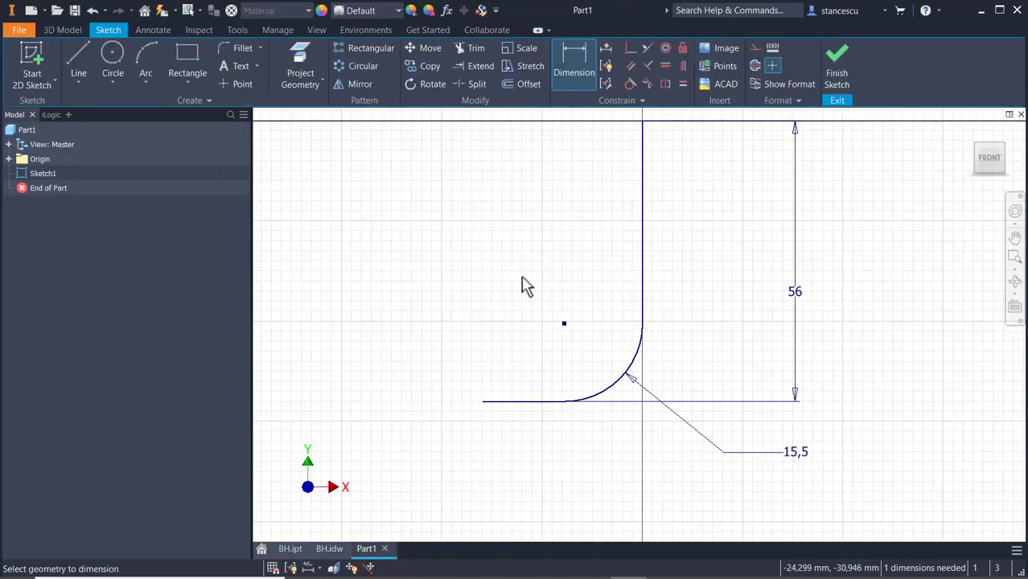
pyautogui.moveTo(521, 285); pyautogui.dragTo(516, 402, button='middle')
pyautogui.scroll(3, 523, 386)
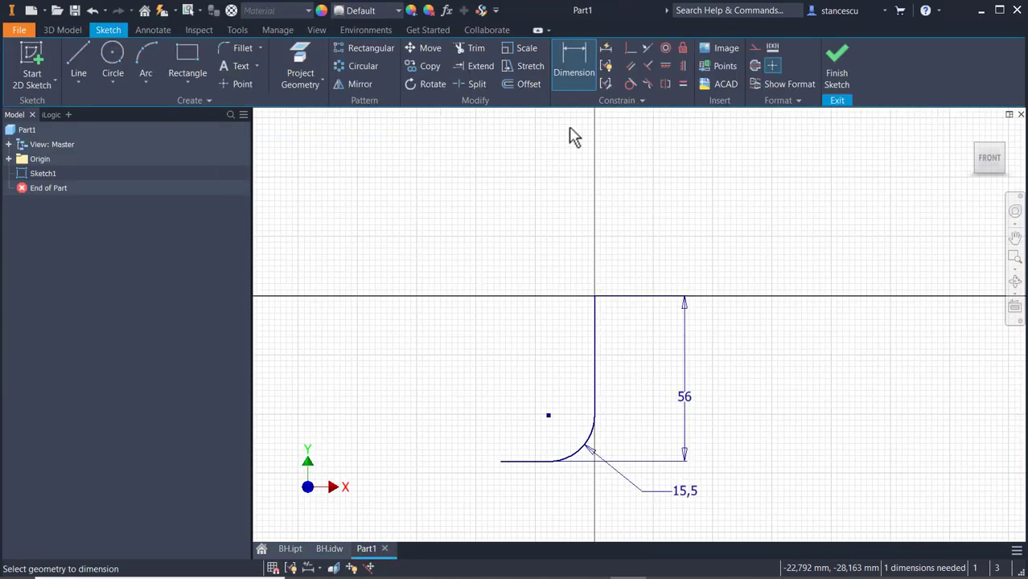
pyautogui.click(595, 331)
pyautogui.click(500, 462)
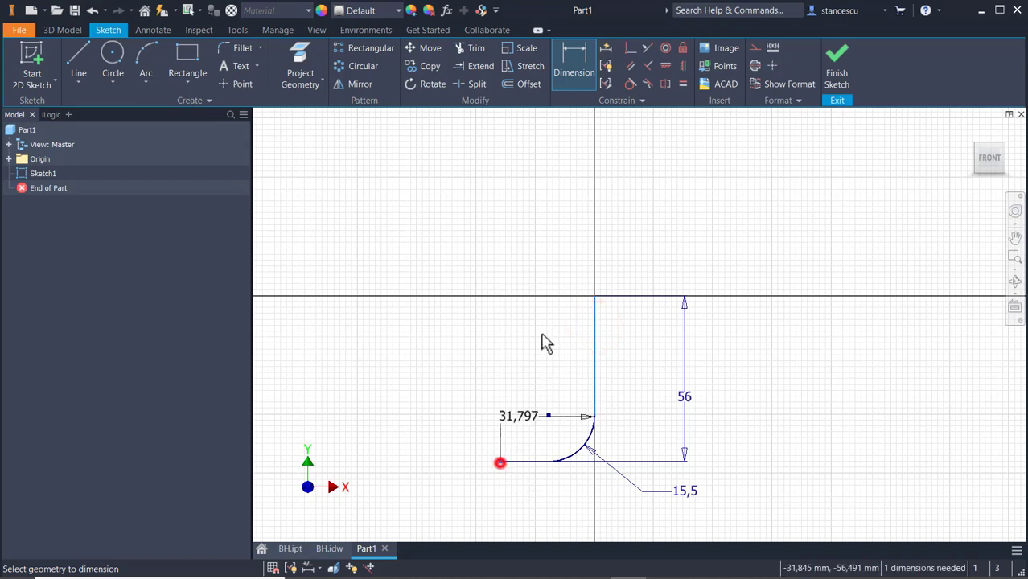
pyautogui.click(552, 214)
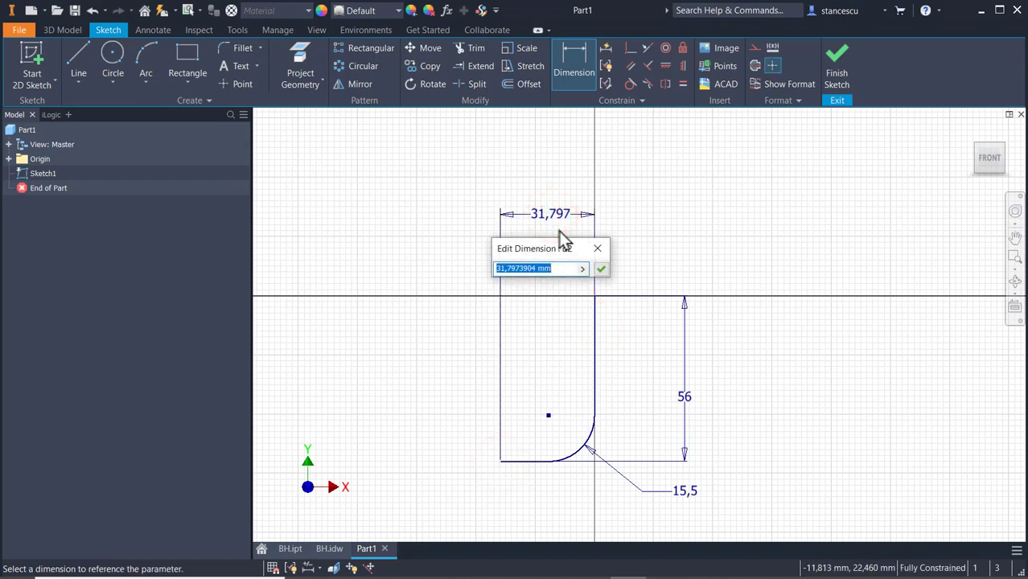
pyautogui.write('65-40')
pyautogui.press('Return')
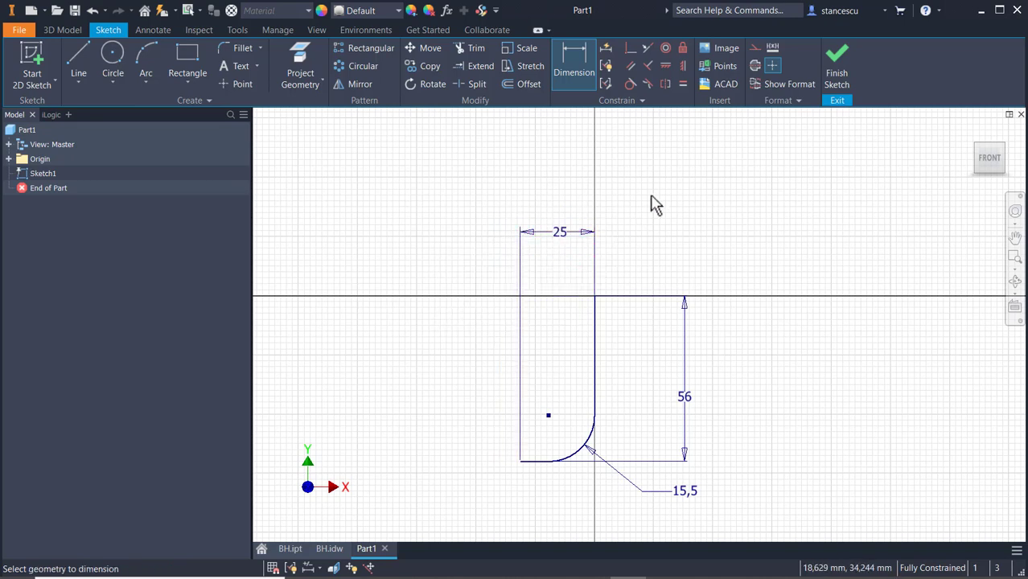
# Finish the path sketch and start a new 2D sketch on the XZ origin plane.
pyautogui.click(837, 69)
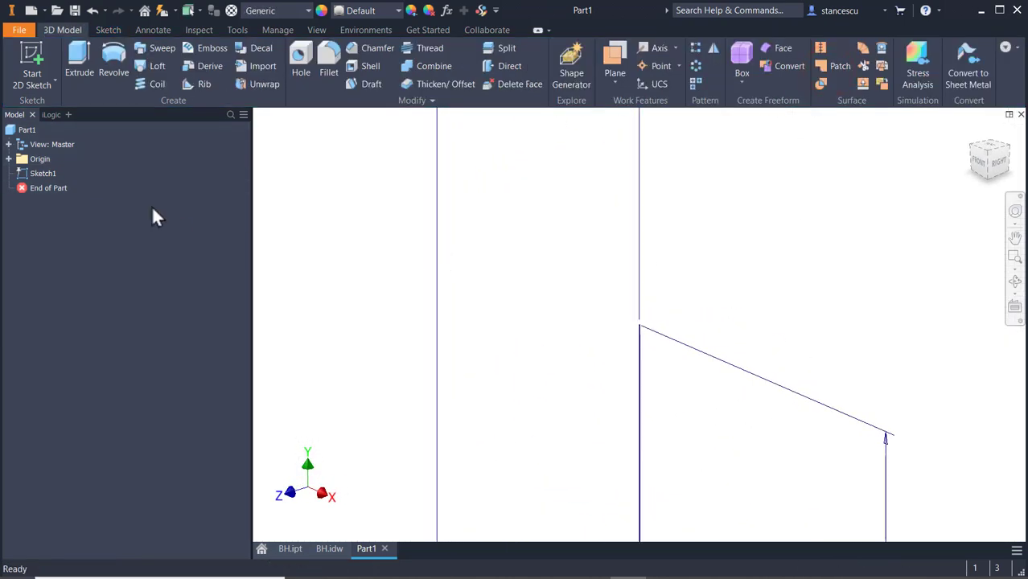
pyautogui.click(11, 159)
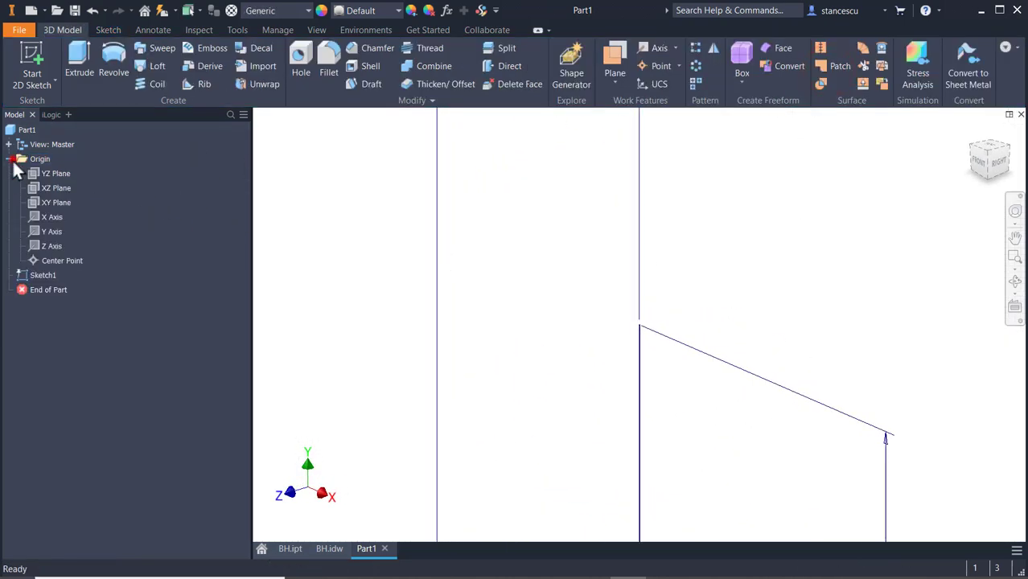
pyautogui.click(30, 188)
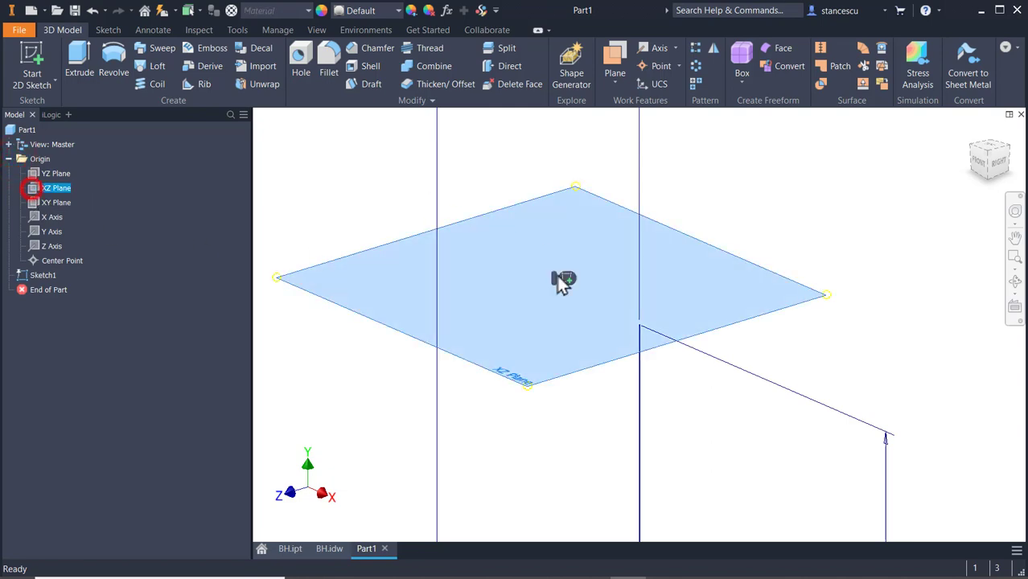
pyautogui.click(563, 278)
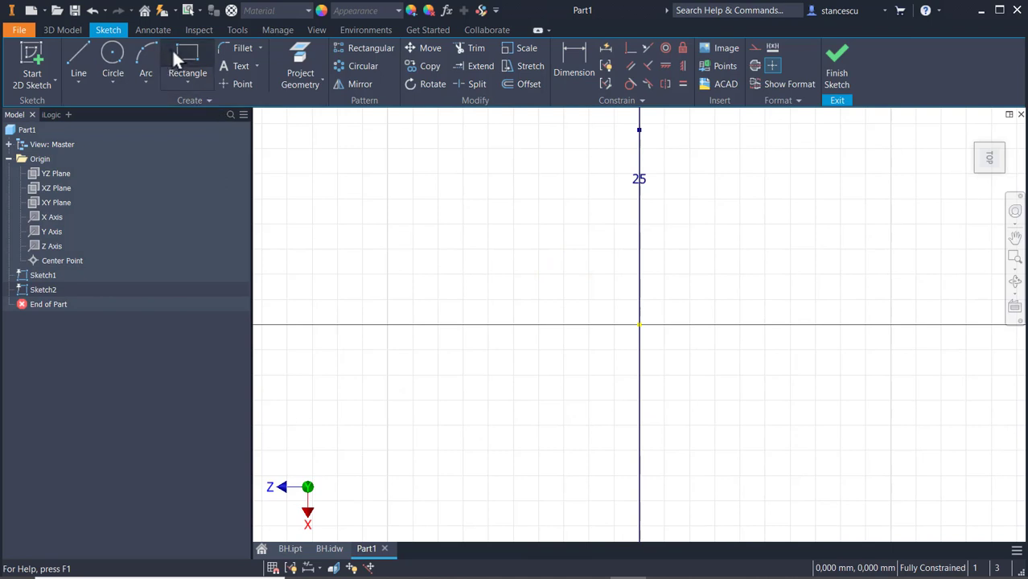
# Draw a two-point center rectangle on the origin, 8 mm along X and 16 mm along Z.
pyautogui.click(191, 81)
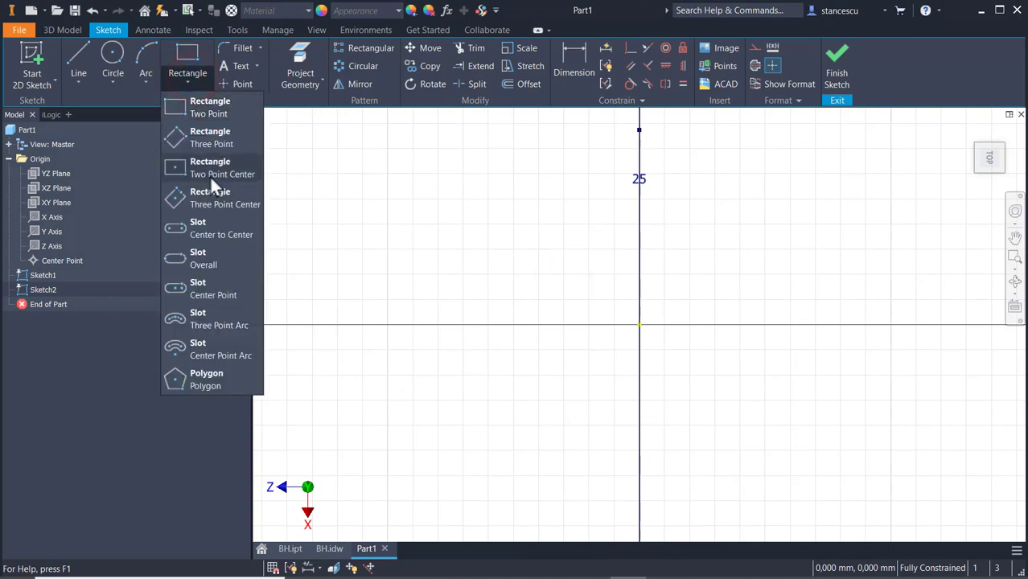
pyautogui.click(215, 167)
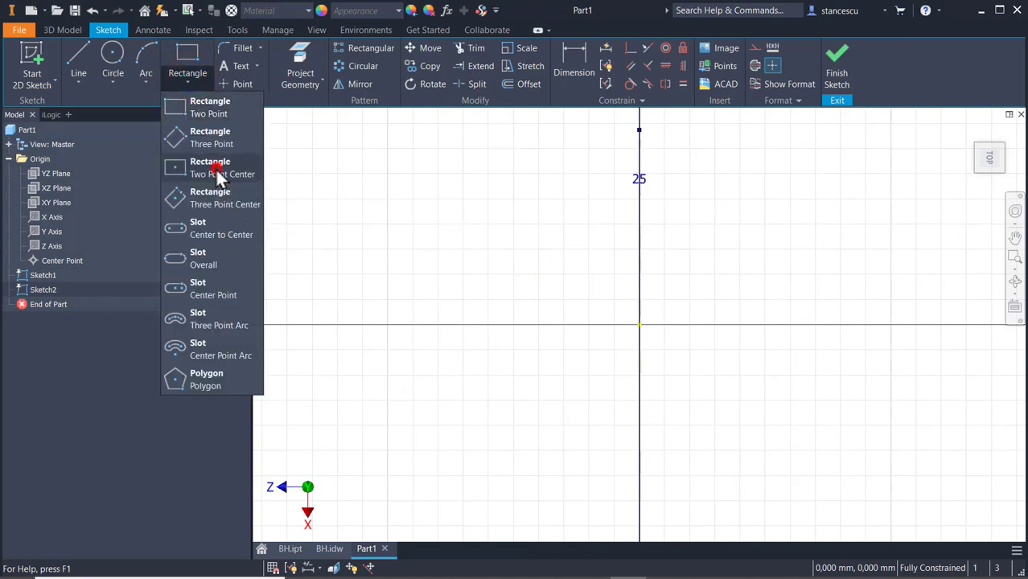
pyautogui.click(640, 324)
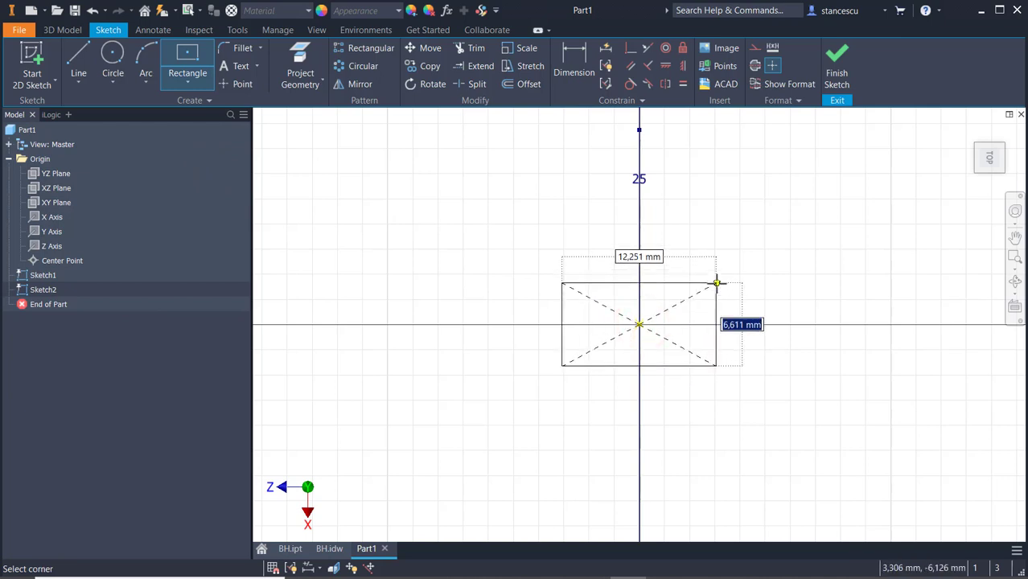
pyautogui.write('8')
pyautogui.press('Tab')
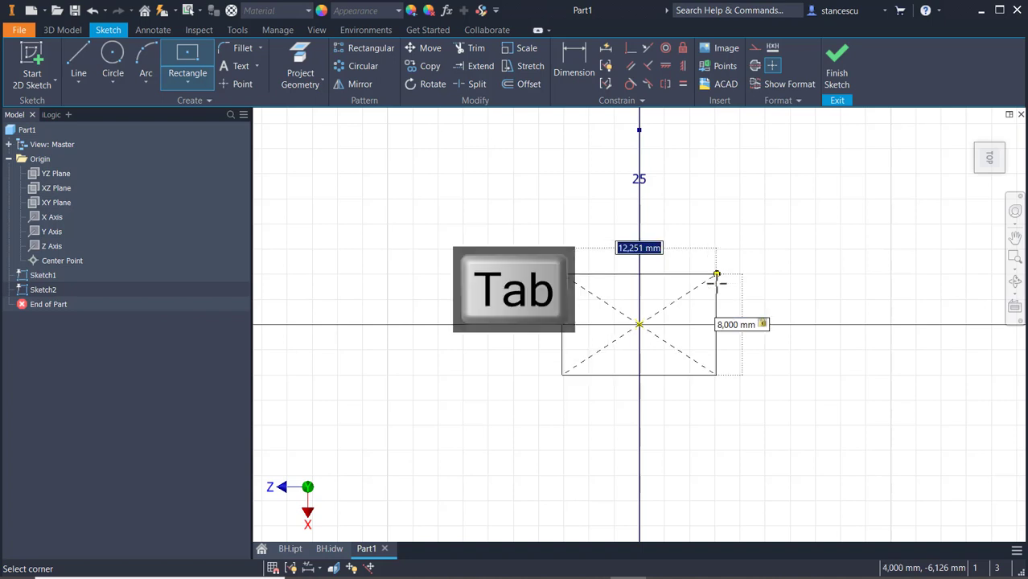
pyautogui.write('1')
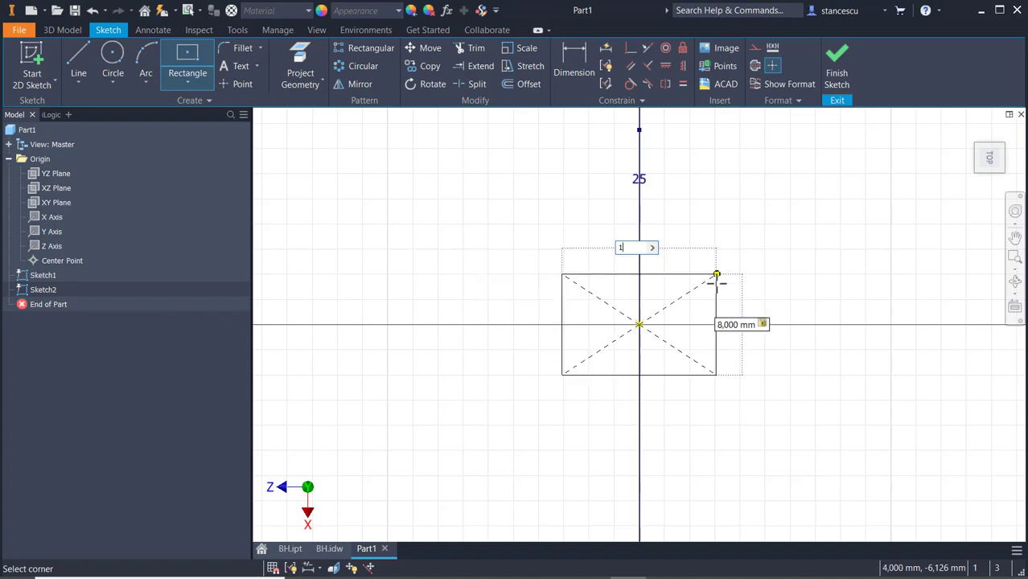
pyautogui.write('6')
pyautogui.press('Return')
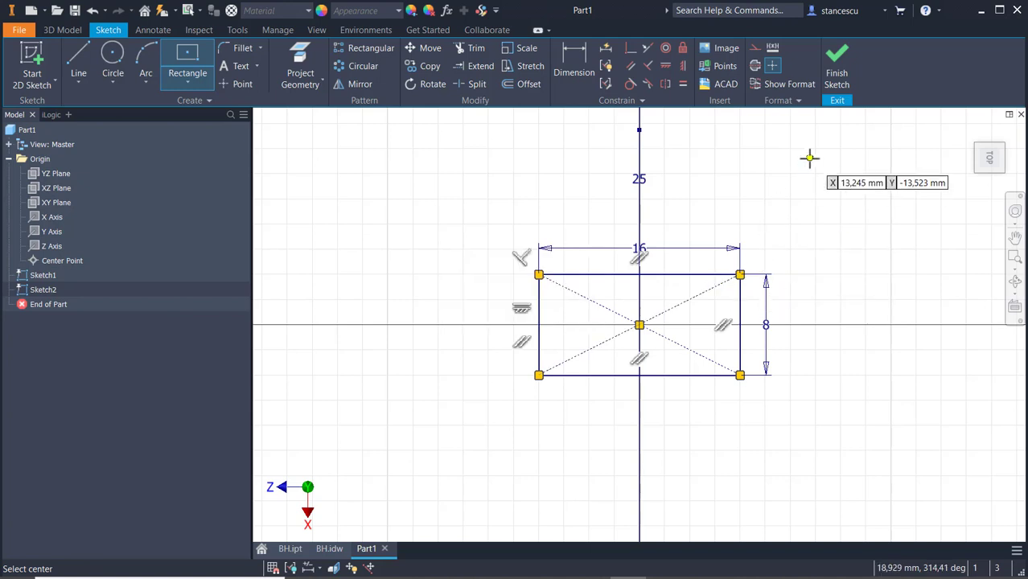
pyautogui.press('Escape')
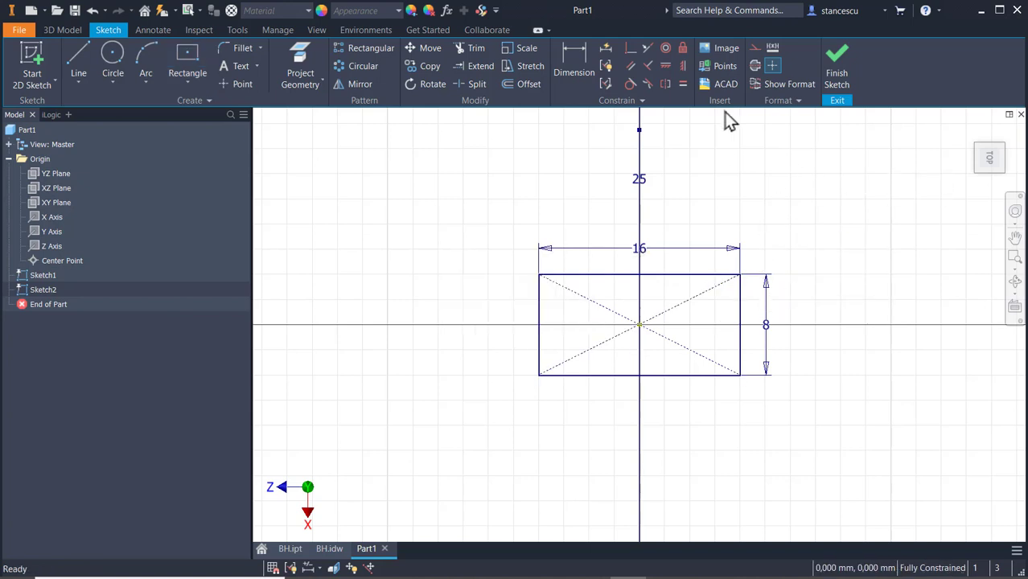
# Finish the rectangle sketch and sweep the 8 by 16 mm profile along the curved arm path.
pyautogui.click(836, 54)
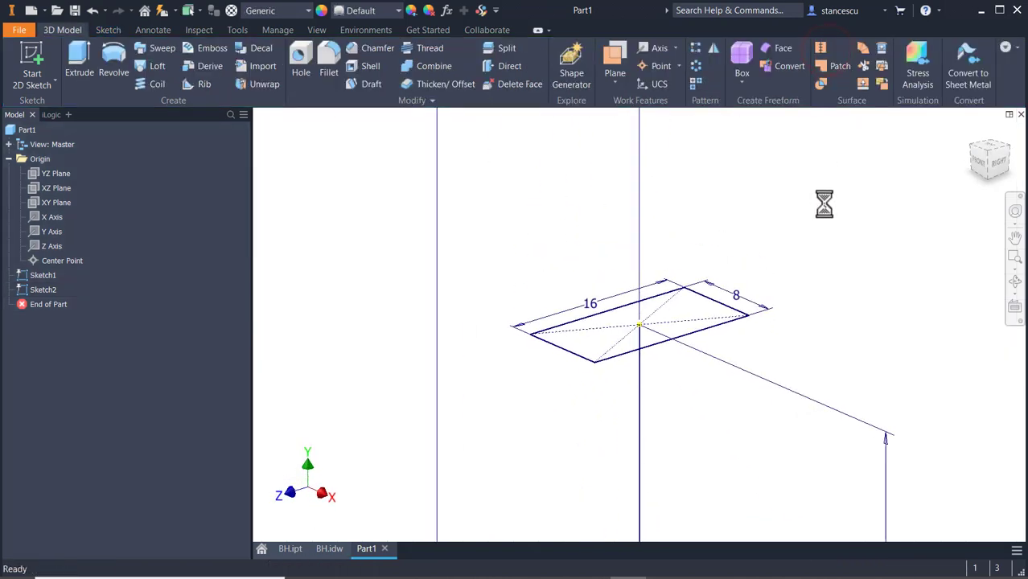
pyautogui.press('F6')
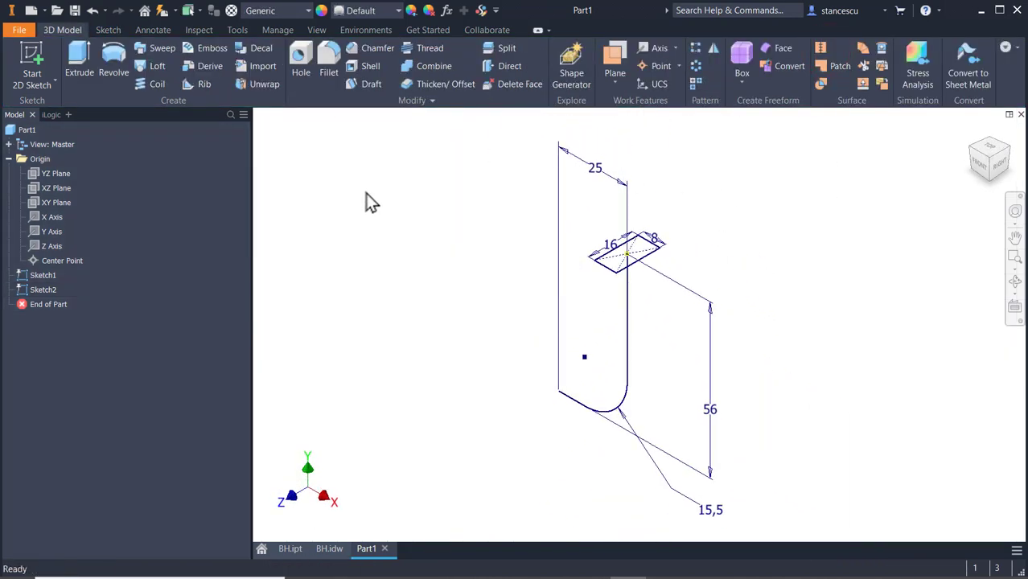
pyautogui.click(158, 53)
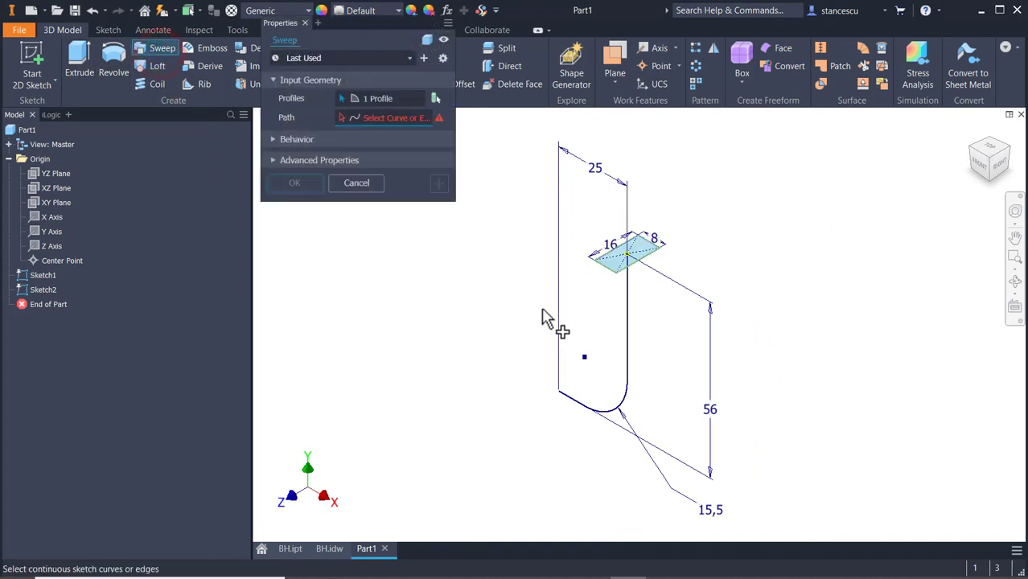
pyautogui.click(631, 344)
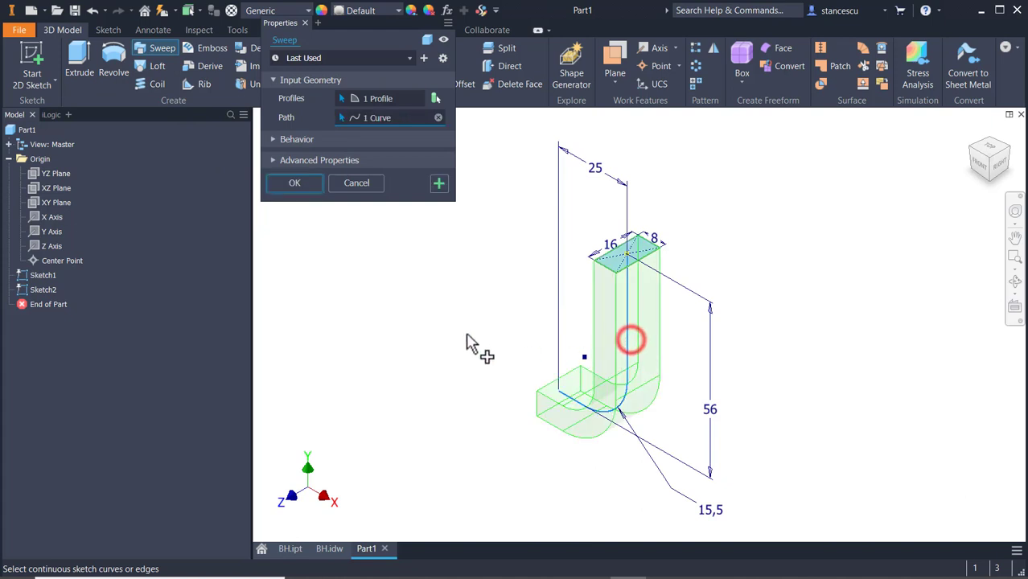
pyautogui.click(302, 189)
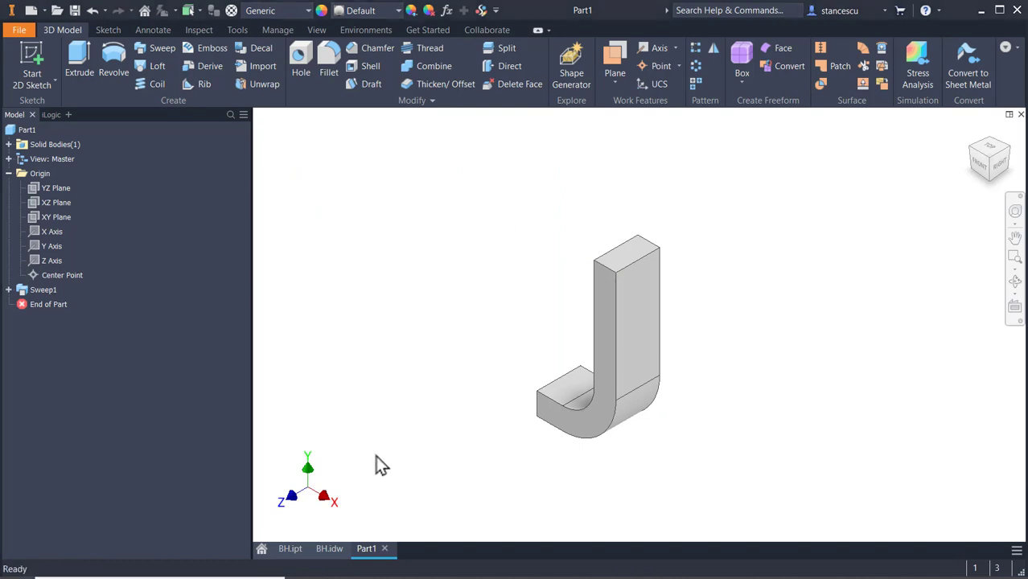
# Check the central body's dimensions in the BH.idw drawing and start a new 2D sketch with sliced graphics on the part's XY origin plane.
pyautogui.click(330, 548)
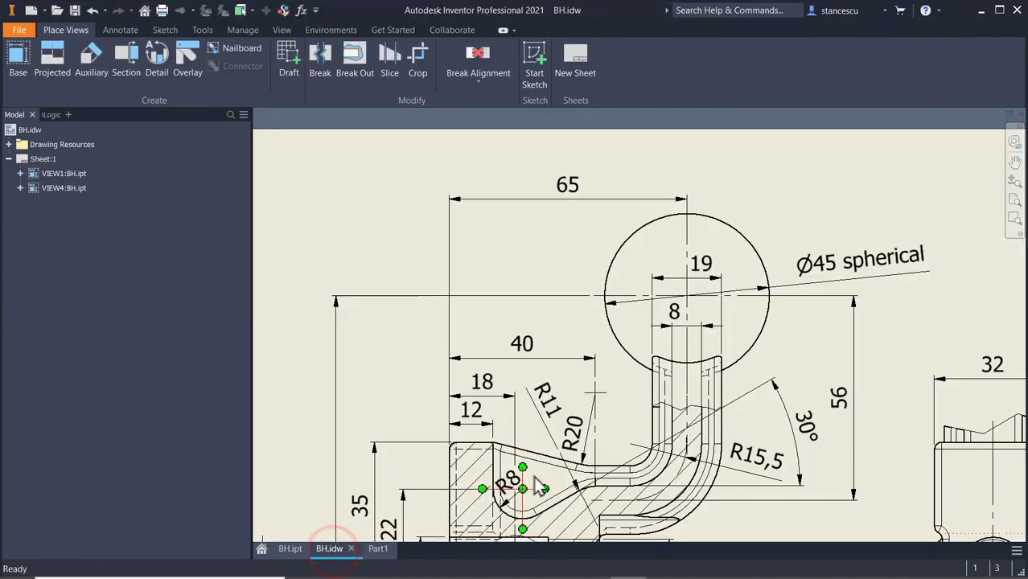
pyautogui.moveTo(535, 475); pyautogui.dragTo(557, 314, button='middle')
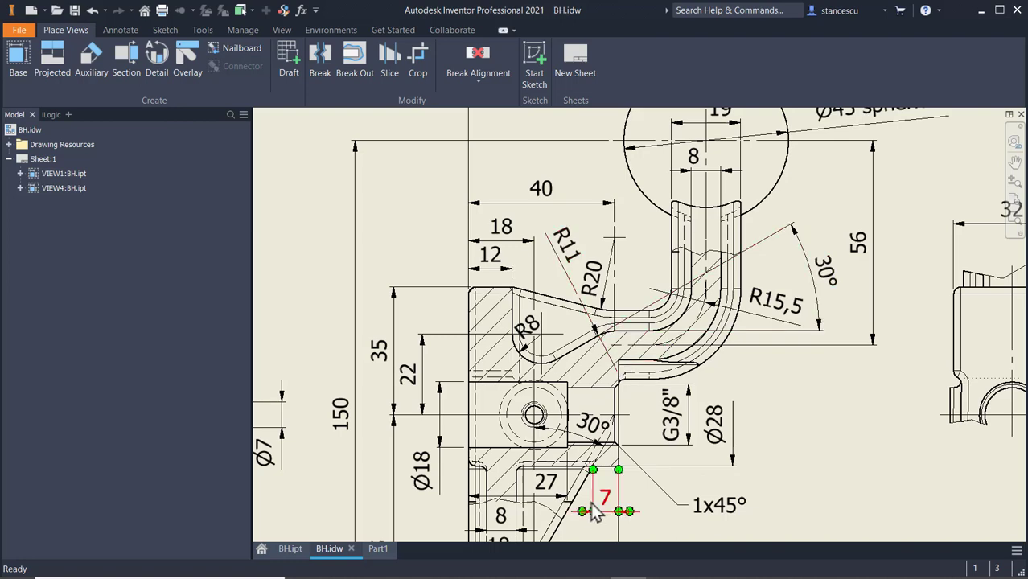
pyautogui.moveTo(625, 407); pyautogui.dragTo(645, 299, button='middle')
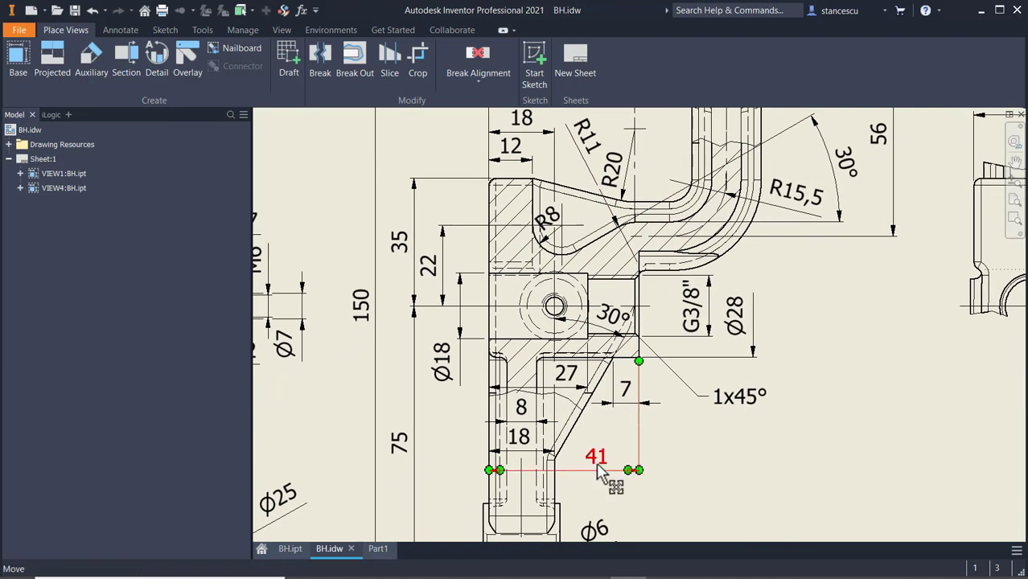
pyautogui.moveTo(653, 376); pyautogui.dragTo(655, 444, button='middle')
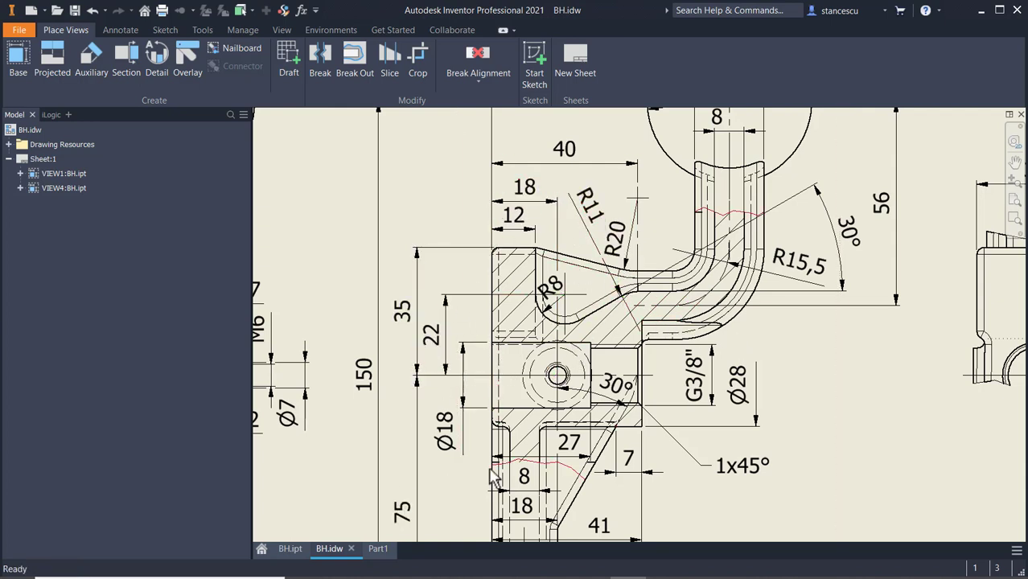
pyautogui.click(377, 549)
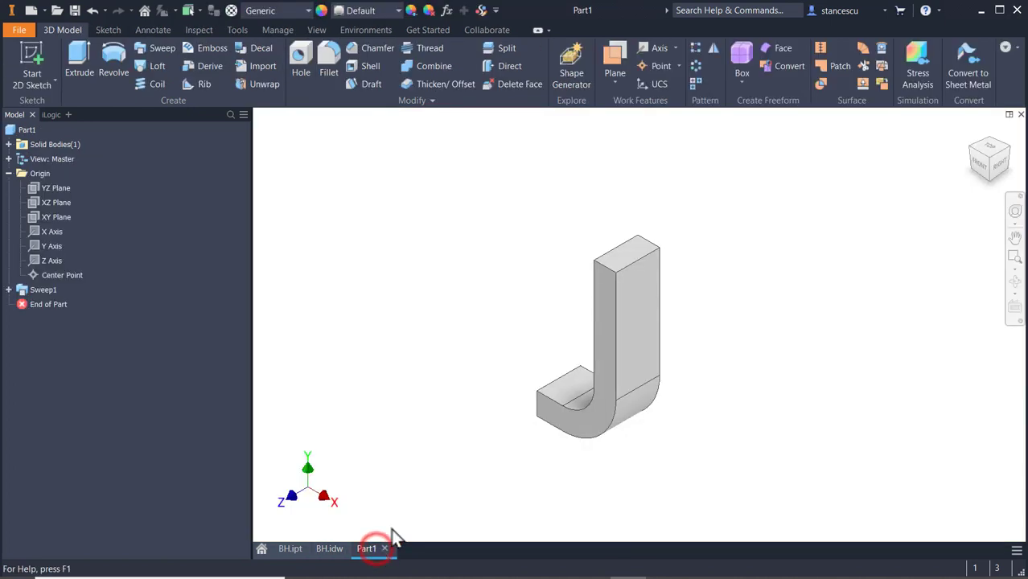
pyautogui.click(43, 217)
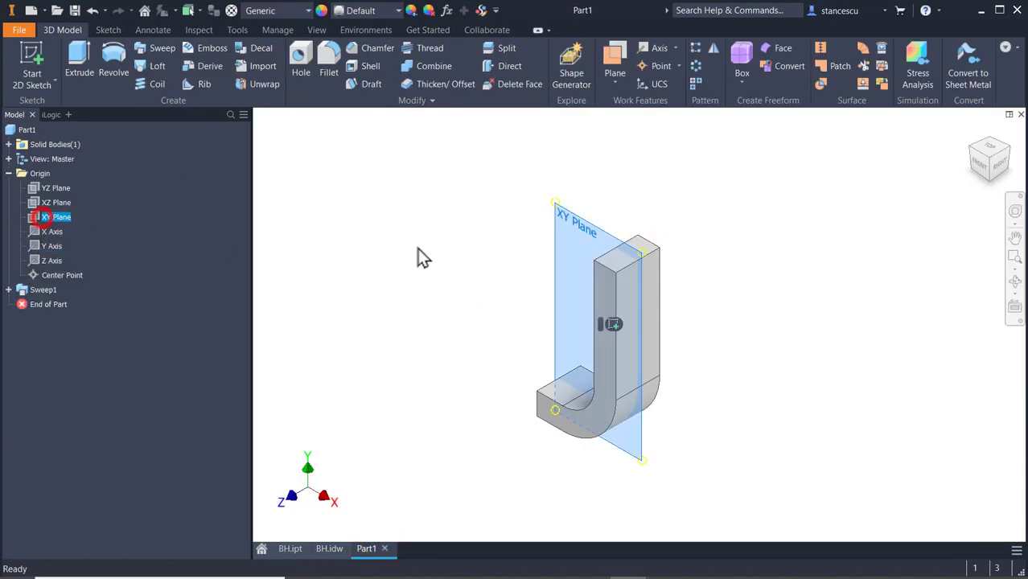
pyautogui.click(608, 325)
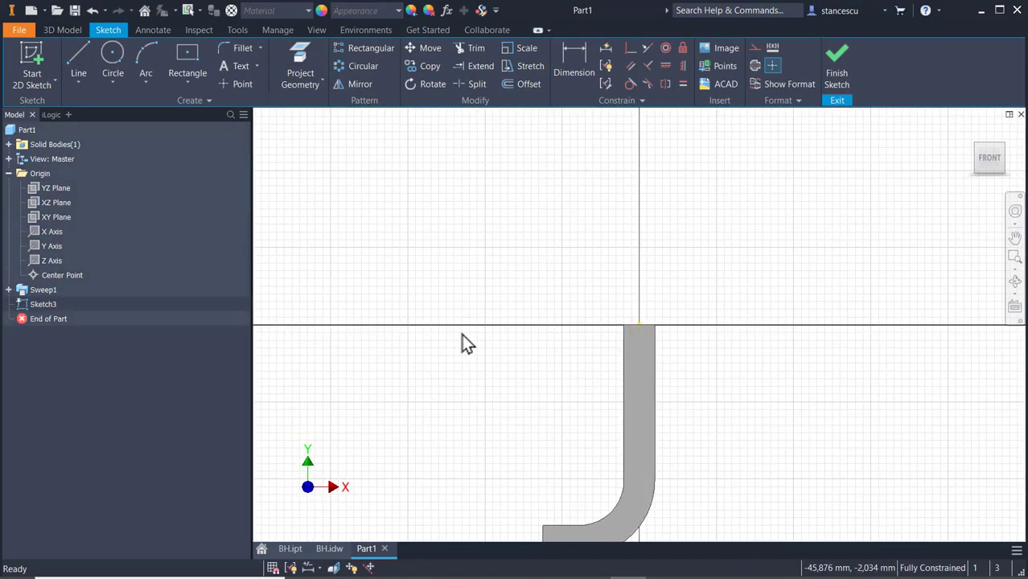
pyautogui.press('F7')
pyautogui.moveTo(631, 405); pyautogui.dragTo(735, 229, button='middle')
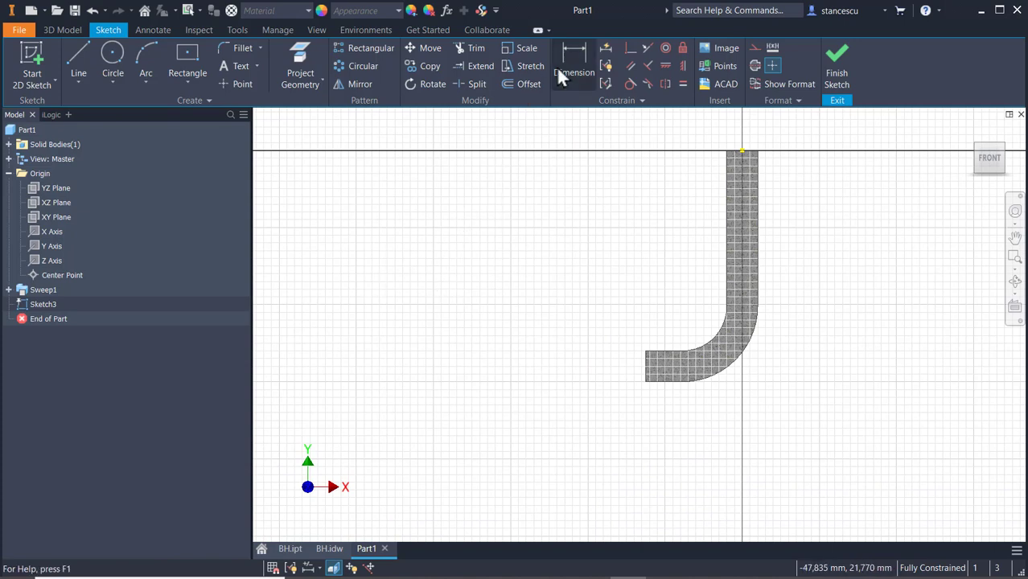
# Project the arm's free end edge and sketch the body outline about 56 mm wide and 54 mm high, with two arcs and a sloped line meeting that edge.
pyautogui.click(307, 60)
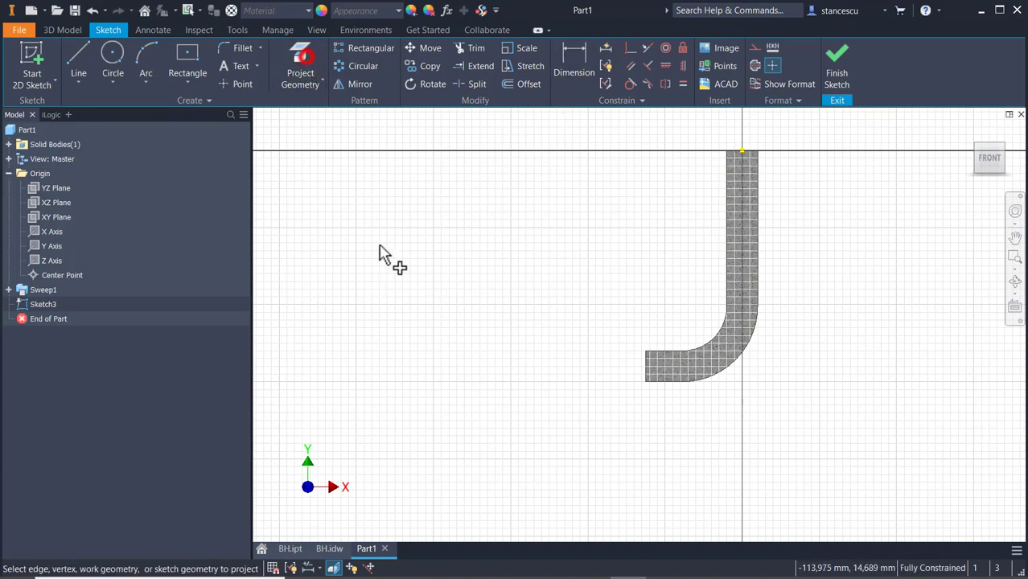
pyautogui.click(645, 368)
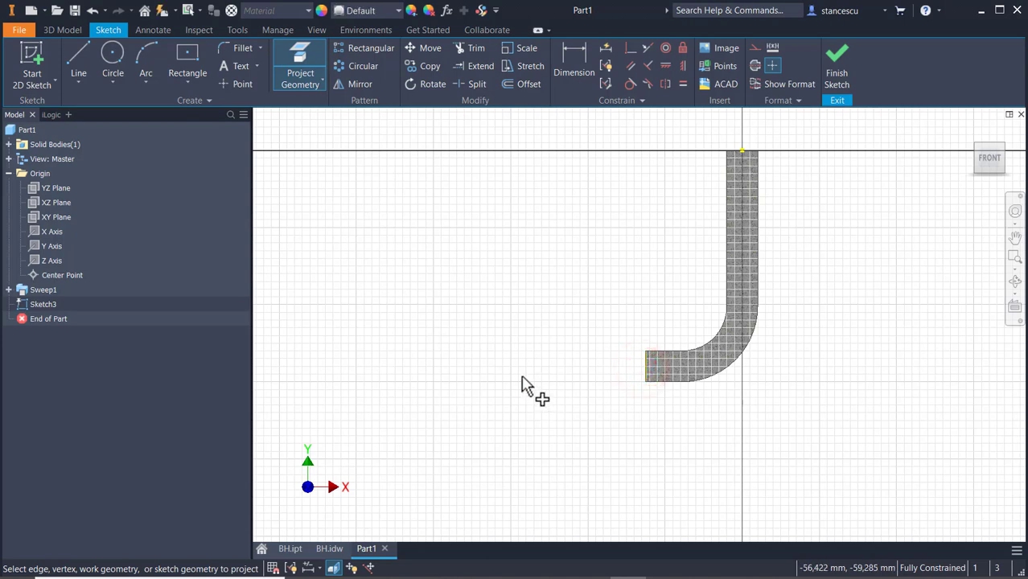
pyautogui.click(74, 58)
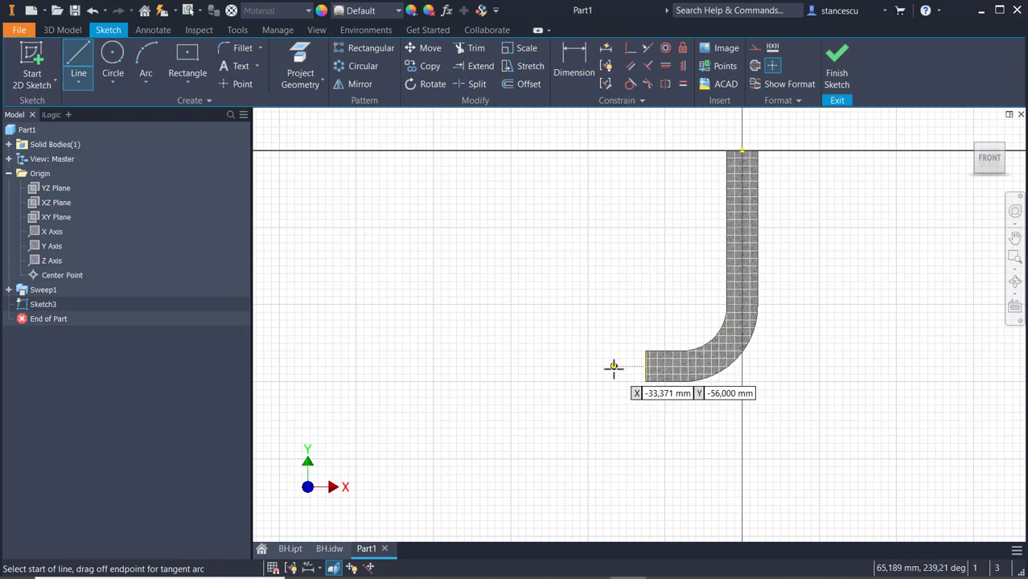
pyautogui.click(653, 383)
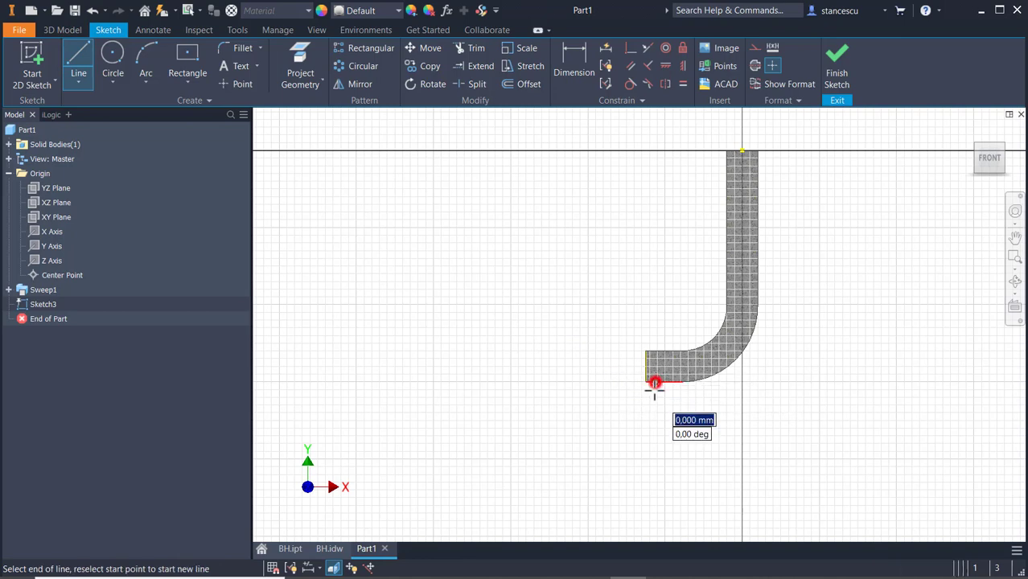
pyautogui.click(654, 471)
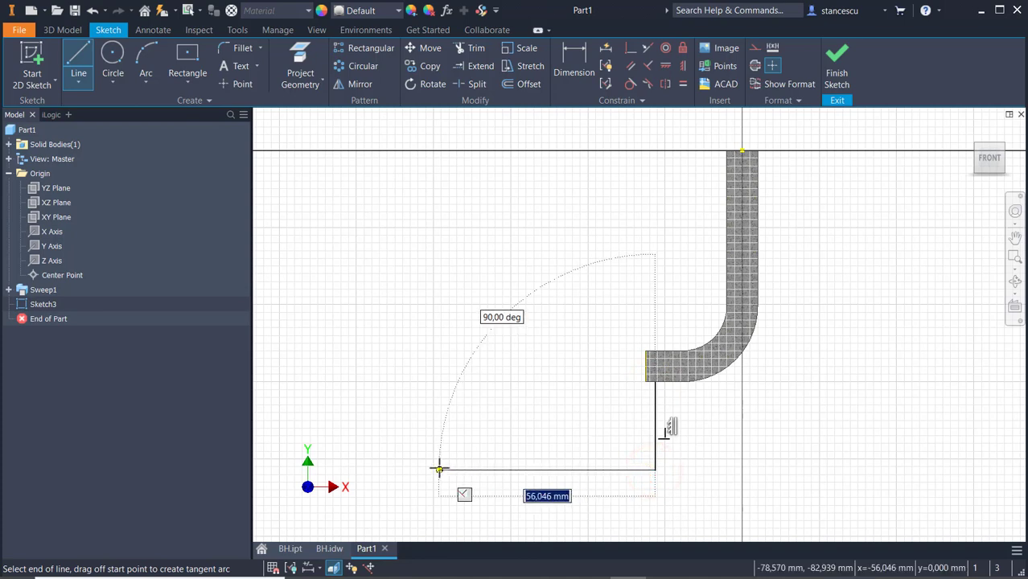
pyautogui.click(438, 468)
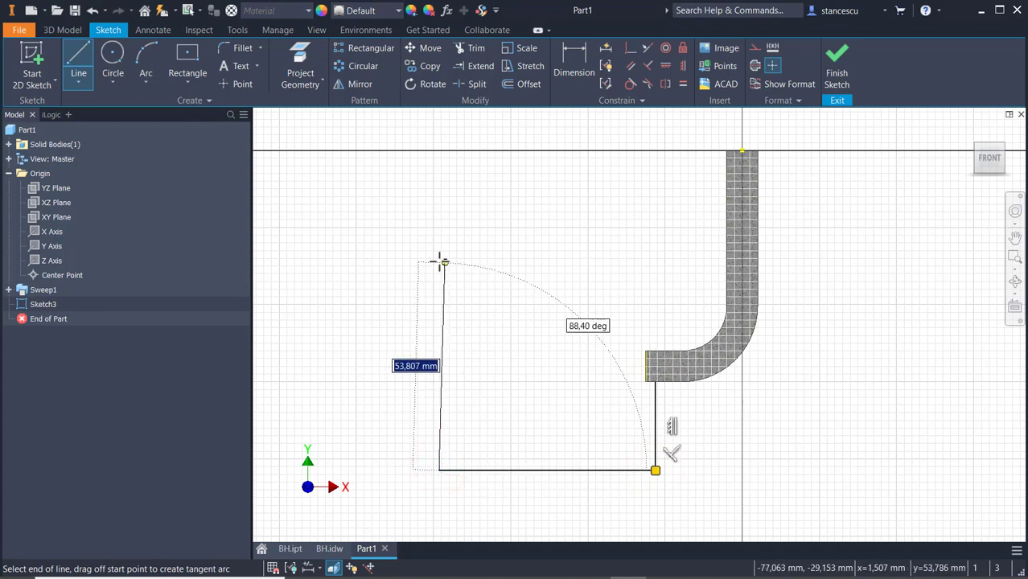
pyautogui.click(439, 260)
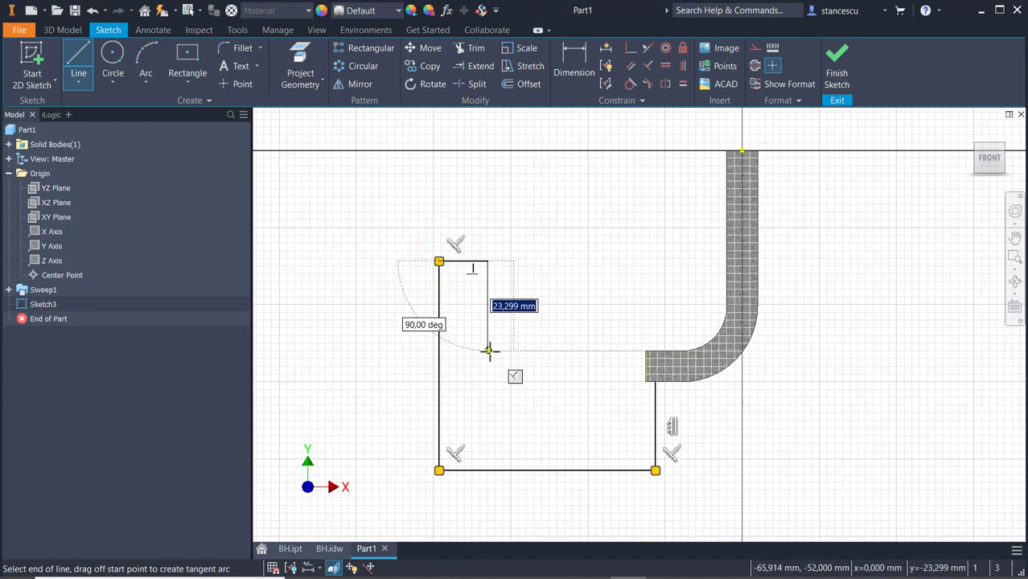
pyautogui.moveTo(488, 350); pyautogui.dragTo(542, 390)
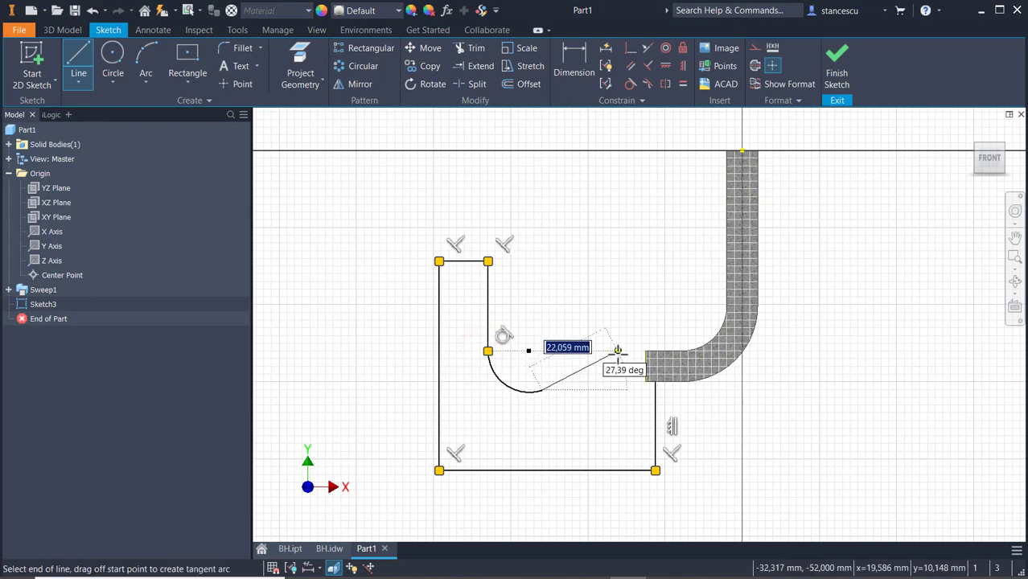
pyautogui.click(603, 358)
pyautogui.moveTo(603, 357); pyautogui.dragTo(646, 351)
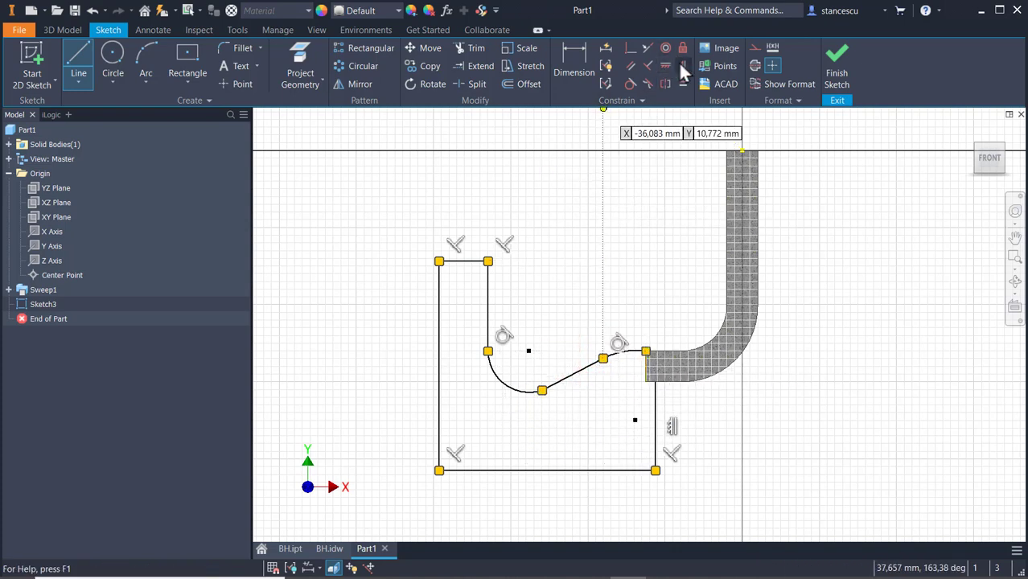
# Make the center of the arc joining the arm coincident with the projected end edge.
pyautogui.click(631, 48)
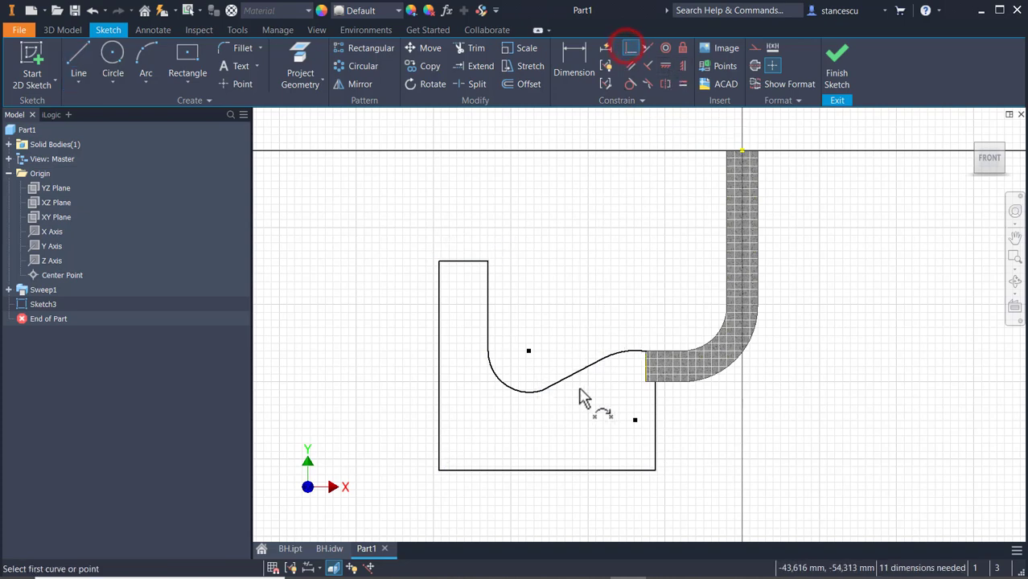
pyautogui.click(635, 420)
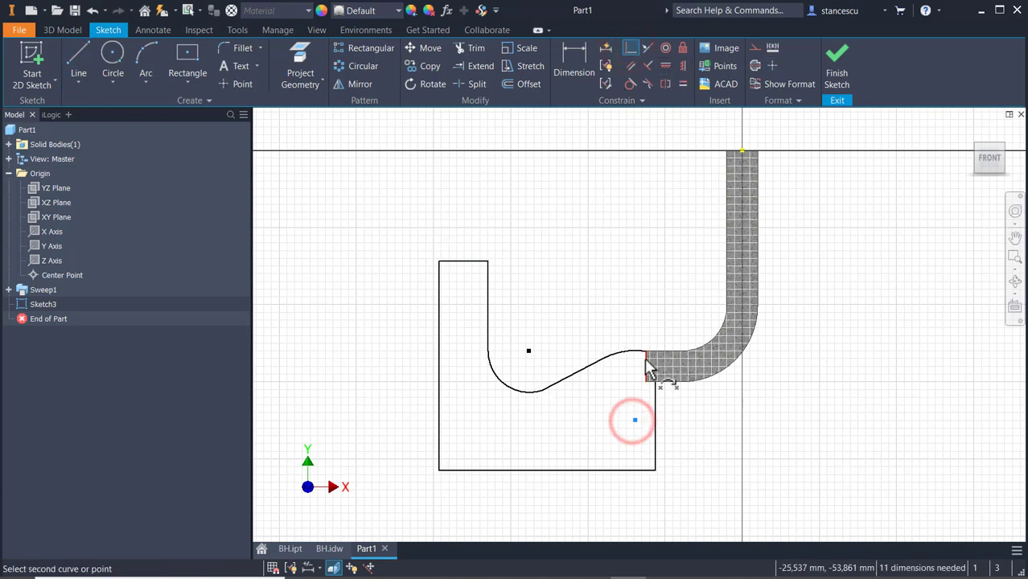
pyautogui.click(644, 357)
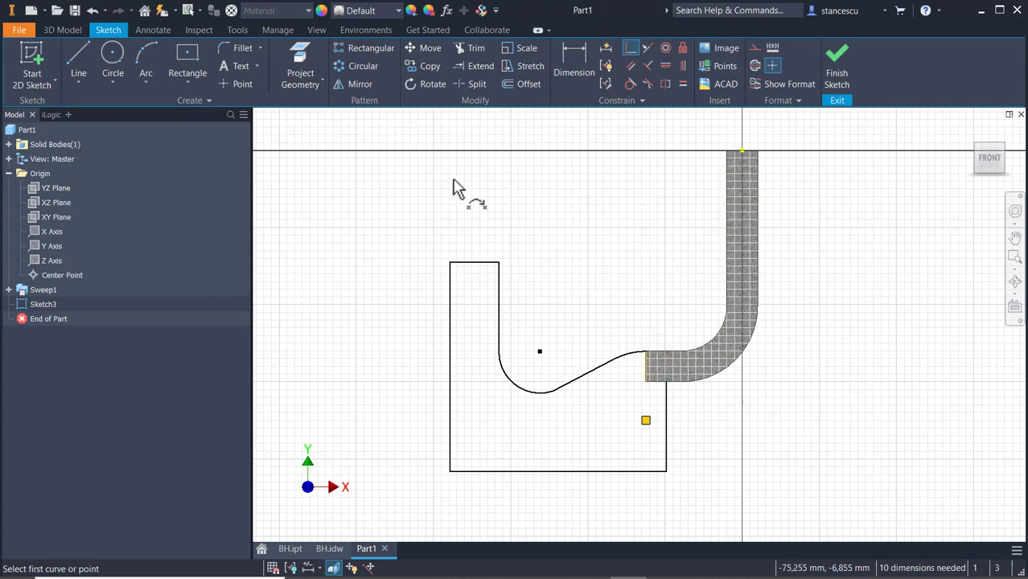
# Dimension the horizontal distance from the outline's outer vertical line to the projected end edge as 40 mm.
pyautogui.click(571, 56)
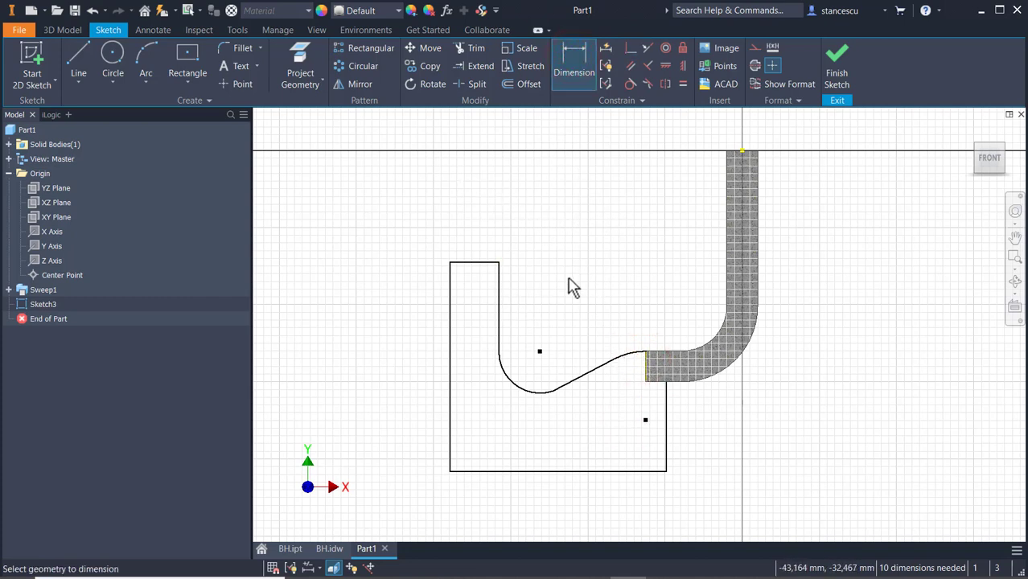
pyautogui.click(450, 320)
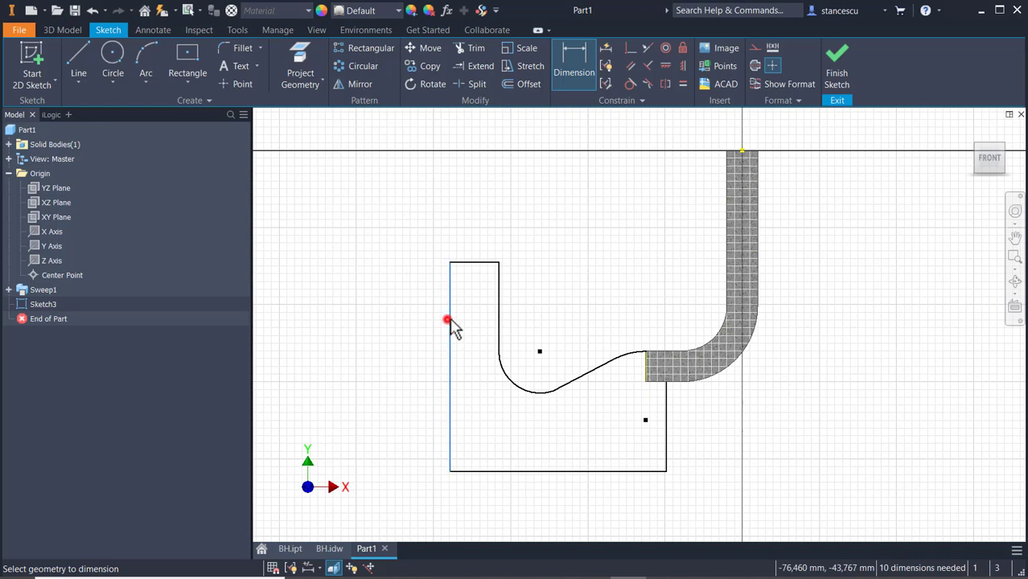
pyautogui.click(645, 366)
pyautogui.click(545, 201)
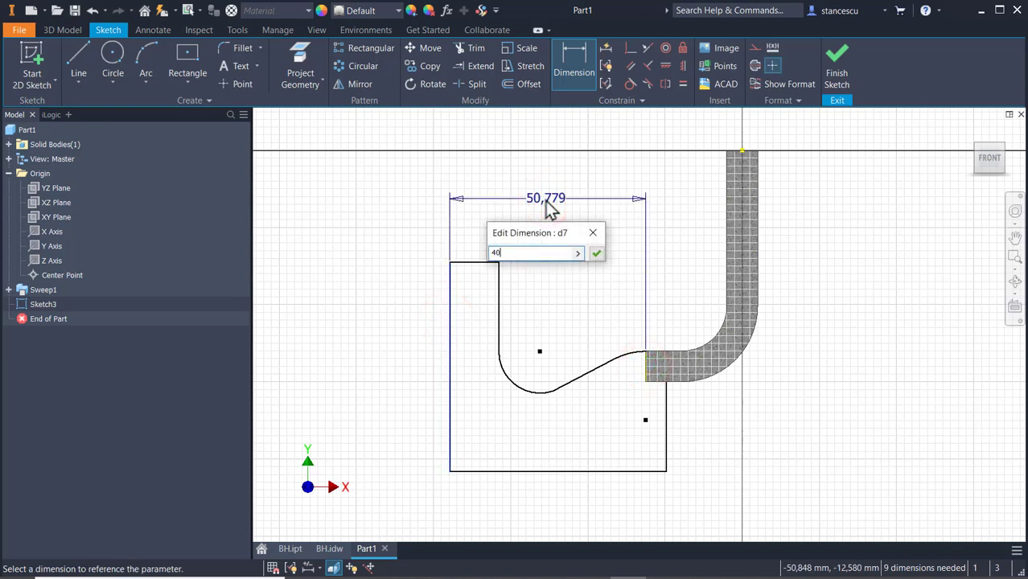
pyautogui.press('Return')
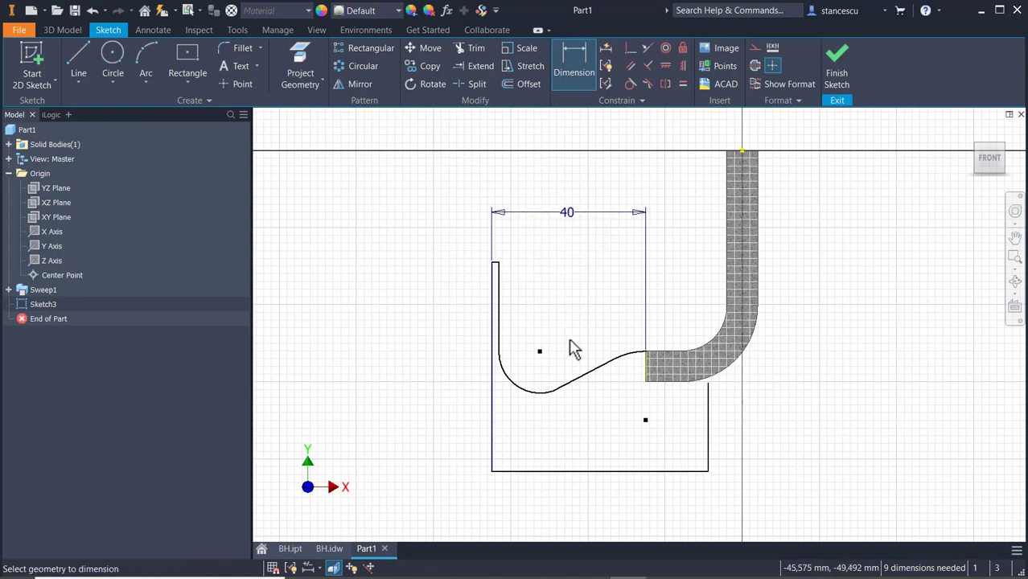
# Dimension the radius of the concave arc at the base of the recess as 8 mm.
pyautogui.click(523, 388)
pyautogui.click(532, 362)
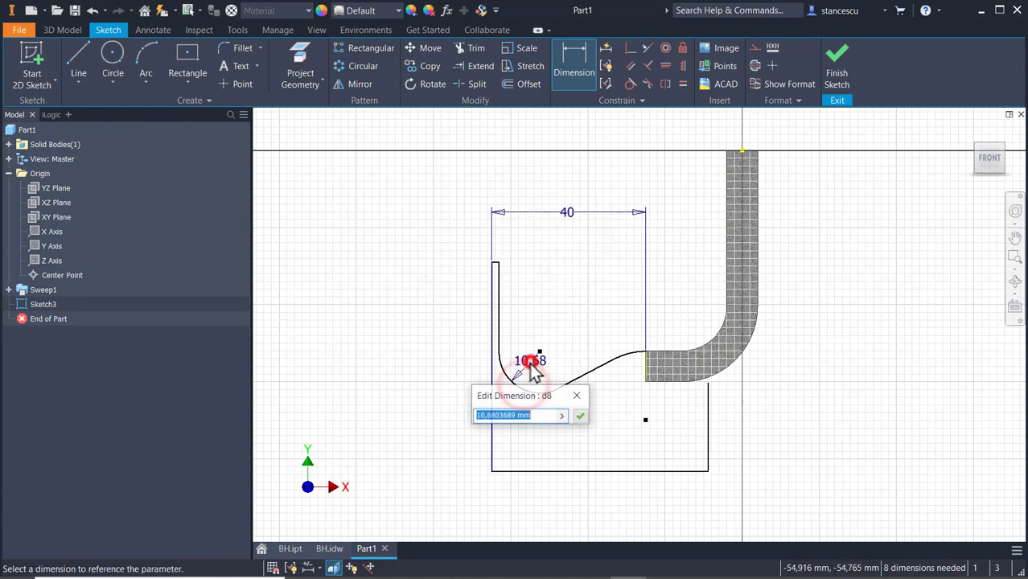
pyautogui.write('8')
pyautogui.press('Return')
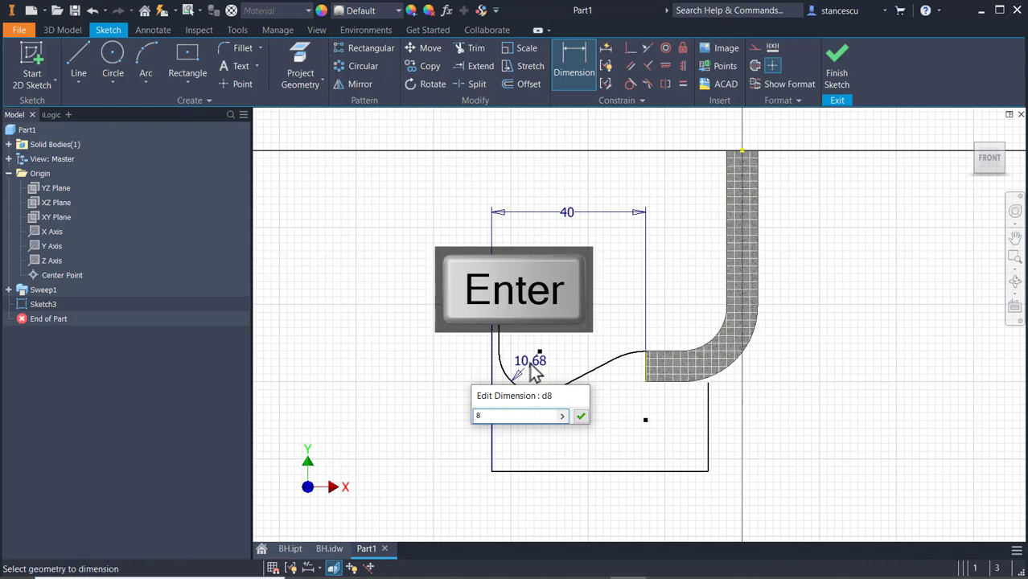
# Dimension the width between the two vertical lines of the outline's upright wall as 12 mm.
pyautogui.click(516, 294)
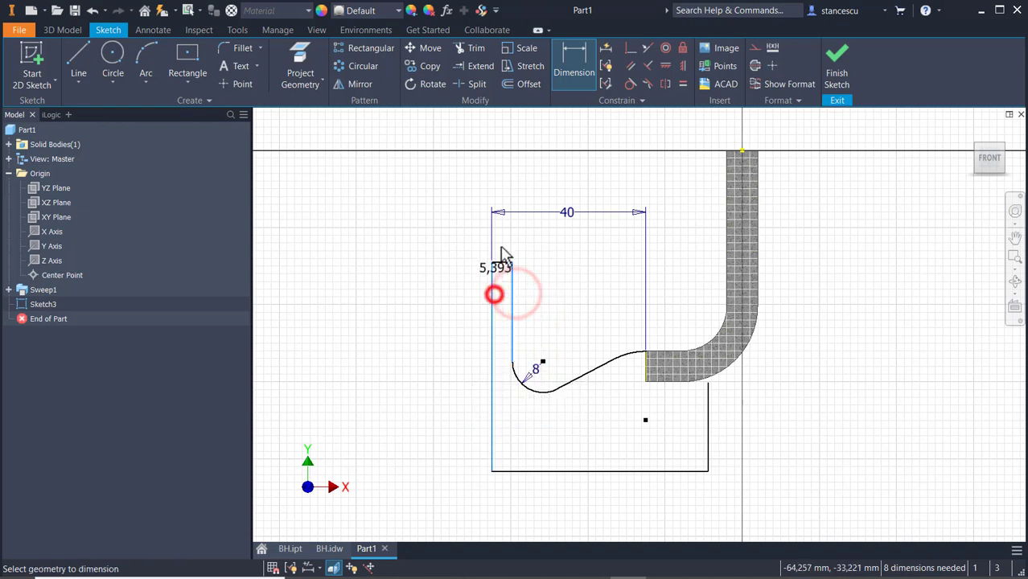
pyautogui.click(501, 241)
pyautogui.write('12')
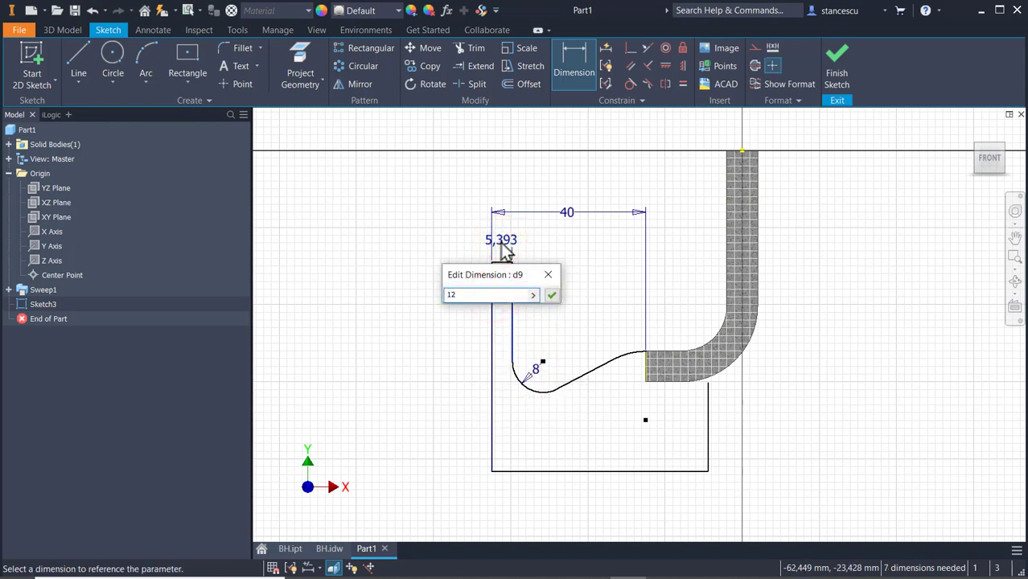
pyautogui.press('Return')
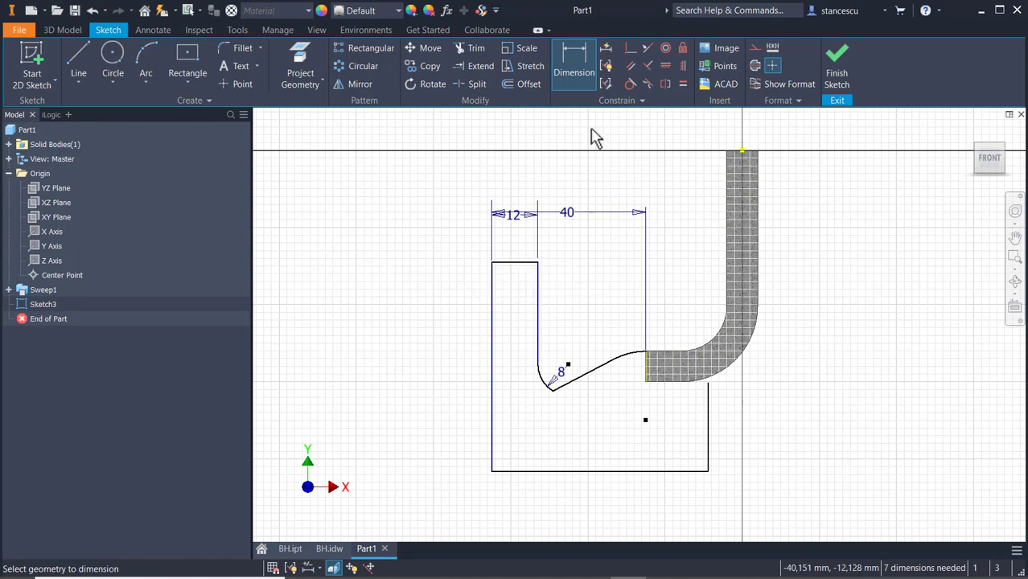
# Make the concave arc at the base of the recess tangent to the sloped line.
pyautogui.click(630, 83)
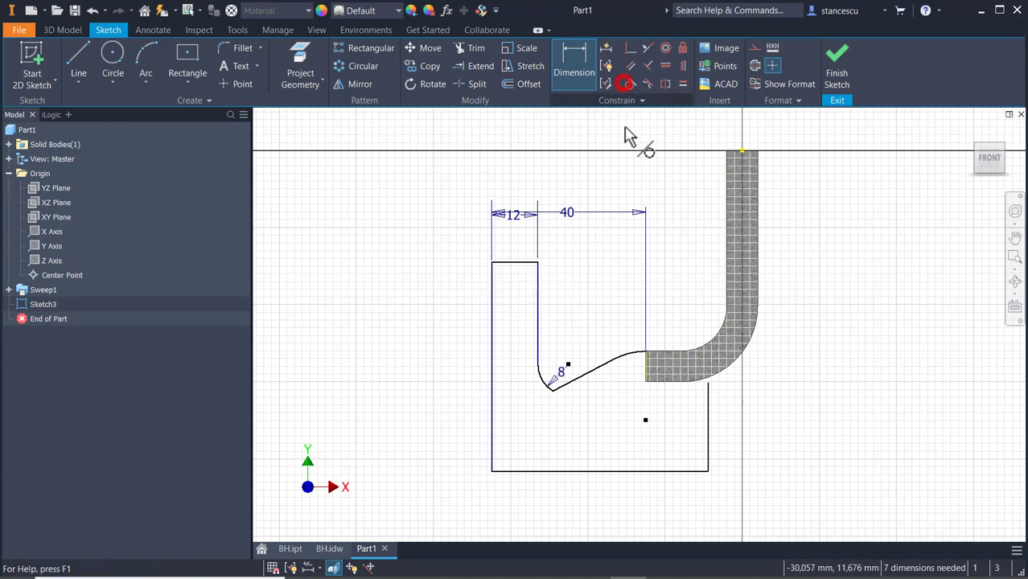
pyautogui.click(541, 378)
pyautogui.click(573, 378)
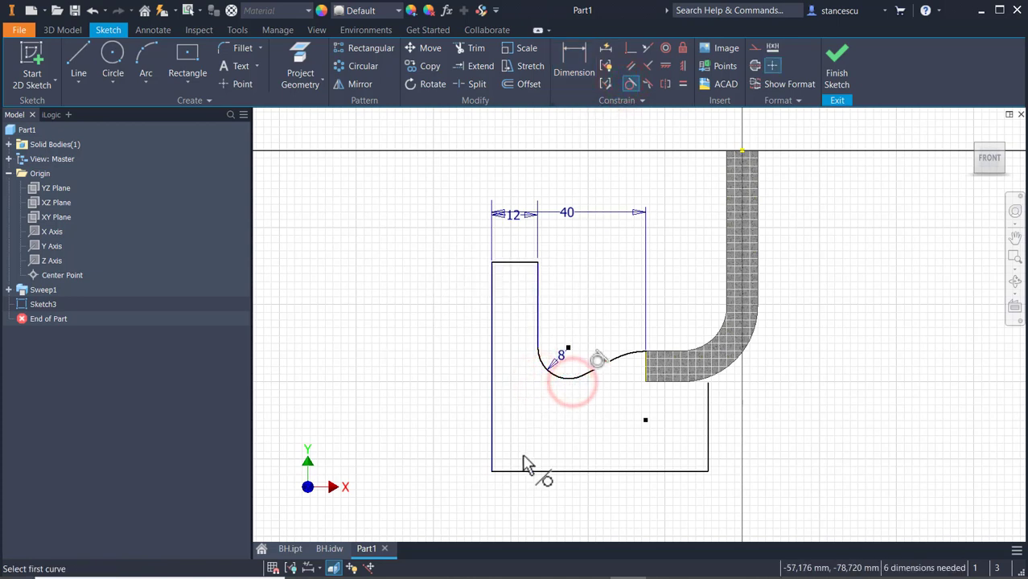
# Dimension the radius of the convex arc joining the sloped line to the arm as 11 mm.
pyautogui.click(574, 68)
pyautogui.click(625, 355)
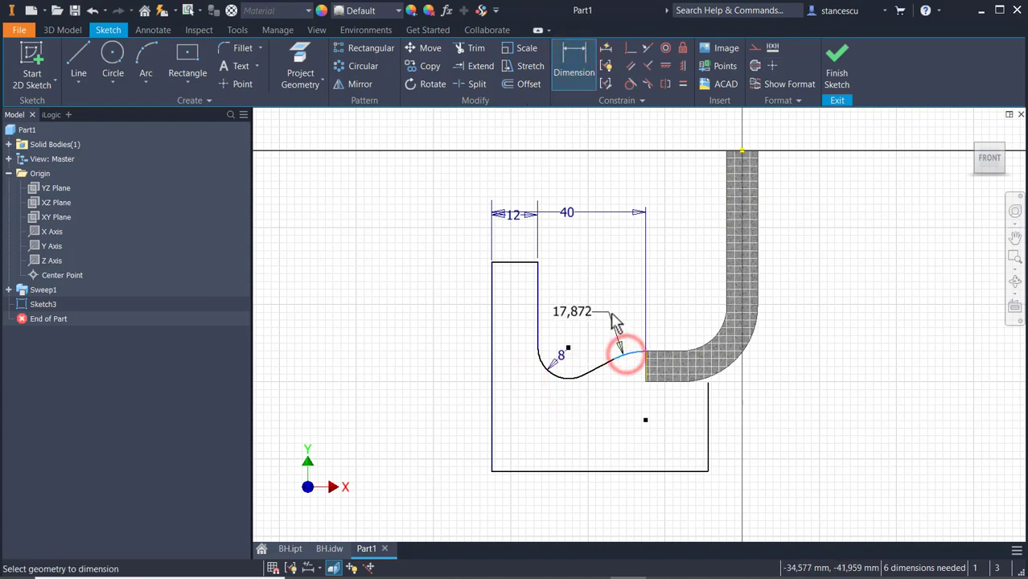
pyautogui.click(615, 316)
pyautogui.write('11')
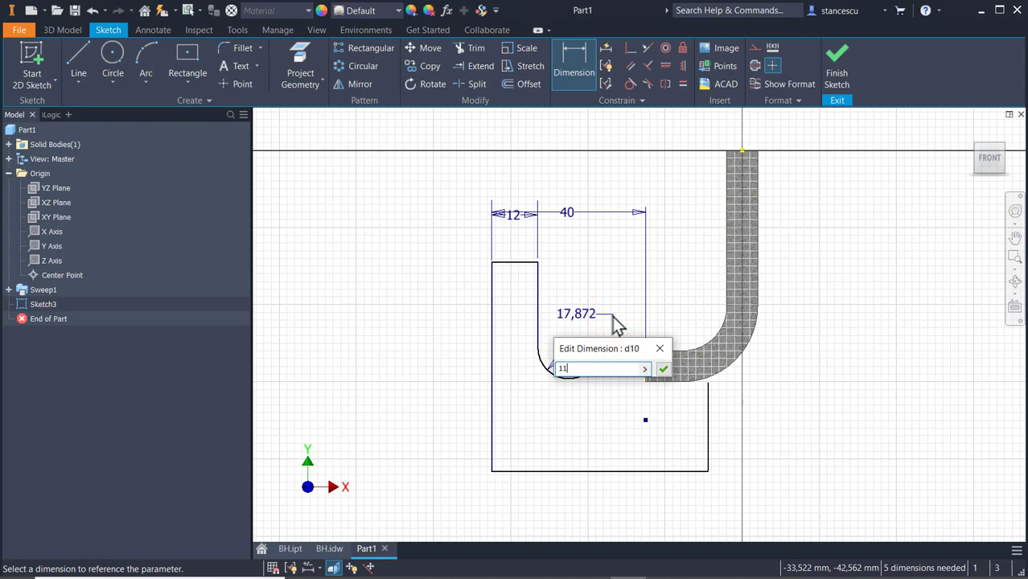
pyautogui.press('Return')
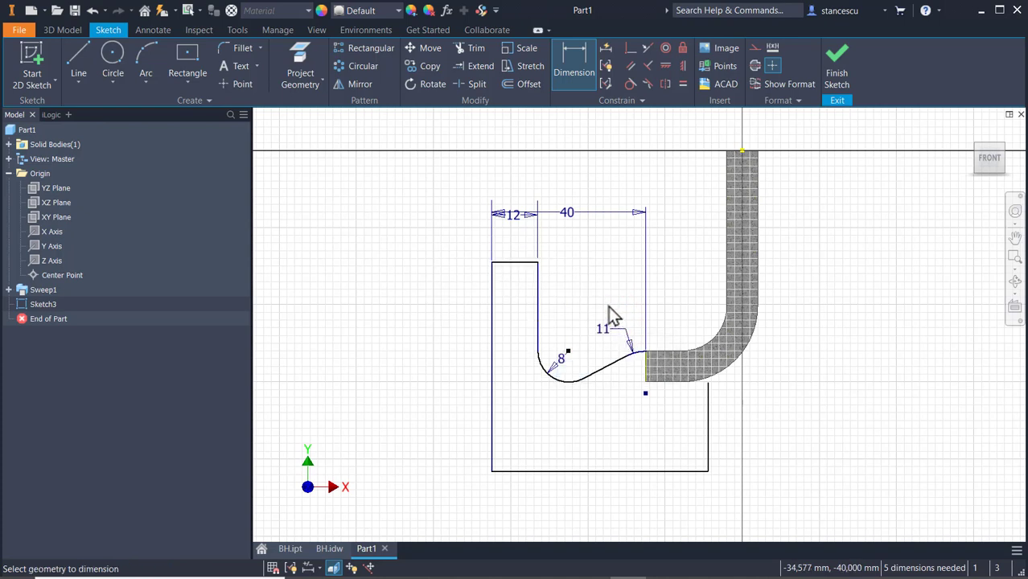
# Dimension the width between the outline's two outer vertical lines at the base as 41 mm.
pyautogui.click(709, 438)
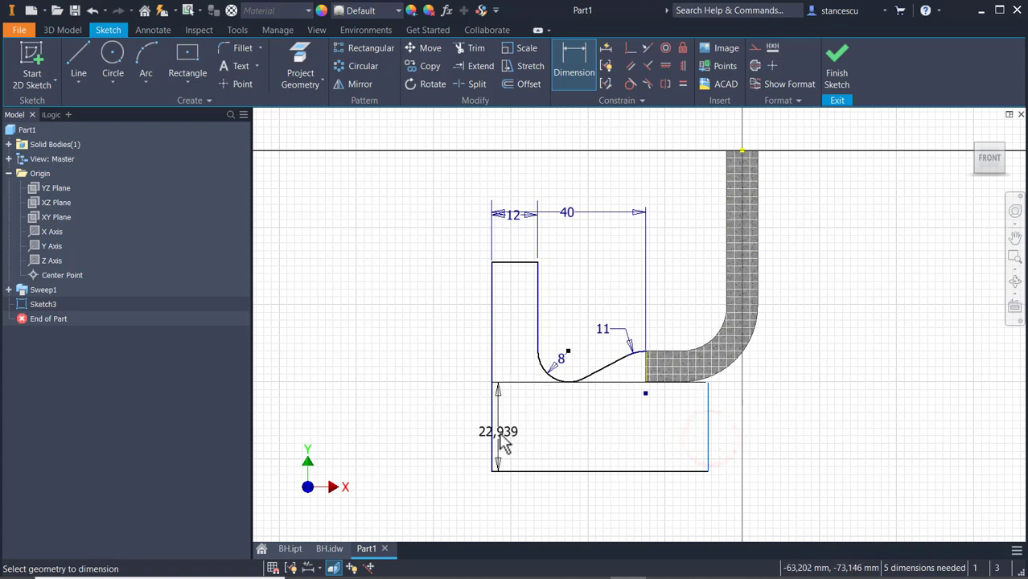
pyautogui.click(490, 429)
pyautogui.click(560, 501)
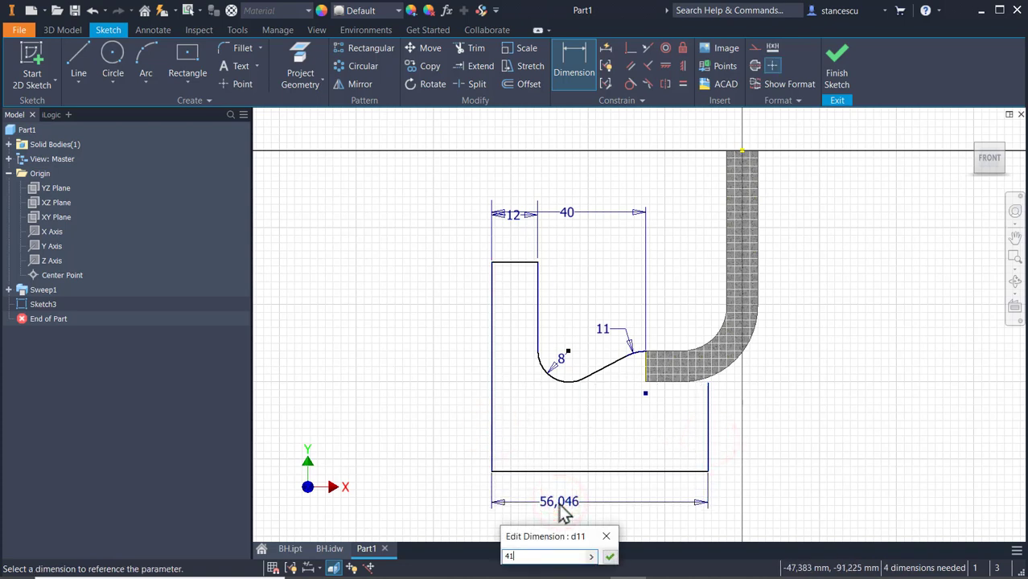
pyautogui.write('41')
pyautogui.press('Return')
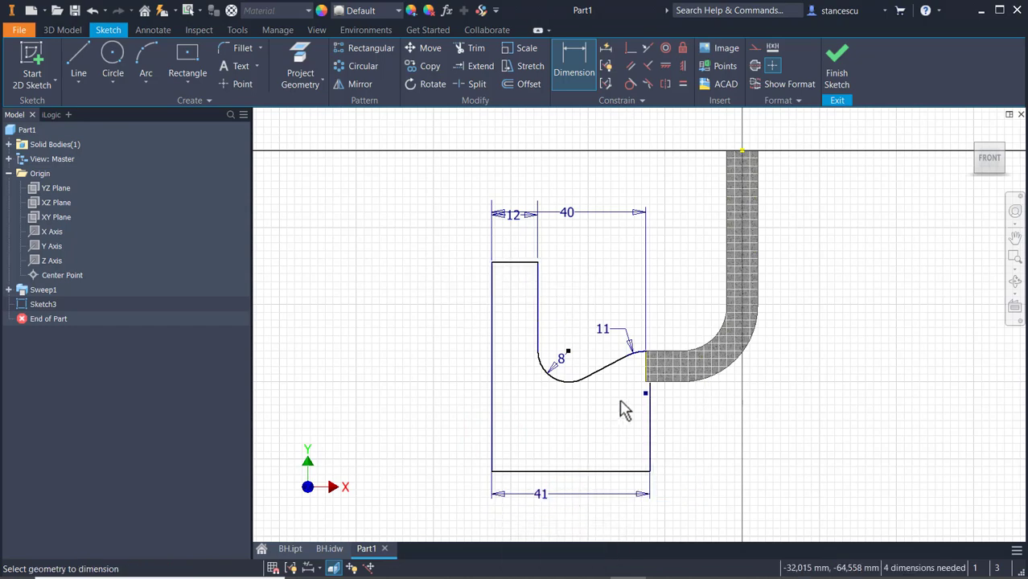
# Close the outline with a 1 mm horizontal line from the arm's lower end corner to the top of the short vertical line.
pyautogui.scroll(2, 635, 398)
pyautogui.scroll(2, 650, 384)
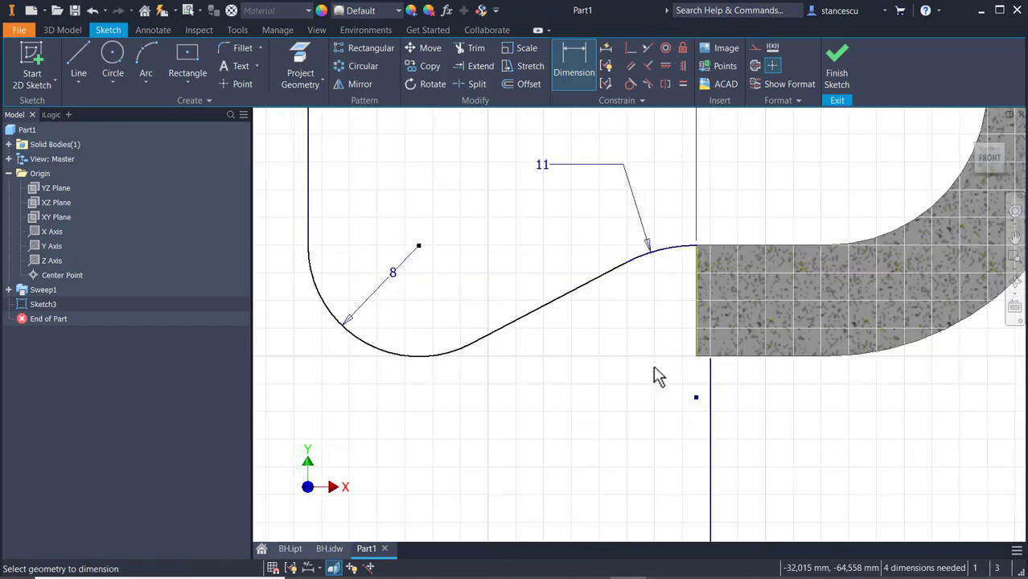
pyautogui.click(73, 48)
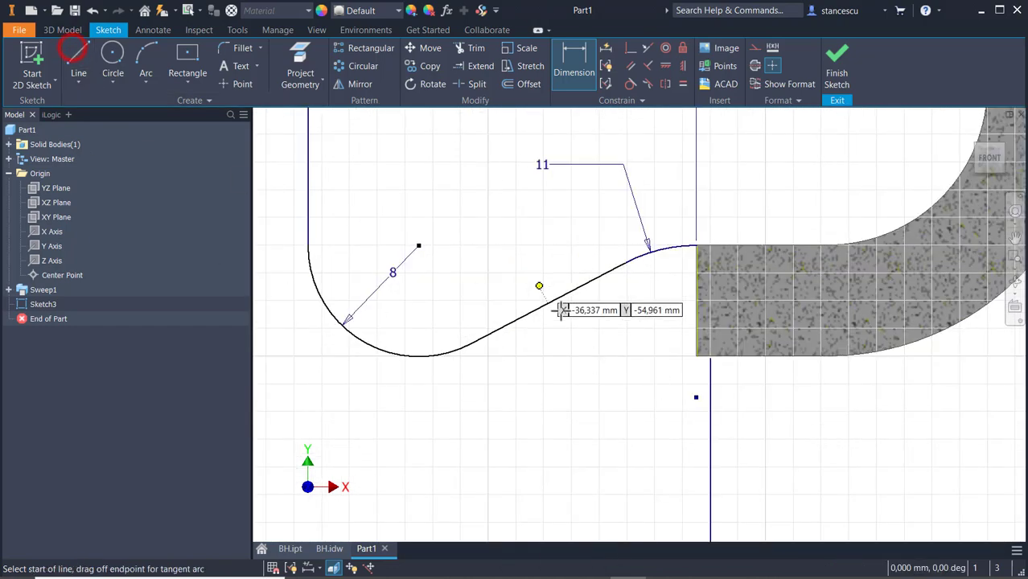
pyautogui.click(696, 355)
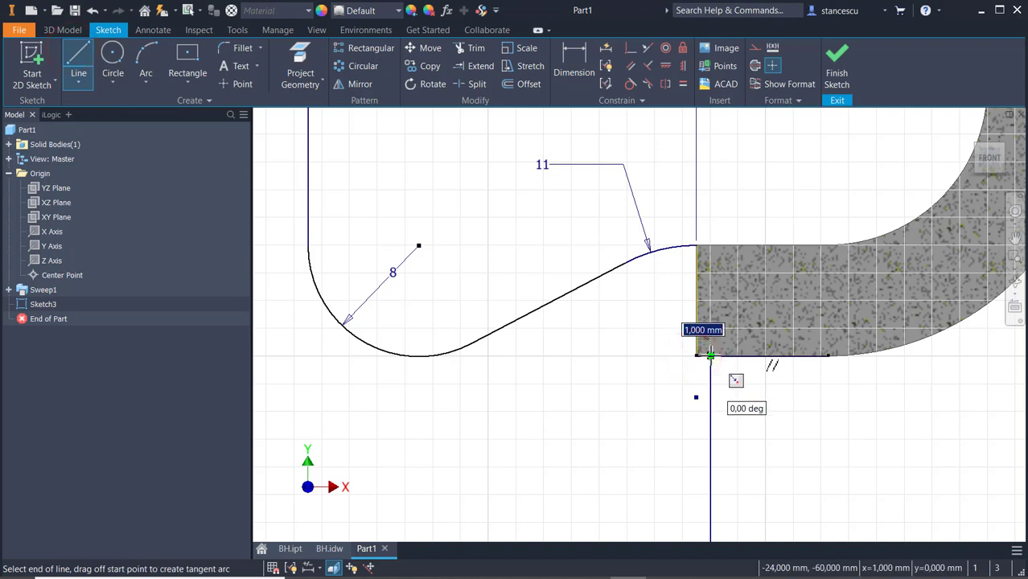
pyautogui.click(709, 354)
pyautogui.press('Escape')
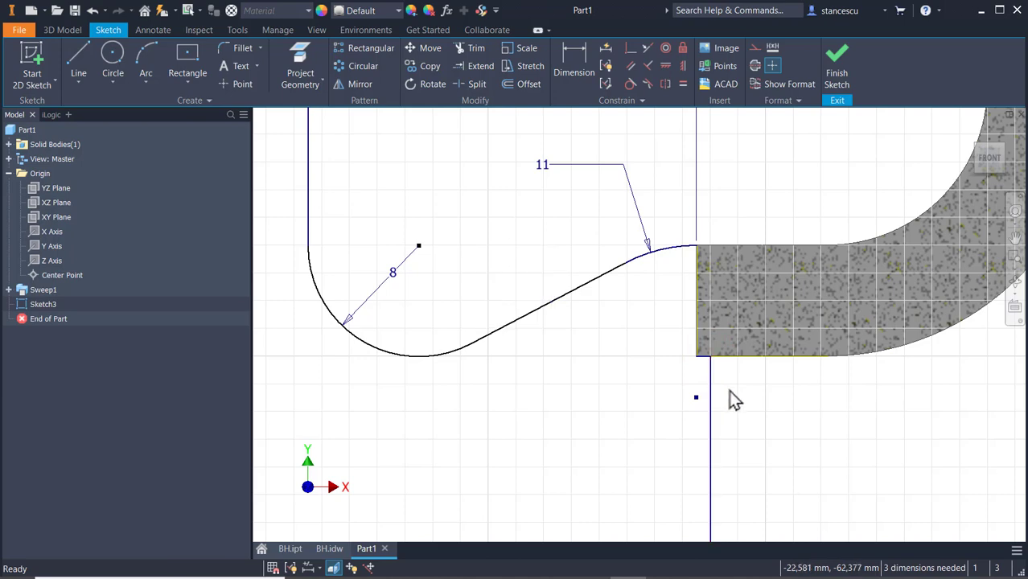
# Dimension the length of the outline's long outer vertical line as 35 mm.
pyautogui.scroll(5, 729, 393)
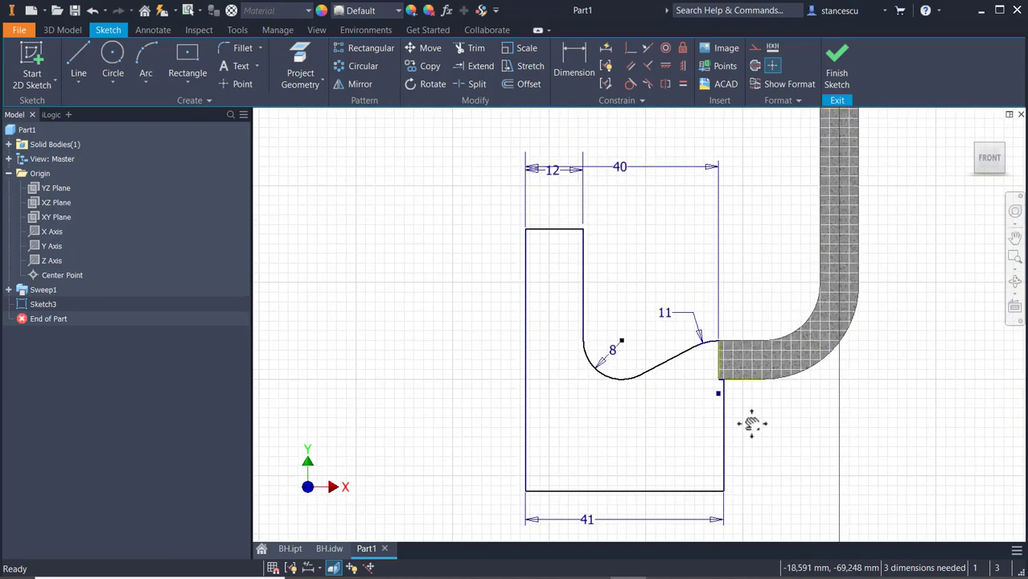
pyautogui.moveTo(751, 422); pyautogui.dragTo(742, 388, button='middle')
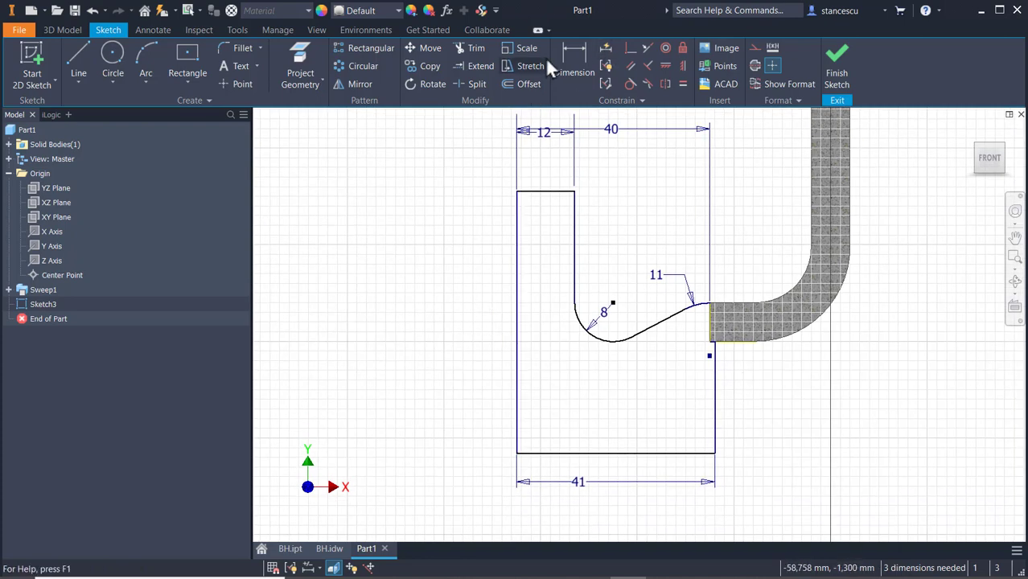
pyautogui.click(569, 53)
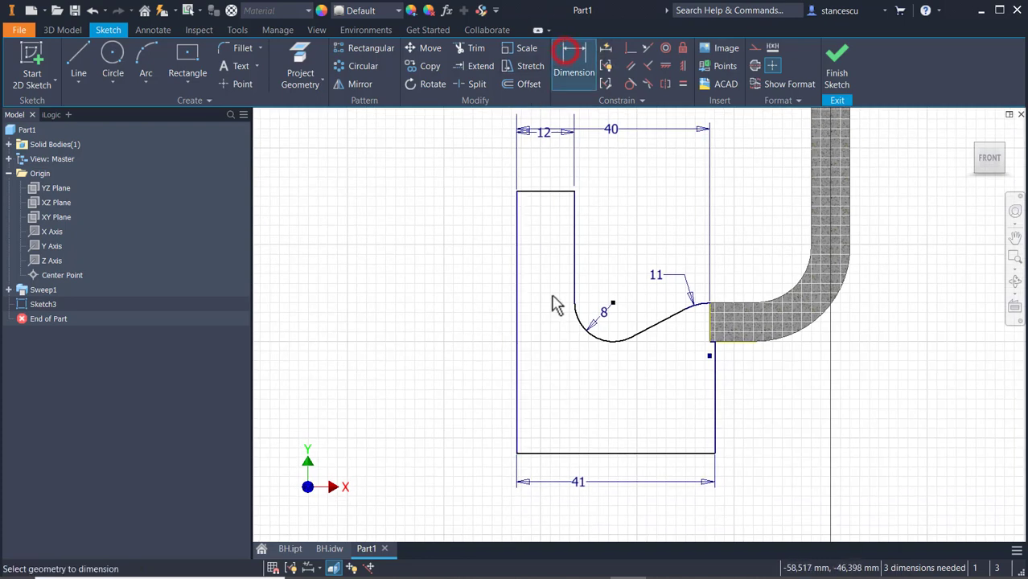
pyautogui.click(515, 358)
pyautogui.click(476, 343)
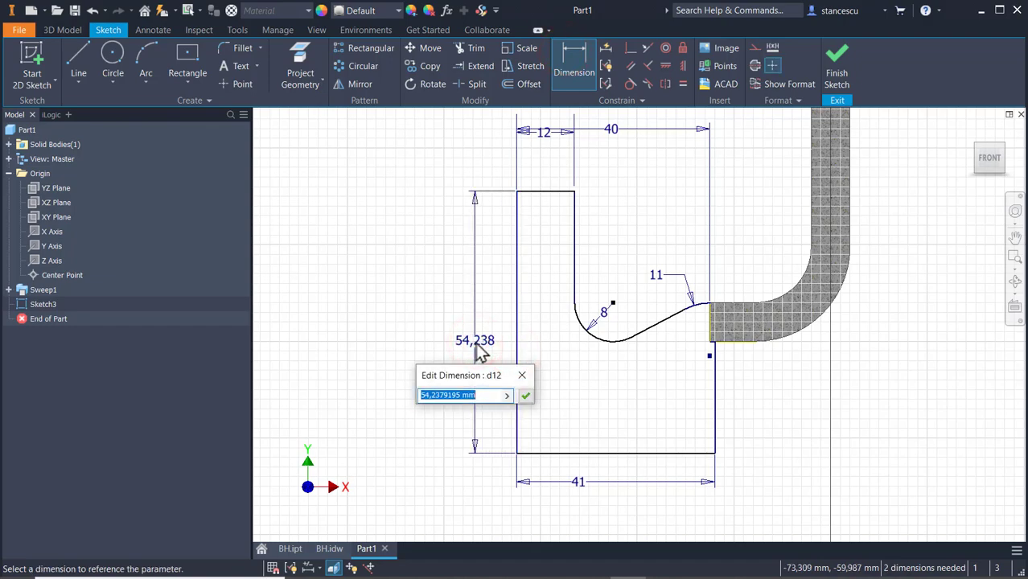
pyautogui.write('35')
pyautogui.press('Return')
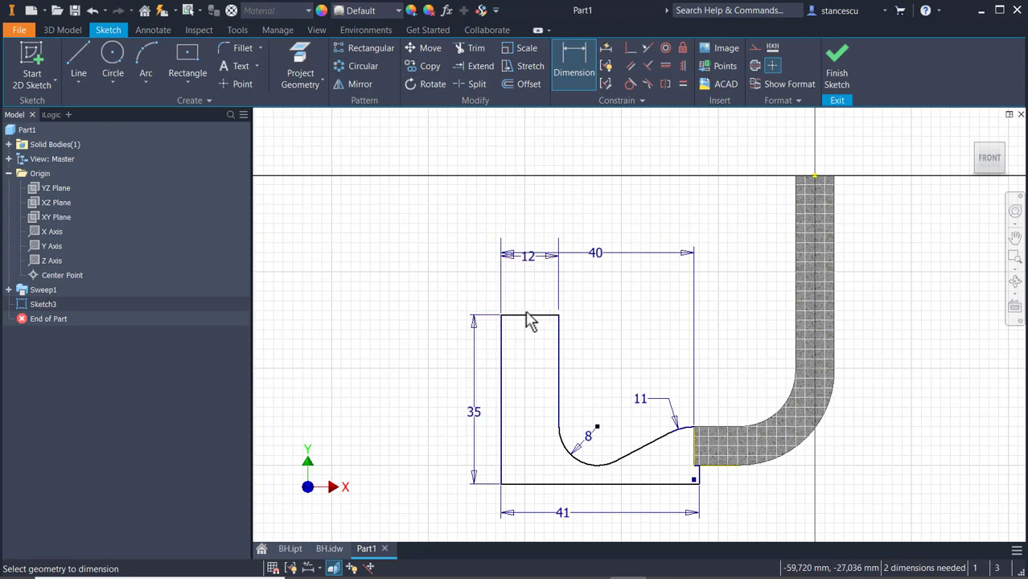
# Dimension the vertical distance from the upright wall's top edge to the sketch origin as 40 mm.
pyautogui.click(526, 317)
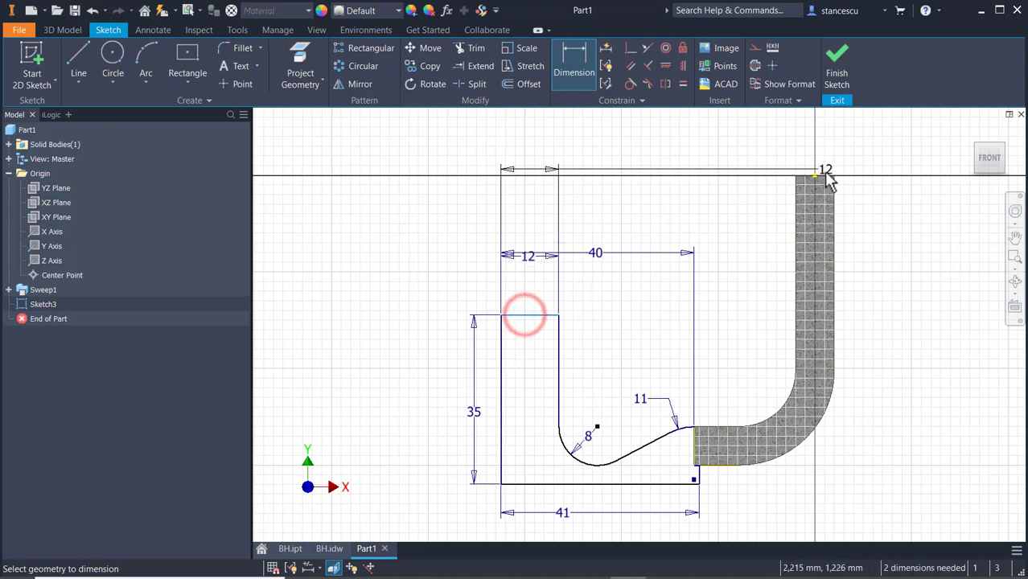
pyautogui.click(816, 176)
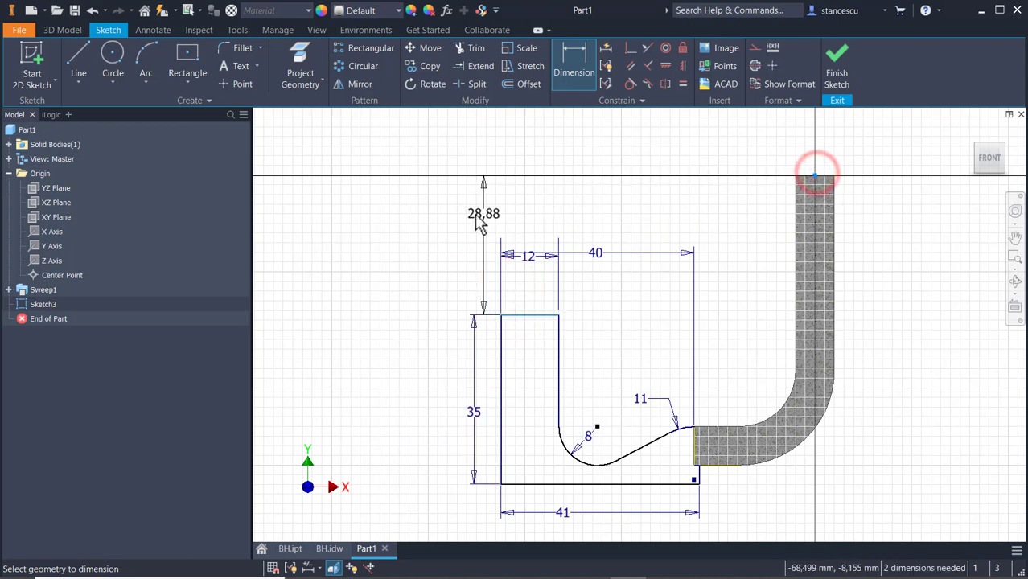
pyautogui.click(474, 212)
pyautogui.write('40')
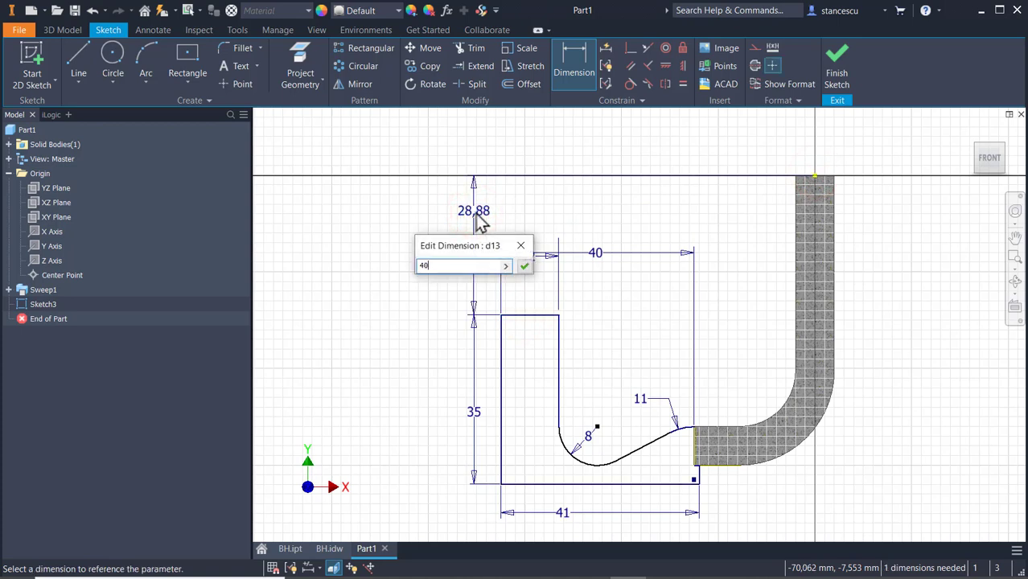
pyautogui.press('Return')
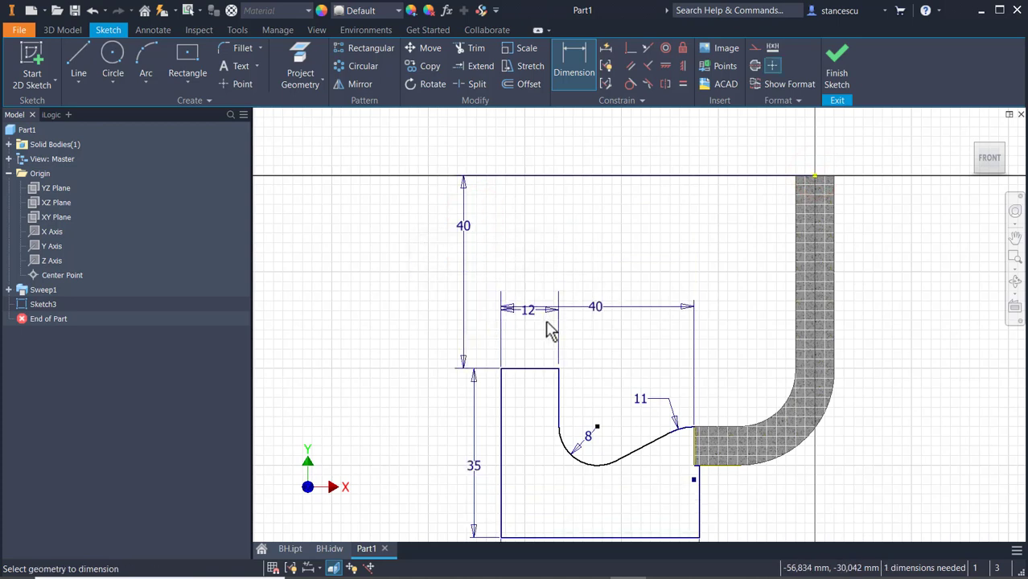
# Dimension the angle between the sloped line and the arm's upper horizontal edge as 30 degrees, and finish the sketch.
pyautogui.moveTo(550, 328); pyautogui.dragTo(558, 182, button='middle')
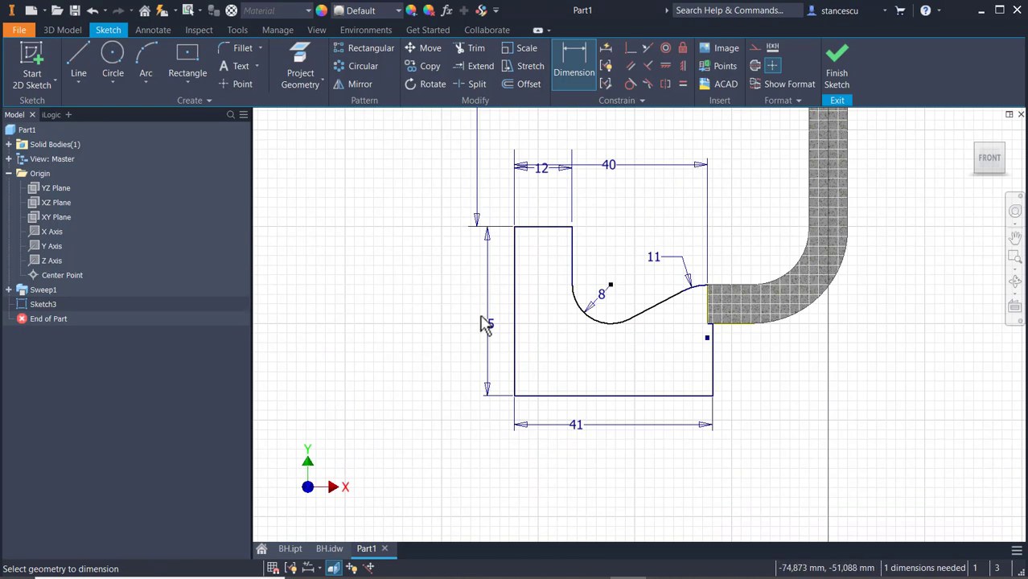
pyautogui.click(649, 309)
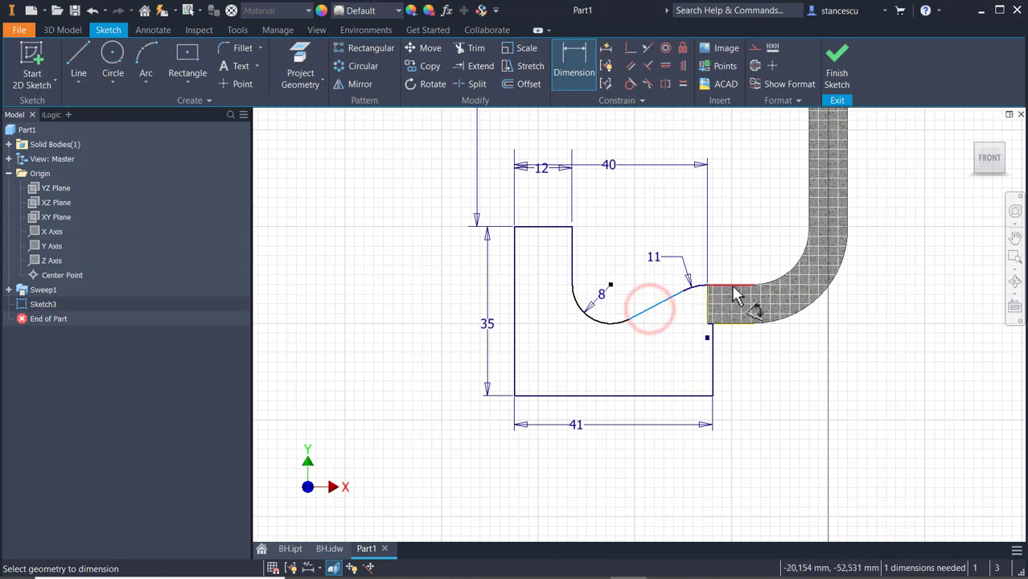
pyautogui.click(734, 287)
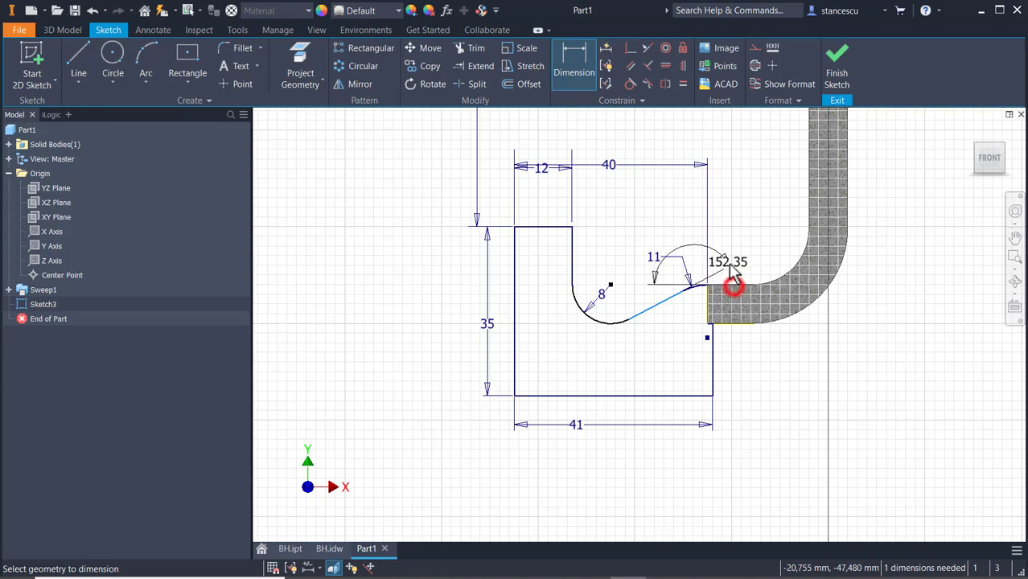
pyautogui.click(772, 262)
pyautogui.write('30')
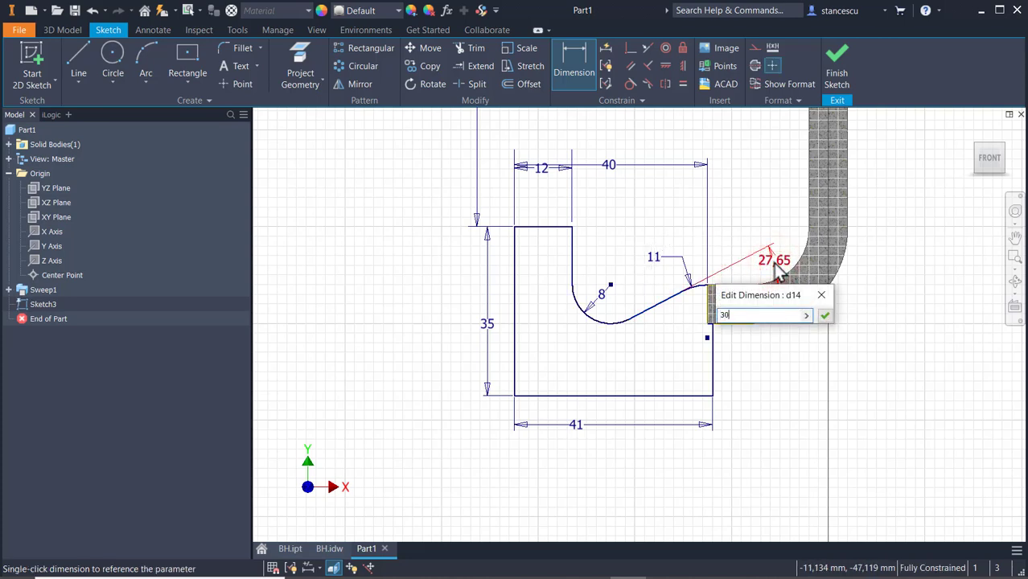
pyautogui.press('Return')
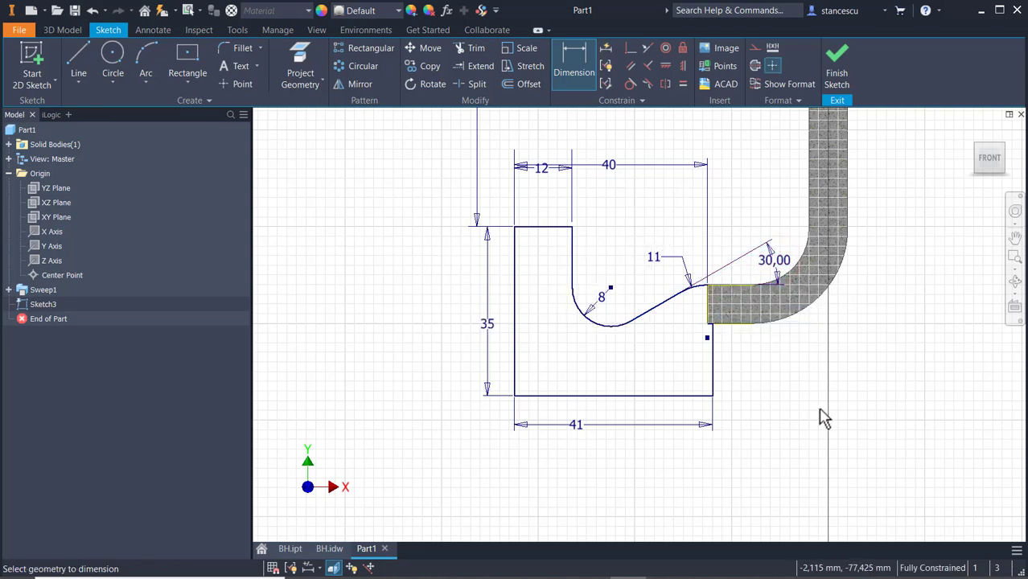
pyautogui.click(835, 74)
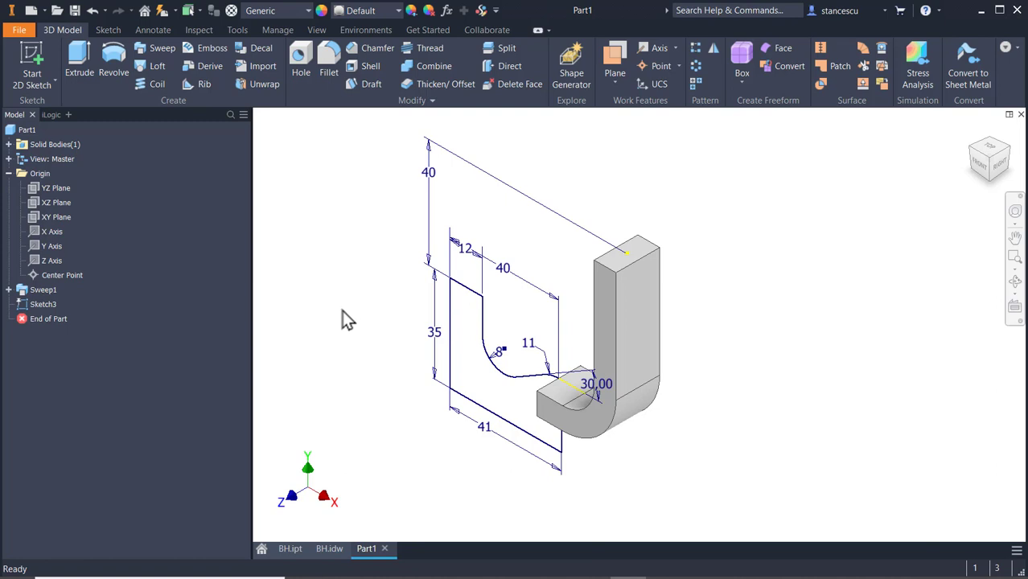
# Set up an extrusion of the closed body profile that starts from the arm's front side face.
pyautogui.scroll(5, 358, 307)
pyautogui.moveTo(357, 307)
pyautogui.mouseDown(button='middle')
pyautogui.moveTo(447, 278)
pyautogui.moveTo(413, 303)
pyautogui.mouseUp(button='middle')
pyautogui.scroll(-6, 448, 278)
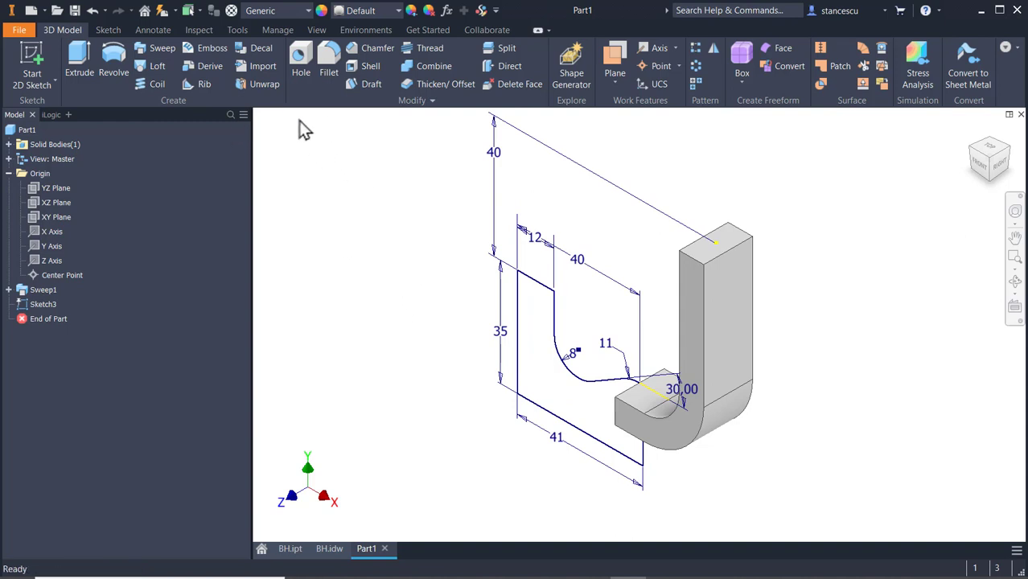
pyautogui.click(83, 60)
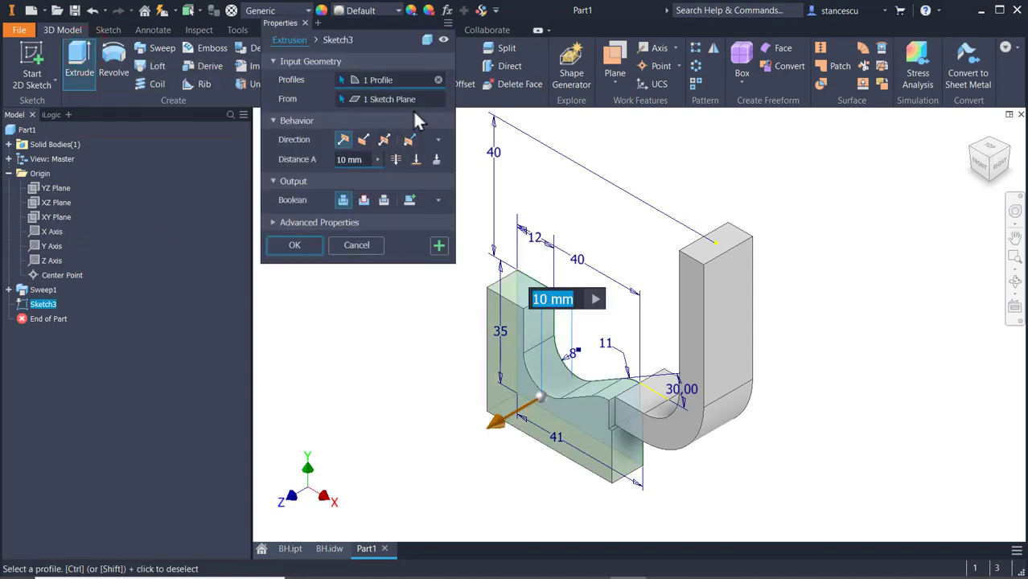
pyautogui.click(437, 99)
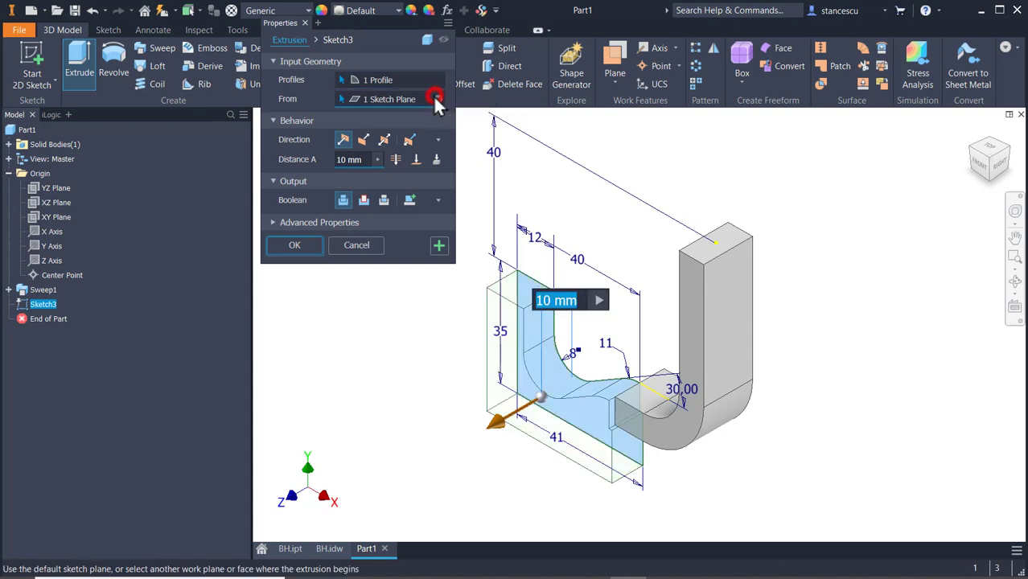
pyautogui.click(436, 99)
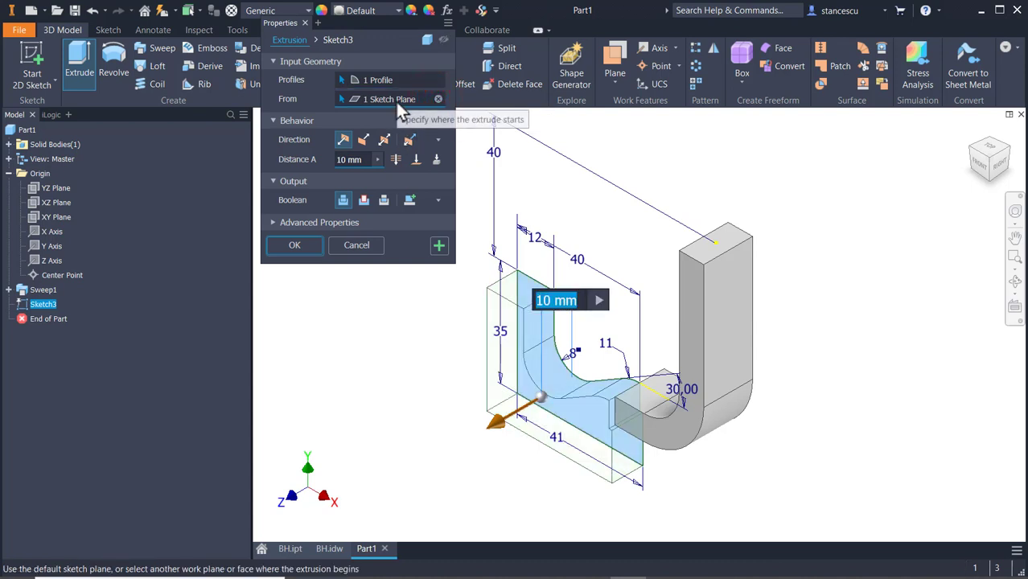
pyautogui.click(639, 435)
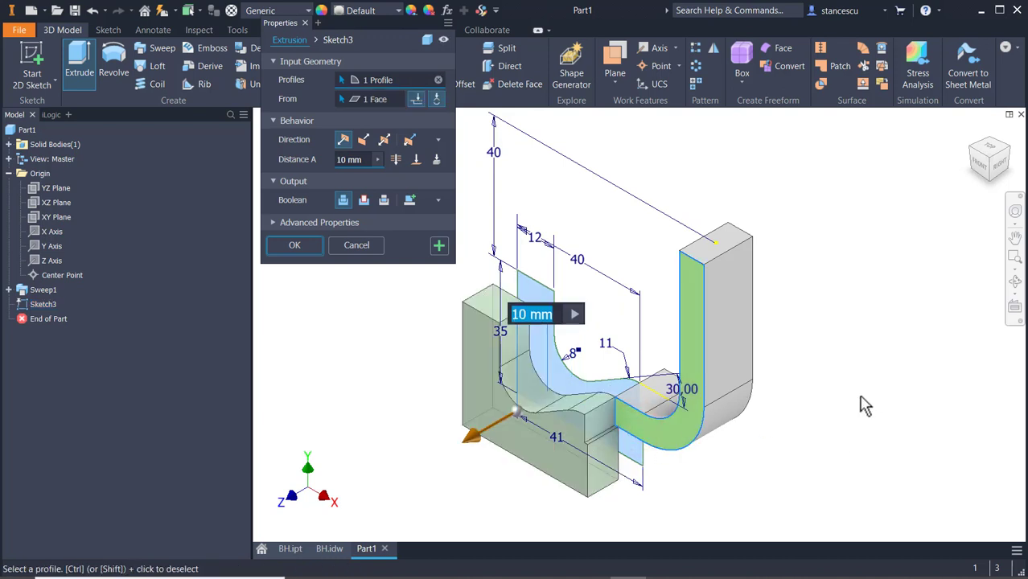
# Extrude the body profile up to the arm's opposite side face, joining it to the existing solid.
pyautogui.click(416, 160)
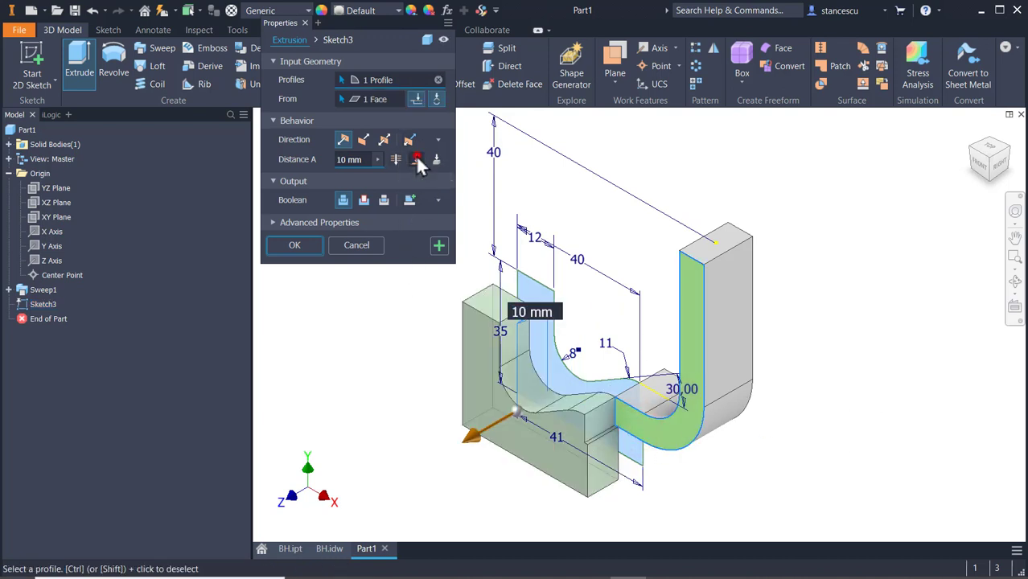
pyautogui.keyDown('shift'); pyautogui.moveTo(964, 401); pyautogui.dragTo(854, 407, button='middle'); pyautogui.keyUp('shift')
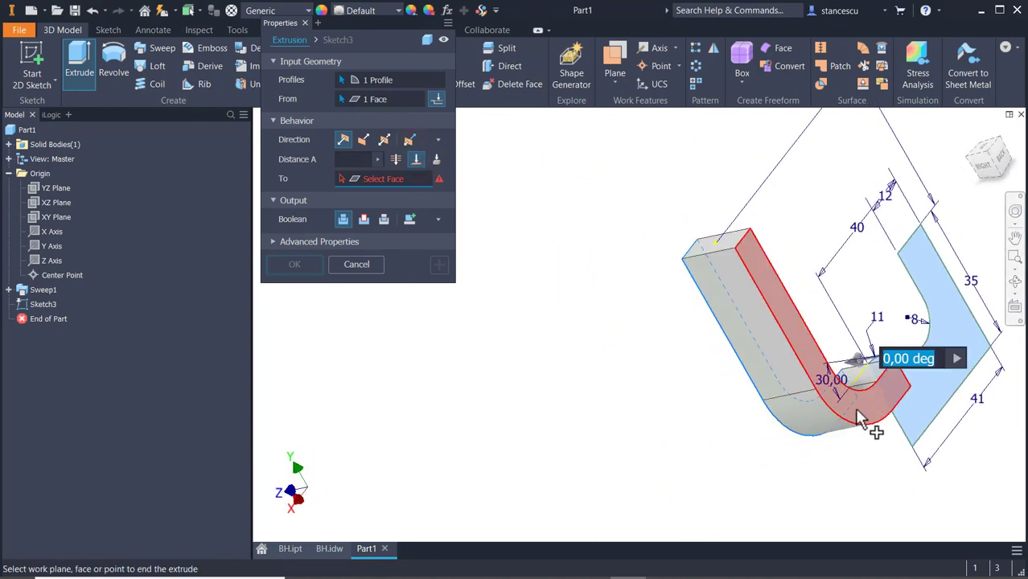
pyautogui.click(856, 410)
pyautogui.keyDown('shift'); pyautogui.moveTo(539, 395); pyautogui.dragTo(667, 401, button='middle'); pyautogui.keyUp('shift')
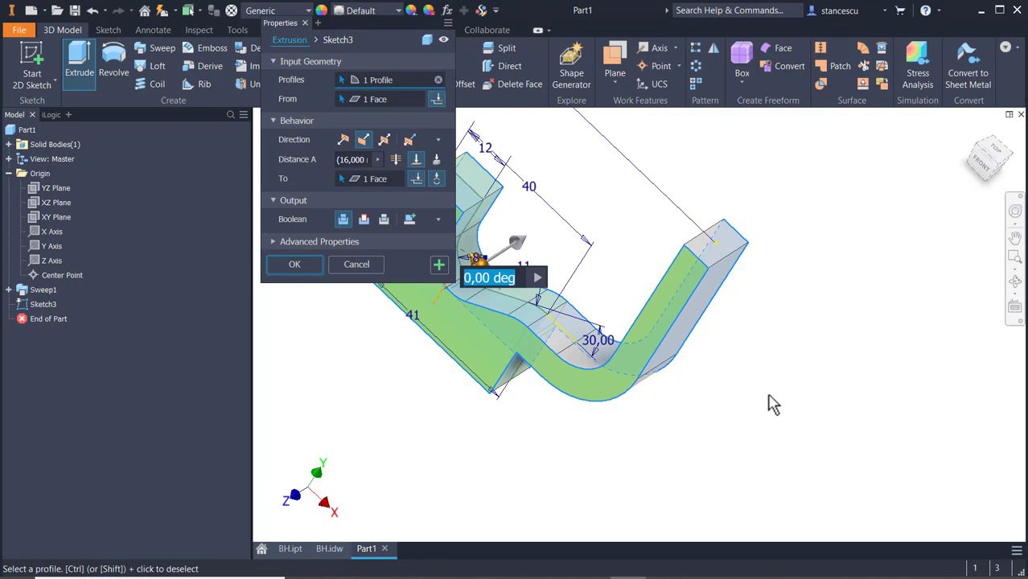
pyautogui.keyDown('shift'); pyautogui.moveTo(748, 390); pyautogui.dragTo(944, 344, button='middle'); pyautogui.keyUp('shift')
pyautogui.scroll(4, 787, 358)
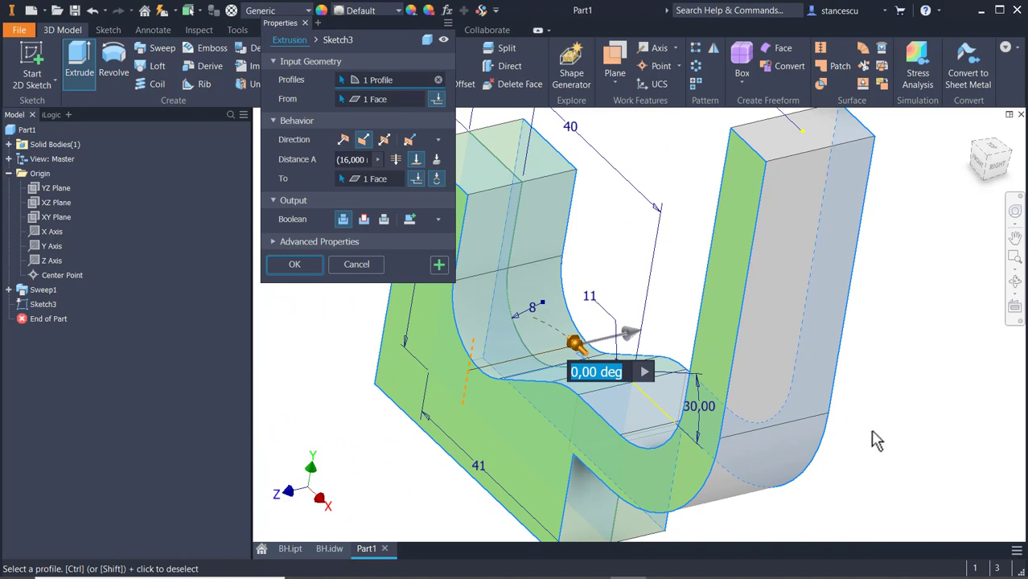
pyautogui.moveTo(888, 393); pyautogui.dragTo(933, 349, button='middle')
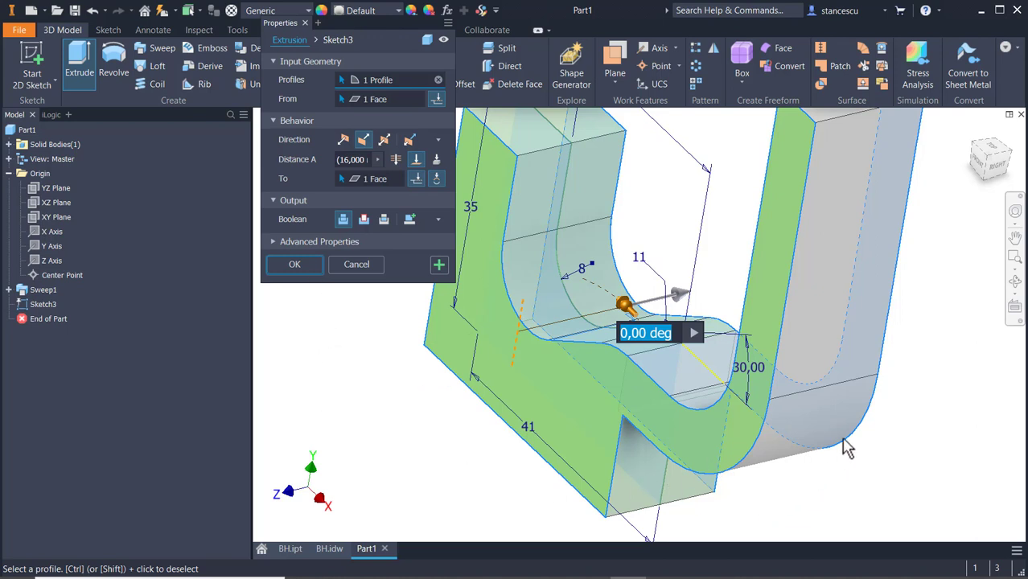
pyautogui.scroll(-3, 382, 364)
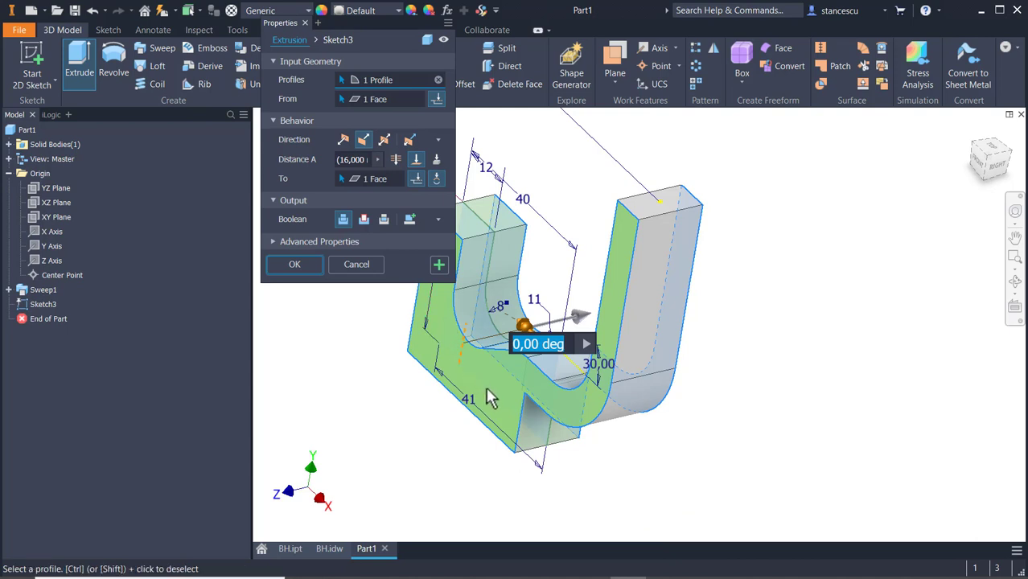
pyautogui.keyDown('shift'); pyautogui.moveTo(851, 452); pyautogui.dragTo(801, 442, button='middle'); pyautogui.keyUp('shift')
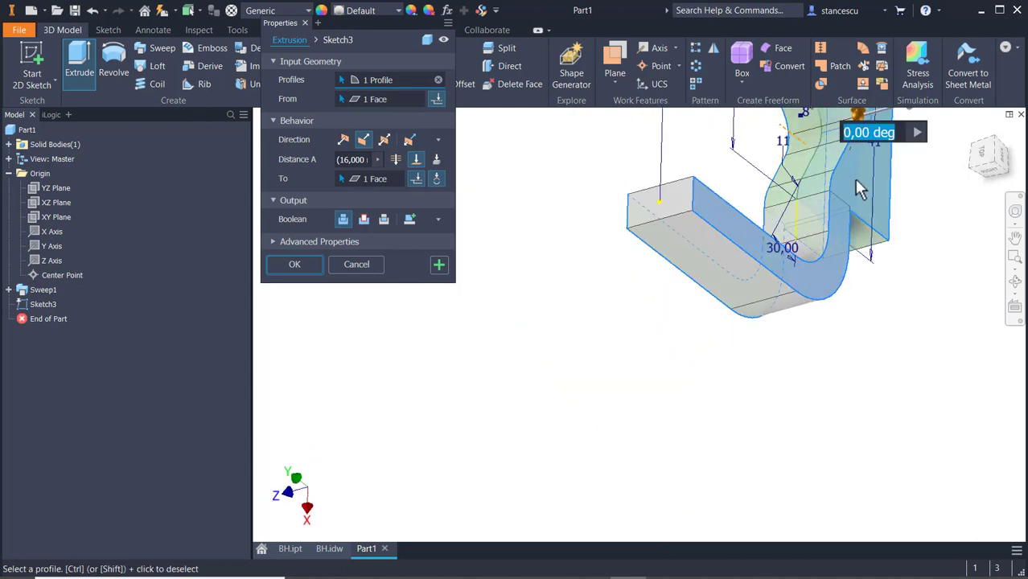
pyautogui.keyDown('shift'); pyautogui.moveTo(856, 370); pyautogui.dragTo(902, 355, button='middle'); pyautogui.keyUp('shift')
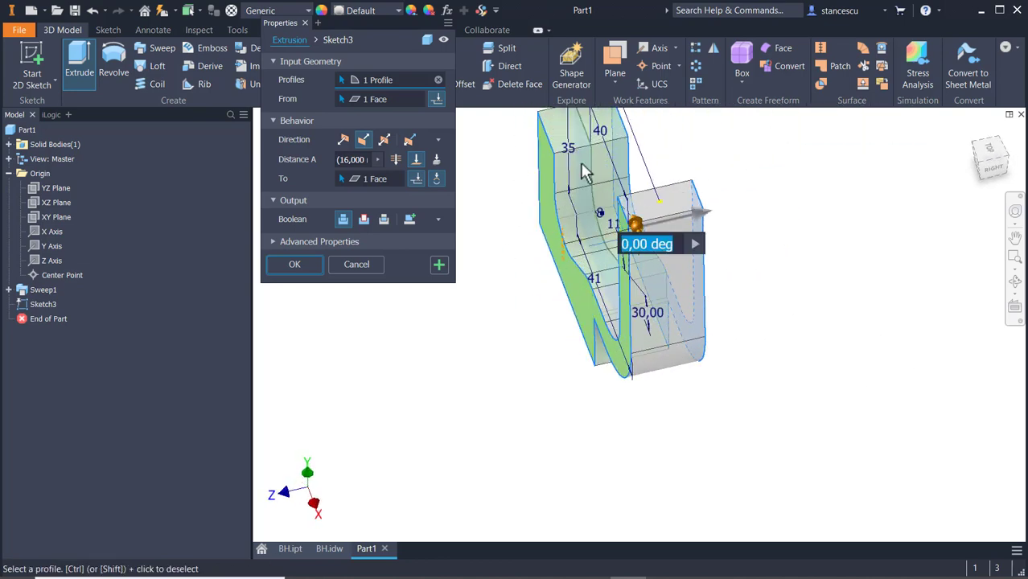
pyautogui.keyDown('shift'); pyautogui.moveTo(570, 291); pyautogui.dragTo(591, 311, button='middle'); pyautogui.keyUp('shift')
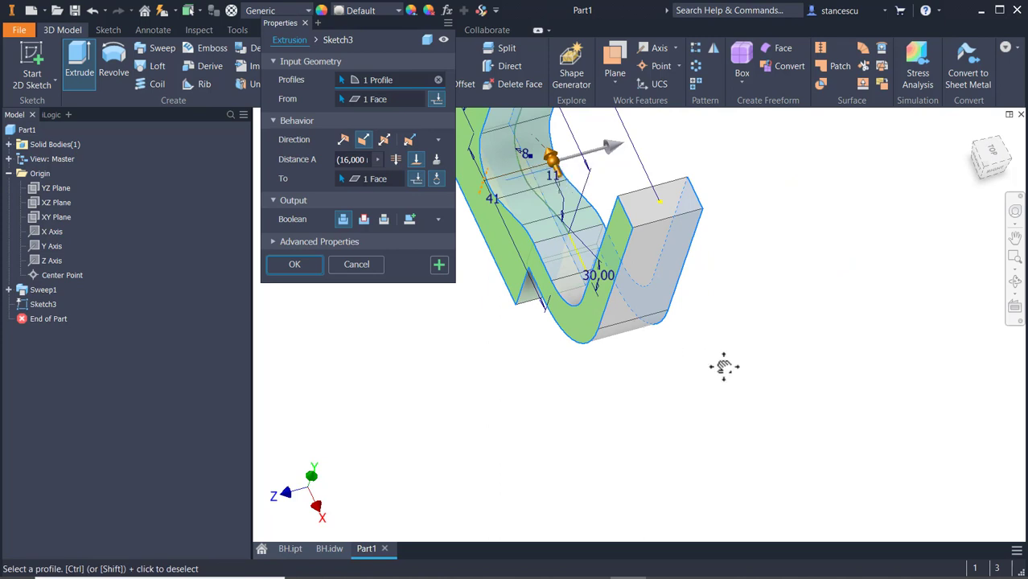
pyautogui.moveTo(723, 365); pyautogui.dragTo(769, 482, button='middle')
pyautogui.scroll(-2, 768, 478)
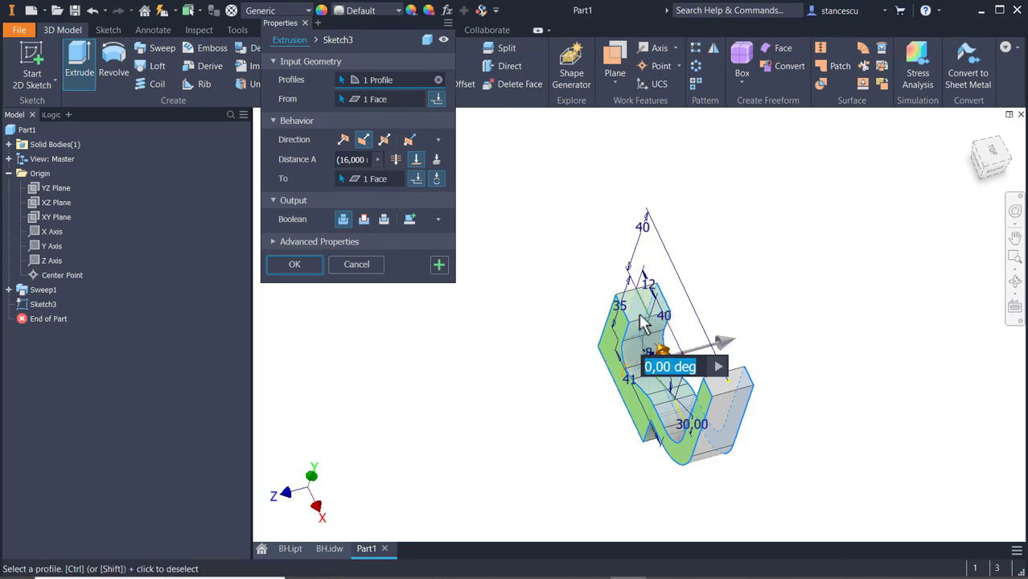
pyautogui.scroll(2, 652, 370)
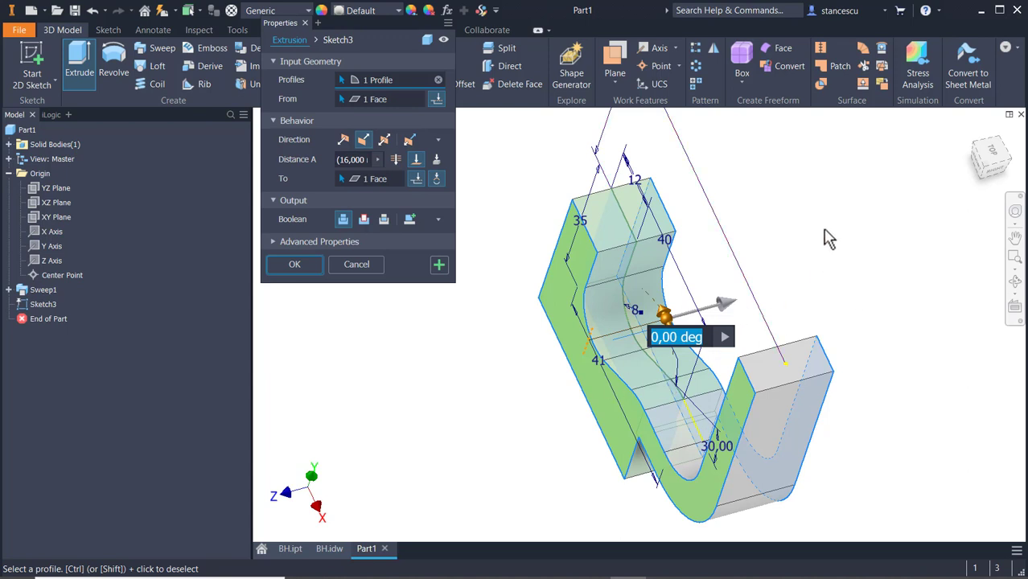
pyautogui.click(302, 270)
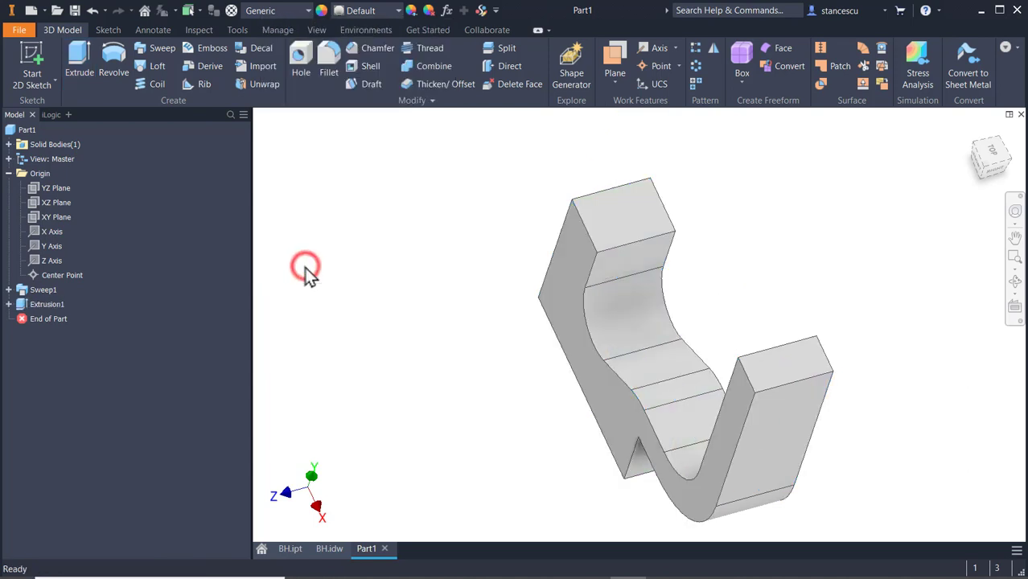
pyautogui.press('F6')
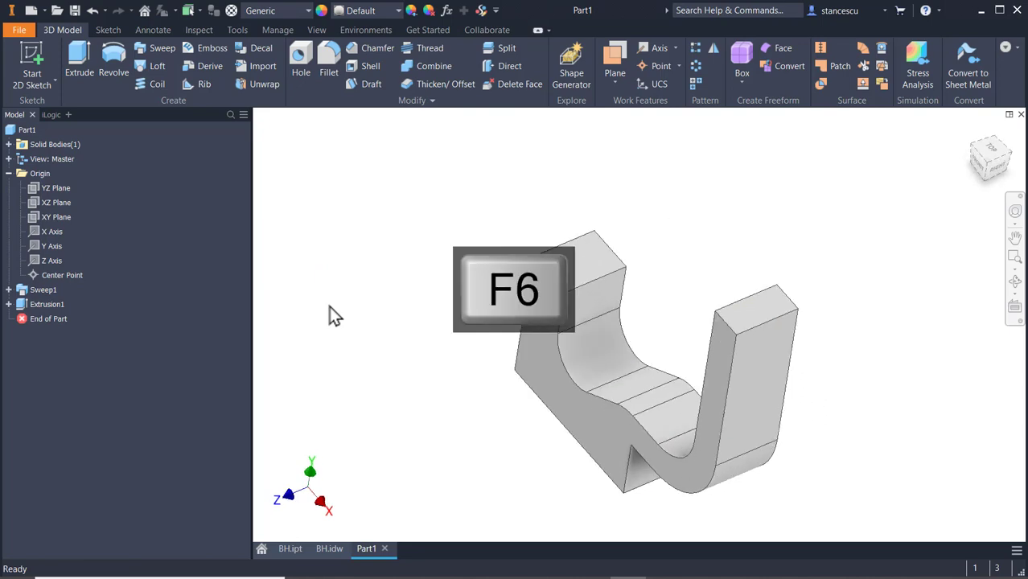
# Examine the section view in the BH.idw drawing for the arm's flange outline, web thickness and overall width.
pyautogui.click(331, 547)
pyautogui.moveTo(840, 382)
pyautogui.mouseDown(button='middle')
pyautogui.moveTo(791, 381)
pyautogui.moveTo(267, 236)
pyautogui.mouseUp(button='middle')
pyautogui.moveTo(556, 262); pyautogui.dragTo(533, 407, button='middle')
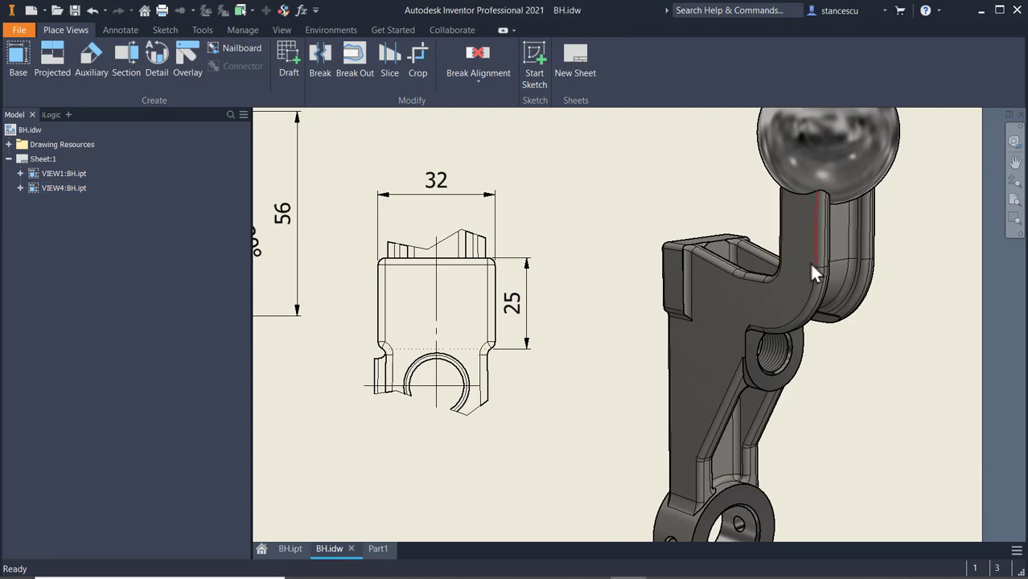
pyautogui.moveTo(473, 334); pyautogui.dragTo(836, 382, button='middle')
pyautogui.moveTo(581, 349); pyautogui.dragTo(639, 398, button='middle')
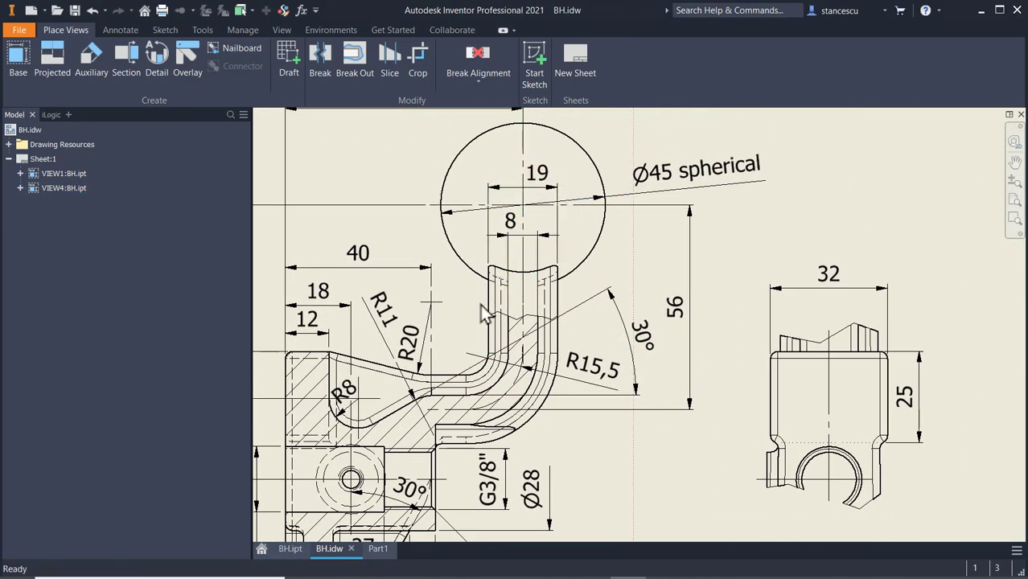
pyautogui.scroll(-3, 418, 388)
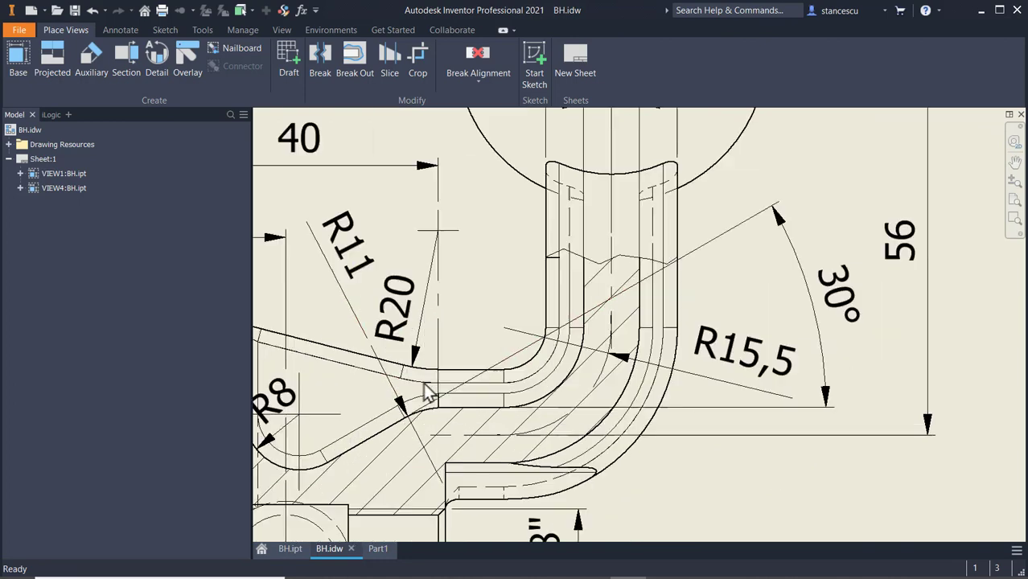
pyautogui.moveTo(537, 388)
pyautogui.mouseDown(button='middle')
pyautogui.moveTo(751, 360)
pyautogui.moveTo(729, 326)
pyautogui.mouseUp(button='middle')
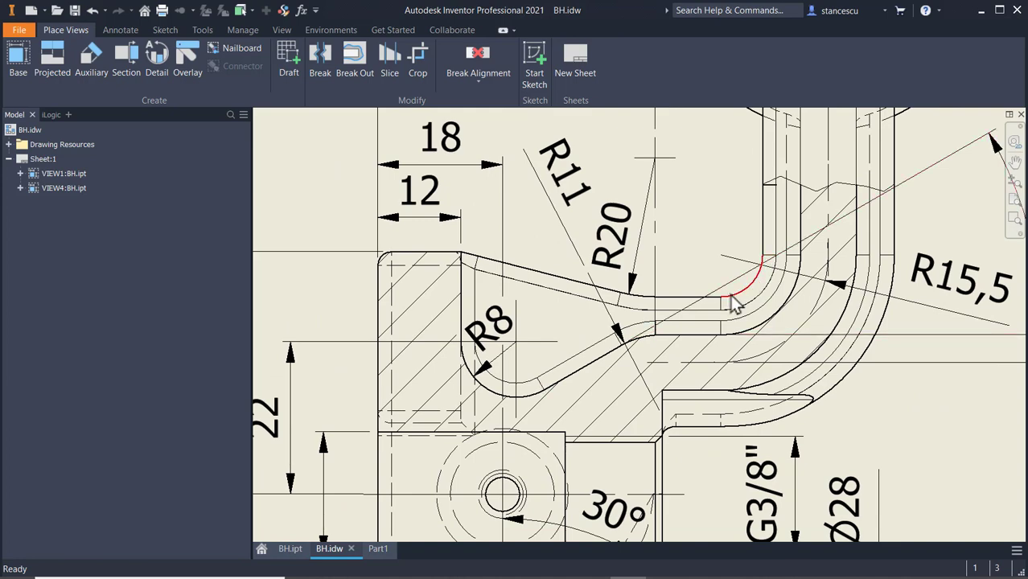
pyautogui.moveTo(739, 305)
pyautogui.mouseDown(button='middle')
pyautogui.moveTo(746, 408)
pyautogui.moveTo(736, 441)
pyautogui.mouseUp(button='middle')
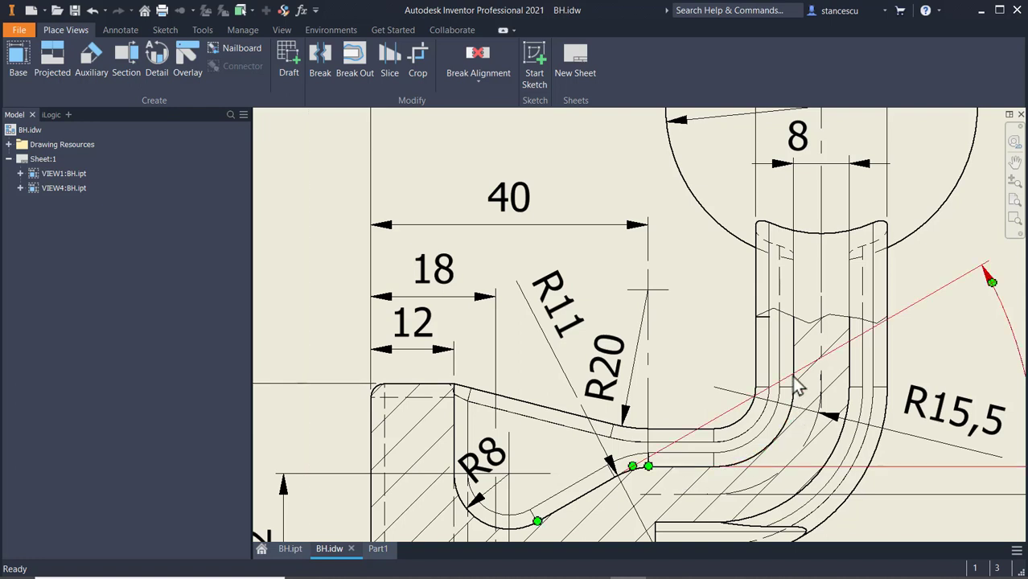
pyautogui.moveTo(778, 289); pyautogui.dragTo(769, 357, button='middle')
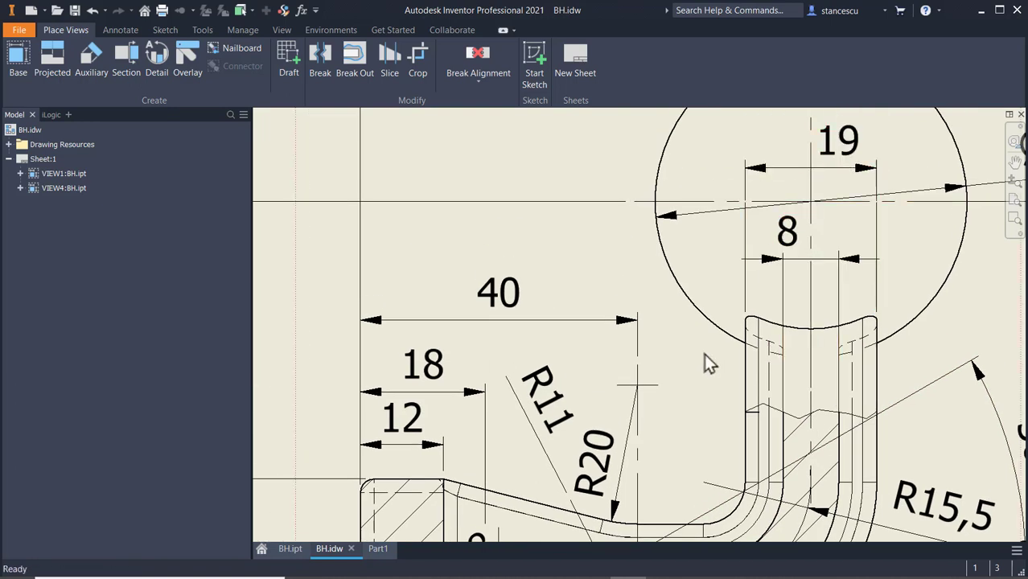
pyautogui.moveTo(775, 406); pyautogui.dragTo(790, 305, button='middle')
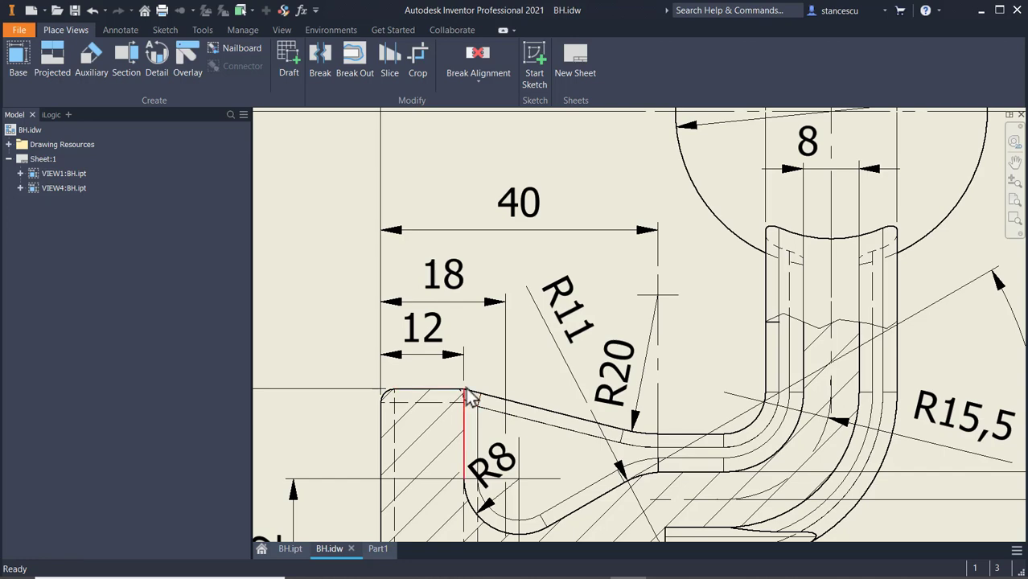
pyautogui.moveTo(718, 366); pyautogui.dragTo(568, 271, button='middle')
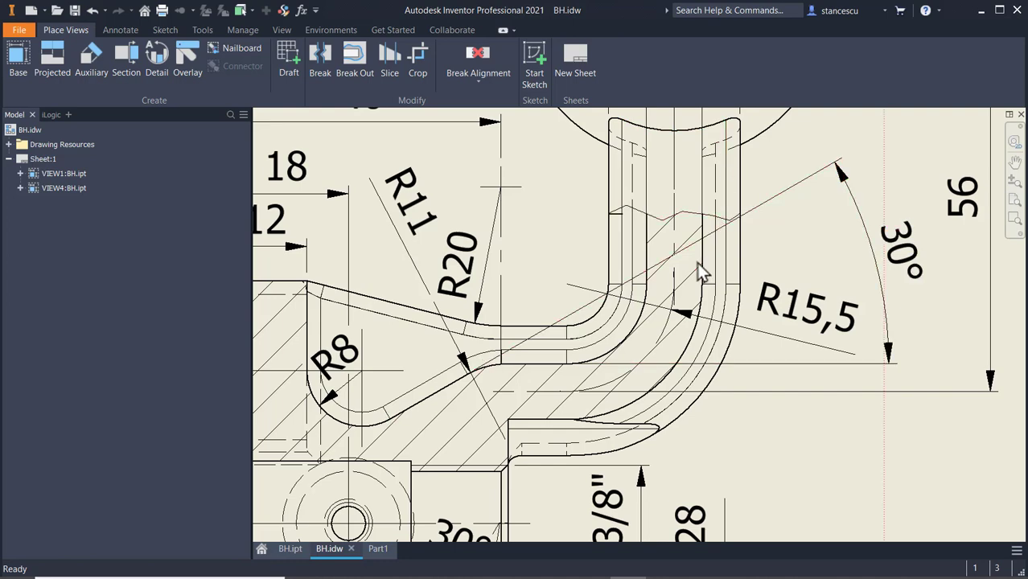
pyautogui.moveTo(739, 273); pyautogui.dragTo(747, 409, button='middle')
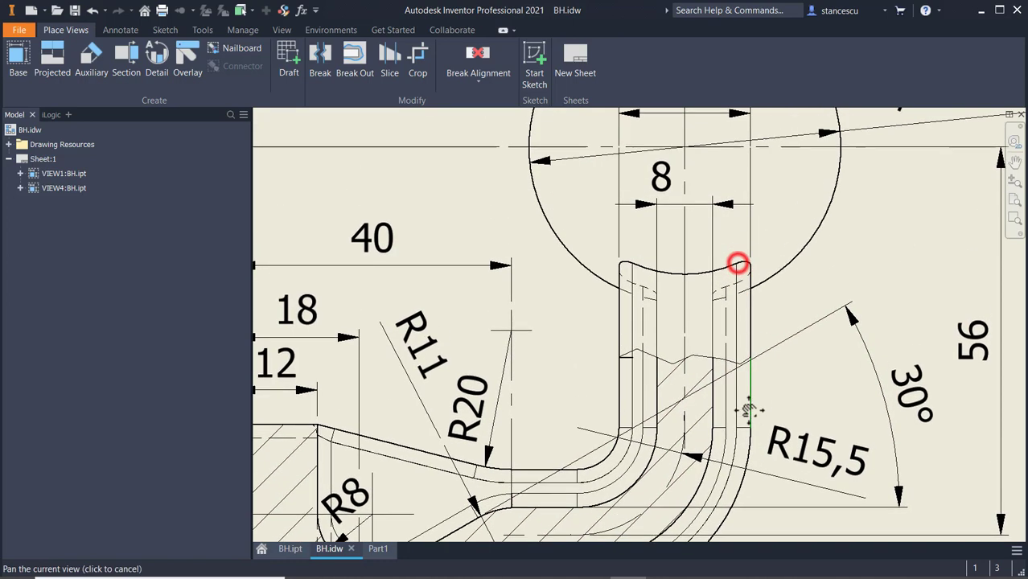
pyautogui.moveTo(746, 210); pyautogui.dragTo(751, 275, button='middle')
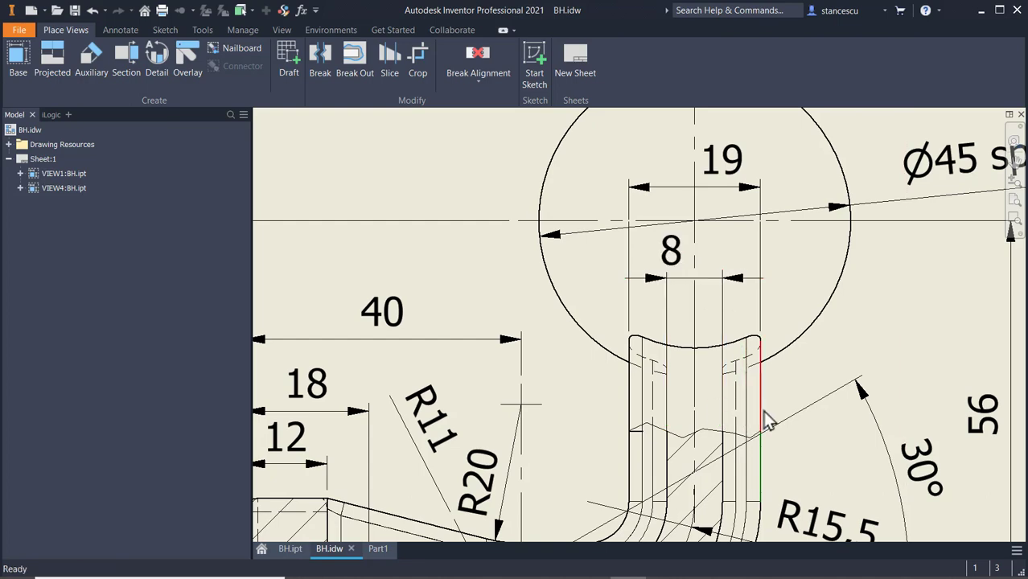
pyautogui.moveTo(763, 419); pyautogui.dragTo(806, 217, button='middle')
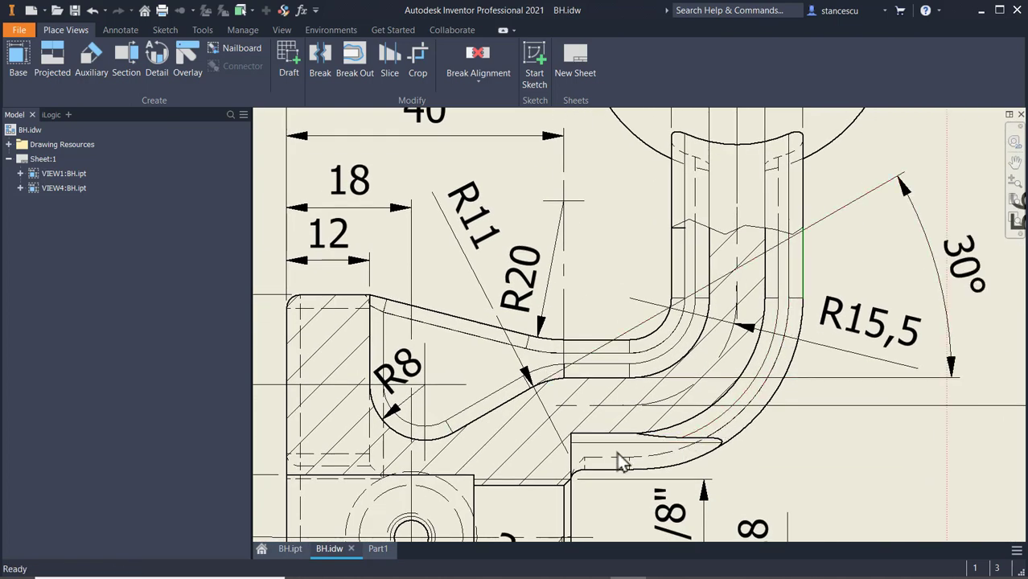
pyautogui.moveTo(578, 451); pyautogui.dragTo(596, 329, button='middle')
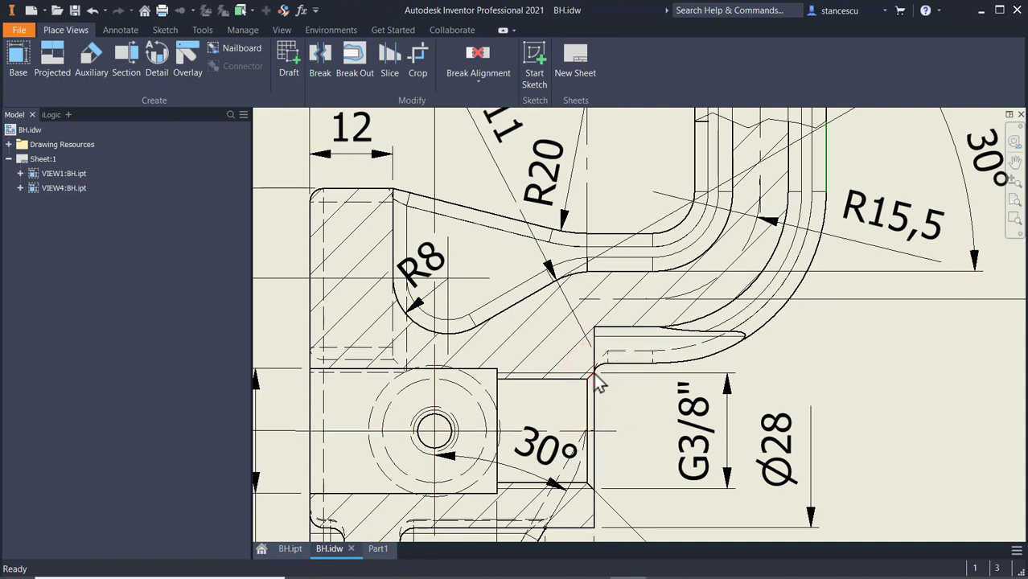
# Start a sketch on the front side face of Part1 and offset the face's whole outline outward by (19-8)/2 mm.
pyautogui.click(375, 548)
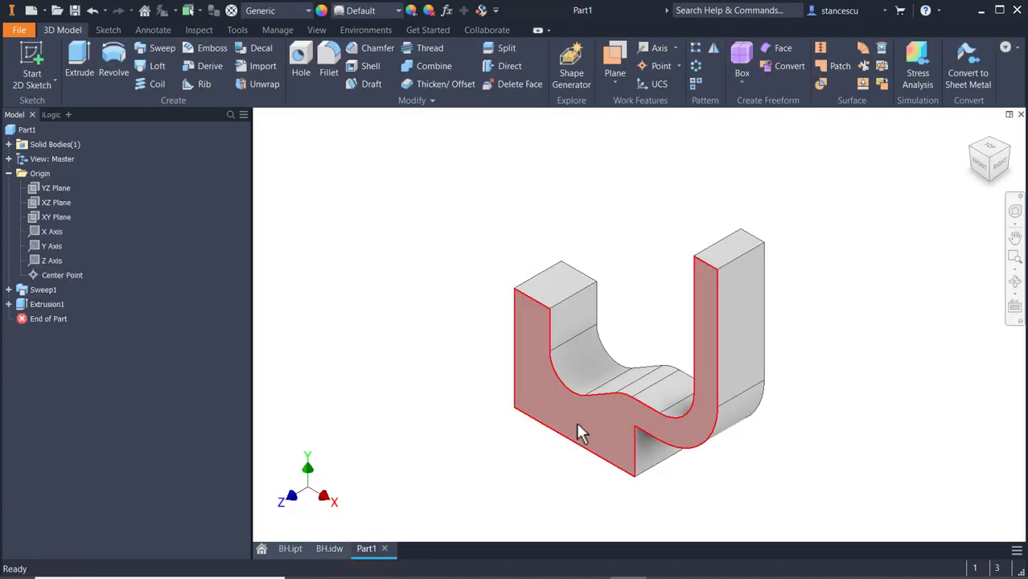
pyautogui.click(599, 426)
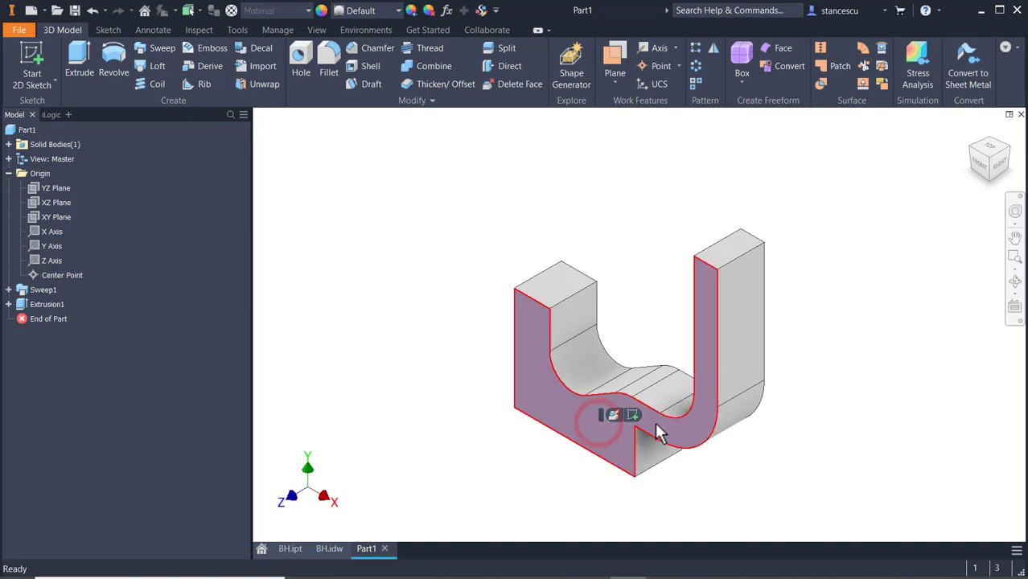
pyautogui.click(632, 414)
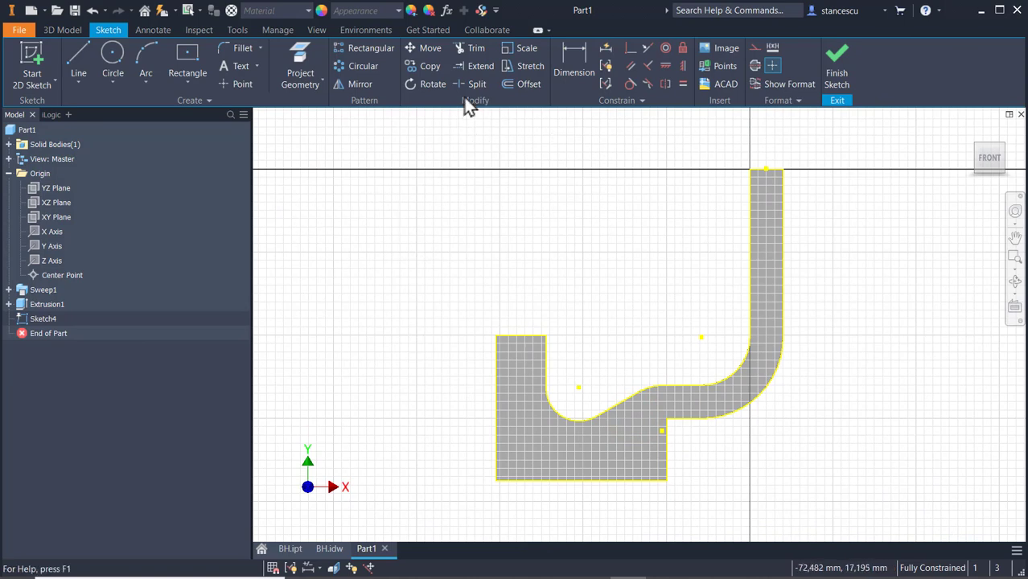
pyautogui.click(528, 83)
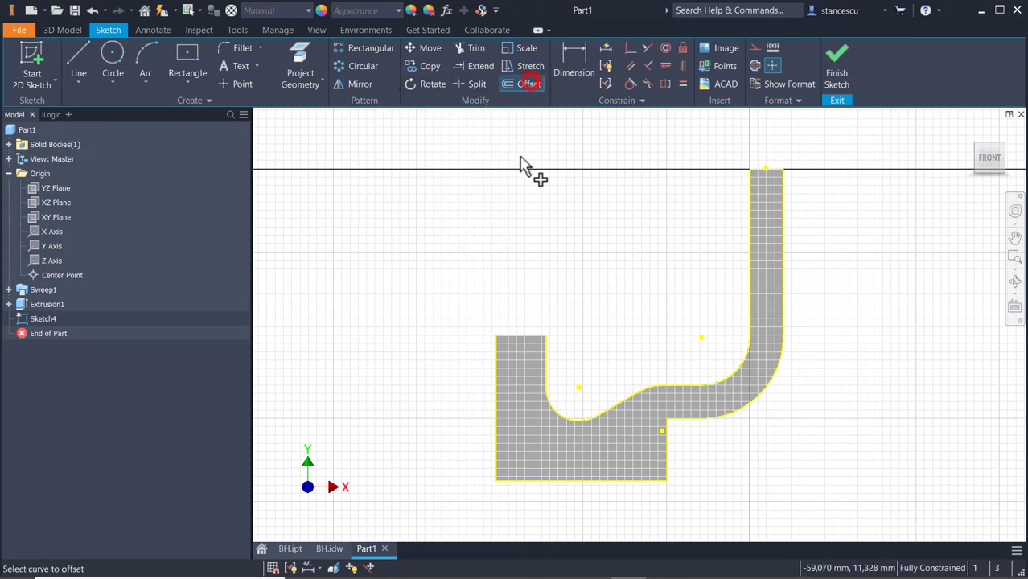
pyautogui.click(754, 263)
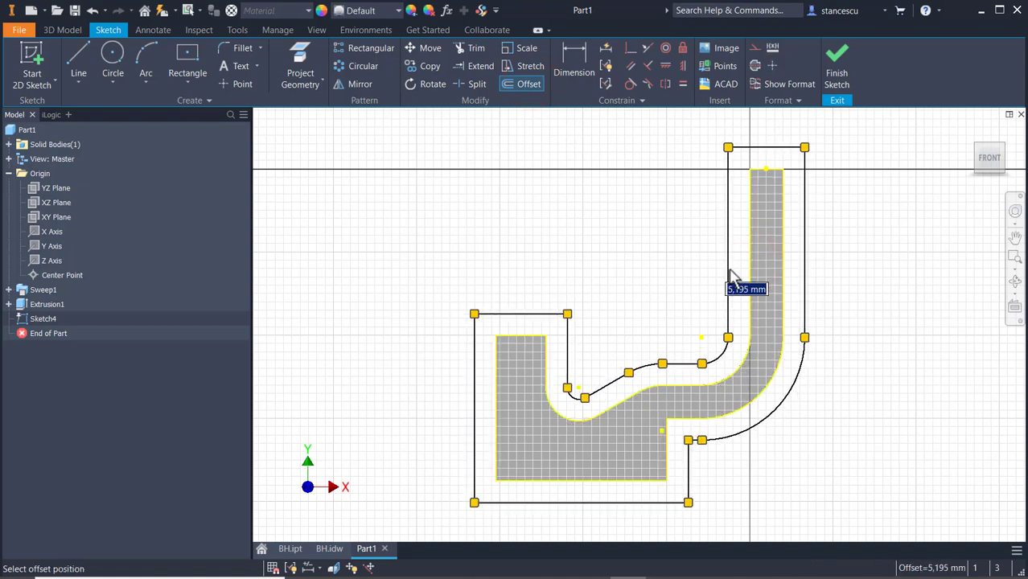
pyautogui.press('BackSpace')
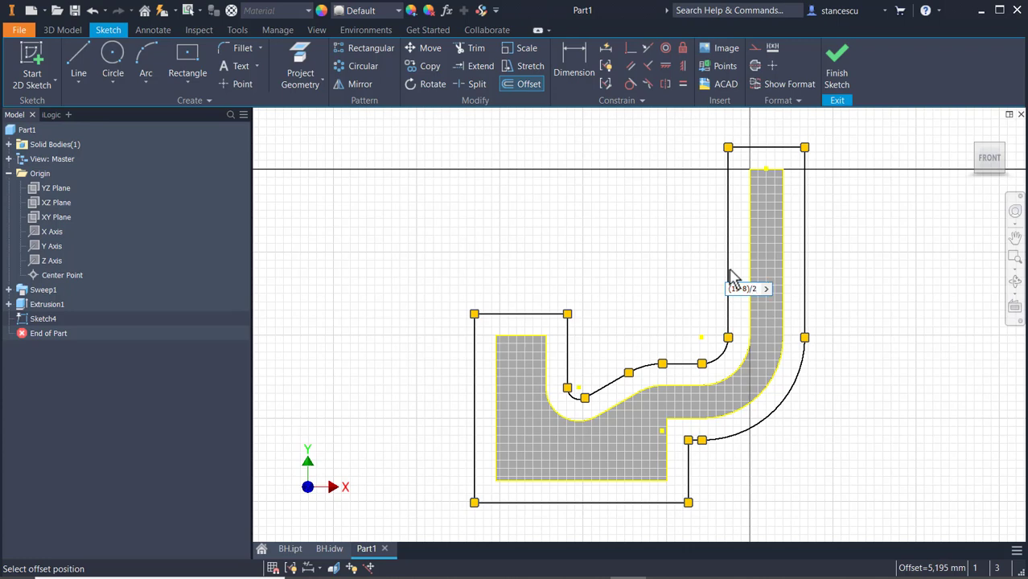
pyautogui.press('Return')
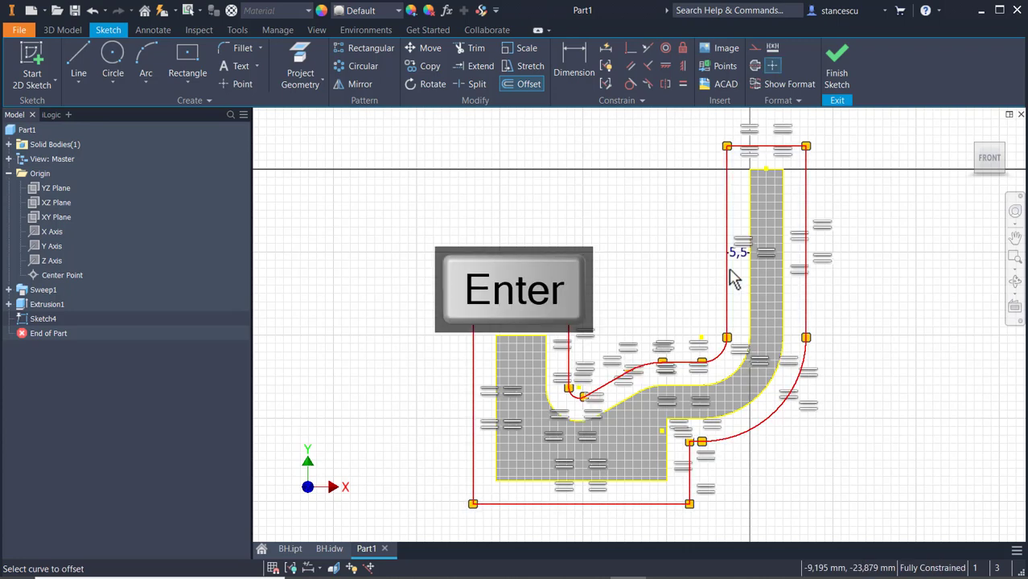
pyautogui.press('Escape')
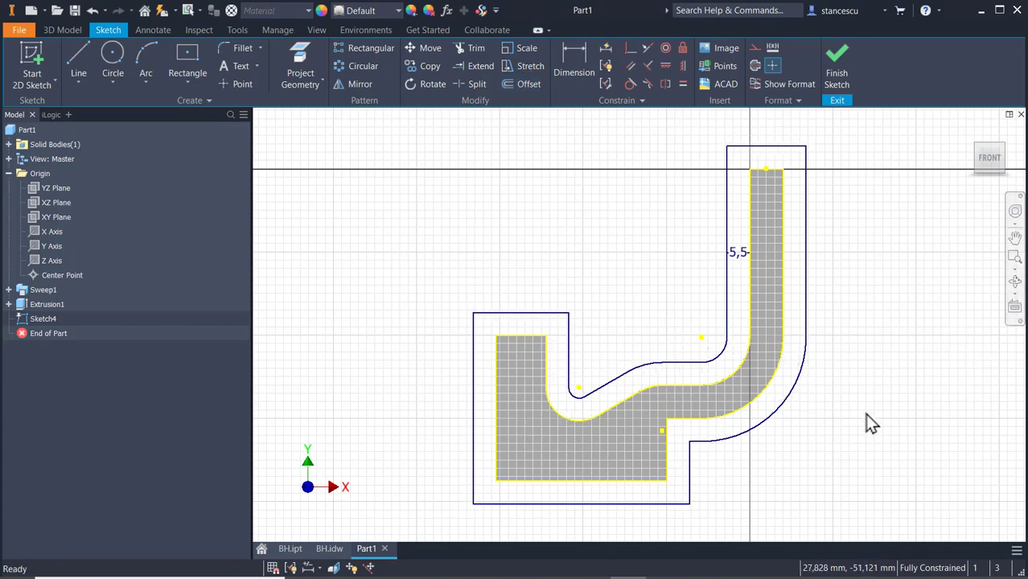
# Delete the offset curves around the lower block and its rounded notch, and extend the lower offset line to the block's vertical edge.
pyautogui.moveTo(734, 497); pyautogui.dragTo(441, 532)
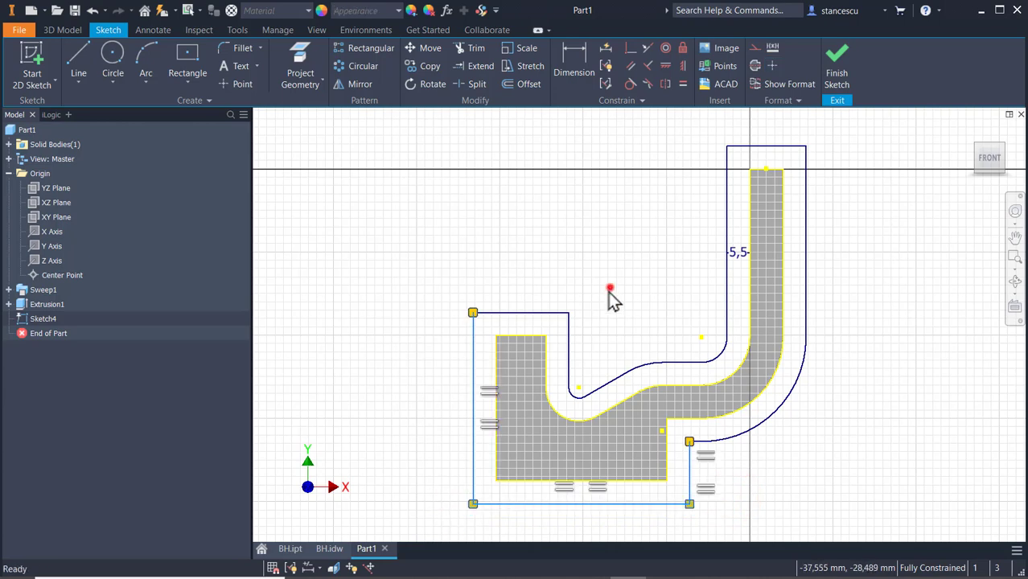
pyautogui.moveTo(610, 287); pyautogui.dragTo(555, 341)
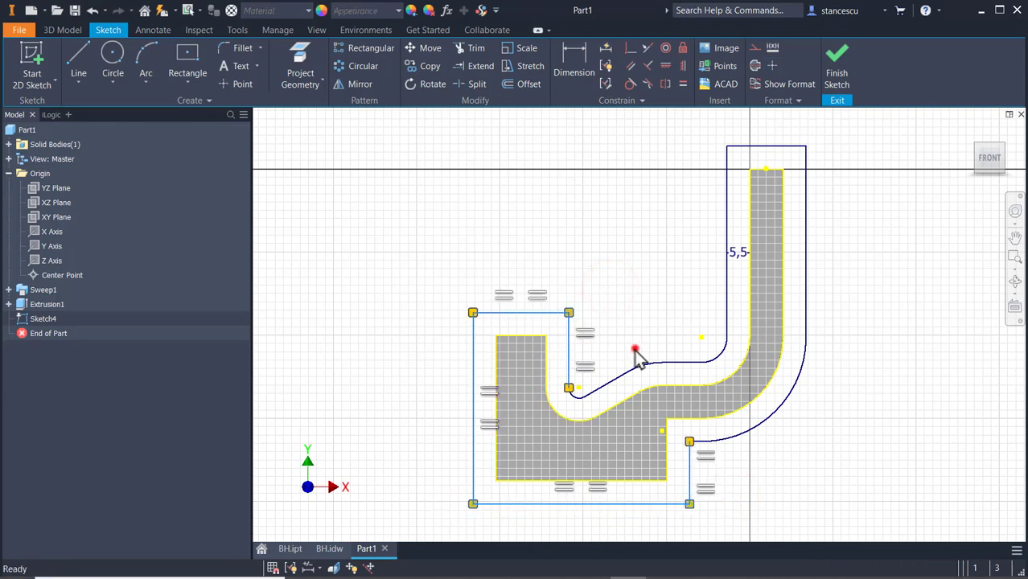
pyautogui.moveTo(635, 350); pyautogui.dragTo(567, 413)
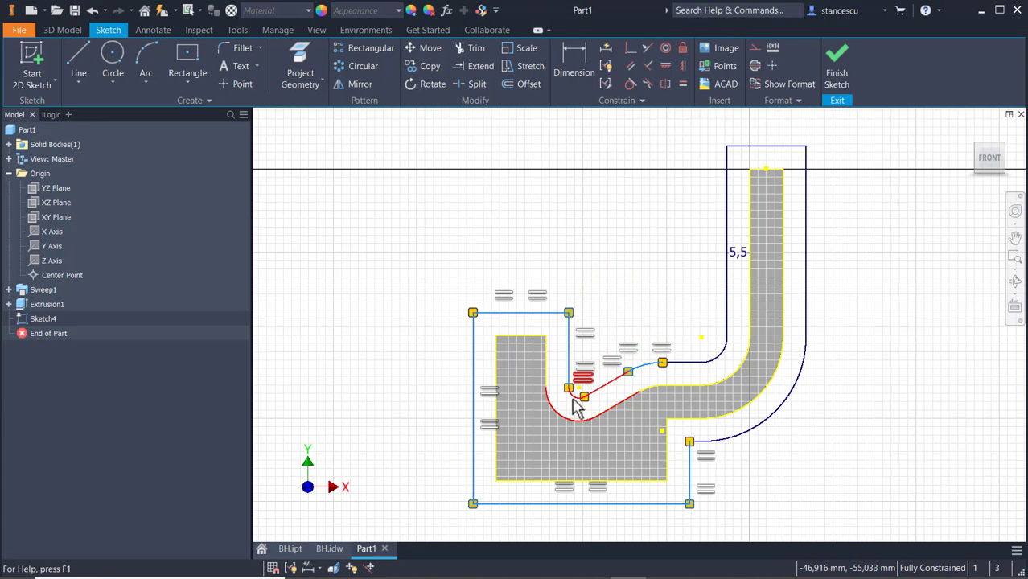
pyautogui.keyDown('ctrl'); pyautogui.click(572, 397); pyautogui.keyUp('ctrl')
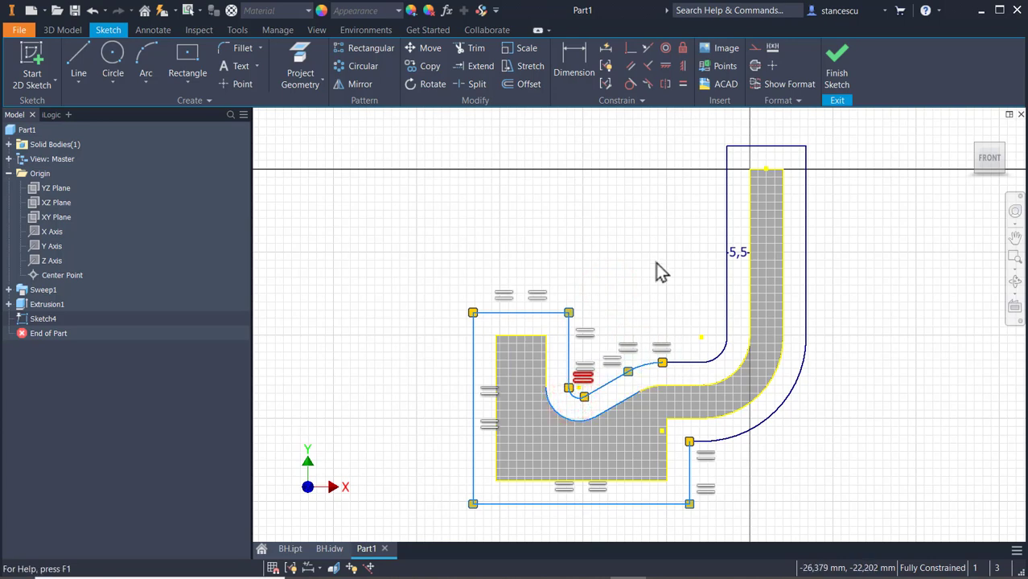
pyautogui.press('Delete')
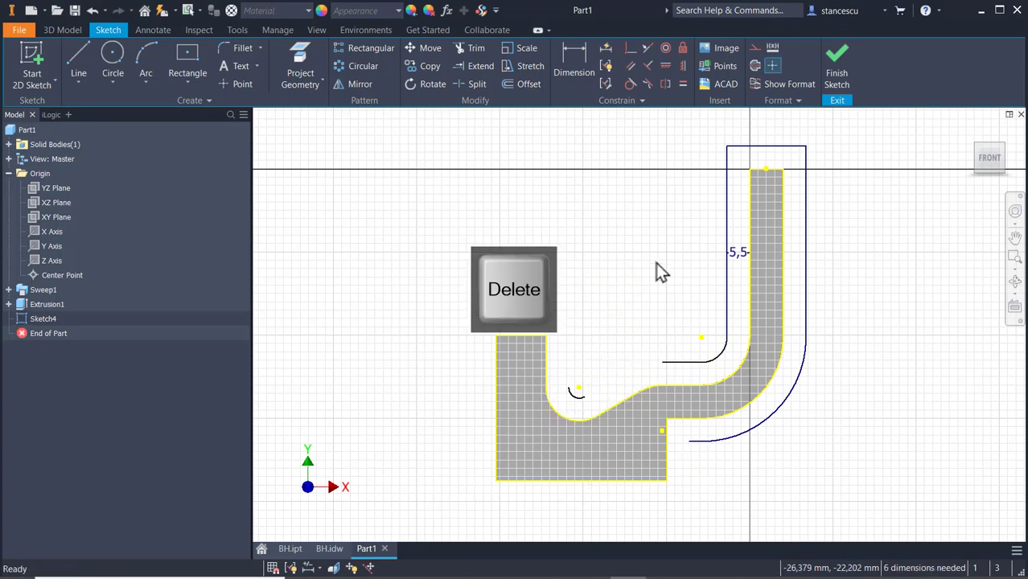
pyautogui.click(579, 396)
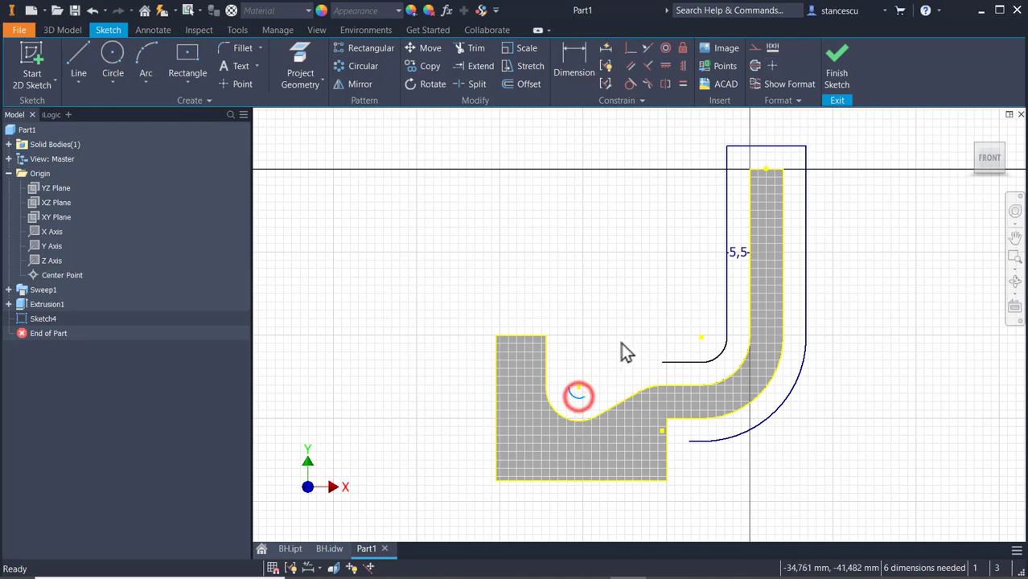
pyautogui.press('Delete')
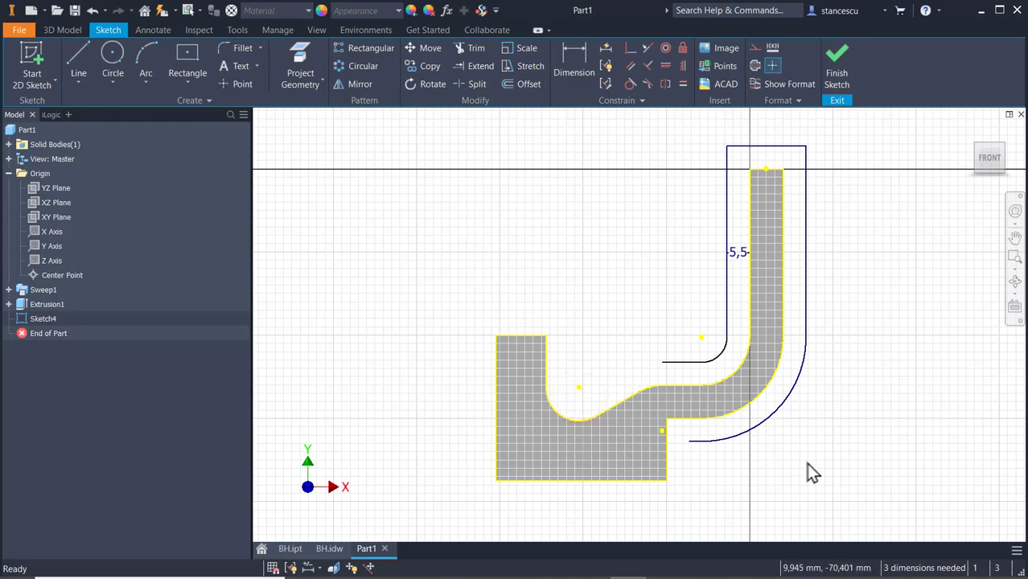
pyautogui.click(481, 66)
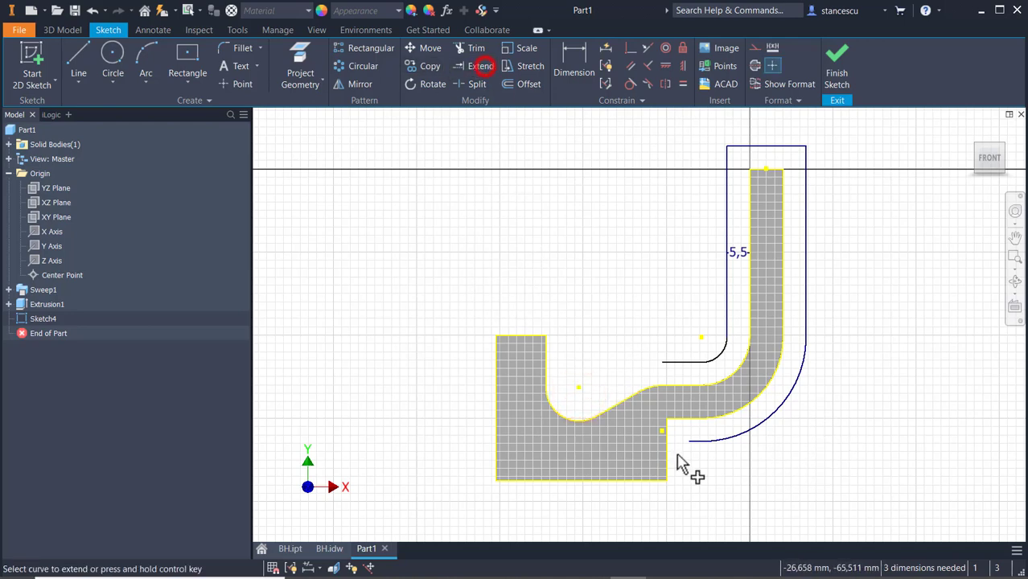
pyautogui.click(697, 442)
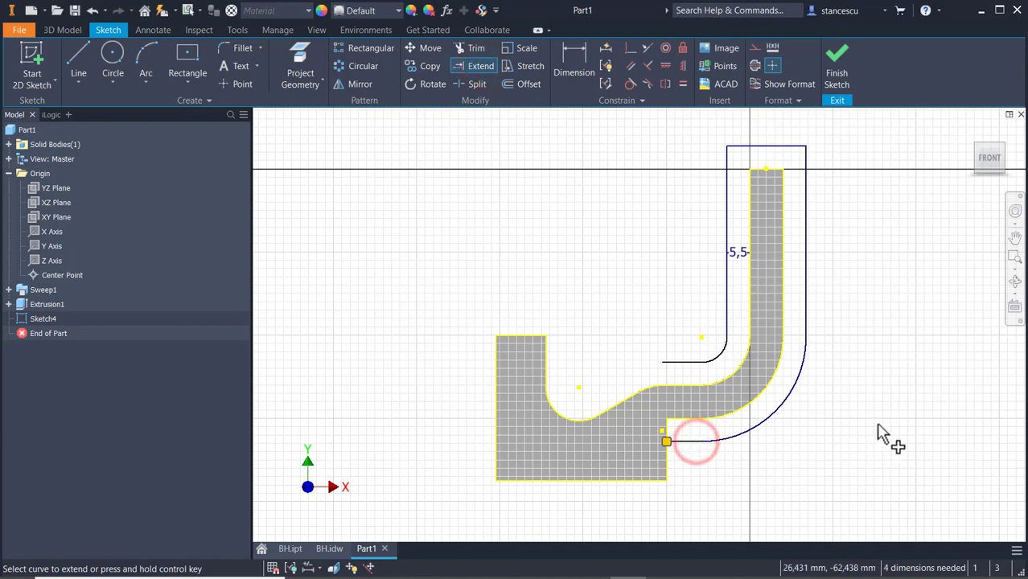
# Draw a line about 18 mm long from the notch's upper corner, continuing as a tangent arc of about 44 mm radius to the upper offset line's open end.
pyautogui.click(78, 51)
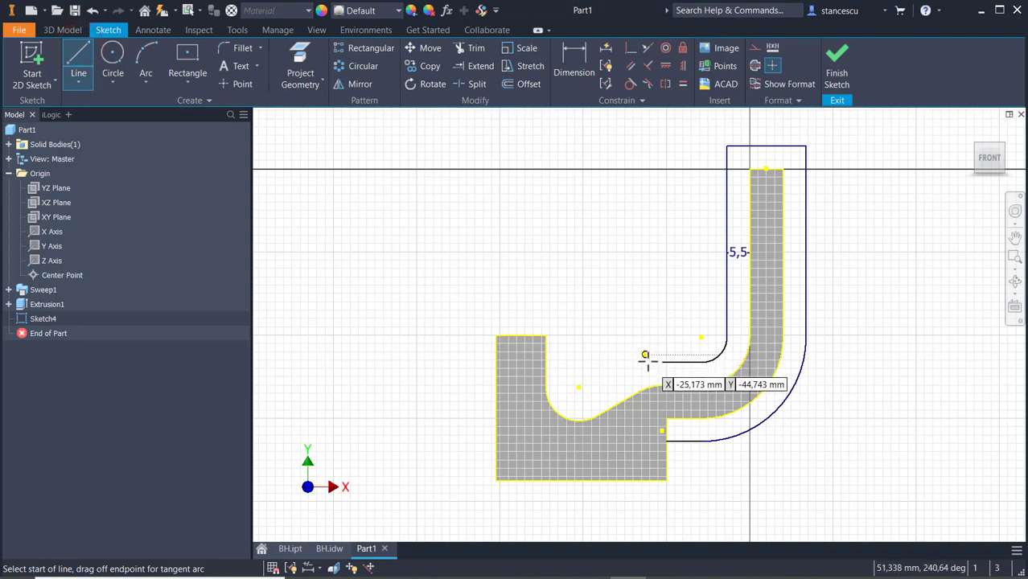
pyautogui.click(545, 336)
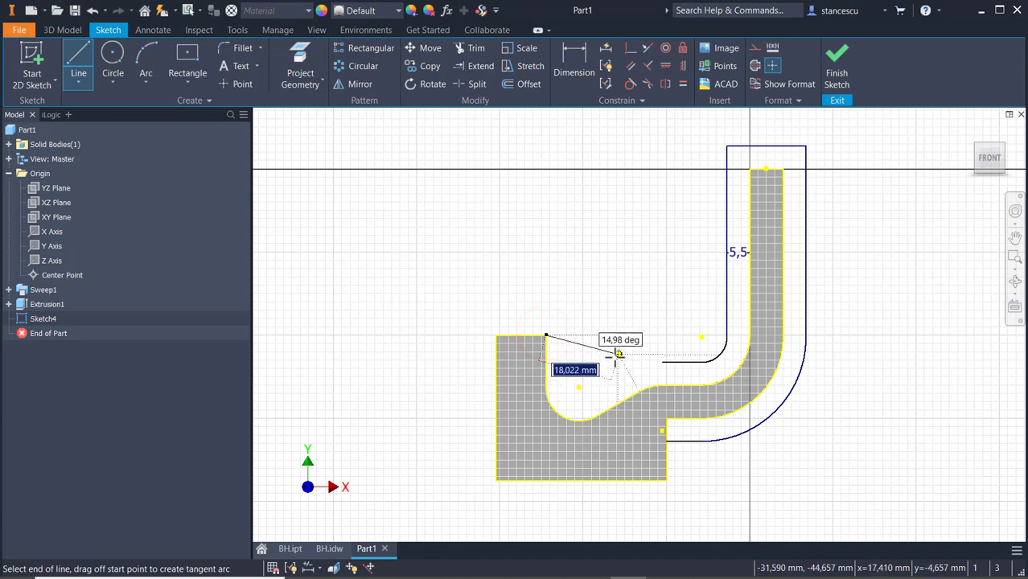
pyautogui.moveTo(614, 354); pyautogui.dragTo(665, 362)
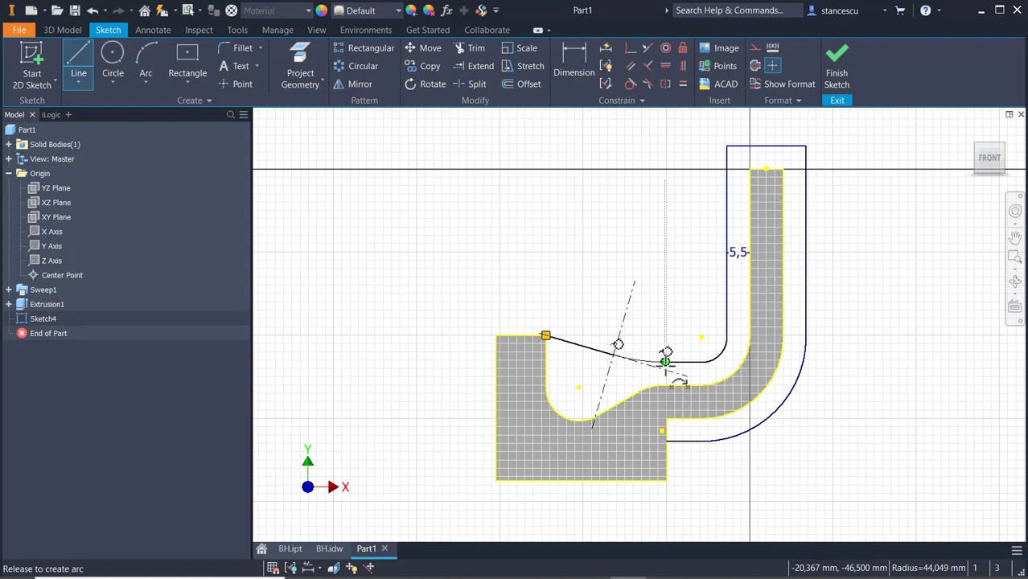
pyautogui.moveTo(665, 361); pyautogui.dragTo(664, 362)
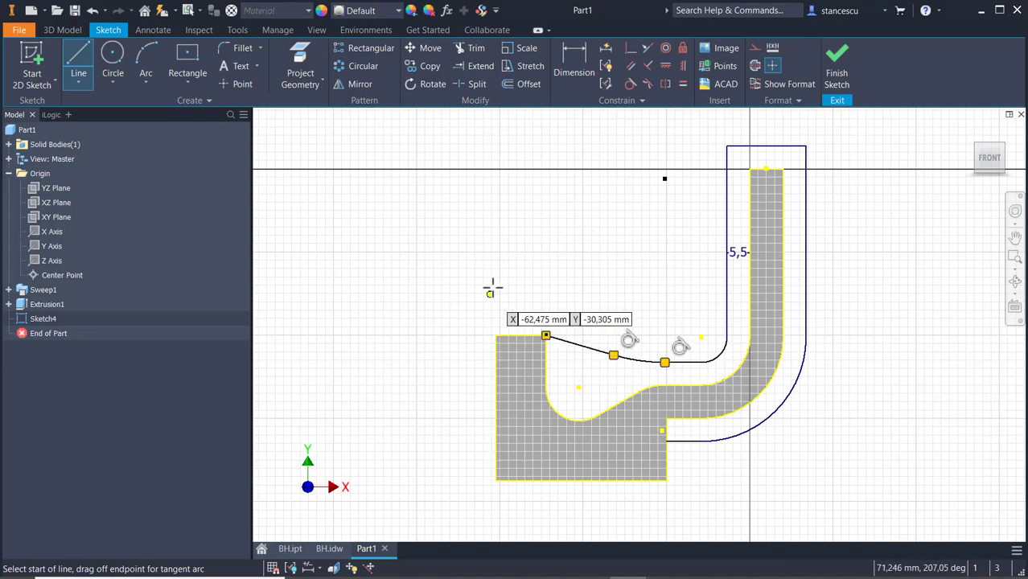
pyautogui.scroll(3, 498, 282)
pyautogui.moveTo(512, 269)
pyautogui.mouseDown(button='middle')
pyautogui.moveTo(480, 184)
pyautogui.moveTo(448, 179)
pyautogui.mouseUp(button='middle')
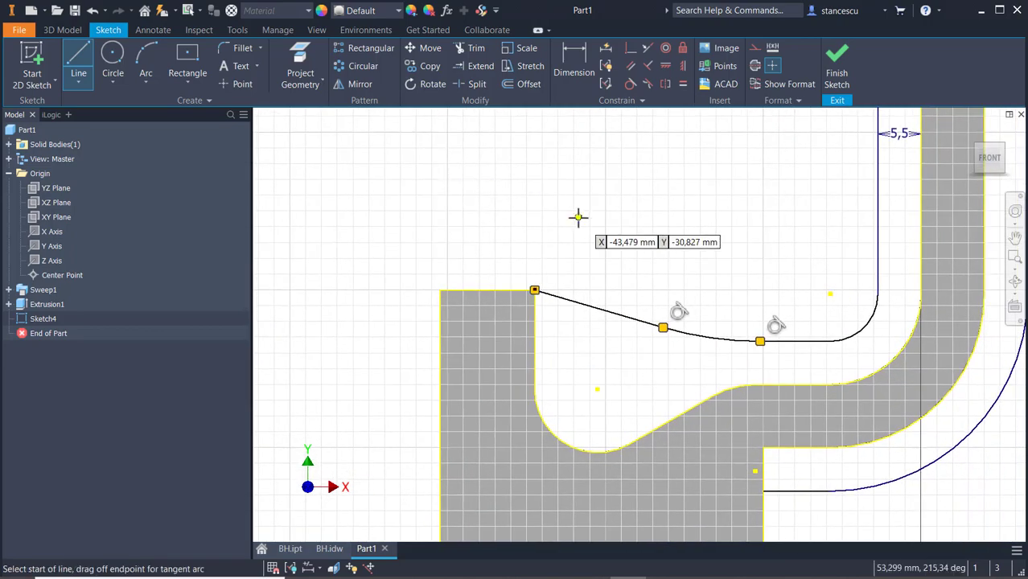
pyautogui.press('Escape')
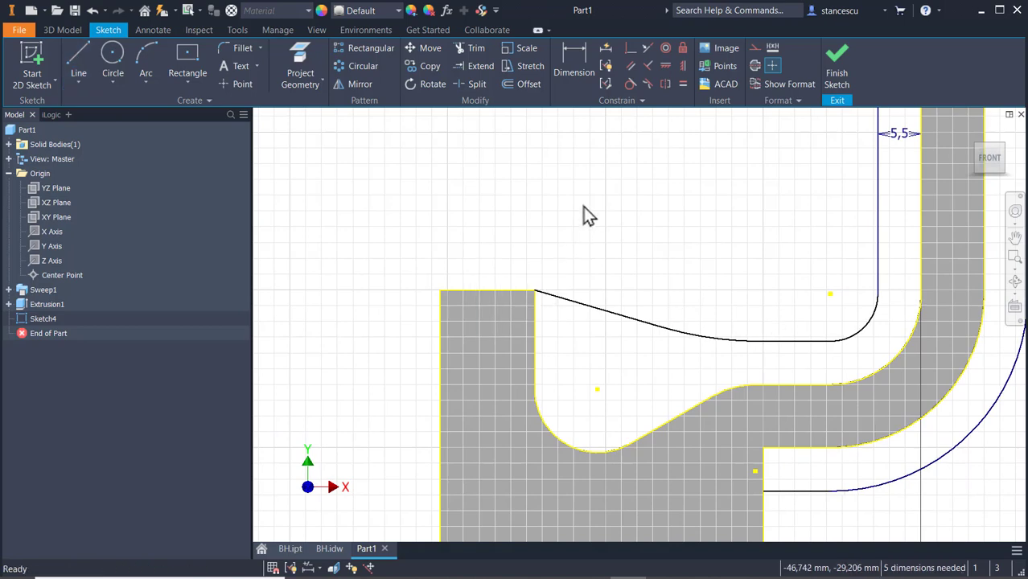
# Replace the offset's top closing line with a new line joining the upper ends of the two vertical offset lines.
pyautogui.scroll(-2, 601, 224)
pyautogui.moveTo(599, 223)
pyautogui.mouseDown(button='middle')
pyautogui.moveTo(569, 285)
pyautogui.moveTo(549, 255)
pyautogui.mouseUp(button='middle')
pyautogui.click(575, 72)
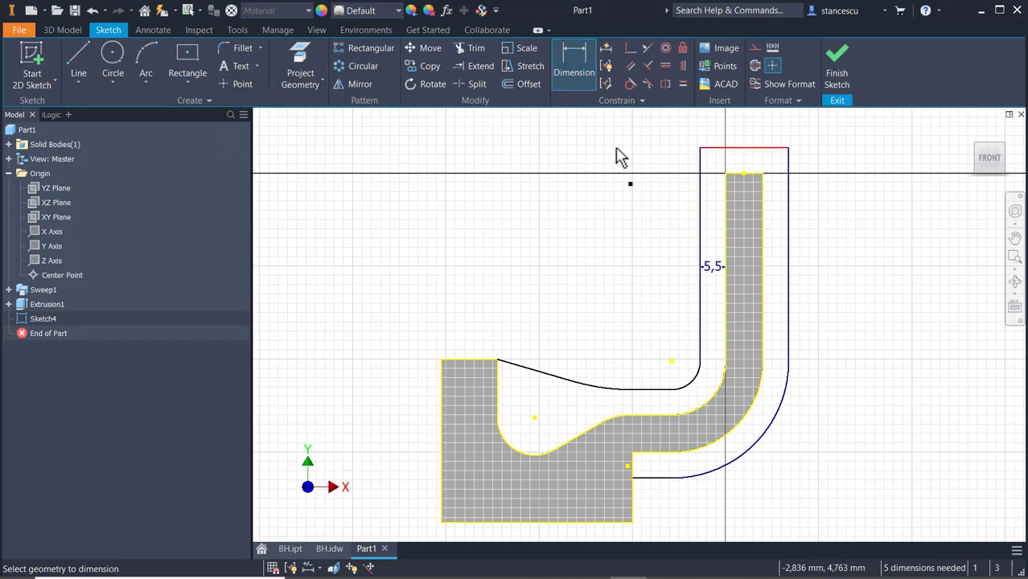
pyautogui.press('Escape')
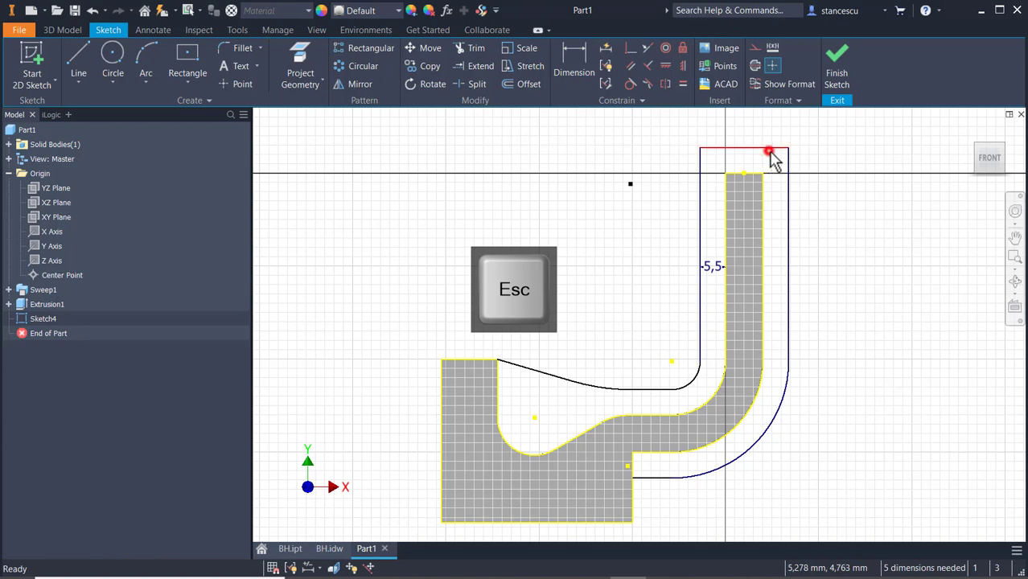
pyautogui.click(765, 148)
pyautogui.press('Delete')
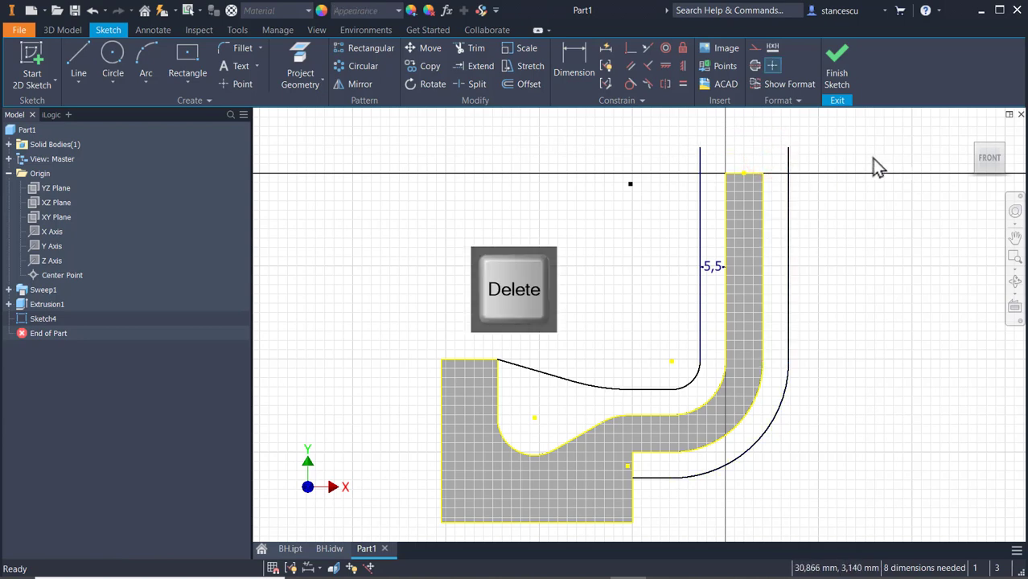
pyautogui.click(84, 54)
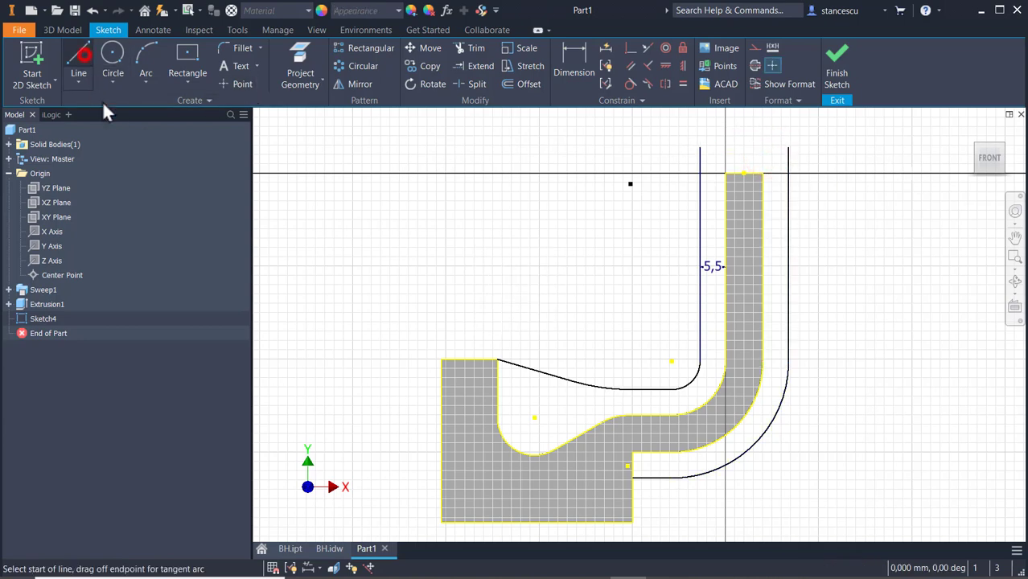
pyautogui.click(698, 146)
pyautogui.click(788, 147)
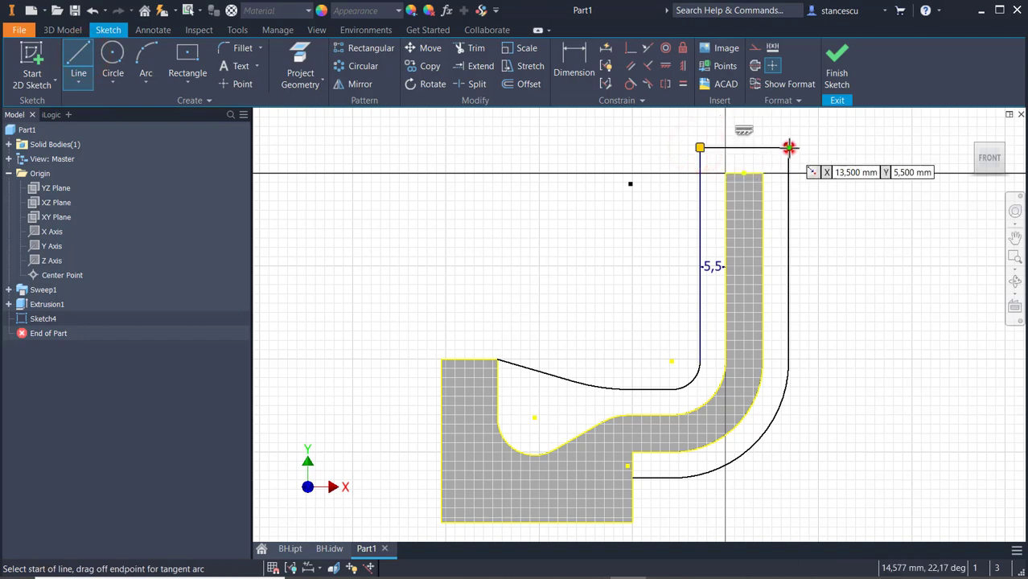
# Make the midpoint of the new closing line coincident with the midpoint of the arm's top edge.
pyautogui.click(631, 49)
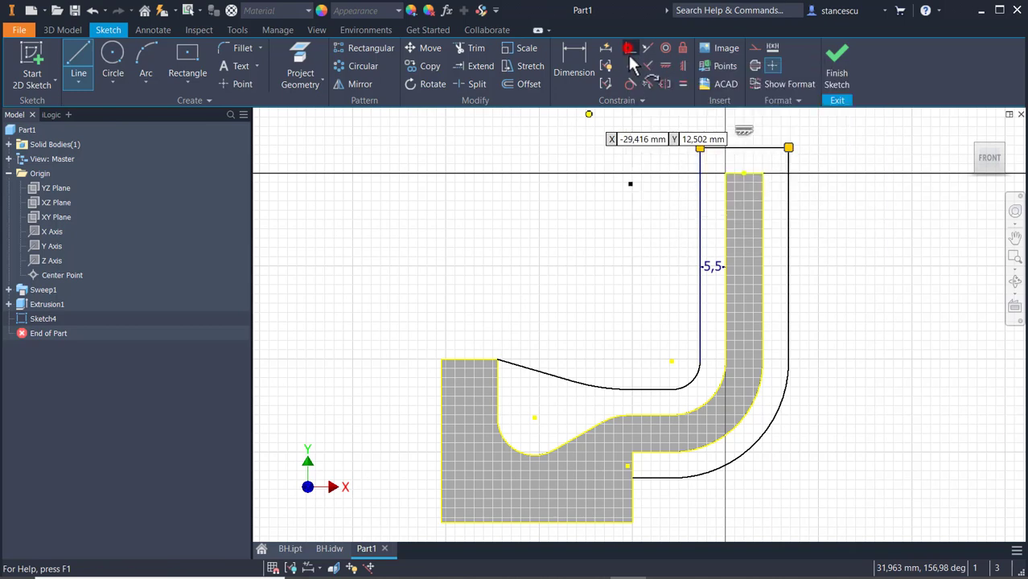
pyautogui.click(744, 147)
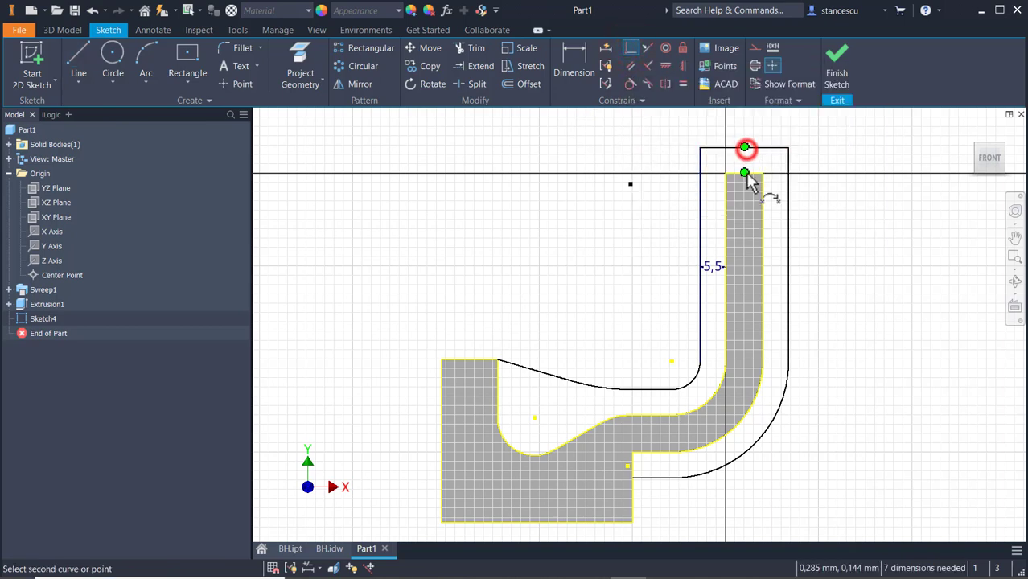
pyautogui.click(744, 173)
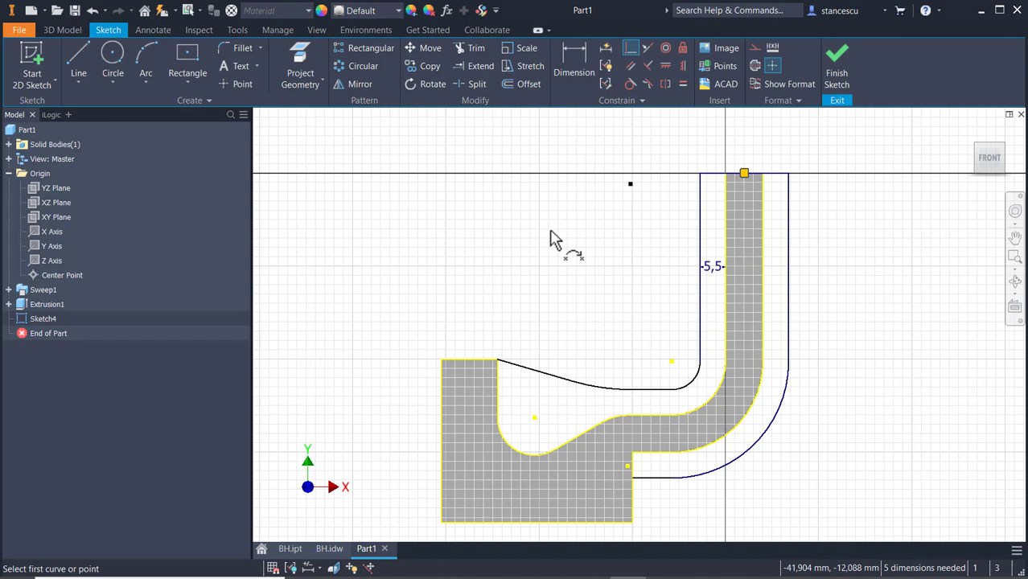
# Dimension the radius of the tangent arc between the sloped line and the horizontal offset line as 20 mm.
pyautogui.click(581, 69)
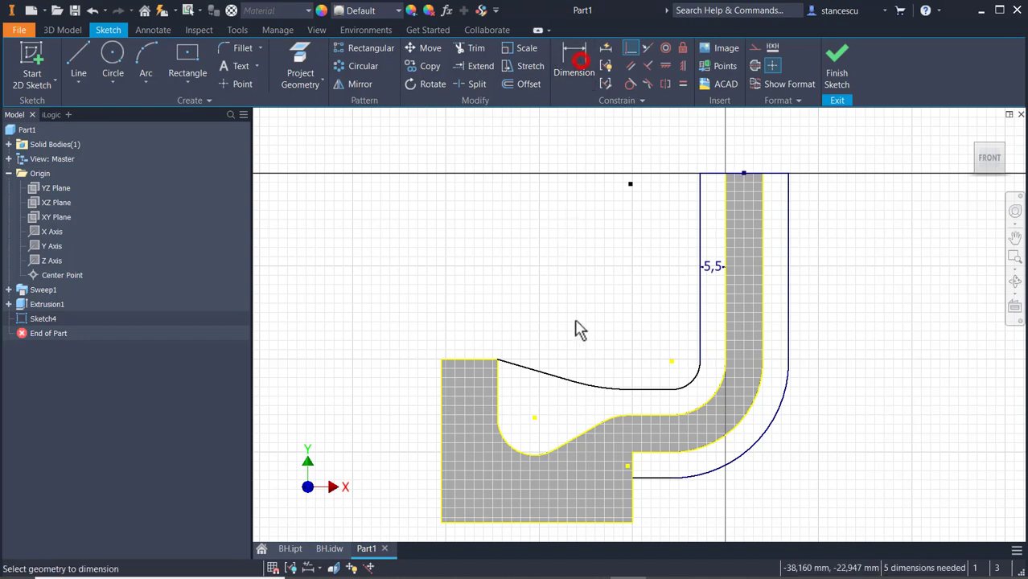
pyautogui.click(599, 385)
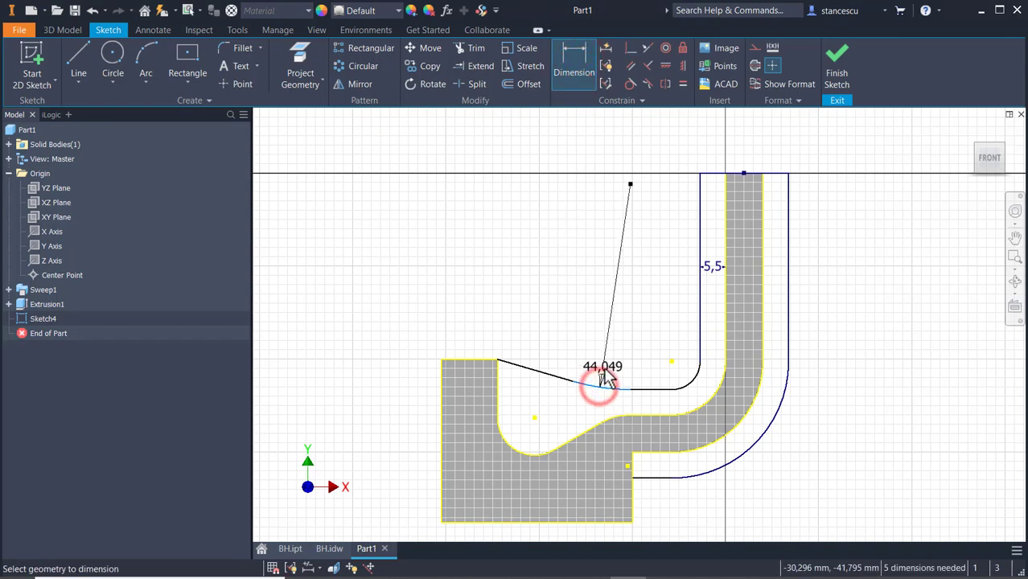
pyautogui.click(599, 382)
pyautogui.write('20')
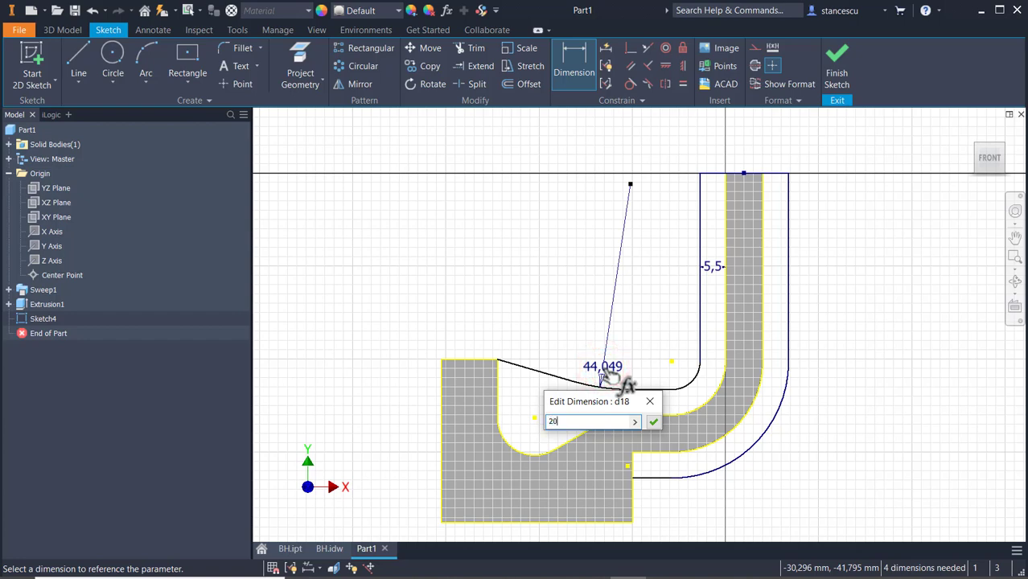
pyautogui.press('Return')
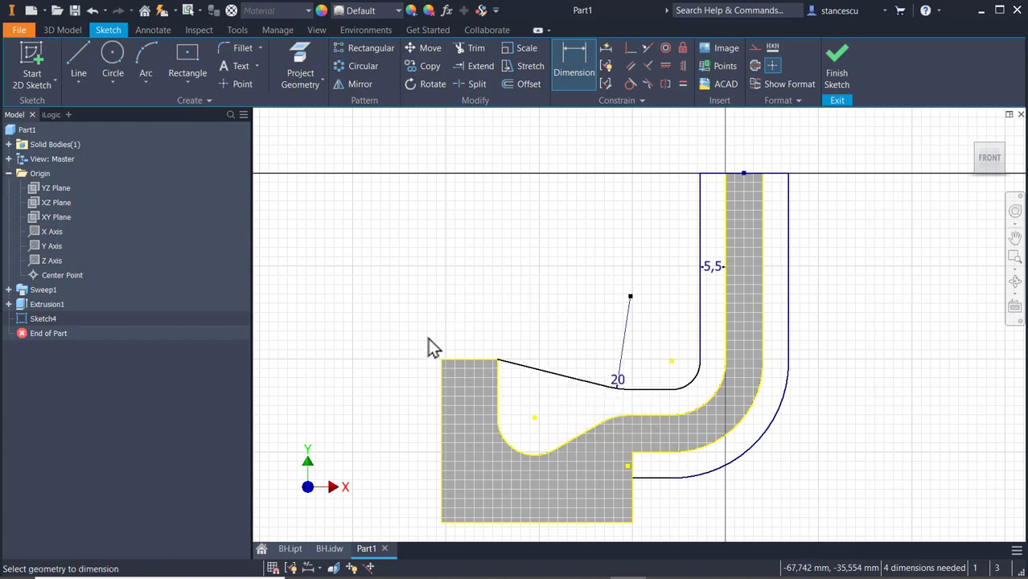
# Dimension the horizontal distance from the block's outer vertical edge to the tangent arc's centre as 40 mm.
pyautogui.click(441, 376)
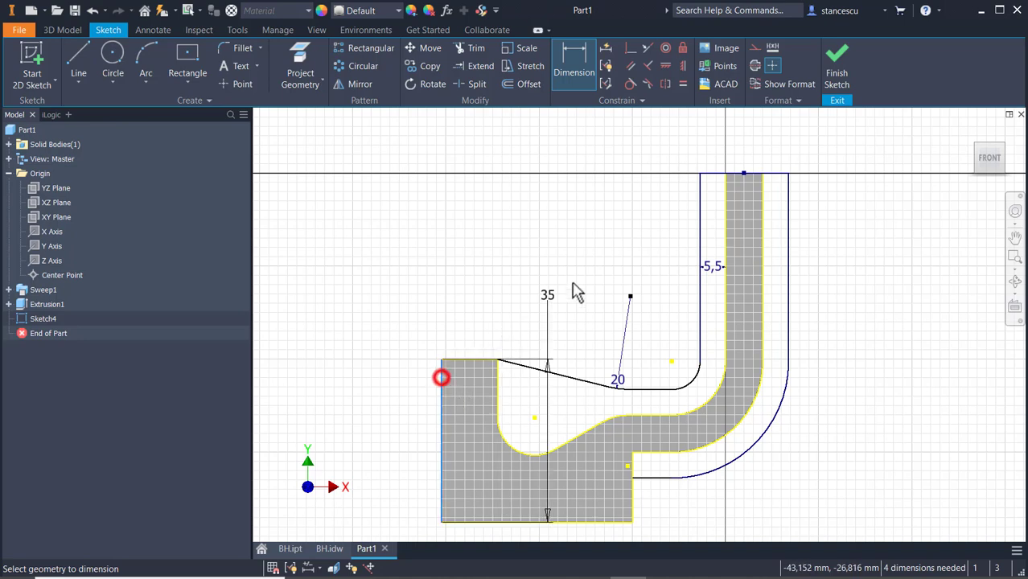
pyautogui.click(631, 297)
pyautogui.click(546, 250)
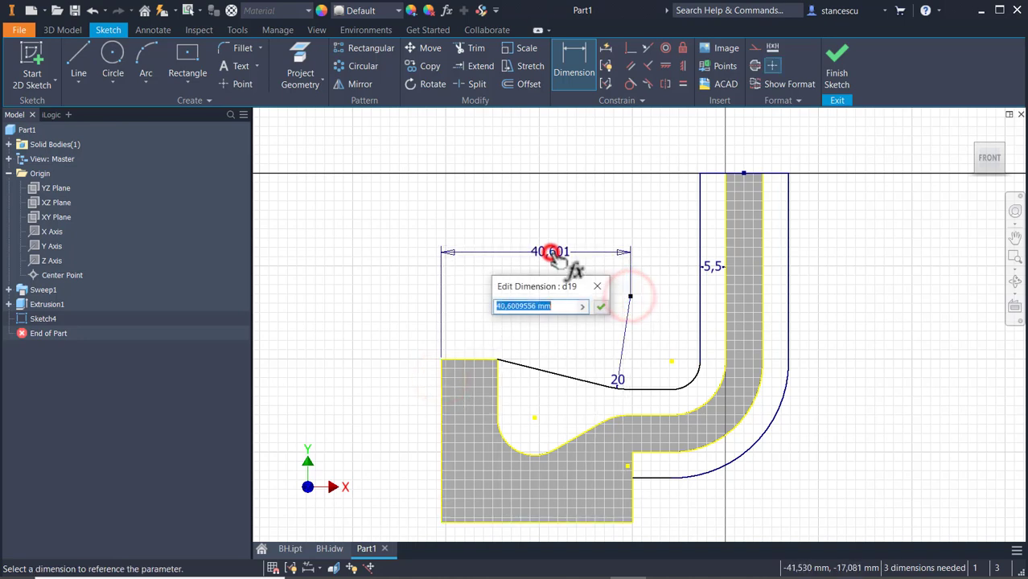
pyautogui.write('40')
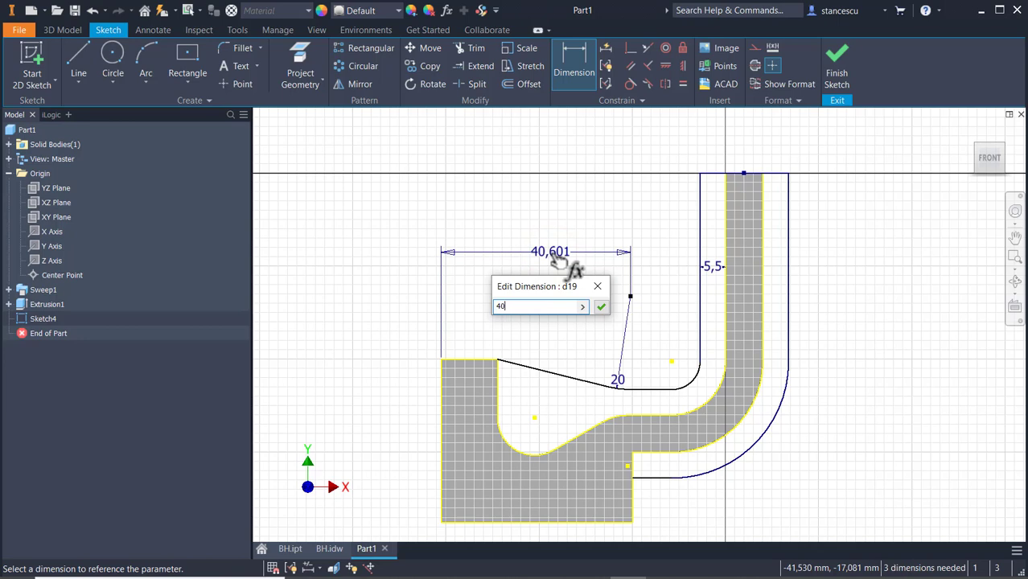
pyautogui.press('Return')
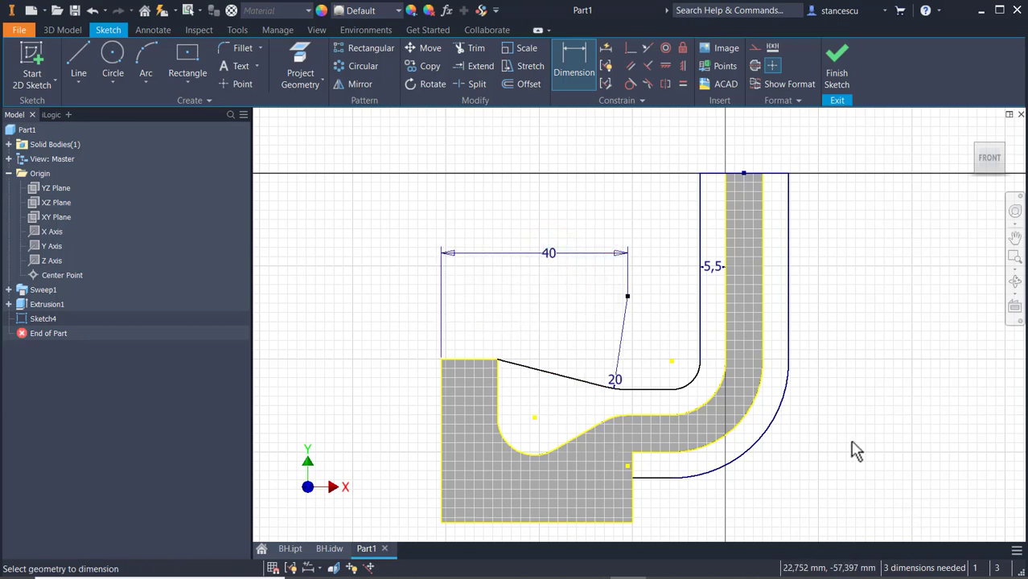
# Apply Auto Dimension to the flange sketch with both dimensions and constraints included to add the missing constraints.
pyautogui.moveTo(853, 451)
pyautogui.mouseDown(button='middle')
pyautogui.moveTo(845, 388)
pyautogui.moveTo(845, 431)
pyautogui.mouseUp(button='middle')
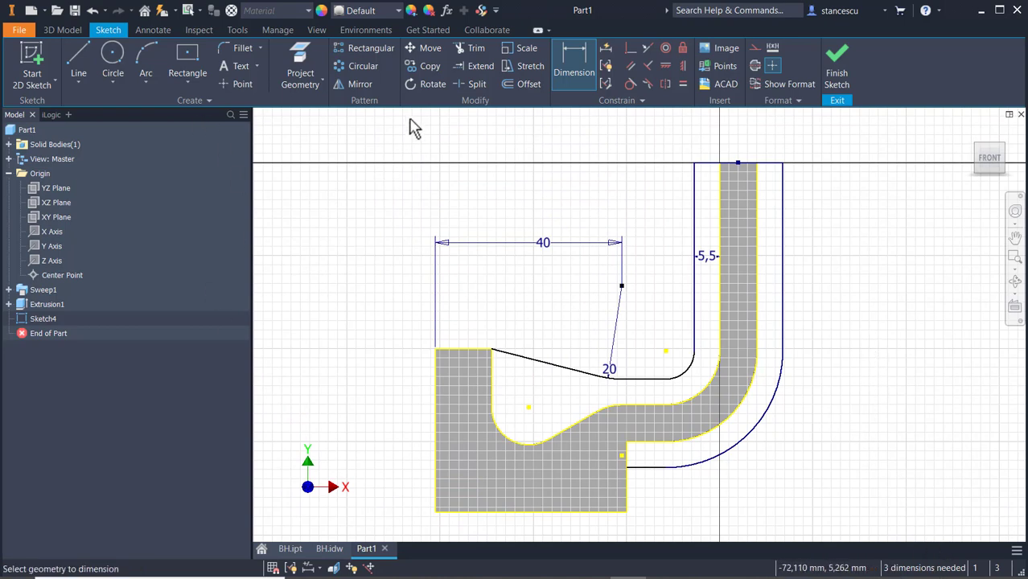
pyautogui.click(605, 48)
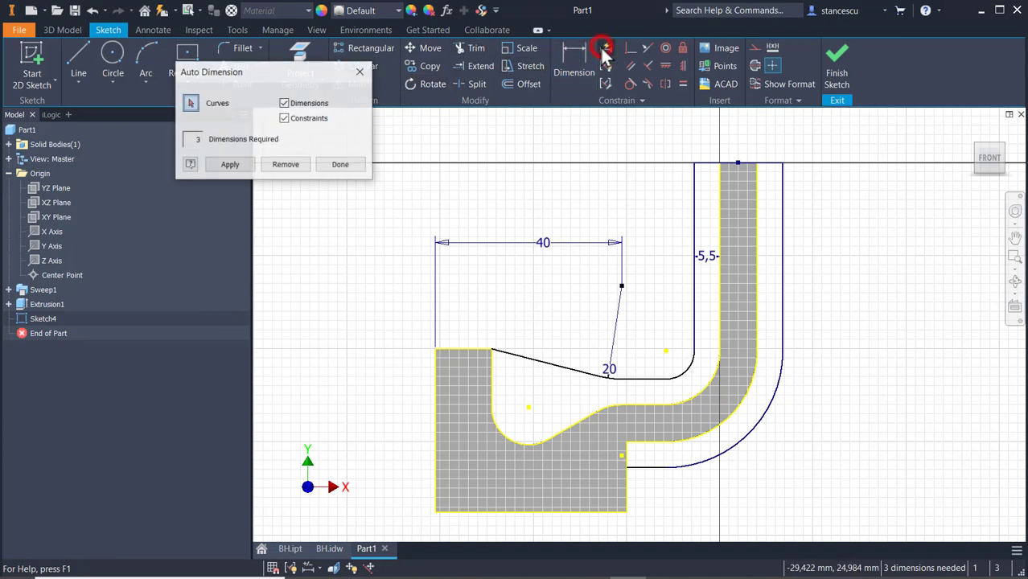
pyautogui.click(220, 170)
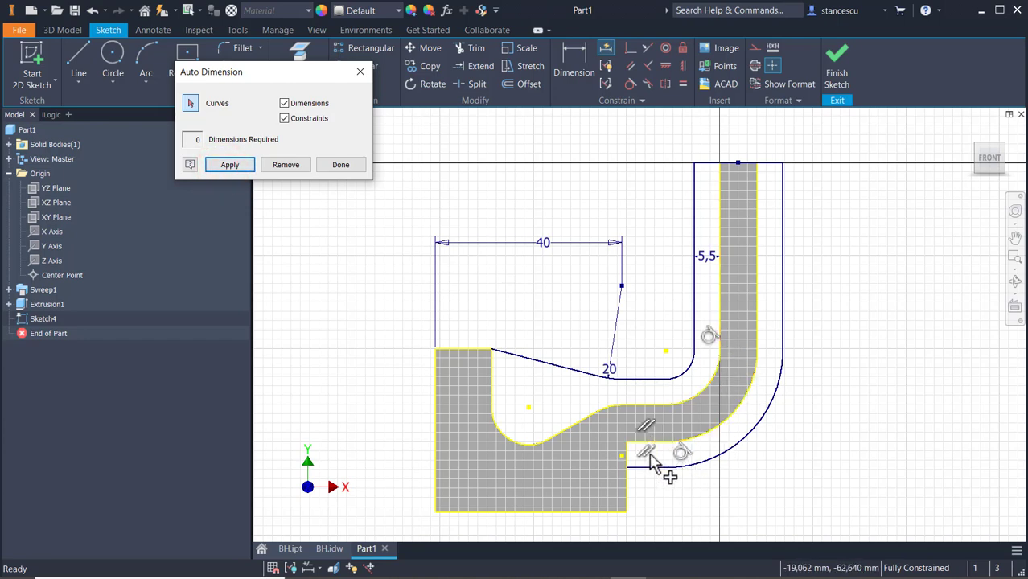
pyautogui.click(238, 164)
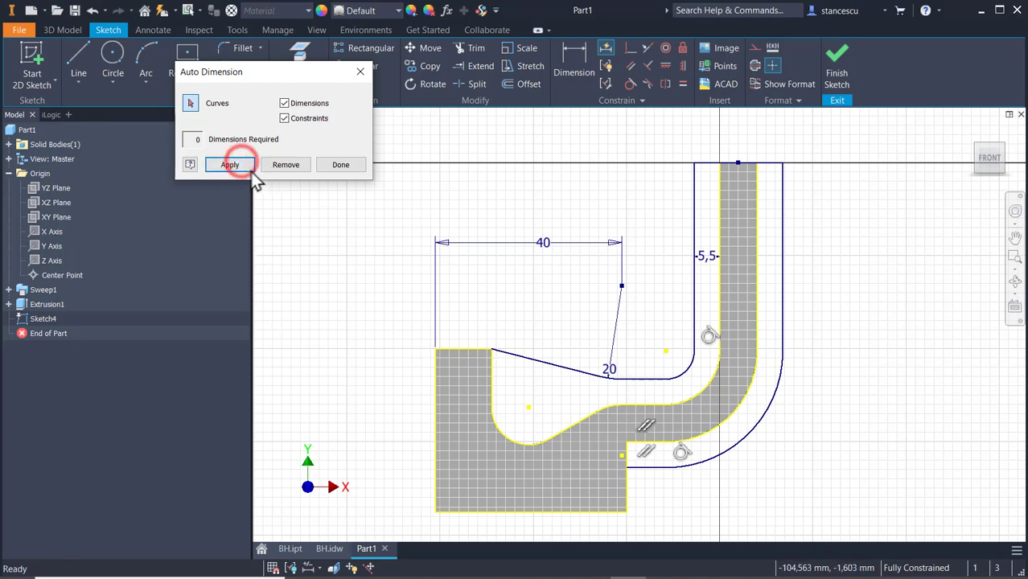
# Complete the Auto Dimension of the flange sketch and exit the sketch.
pyautogui.click(239, 167)
pyautogui.click(340, 167)
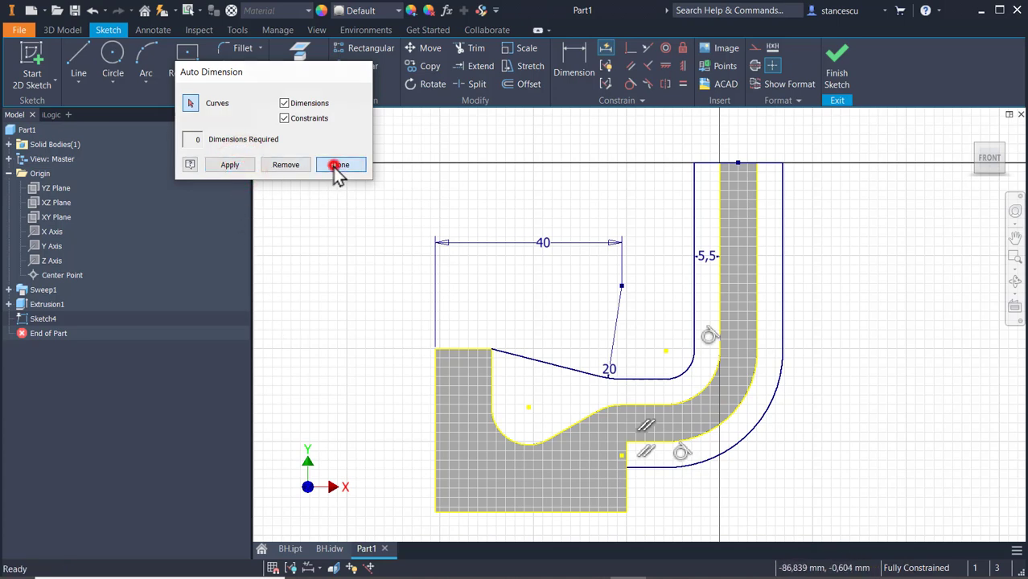
pyautogui.click(328, 266)
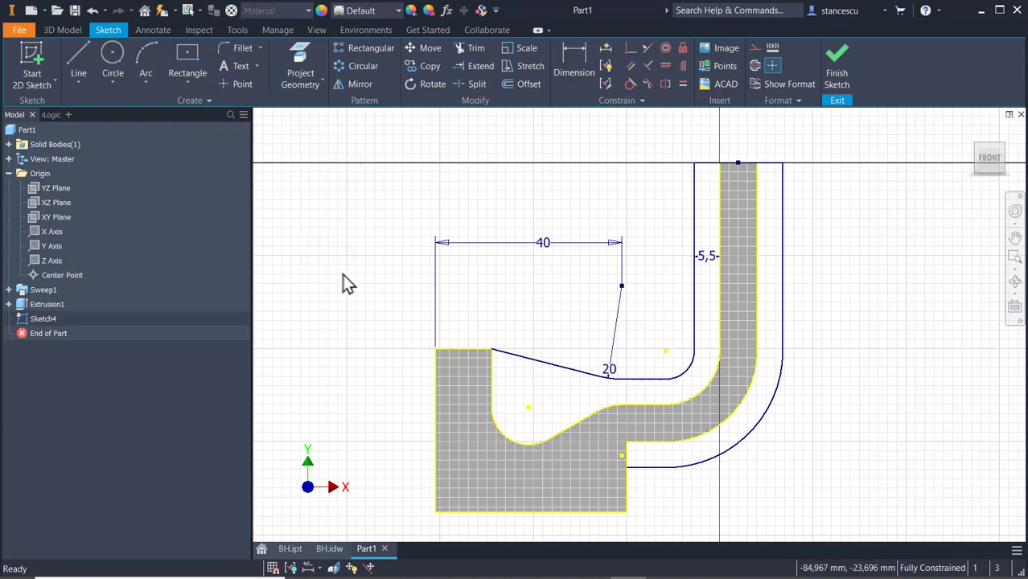
pyautogui.click(837, 74)
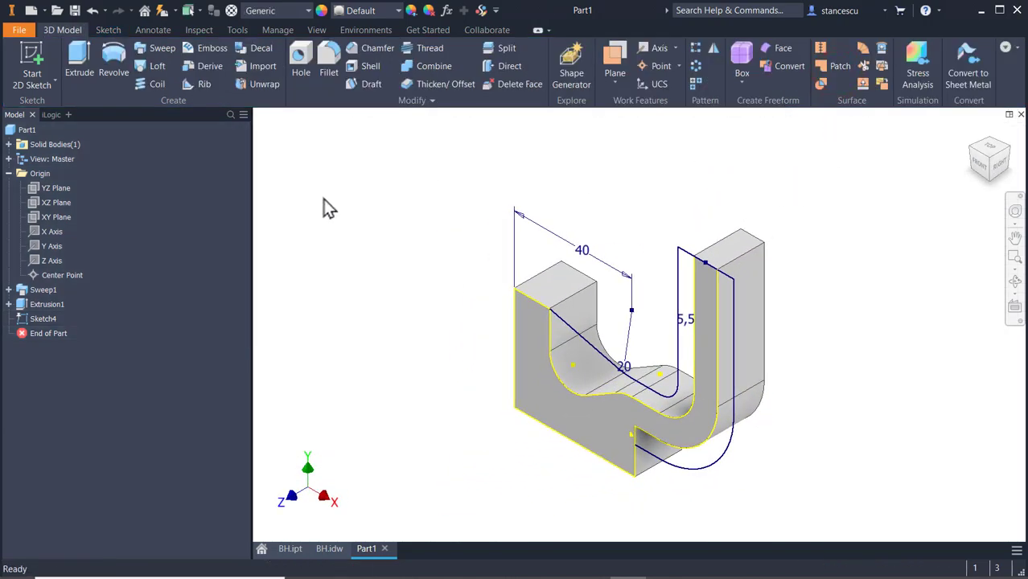
# Begin an extrusion using the three closed profiles that form the block and arm flange outline.
pyautogui.click(80, 54)
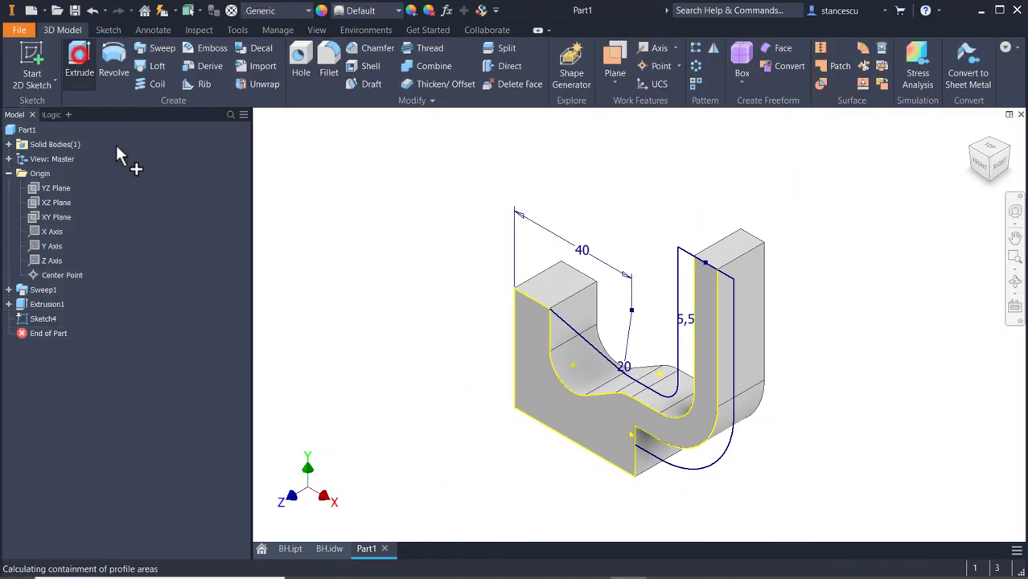
pyautogui.click(569, 406)
pyautogui.click(583, 358)
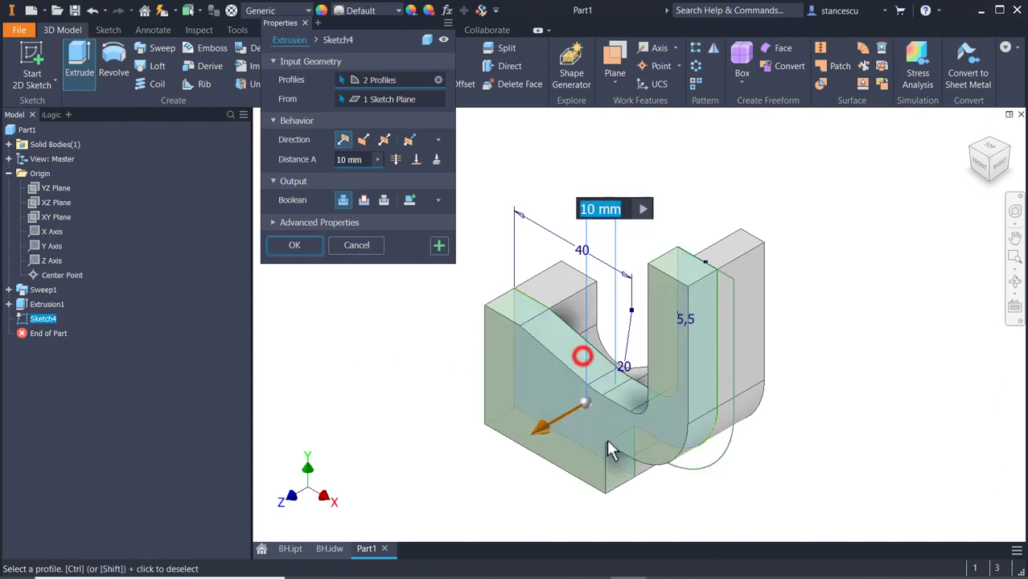
pyautogui.click(706, 462)
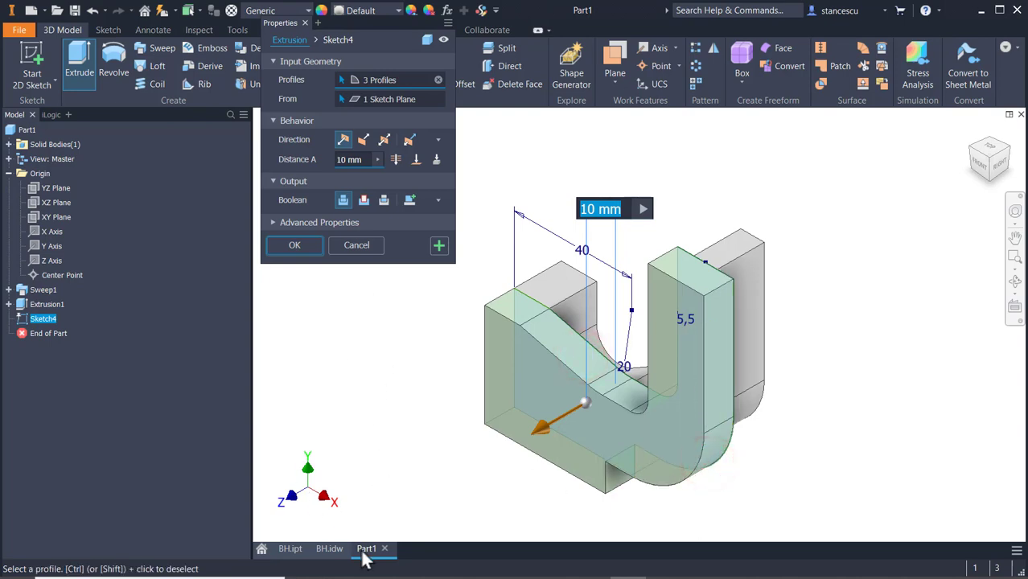
# Extrude the flange profiles by (26-16)/2 mm, taking the arm's two widths from the BH.idw drawing.
pyautogui.click(329, 548)
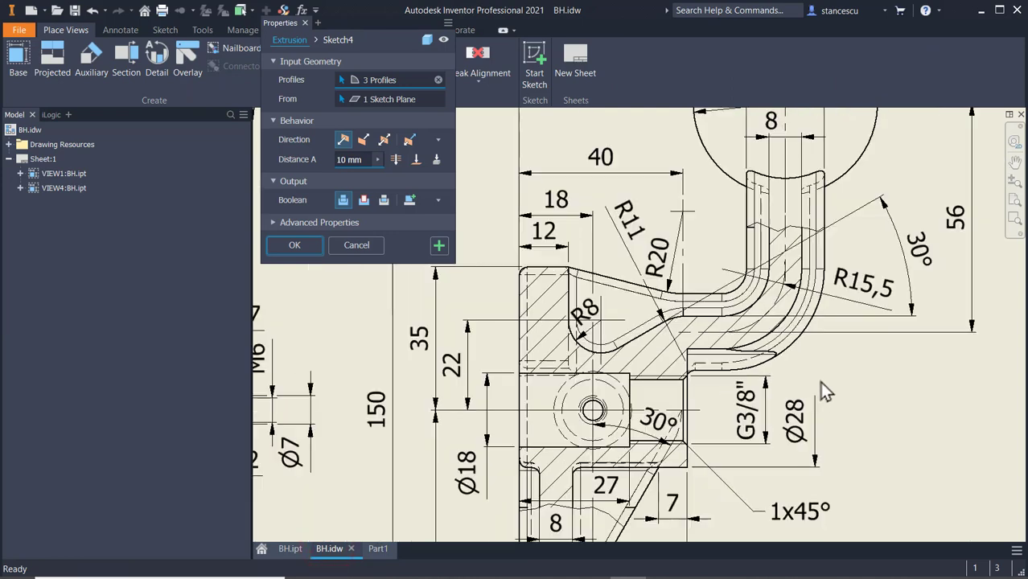
pyautogui.scroll(2, 809, 382)
pyautogui.moveTo(643, 384)
pyautogui.mouseDown(button='middle')
pyautogui.moveTo(928, 416)
pyautogui.moveTo(792, 418)
pyautogui.mouseUp(button='middle')
pyautogui.click(567, 265)
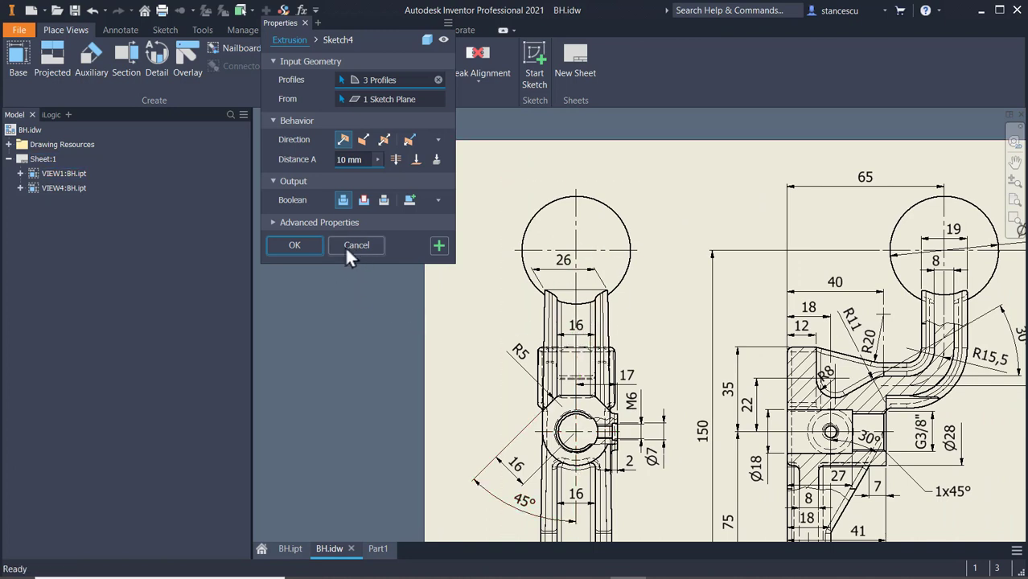
pyautogui.click(375, 550)
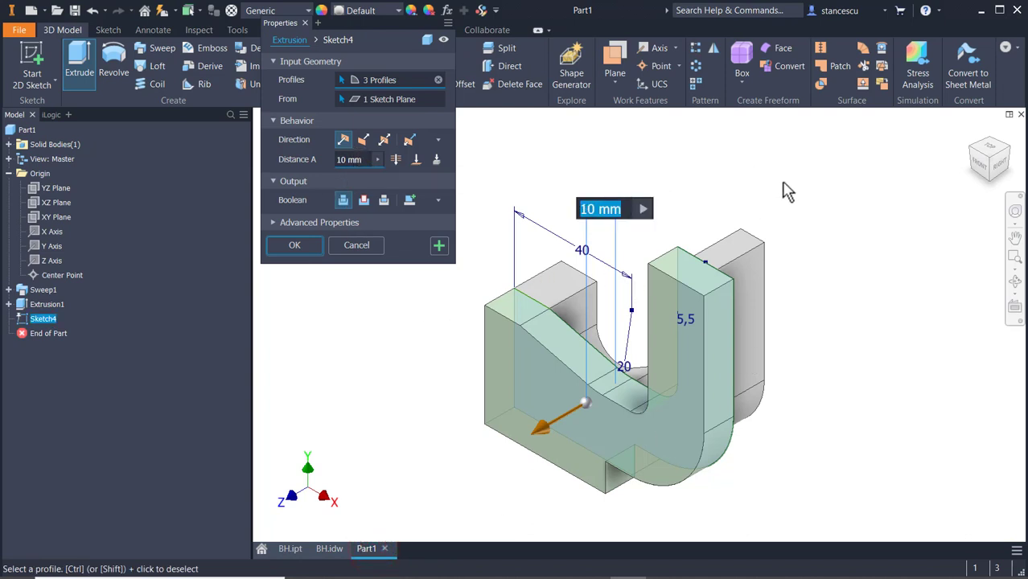
pyautogui.write('(26')
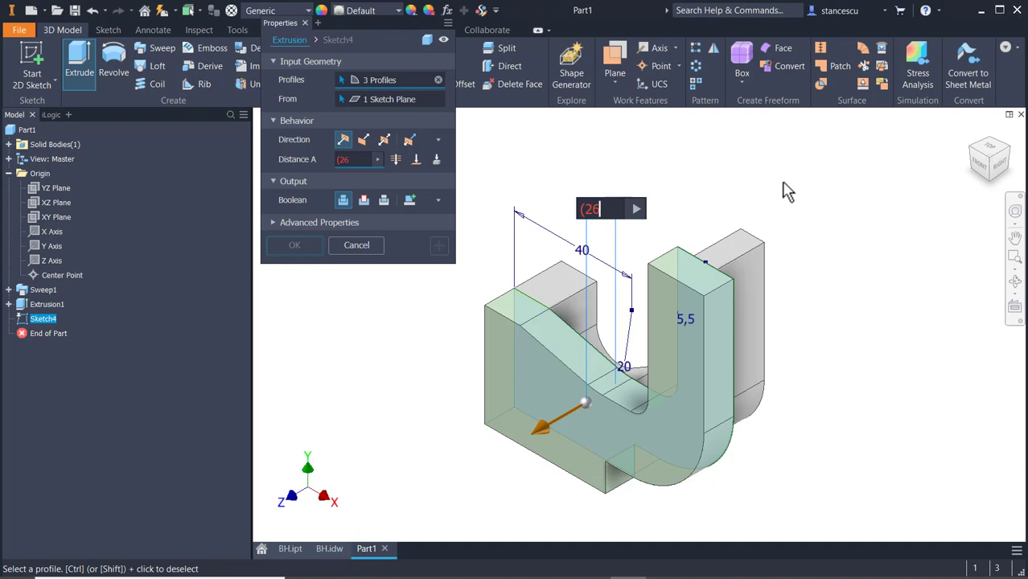
pyautogui.write('-16')
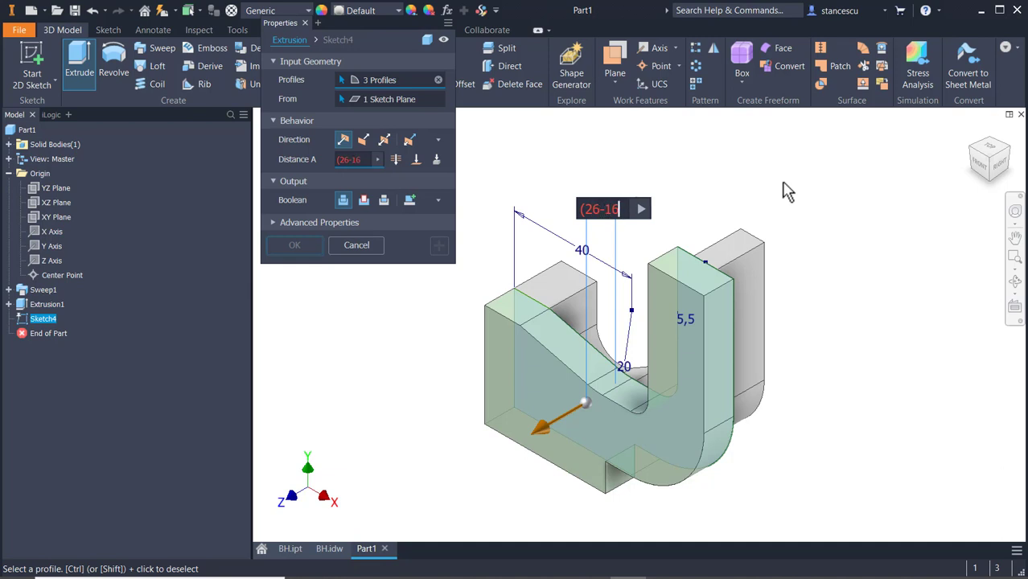
pyautogui.write(')/2')
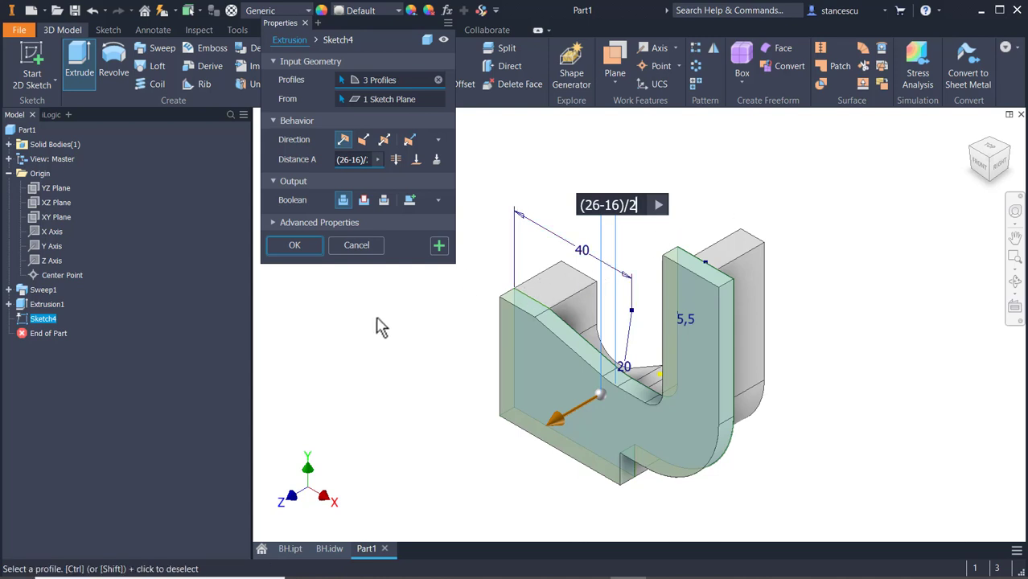
pyautogui.click(296, 246)
# Mirror the flange extrusion about the XY Plane onto the opposite side of the arm.
pyautogui.press('F4')
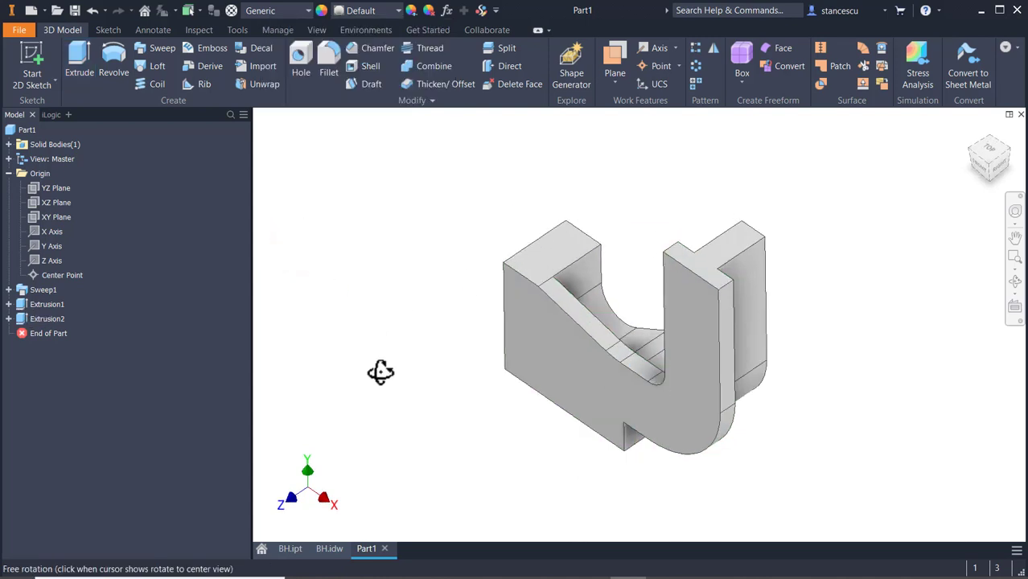
pyautogui.moveTo(380, 372); pyautogui.dragTo(394, 333)
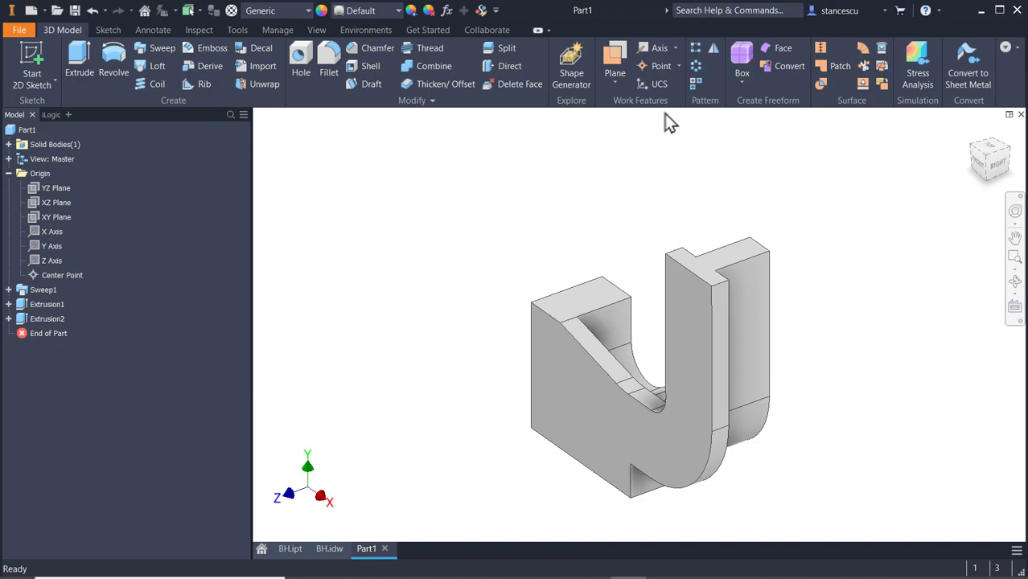
pyautogui.click(713, 48)
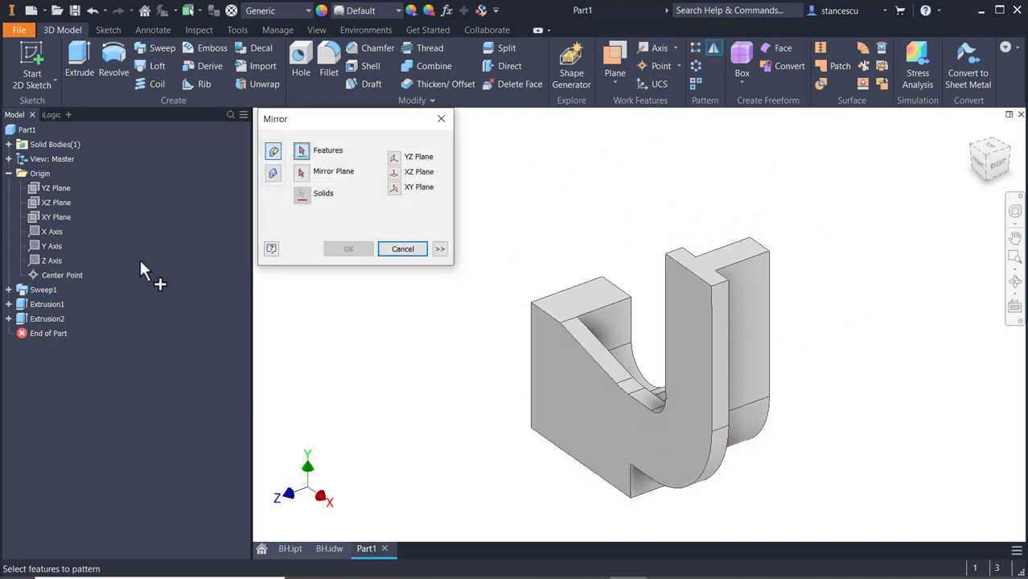
pyautogui.click(35, 322)
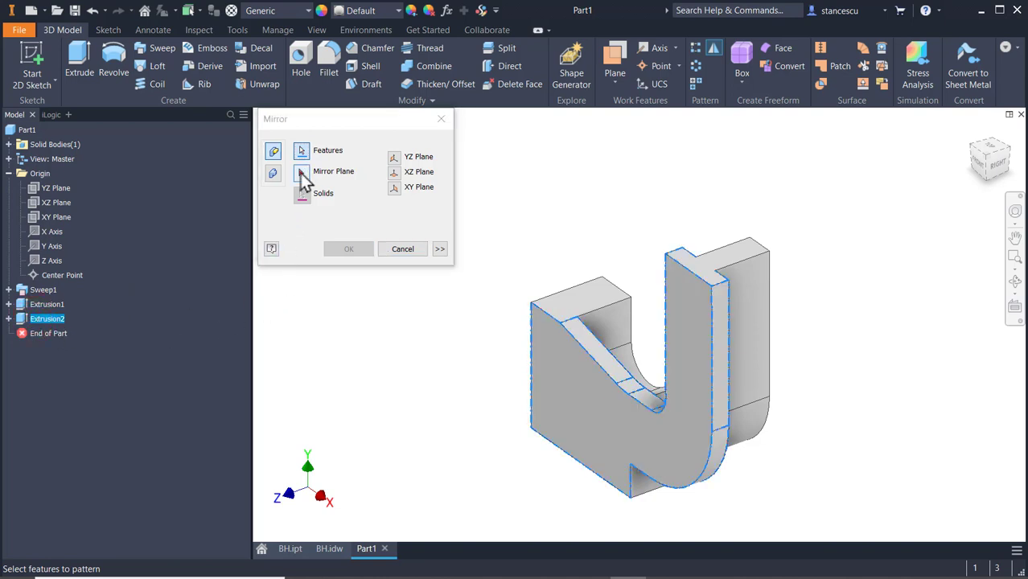
pyautogui.click(302, 175)
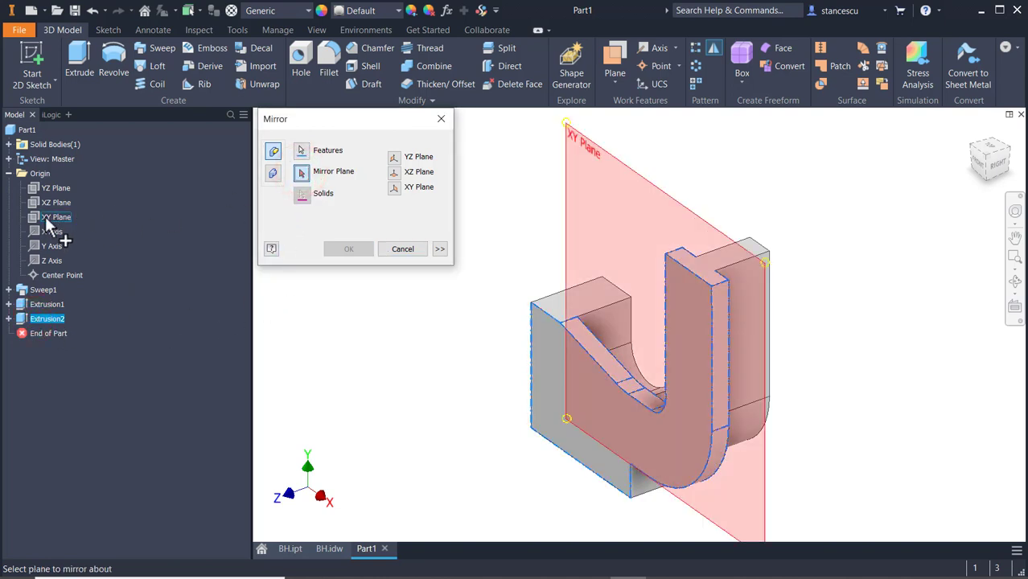
pyautogui.click(47, 217)
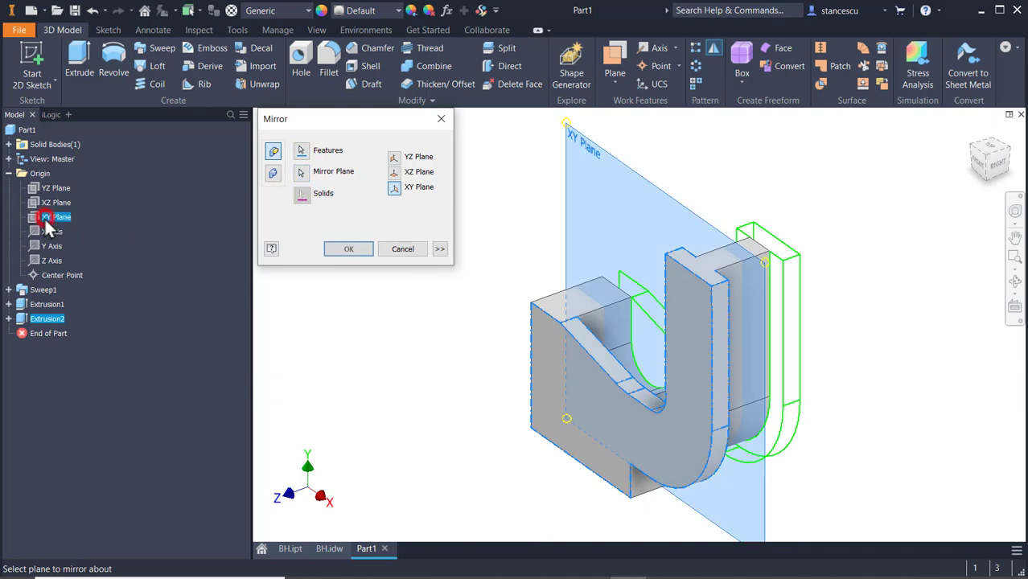
pyautogui.click(335, 255)
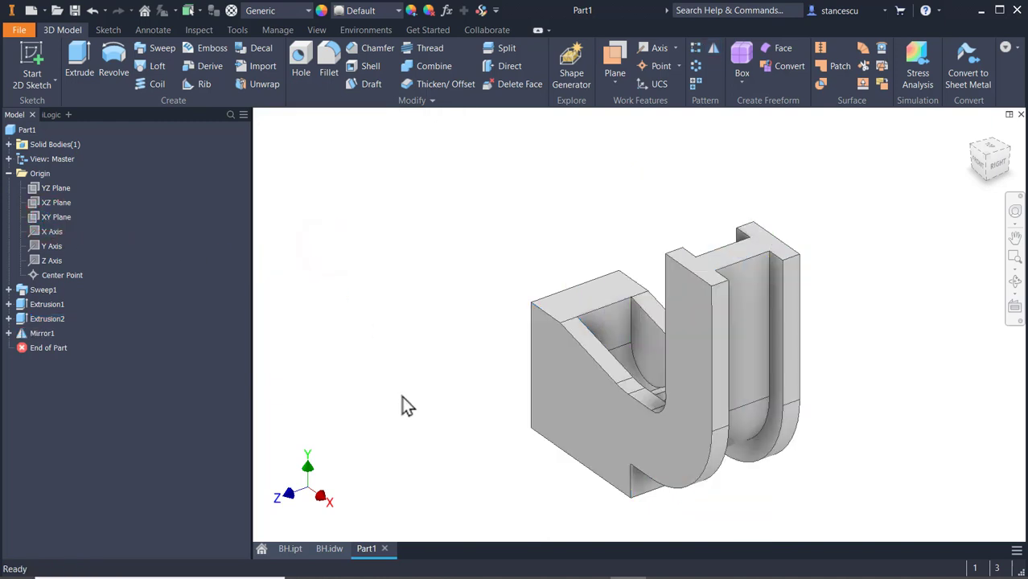
# Start a sketch on the arm's H-shaped top end face and draw a 45 mm diameter circle centred on it.
pyautogui.keyDown('shift'); pyautogui.moveTo(402, 395); pyautogui.dragTo(745, 311, button='middle'); pyautogui.keyUp('shift')
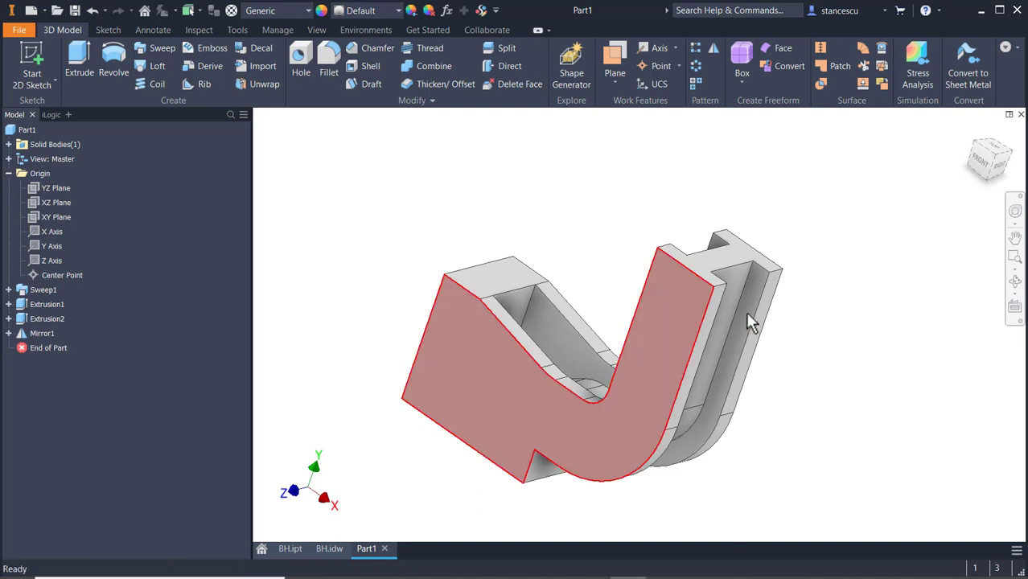
pyautogui.scroll(-2, 851, 438)
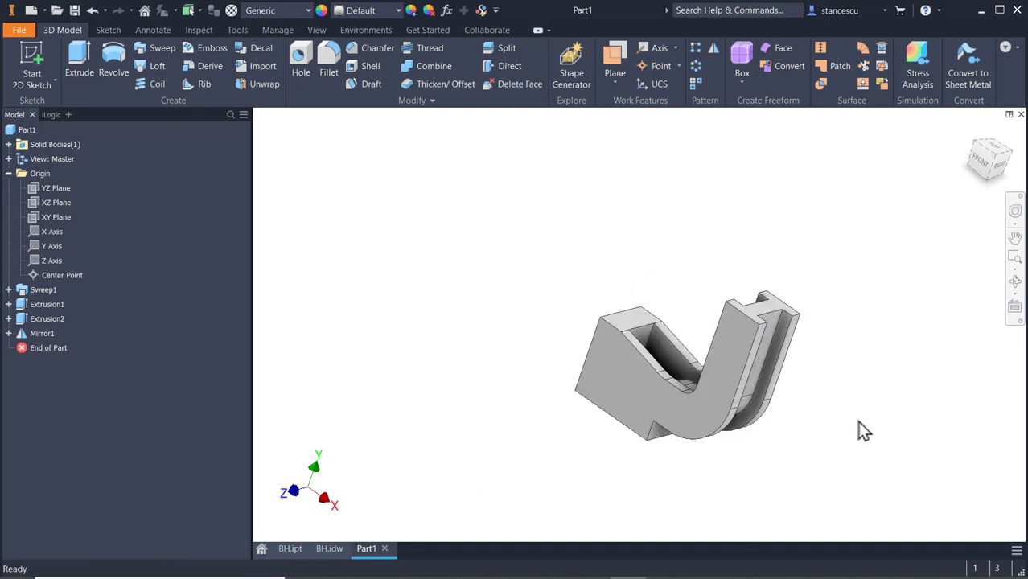
pyautogui.press('F7')
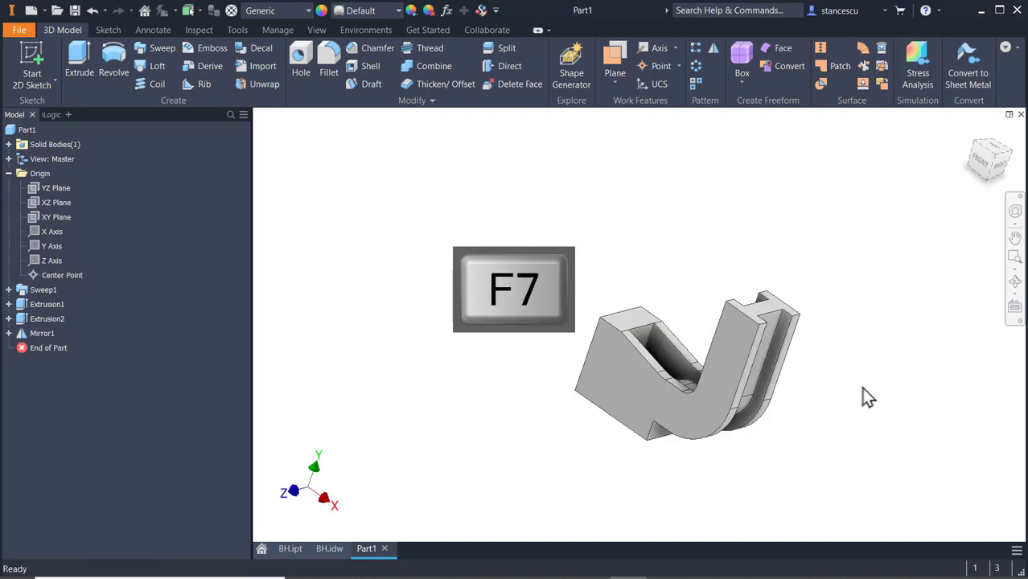
pyautogui.press('F6')
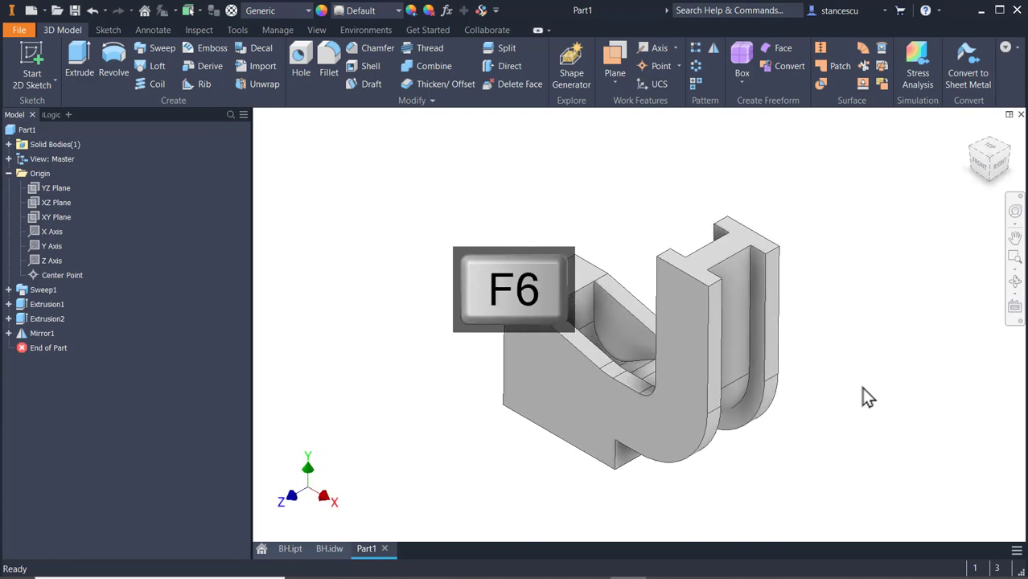
pyautogui.click(718, 240)
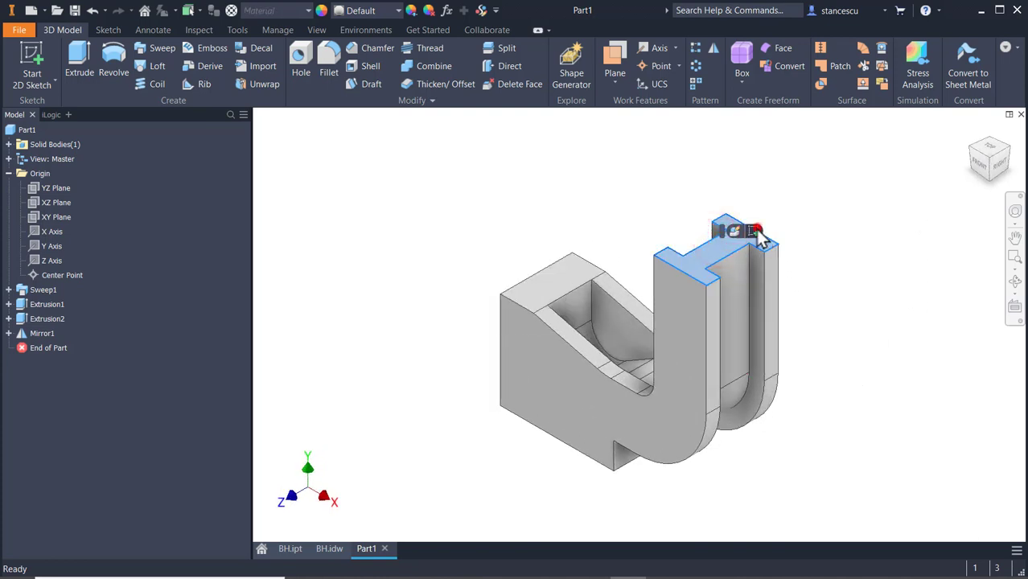
pyautogui.click(756, 231)
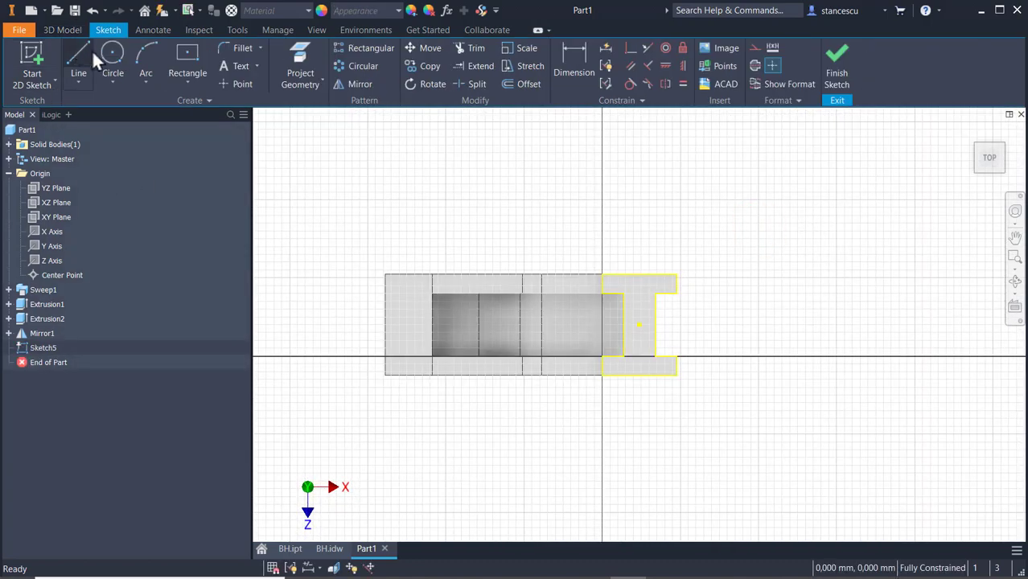
pyautogui.click(111, 59)
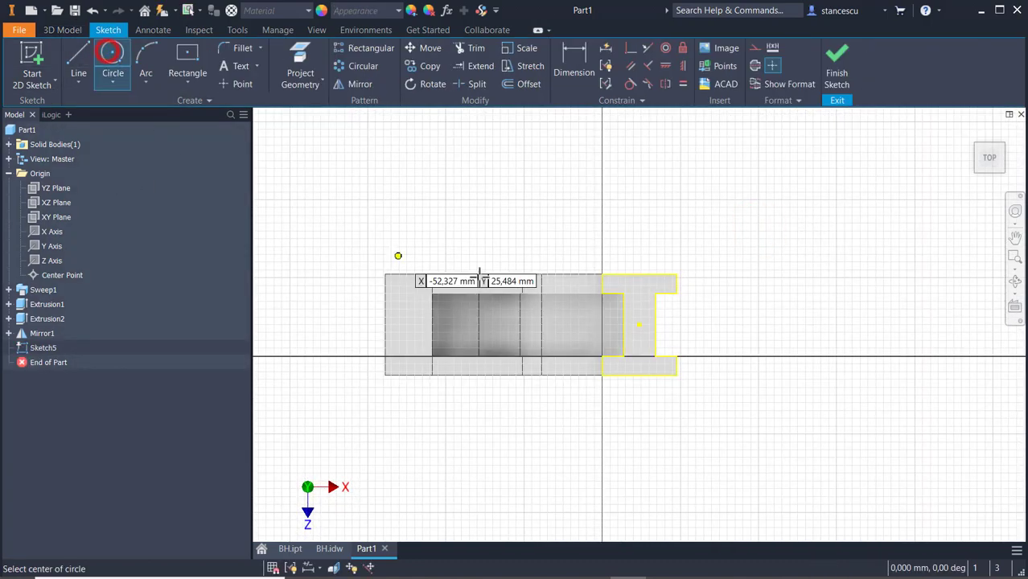
pyautogui.click(638, 322)
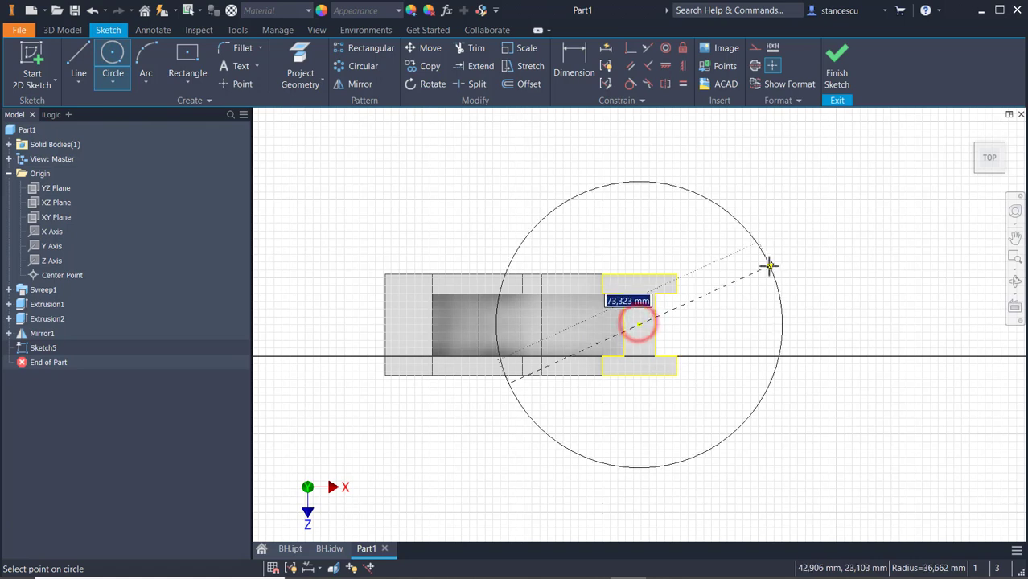
pyautogui.write('45')
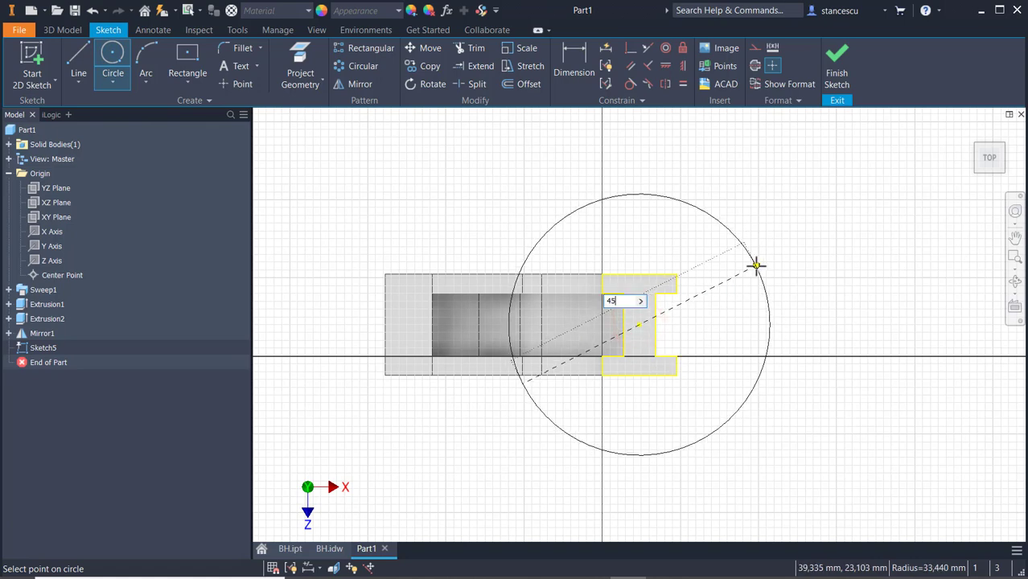
pyautogui.press('Return')
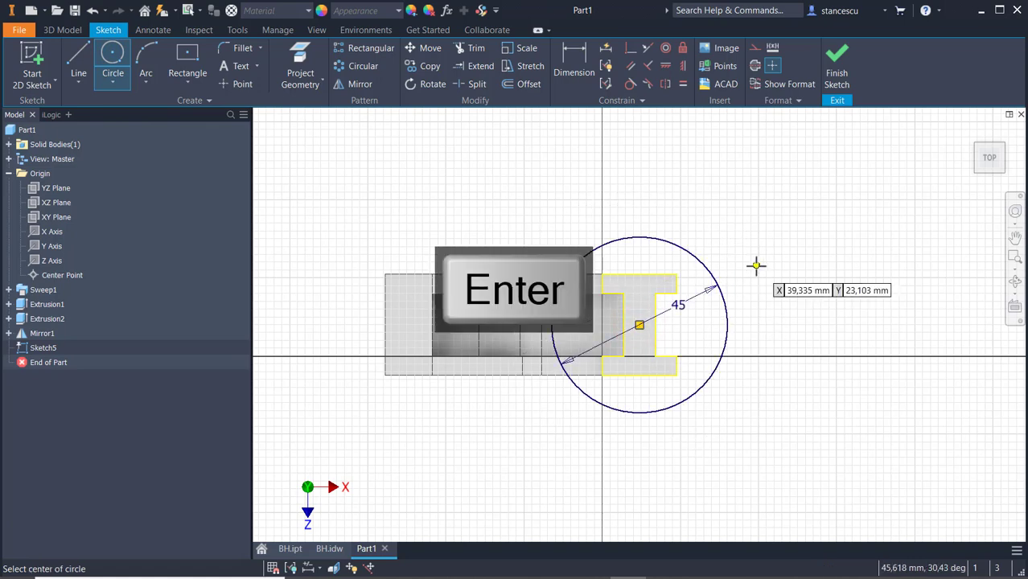
# Draw a vertical line across the circle and make its midpoint coincident with the circle's centre.
pyautogui.click(78, 56)
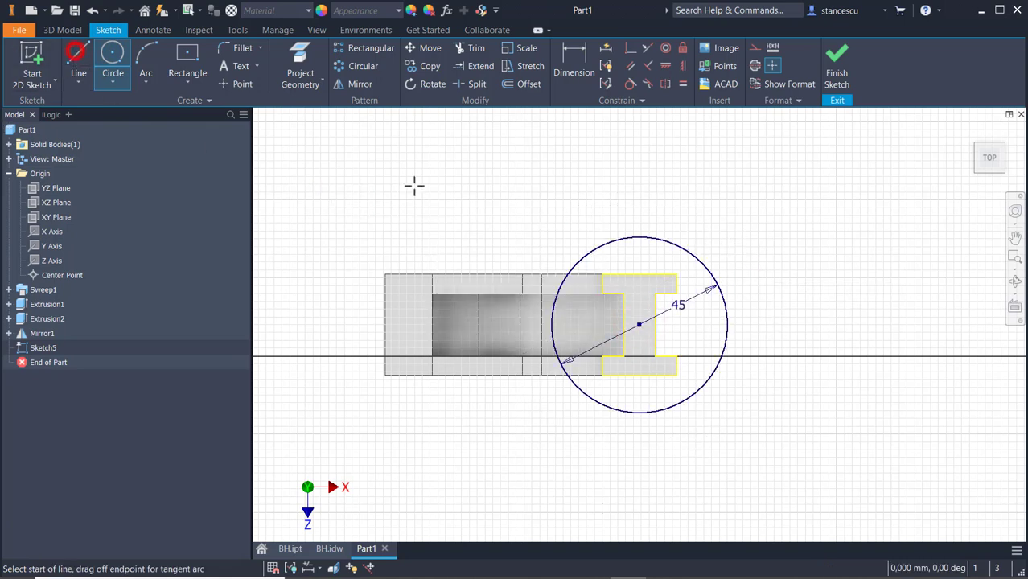
pyautogui.click(588, 255)
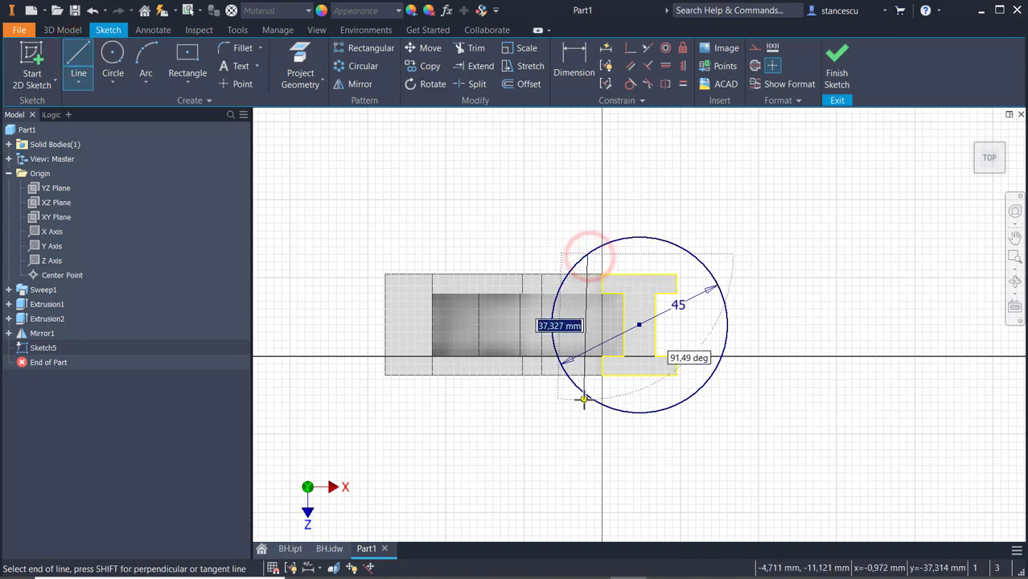
pyautogui.doubleClick(584, 396)
pyautogui.press('Escape')
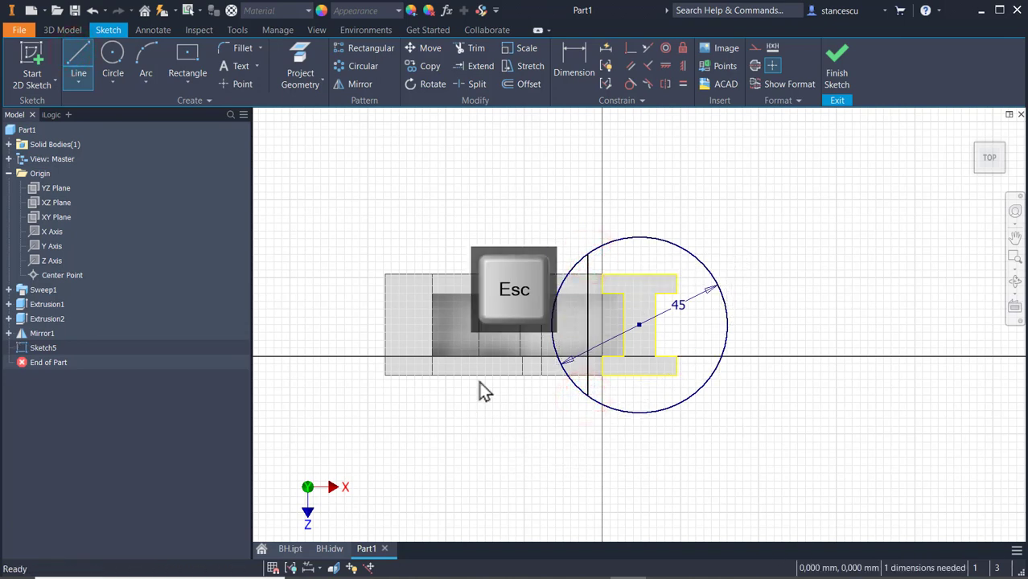
pyautogui.click(629, 48)
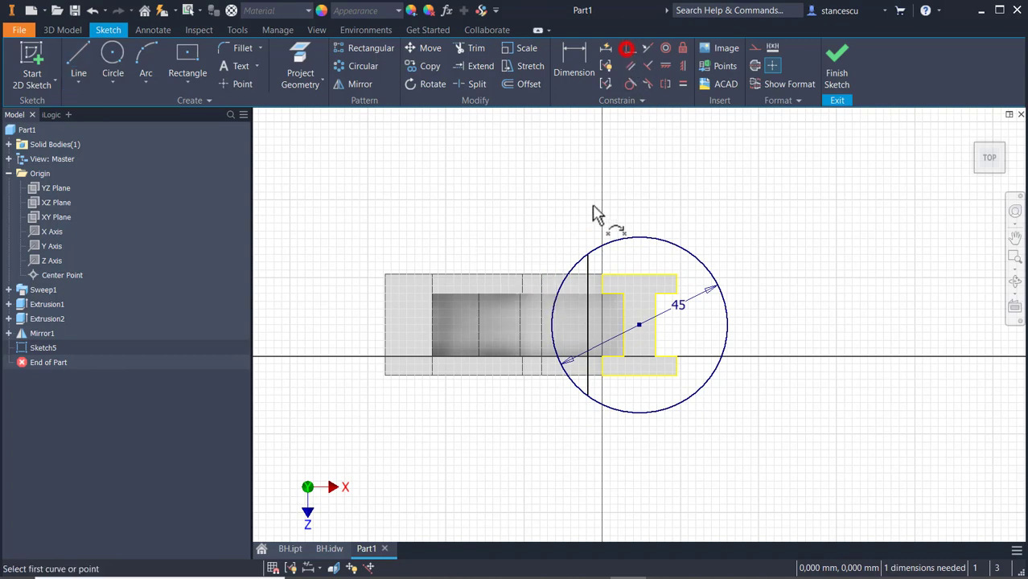
pyautogui.click(588, 325)
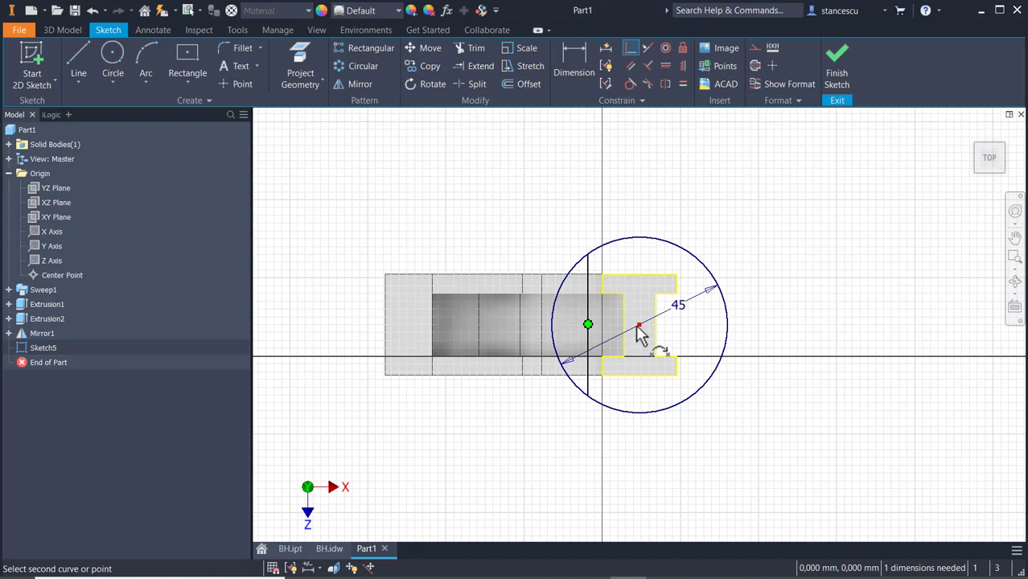
pyautogui.click(637, 326)
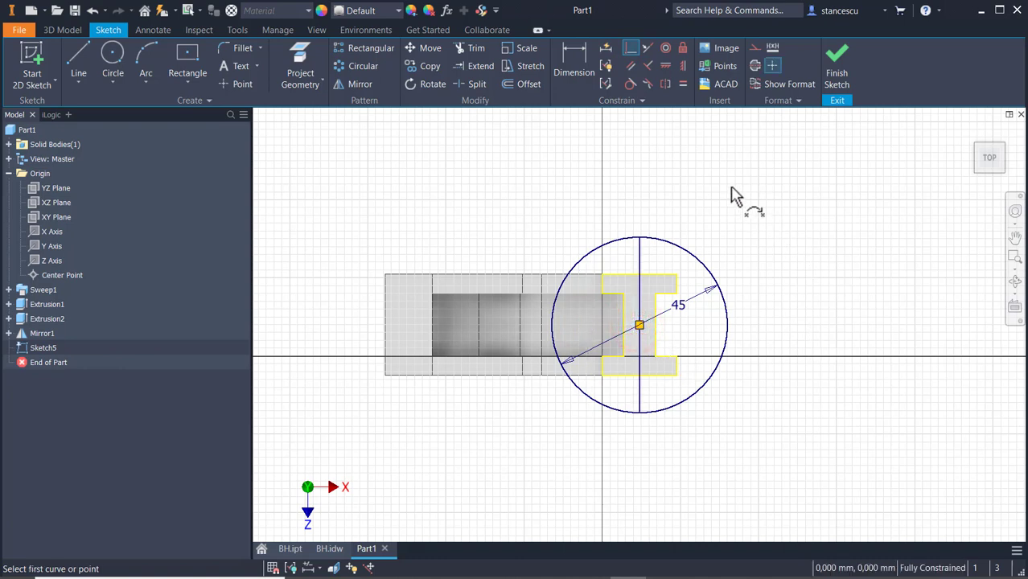
# Trim away the left half of the 45 mm circle, convert the vertical line to a centerline and finish the sketch.
pyautogui.click(458, 49)
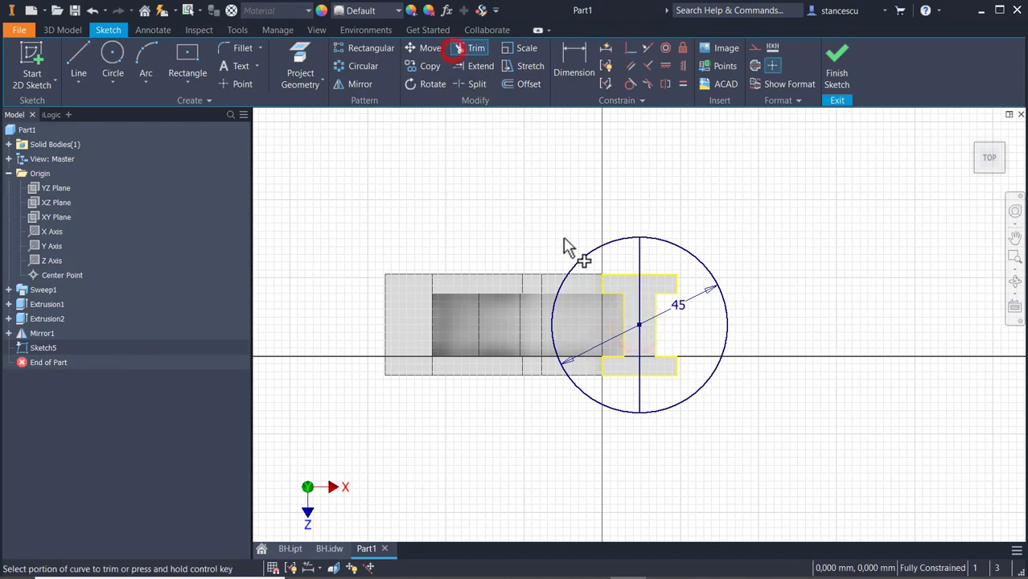
pyautogui.click(577, 259)
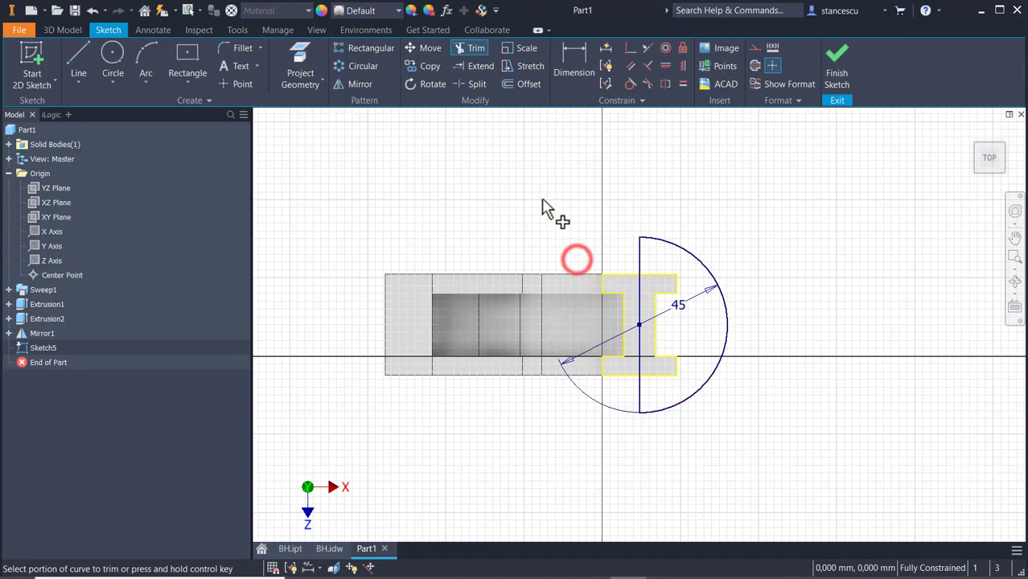
pyautogui.press('Escape')
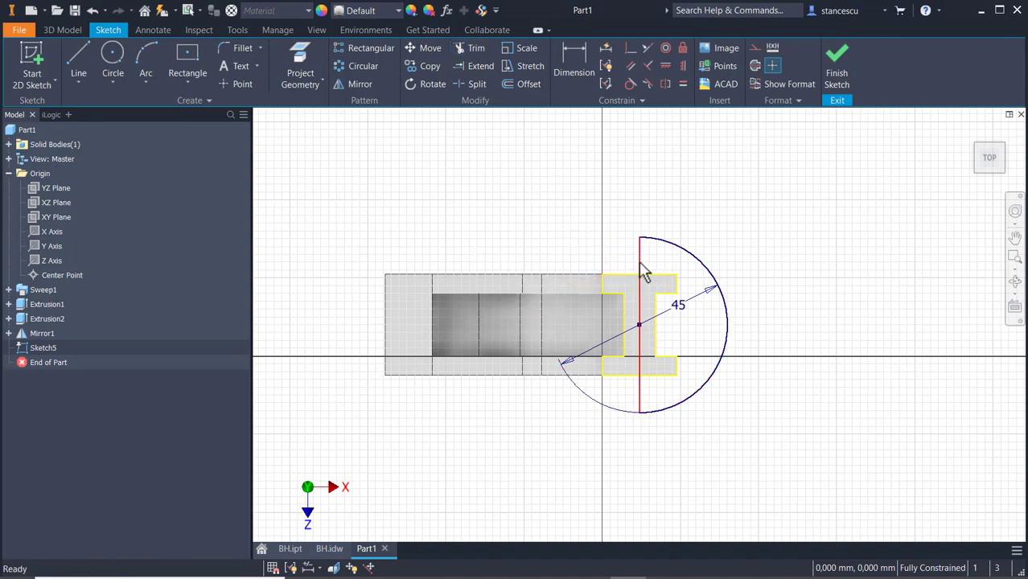
pyautogui.click(639, 261)
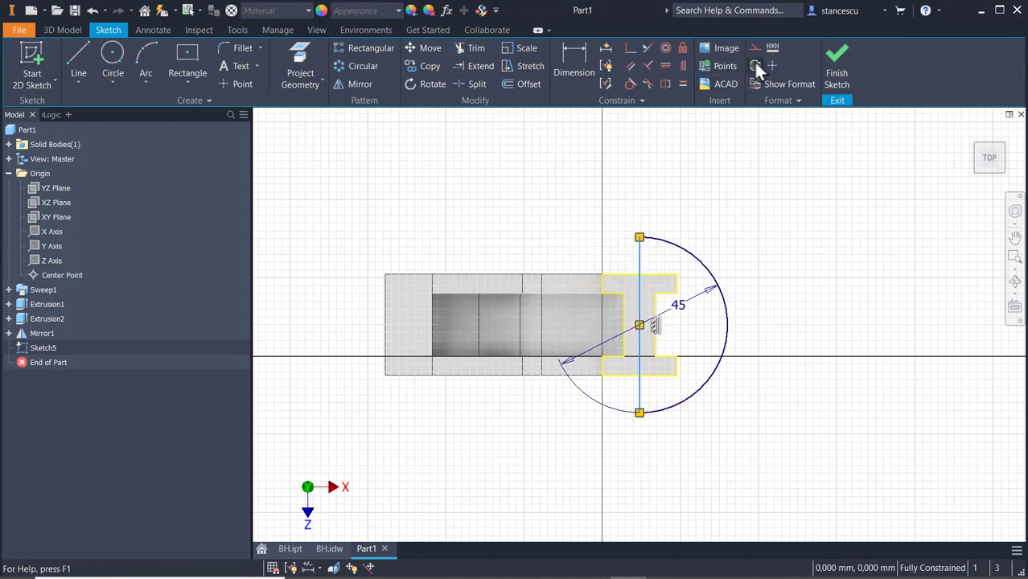
pyautogui.click(754, 64)
pyautogui.click(719, 158)
pyautogui.click(837, 74)
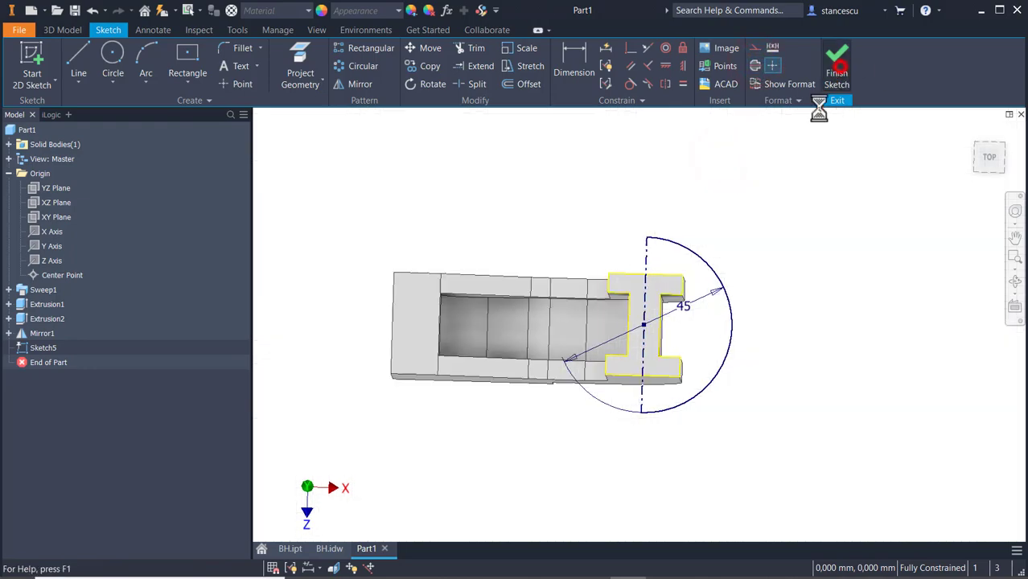
# Revolve the half-circle profile a full 360° about the centerline to form the ball, joined to the arm.
pyautogui.click(113, 69)
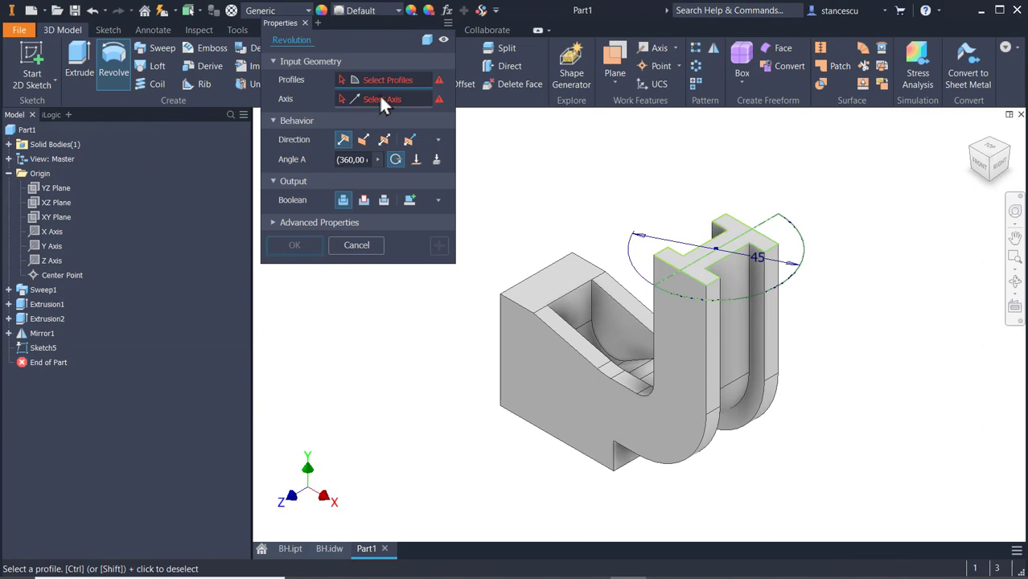
pyautogui.click(777, 288)
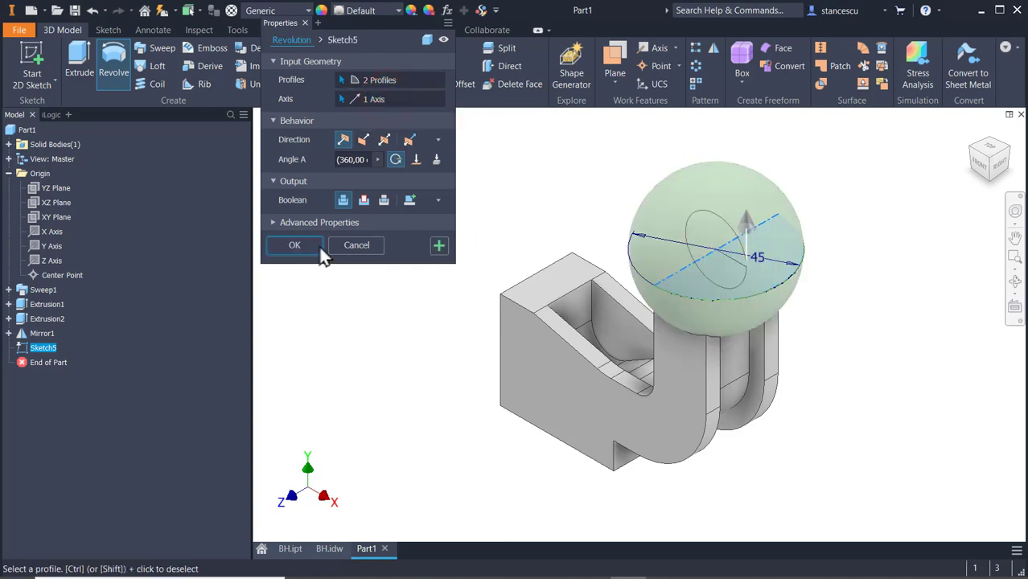
pyautogui.click(294, 245)
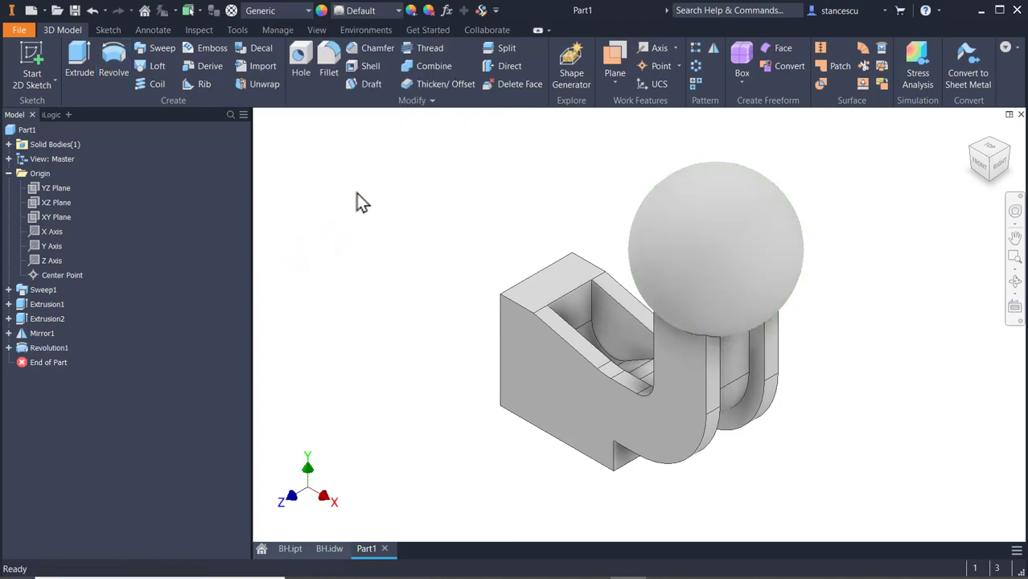
pyautogui.keyDown('shift'); pyautogui.moveTo(411, 231); pyautogui.dragTo(450, 278, button='middle'); pyautogui.keyUp('shift')
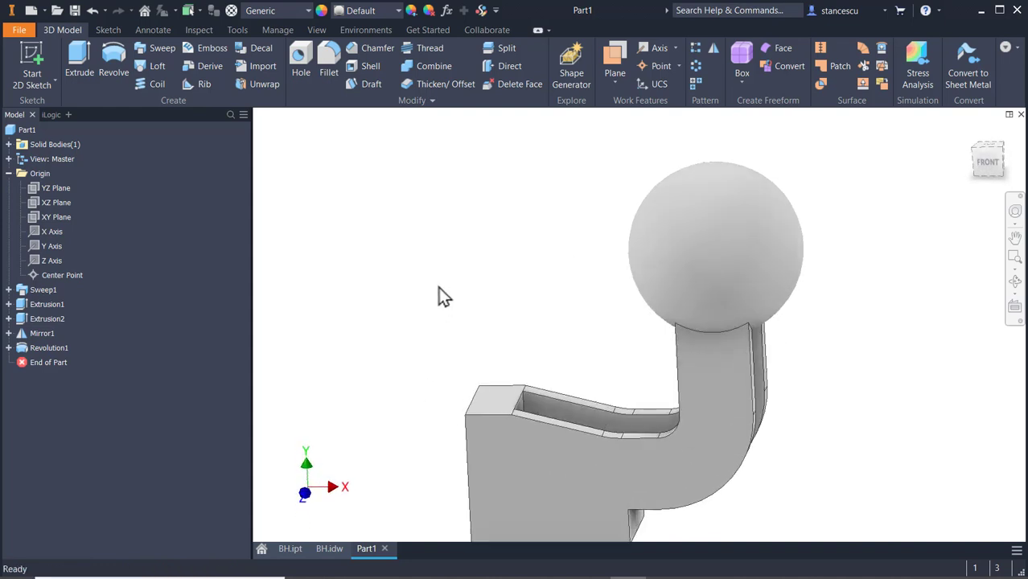
pyautogui.press('F6')
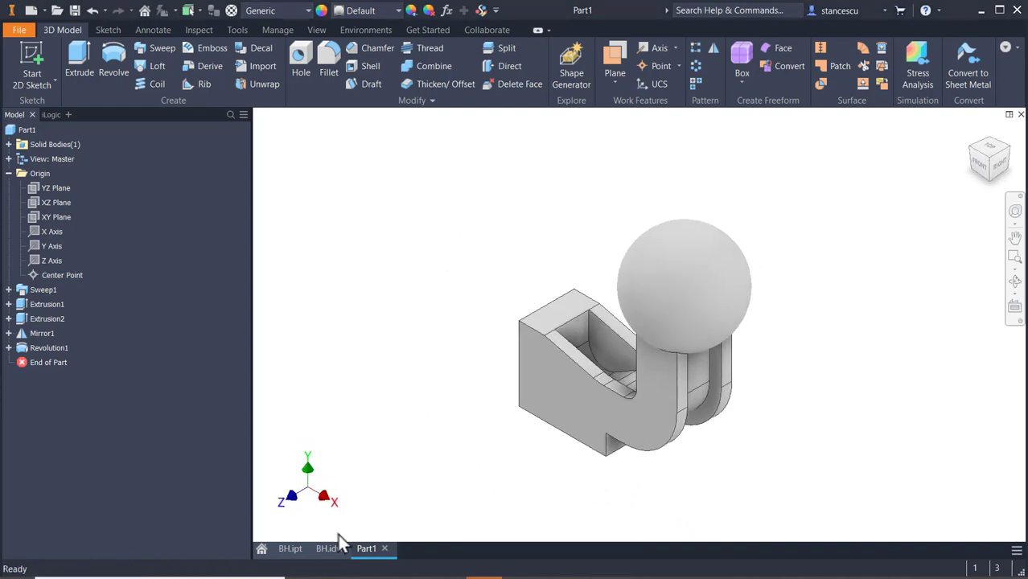
# Switch to the BH.idw drawing and examine the threaded hub's diameter, length and rib angle in the section view.
pyautogui.click(329, 550)
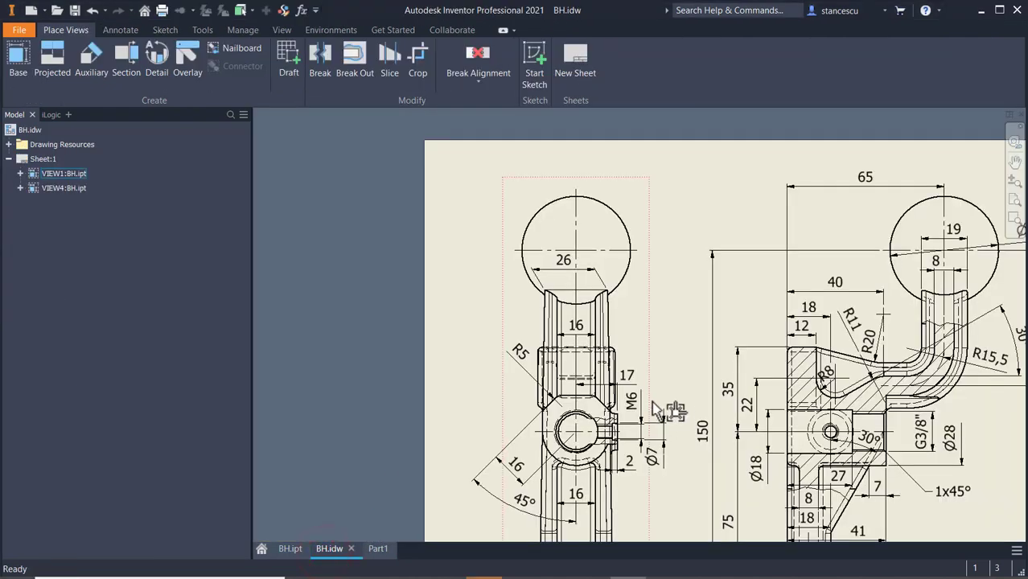
pyautogui.moveTo(614, 339)
pyautogui.mouseDown(button='middle')
pyautogui.moveTo(525, 244)
pyautogui.moveTo(303, 231)
pyautogui.mouseUp(button='middle')
pyautogui.moveTo(537, 339); pyautogui.dragTo(412, 336, button='middle')
pyautogui.scroll(3, 894, 264)
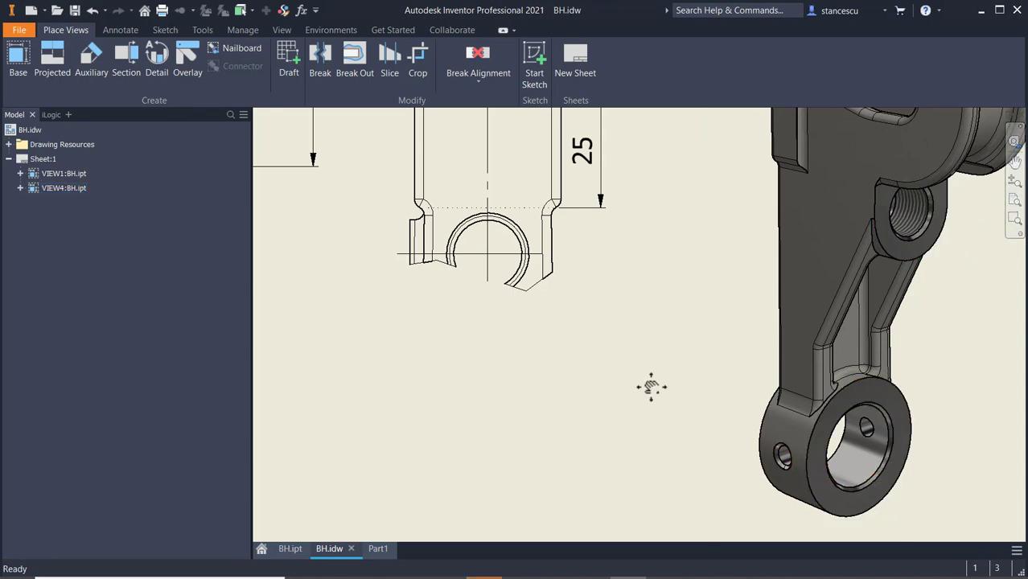
pyautogui.scroll(-3, 652, 387)
pyautogui.moveTo(503, 332); pyautogui.dragTo(597, 286, button='middle')
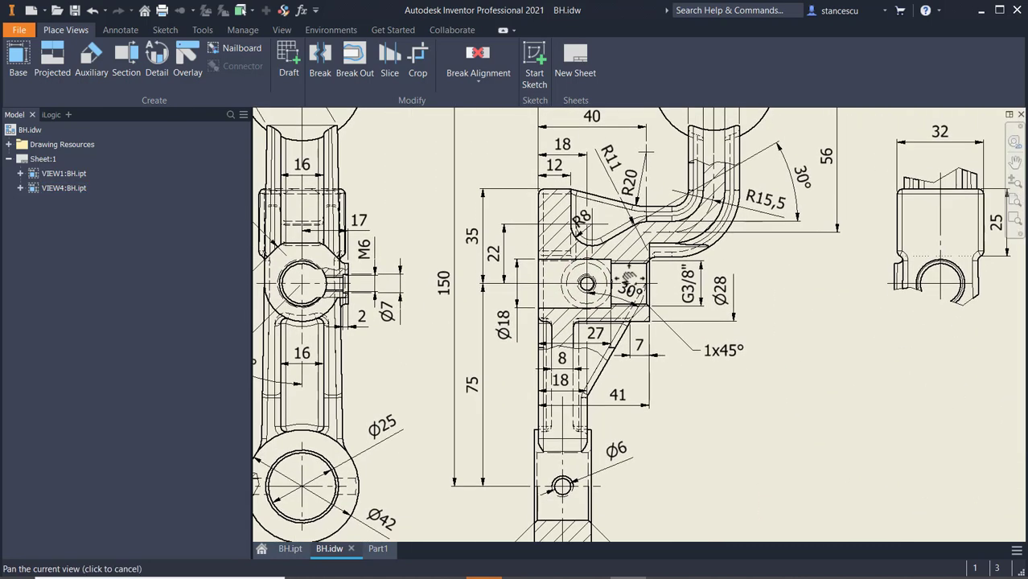
pyautogui.click(537, 260)
pyautogui.press('Escape')
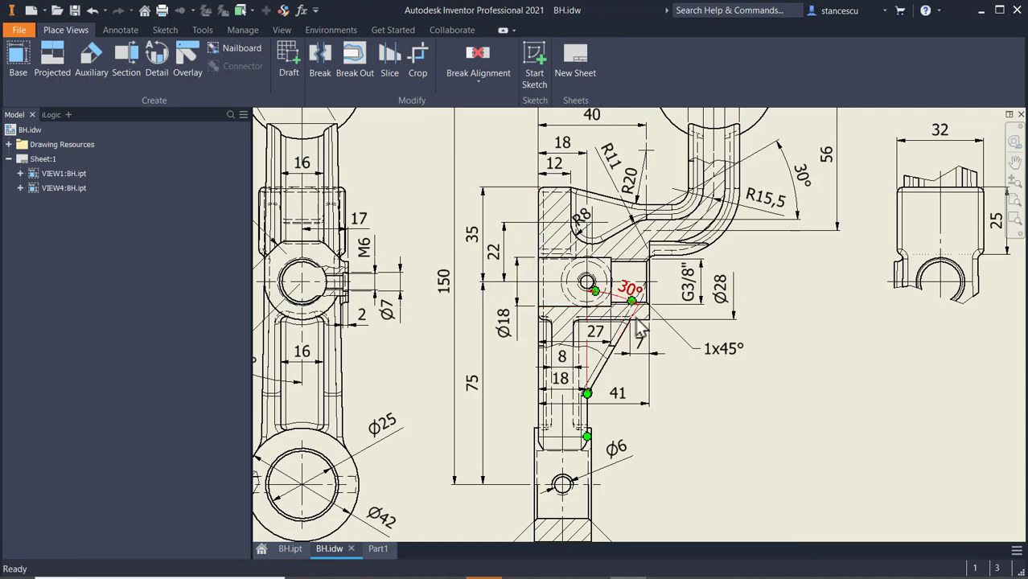
pyautogui.click(643, 404)
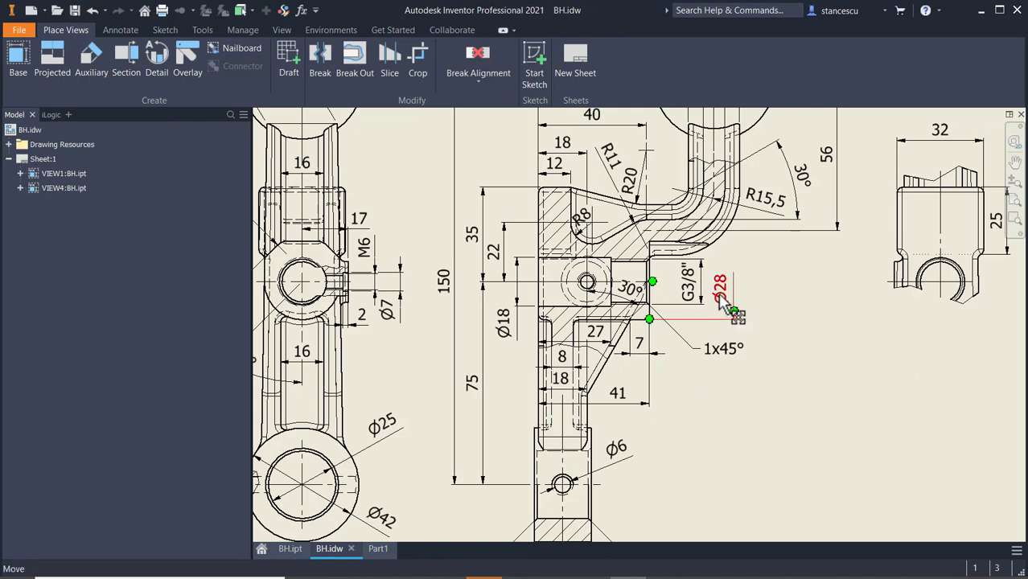
# Examine the lower ring's width, diameters, chamfers and distance from the hub in the drawing.
pyautogui.moveTo(792, 338); pyautogui.dragTo(874, 249, button='middle')
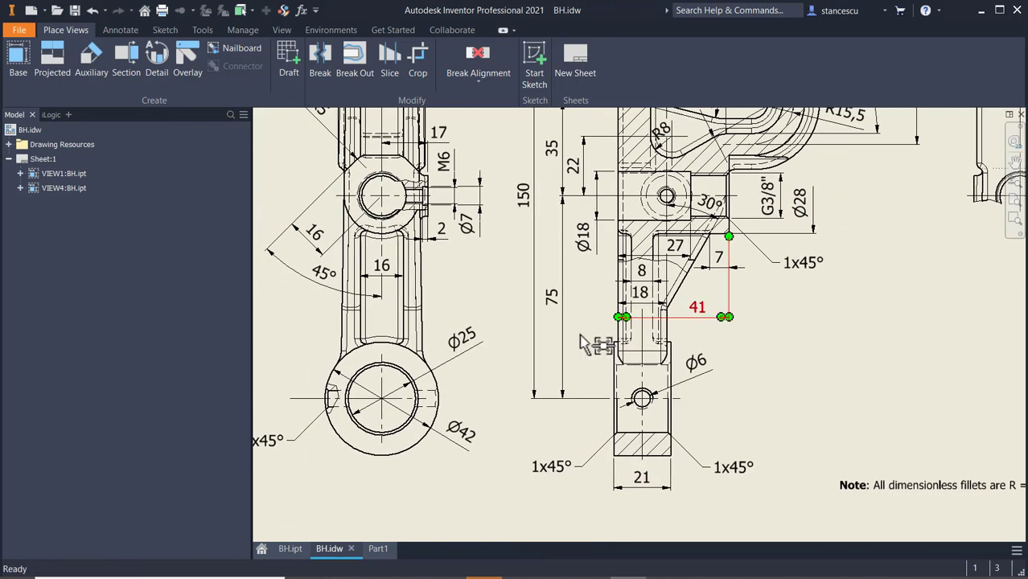
pyautogui.scroll(3, 609, 349)
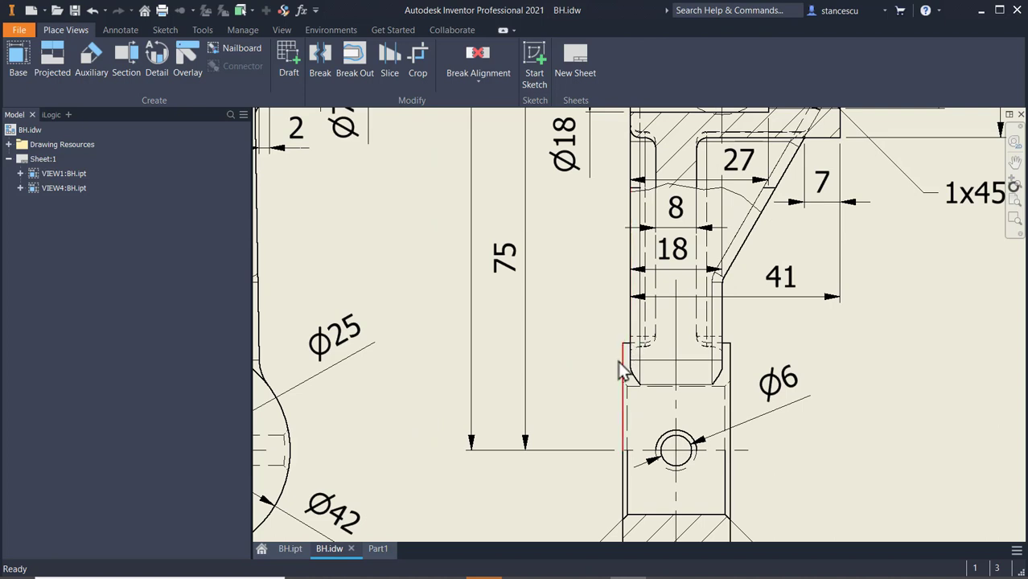
pyautogui.moveTo(609, 408); pyautogui.dragTo(612, 288, button='middle')
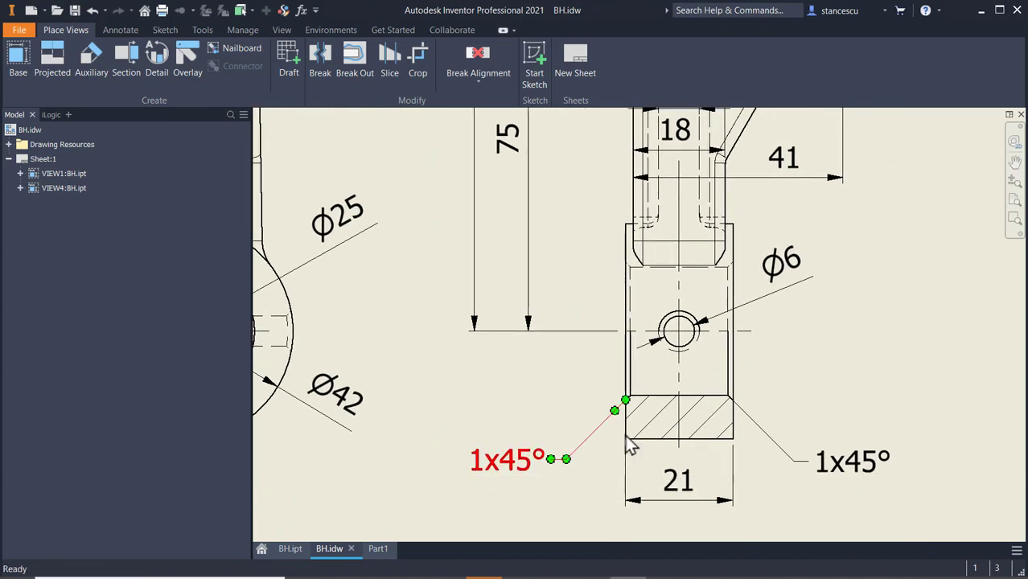
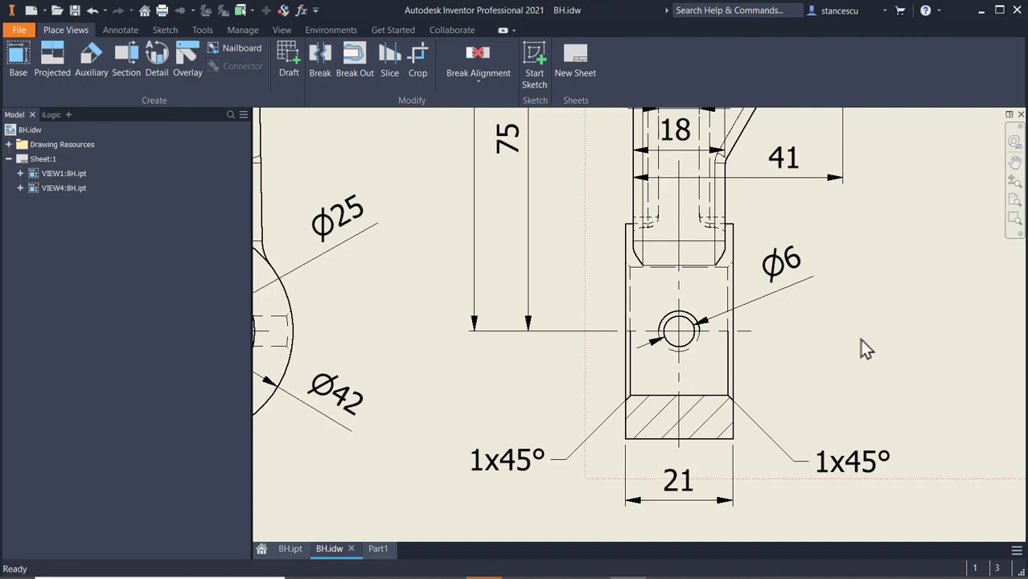
pyautogui.scroll(-2, 865, 347)
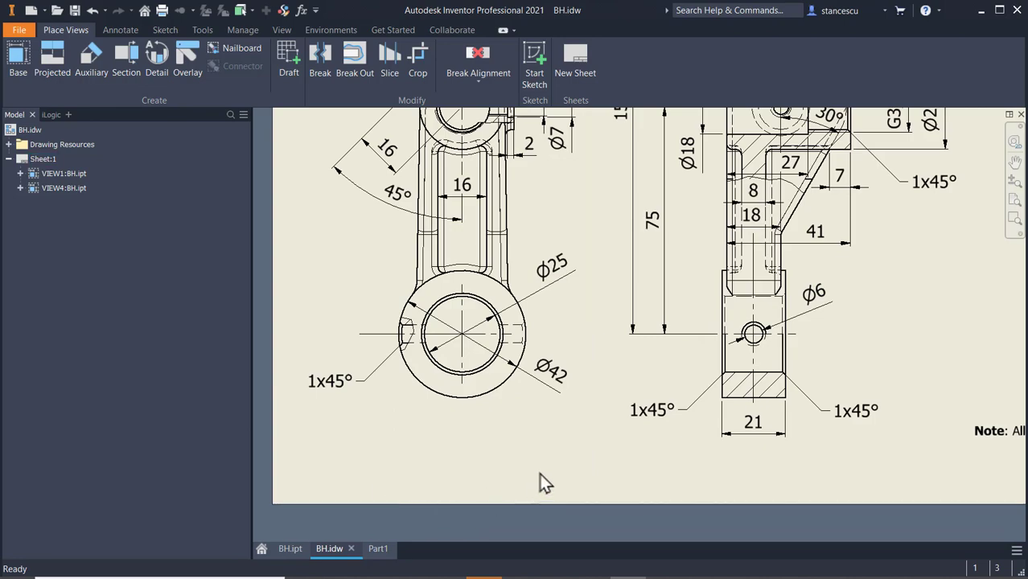
pyautogui.press('Home')
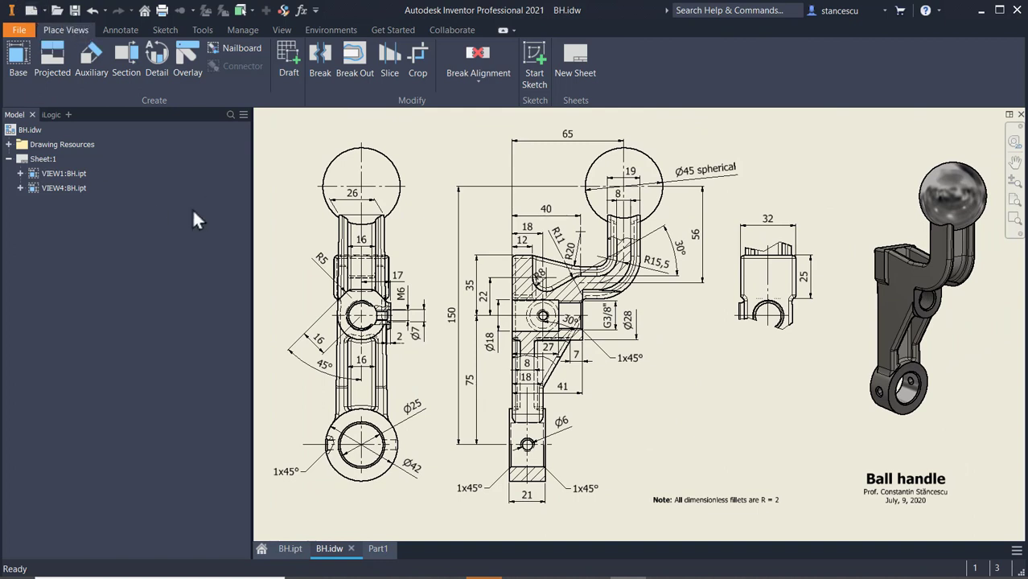
# In Part1, sketch a 28 mm diameter circle on the block's flat left end face, centred on its bottom edge's midpoint.
pyautogui.click(391, 548)
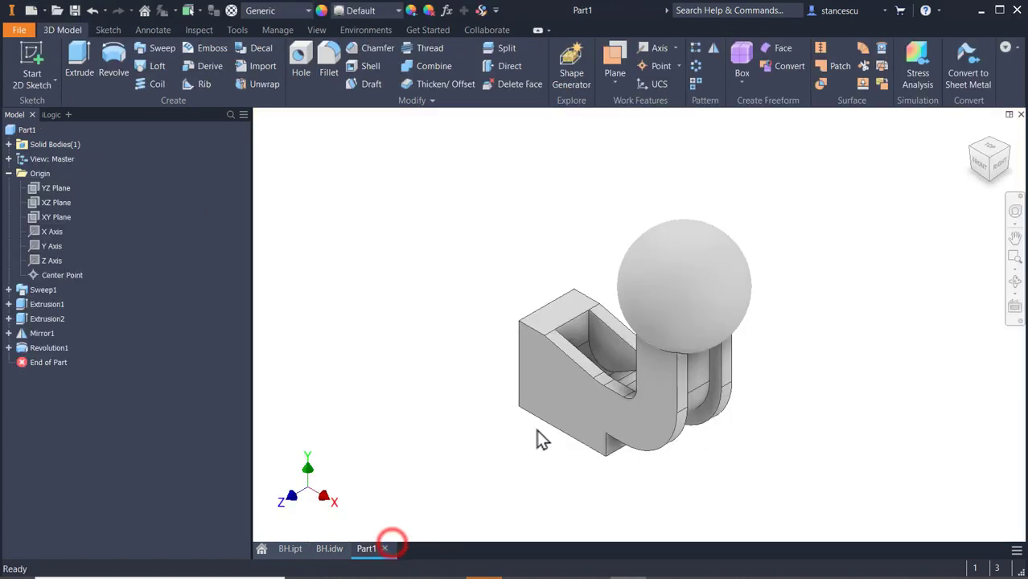
pyautogui.click(975, 152)
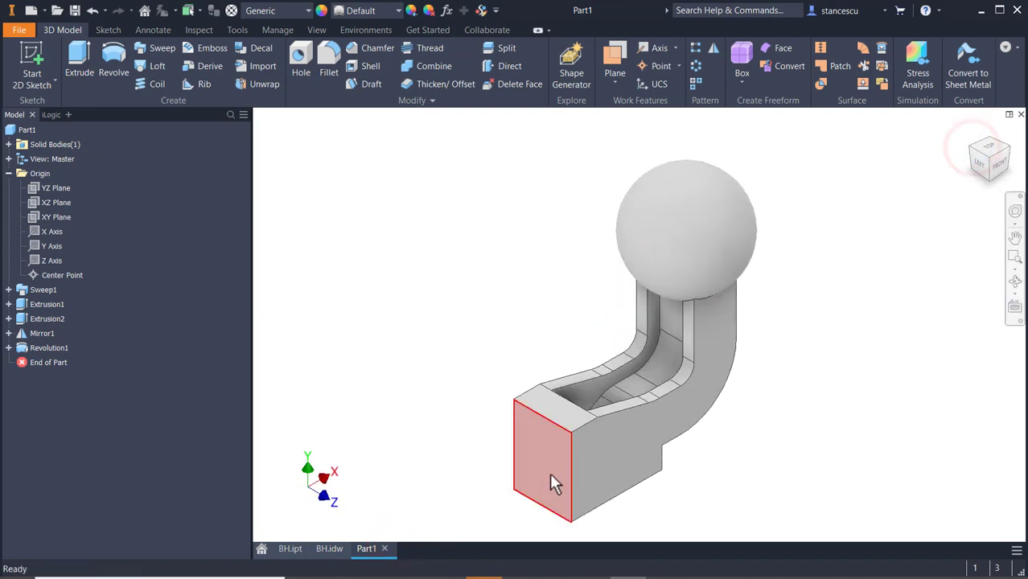
pyautogui.click(551, 472)
pyautogui.click(638, 464)
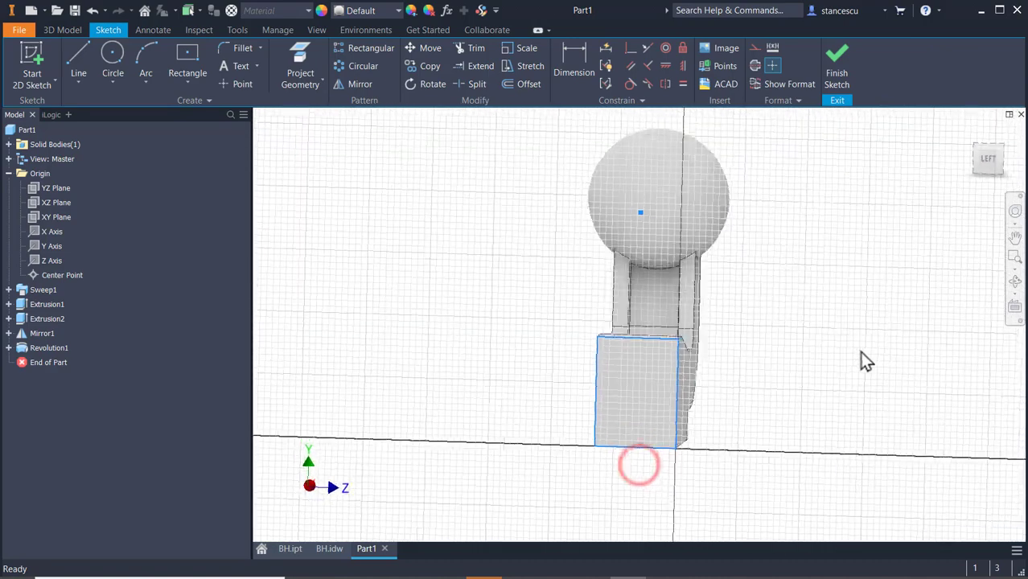
pyautogui.click(104, 72)
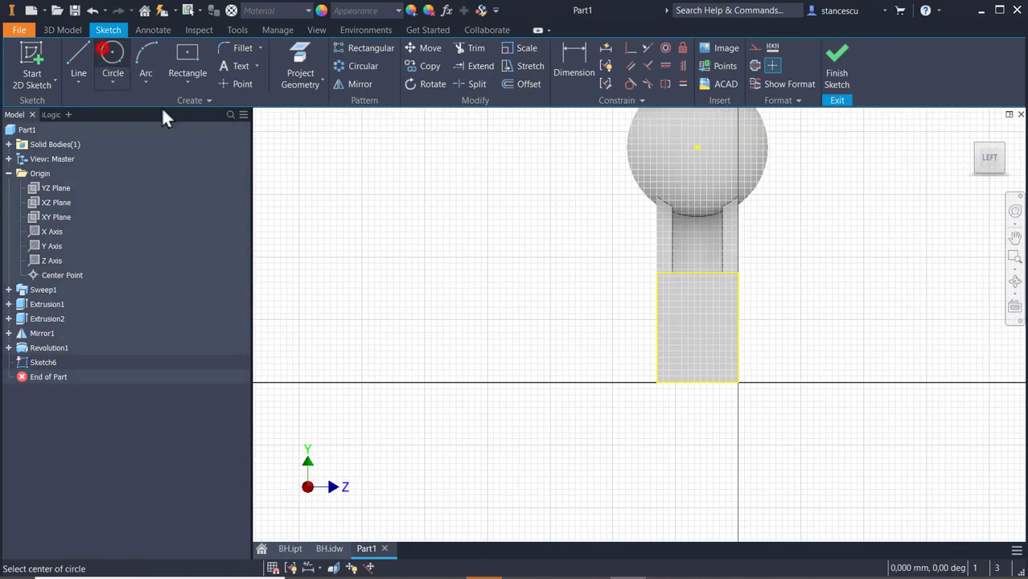
pyautogui.click(697, 383)
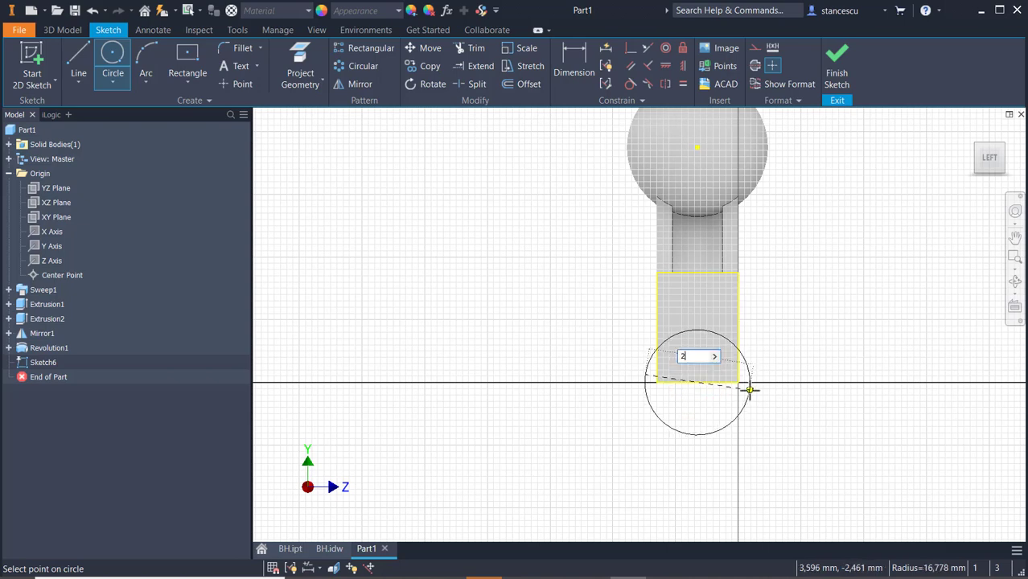
pyautogui.press('Return')
pyautogui.scroll(2, 724, 368)
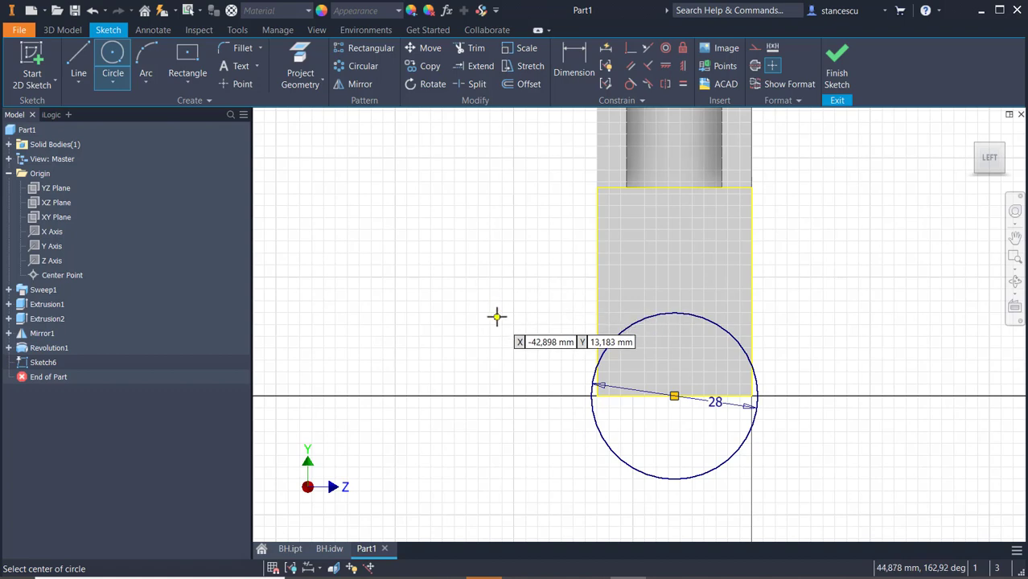
pyautogui.scroll(3, 498, 312)
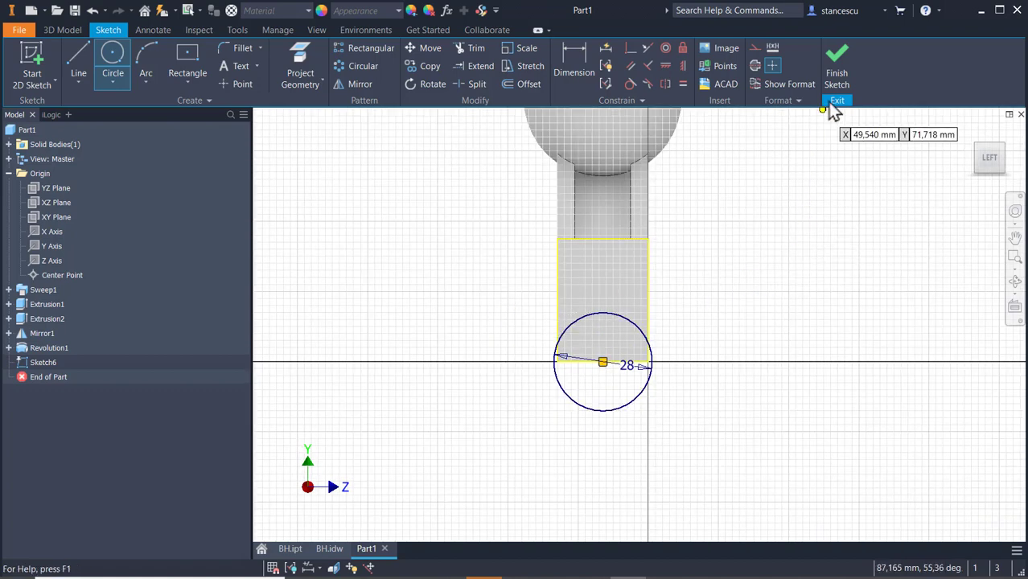
pyautogui.click(838, 80)
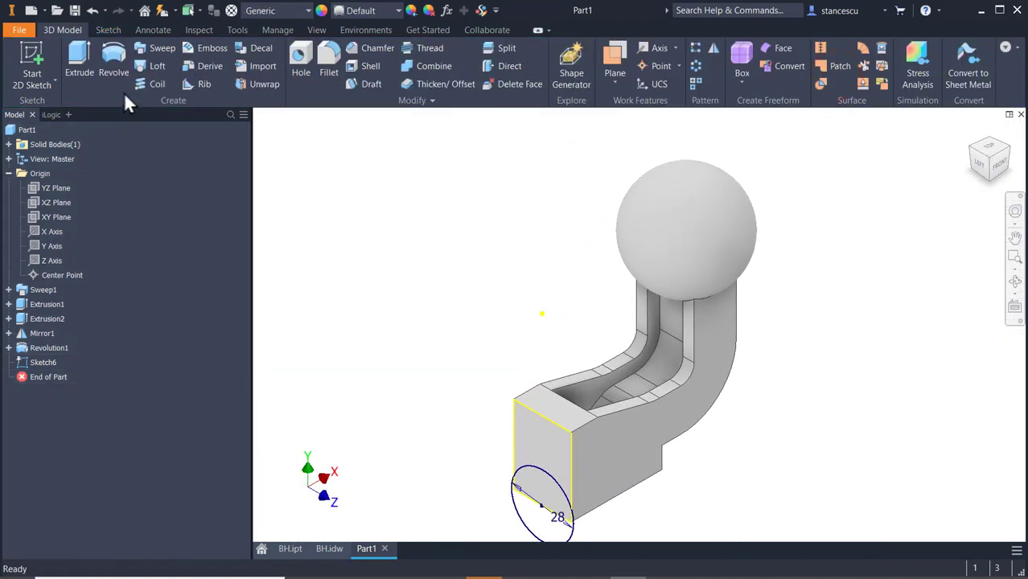
# Extrude the full 28 mm circle 41 mm inward beneath the block in the flipped direction, joined to the body.
pyautogui.click(78, 66)
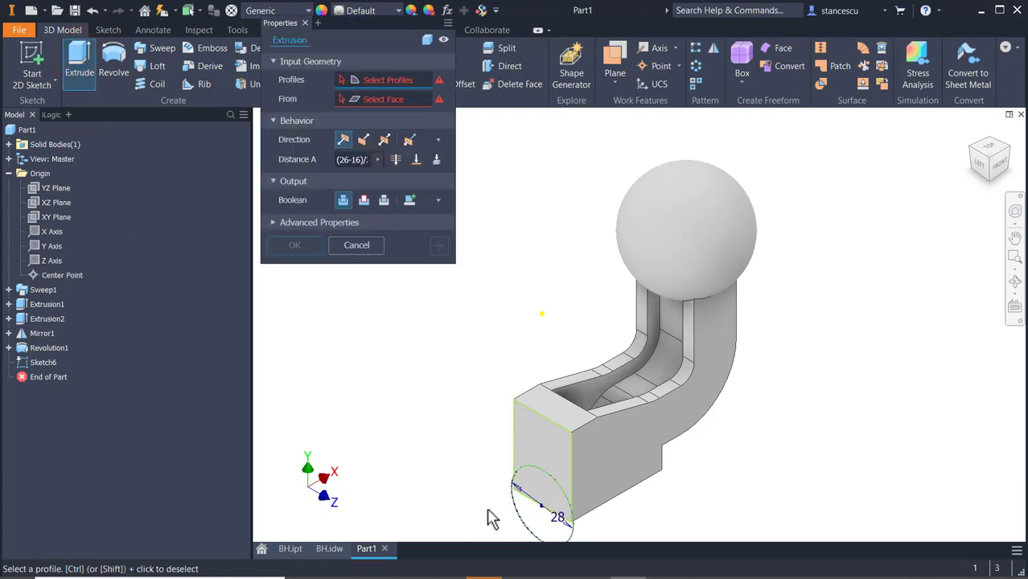
pyautogui.click(521, 528)
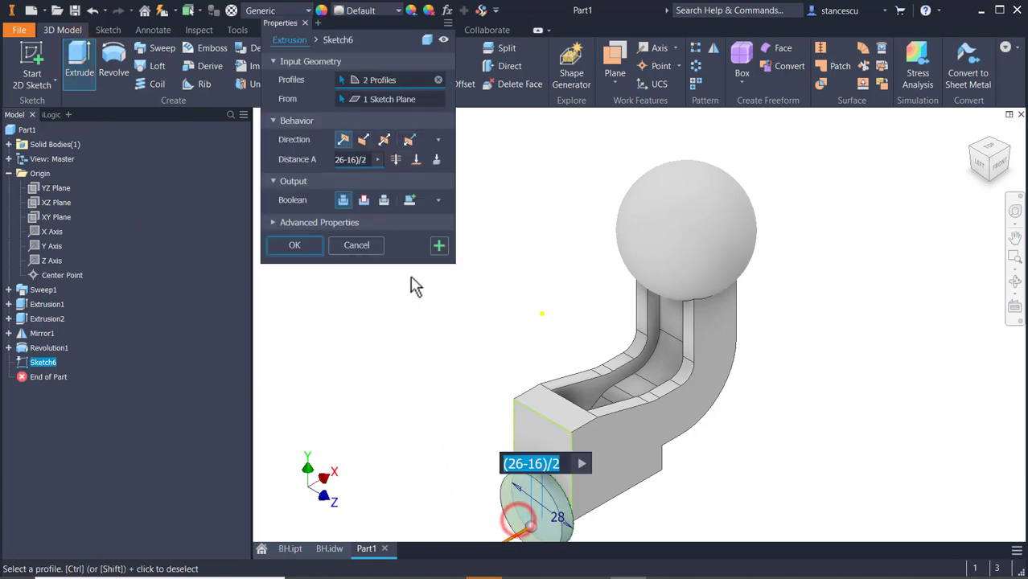
pyautogui.click(362, 139)
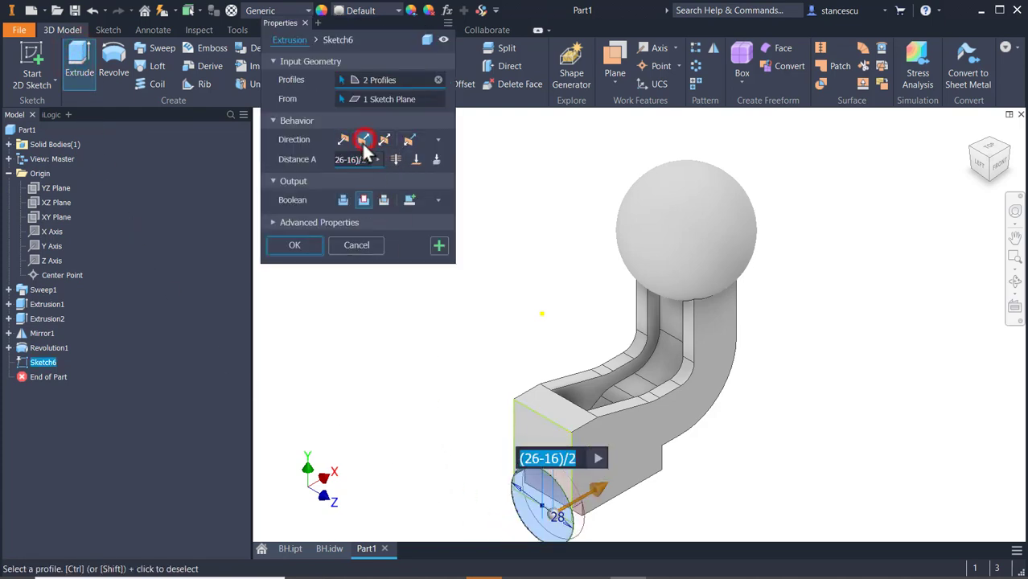
pyautogui.click(344, 201)
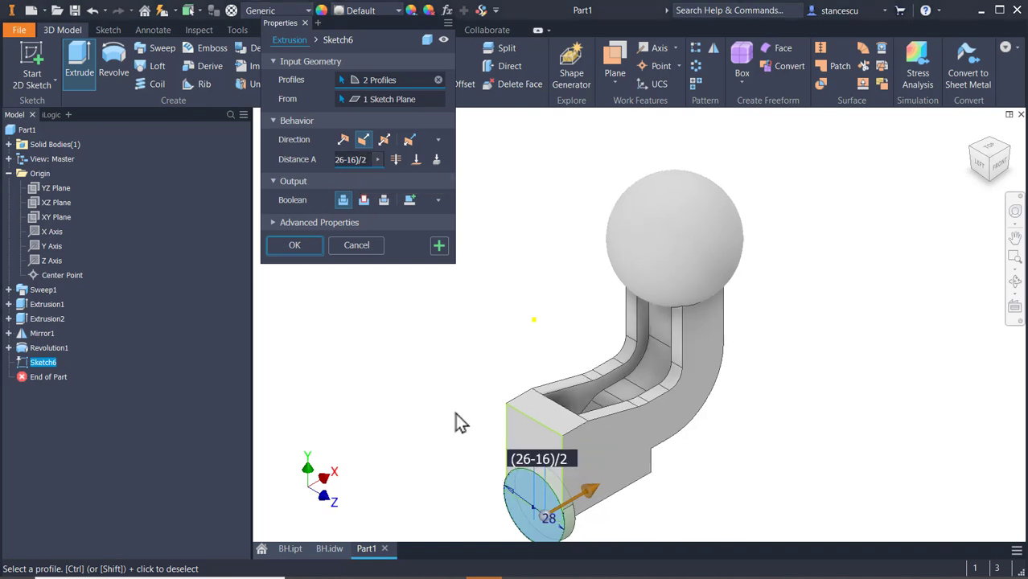
pyautogui.click(508, 463)
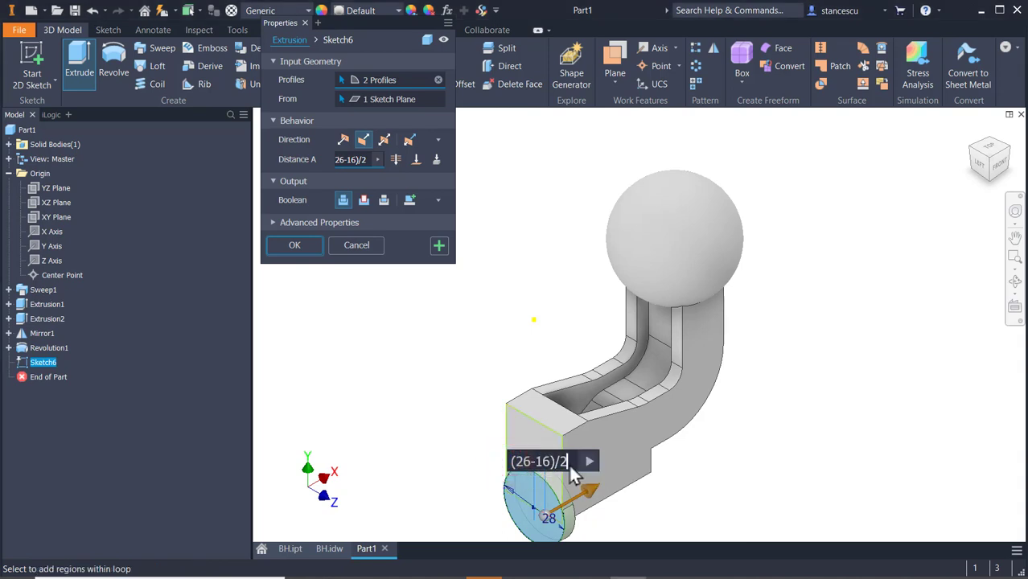
pyautogui.click(508, 463)
pyautogui.hotkey('ctrl', 'a')
pyautogui.write('4')
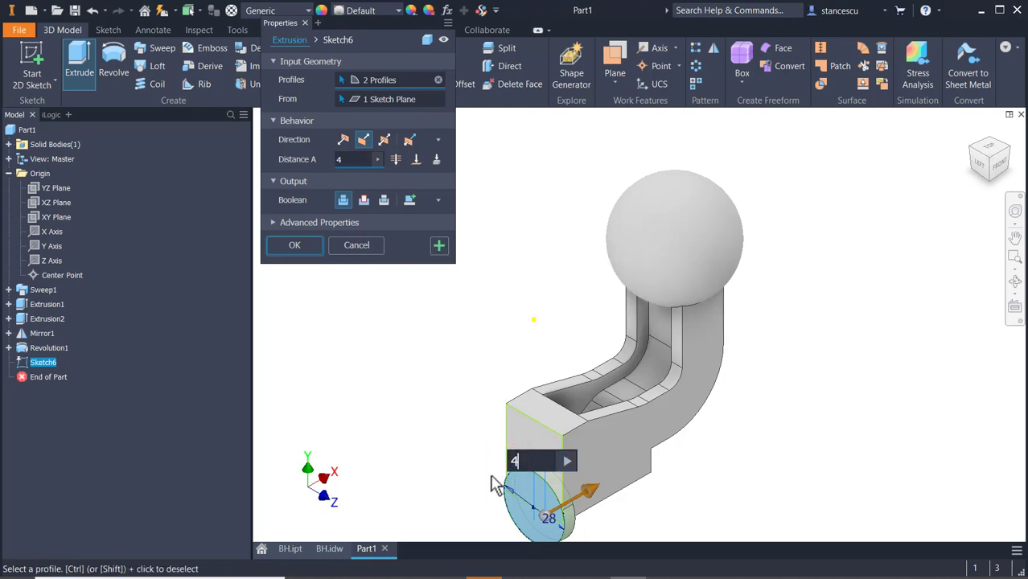
pyautogui.write('1')
pyautogui.press('Return')
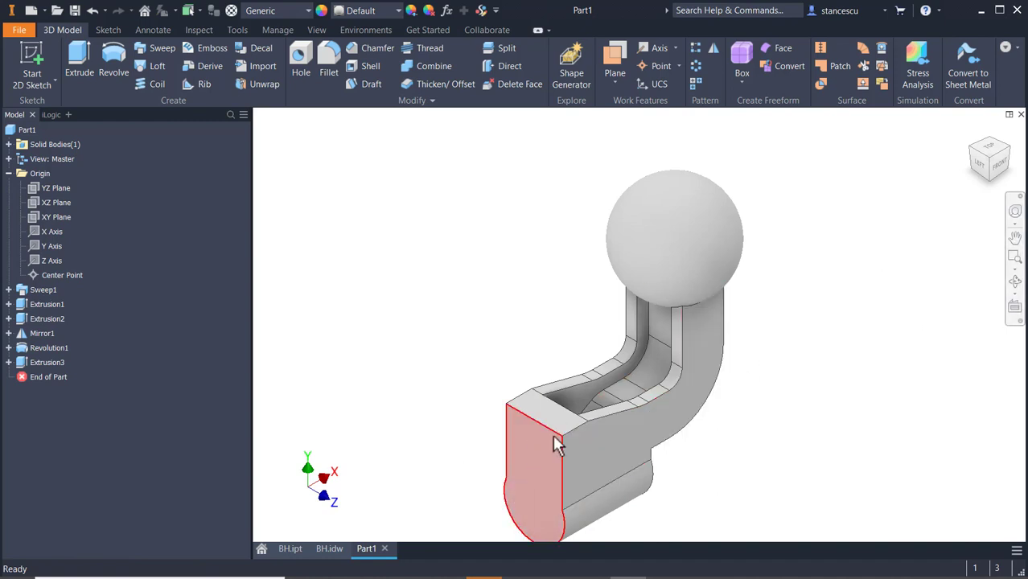
# Create a work plane offset outward from the hub's flat left end face, basing the distance on the difference (21-18).
pyautogui.moveTo(558, 443); pyautogui.dragTo(638, 344, button='middle')
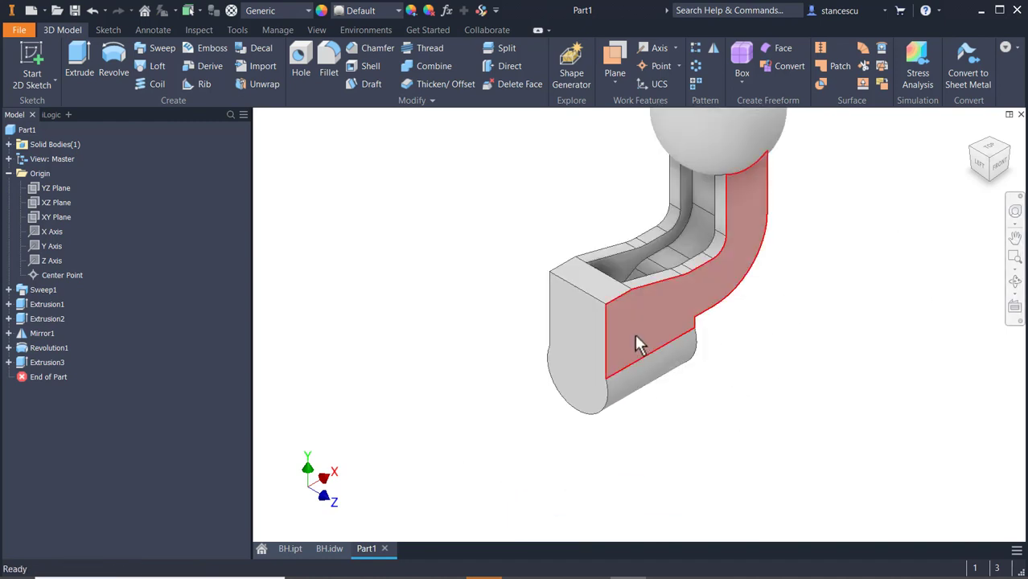
pyautogui.click(618, 58)
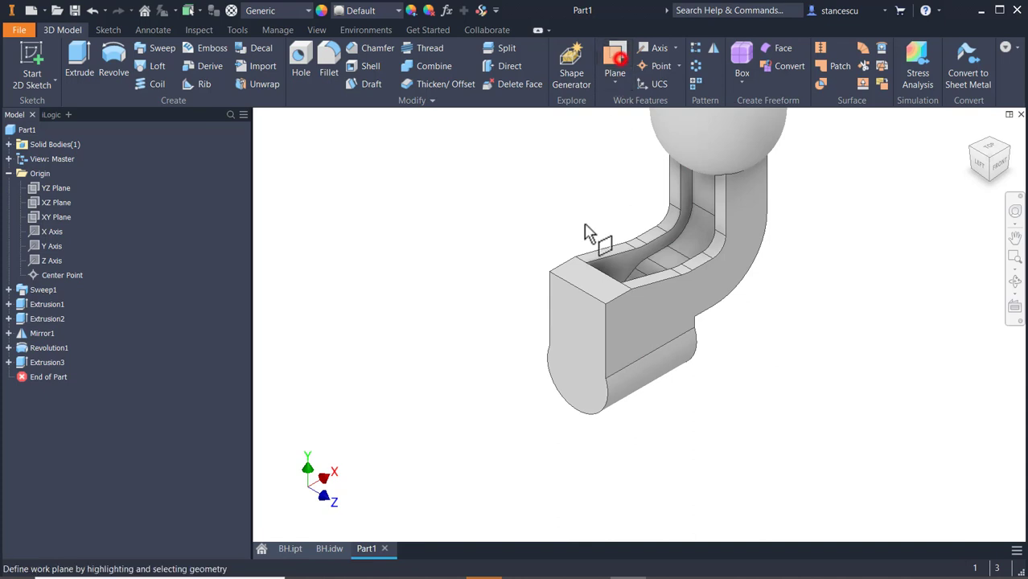
pyautogui.click(589, 326)
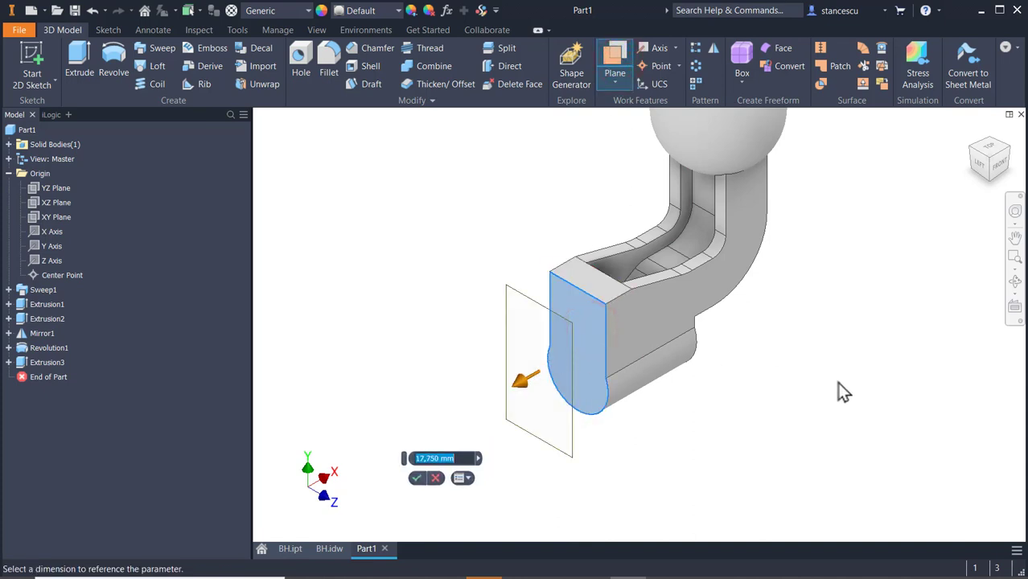
pyautogui.press('BackSpace')
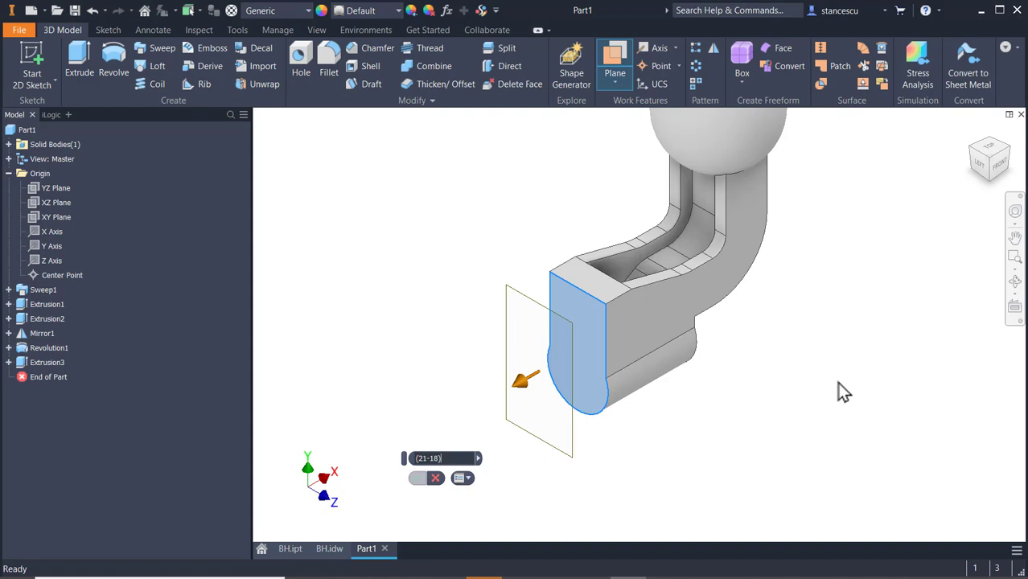
pyautogui.press('Return')
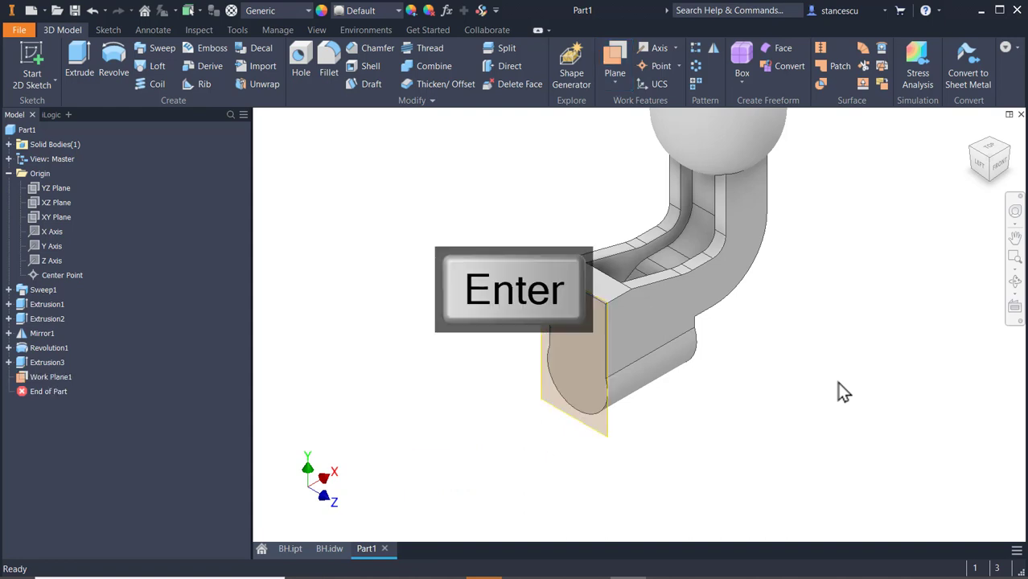
# Start a sketch on the new work plane and draw a 42 mm diameter circle below the hub.
pyautogui.click(599, 434)
pyautogui.click(631, 425)
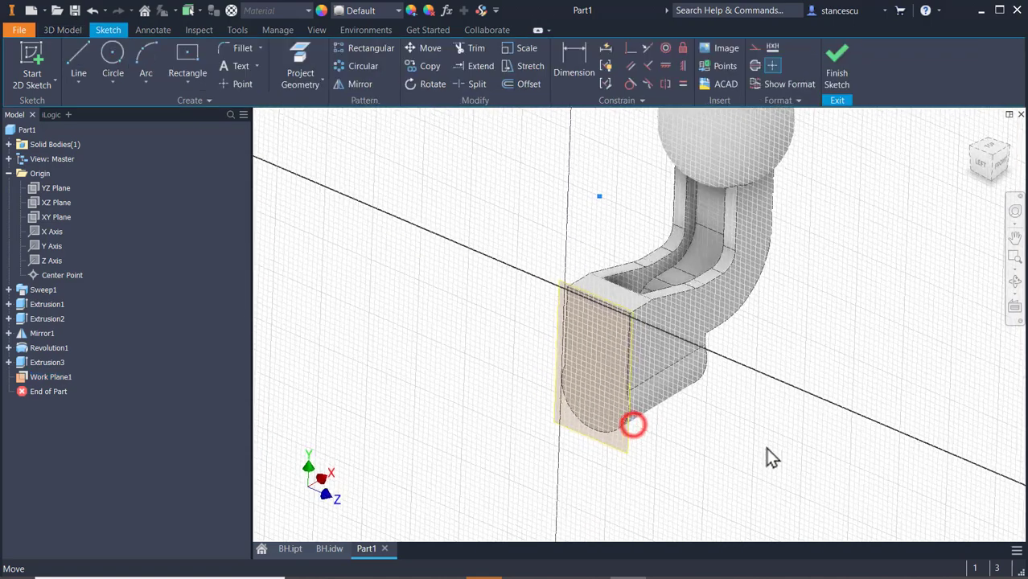
pyautogui.moveTo(814, 451); pyautogui.dragTo(813, 220, button='middle')
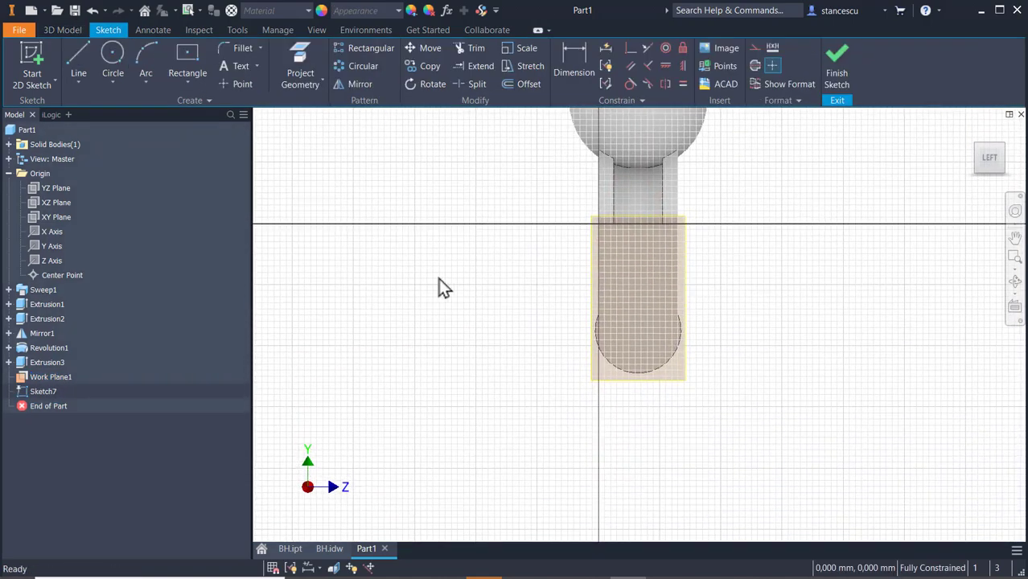
pyautogui.click(120, 54)
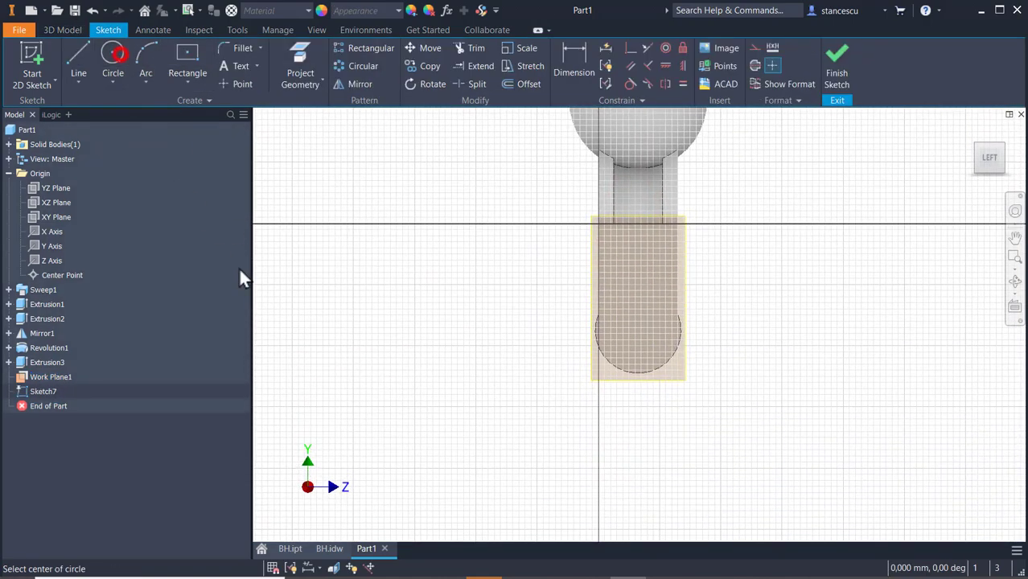
pyautogui.click(660, 470)
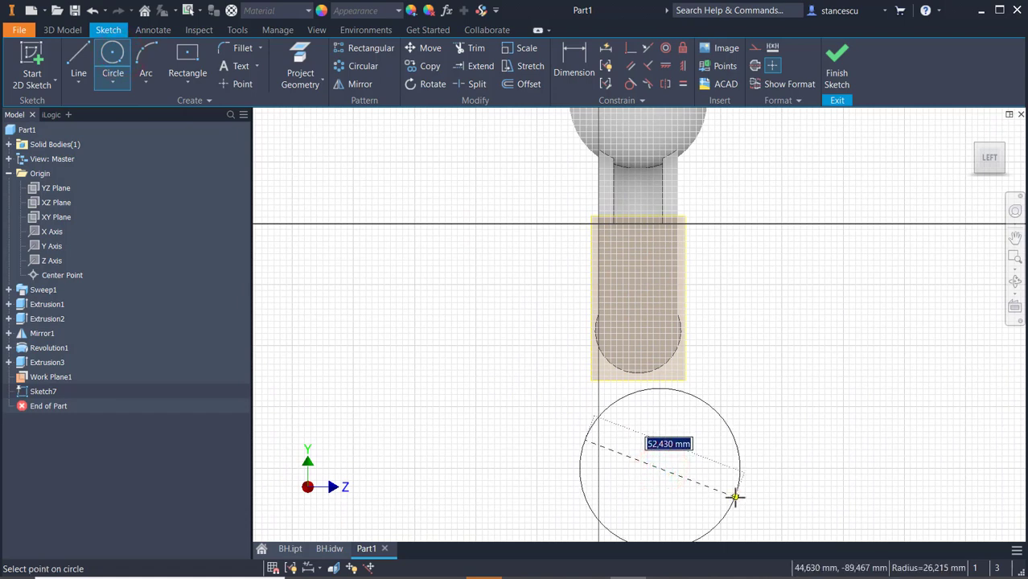
pyautogui.write('42')
pyautogui.press('Return')
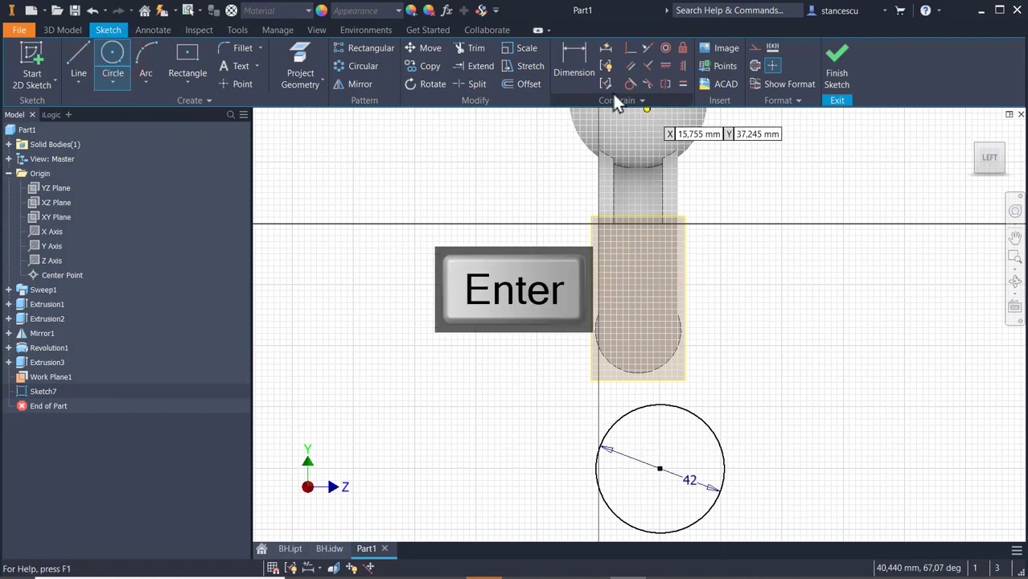
# Constrain the 42 mm circle's centre to align vertically with the projected centre point of the ball.
pyautogui.scroll(-3, 688, 242)
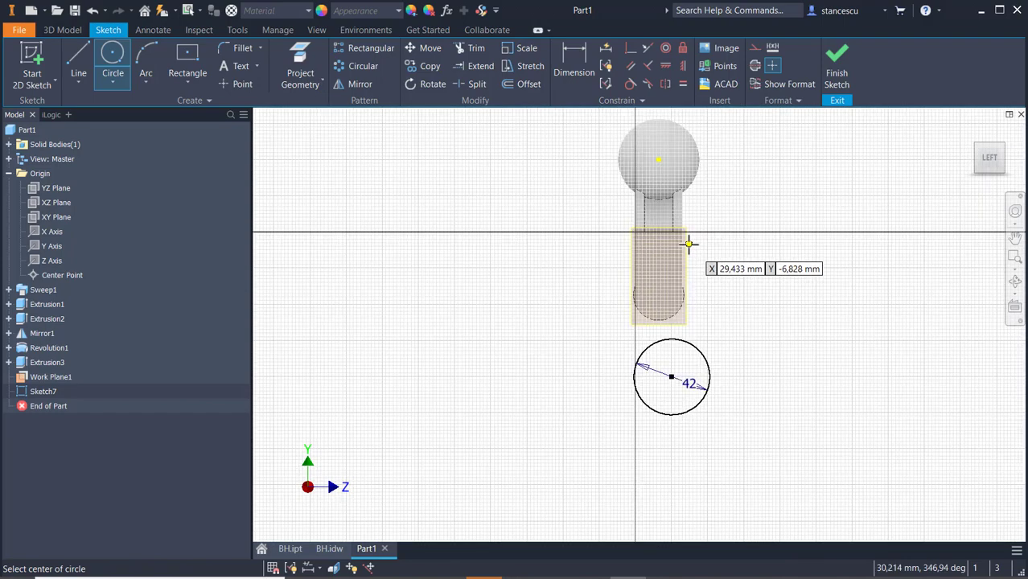
pyautogui.click(681, 68)
pyautogui.click(658, 159)
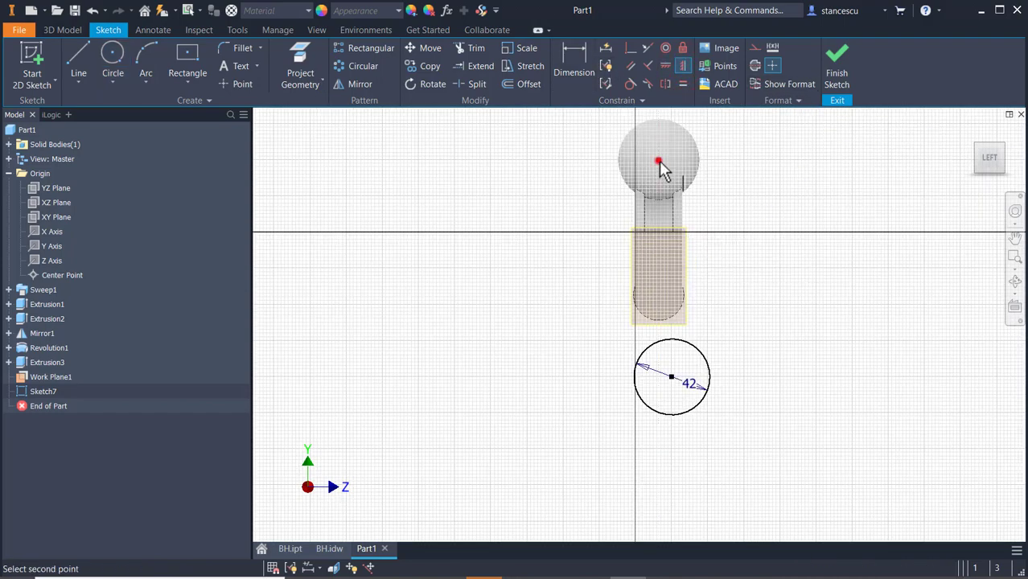
pyautogui.click(671, 376)
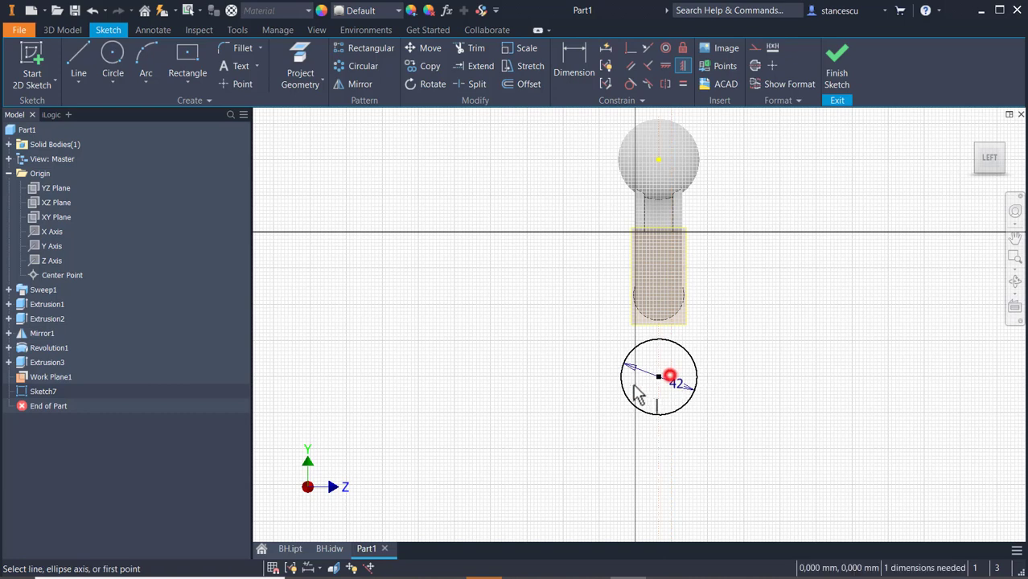
# Dimension the vertical distance between the ball's centre and the 42 mm circle's centre as 150 mm.
pyautogui.click(574, 56)
pyautogui.click(659, 159)
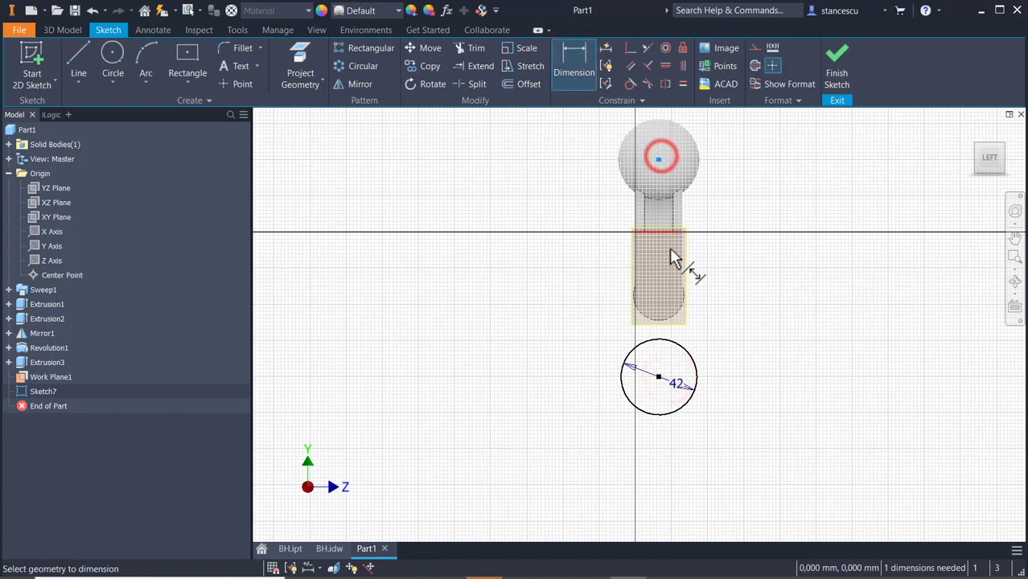
pyautogui.click(658, 378)
pyautogui.click(558, 276)
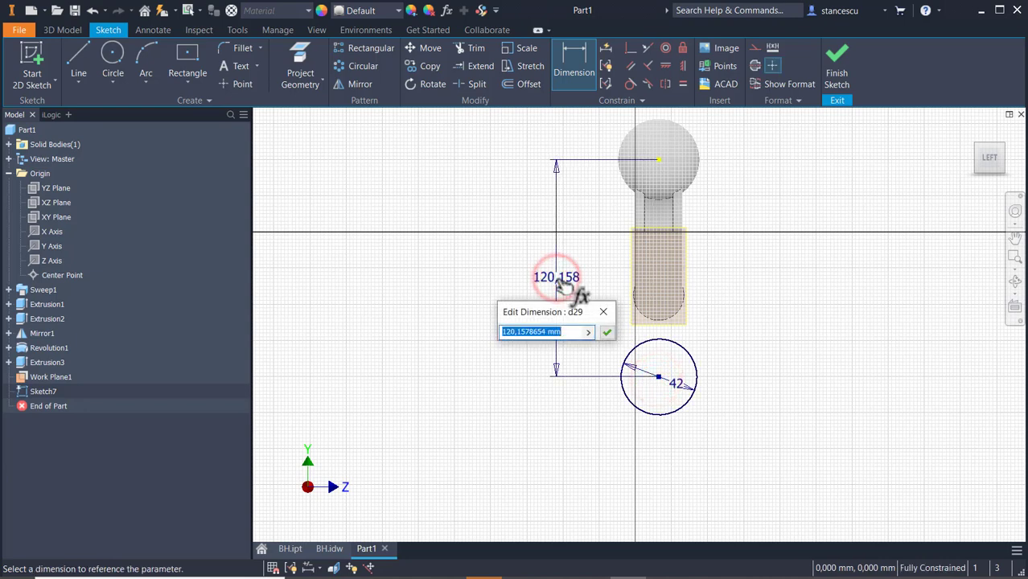
pyautogui.write('1')
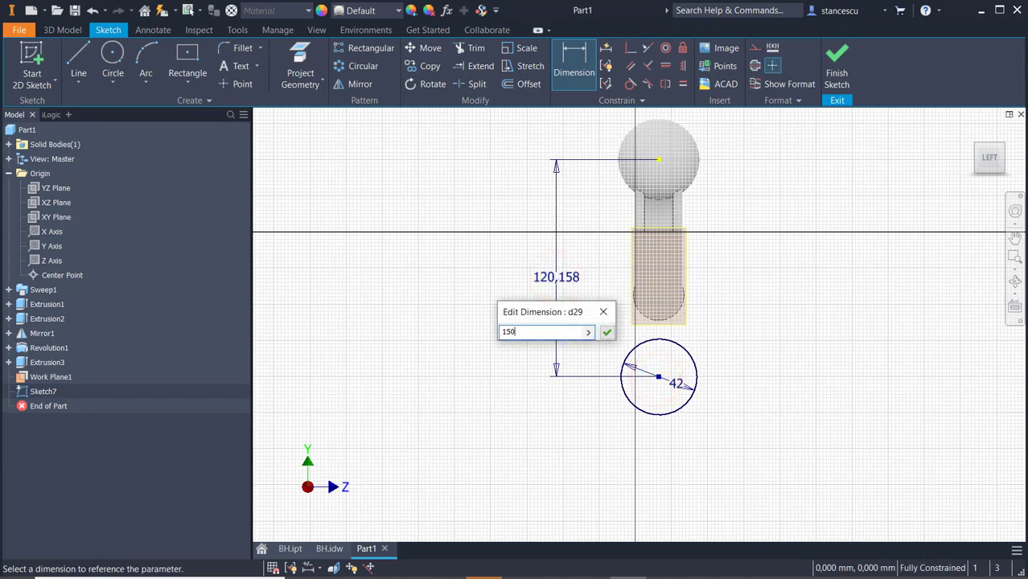
pyautogui.write('50')
pyautogui.press('Return')
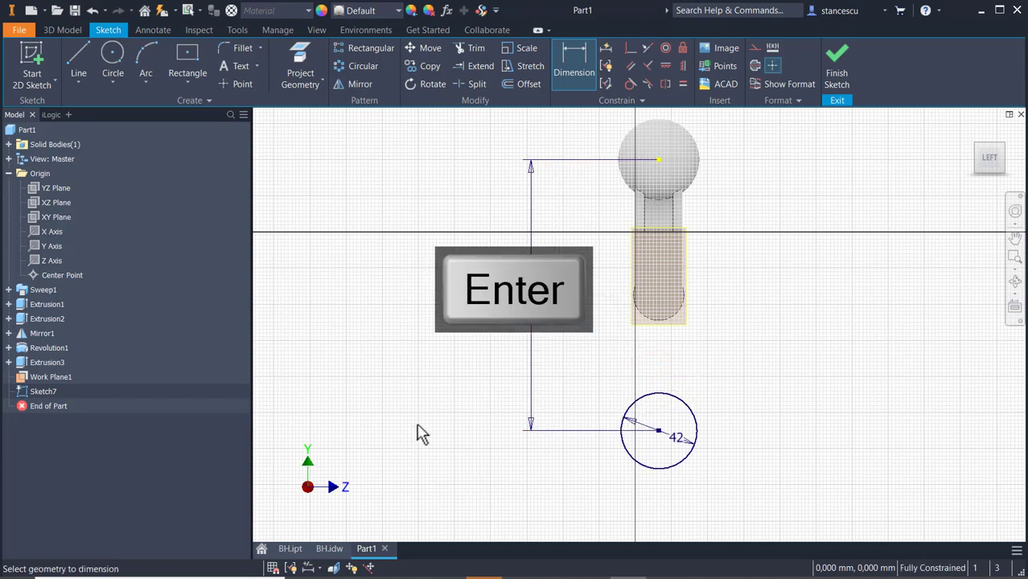
# Check the ball handle drawing, finish the sketch, and extrude the 42 mm circle 21 mm in the flipped direction.
pyautogui.click(323, 549)
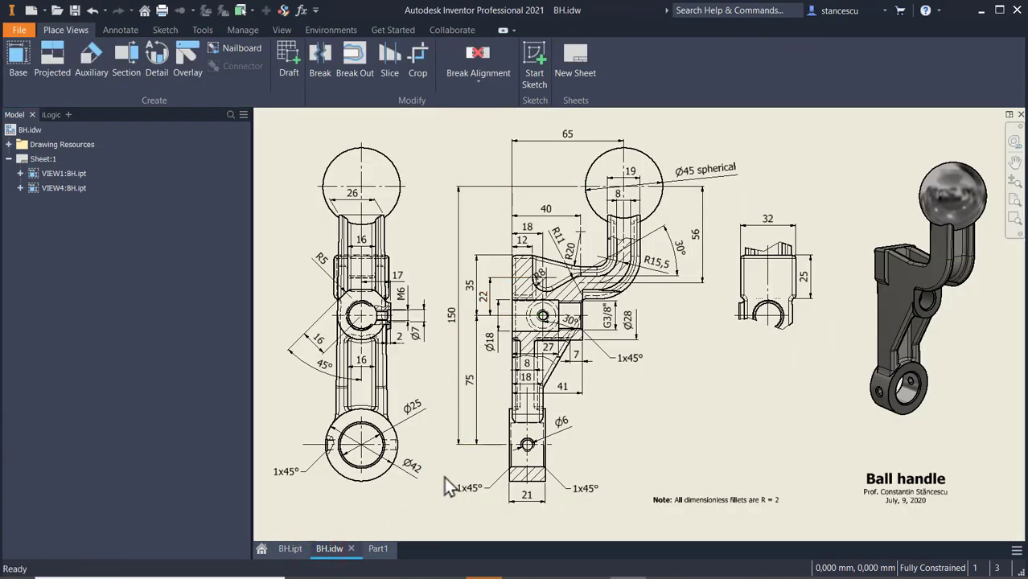
pyautogui.click(378, 548)
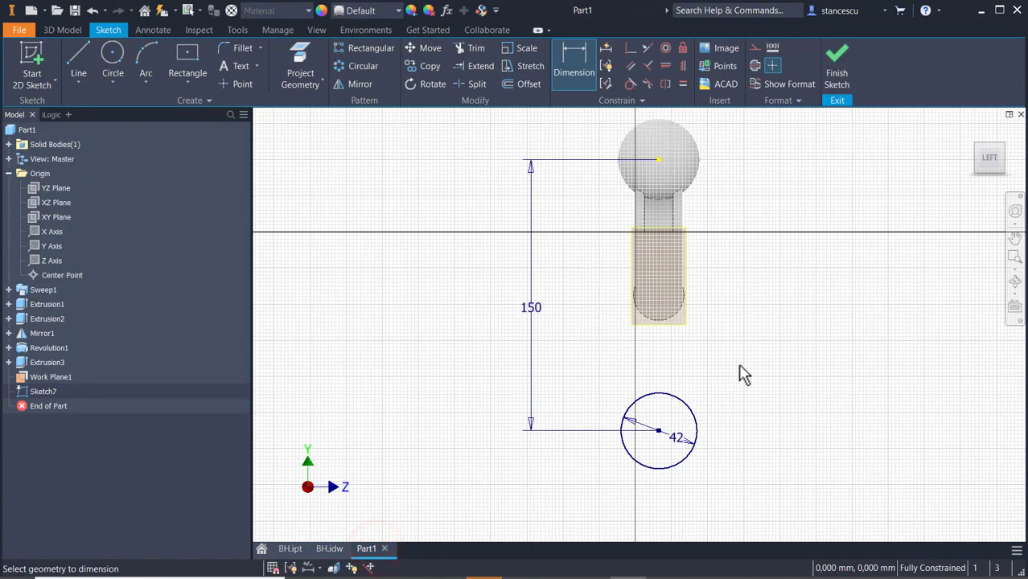
pyautogui.click(839, 58)
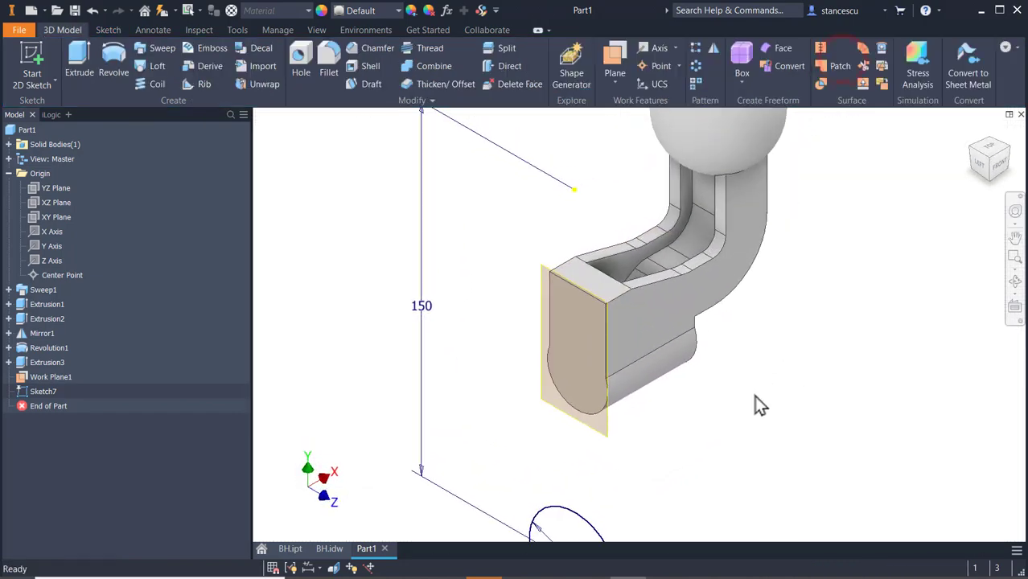
pyautogui.click(81, 58)
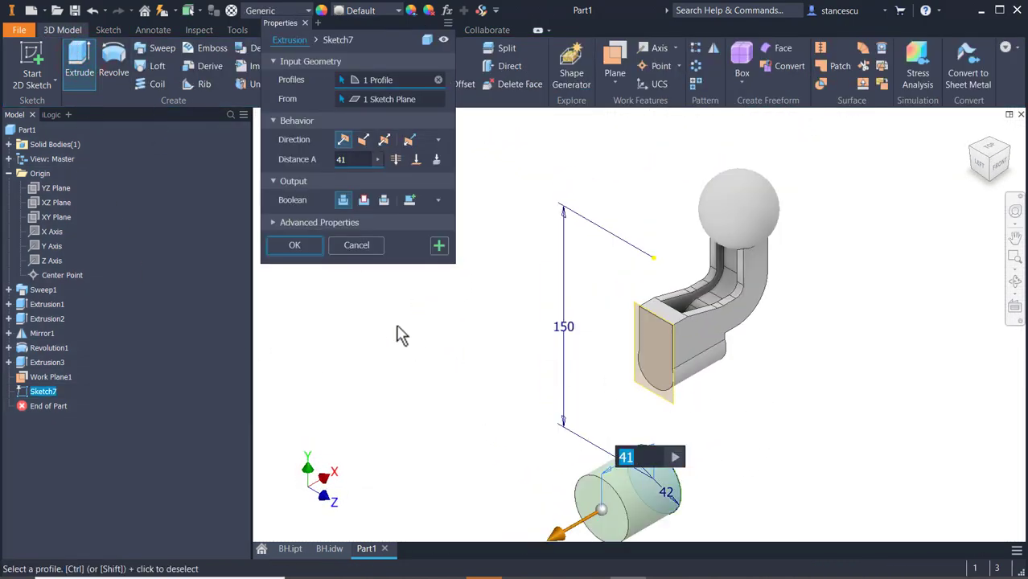
pyautogui.click(364, 142)
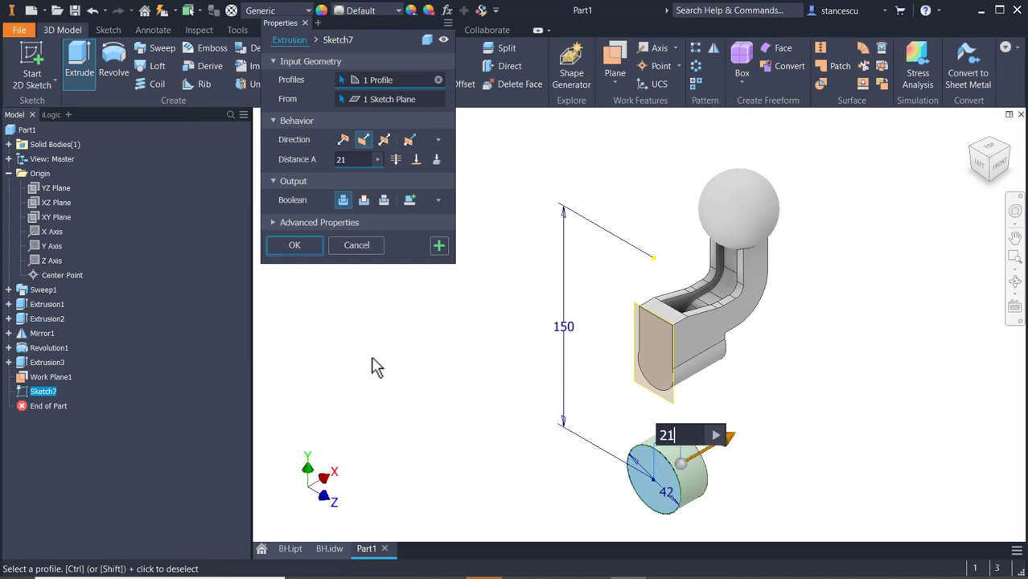
pyautogui.click(295, 246)
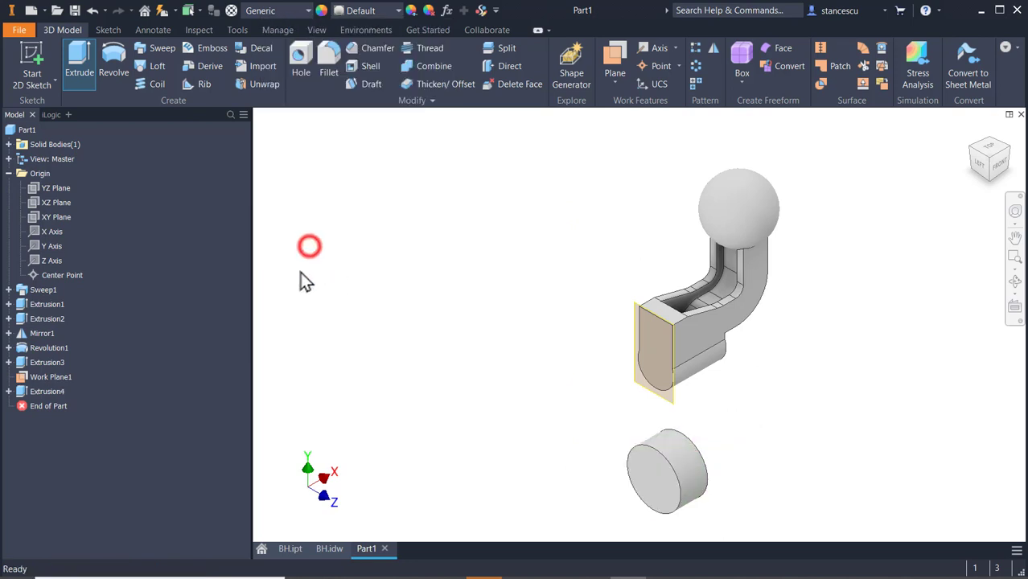
# Restore the home view and hide the work plane at the flat end of the arm.
pyautogui.press('F6')
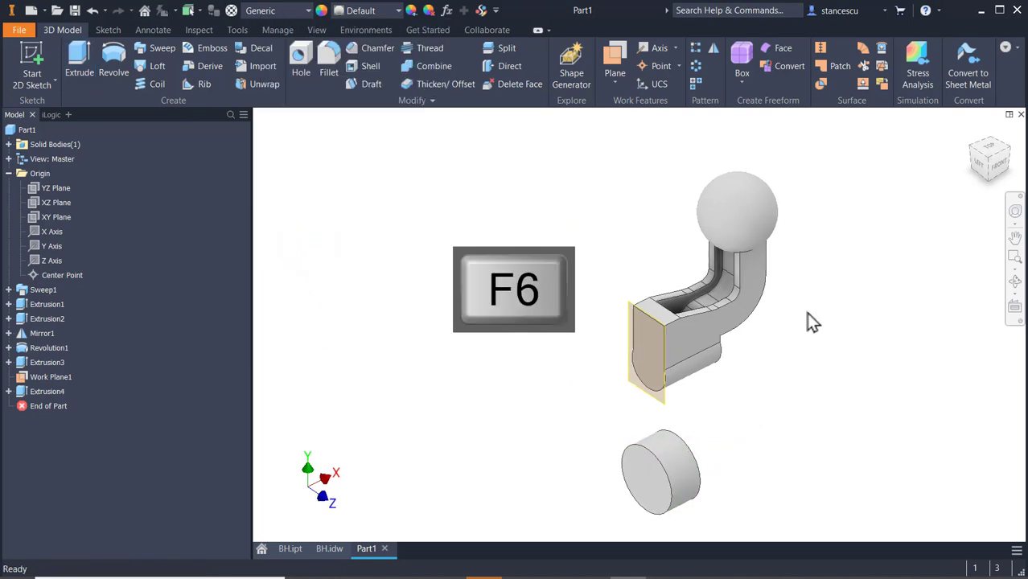
pyautogui.click(561, 305)
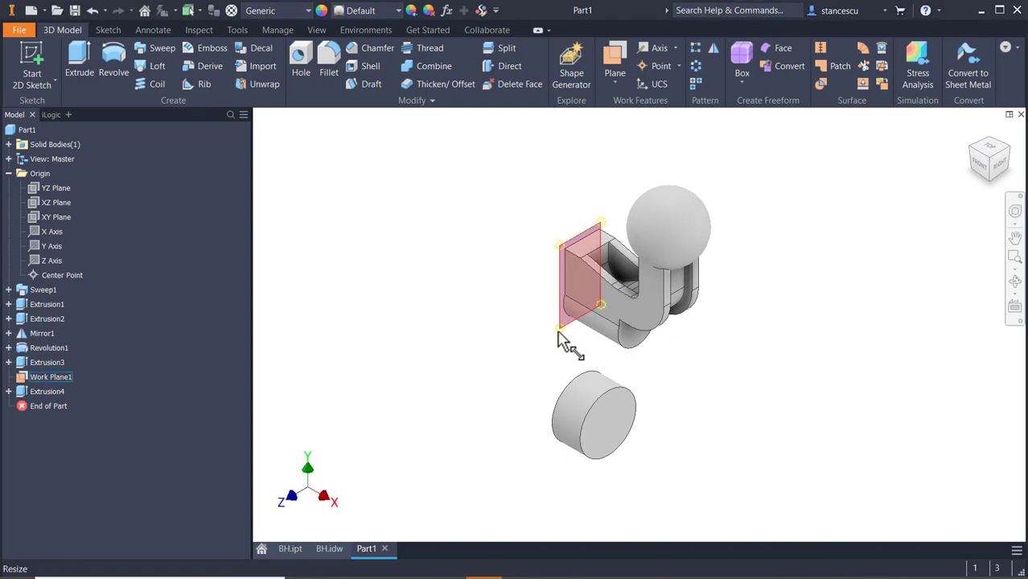
pyautogui.rightClick(560, 337)
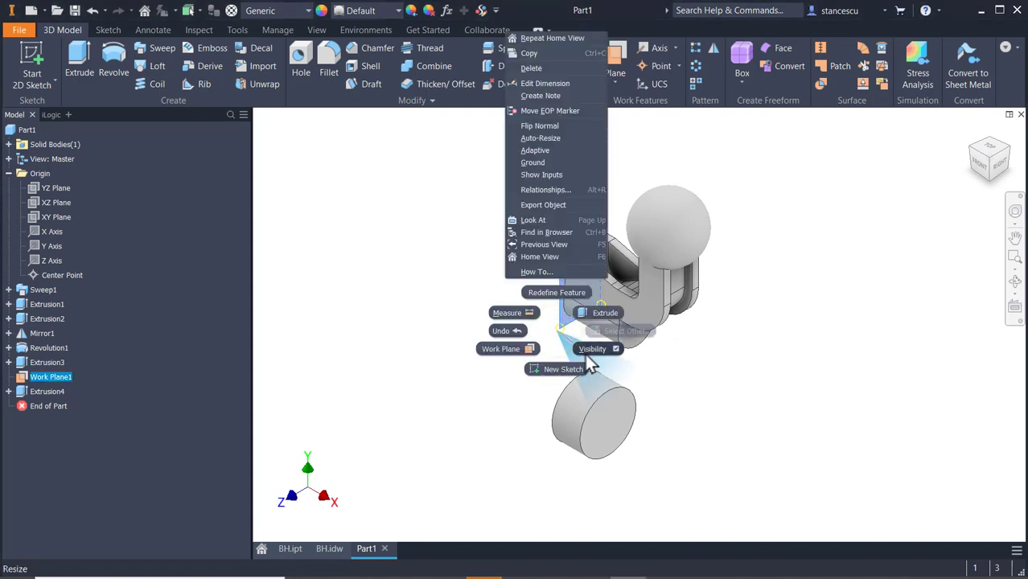
pyautogui.click(586, 352)
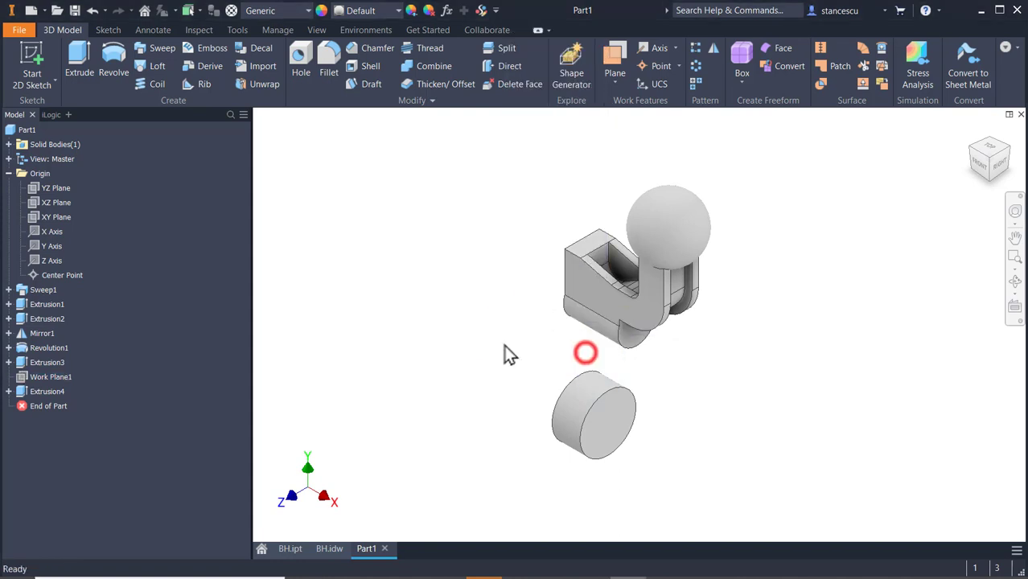
# Start a new 2D sketch on the origin XY plane.
pyautogui.click(48, 218)
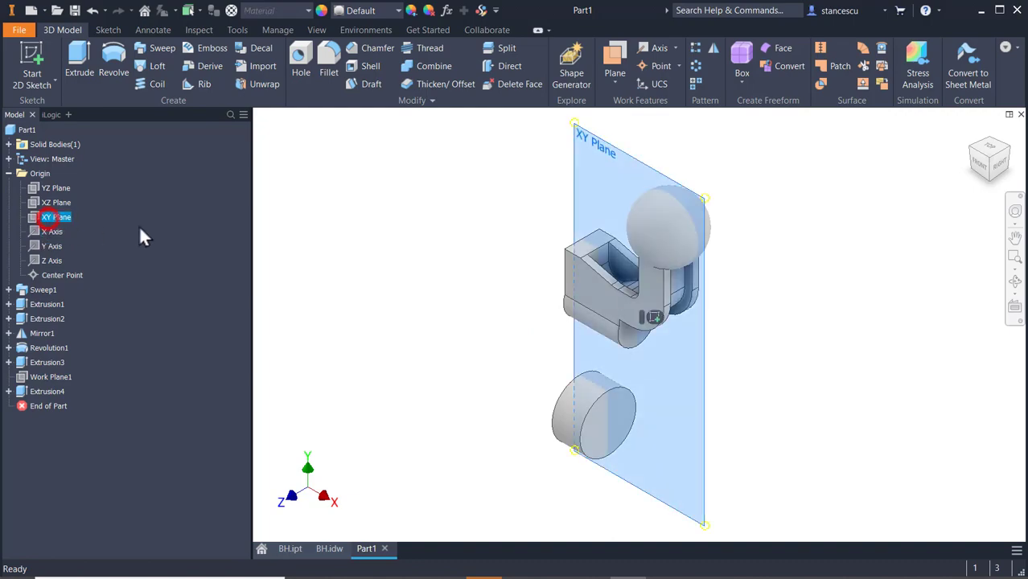
pyautogui.click(650, 313)
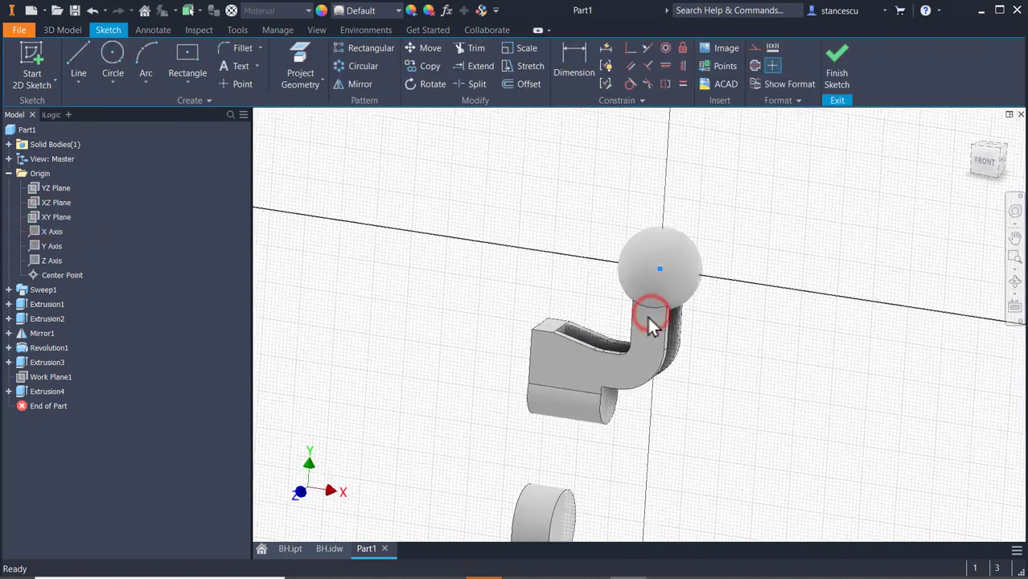
pyautogui.moveTo(563, 326); pyautogui.dragTo(610, 185, button='middle')
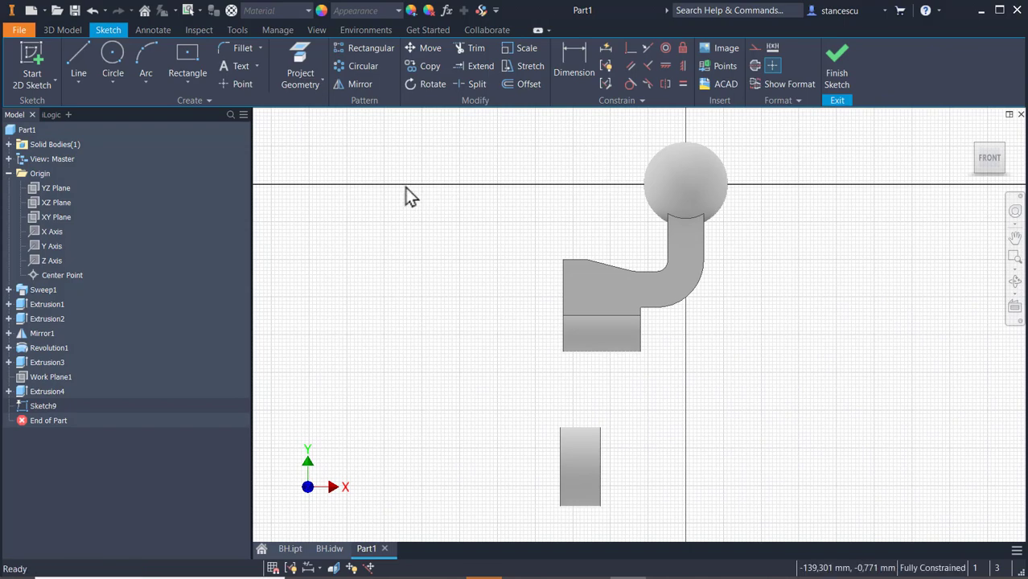
# Project the arm block's lower horizontal edge line into the sketch and slice the graphics at the sketch plane.
pyautogui.click(298, 50)
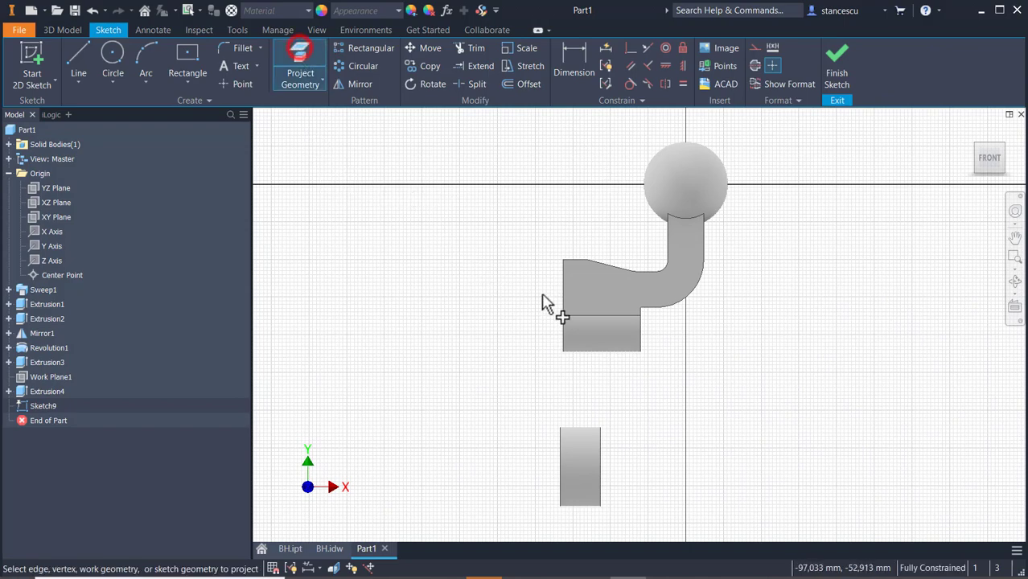
pyautogui.click(591, 316)
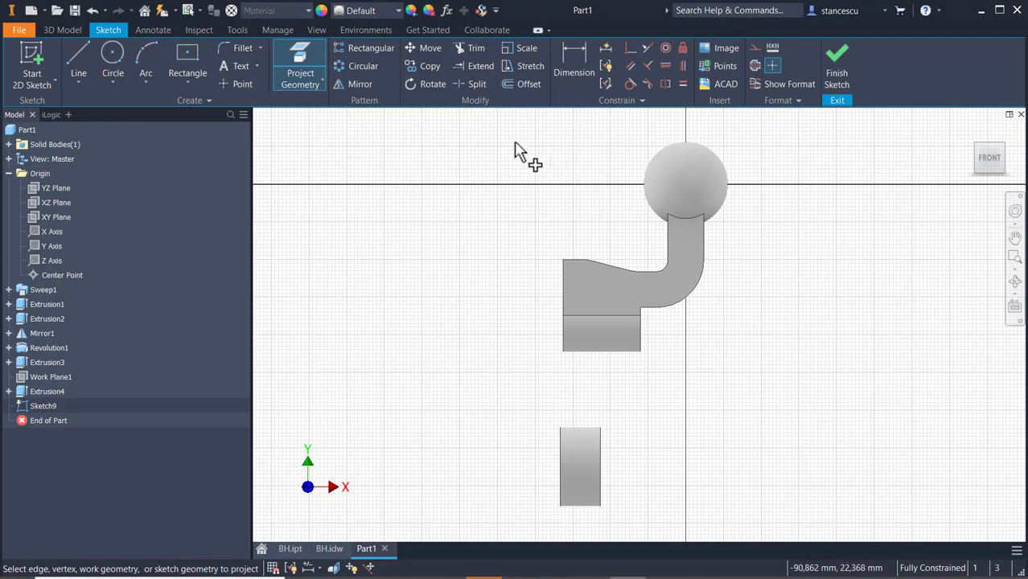
pyautogui.press('F7')
pyautogui.moveTo(409, 360); pyautogui.dragTo(437, 269, button='middle')
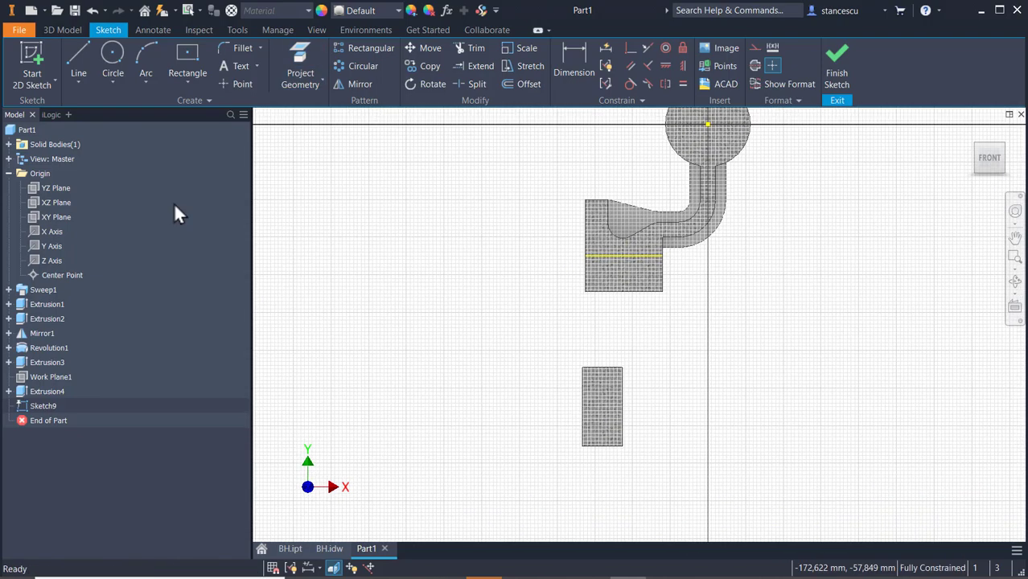
pyautogui.click(79, 57)
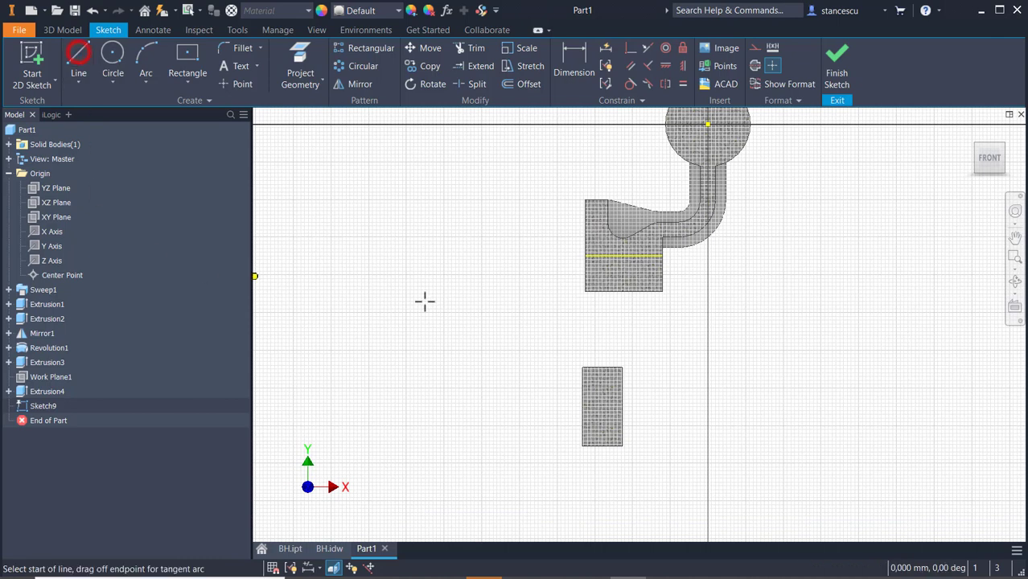
pyautogui.click(585, 257)
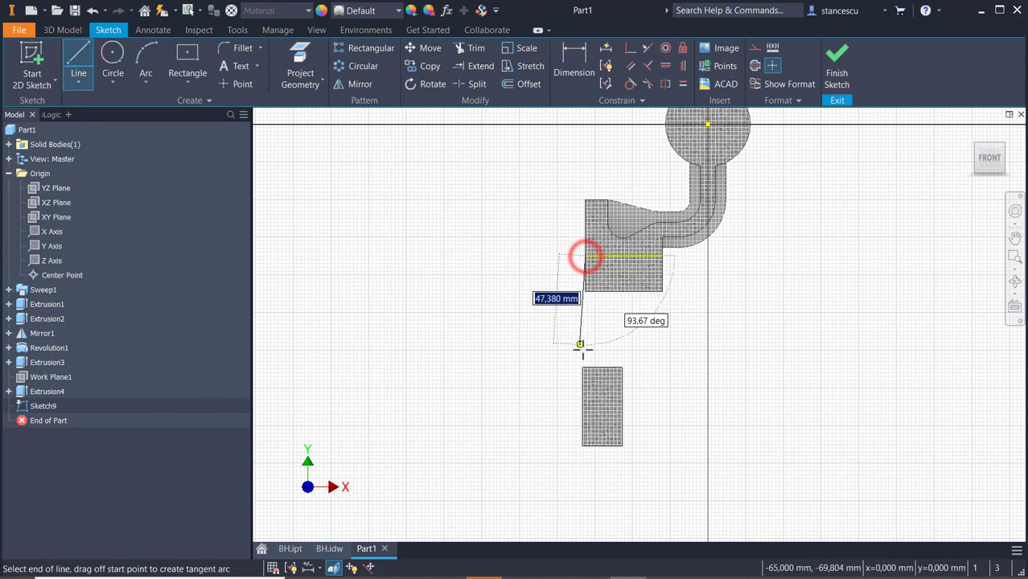
pyautogui.click(583, 410)
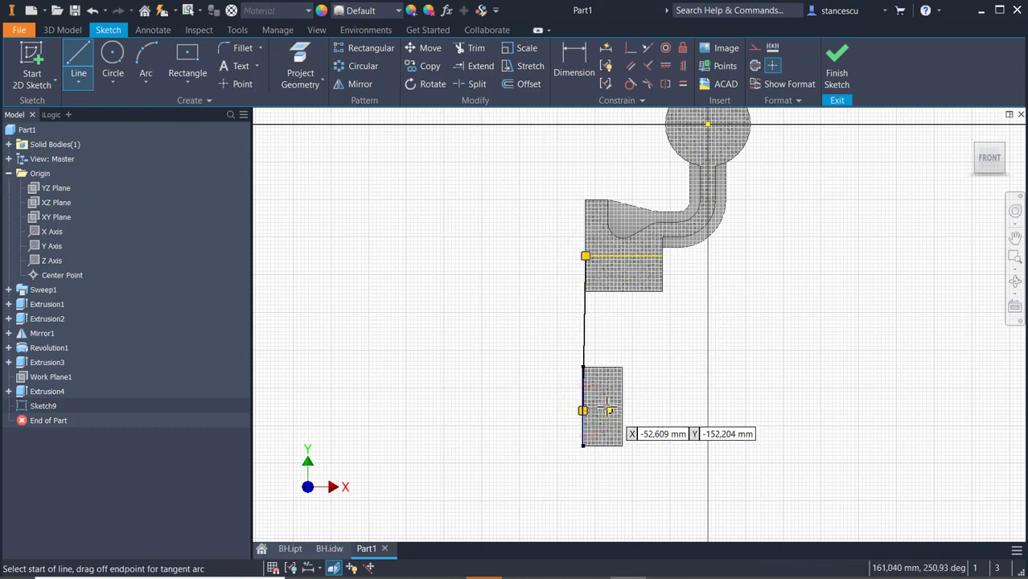
pyautogui.hotkey('ctrl', 'z')
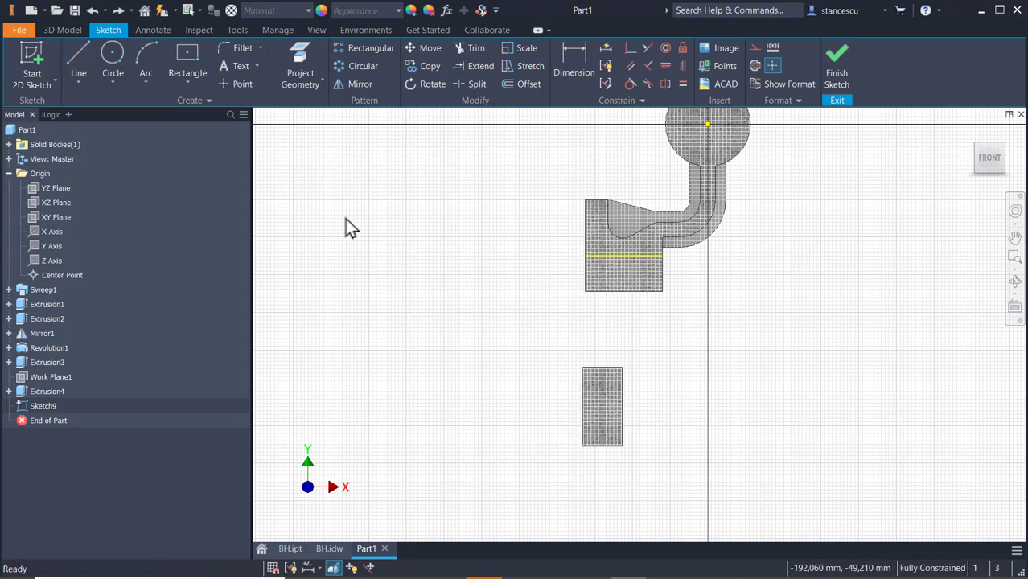
# Sketch connected lines from the projected edge's left end: vertically down into the disc, about 17 mm right, and about 33 mm up.
pyautogui.click(76, 66)
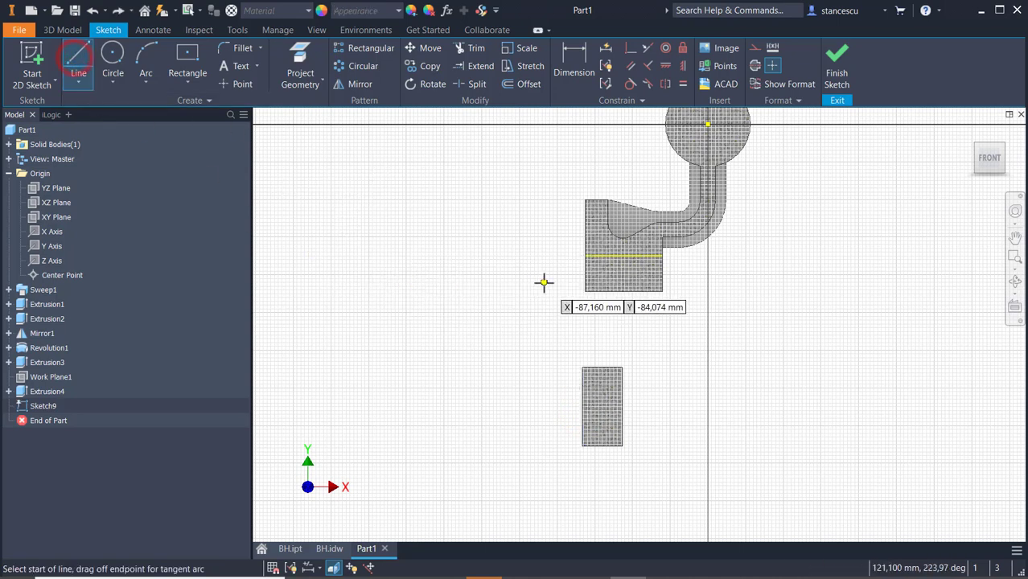
pyautogui.click(585, 256)
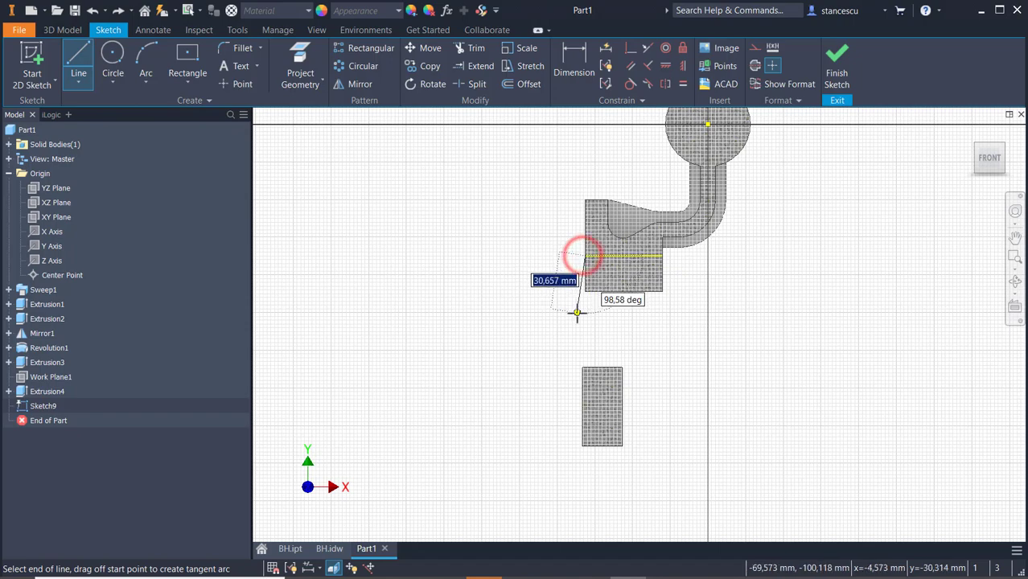
pyautogui.scroll(3, 576, 313)
pyautogui.click(585, 411)
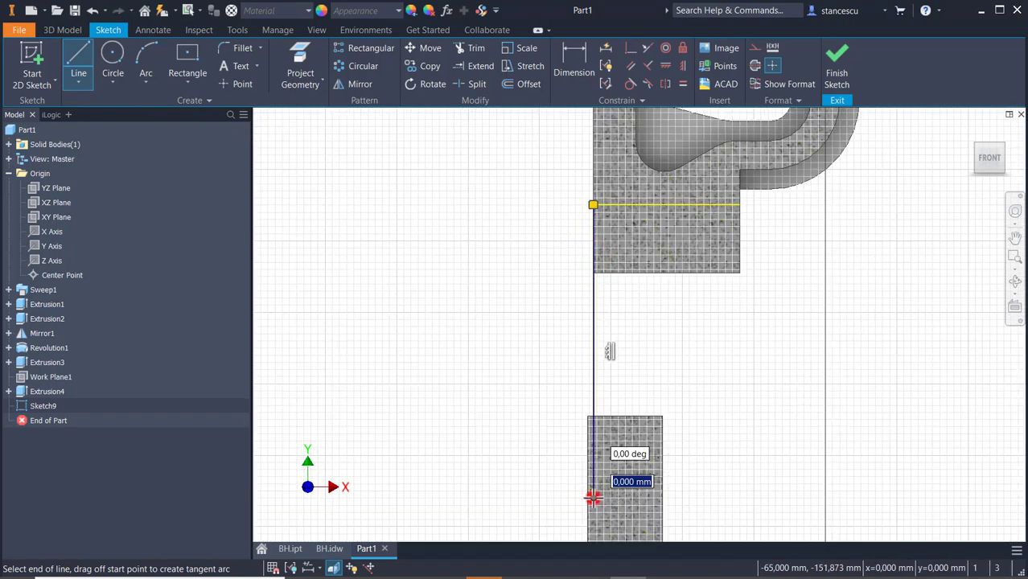
pyautogui.click(653, 498)
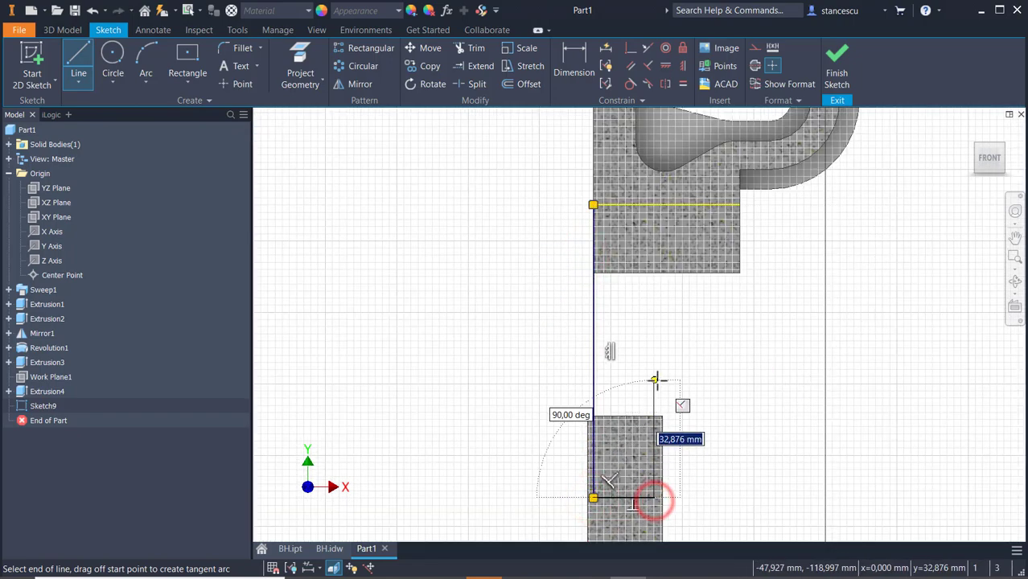
pyautogui.click(654, 382)
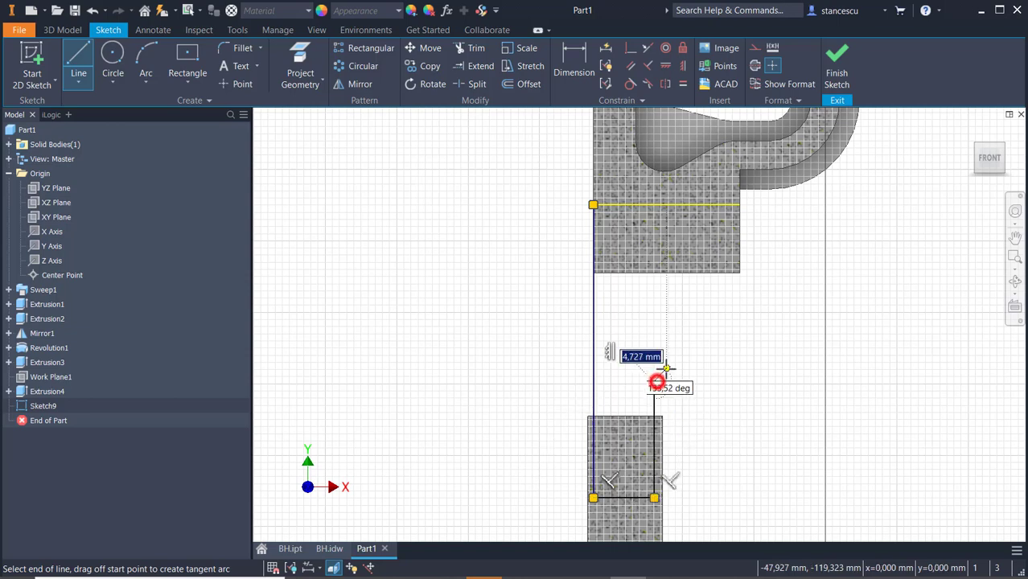
# Close the profile with a sloped line to the block's right edge and a short vertical to the projected edge, and disable the save reminder.
pyautogui.doubleClick(739, 250)
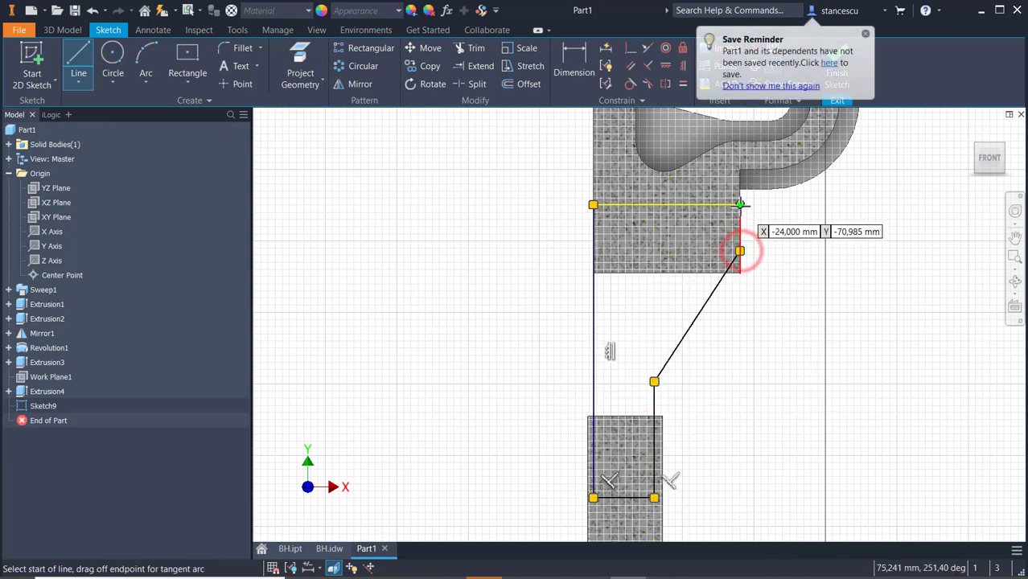
pyautogui.click(739, 205)
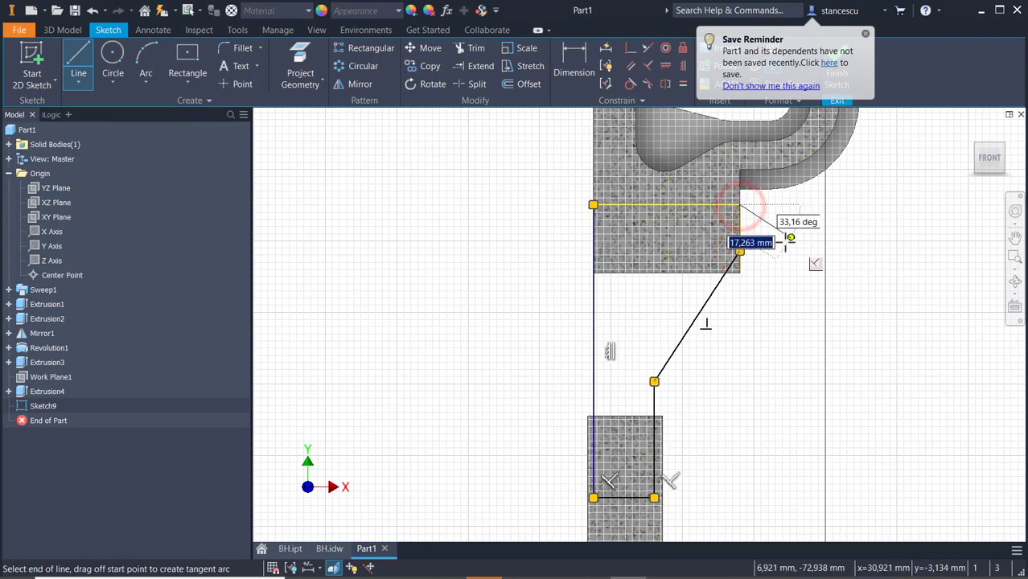
pyautogui.doubleClick(739, 251)
pyautogui.click(774, 86)
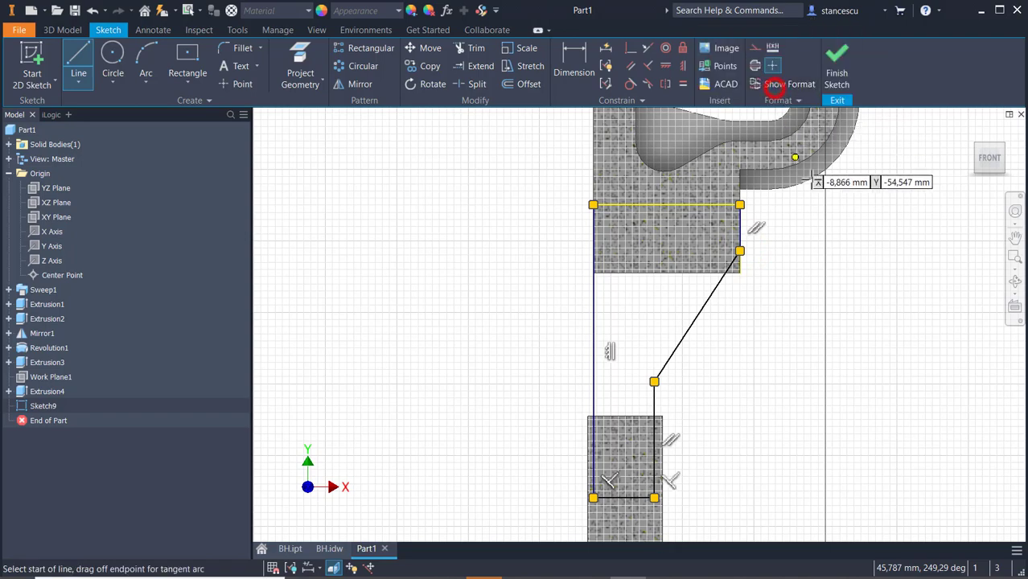
pyautogui.moveTo(453, 312); pyautogui.dragTo(454, 234, button='middle')
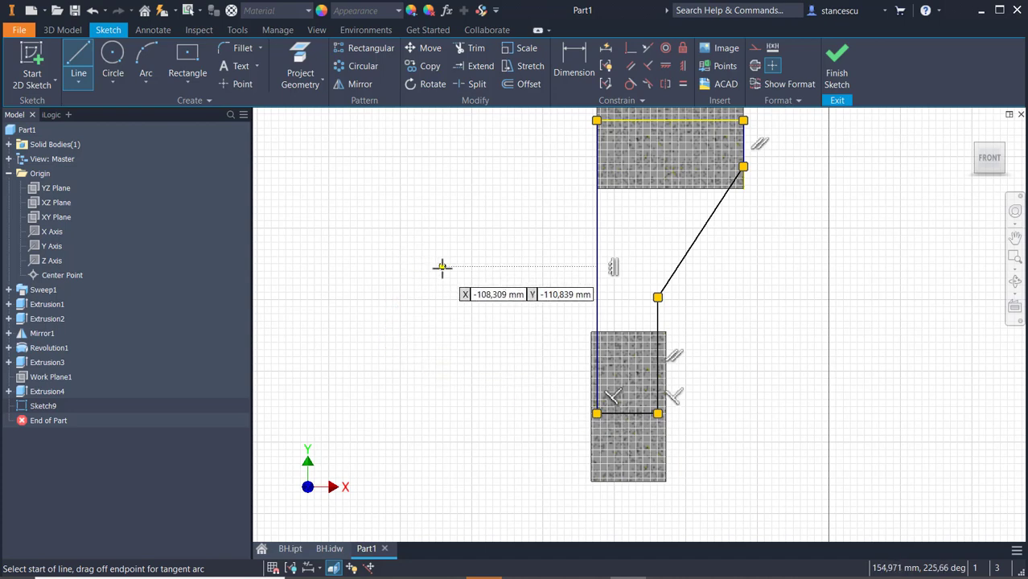
pyautogui.press('Escape')
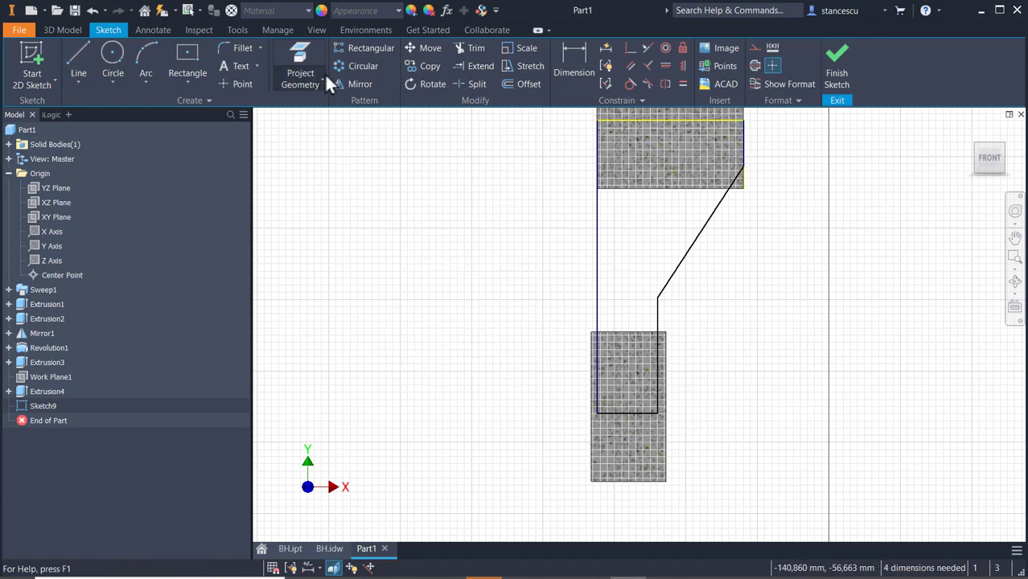
# Project the left vertical edge of the extruded disc into the sketch.
pyautogui.click(303, 53)
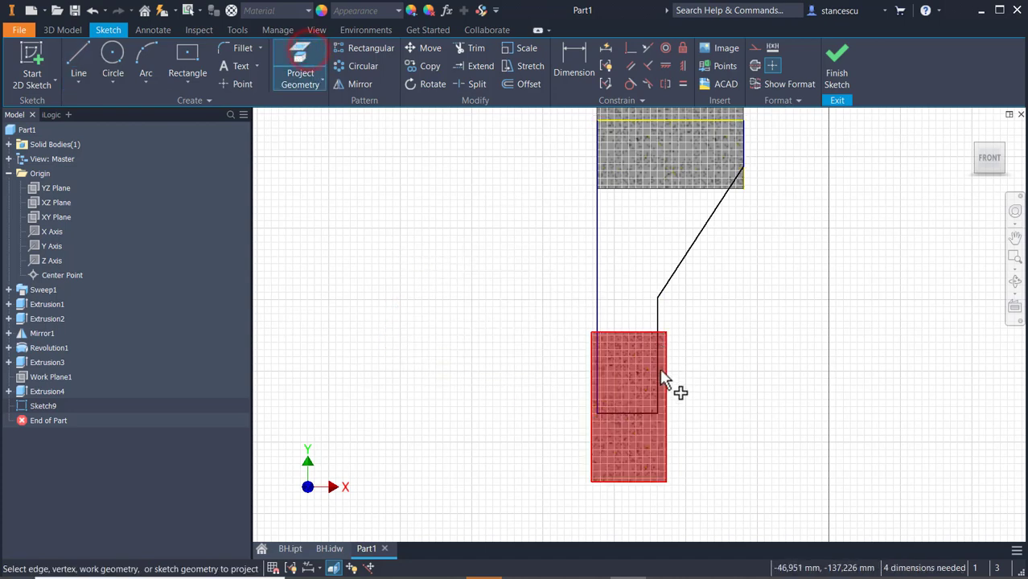
pyautogui.click(591, 426)
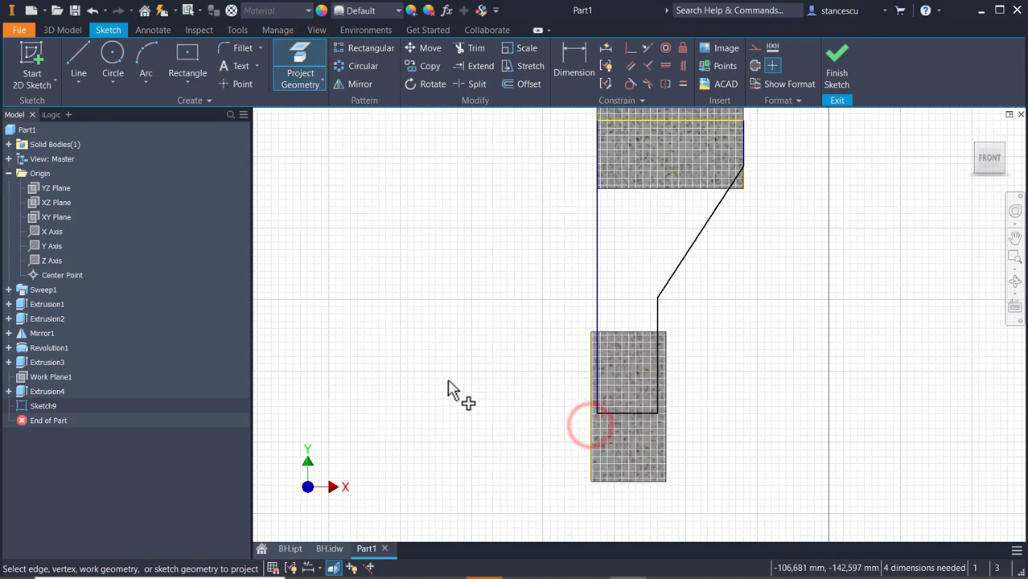
pyautogui.press('Escape')
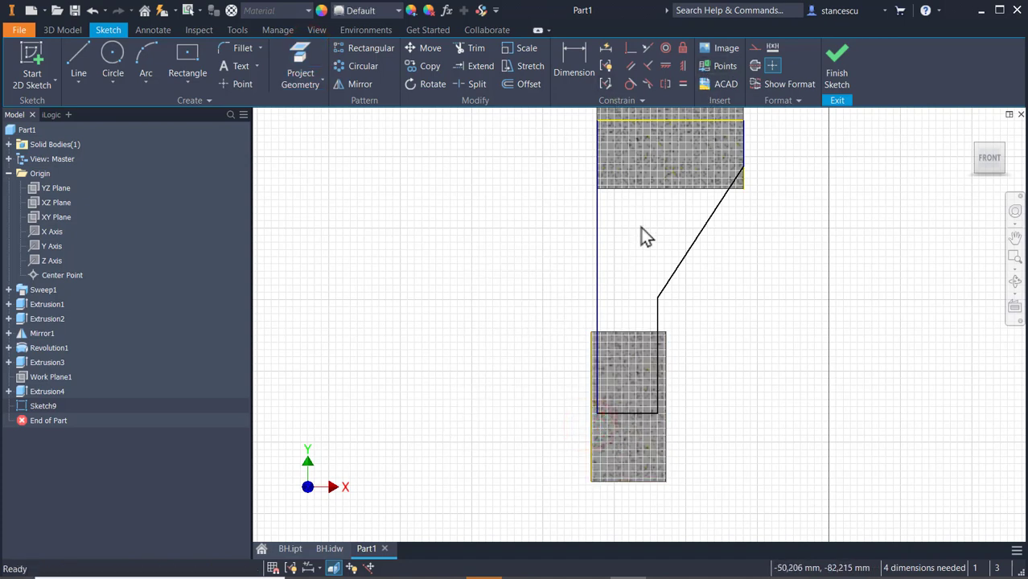
# Apply a coincident constraint between the midpoint of the disc's projected edge and the profile's bottom horizontal line.
pyautogui.click(628, 46)
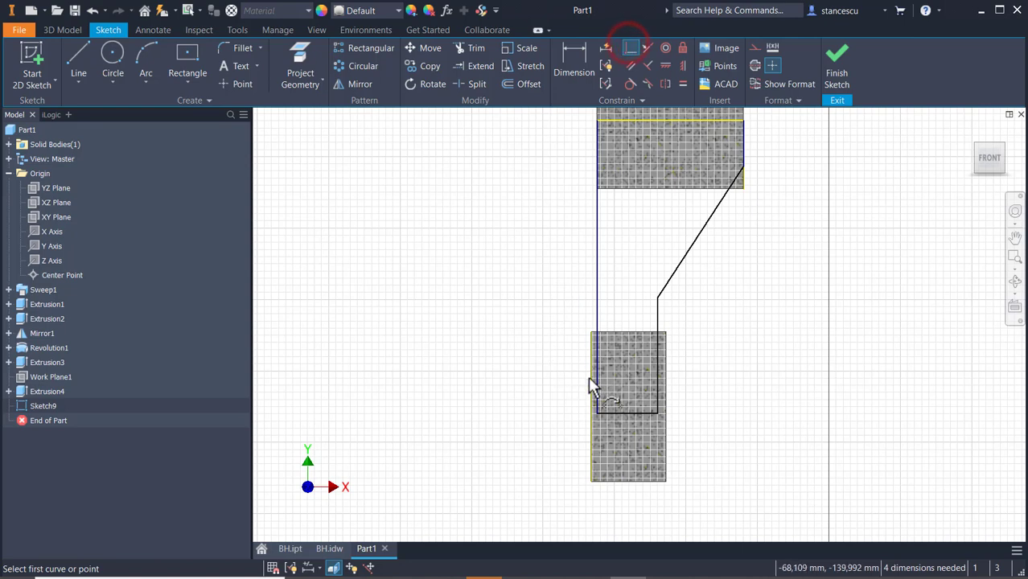
pyautogui.click(591, 407)
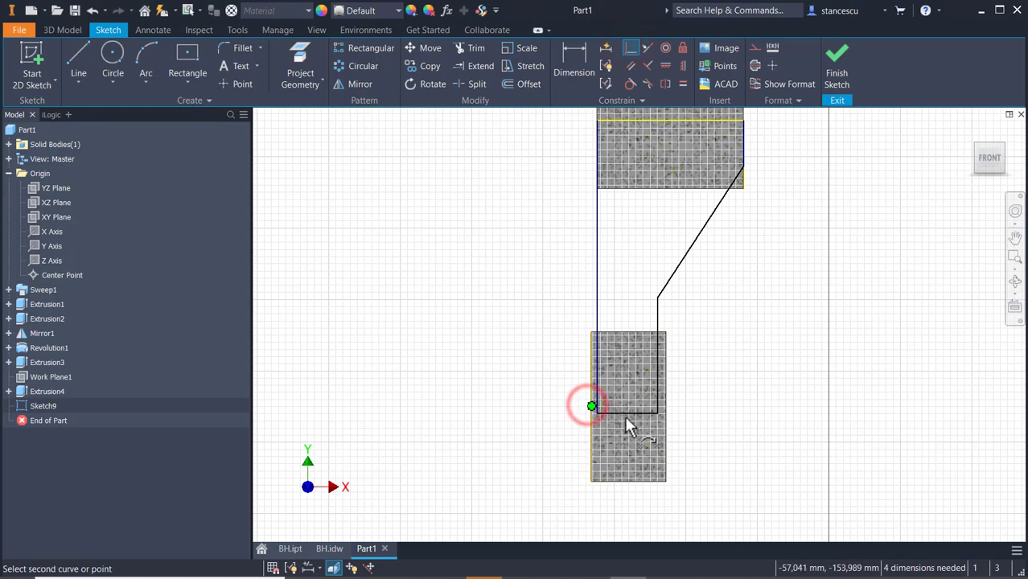
pyautogui.click(615, 412)
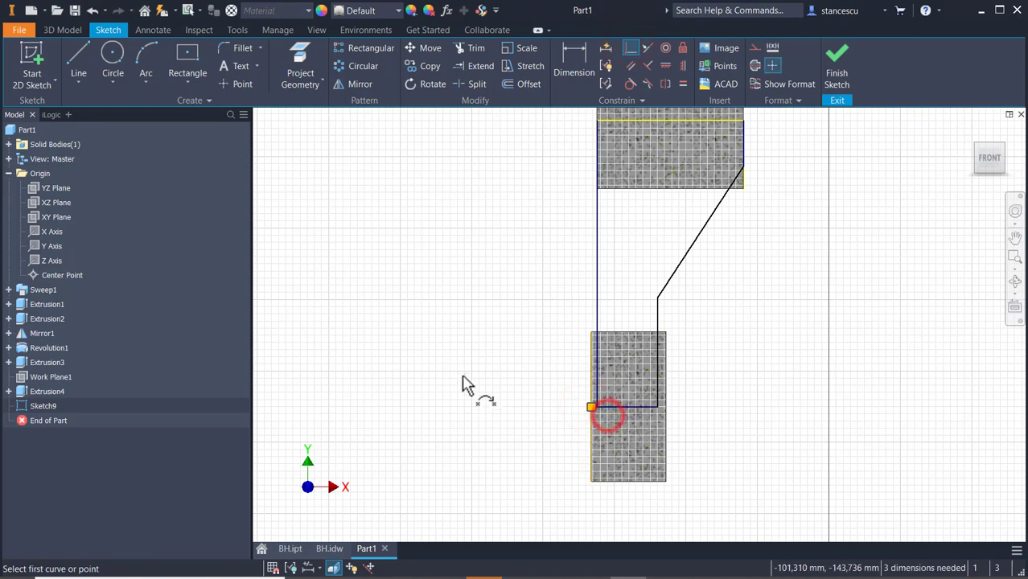
pyautogui.press('Escape')
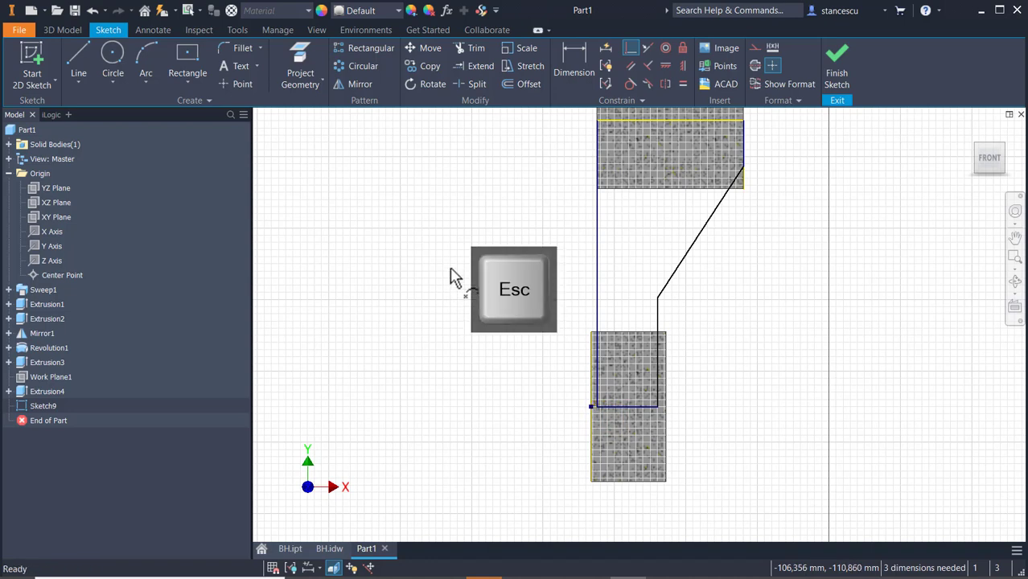
# Dimension the horizontal distance between the profile's two lower vertical lines as 18 mm.
pyautogui.click(568, 57)
pyautogui.click(598, 310)
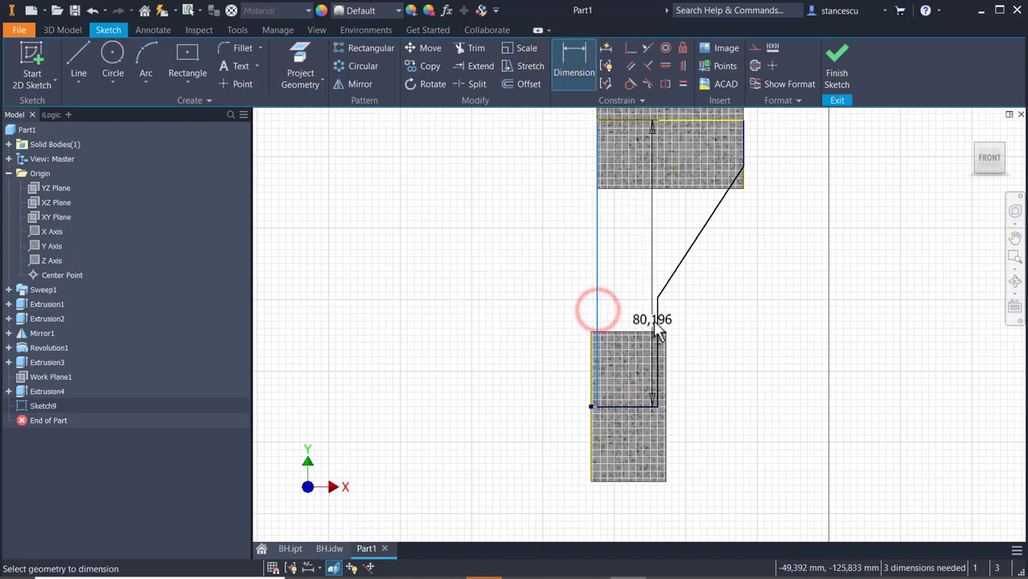
pyautogui.click(656, 320)
pyautogui.click(655, 321)
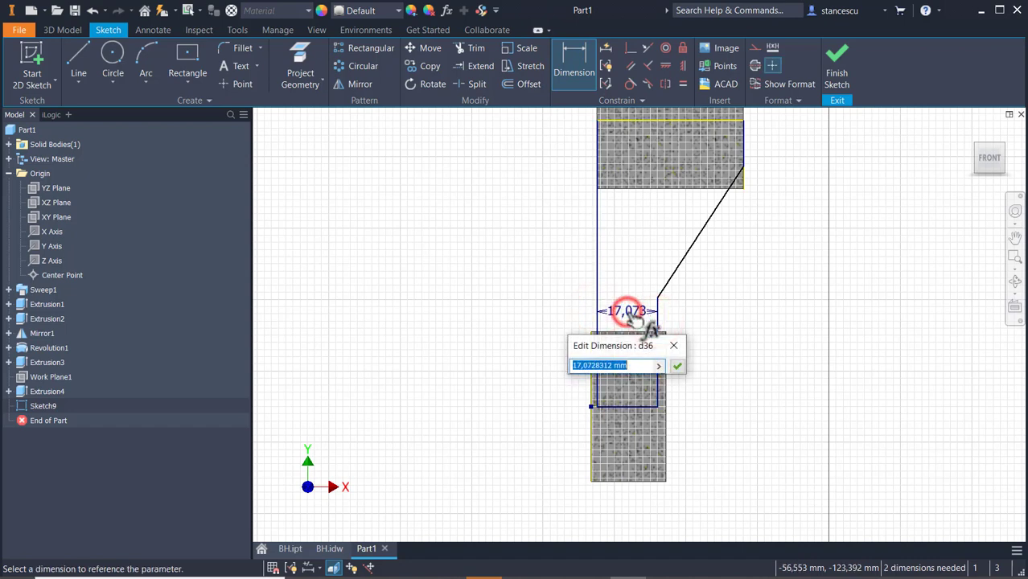
pyautogui.write('18')
pyautogui.press('Return')
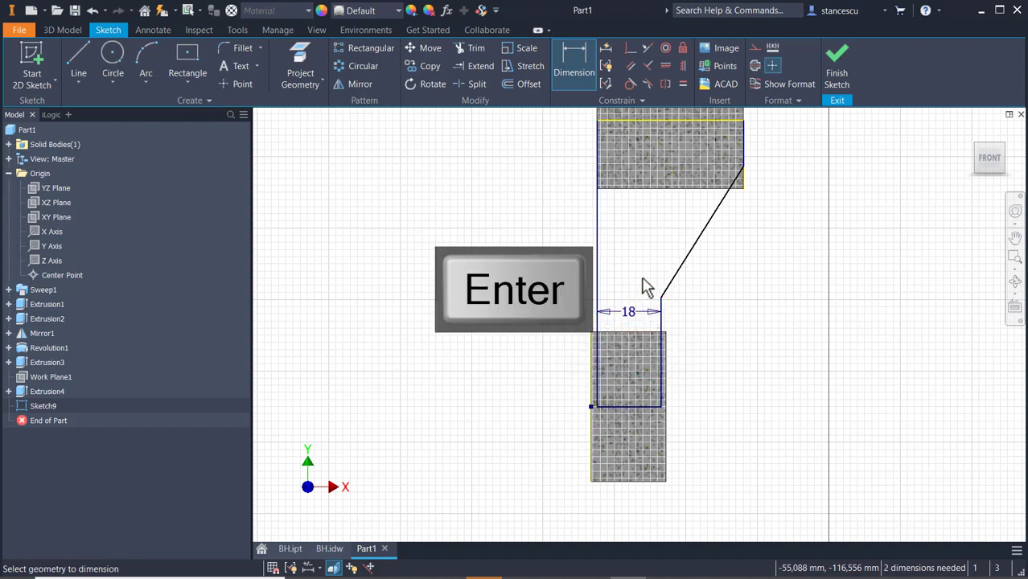
# Dimension the angle between the short vertical line and the sloped line as 30 degrees.
pyautogui.click(675, 271)
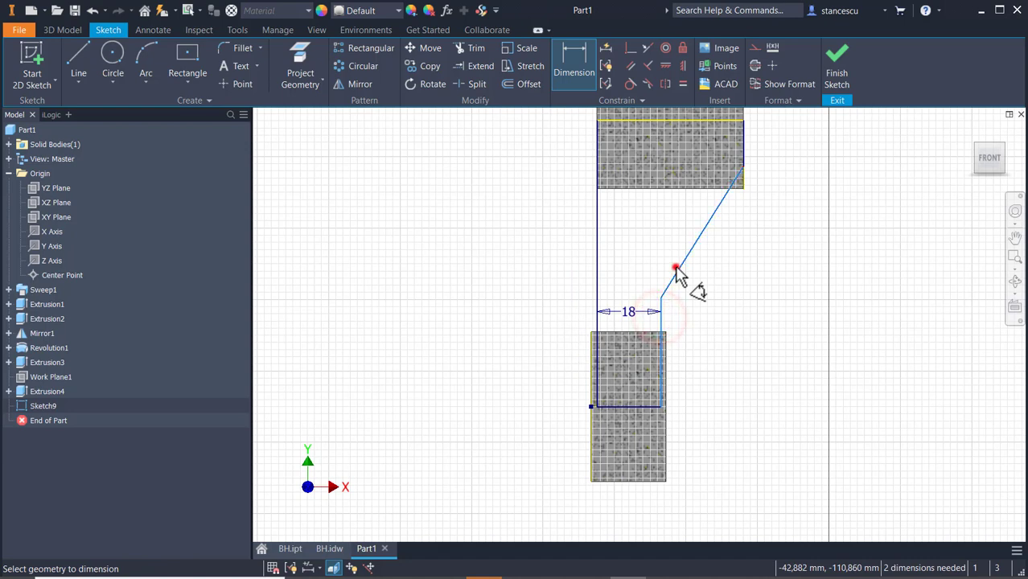
pyautogui.click(672, 211)
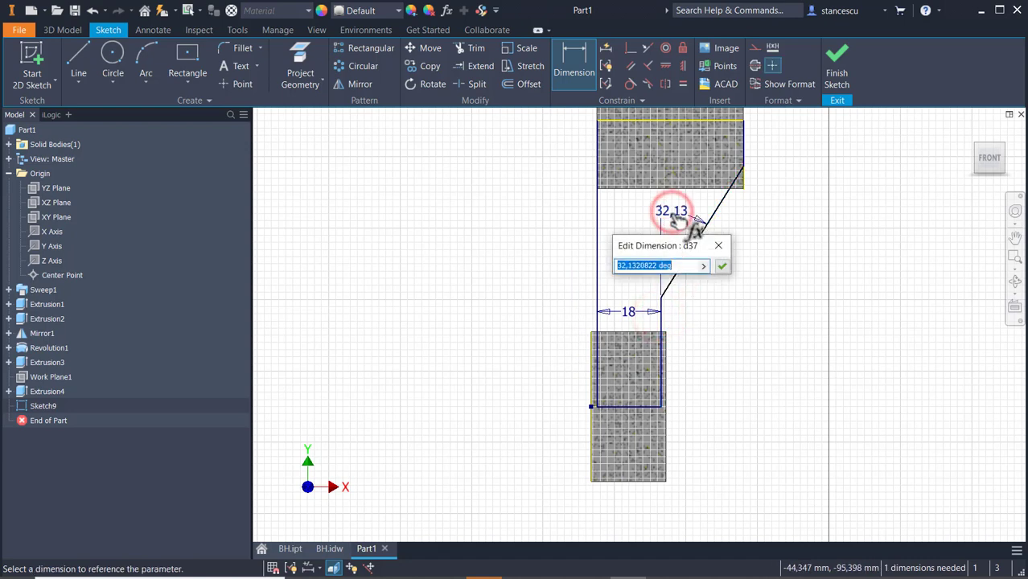
pyautogui.press('Return')
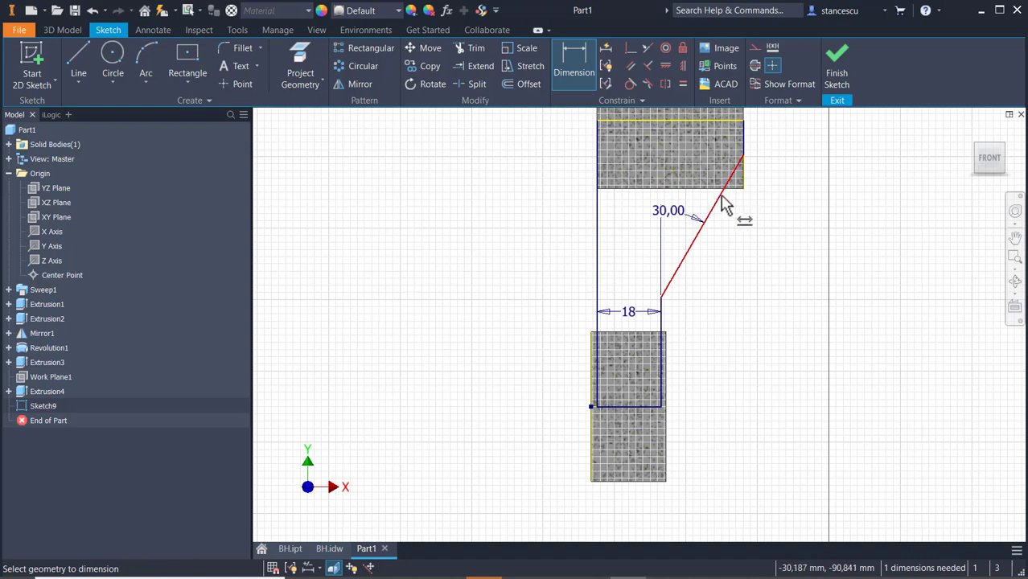
# Place a sketch point on the sloped line and project the upper block's bottom edge as construction geometry.
pyautogui.click(240, 81)
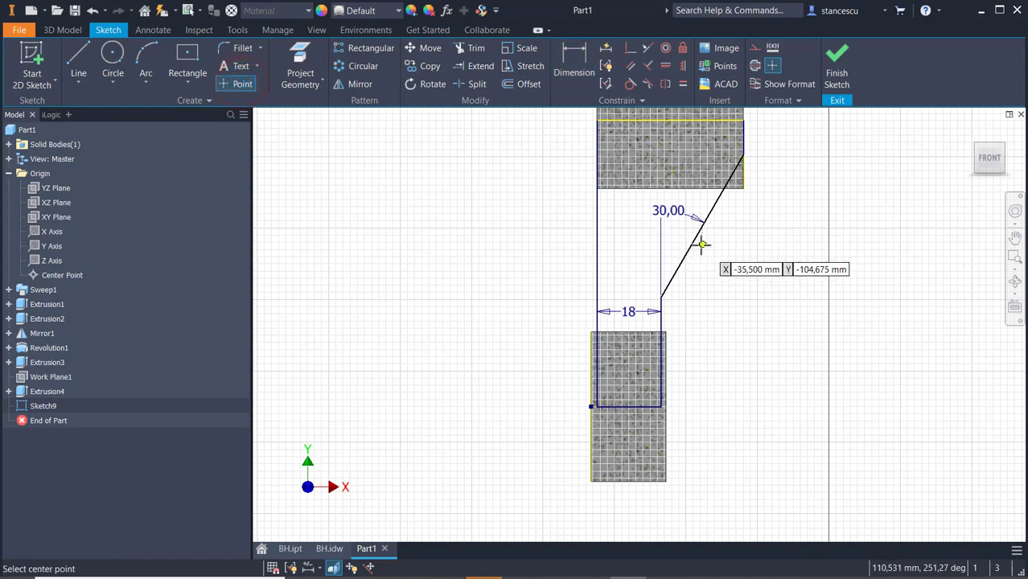
pyautogui.click(693, 241)
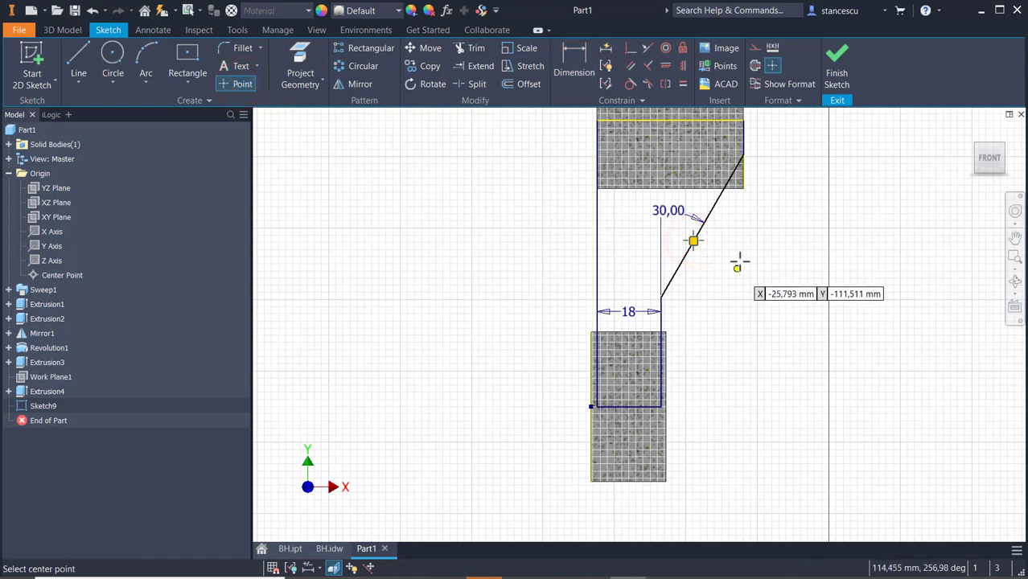
pyautogui.click(301, 61)
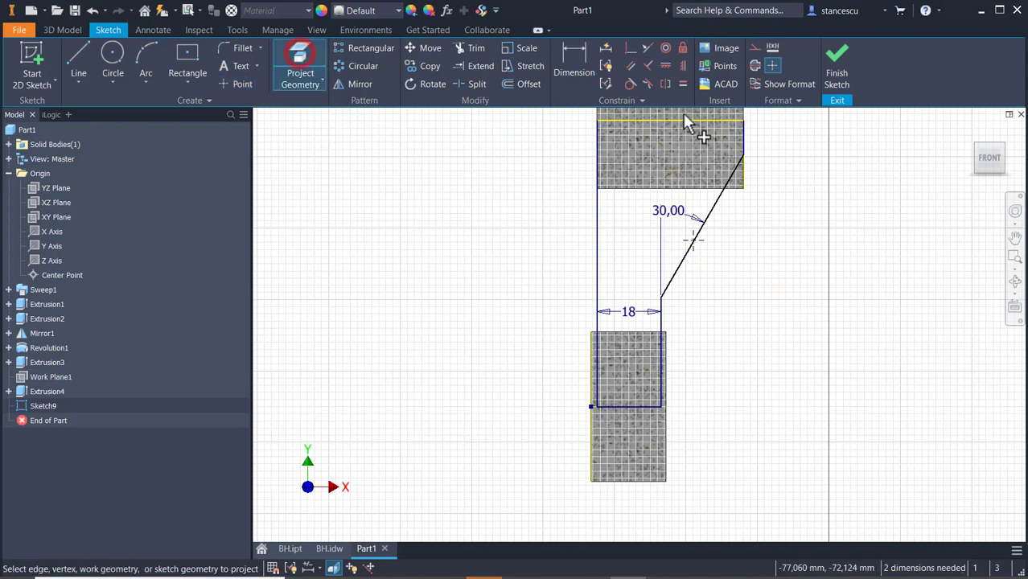
pyautogui.click(753, 48)
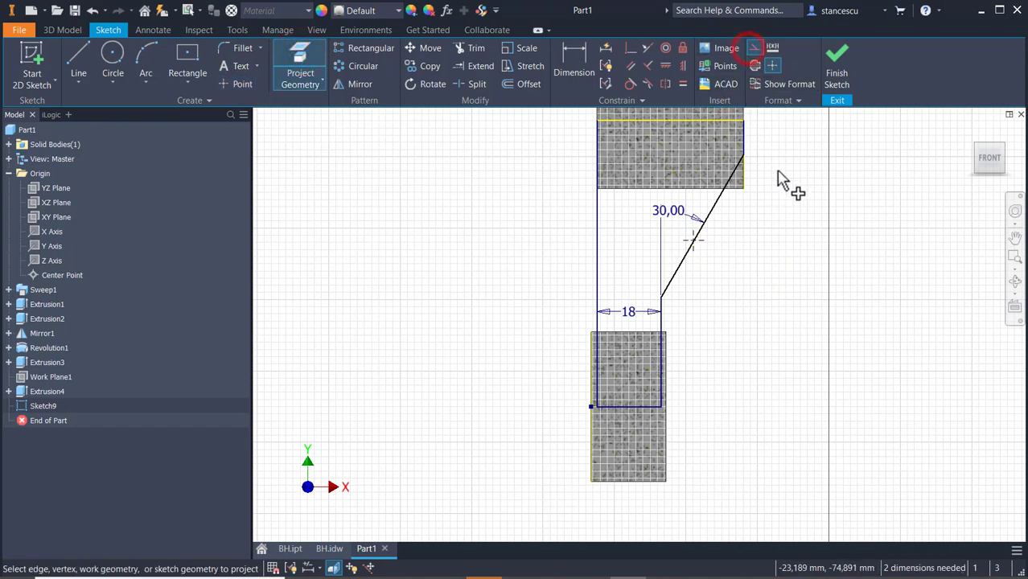
pyautogui.click(710, 188)
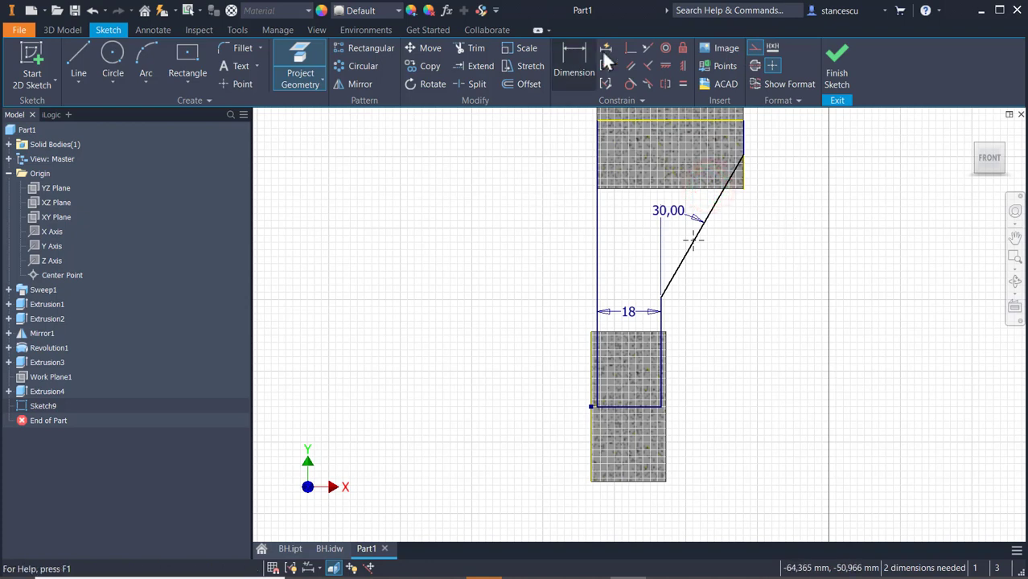
# Constrain the point on the sloped line to be coincident with the block's projected bottom edge.
pyautogui.click(630, 50)
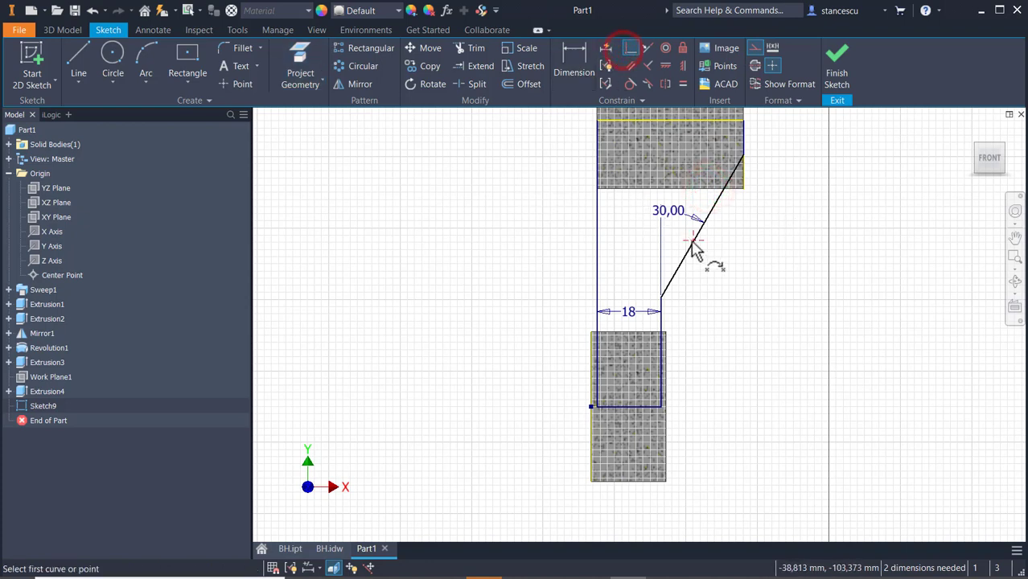
pyautogui.click(690, 239)
pyautogui.click(697, 186)
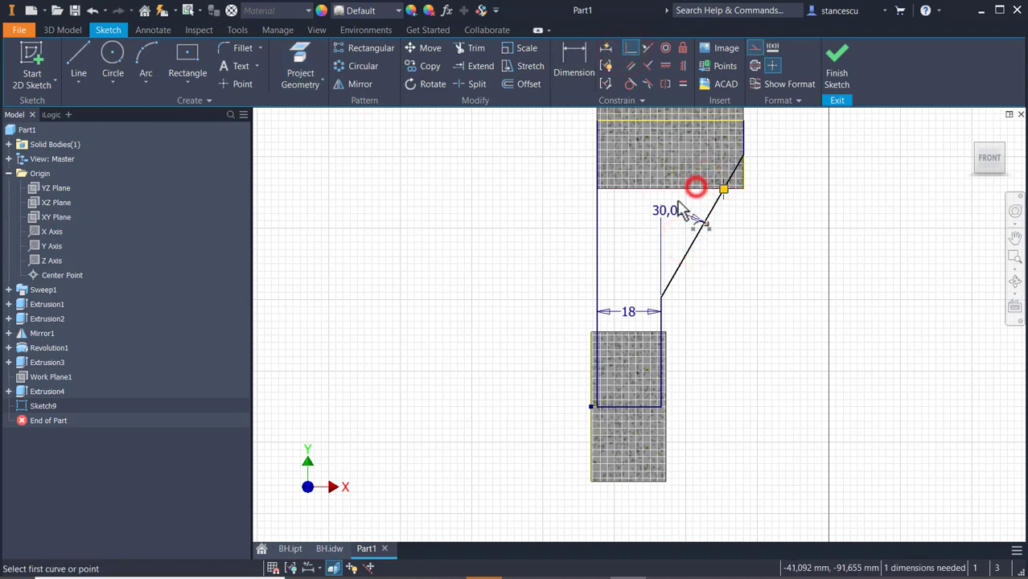
# Dimension the horizontal distance from the sketch point to the block's right vertical edge as 7 mm.
pyautogui.click(573, 56)
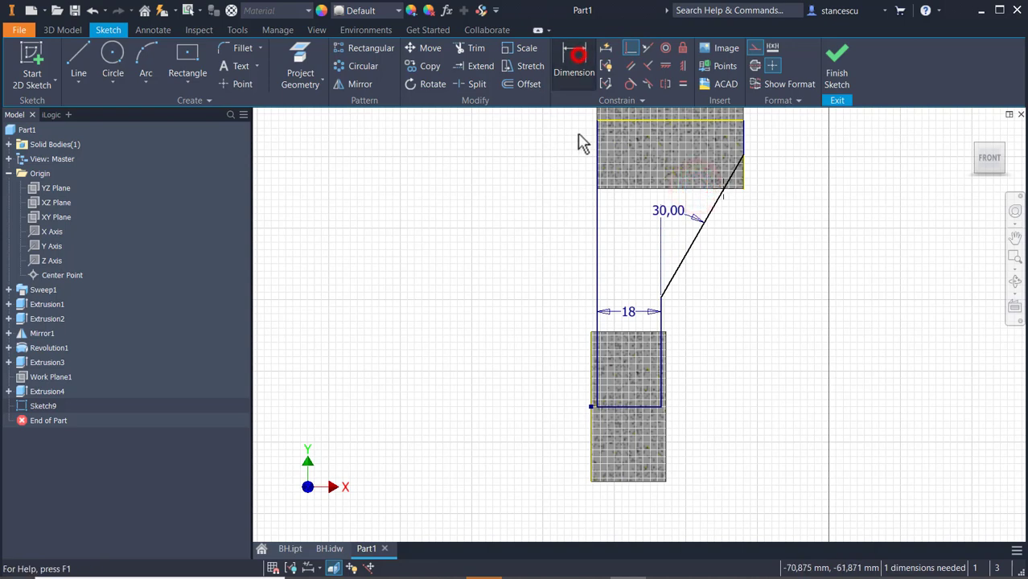
pyautogui.click(721, 194)
pyautogui.click(746, 179)
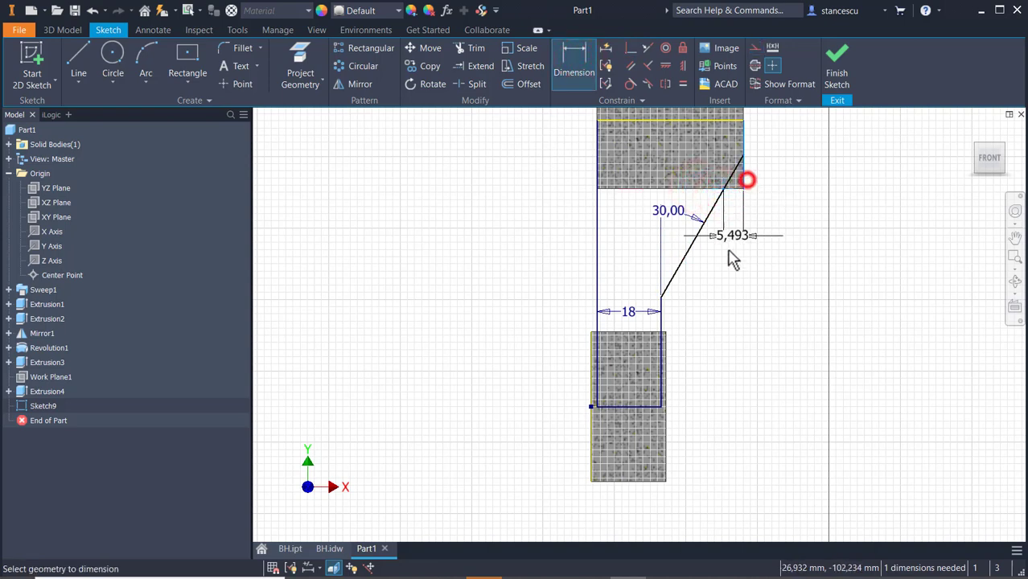
pyautogui.click(785, 243)
pyautogui.write('7')
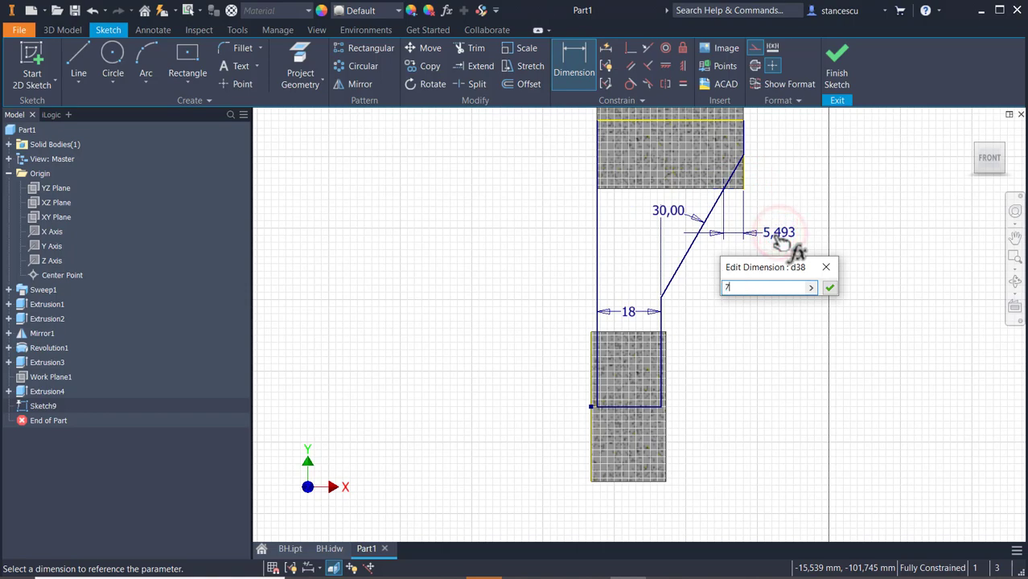
pyautogui.press('Return')
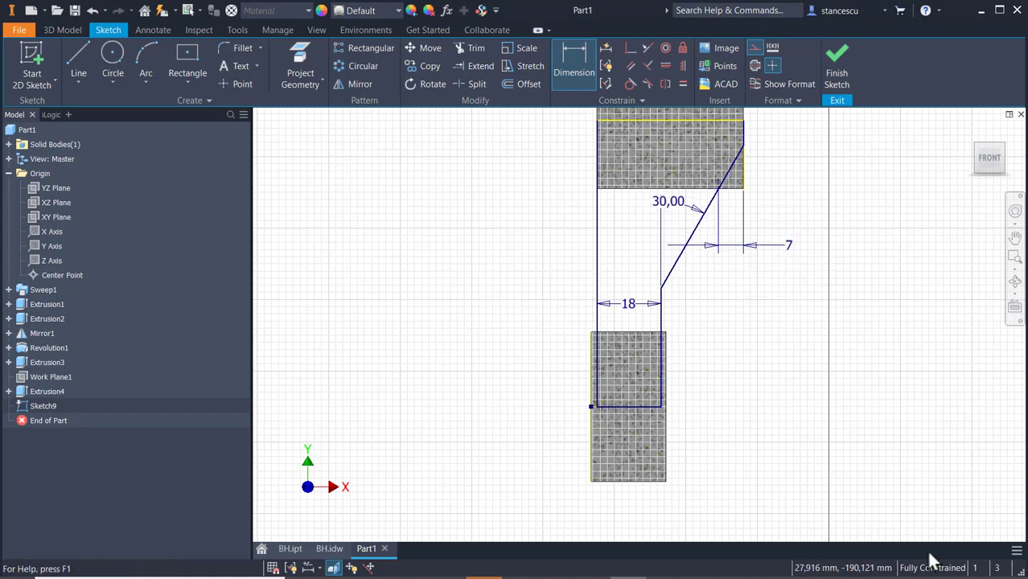
# Finish the sketch and extrude the arm profile from the upper body's front side face to its opposite side face, joined to the solid.
pyautogui.click(835, 70)
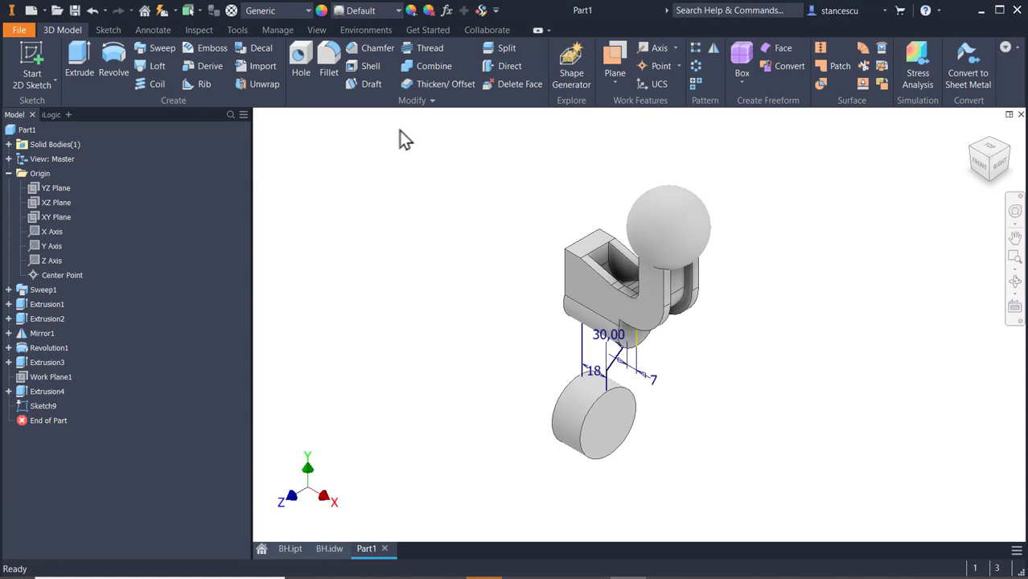
pyautogui.click(77, 61)
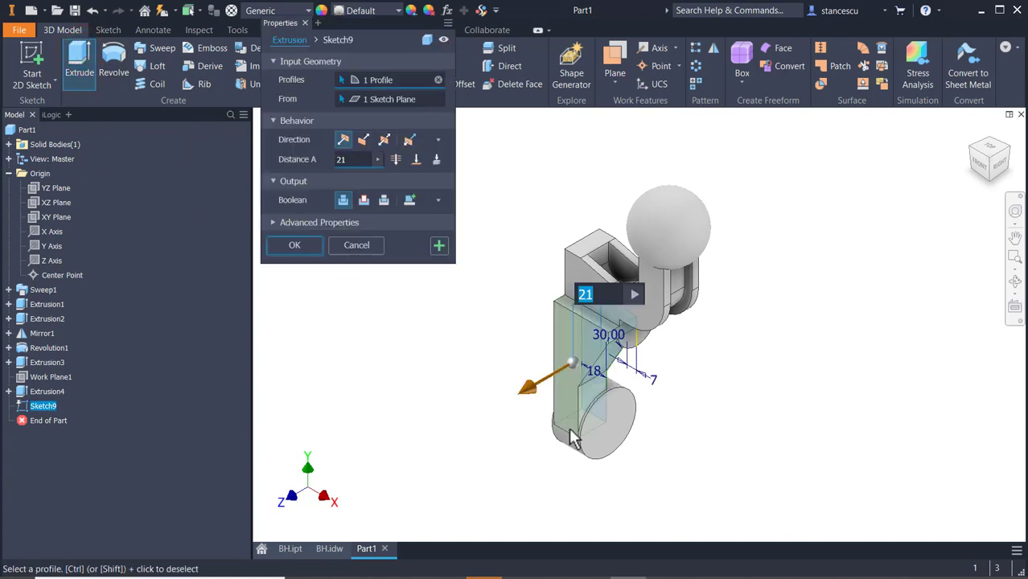
pyautogui.click(434, 98)
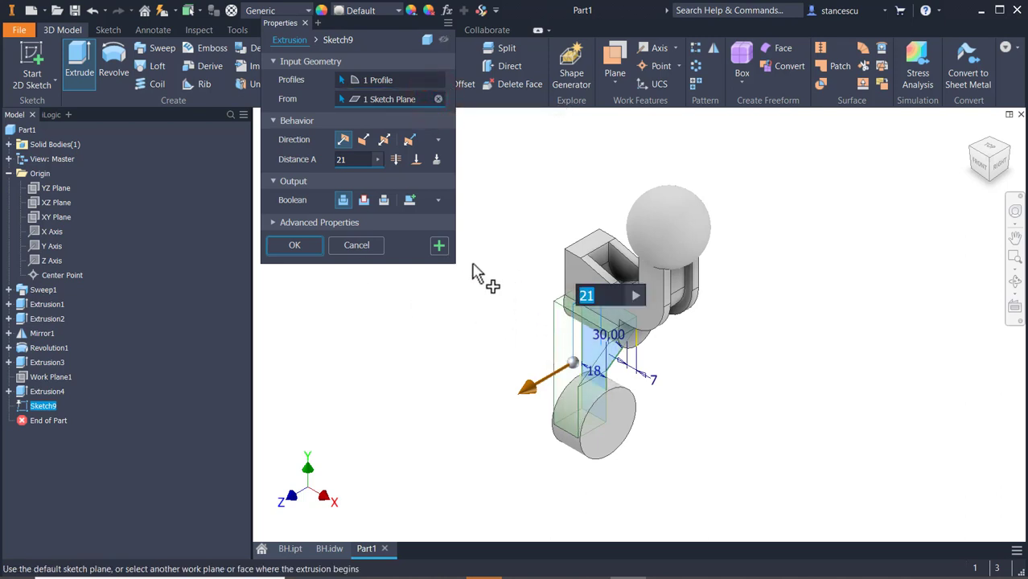
pyautogui.click(579, 271)
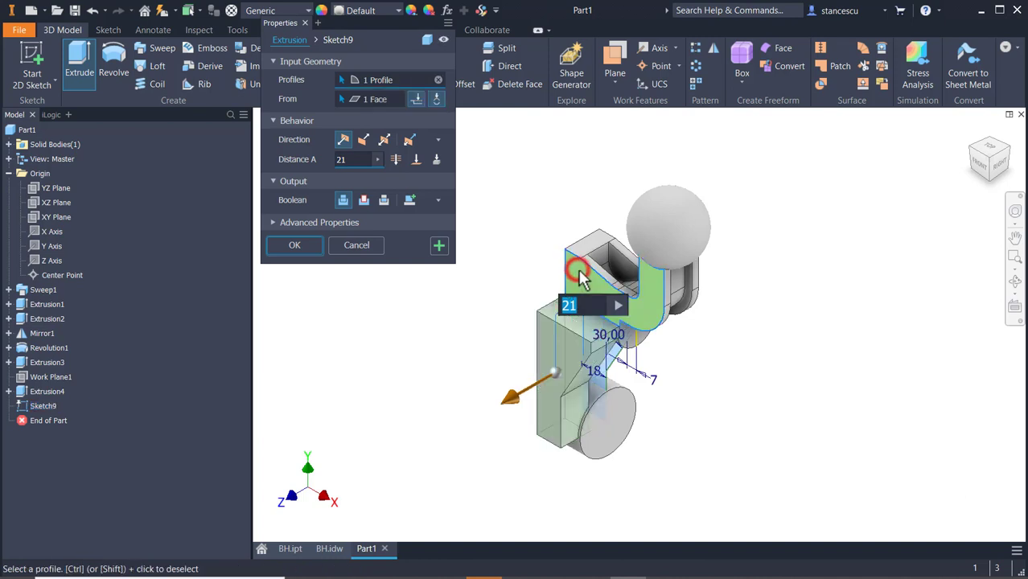
pyautogui.click(414, 158)
pyautogui.keyDown('shift'); pyautogui.moveTo(818, 424); pyautogui.dragTo(718, 415, button='middle'); pyautogui.keyUp('shift')
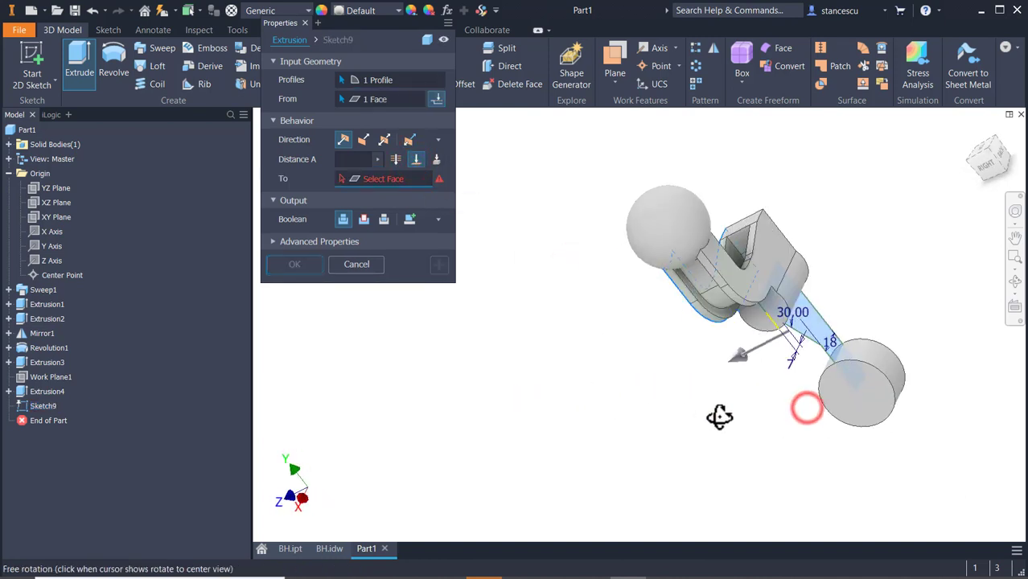
pyautogui.click(688, 300)
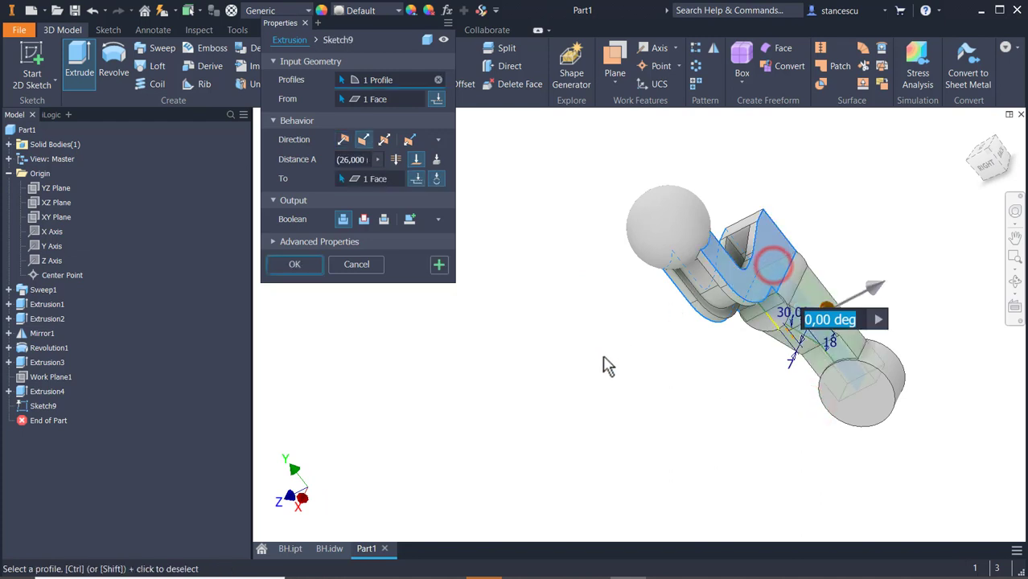
pyautogui.keyDown('shift'); pyautogui.moveTo(608, 363); pyautogui.dragTo(729, 350, button='middle'); pyautogui.keyUp('shift')
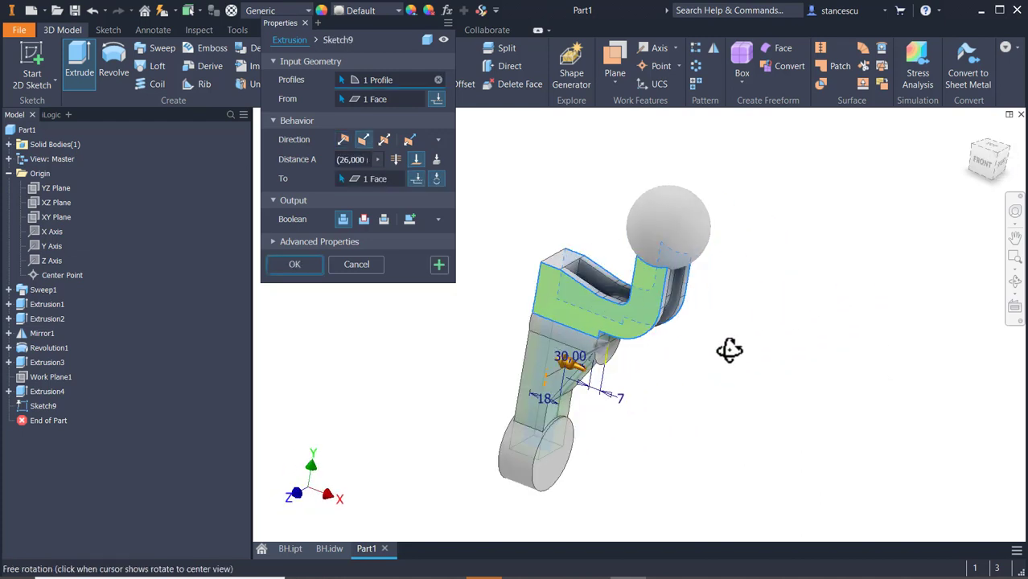
pyautogui.click(293, 265)
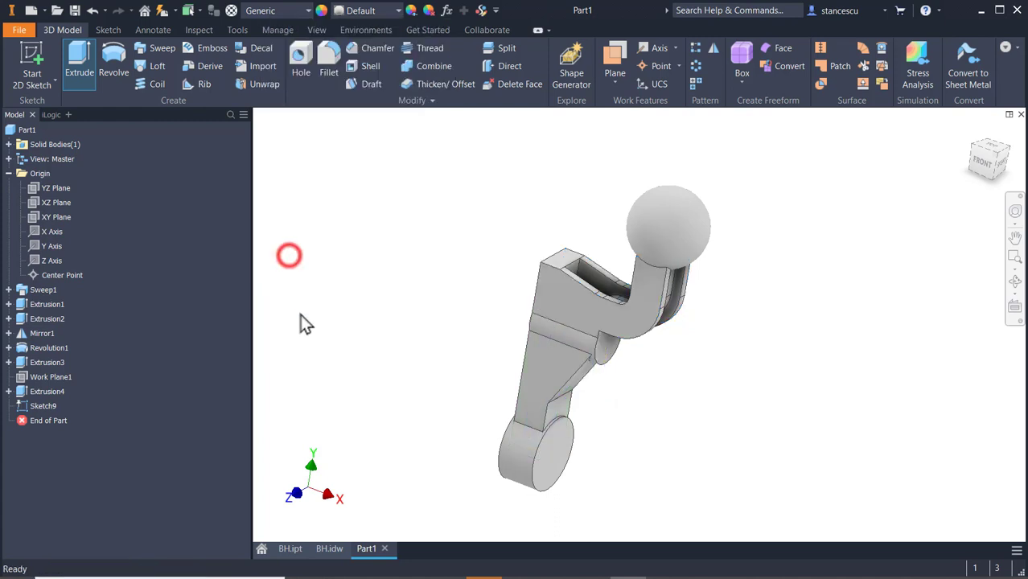
pyautogui.scroll(4, 566, 336)
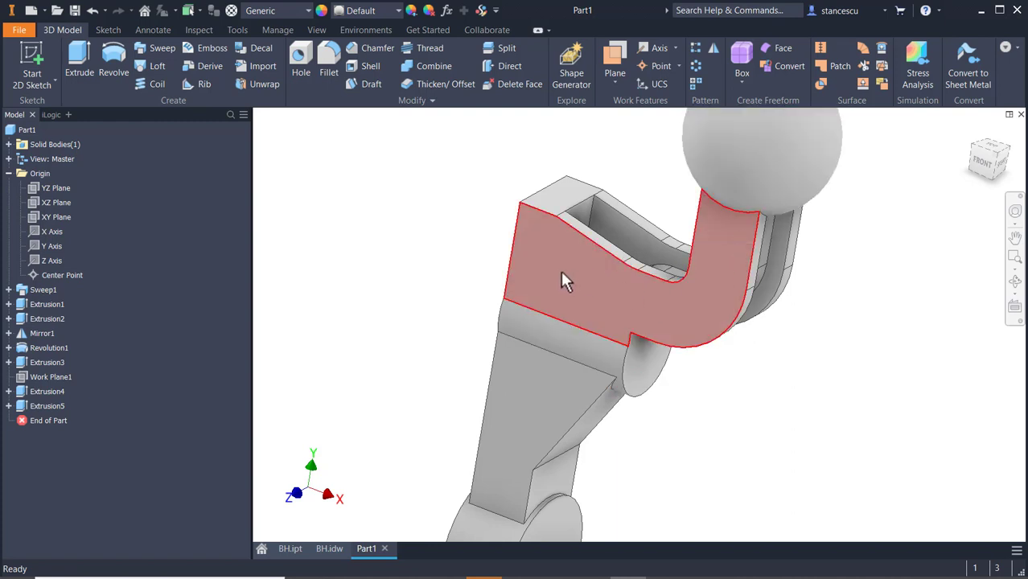
pyautogui.click(537, 413)
pyautogui.moveTo(551, 390); pyautogui.dragTo(585, 322, button='middle')
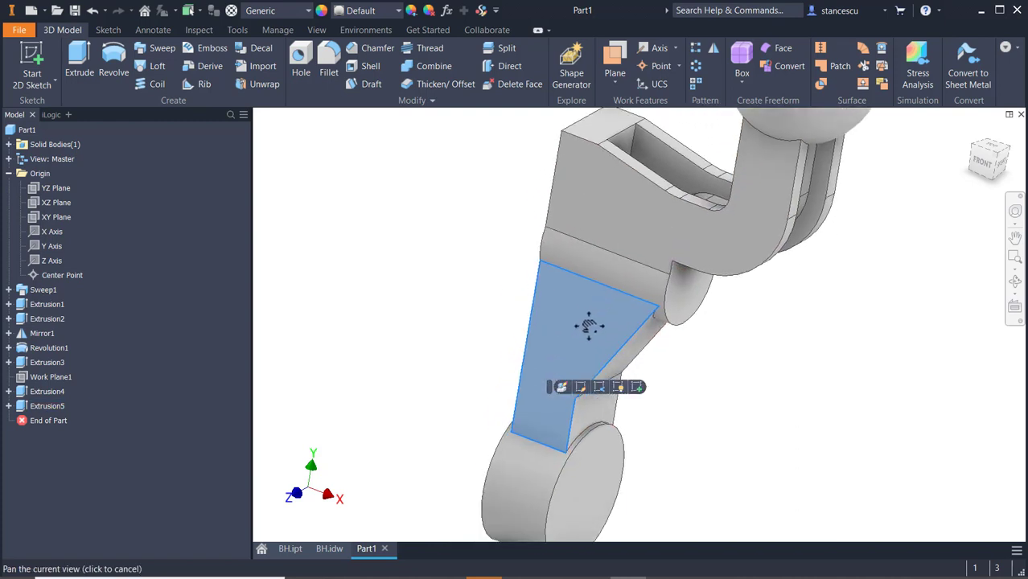
pyautogui.click(406, 308)
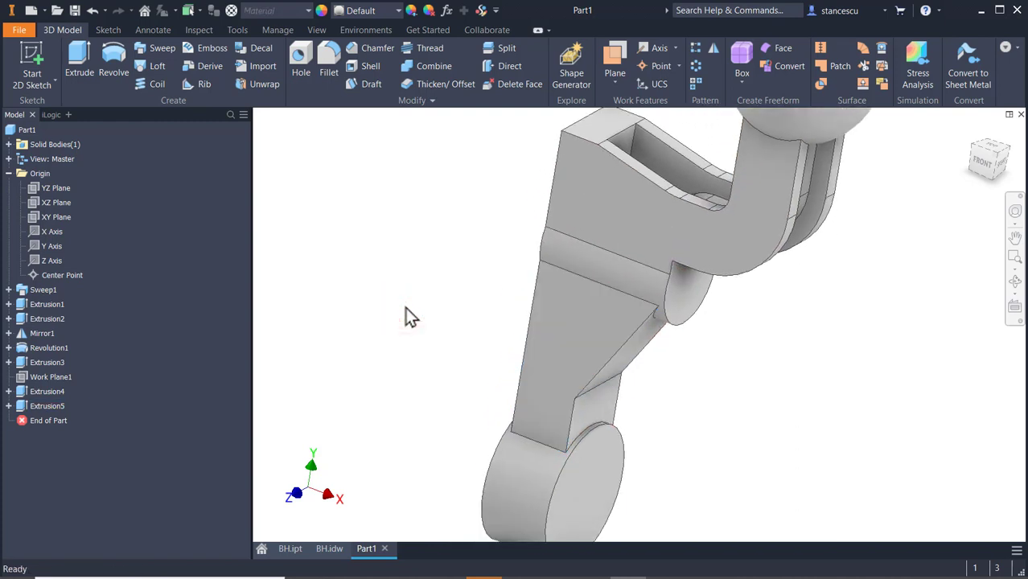
# Return to the home view and create a new sketch on the upper body's front side face.
pyautogui.press('F6')
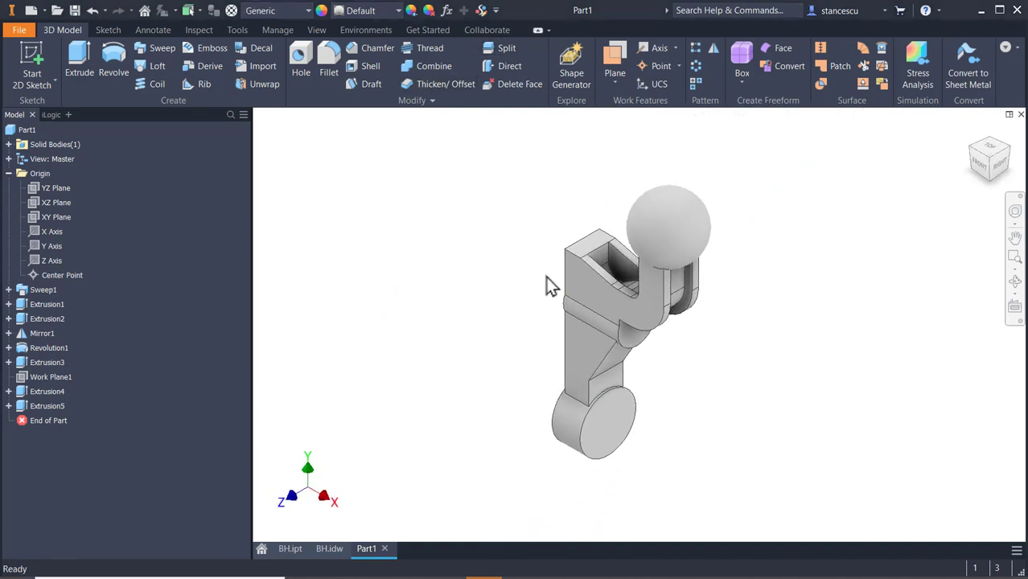
pyautogui.click(591, 293)
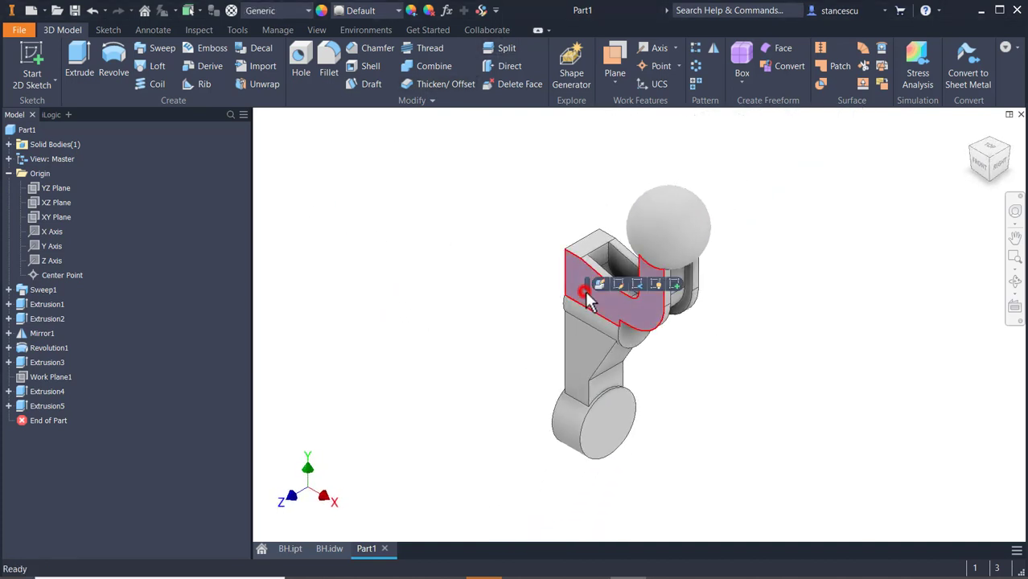
pyautogui.click(674, 284)
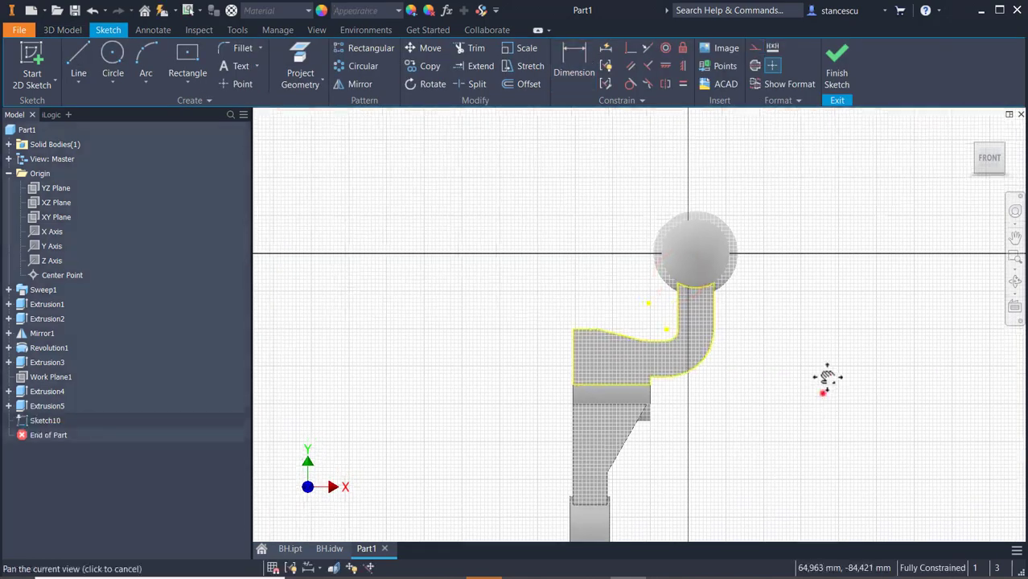
# Project the arm's front face outline into the sketch and slice the model graphics at the sketch plane.
pyautogui.moveTo(826, 378); pyautogui.dragTo(833, 286)
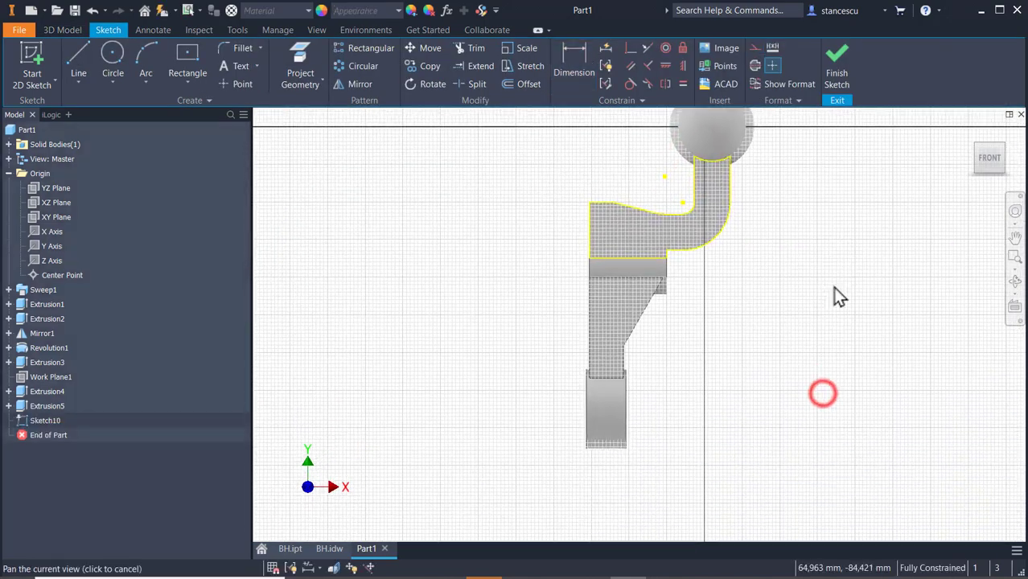
pyautogui.click(308, 58)
pyautogui.click(615, 307)
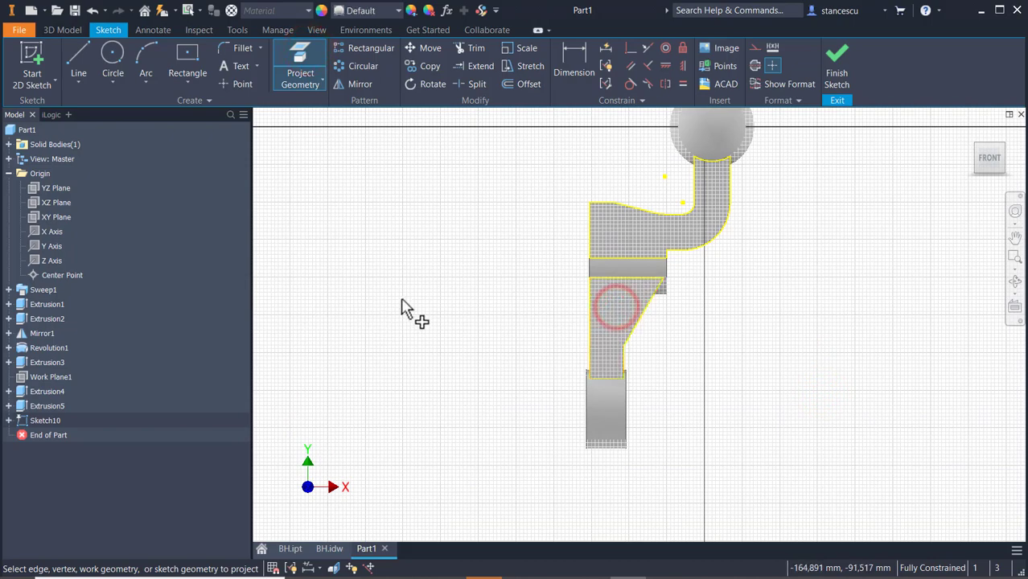
pyautogui.press('F7')
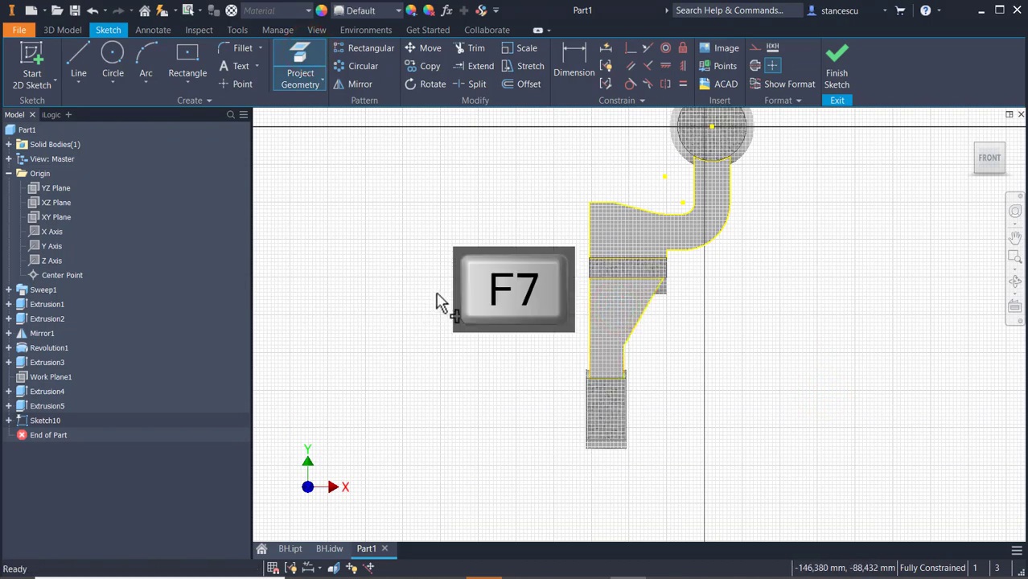
pyautogui.scroll(2, 641, 314)
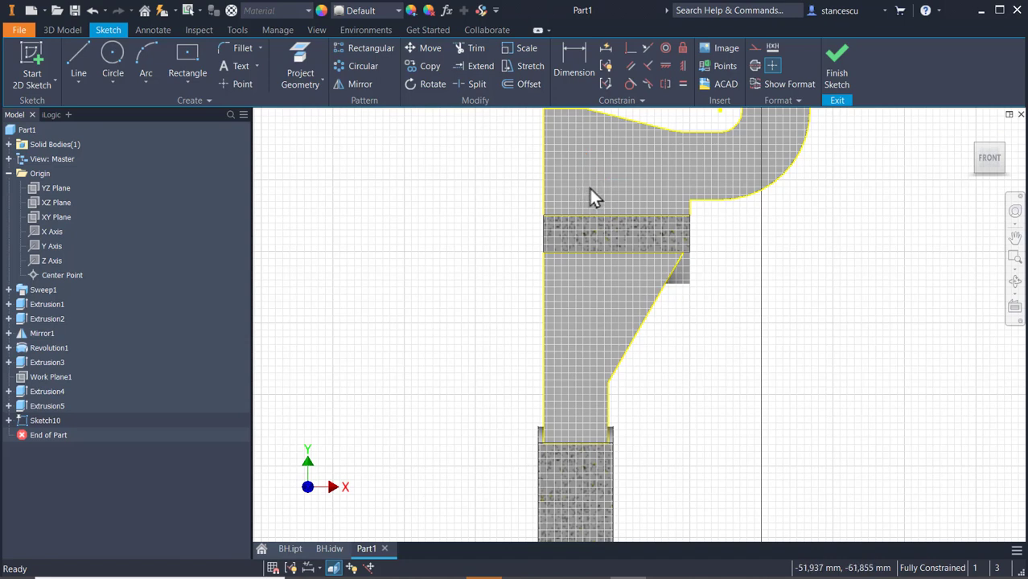
# Draw lines bridging the gap between the upper body and arm outlines: a vertical one at the straight edge, a short sloped and a vertical one opposite.
pyautogui.click(544, 215)
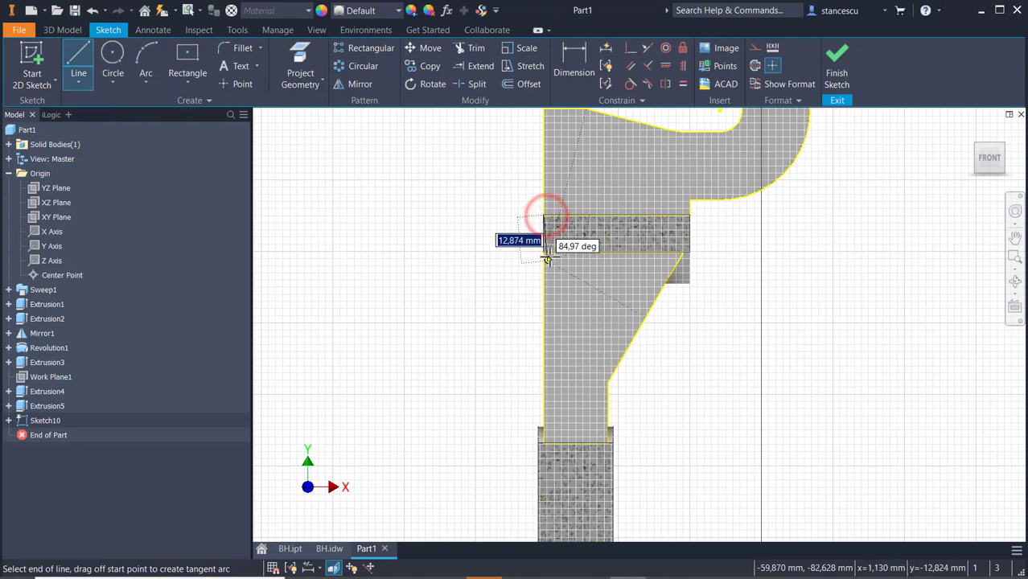
pyautogui.doubleClick(543, 252)
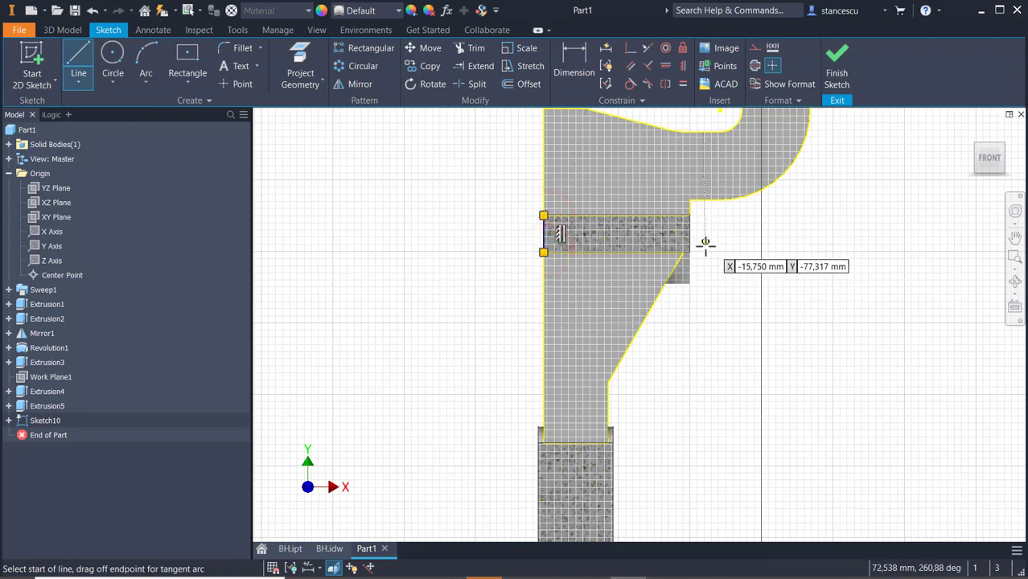
pyautogui.scroll(3, 707, 234)
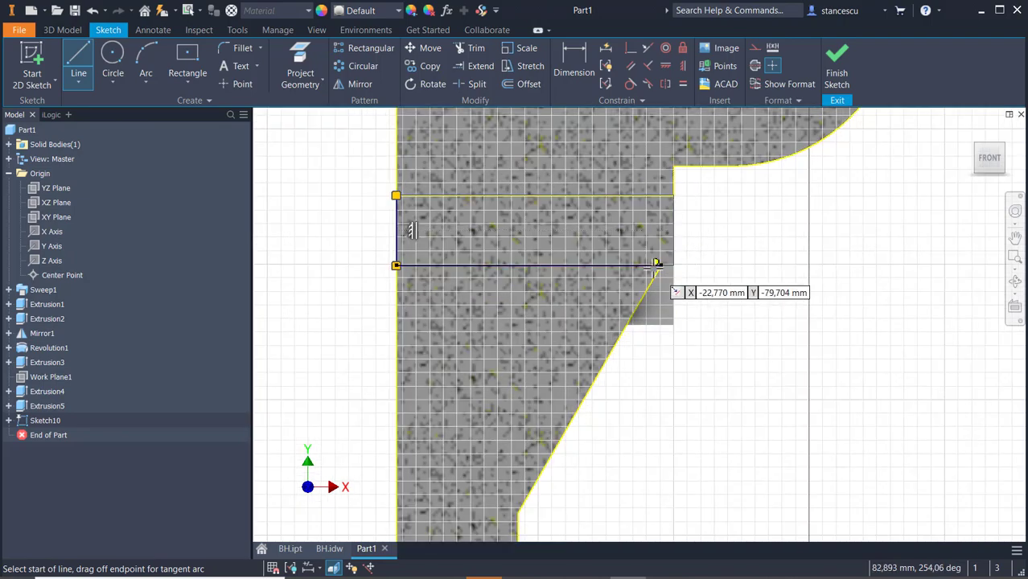
pyautogui.click(659, 265)
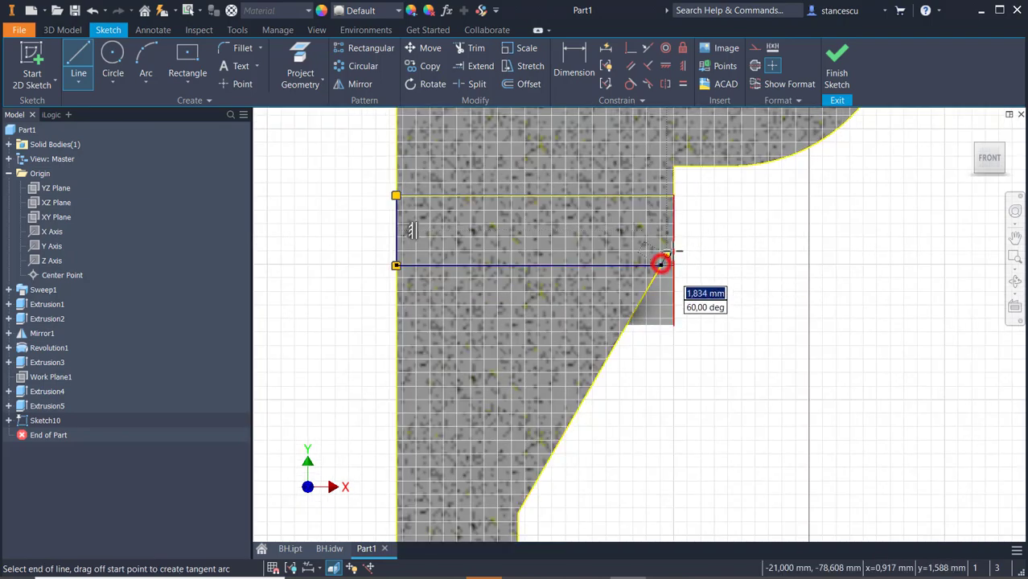
pyautogui.click(674, 242)
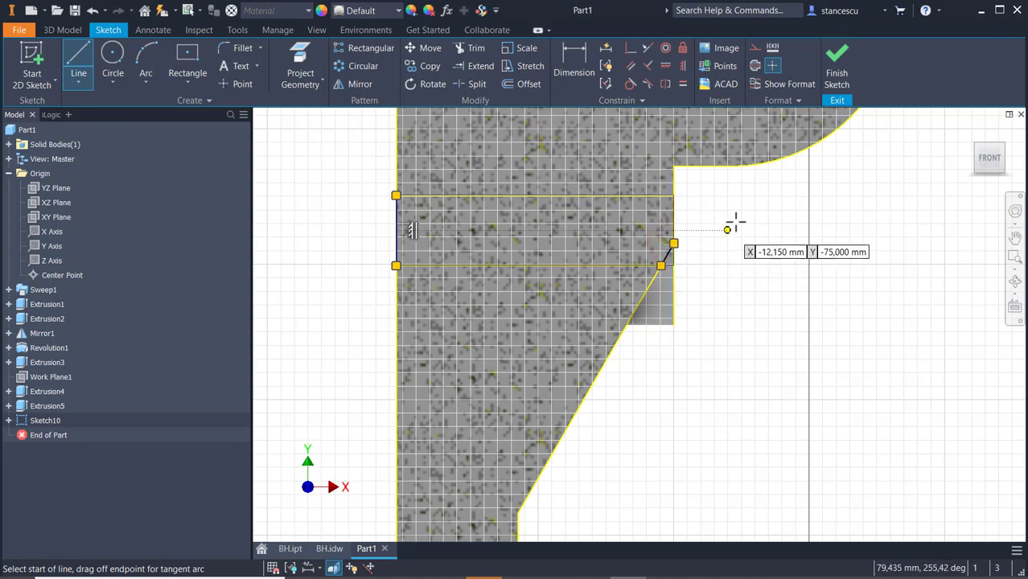
pyautogui.click(673, 242)
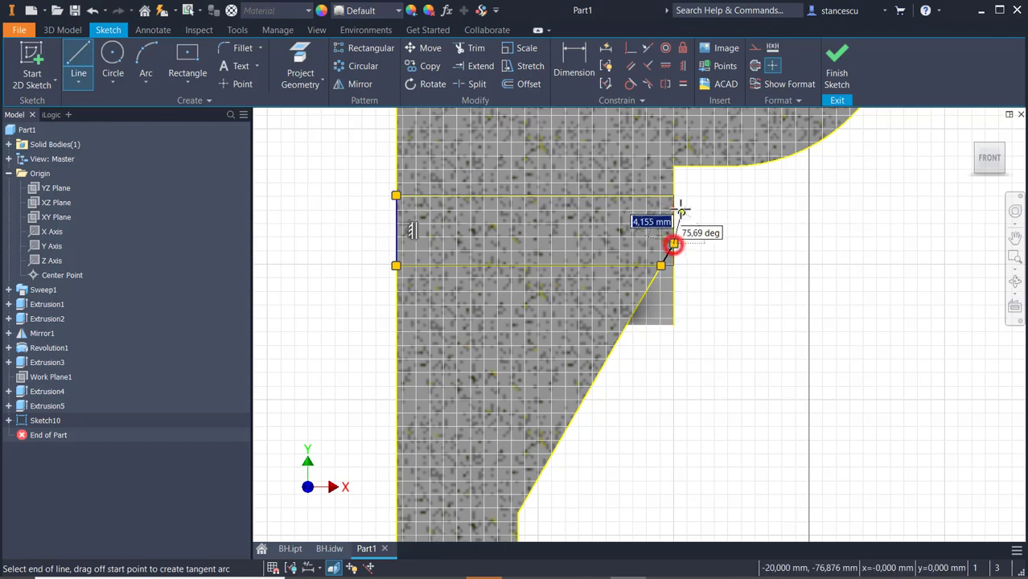
pyautogui.click(674, 195)
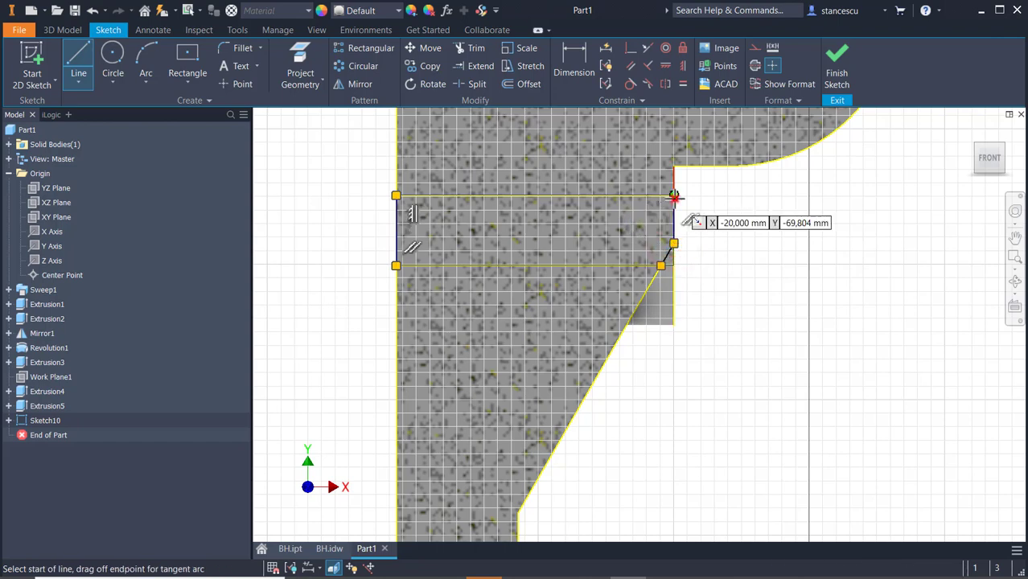
pyautogui.press('Escape')
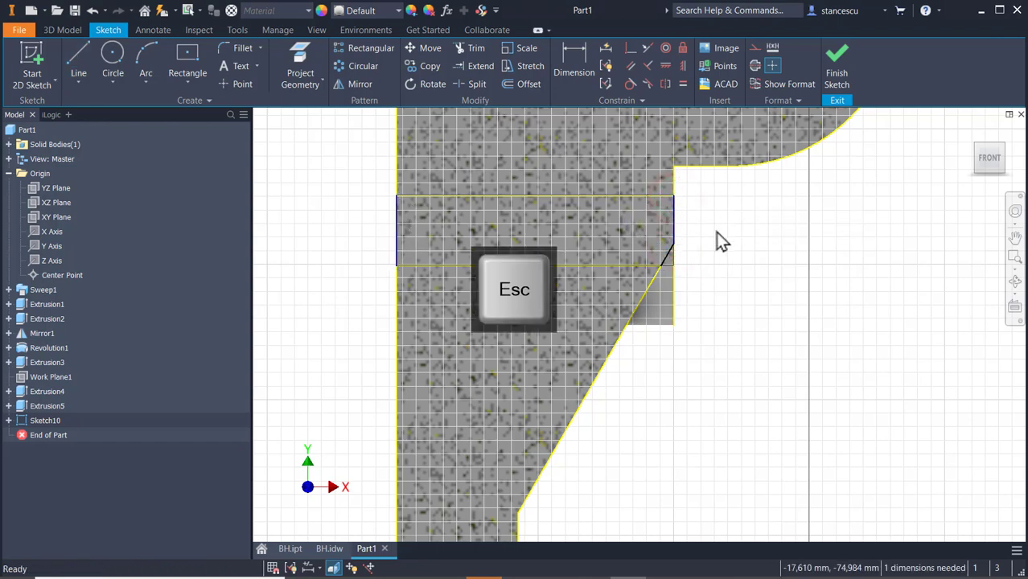
# Make the short sloped line collinear with the arm's projected sloped edge.
pyautogui.click(646, 48)
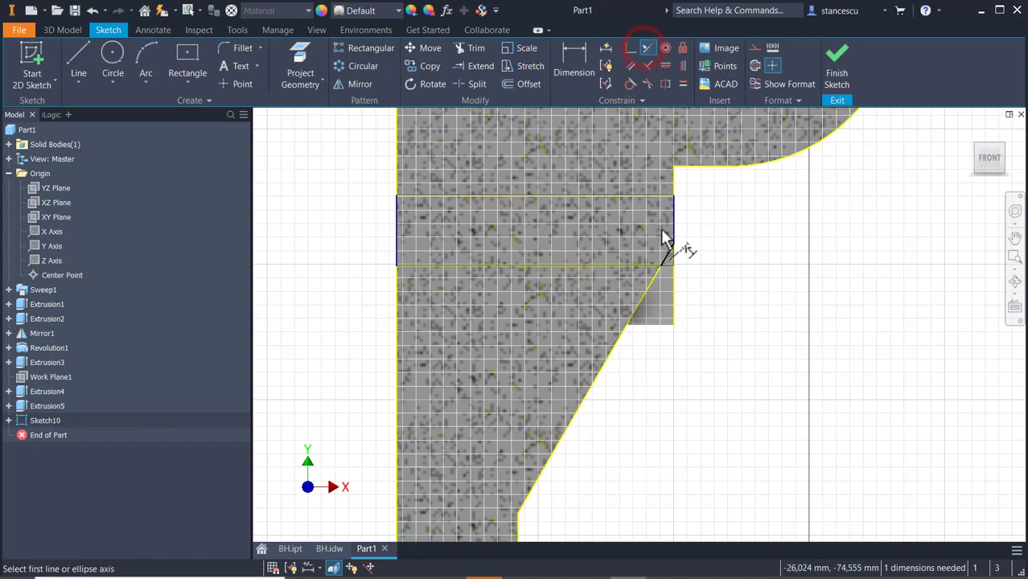
pyautogui.click(666, 255)
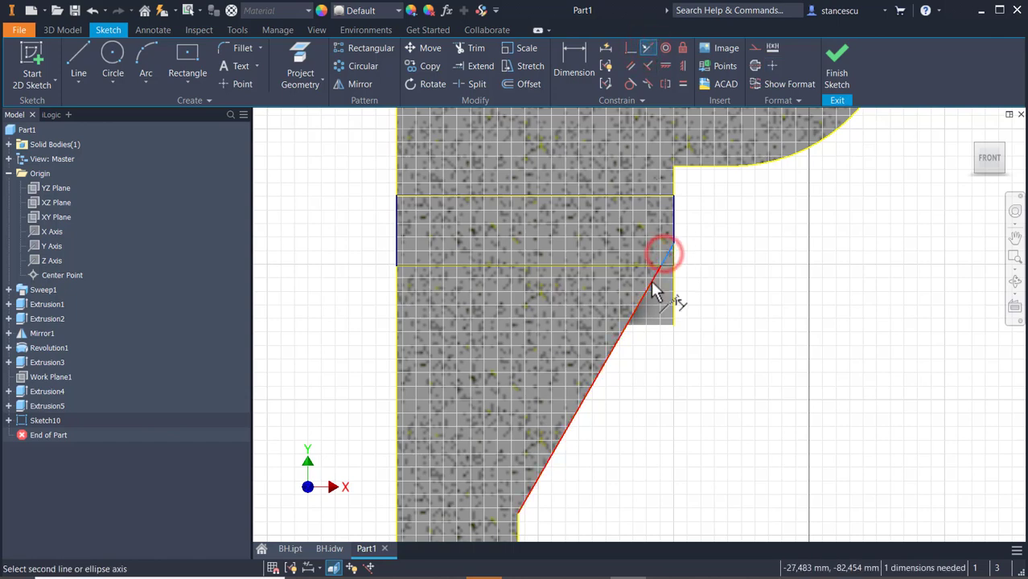
pyautogui.click(651, 279)
# Draw a horizontal line across the neck where it meets the ball and convert the projected arc below it to construction geometry.
pyautogui.scroll(-3, 771, 411)
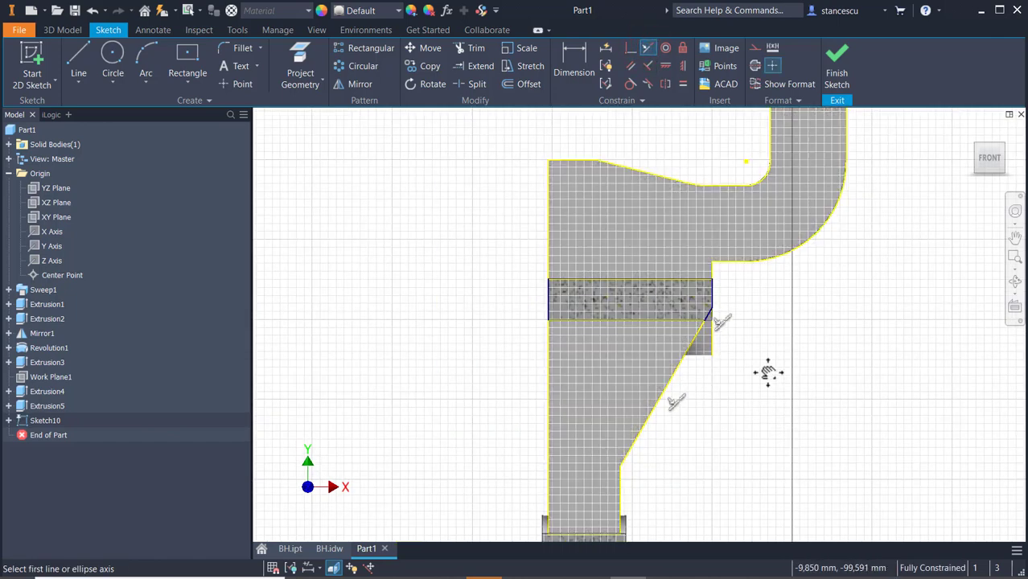
pyautogui.moveTo(766, 369); pyautogui.dragTo(775, 248, button='middle')
pyautogui.moveTo(763, 287)
pyautogui.mouseDown(button='middle')
pyautogui.moveTo(707, 508)
pyautogui.moveTo(734, 525)
pyautogui.mouseUp(button='middle')
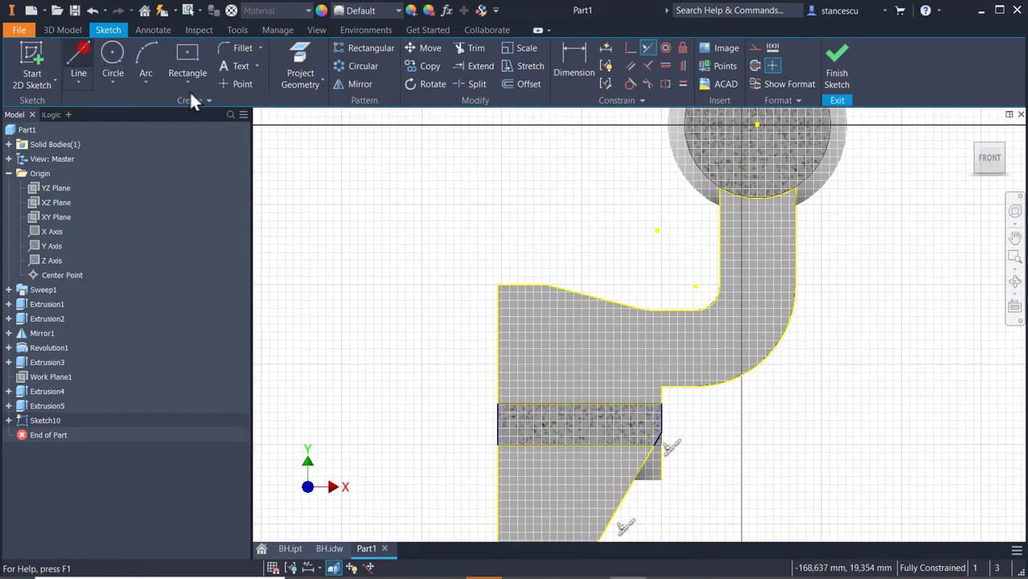
pyautogui.press('l')
pyautogui.click(722, 187)
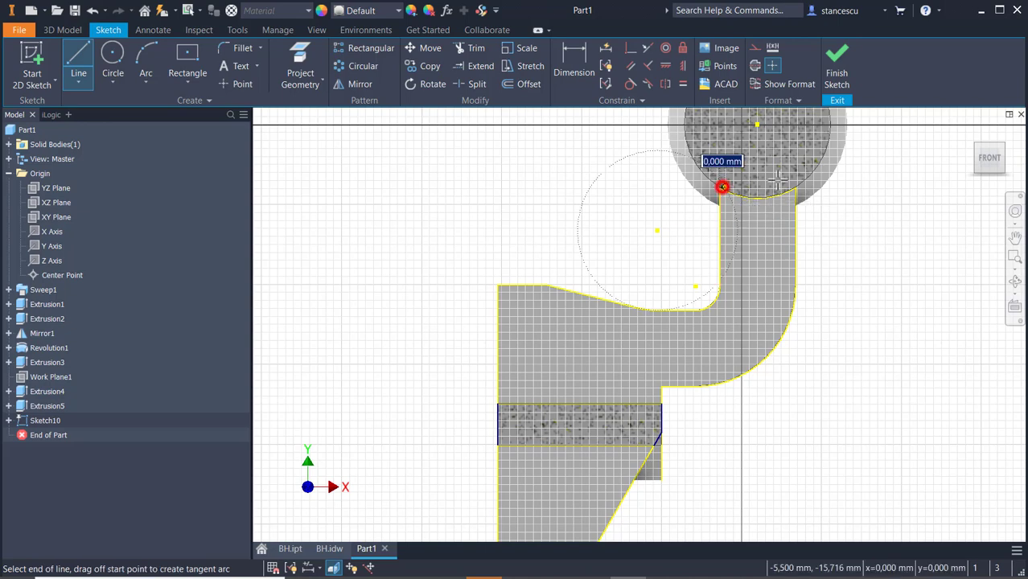
pyautogui.click(794, 187)
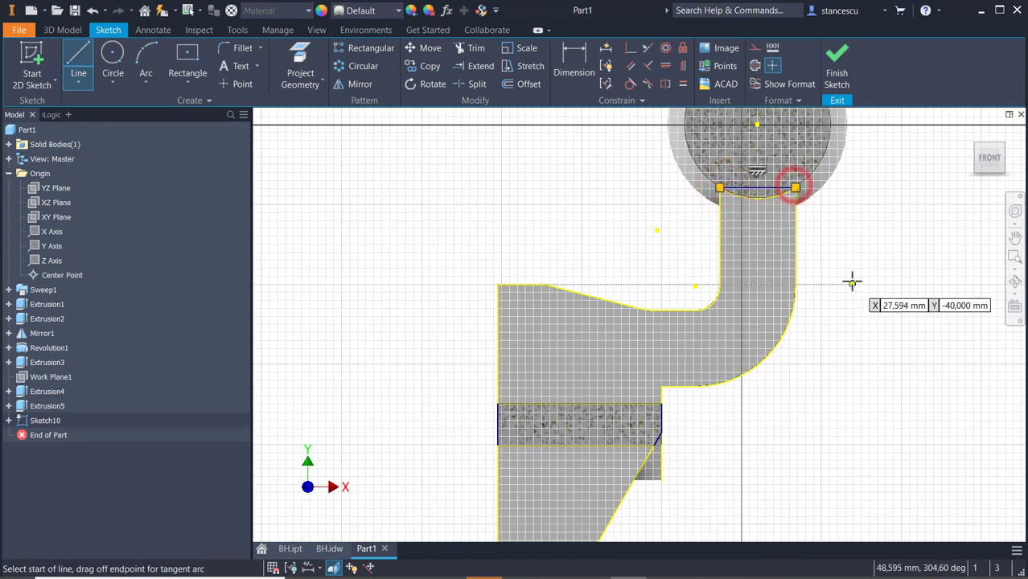
pyautogui.press('Escape')
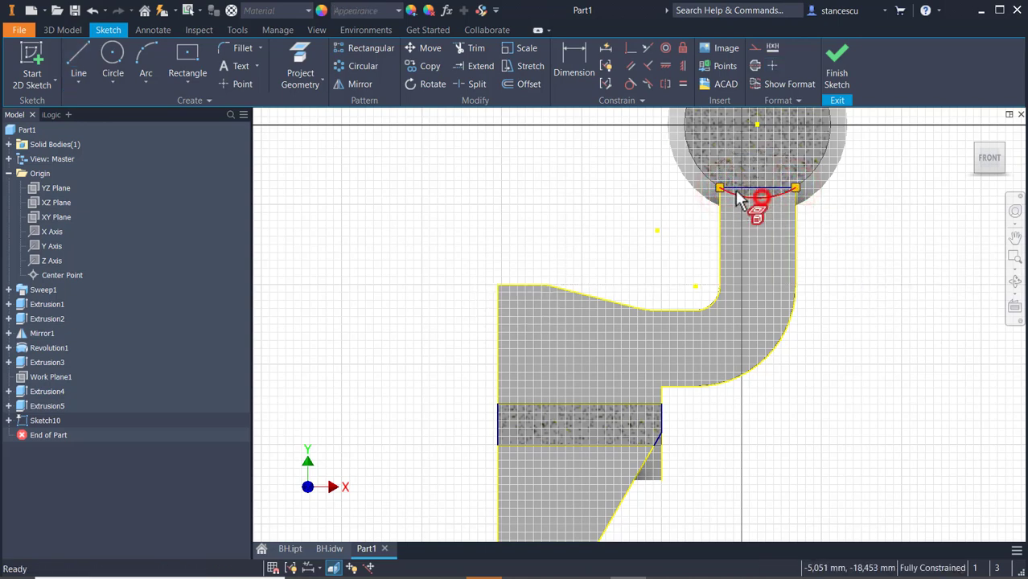
pyautogui.click(752, 48)
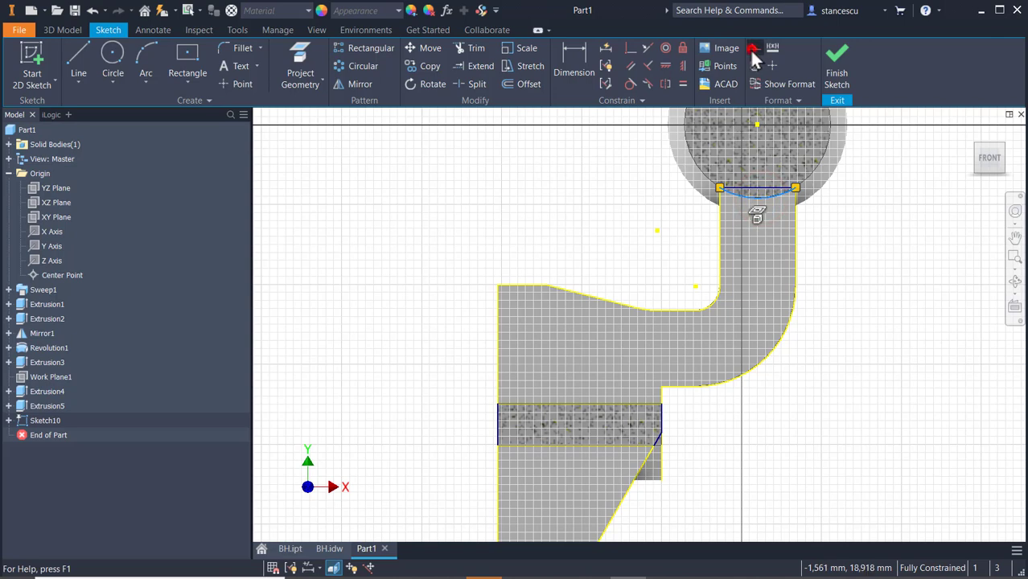
pyautogui.click(634, 171)
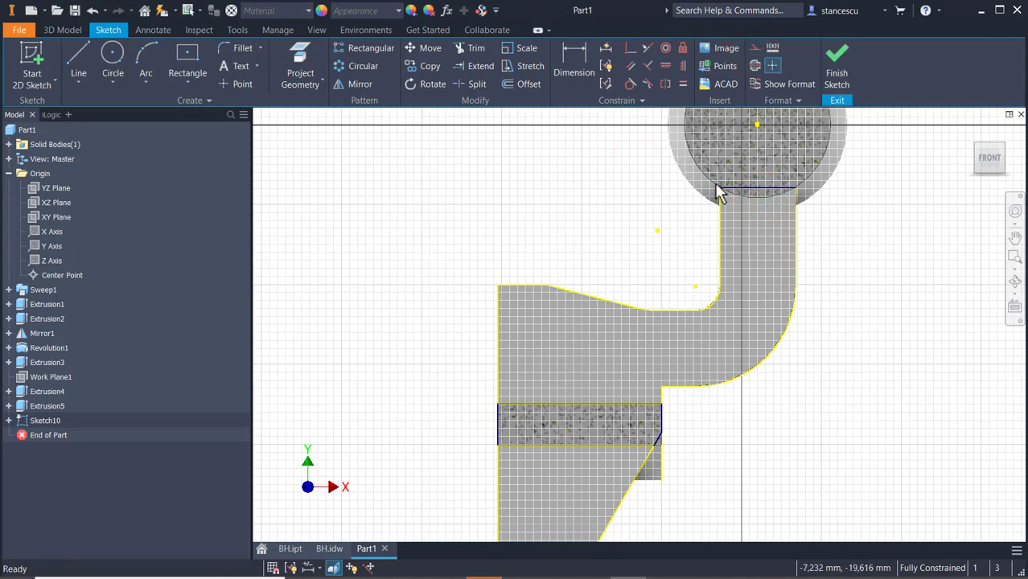
# Draw a three-line open profile from the arm's lower corners down into the cylindrical boss, about 17 mm wide and 14 mm deep.
pyautogui.moveTo(546, 286); pyautogui.dragTo(521, 145, button='middle')
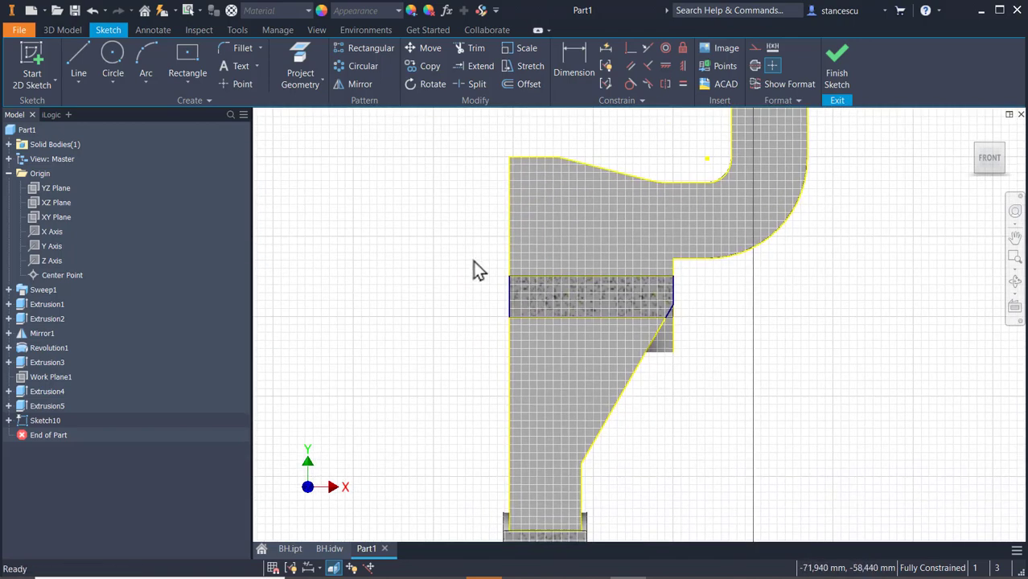
pyautogui.moveTo(477, 269); pyautogui.dragTo(482, 216, button='middle')
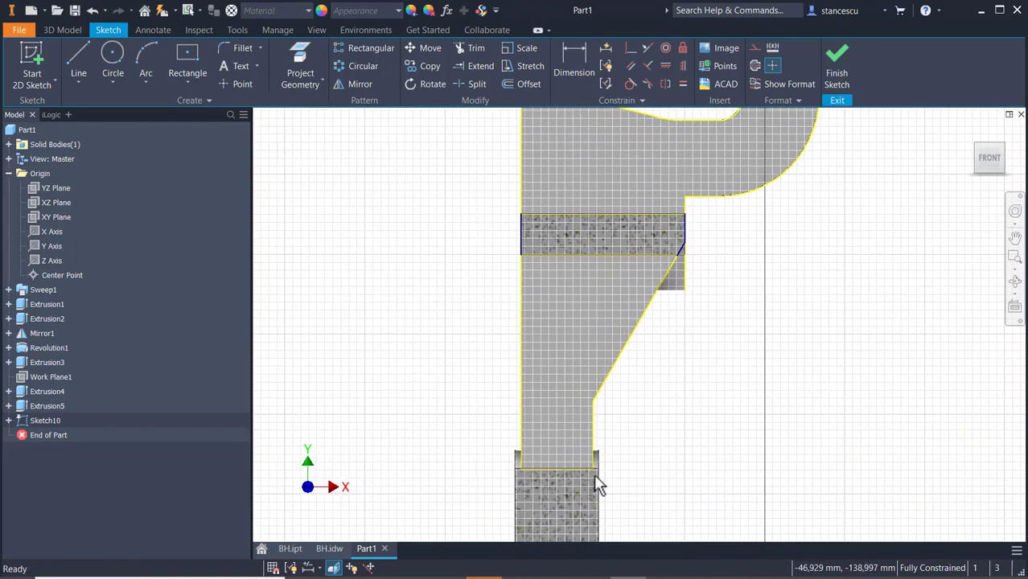
pyautogui.moveTo(464, 429); pyautogui.dragTo(465, 292, button='middle')
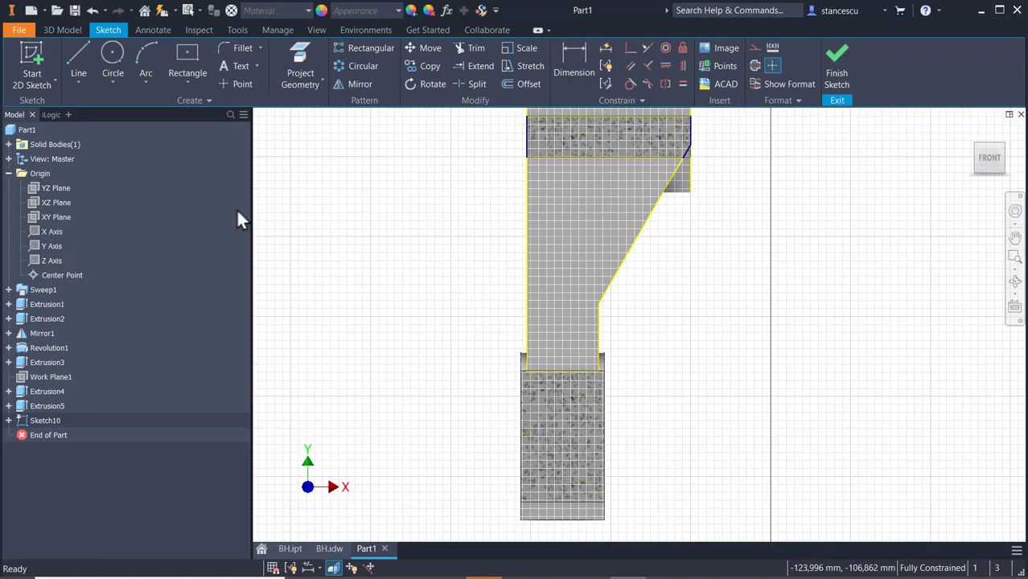
pyautogui.click(70, 56)
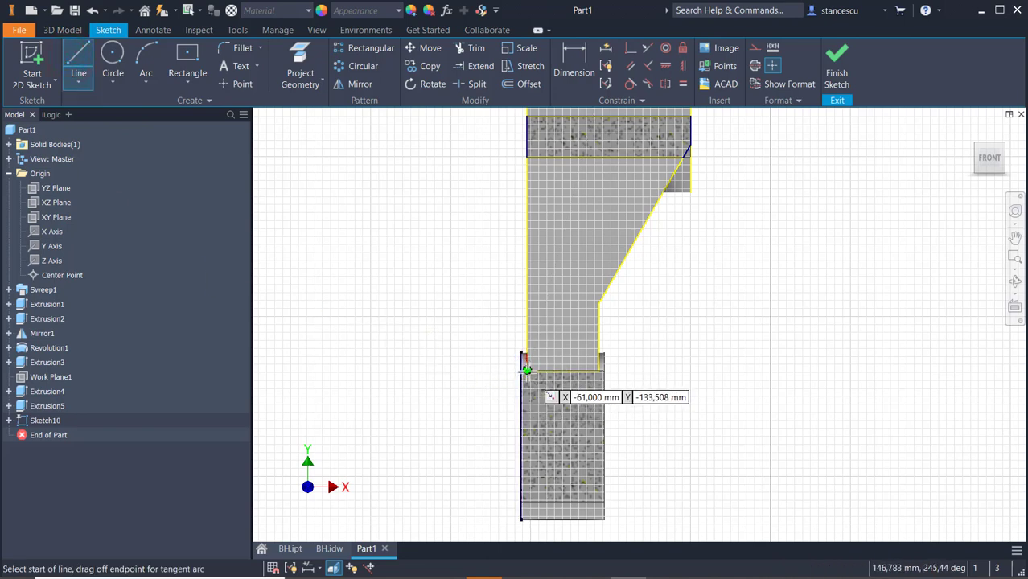
pyautogui.click(526, 369)
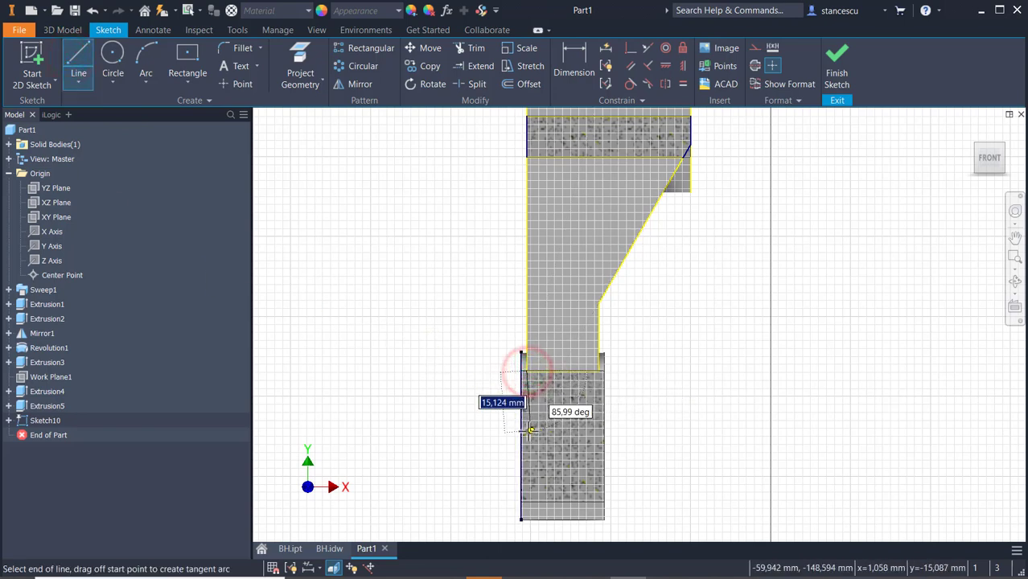
pyautogui.click(527, 428)
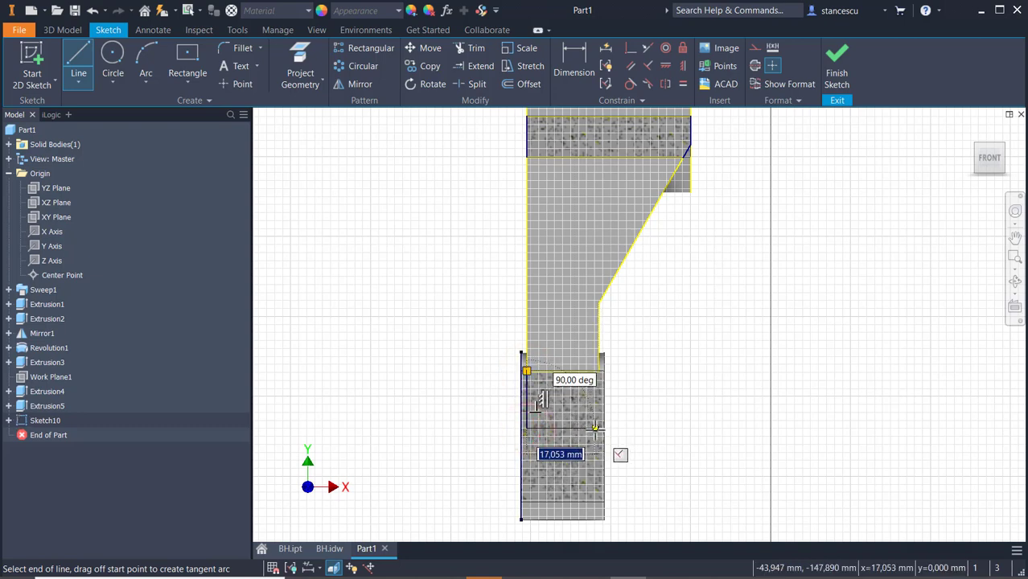
pyautogui.click(596, 427)
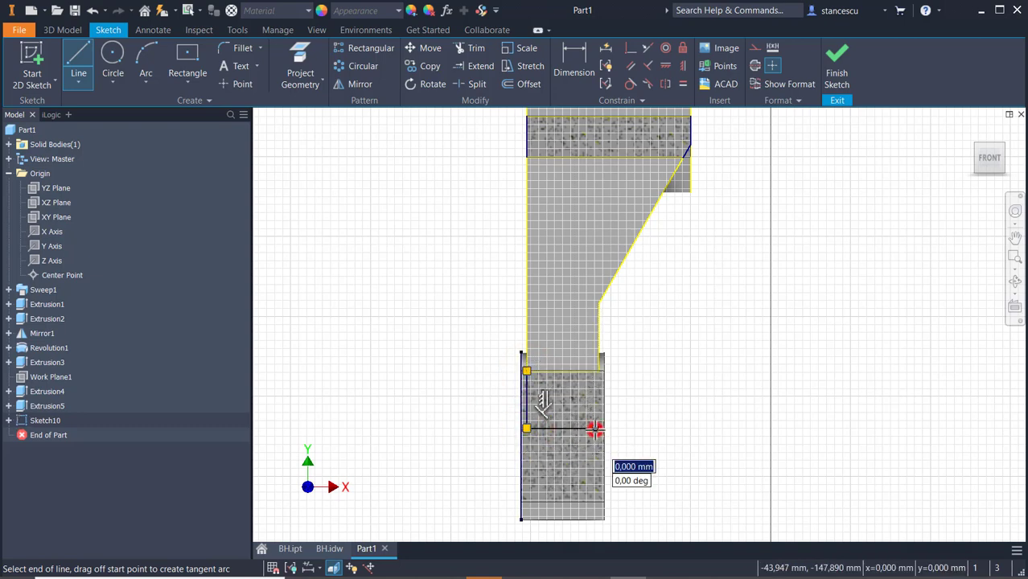
pyautogui.click(598, 370)
pyautogui.press('Escape')
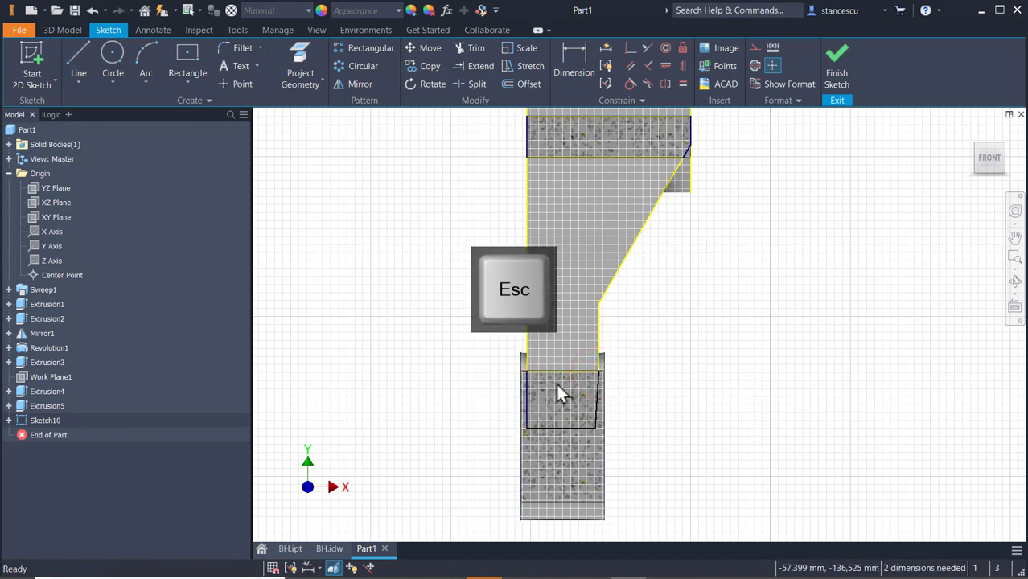
# Constrain the slanted side line of the profile inside the boss to be vertical.
pyautogui.scroll(3, 557, 388)
pyautogui.click(633, 421)
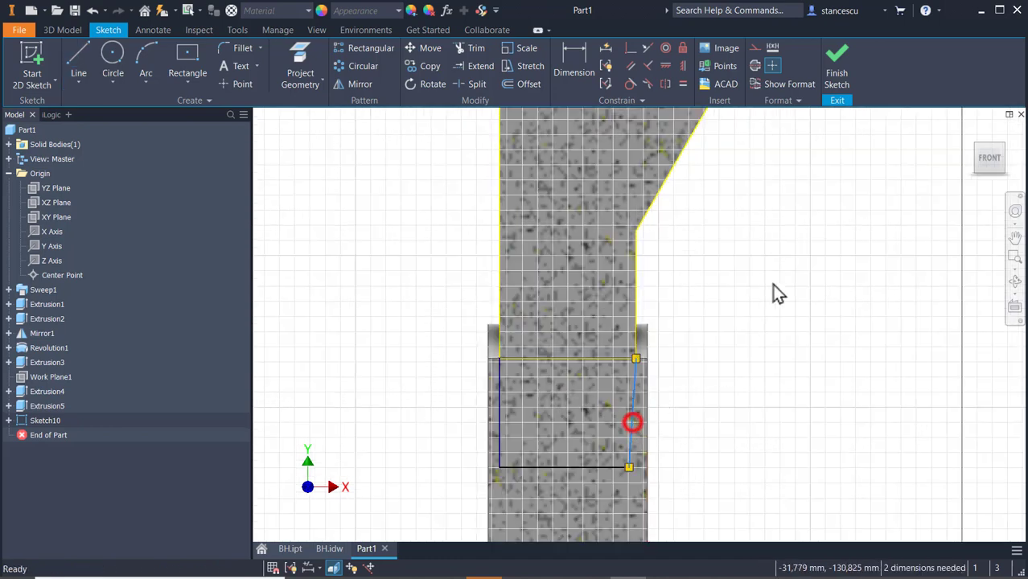
pyautogui.click(680, 69)
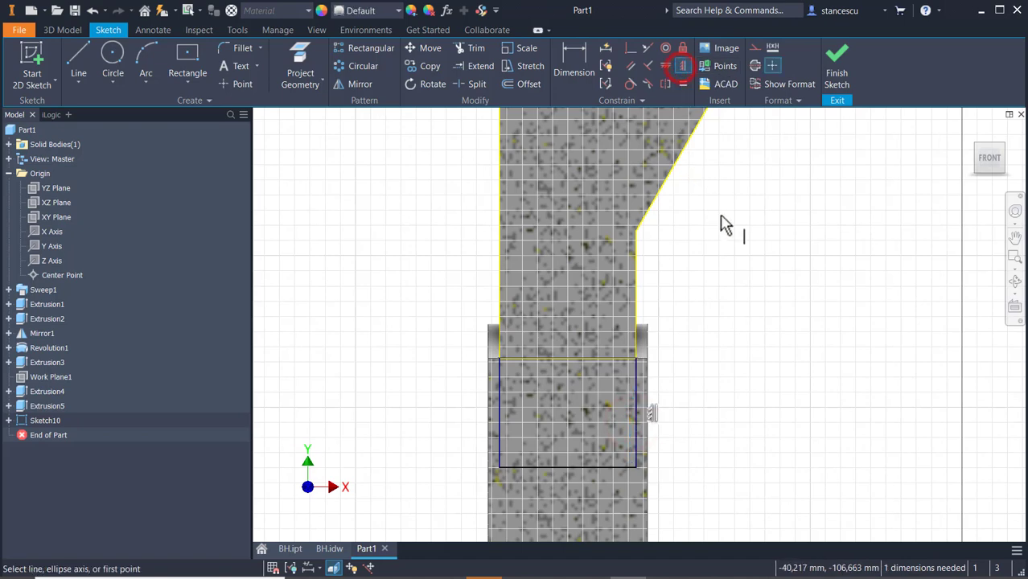
pyautogui.press('Escape')
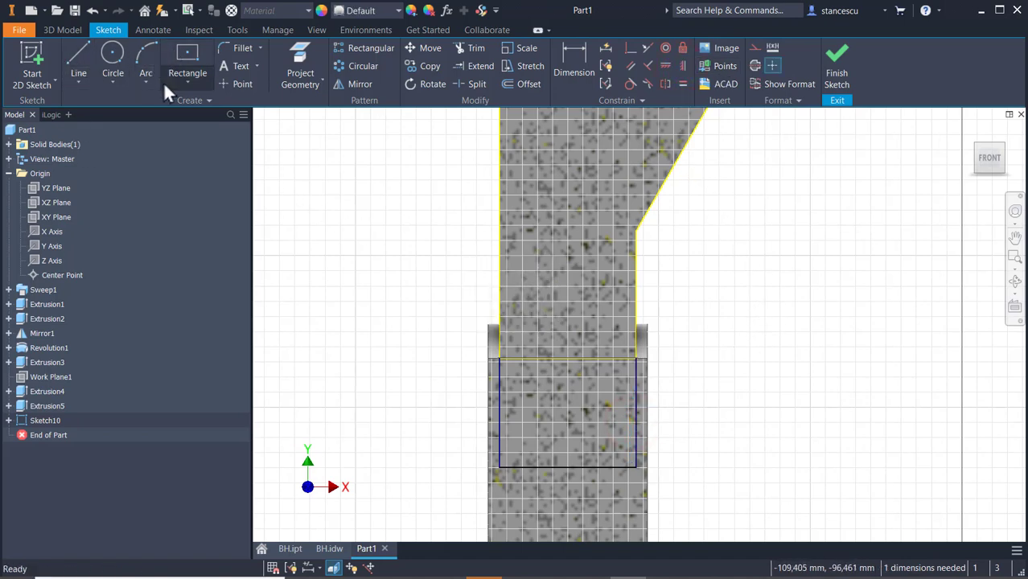
# Project the round end face of the lower cylindrical boss into the sketch.
pyautogui.click(306, 61)
pyautogui.keyDown('shift'); pyautogui.moveTo(756, 344); pyautogui.dragTo(754, 346, button='middle'); pyautogui.keyUp('shift')
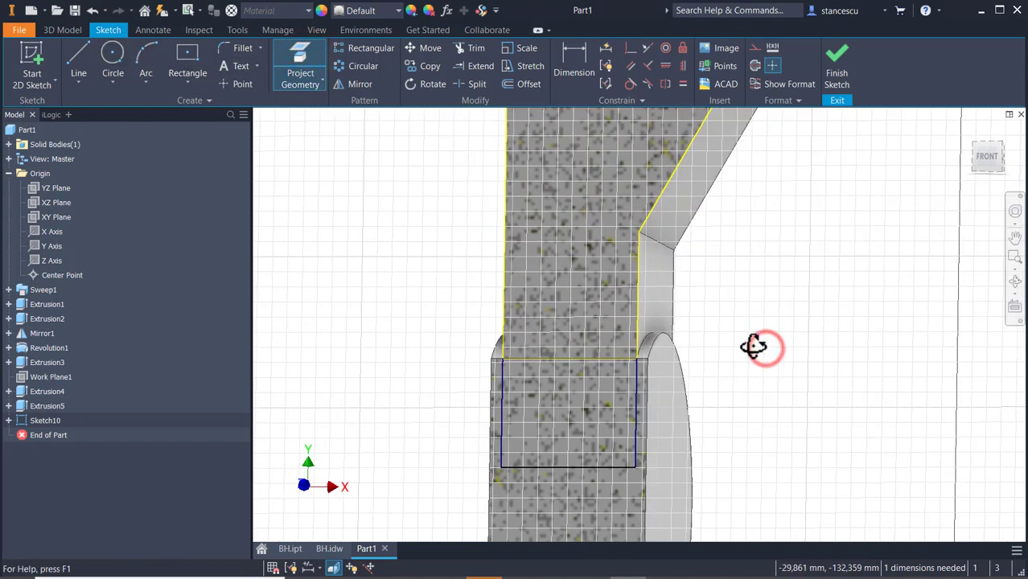
pyautogui.click(666, 432)
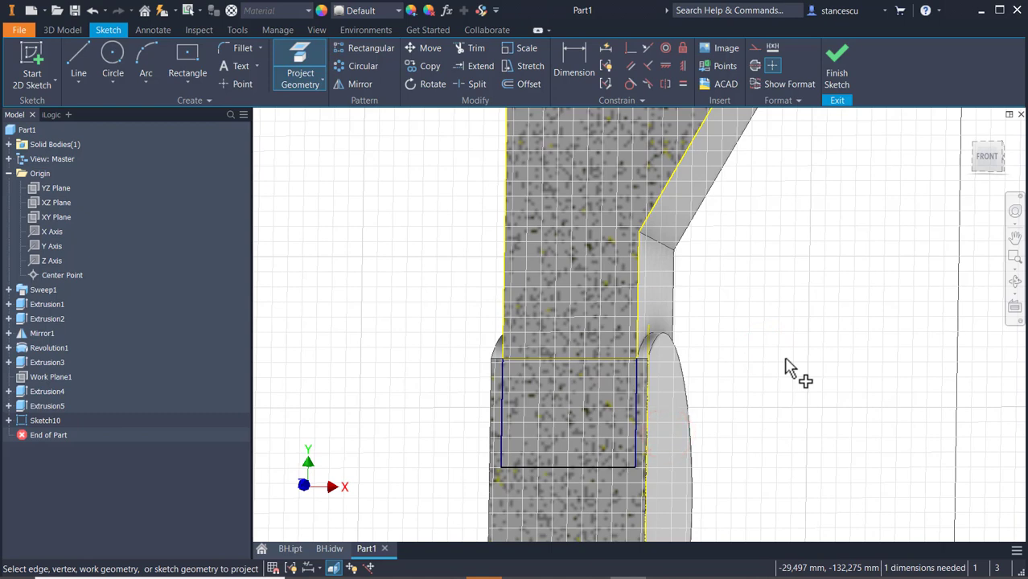
pyautogui.moveTo(798, 349)
pyautogui.keyDown('shift'); pyautogui.mouseDown(button='middle')
pyautogui.moveTo(807, 344)
pyautogui.moveTo(804, 360)
pyautogui.mouseUp(button='middle'); pyautogui.keyUp('shift')
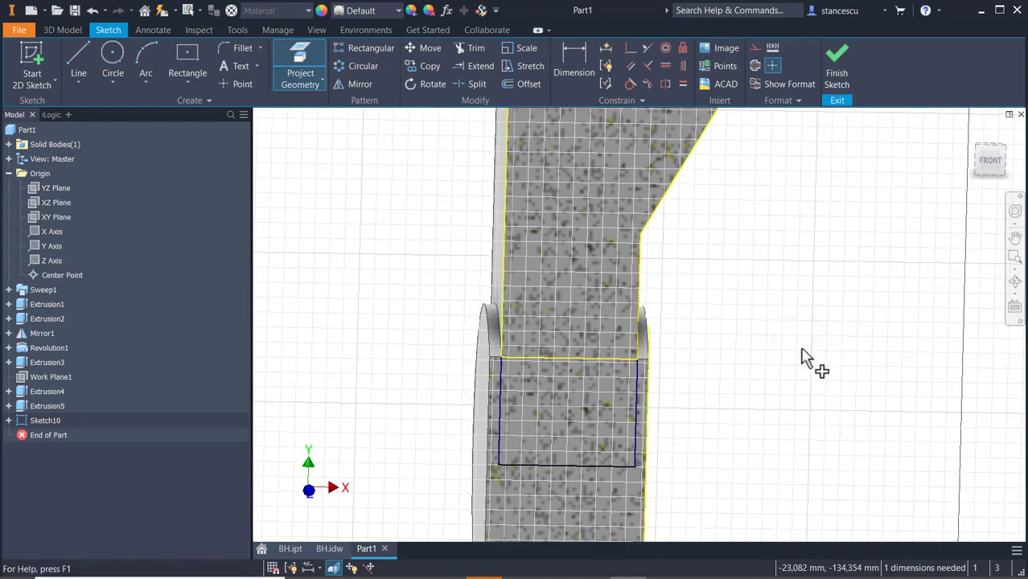
# Make the lower line of the profile inside the boss coincident with the midpoint of the boss's projected edge.
pyautogui.click(632, 48)
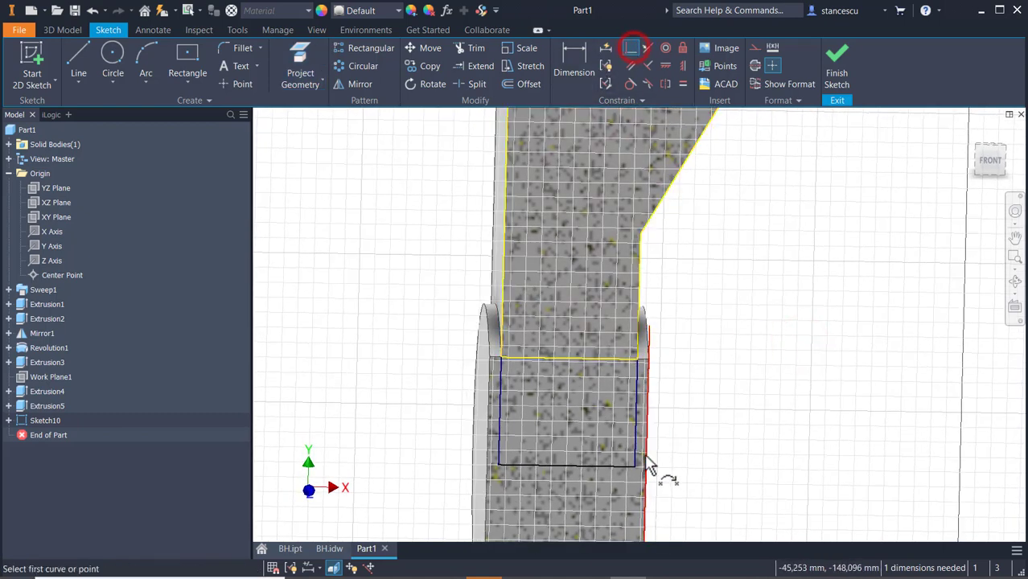
pyautogui.click(645, 483)
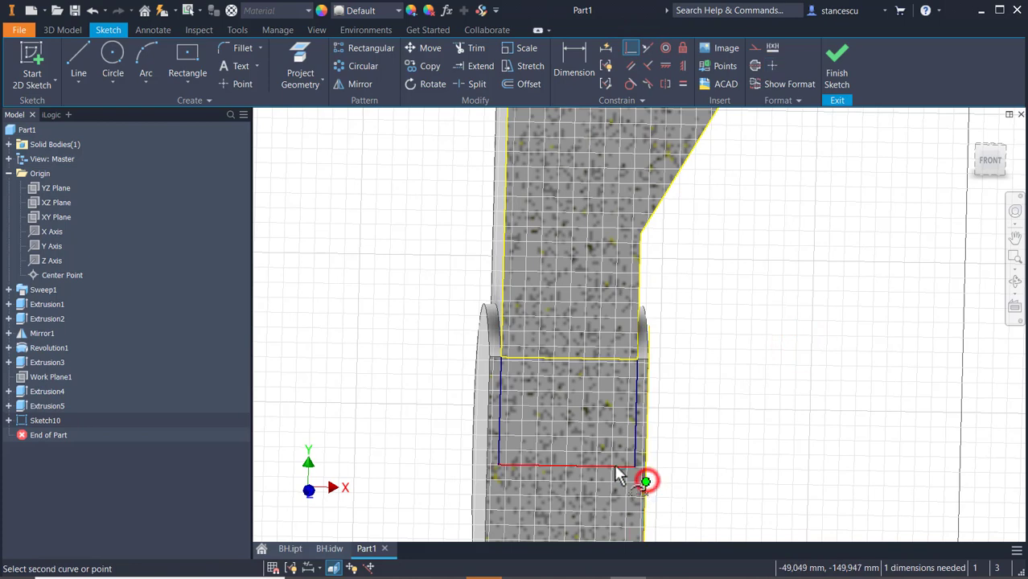
pyautogui.click(613, 465)
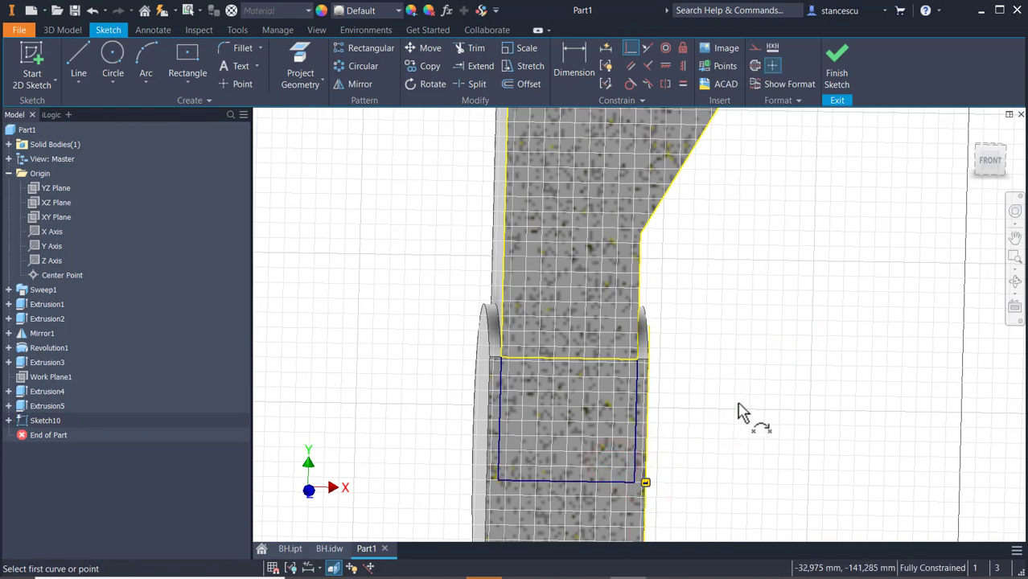
pyautogui.press('Escape')
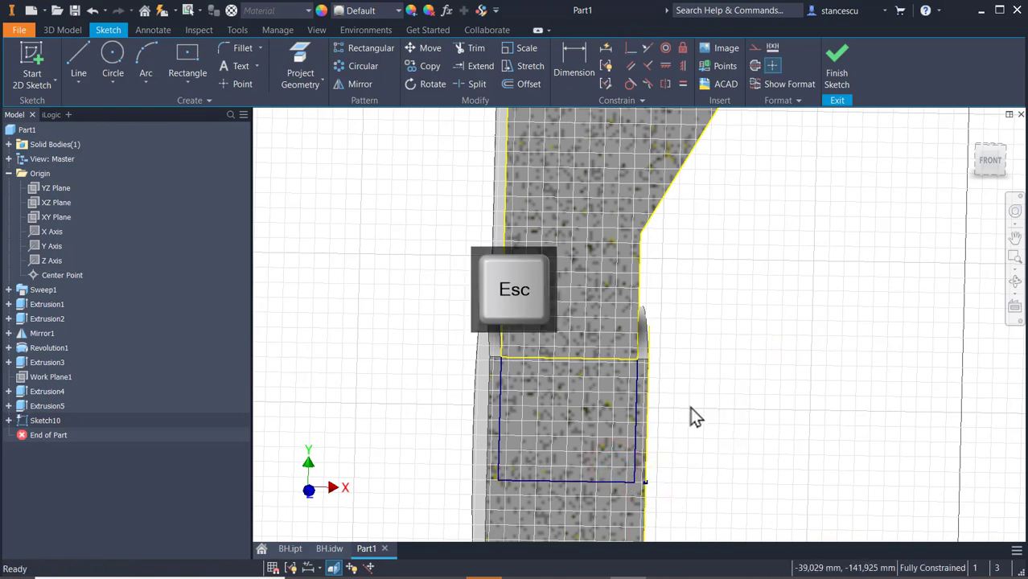
# Convert the projected horizontal edge between the arm and the boss to construction geometry and finish the sketch.
pyautogui.click(587, 361)
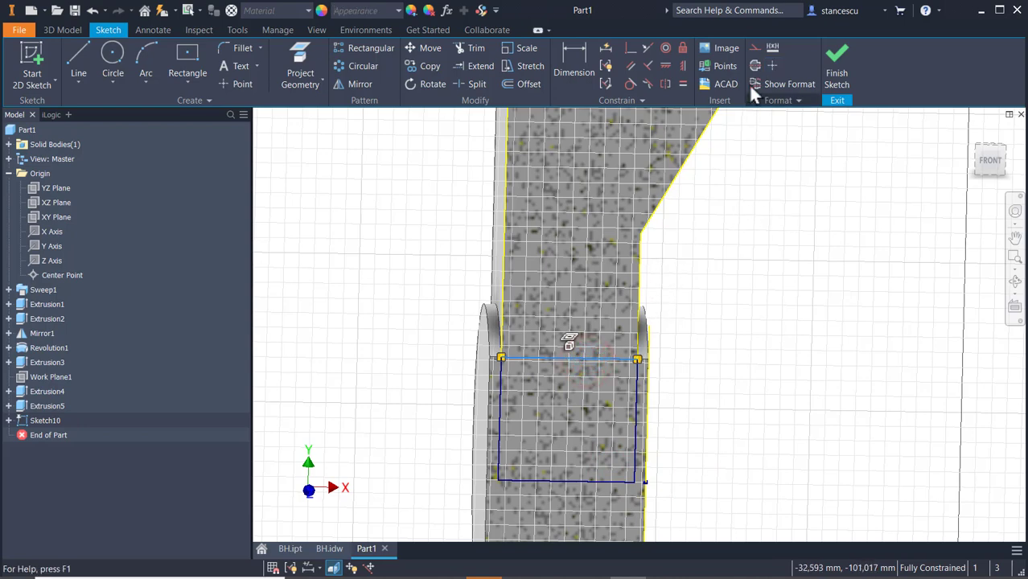
pyautogui.click(755, 50)
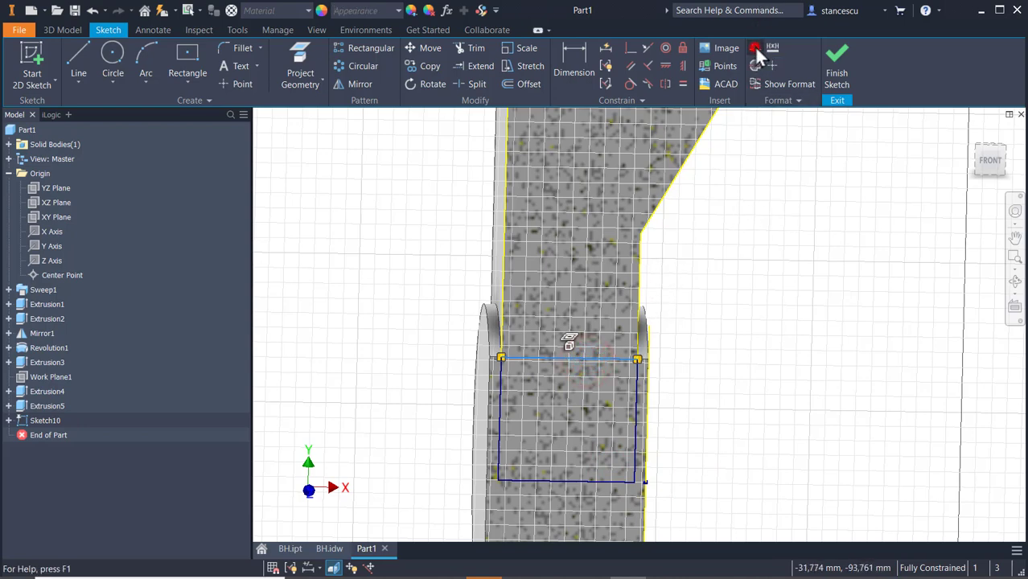
pyautogui.click(776, 259)
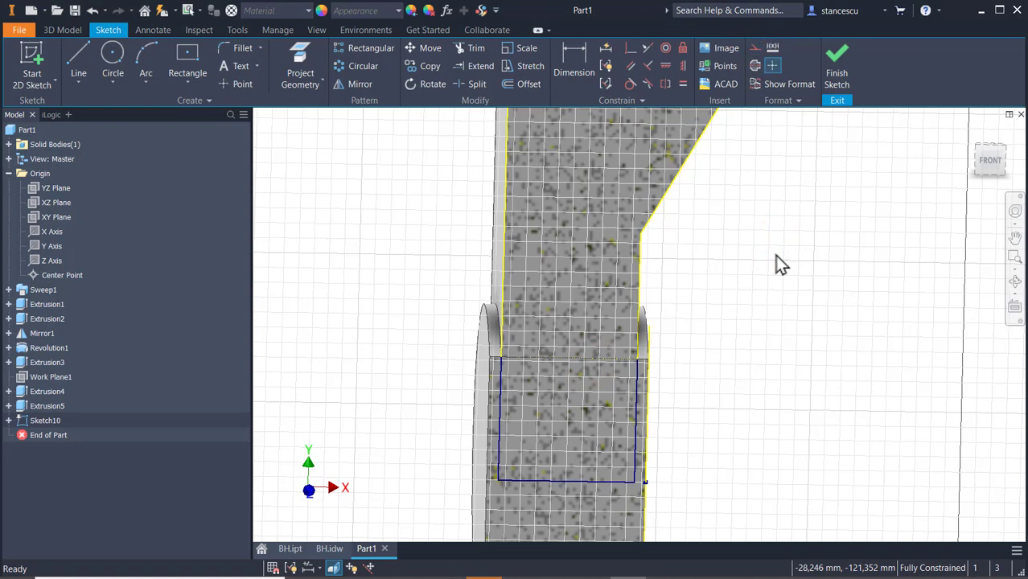
pyautogui.click(840, 71)
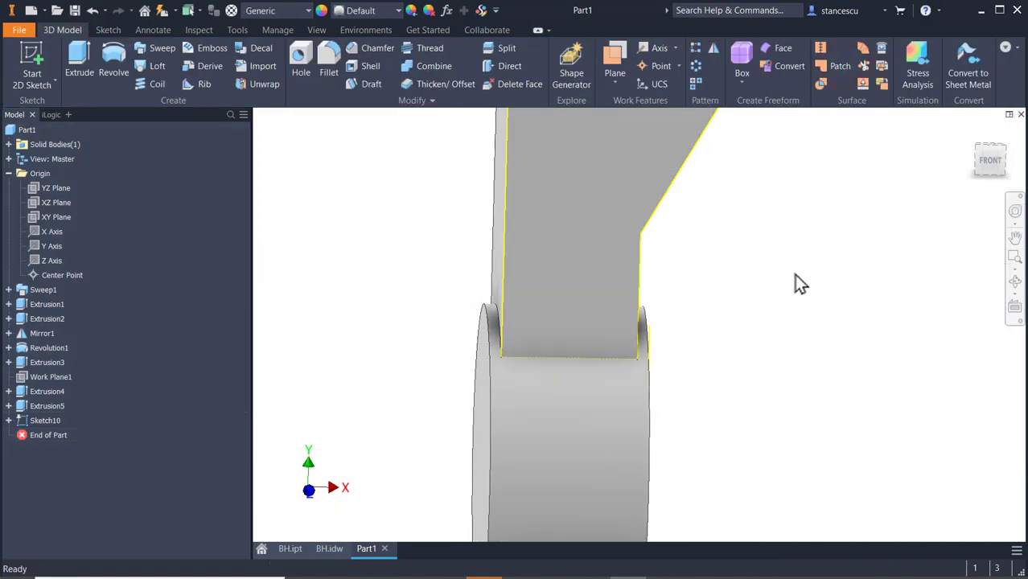
# Create a work axis through the two corner points where the neck's front face meets the ball.
pyautogui.press('F6')
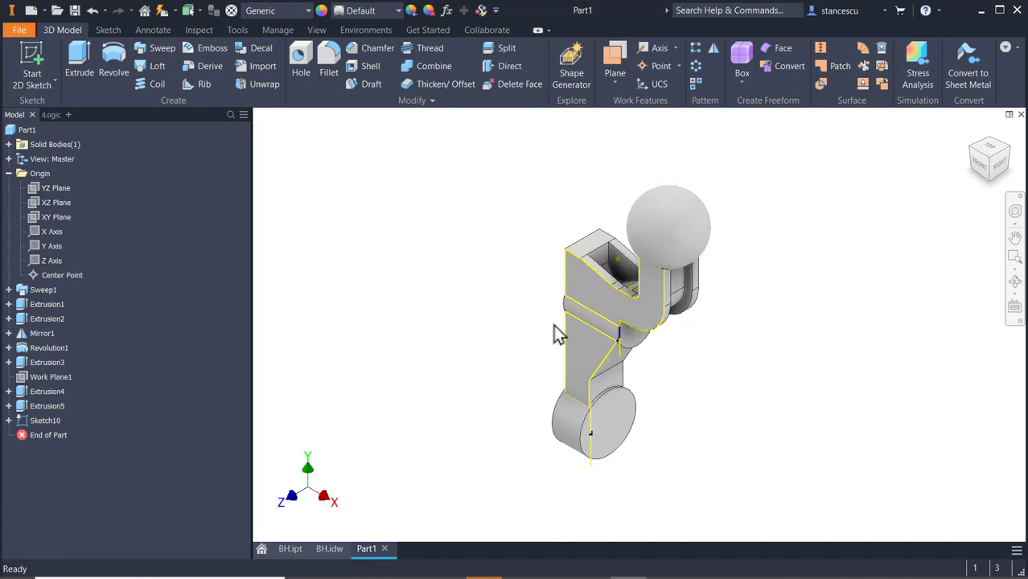
pyautogui.scroll(-3, 553, 326)
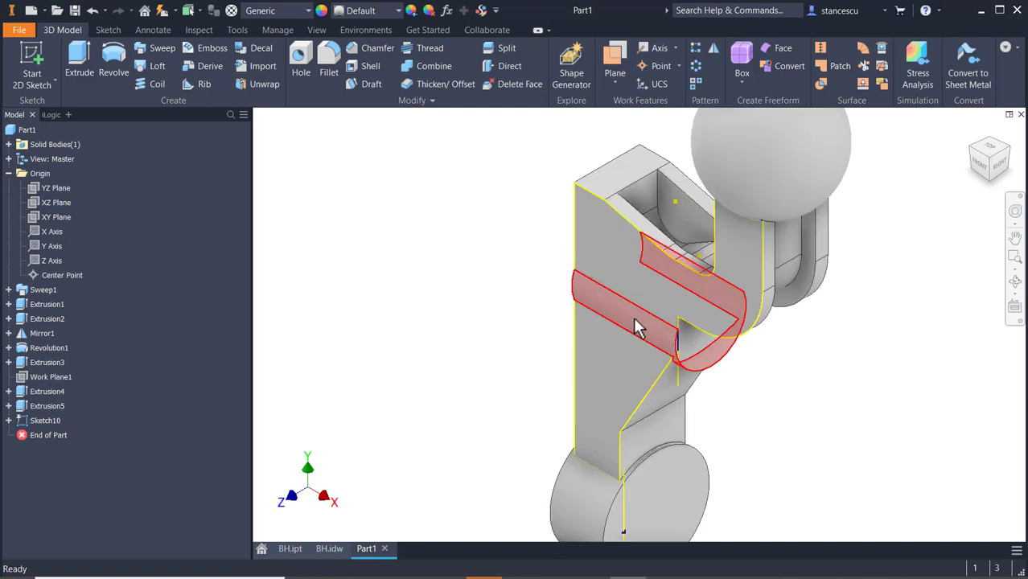
pyautogui.scroll(-3, 754, 260)
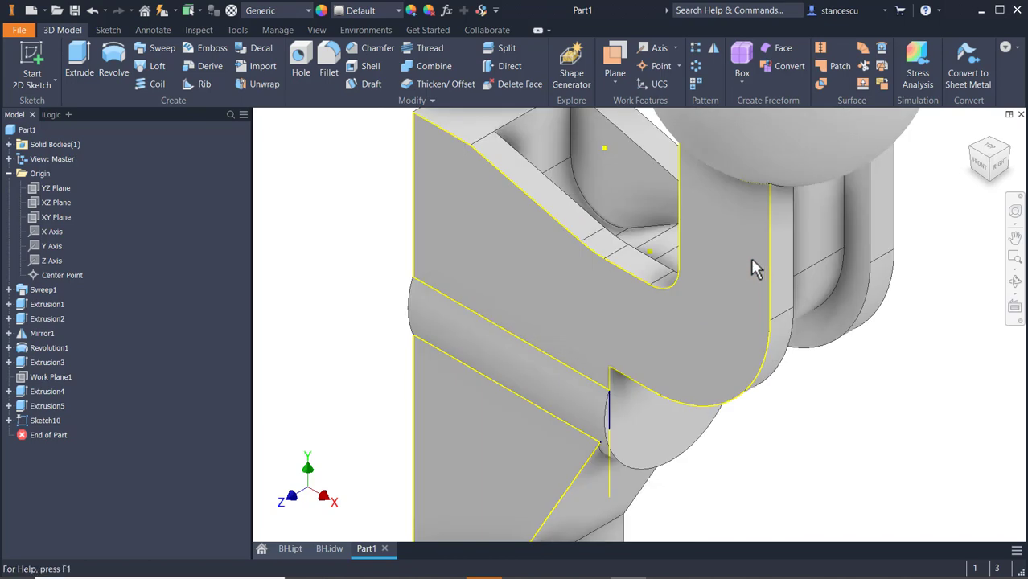
pyautogui.keyDown('shift'); pyautogui.moveTo(750, 257); pyautogui.dragTo(753, 320, button='middle'); pyautogui.keyUp('shift')
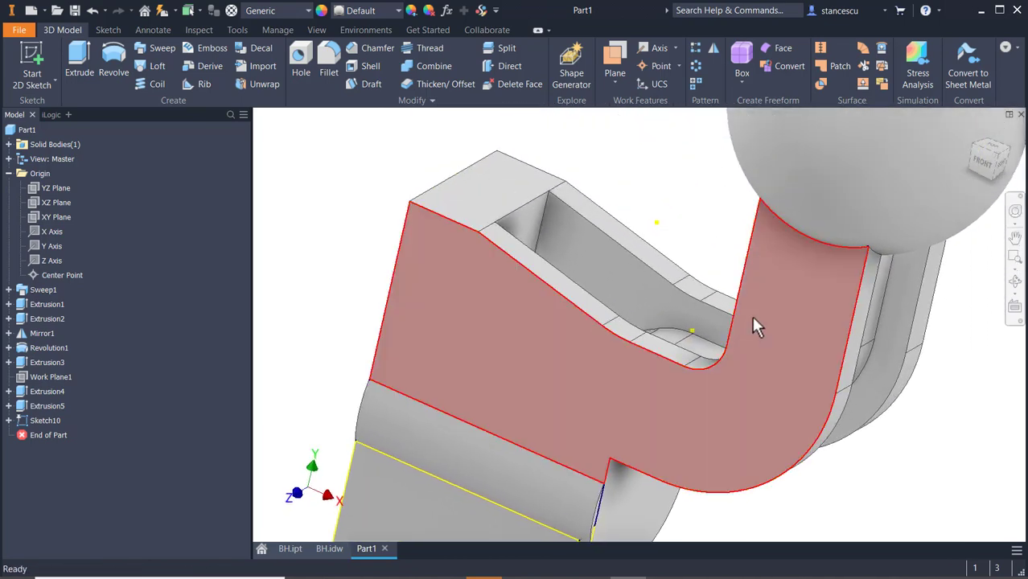
pyautogui.click(802, 282)
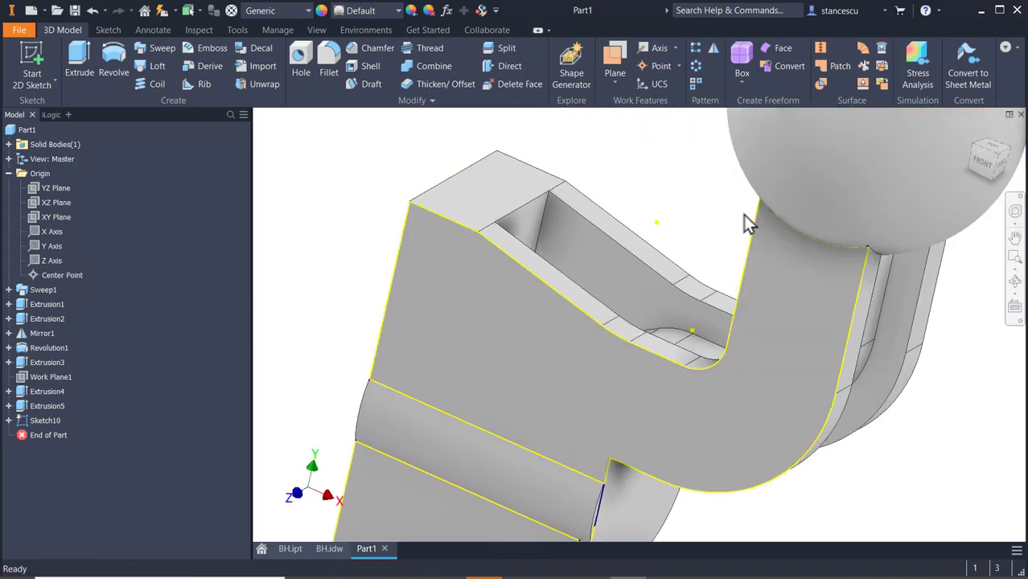
pyautogui.keyDown('shift'); pyautogui.moveTo(757, 202); pyautogui.dragTo(804, 322, button='middle'); pyautogui.keyUp('shift')
pyautogui.keyDown('shift'); pyautogui.moveTo(833, 273); pyautogui.dragTo(579, 386, button='middle'); pyautogui.keyUp('shift')
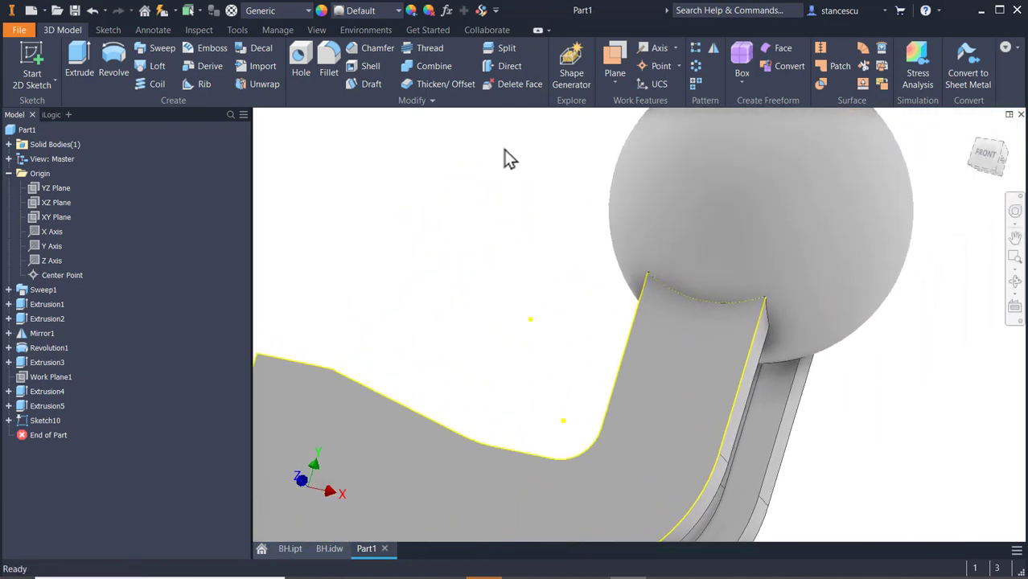
pyautogui.click(642, 48)
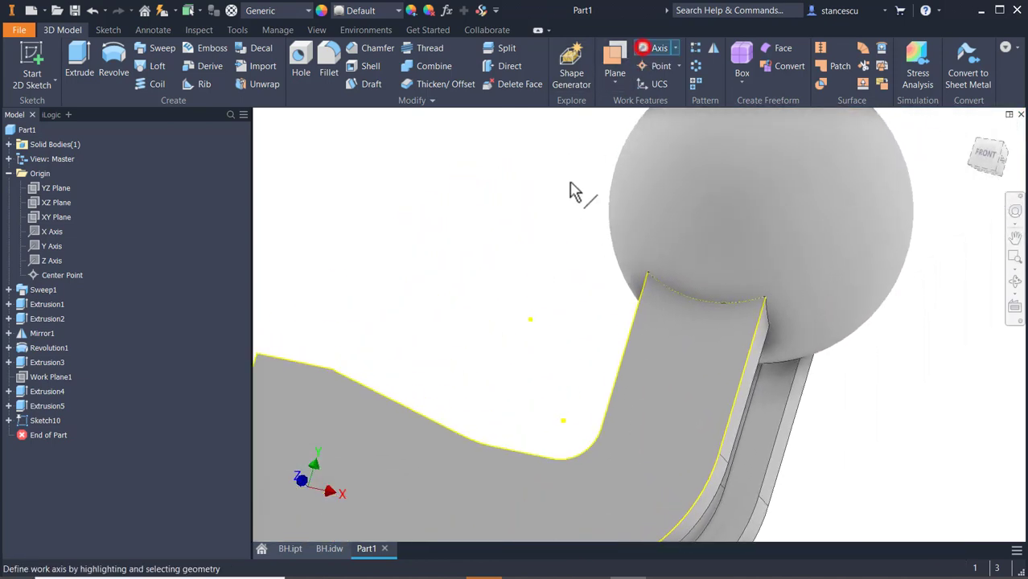
pyautogui.click(647, 272)
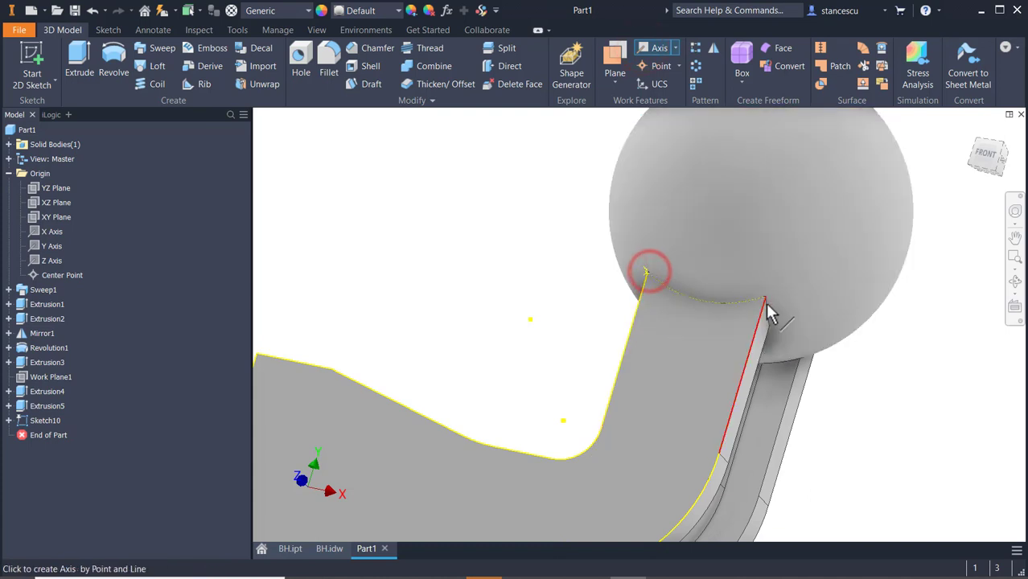
pyautogui.click(766, 300)
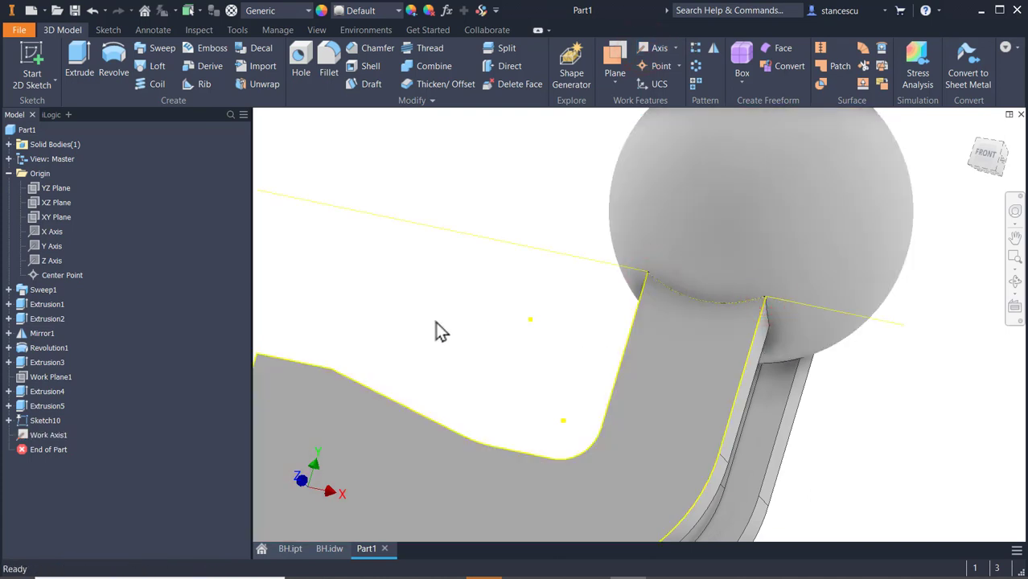
# Create a work plane tangent to the cylindrical surface across the arm and passing through the work axis at the neck.
pyautogui.scroll(3, 459, 311)
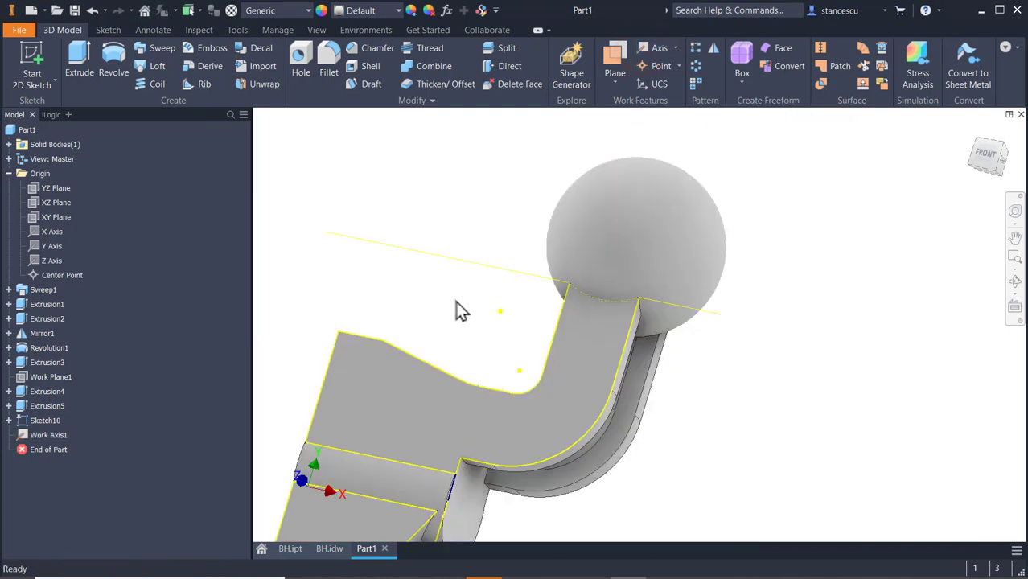
pyautogui.click(616, 77)
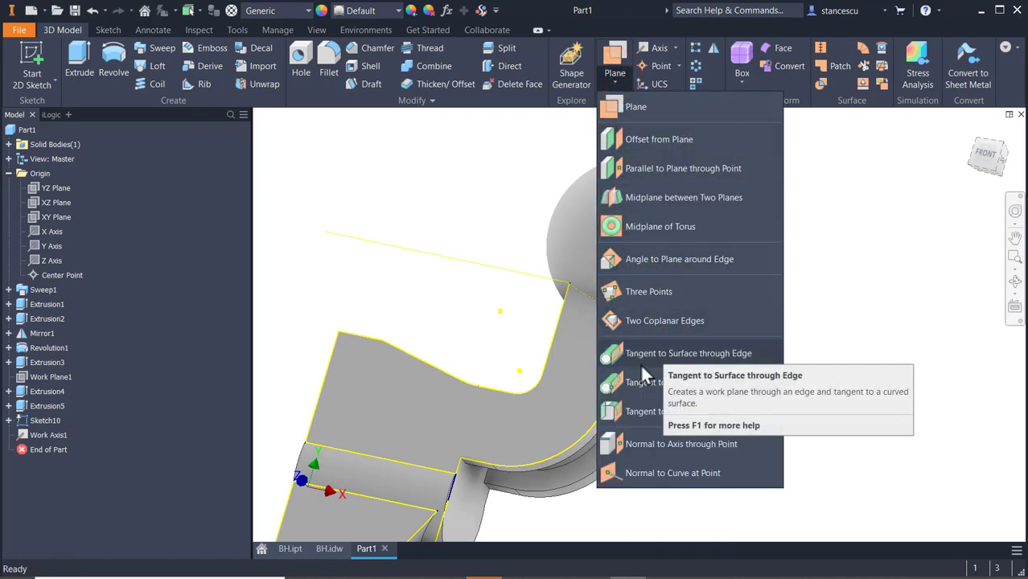
pyautogui.click(670, 353)
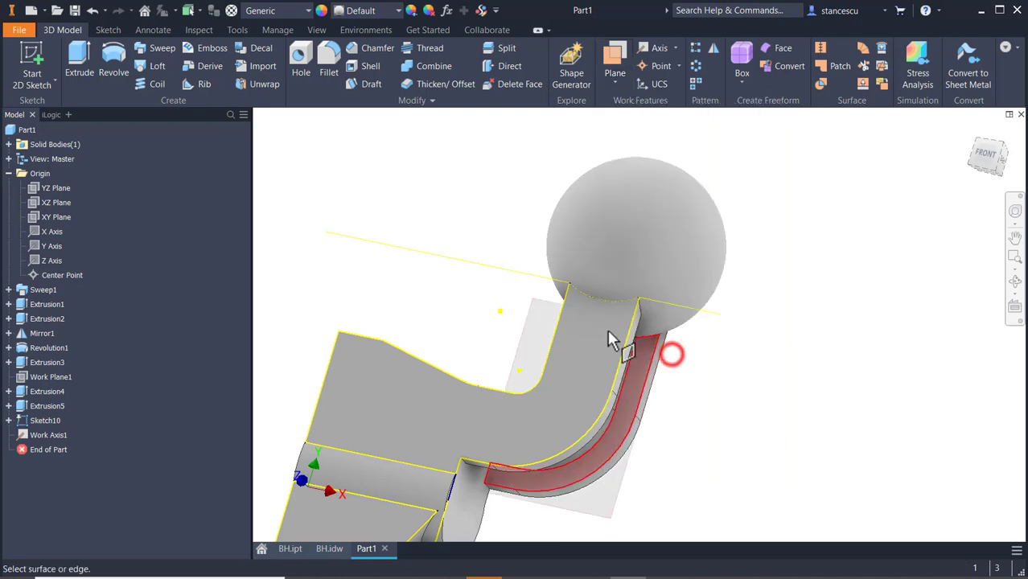
pyautogui.moveTo(443, 339); pyautogui.dragTo(489, 229, button='middle')
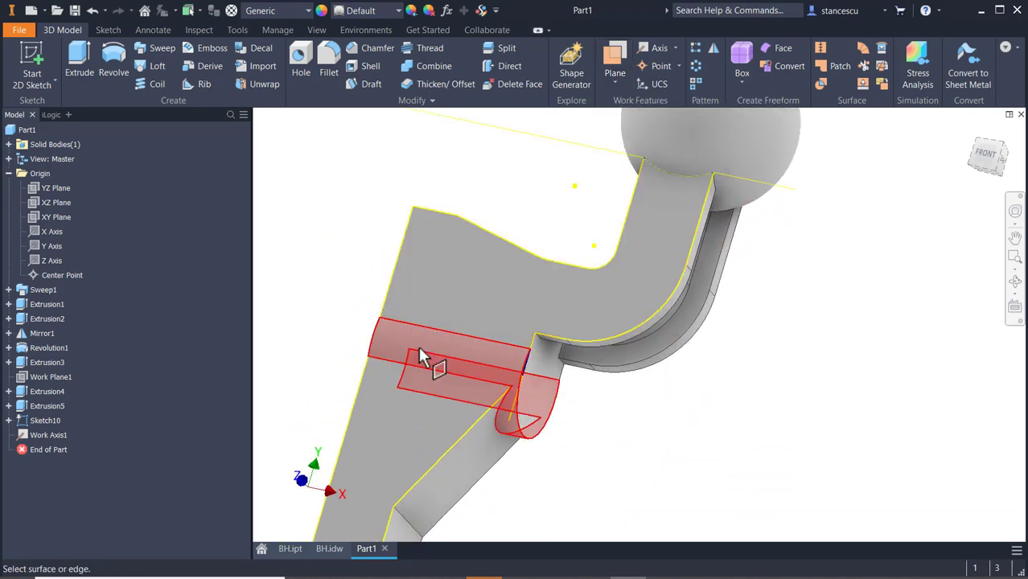
pyautogui.click(421, 347)
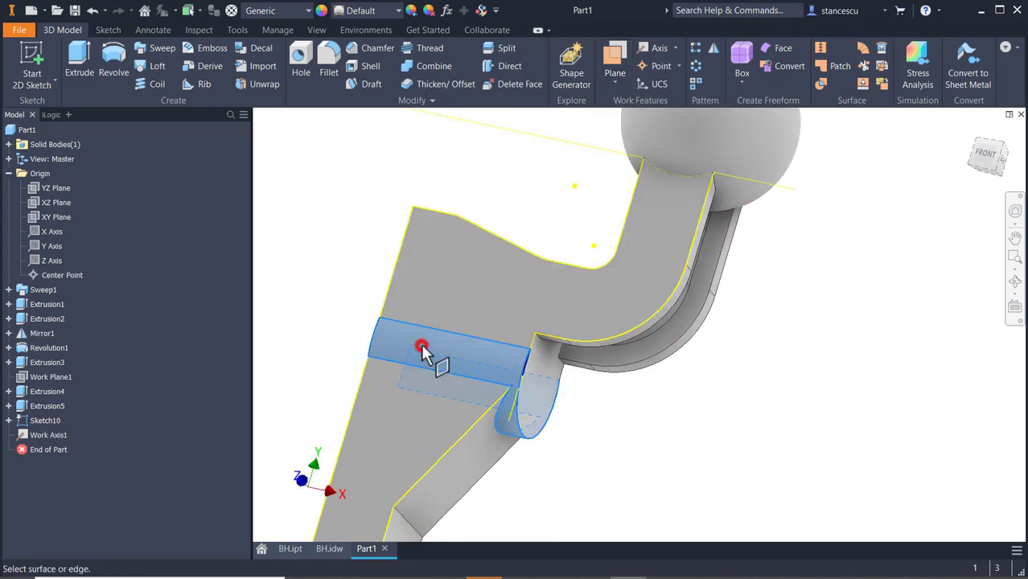
pyautogui.click(791, 192)
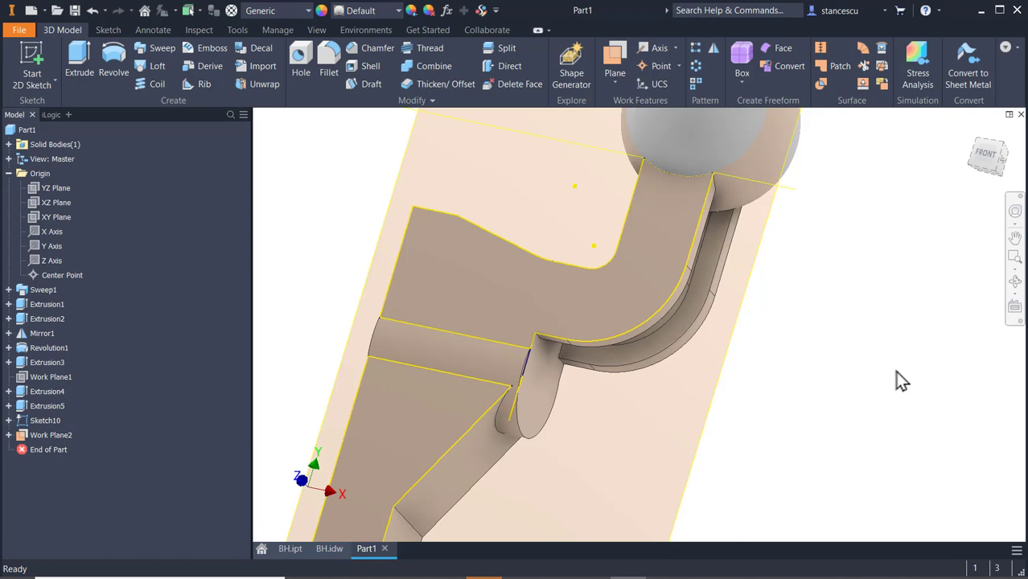
# Extrude the three sketch regions up to the tangent work plane, joining them to the body, and hide that plane.
pyautogui.moveTo(901, 381); pyautogui.dragTo(882, 324, button='middle')
pyautogui.scroll(2, 874, 352)
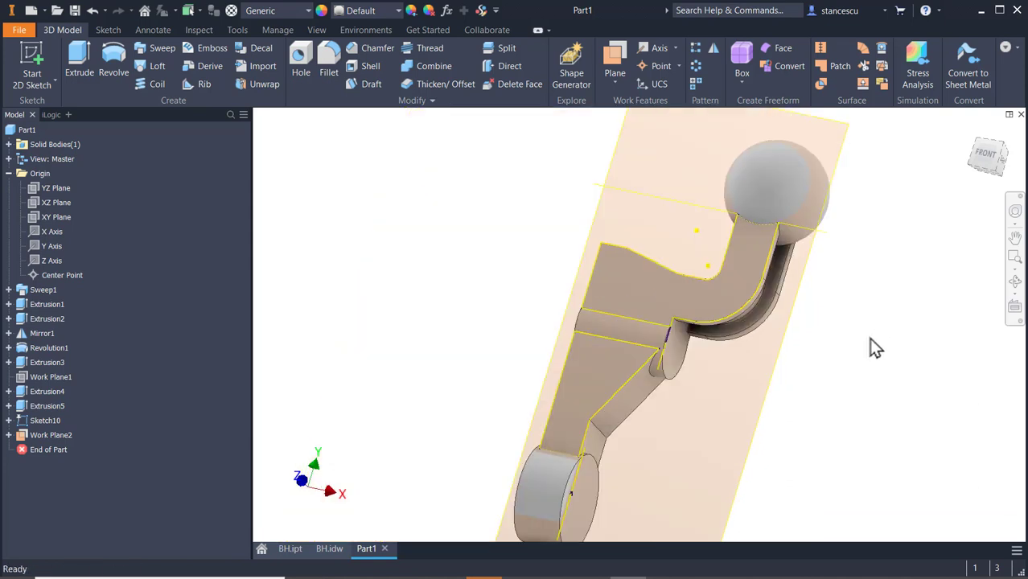
pyautogui.keyDown('shift'); pyautogui.moveTo(882, 378); pyautogui.dragTo(839, 374, button='middle'); pyautogui.keyUp('shift')
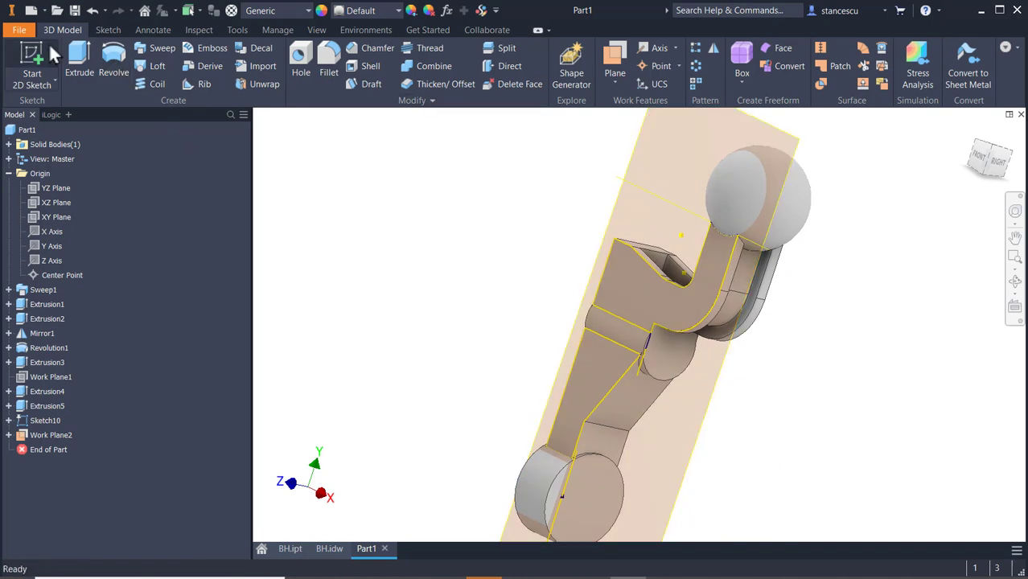
pyautogui.click(78, 58)
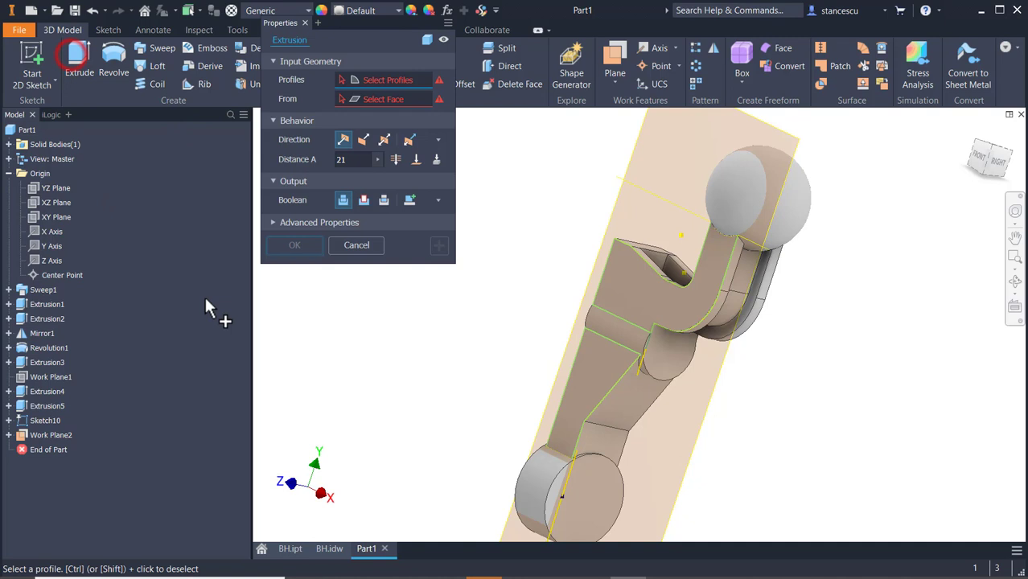
pyautogui.click(640, 292)
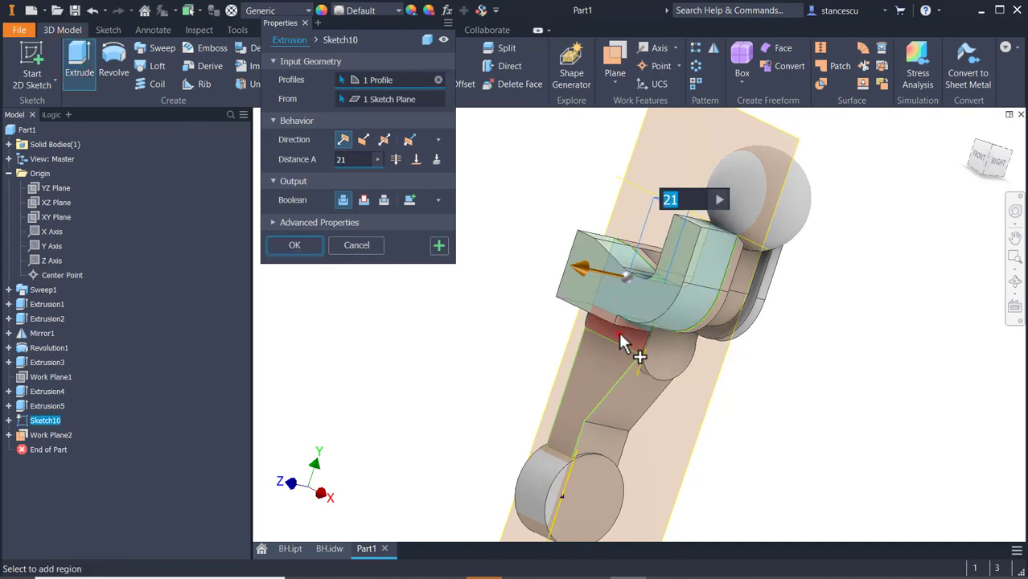
pyautogui.click(619, 338)
pyautogui.click(595, 364)
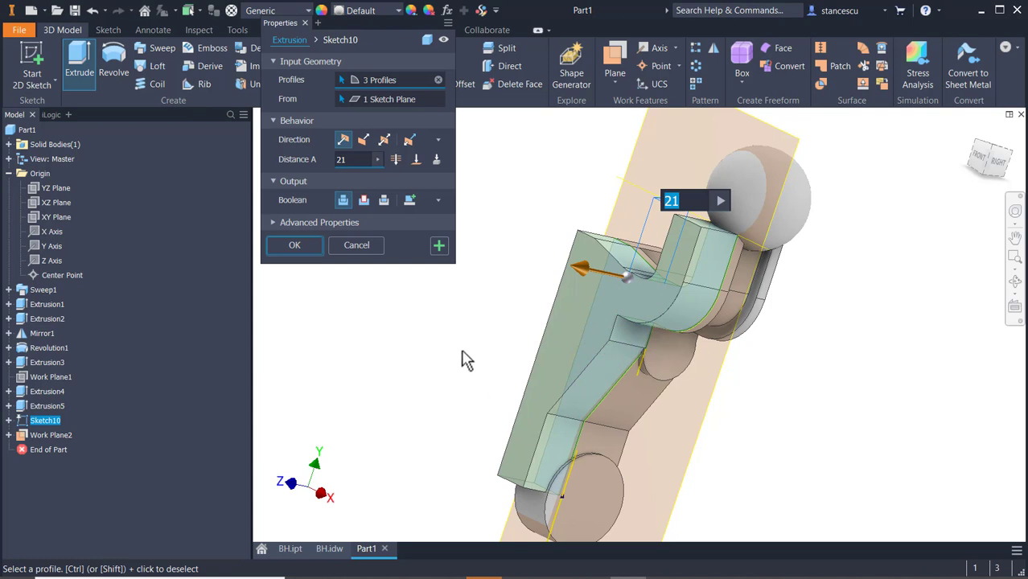
pyautogui.click(412, 159)
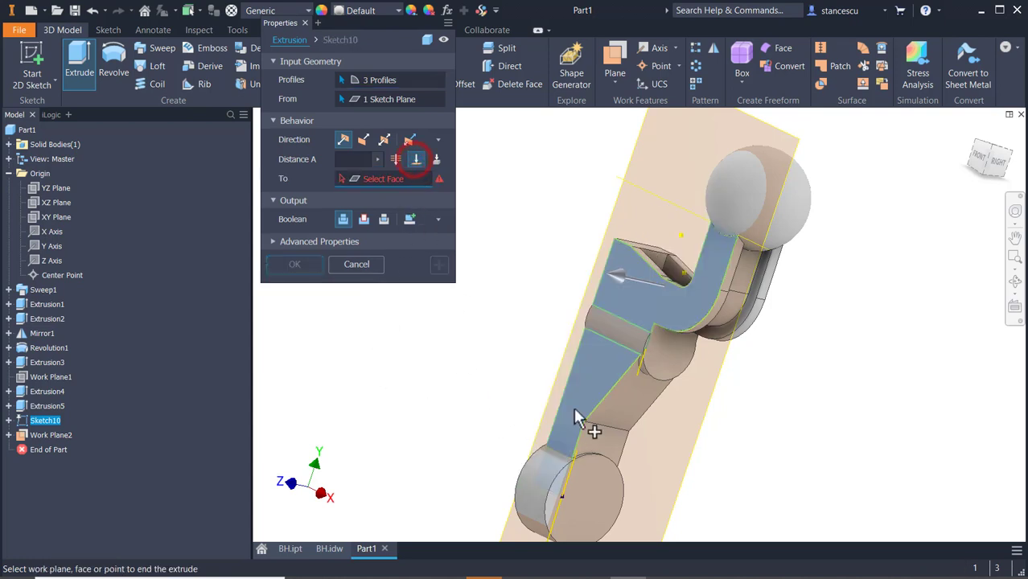
pyautogui.click(694, 452)
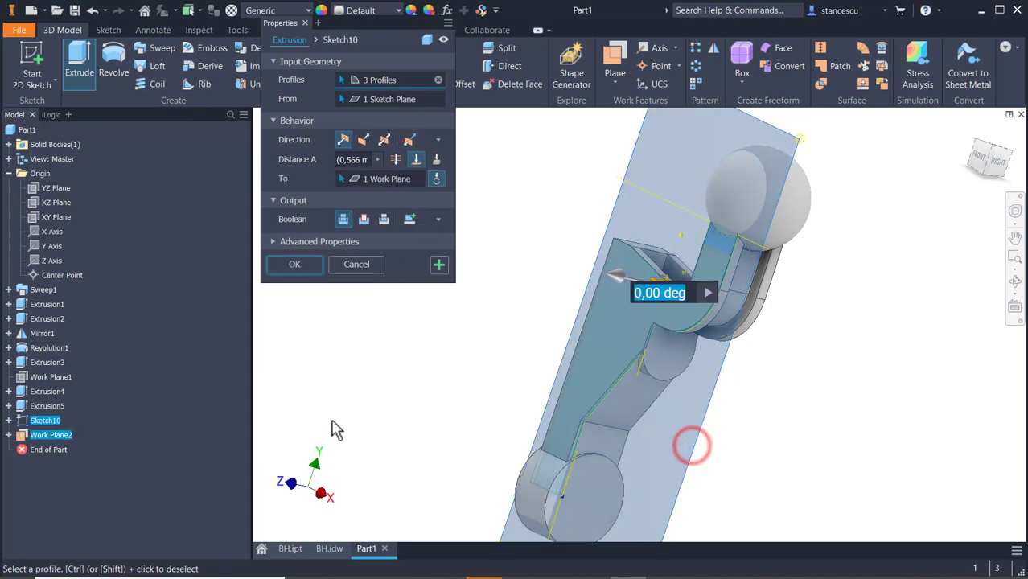
pyautogui.click(275, 272)
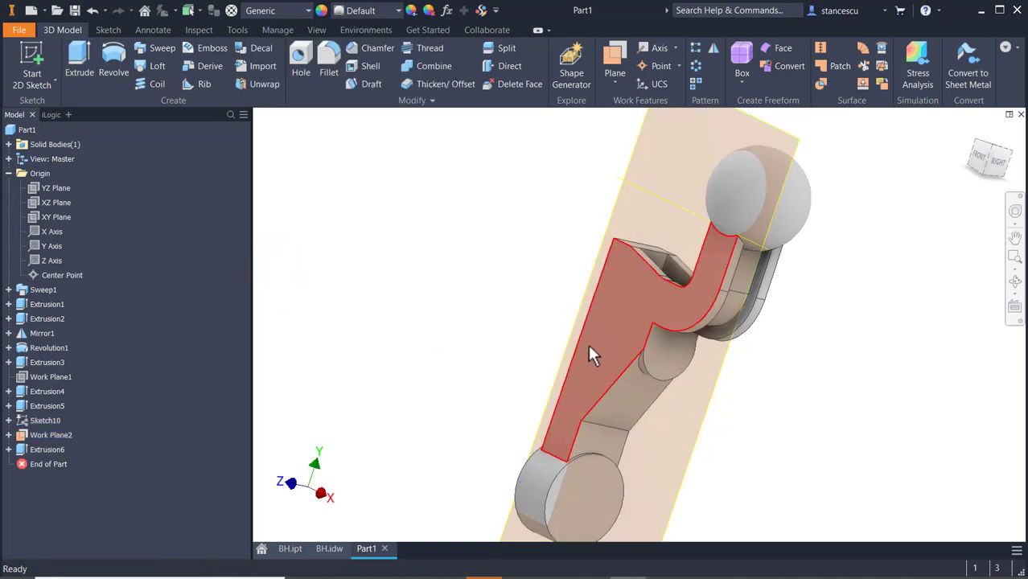
pyautogui.rightClick(796, 147)
pyautogui.click(830, 162)
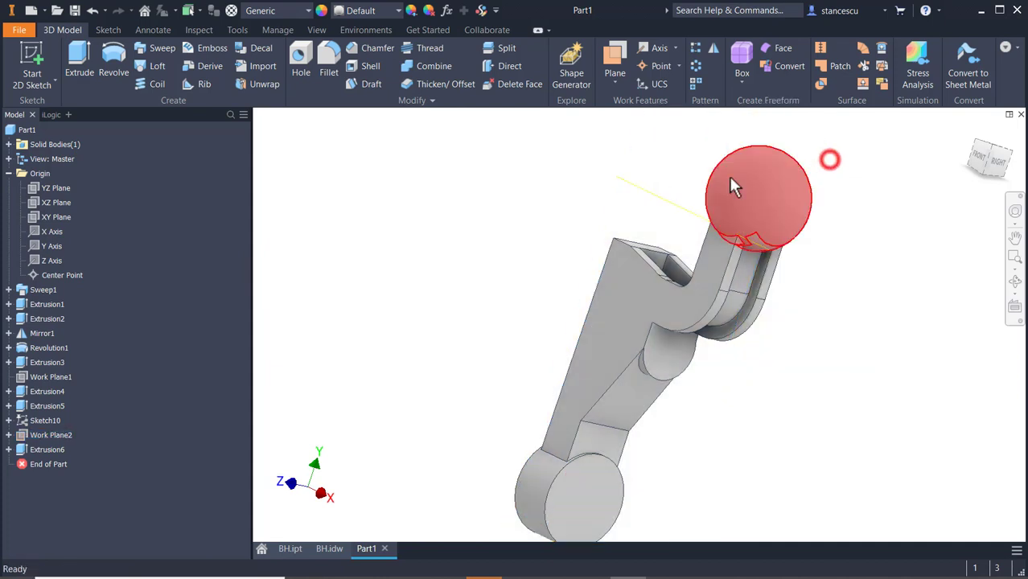
# Hide the work axis at the neck and mirror the last extrusion, Extrusion6, across the XY plane.
pyautogui.rightClick(672, 207)
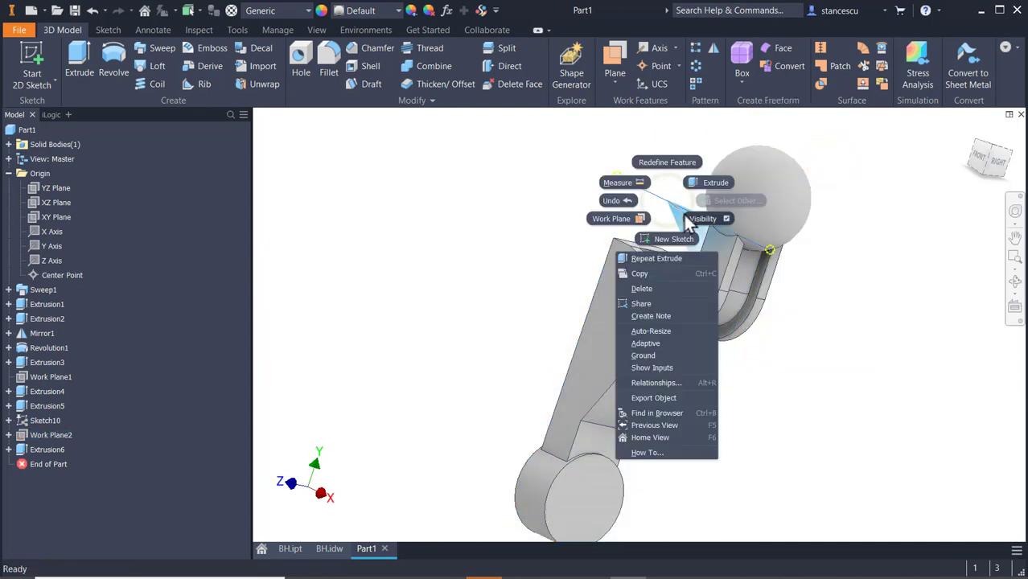
pyautogui.click(690, 216)
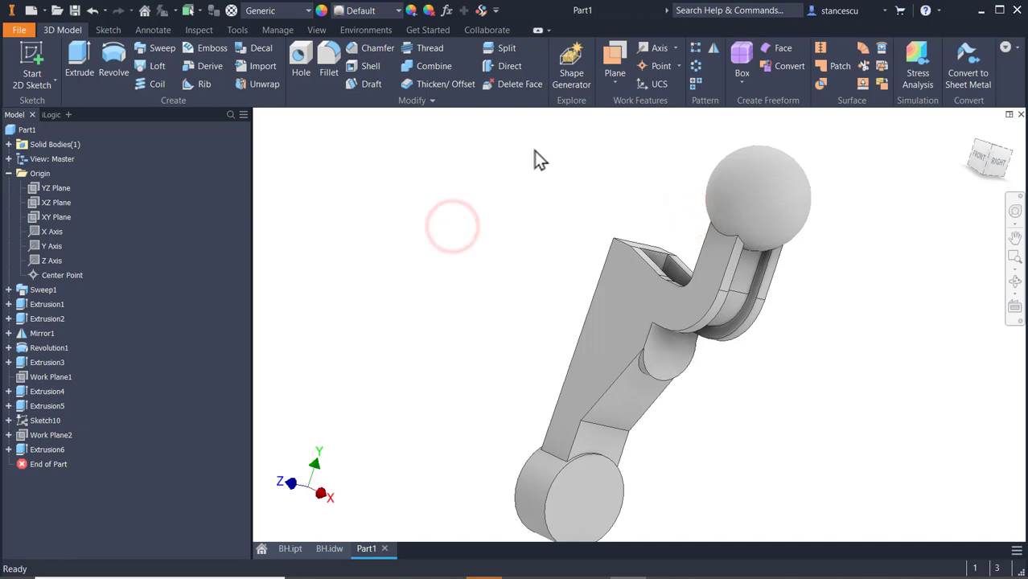
pyautogui.click(713, 50)
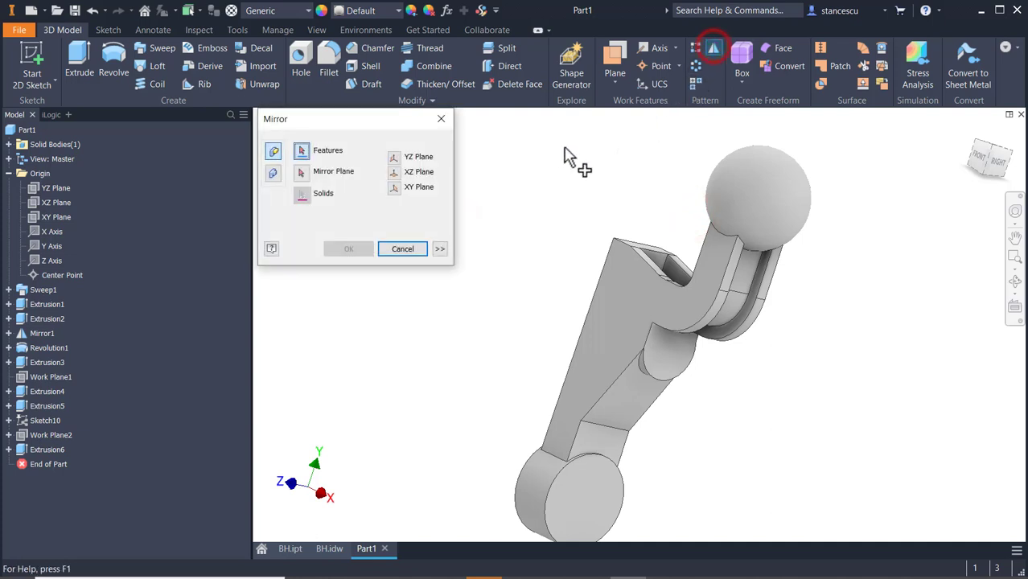
pyautogui.click(42, 451)
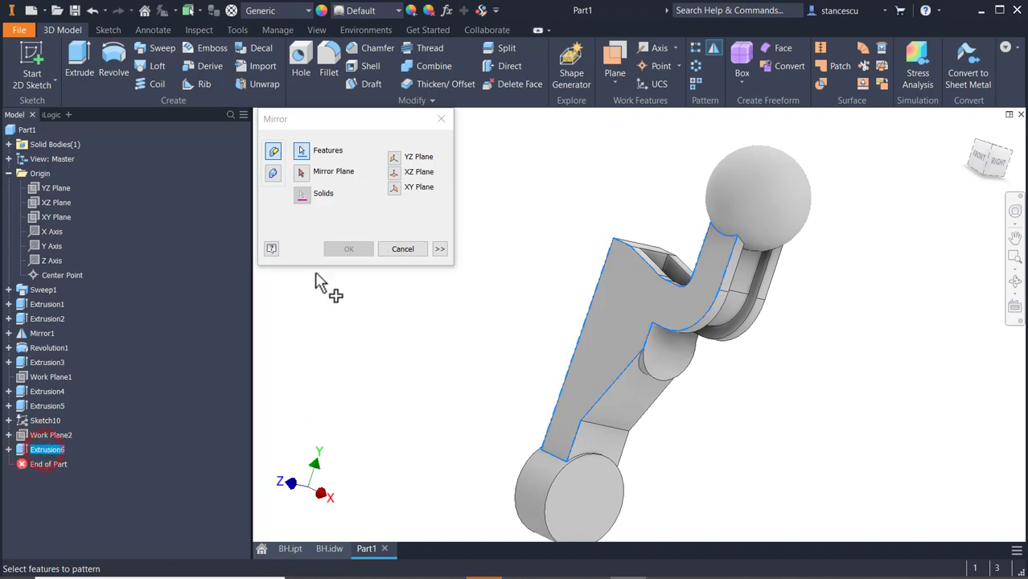
pyautogui.click(300, 172)
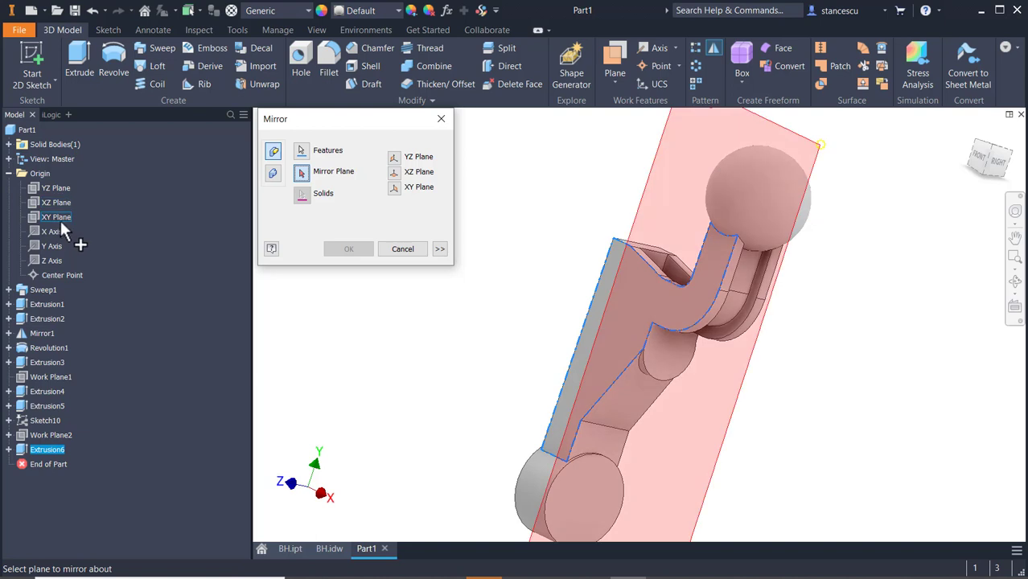
pyautogui.click(62, 223)
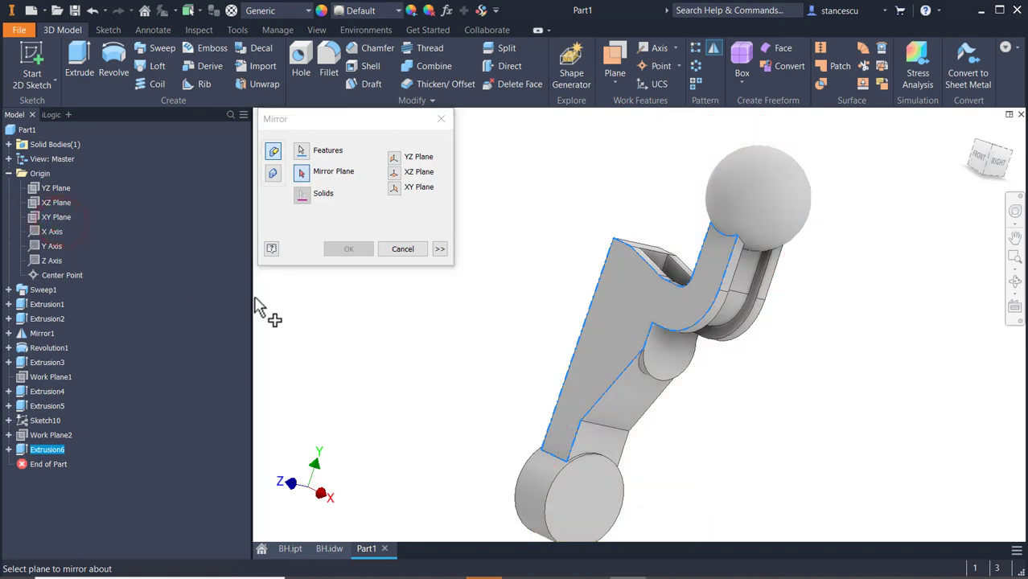
pyautogui.press('F4')
pyautogui.moveTo(821, 441); pyautogui.dragTo(696, 431)
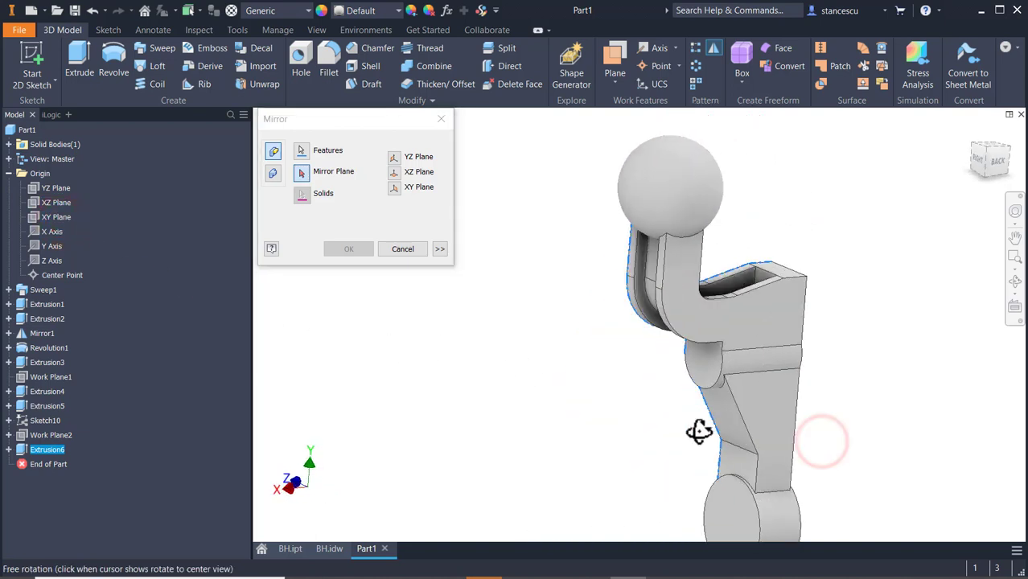
pyautogui.click(58, 217)
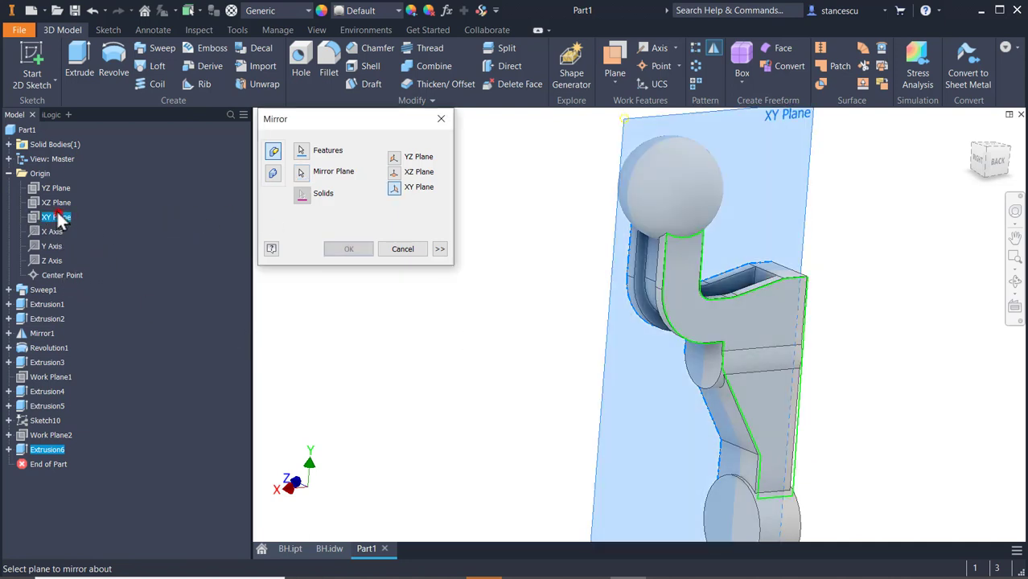
pyautogui.keyDown('shift'); pyautogui.moveTo(883, 416); pyautogui.dragTo(928, 406, button='middle'); pyautogui.keyUp('shift')
pyautogui.scroll(3, 775, 427)
pyautogui.moveTo(775, 427); pyautogui.dragTo(865, 318, button='middle')
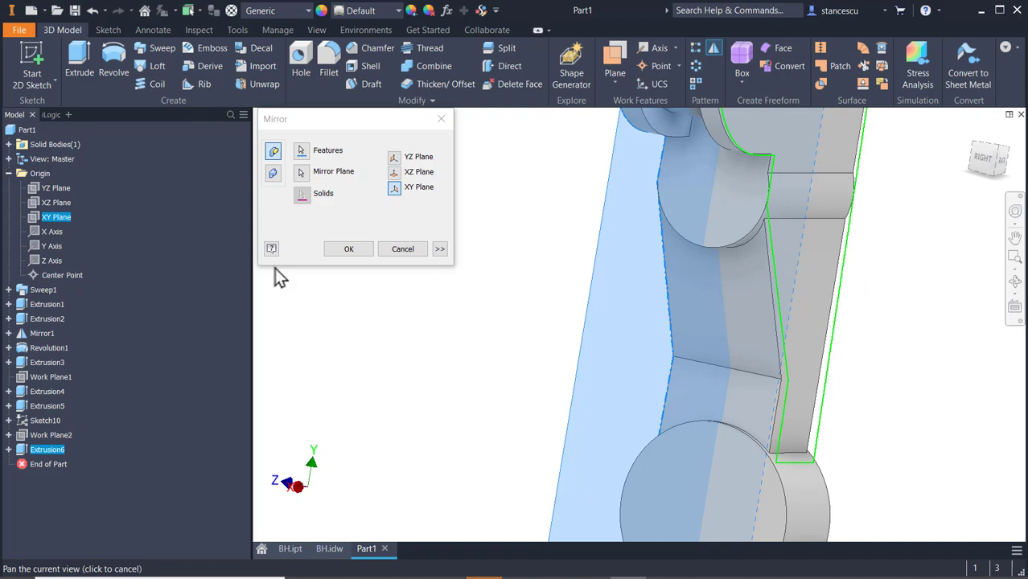
pyautogui.click(347, 250)
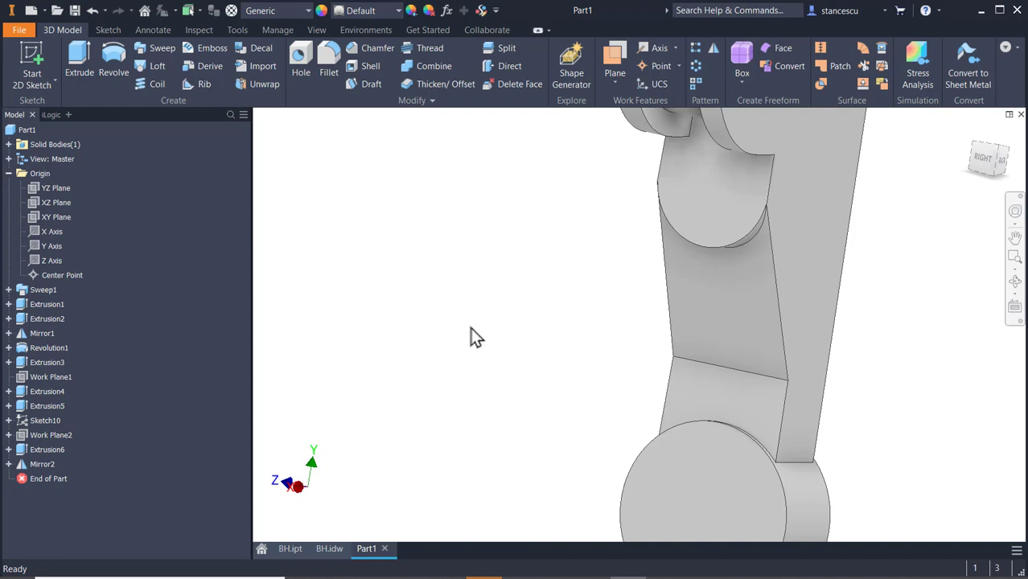
pyautogui.press('F6')
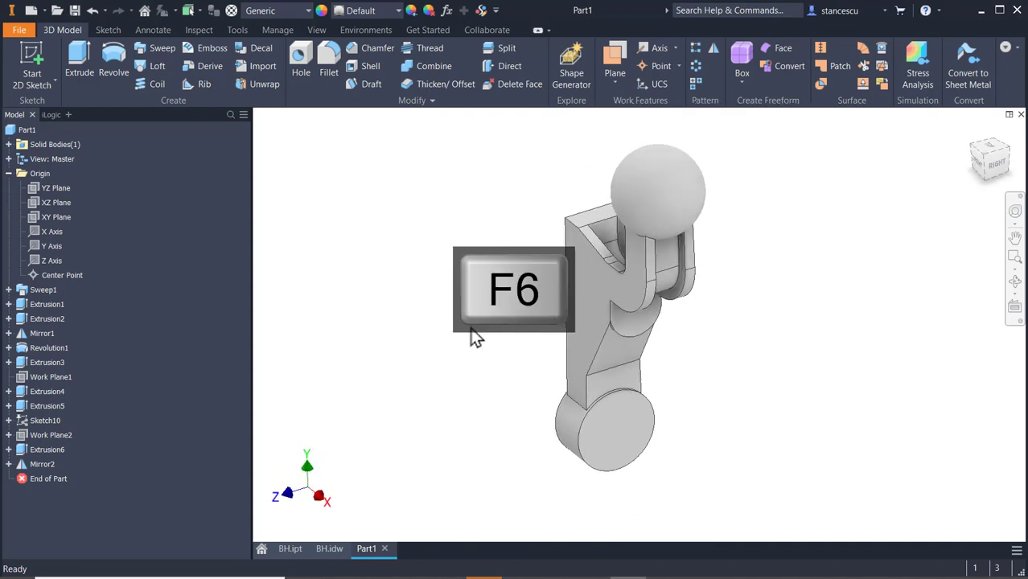
# Examine the BH.idw drawing for the web thickness and recess width of the lower arm, and return to Part1.
pyautogui.click(328, 548)
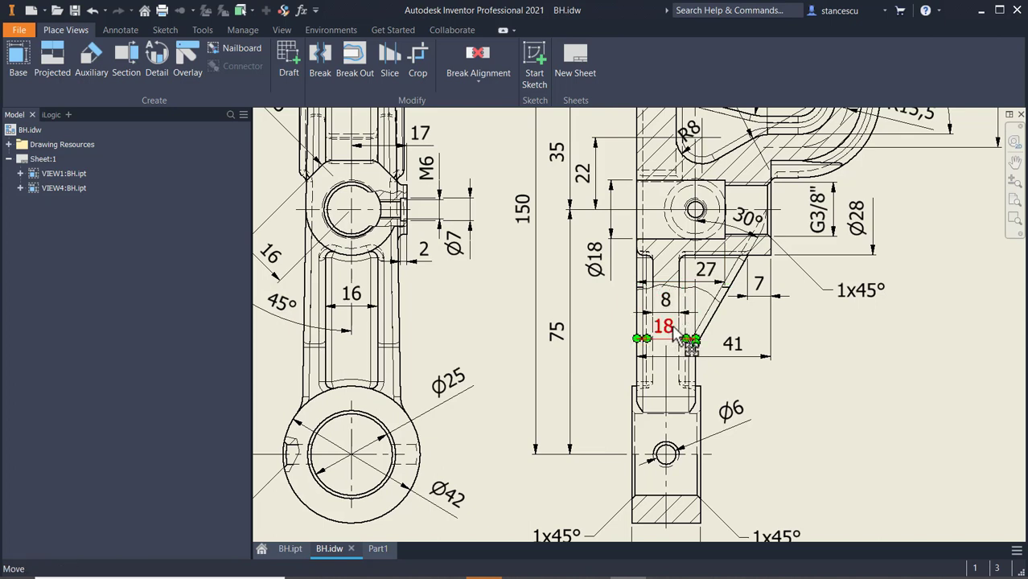
pyautogui.scroll(3, 671, 333)
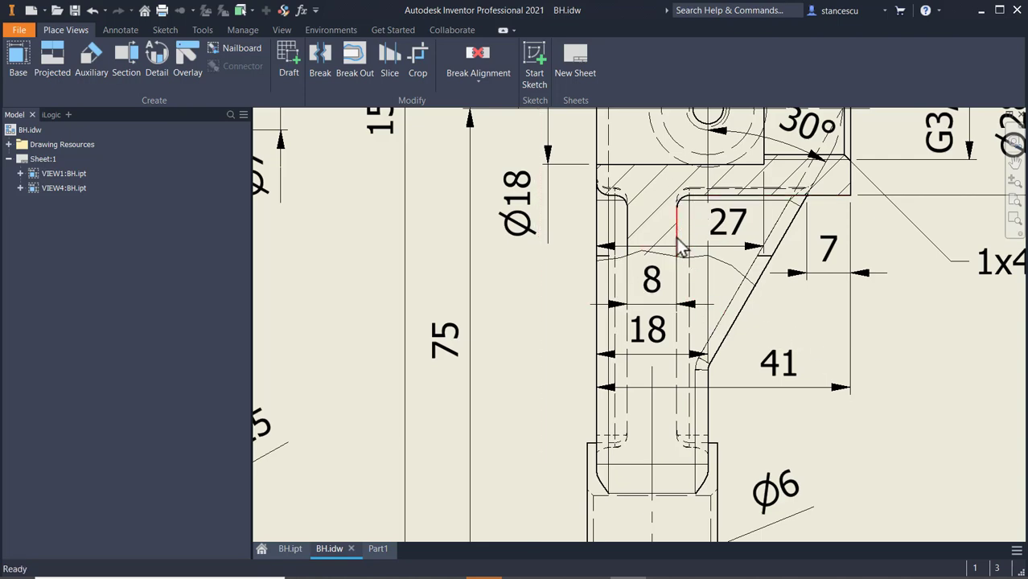
pyautogui.scroll(-3, 513, 303)
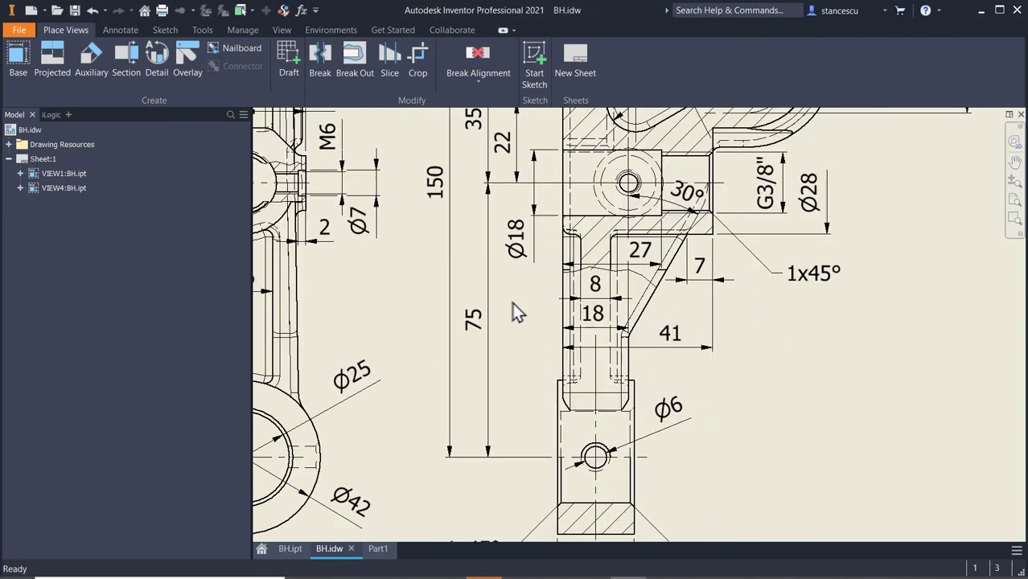
pyautogui.moveTo(555, 297)
pyautogui.mouseDown(button='middle')
pyautogui.moveTo(862, 281)
pyautogui.moveTo(935, 291)
pyautogui.mouseUp(button='middle')
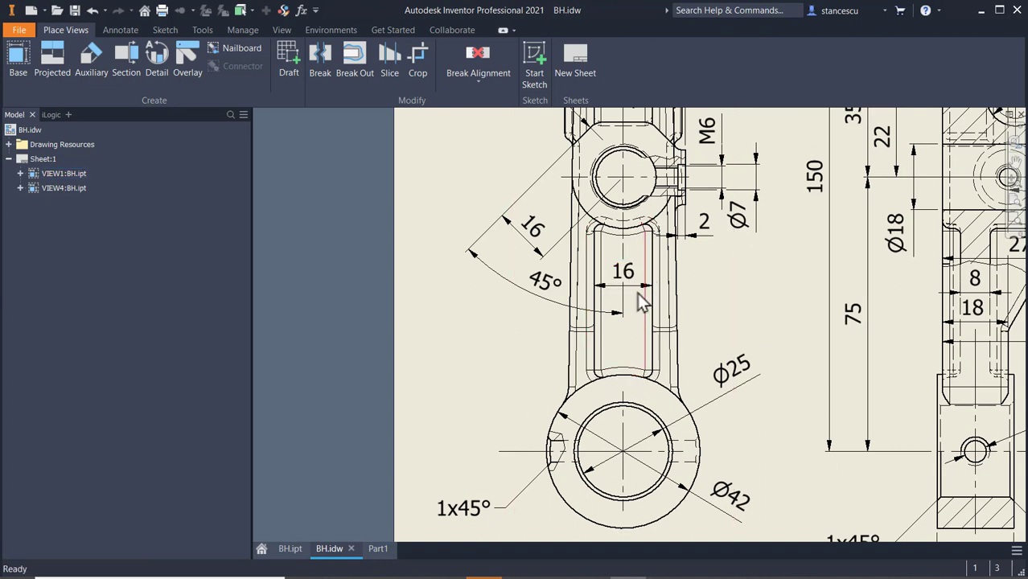
pyautogui.click(386, 550)
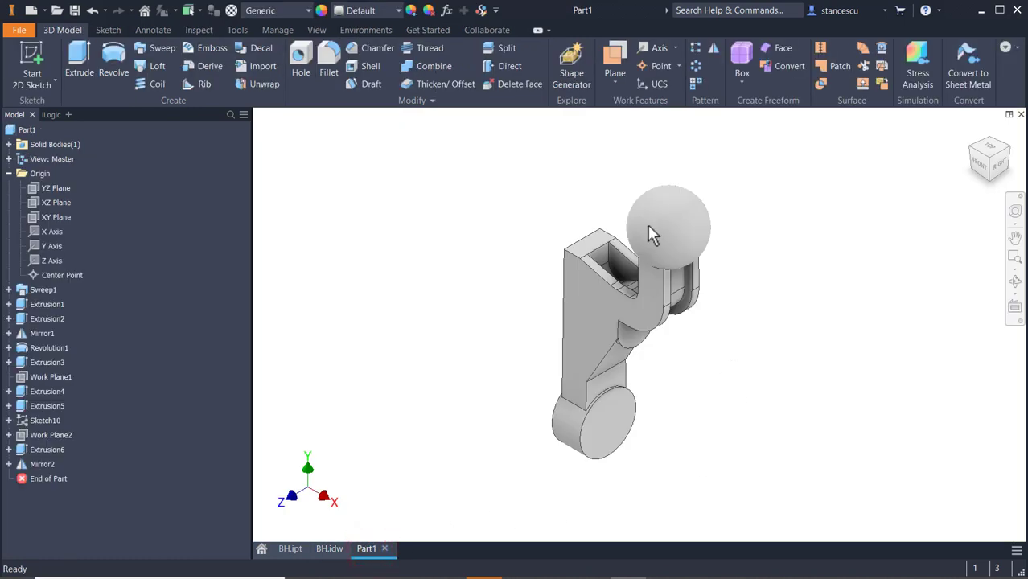
# Create a work plane offset -(18-8)/2 mm from the arm's flat face just above the lower hub, and auto-resize it.
pyautogui.click(615, 58)
pyautogui.scroll(3, 614, 375)
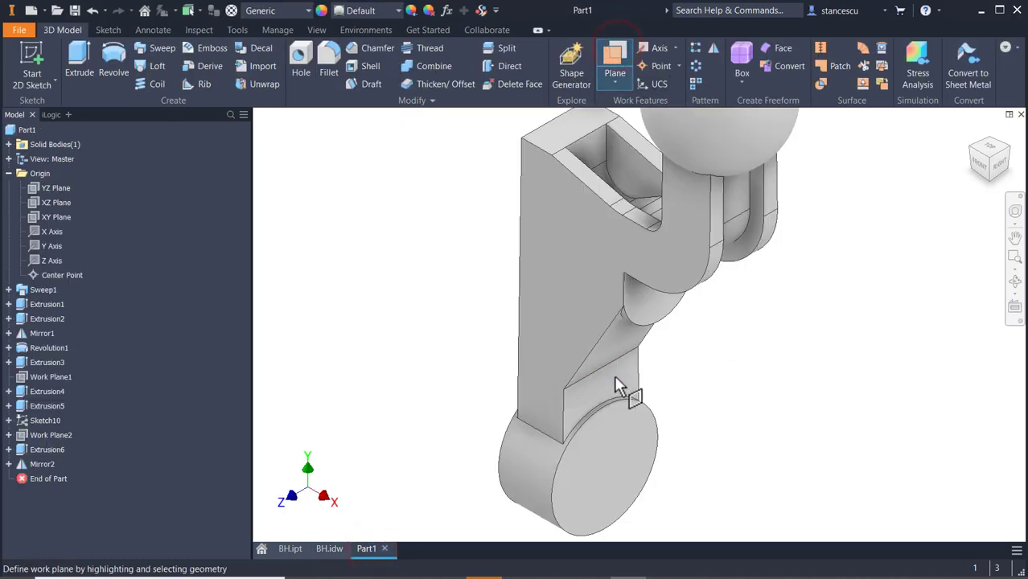
pyautogui.click(607, 390)
pyautogui.moveTo(540, 388); pyautogui.dragTo(542, 391)
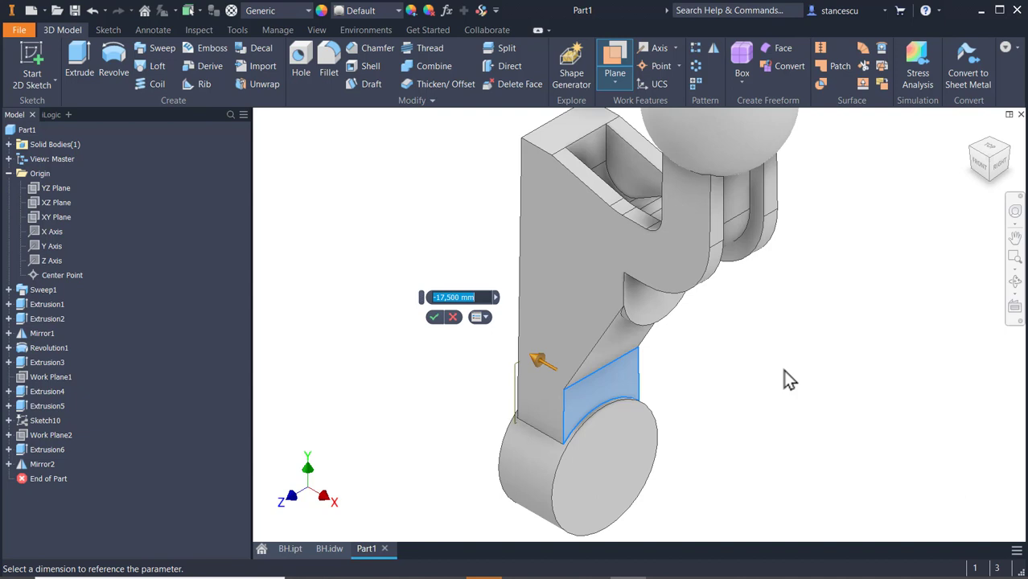
pyautogui.press('BackSpace')
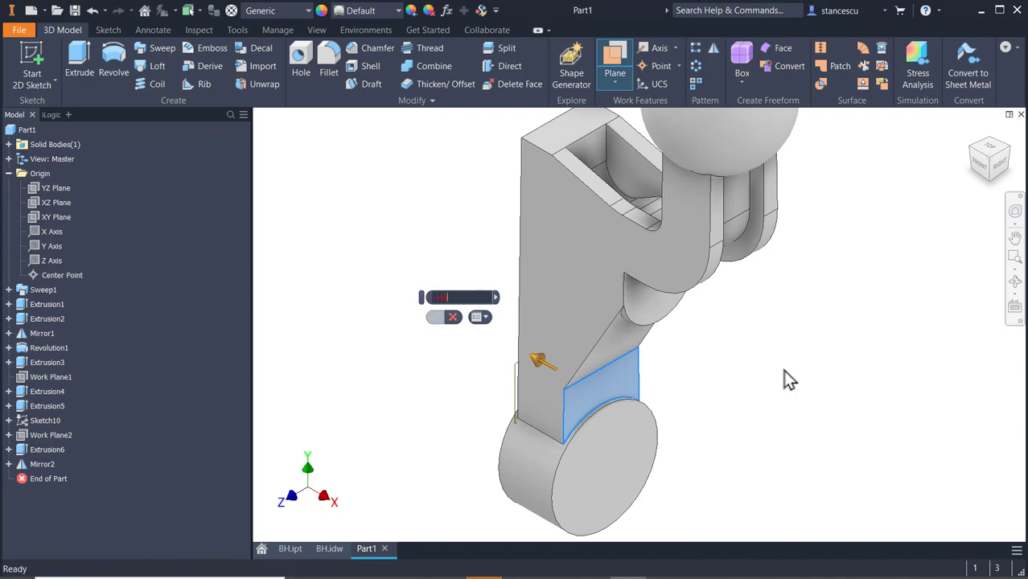
pyautogui.write('-(18-8)/2')
pyautogui.press('Return')
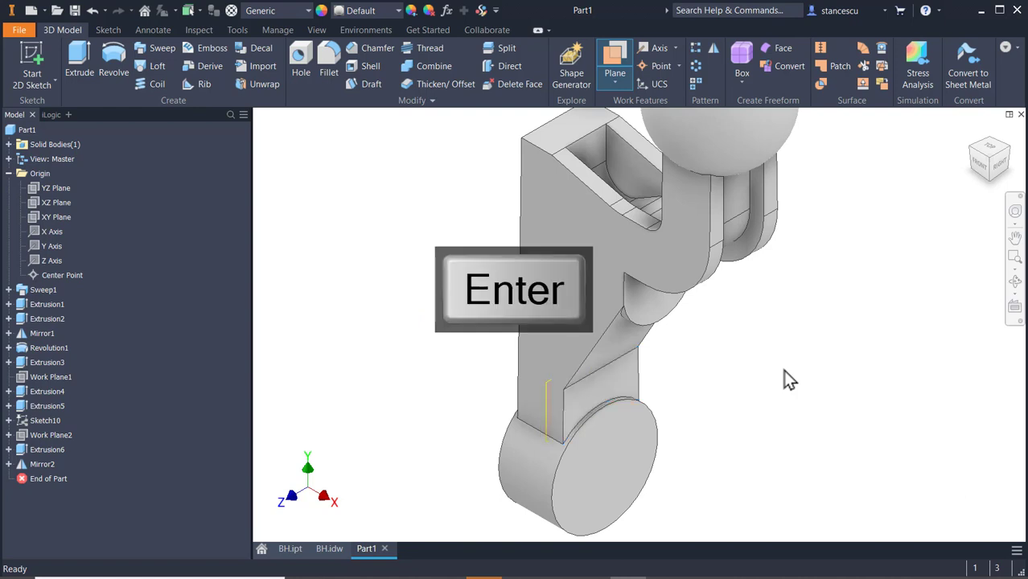
pyautogui.click(551, 406)
pyautogui.rightClick(551, 407)
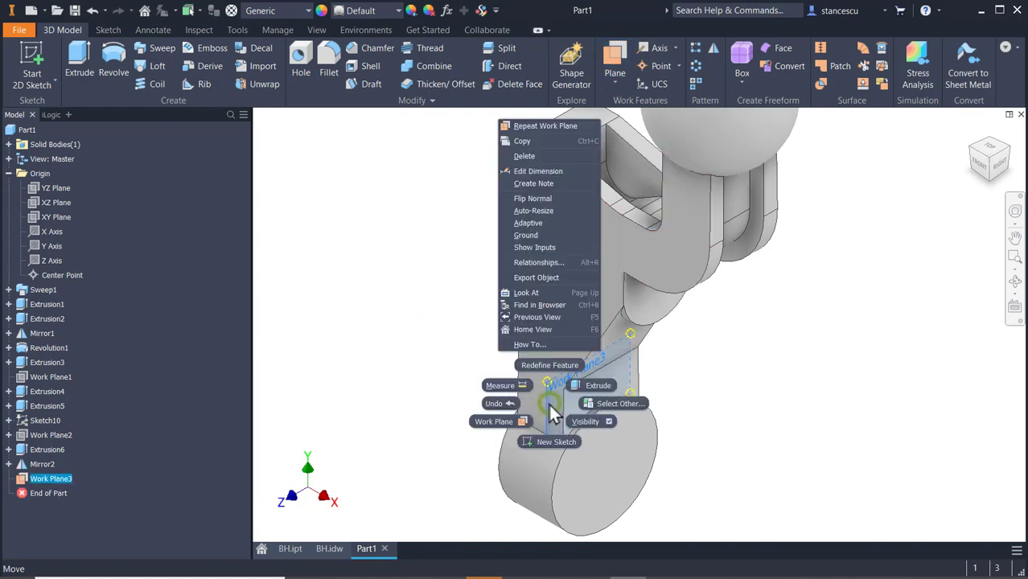
pyautogui.click(548, 209)
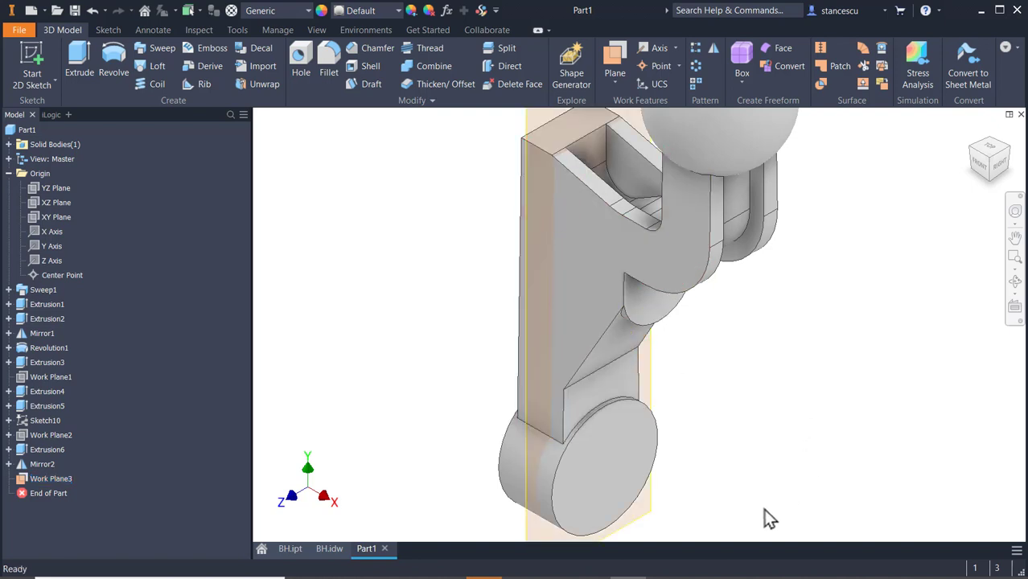
# Start a sketch on the offset work plane, slice the graphics, and project the boss's lower arc and the hub's circular edge.
pyautogui.click(649, 516)
pyautogui.click(649, 519)
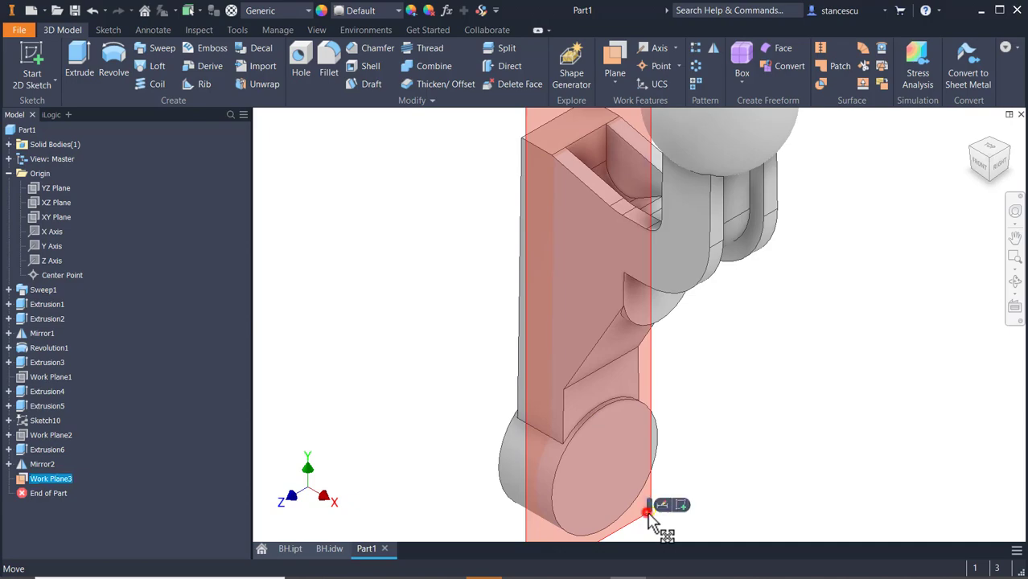
pyautogui.click(681, 505)
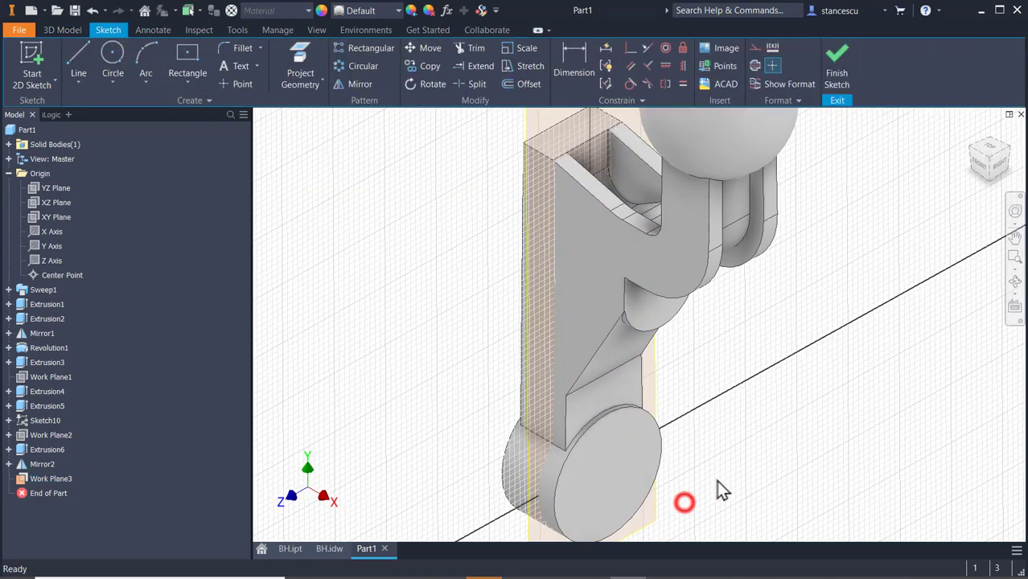
pyautogui.moveTo(858, 111); pyautogui.dragTo(865, 52, button='middle')
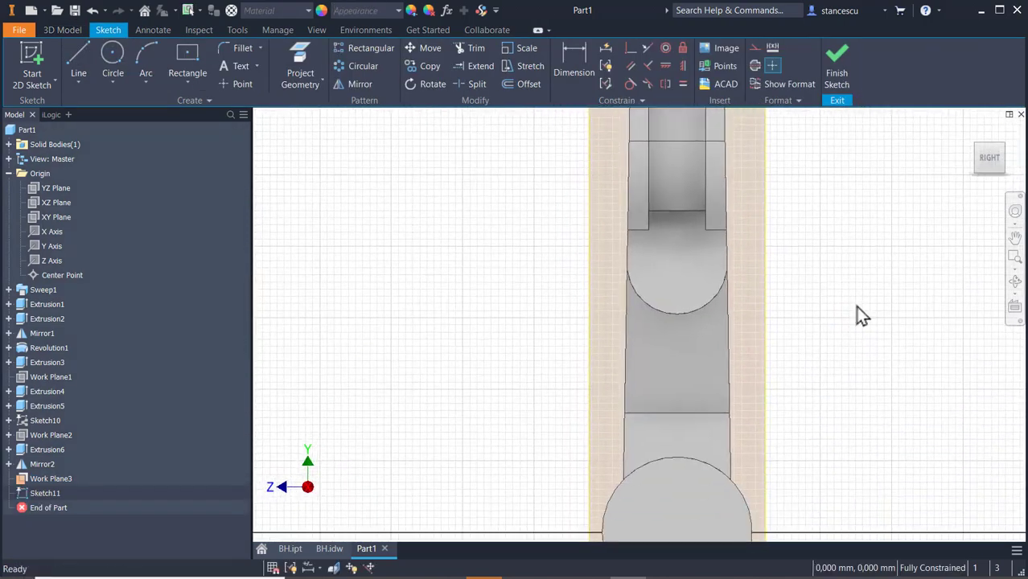
pyautogui.moveTo(858, 305); pyautogui.dragTo(858, 209, button='middle')
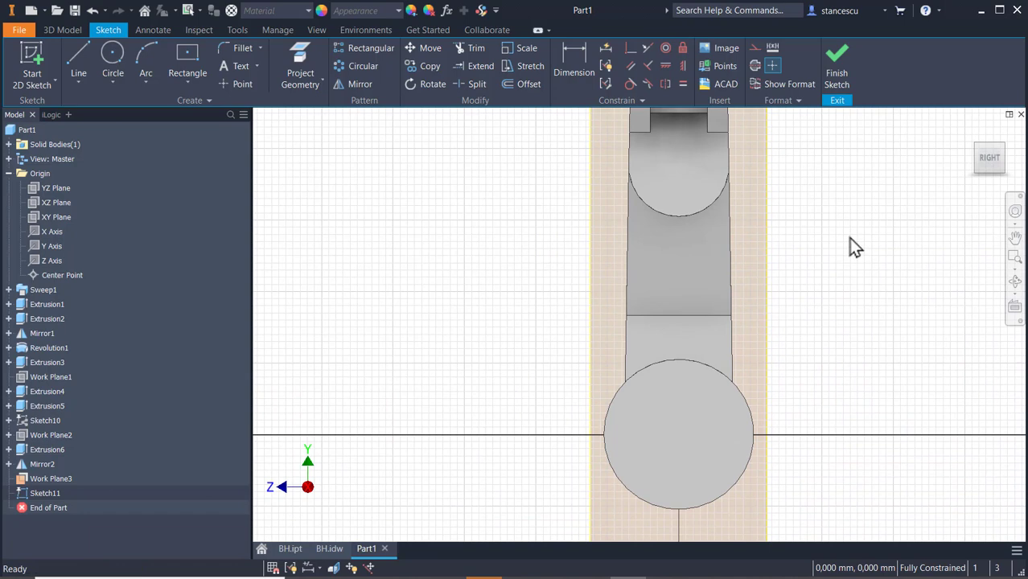
pyautogui.press('F7')
pyautogui.click(296, 62)
pyautogui.click(653, 208)
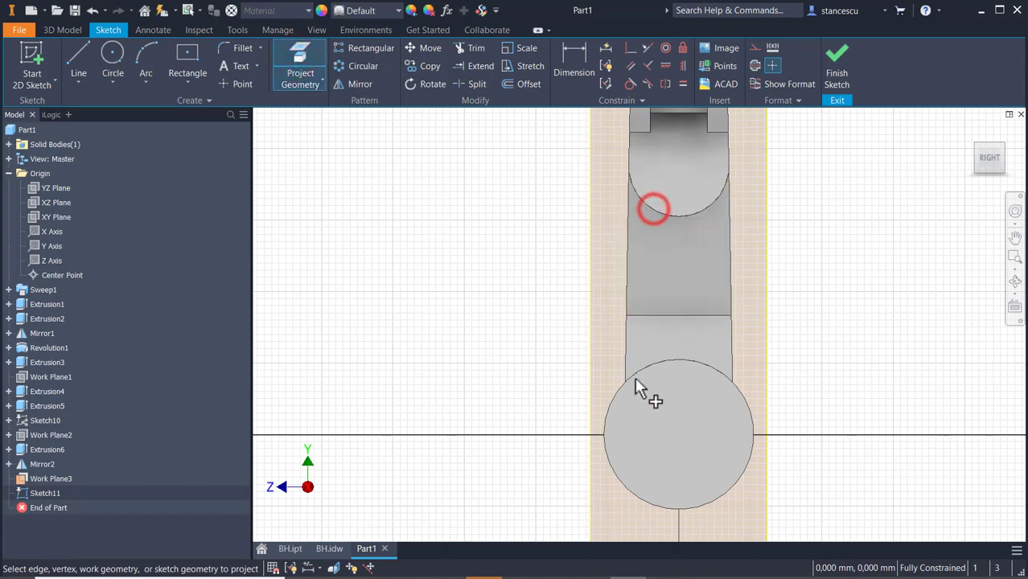
pyautogui.click(661, 370)
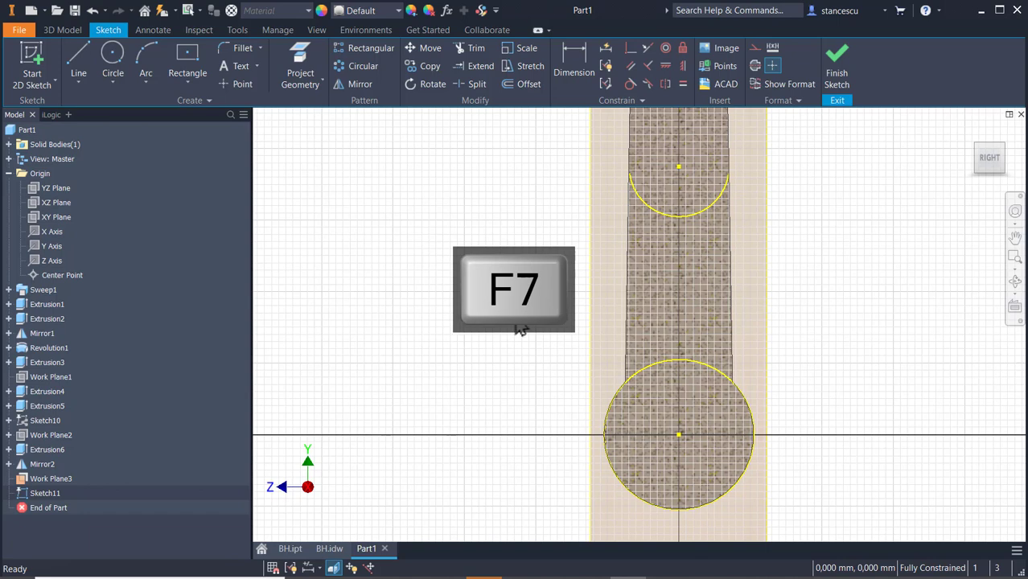
# Sketch two parallel vertical lines about 44 mm long between the projected boss arc and hub circle, one on each side of the centre.
pyautogui.click(72, 61)
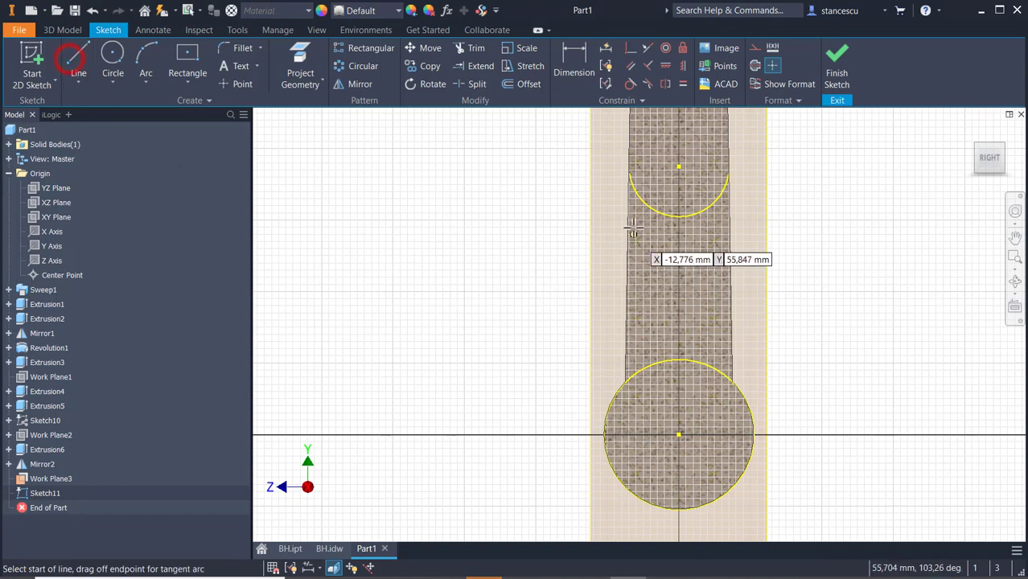
pyautogui.click(651, 208)
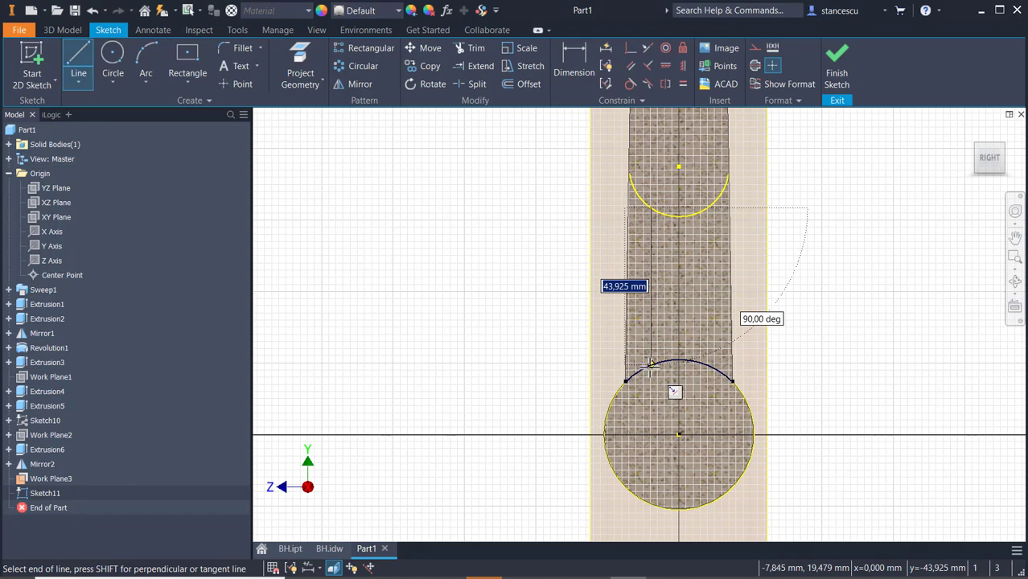
pyautogui.click(649, 365)
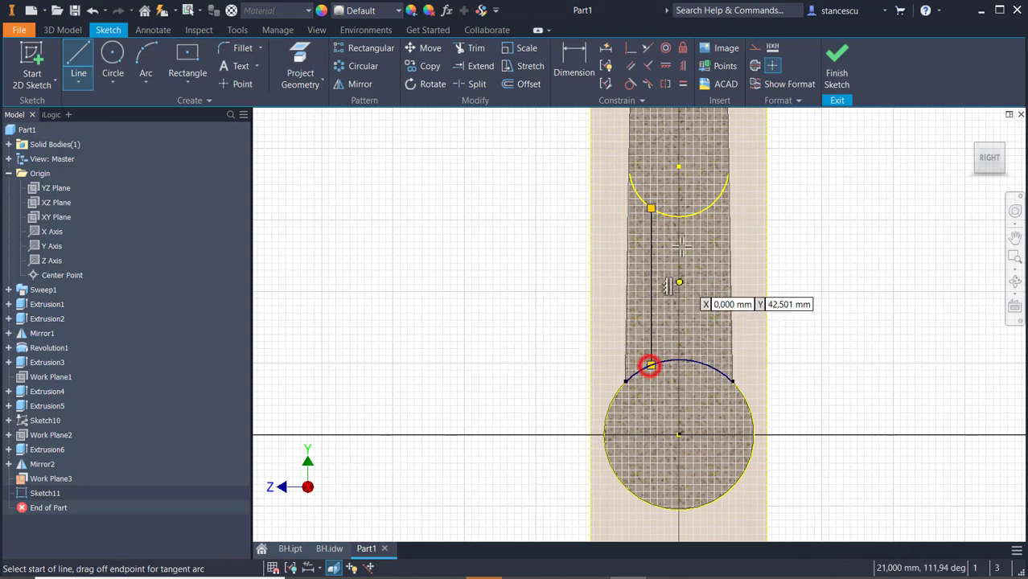
pyautogui.click(706, 209)
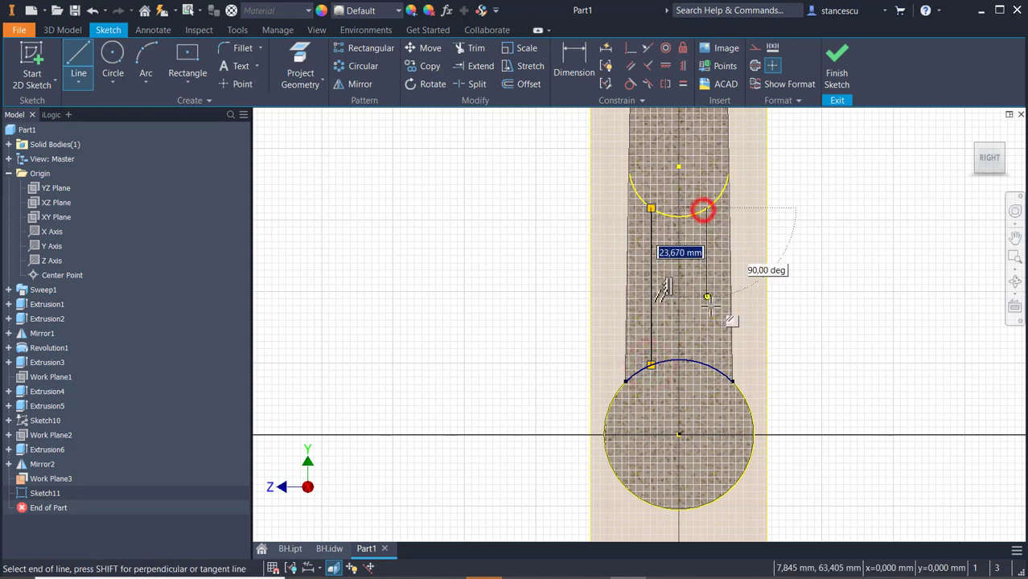
pyautogui.click(706, 365)
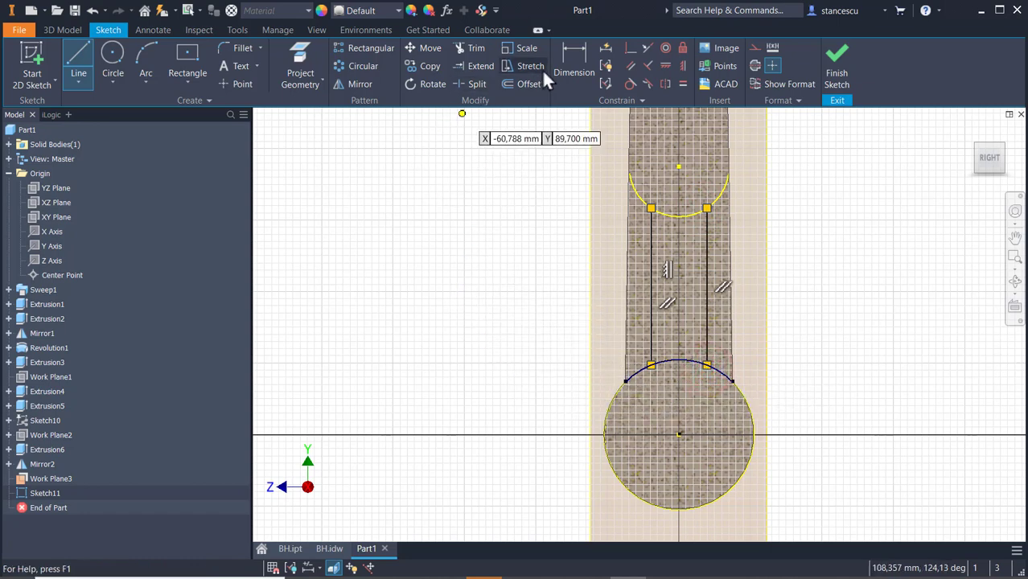
# Dimension the spacing between the two vertical sketch lines as 16 mm.
pyautogui.click(567, 51)
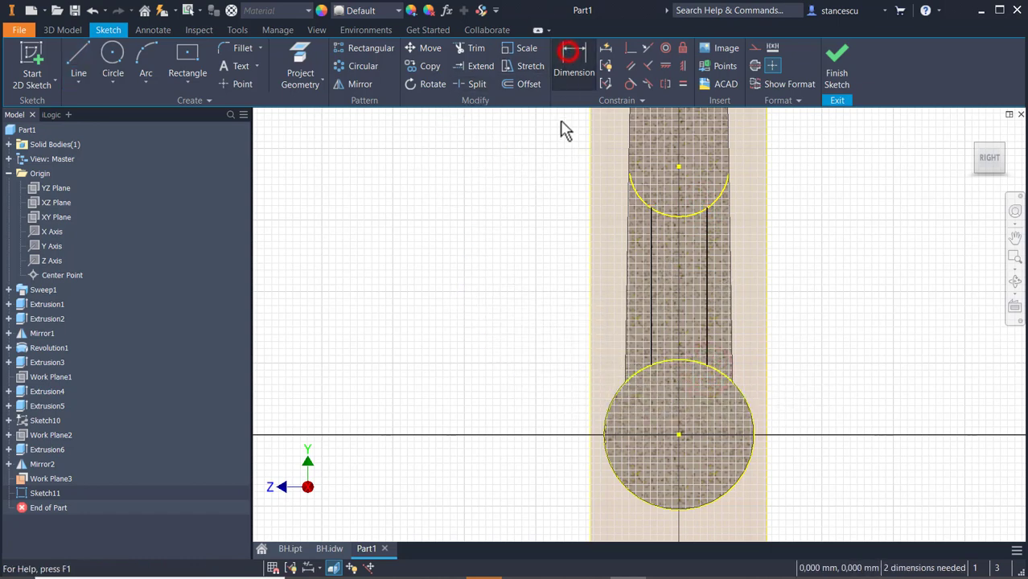
pyautogui.click(651, 286)
pyautogui.click(707, 286)
pyautogui.click(685, 275)
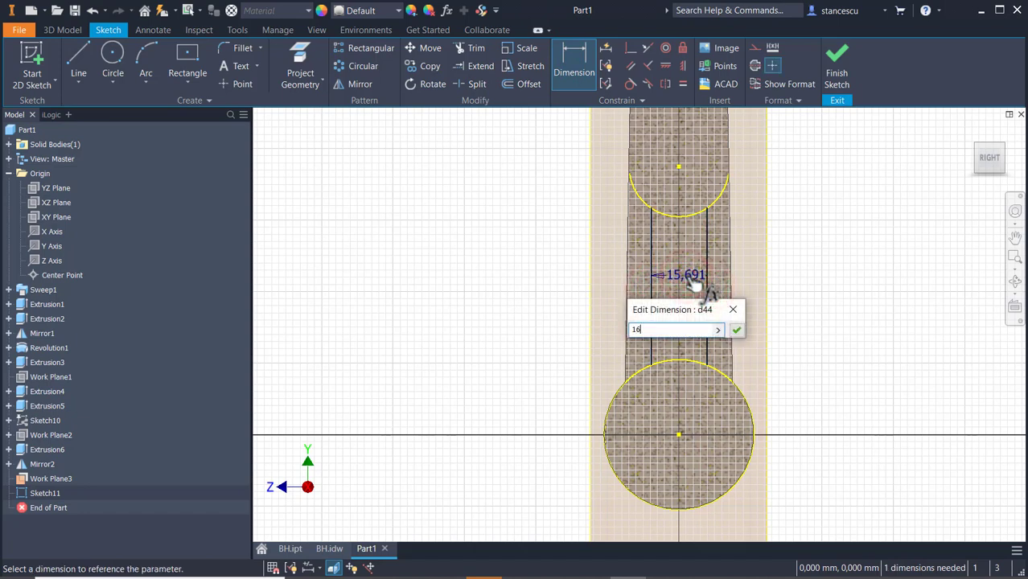
pyautogui.press('Return')
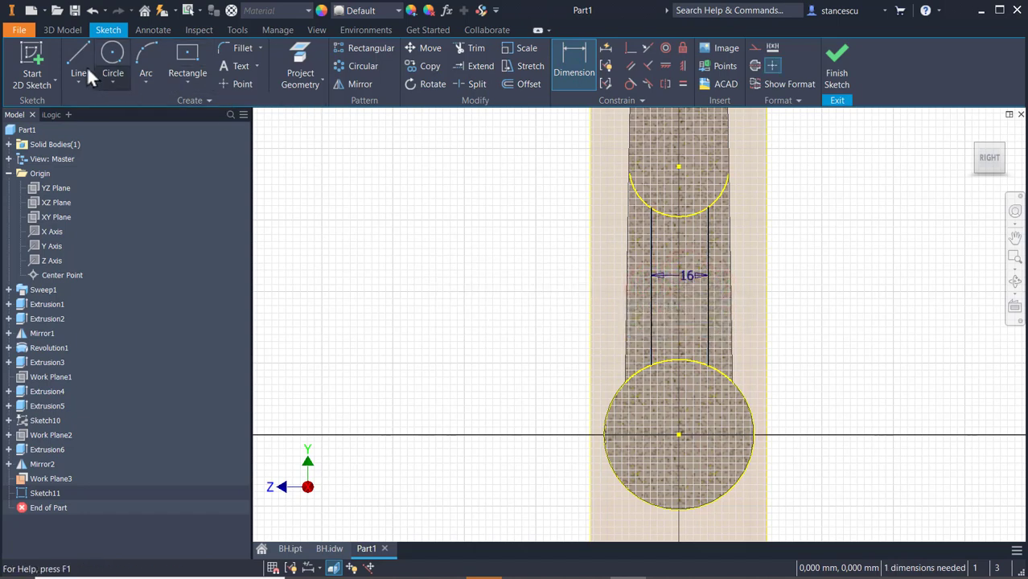
# Close the recess profile with three-point arcs joining the line ends, following the 14 mm radius boss arc above and the hub circle below.
pyautogui.click(146, 58)
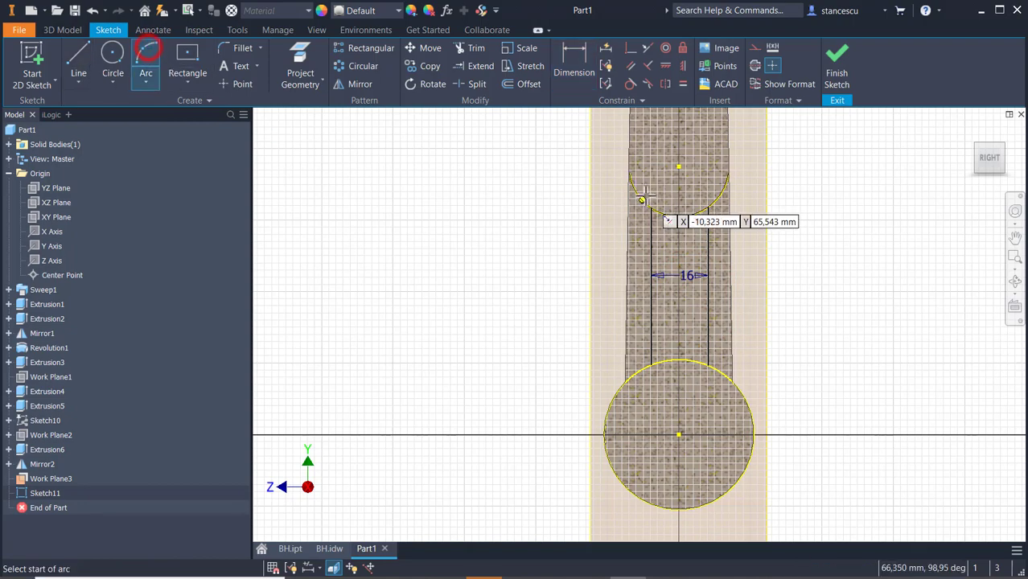
pyautogui.scroll(3, 652, 216)
pyautogui.click(656, 217)
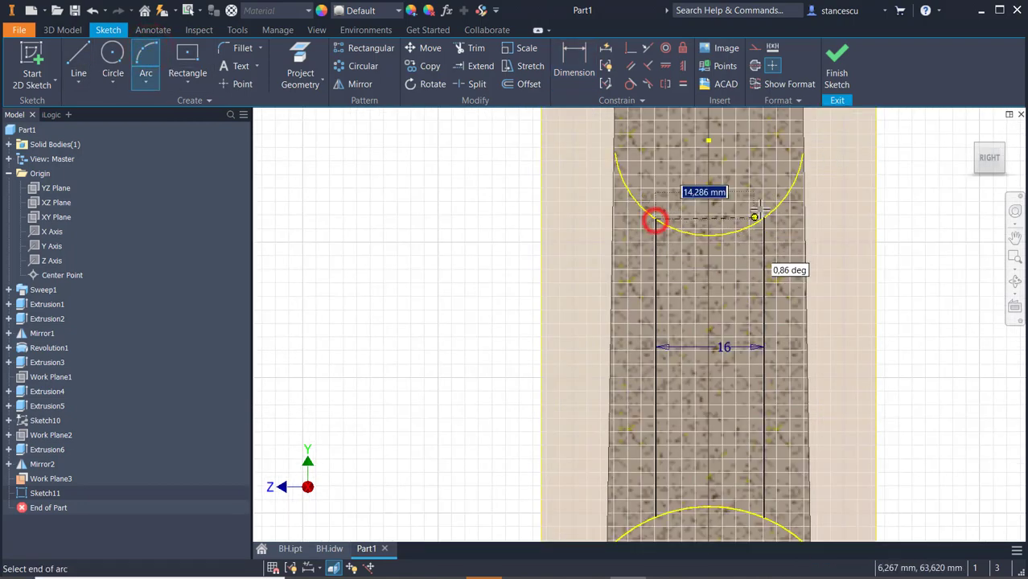
pyautogui.click(764, 217)
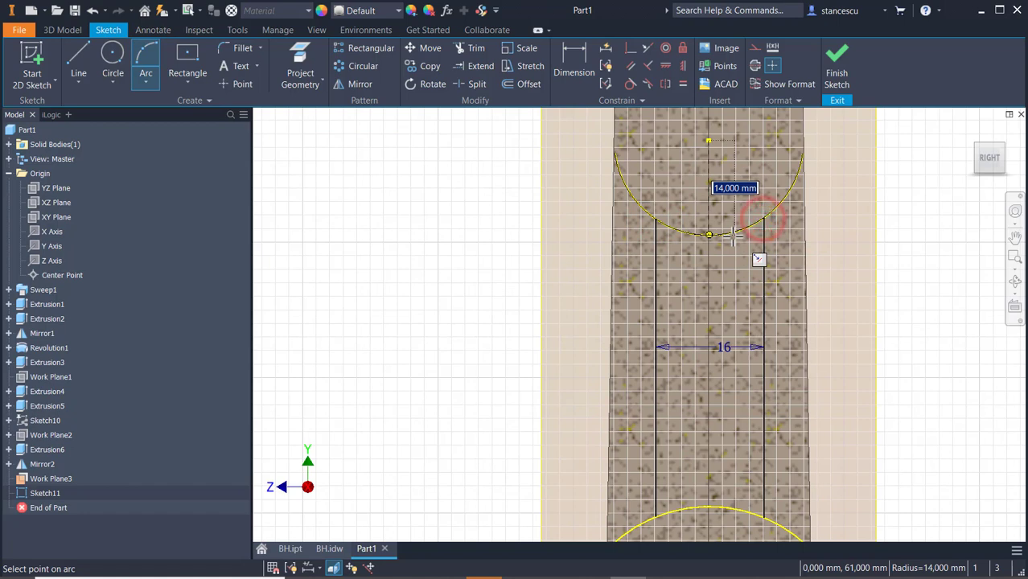
pyautogui.click(732, 235)
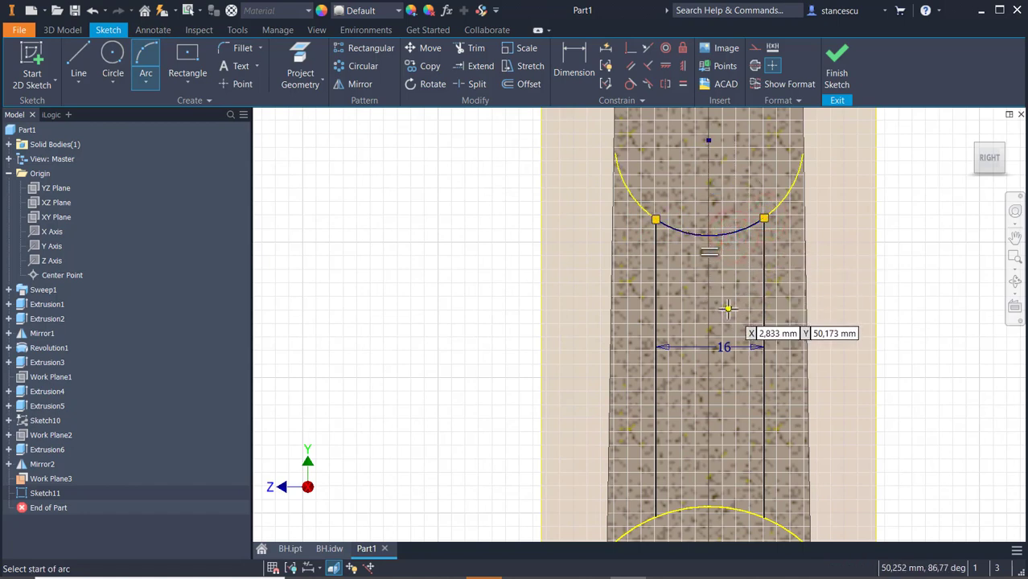
pyautogui.click(655, 519)
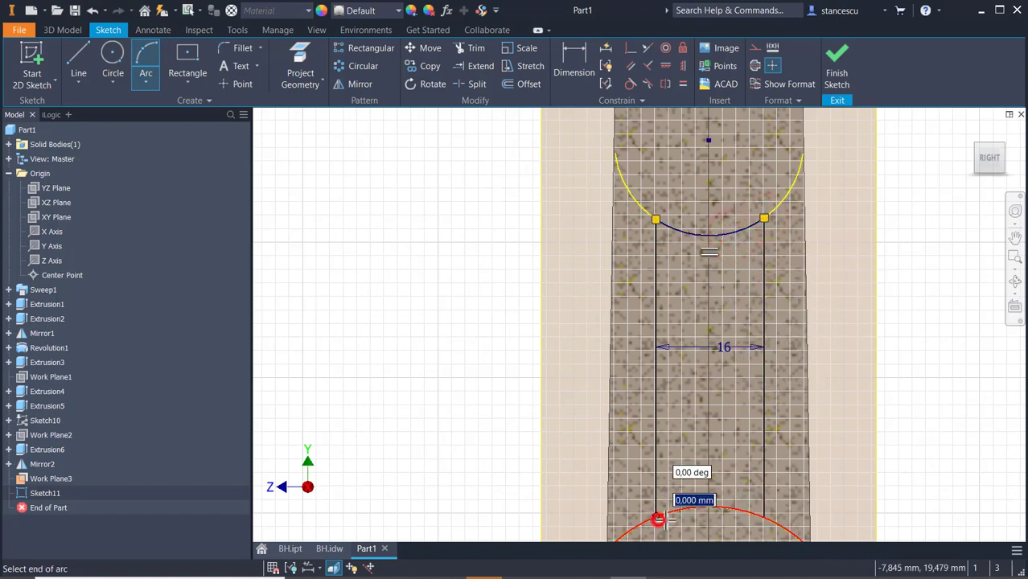
pyautogui.click(764, 517)
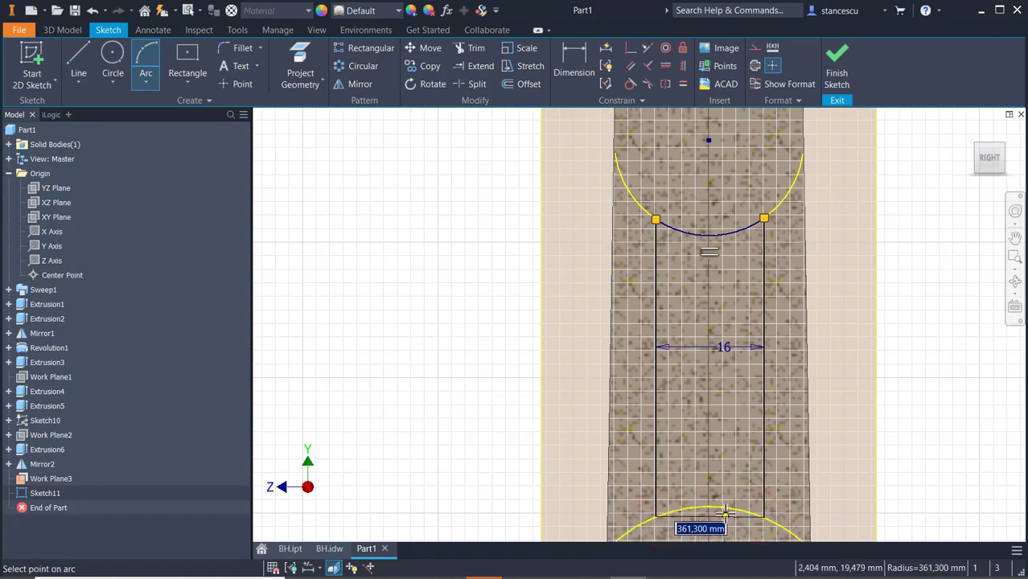
pyautogui.click(726, 506)
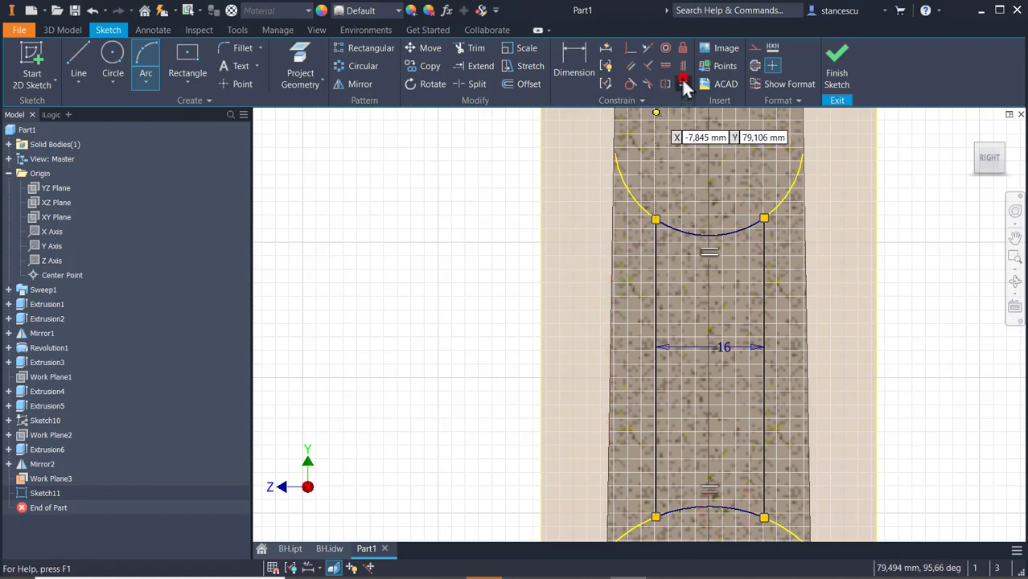
# Make the two vertical recess lines equal in length and finish the sketch.
pyautogui.click(682, 84)
pyautogui.click(656, 318)
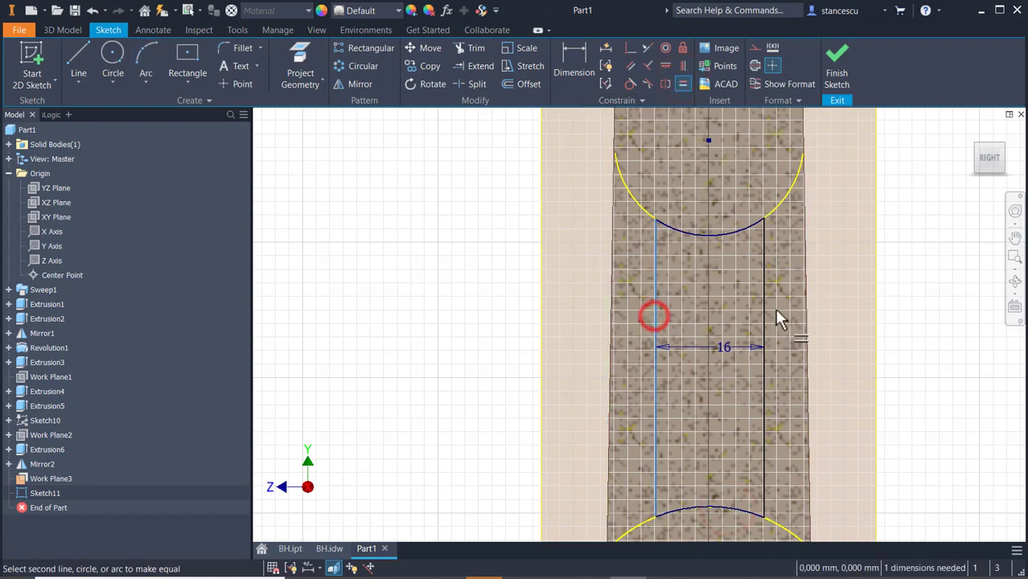
pyautogui.click(762, 312)
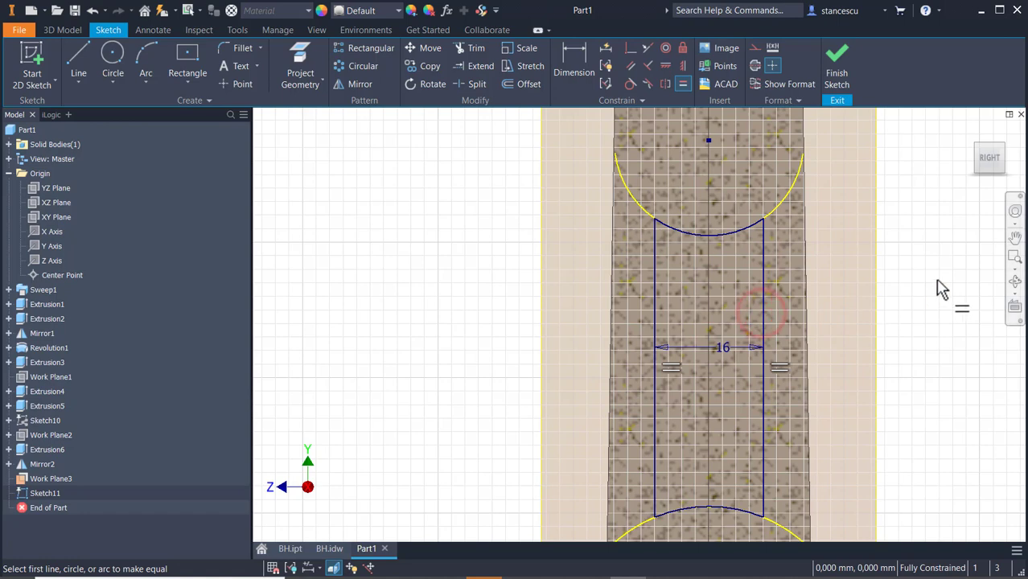
pyautogui.click(839, 71)
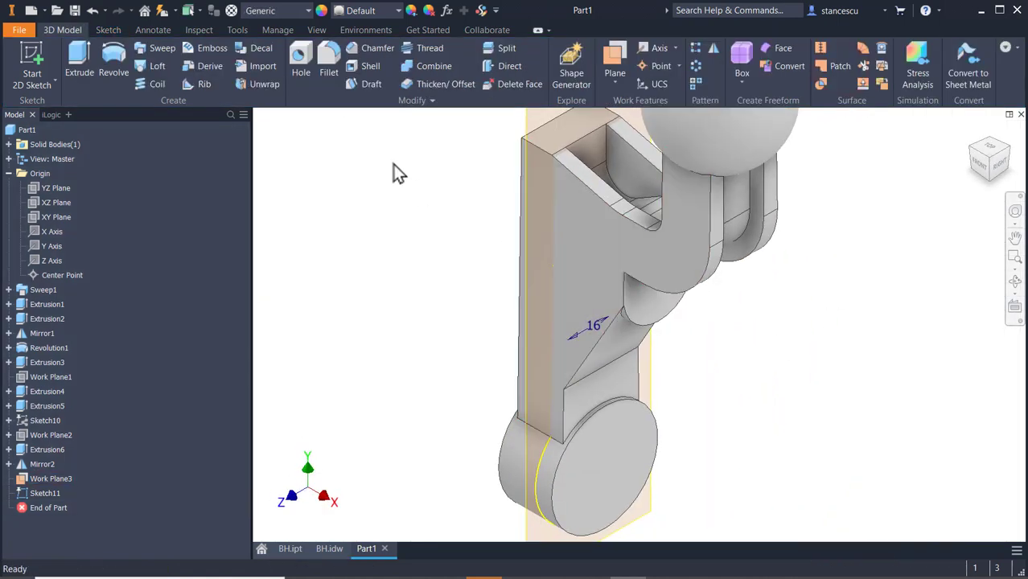
# Extrude the recess profile as a cut in the default direction, Through All, out of the lower arm's face.
pyautogui.click(85, 58)
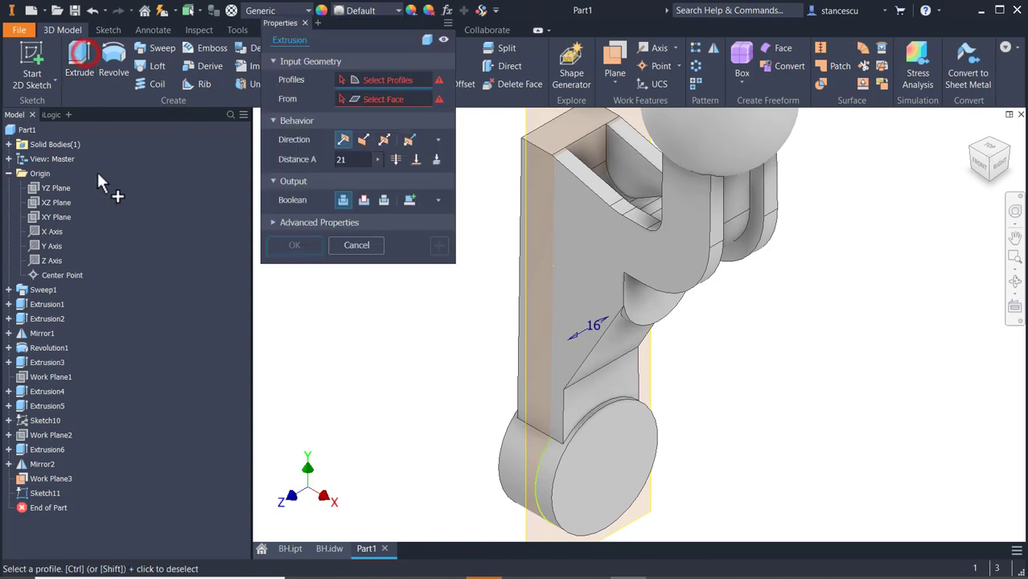
pyautogui.click(584, 380)
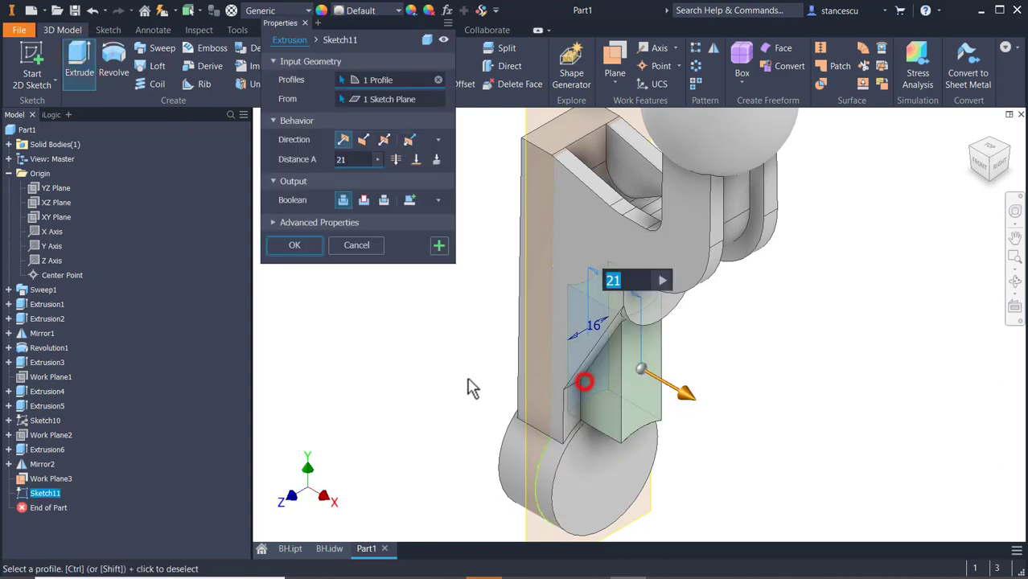
pyautogui.click(364, 200)
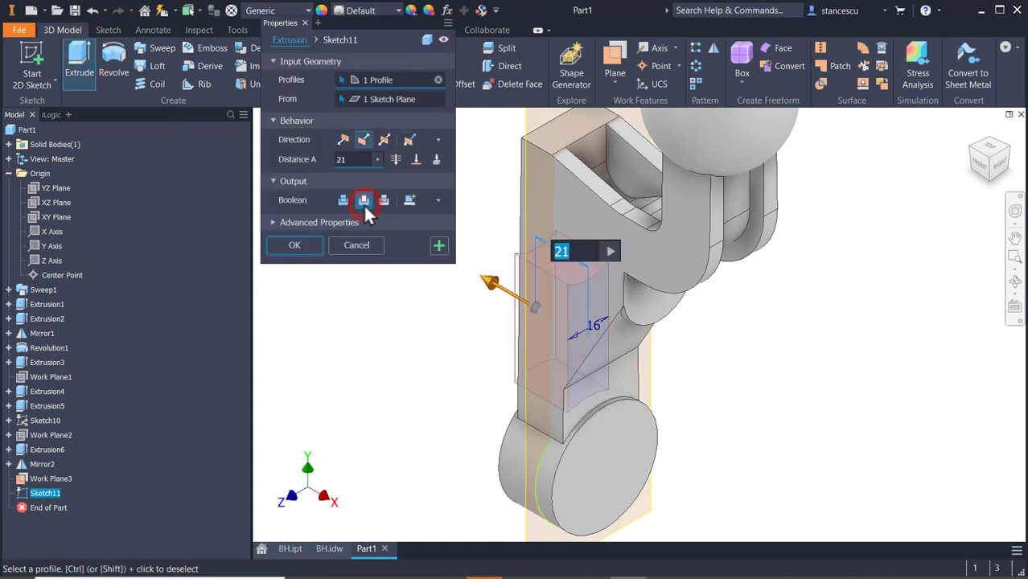
pyautogui.click(343, 141)
pyautogui.click(396, 159)
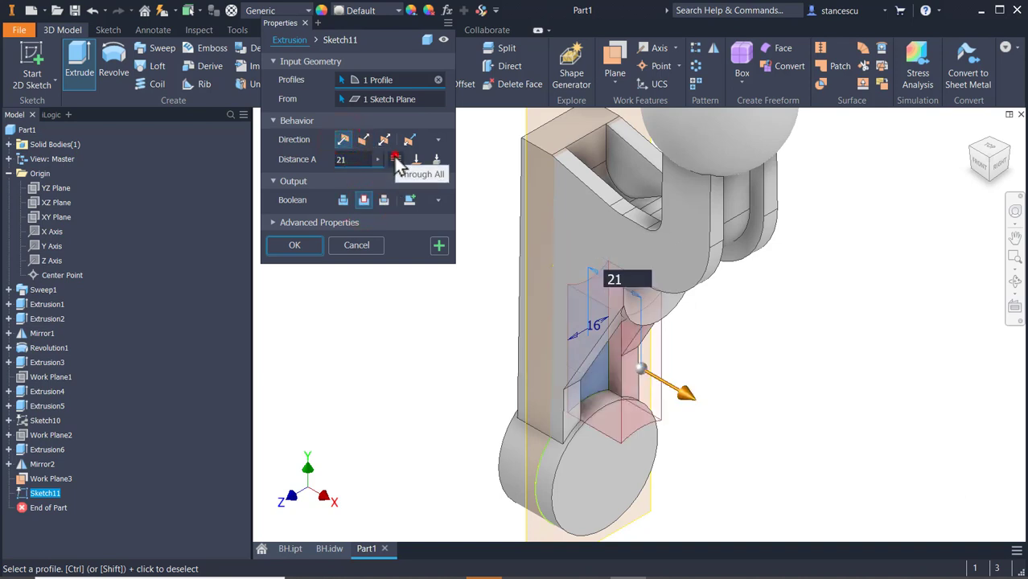
pyautogui.click(310, 250)
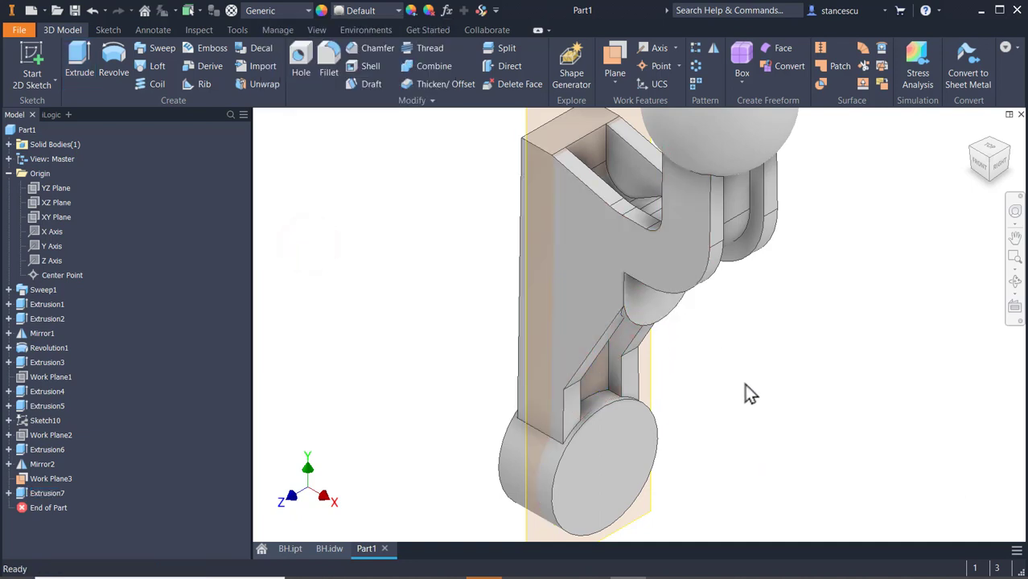
# Hide the offset work plane used for the recess sketch.
pyautogui.click(661, 375)
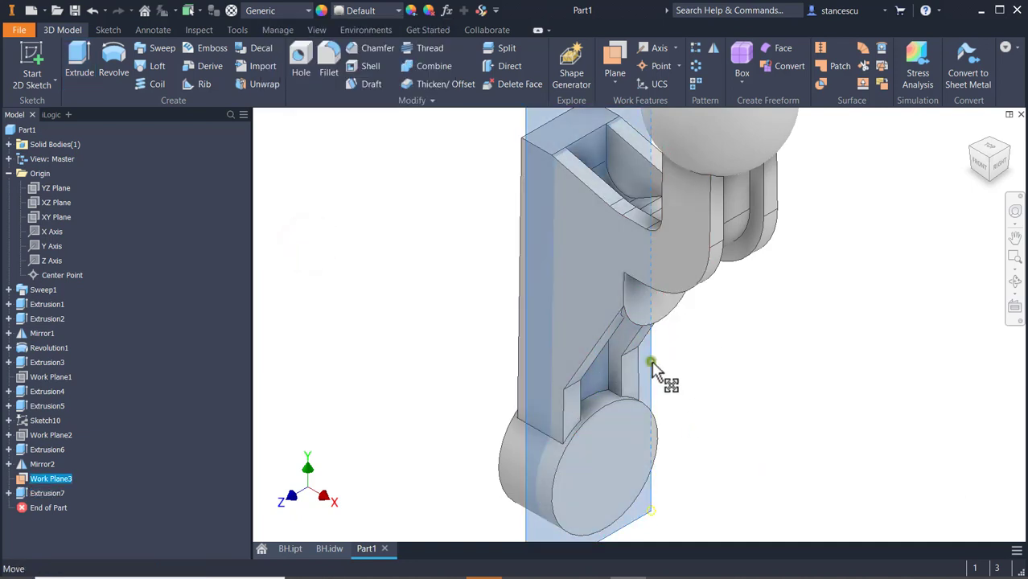
pyautogui.rightClick(651, 361)
pyautogui.click(697, 384)
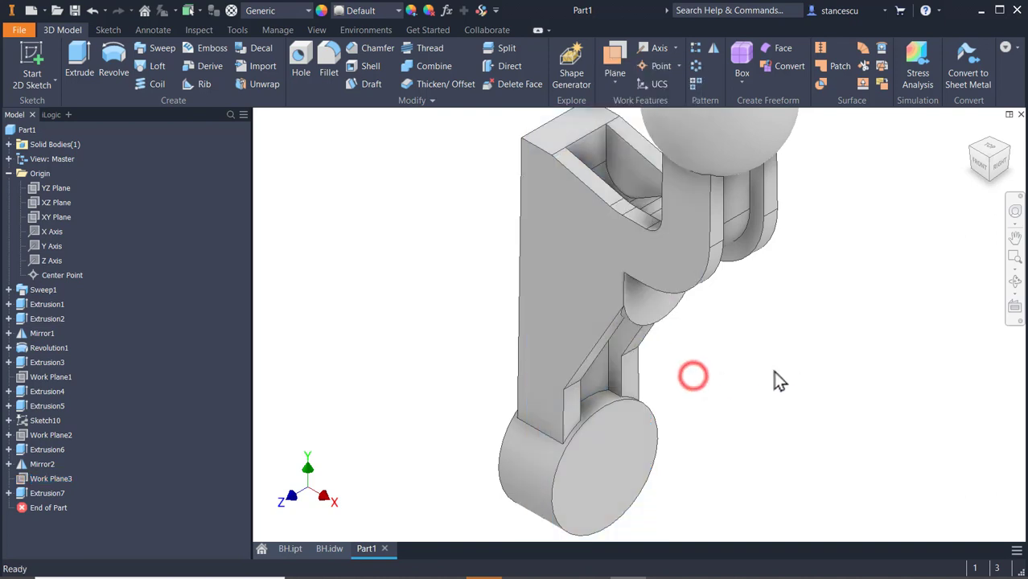
# Create a midplane between the flat face just above the lower hub and the arm's opposite face.
pyautogui.press('F4')
pyautogui.moveTo(756, 369)
pyautogui.mouseDown()
pyautogui.moveTo(748, 333)
pyautogui.moveTo(686, 303)
pyautogui.moveTo(694, 315)
pyautogui.moveTo(872, 342)
pyautogui.moveTo(756, 367)
pyautogui.mouseUp()
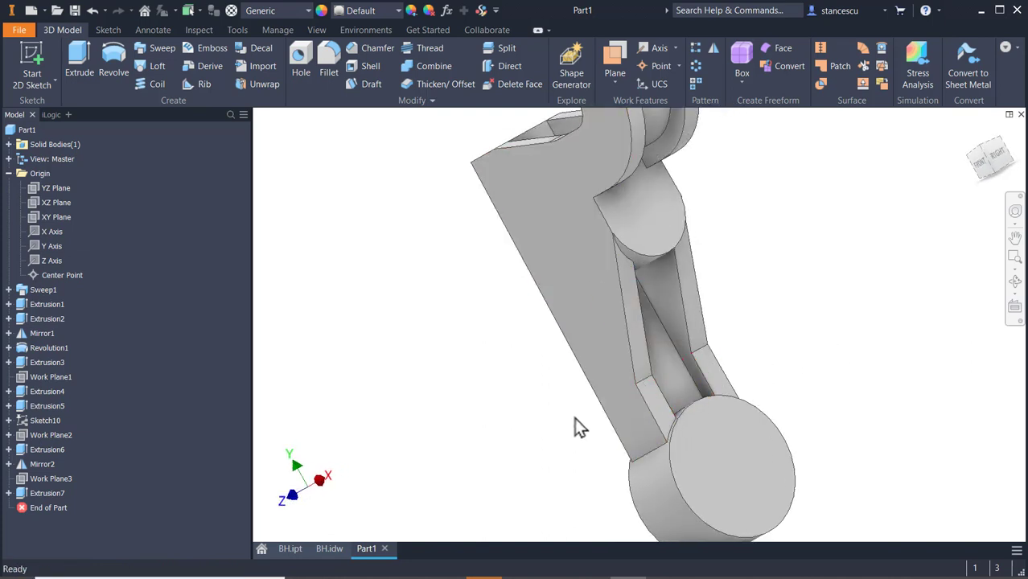
pyautogui.scroll(3, 635, 425)
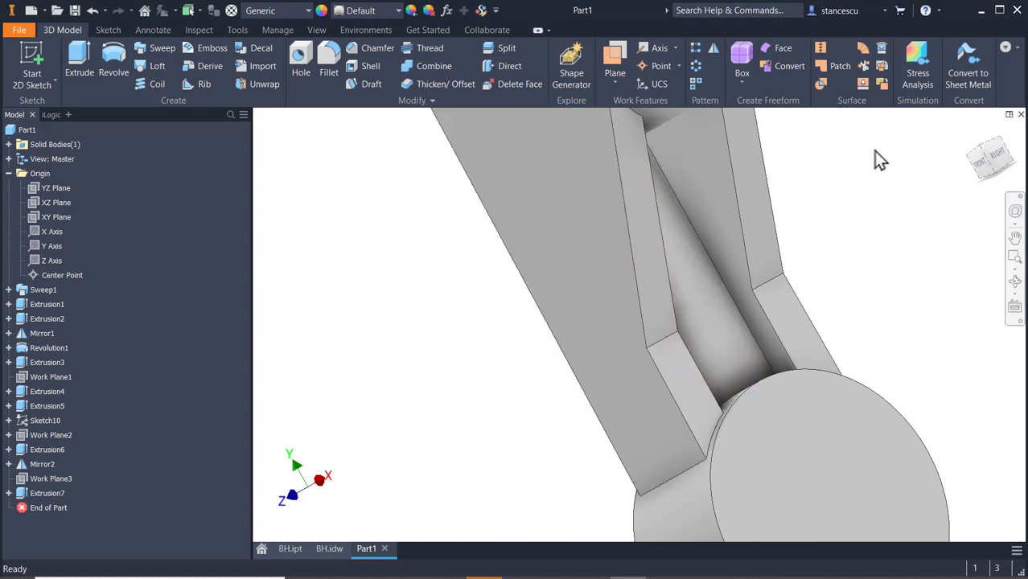
pyautogui.click(613, 79)
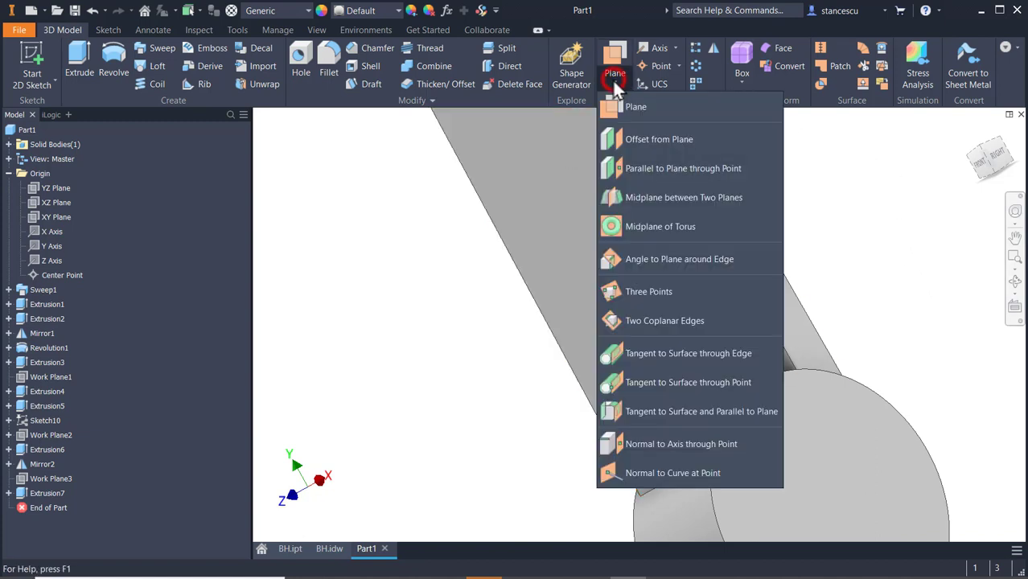
pyautogui.click(656, 198)
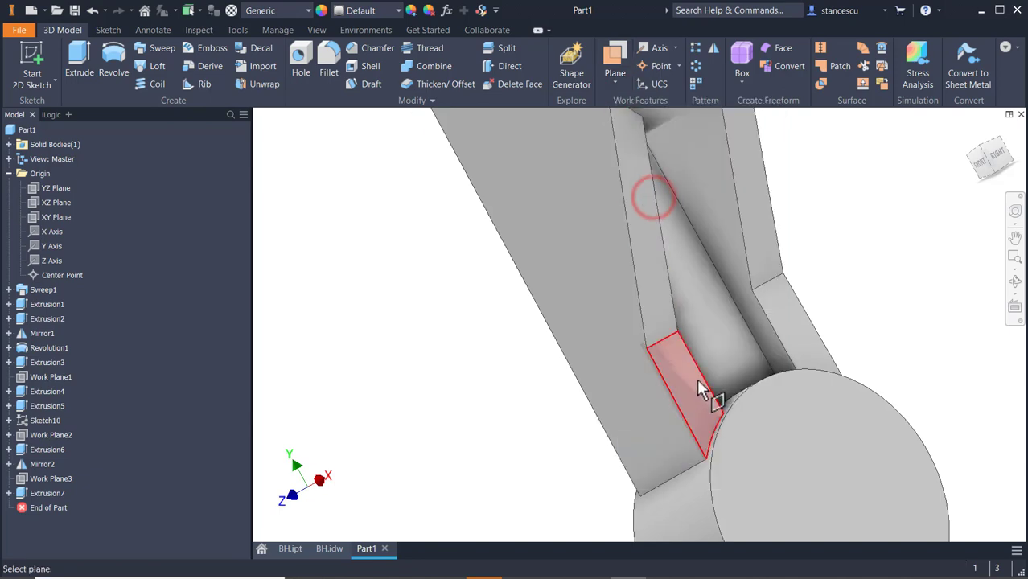
pyautogui.click(698, 388)
pyautogui.moveTo(715, 371)
pyautogui.keyDown('shift'); pyautogui.mouseDown(button='middle')
pyautogui.moveTo(460, 429)
pyautogui.moveTo(562, 375)
pyautogui.moveTo(720, 368)
pyautogui.mouseUp(button='middle'); pyautogui.keyUp('shift')
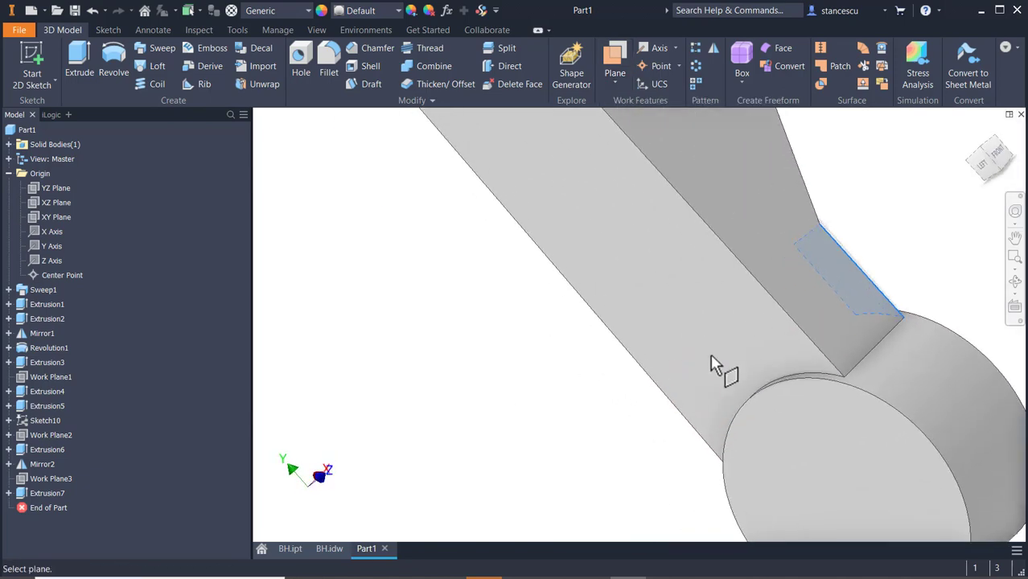
pyautogui.click(766, 351)
pyautogui.keyDown('shift'); pyautogui.moveTo(532, 385); pyautogui.dragTo(438, 422, button='middle'); pyautogui.keyUp('shift')
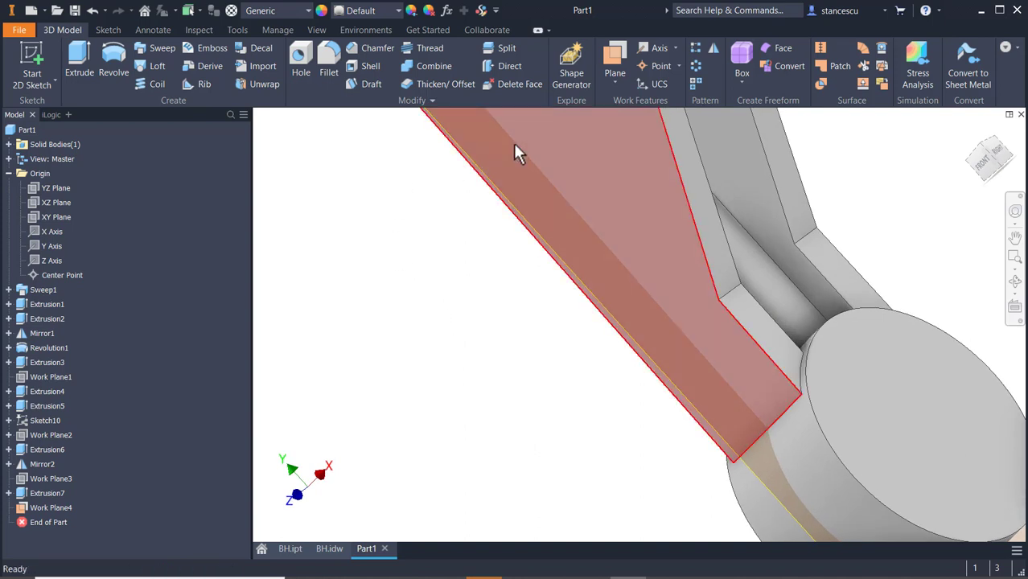
# Mirror the Extrusion7 recess cut about the new midplane, Work Plane4, onto the arm's opposite side.
pyautogui.click(713, 48)
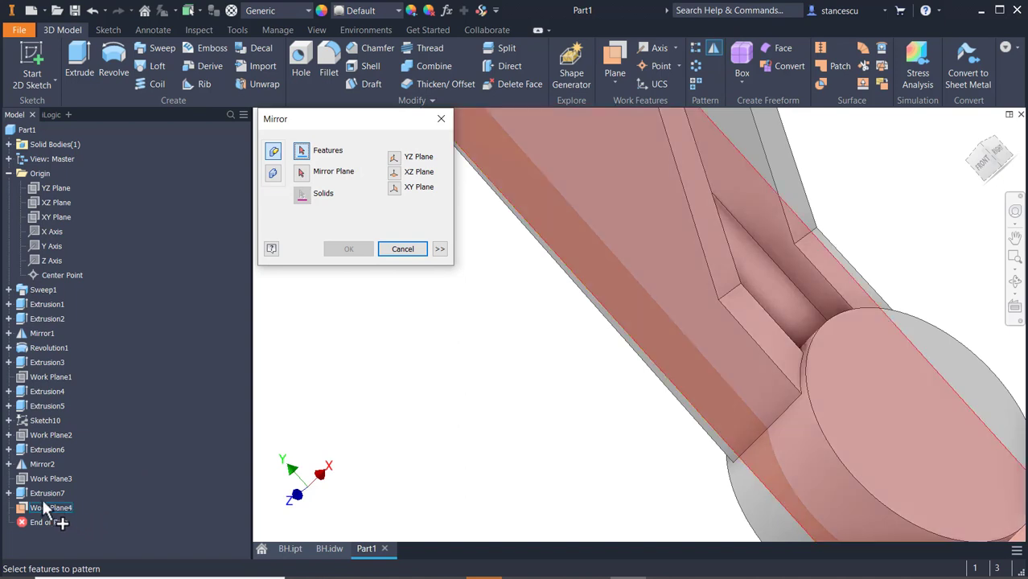
pyautogui.click(42, 493)
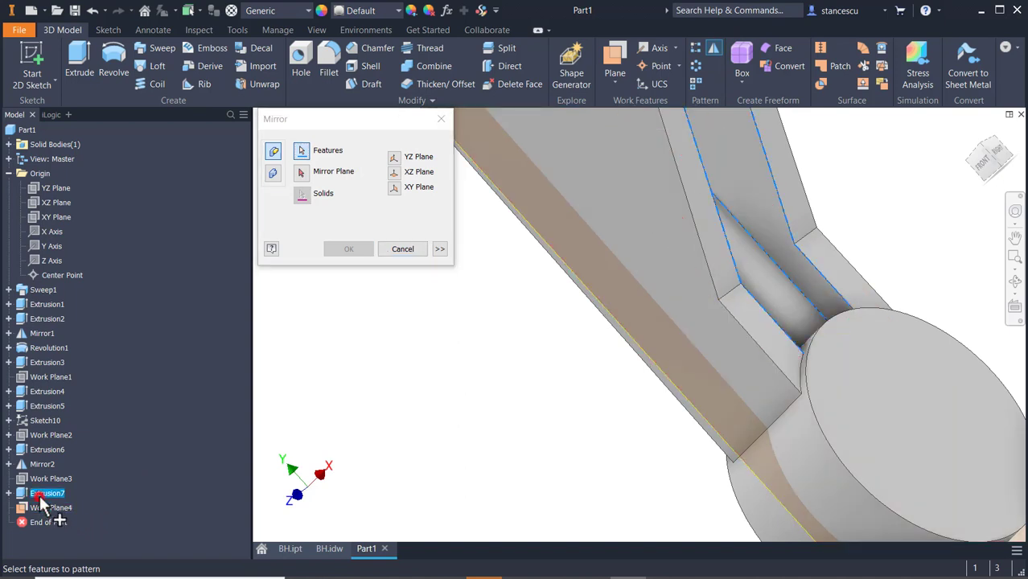
pyautogui.click(301, 174)
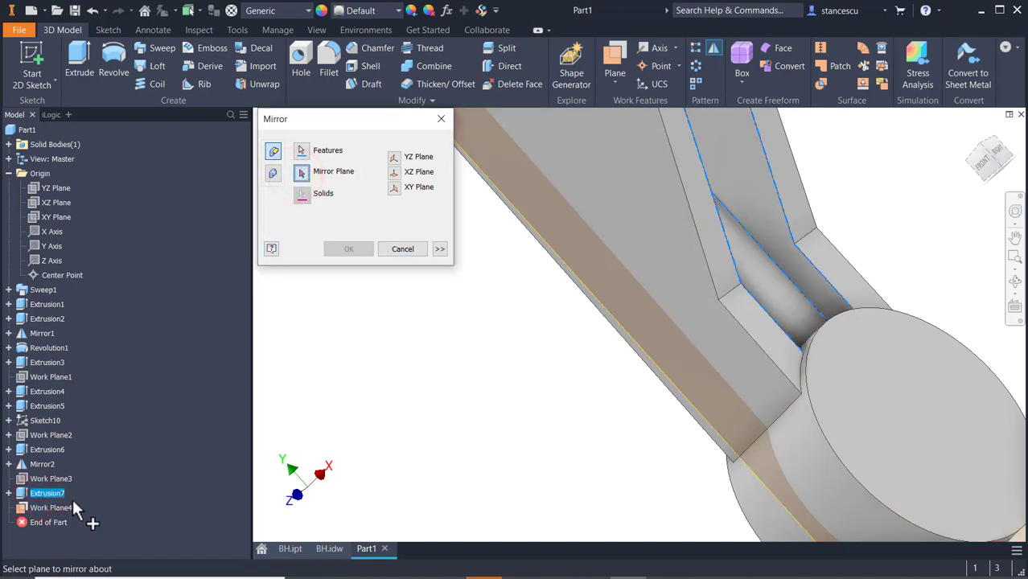
pyautogui.click(53, 509)
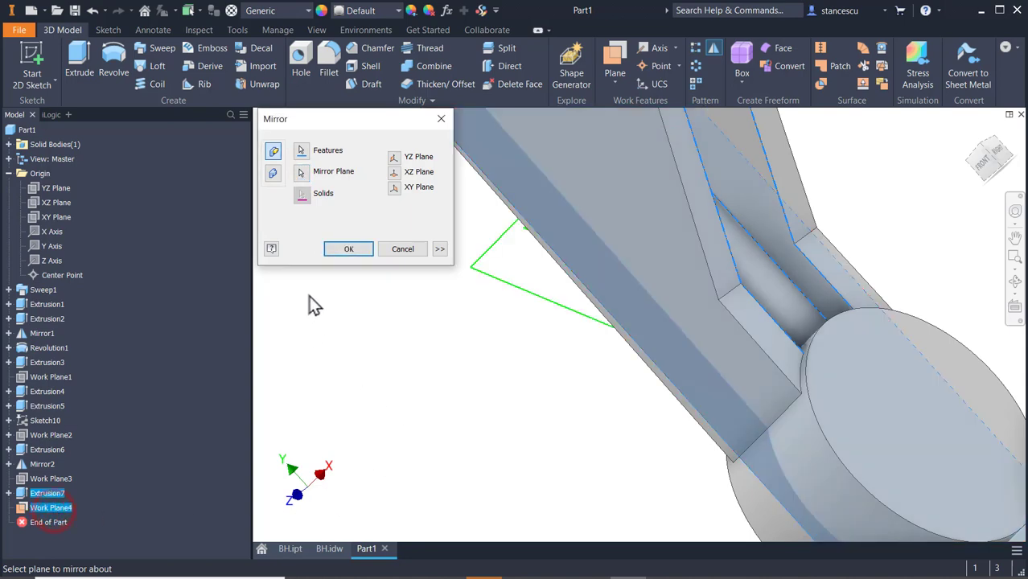
pyautogui.click(351, 248)
# Hide the midplane, Work Plane4, used for mirroring the recess.
pyautogui.keyDown('shift'); pyautogui.moveTo(443, 444); pyautogui.dragTo(538, 390, button='middle'); pyautogui.keyUp('shift')
pyautogui.moveTo(529, 348)
pyautogui.keyDown('shift'); pyautogui.mouseDown(button='middle')
pyautogui.moveTo(564, 313)
pyautogui.moveTo(502, 321)
pyautogui.moveTo(514, 335)
pyautogui.moveTo(484, 355)
pyautogui.moveTo(519, 342)
pyautogui.moveTo(535, 349)
pyautogui.mouseUp(button='middle'); pyautogui.keyUp('shift')
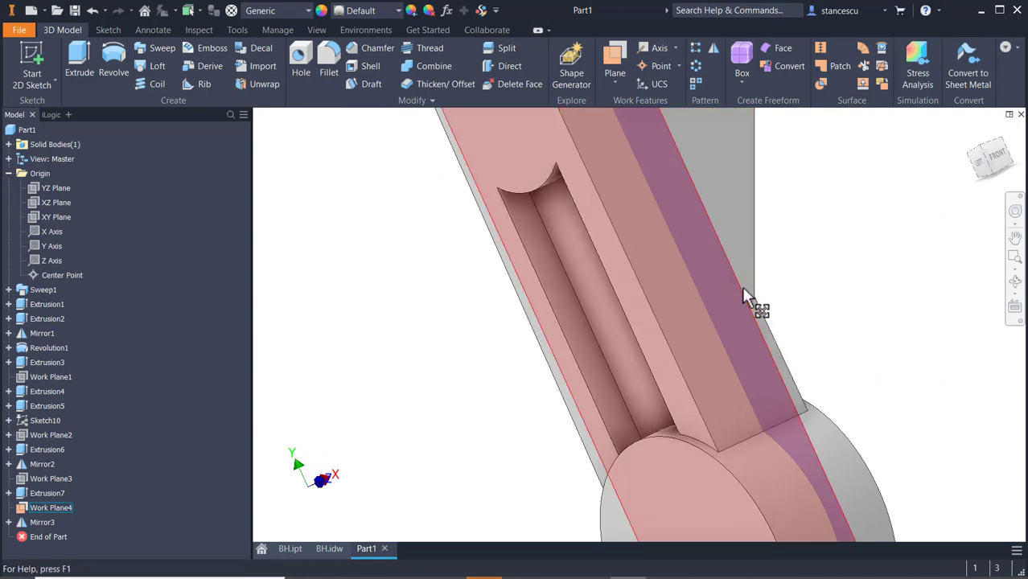
pyautogui.click(738, 299)
pyautogui.rightClick(740, 294)
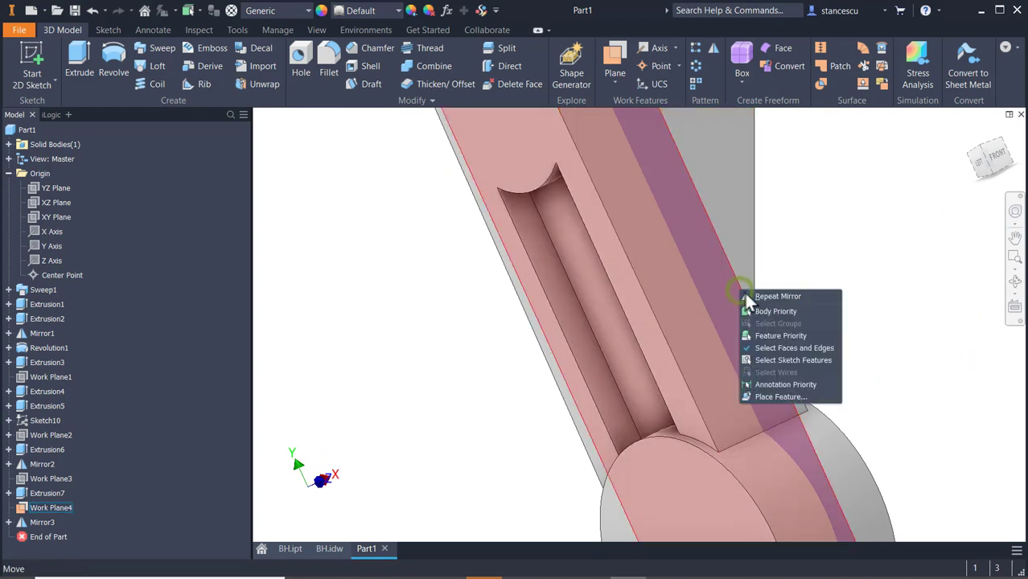
pyautogui.click(905, 307)
pyautogui.press('Escape')
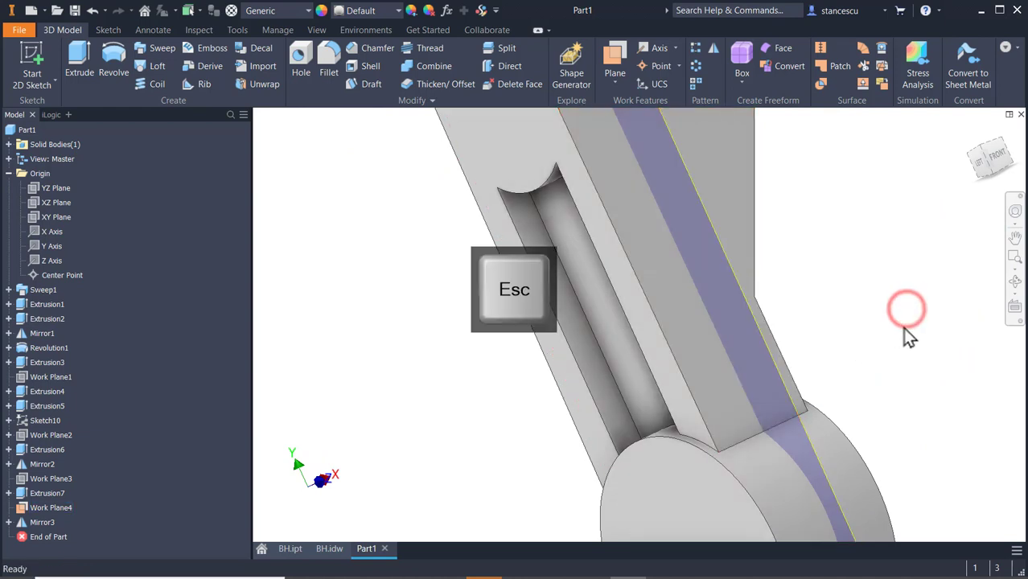
pyautogui.moveTo(905, 344); pyautogui.dragTo(818, 142, button='middle')
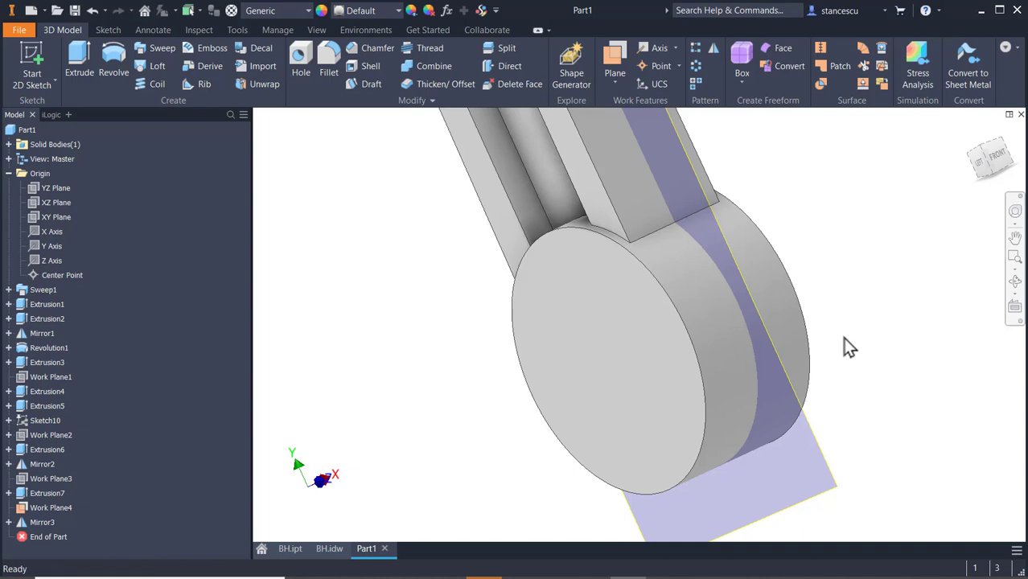
pyautogui.click(813, 472)
pyautogui.rightClick(825, 465)
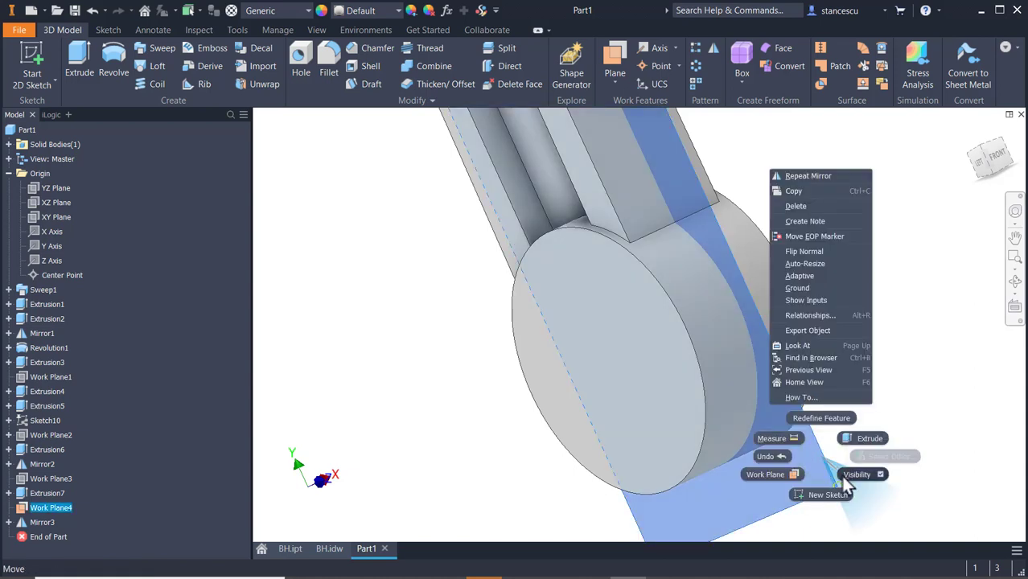
pyautogui.click(840, 475)
pyautogui.click(877, 343)
pyautogui.press('F6')
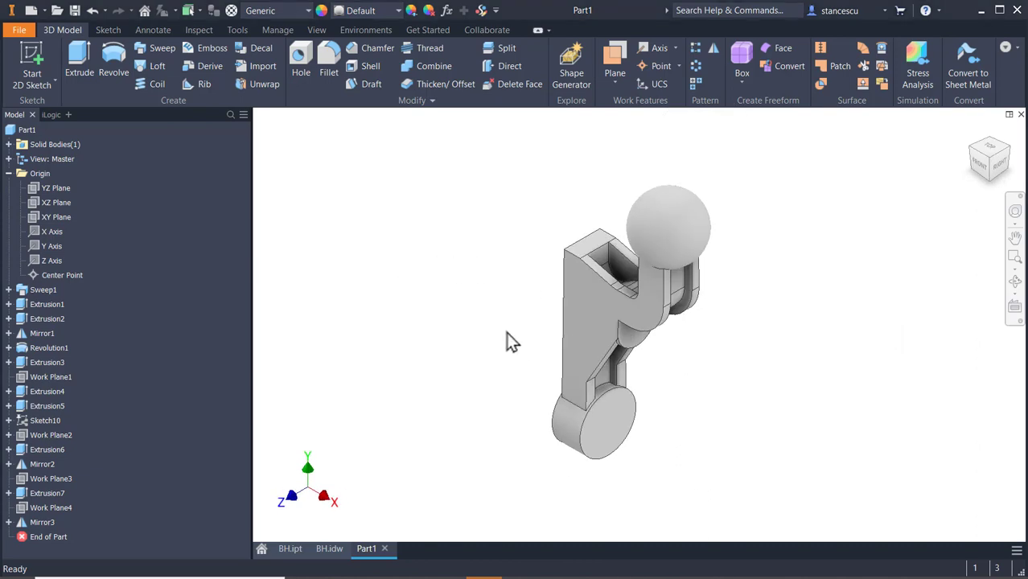
# Switch to the BH.idw drawing and examine the dimensions around the central bore and the upper block in the front, section and partial views.
pyautogui.click(328, 551)
pyautogui.moveTo(805, 228); pyautogui.dragTo(799, 453, button='middle')
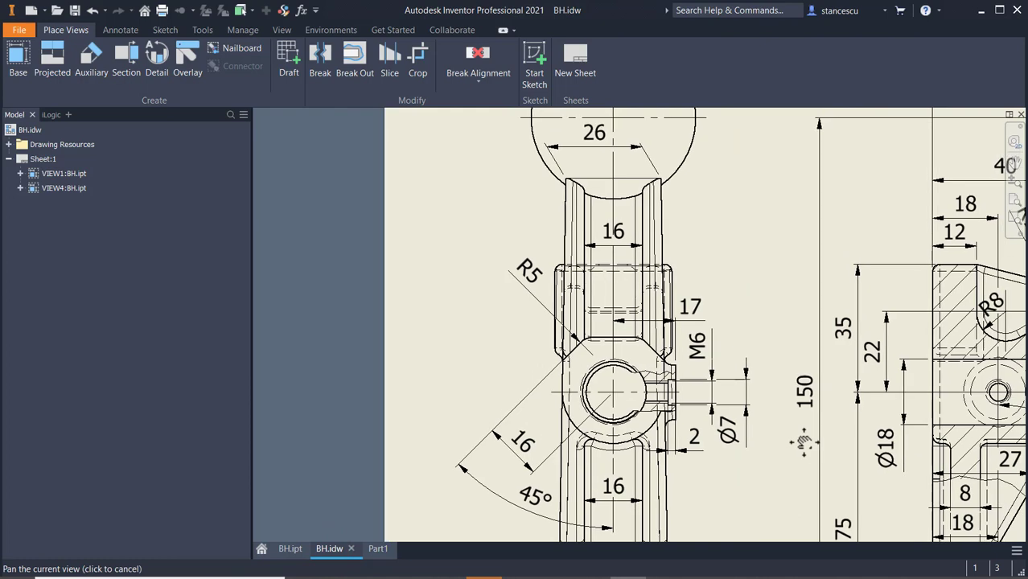
pyautogui.moveTo(808, 292); pyautogui.dragTo(390, 272, button='middle')
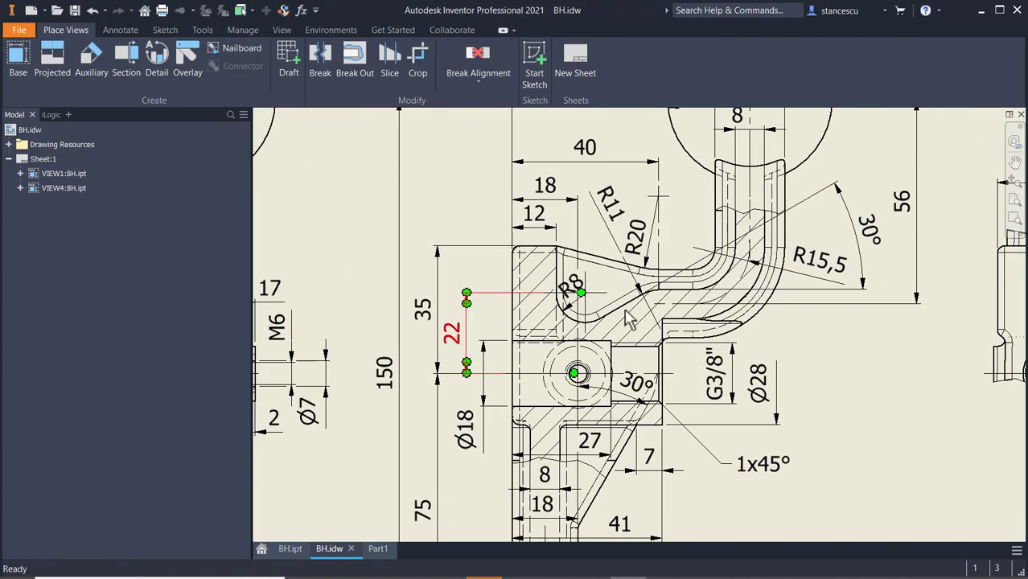
pyautogui.moveTo(769, 316); pyautogui.dragTo(515, 306, button='middle')
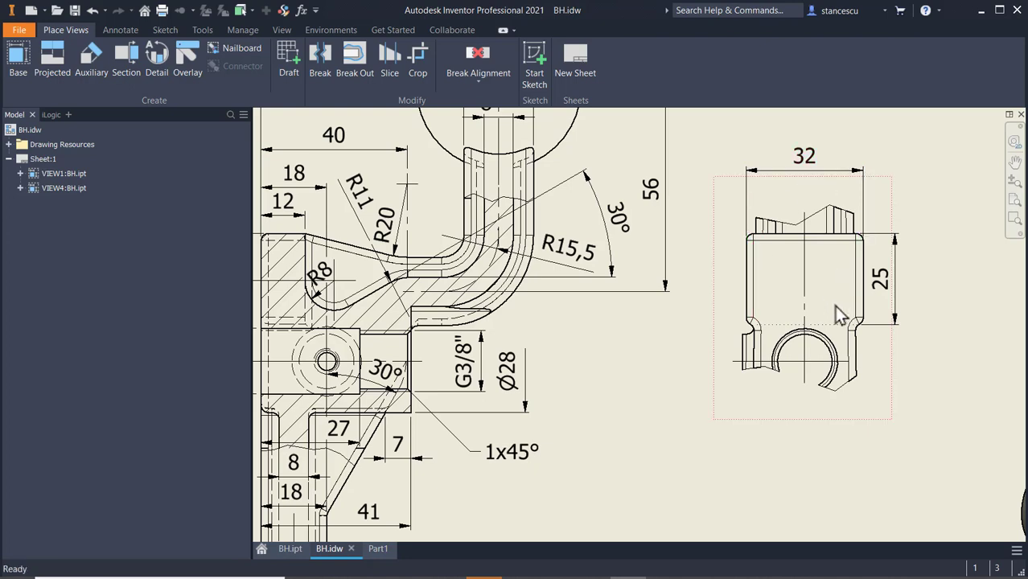
pyautogui.moveTo(582, 344)
pyautogui.mouseDown(button='middle')
pyautogui.moveTo(649, 337)
pyautogui.moveTo(804, 349)
pyautogui.moveTo(662, 349)
pyautogui.moveTo(640, 362)
pyautogui.mouseUp(button='middle')
pyautogui.moveTo(339, 378)
pyautogui.mouseDown(button='middle')
pyautogui.moveTo(401, 382)
pyautogui.moveTo(775, 353)
pyautogui.mouseUp(button='middle')
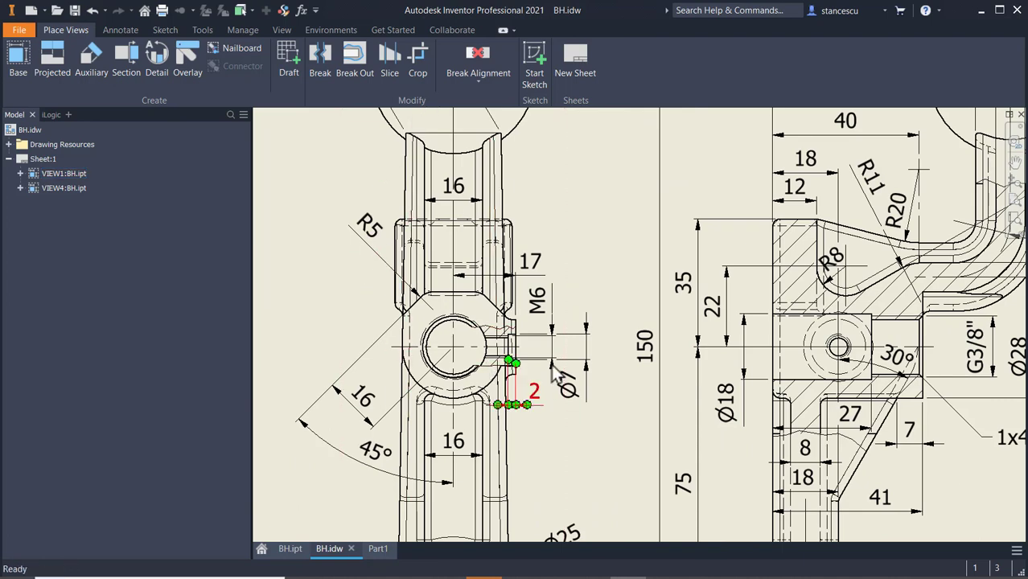
pyautogui.moveTo(693, 274); pyautogui.dragTo(254, 273, button='middle')
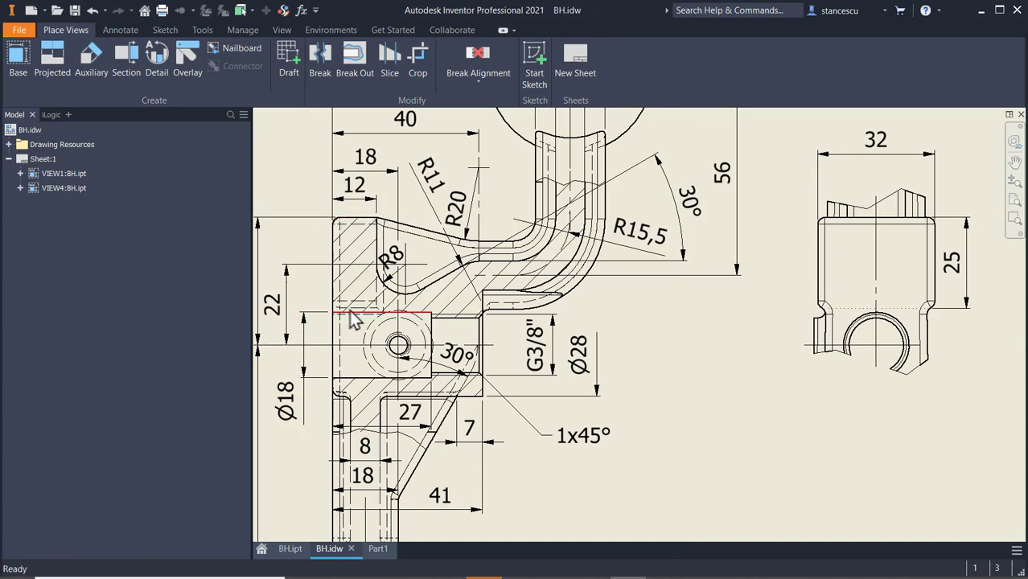
# Switch back to Part1 and start a sketch on the arm's narrow outer face above the lower recess.
pyautogui.click(379, 549)
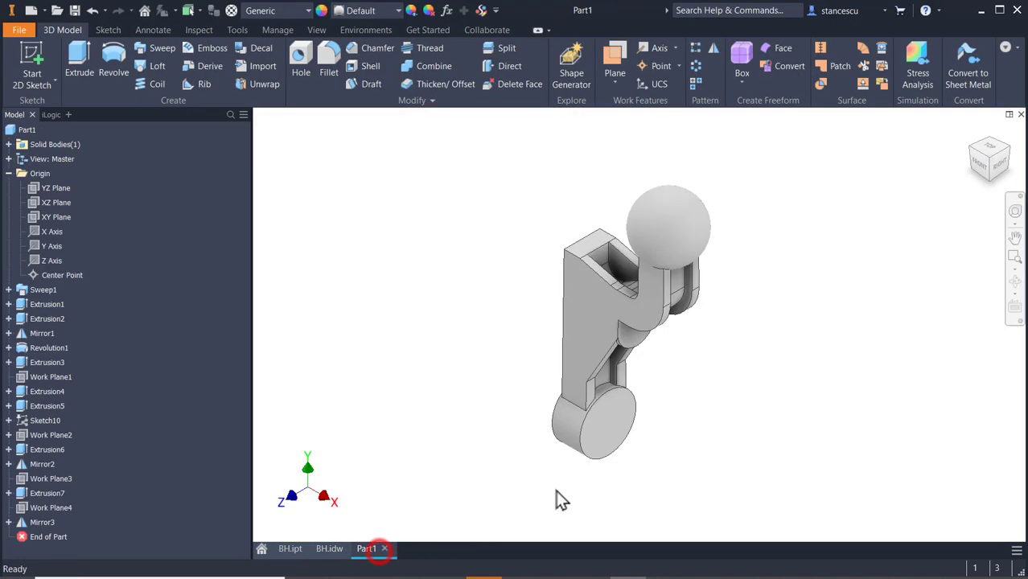
pyautogui.click(973, 159)
pyautogui.click(586, 342)
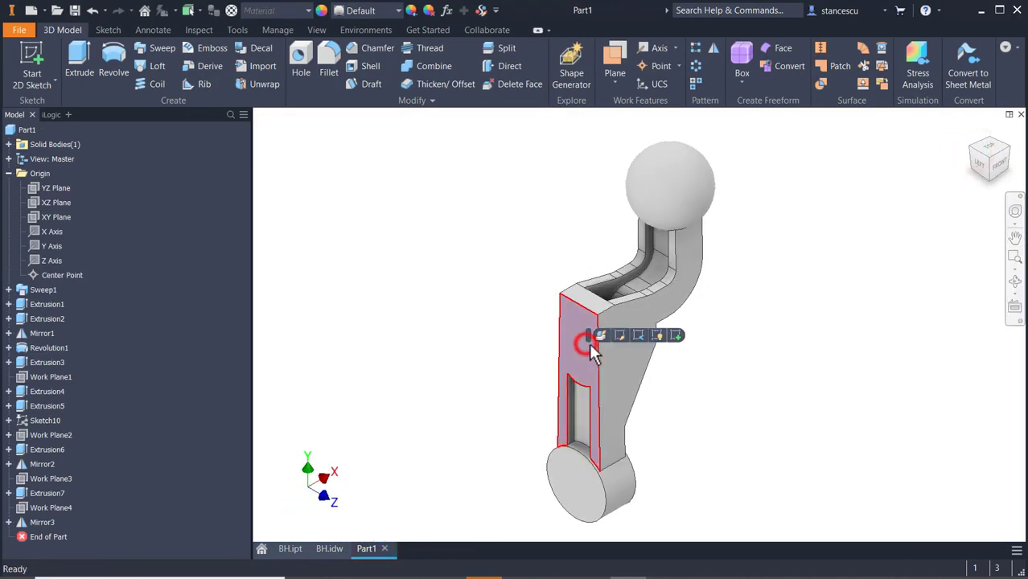
pyautogui.click(676, 336)
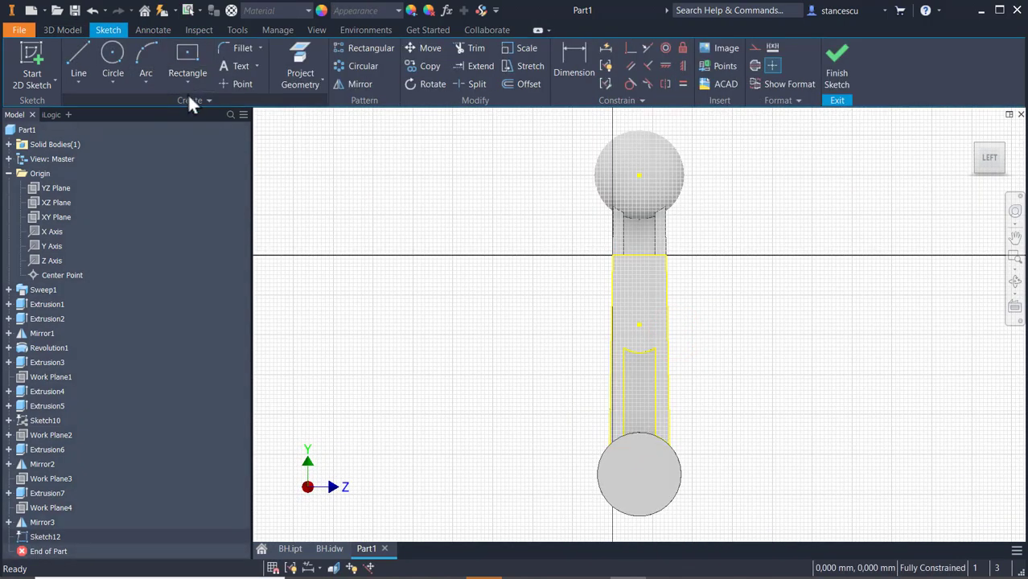
# Draw a two-point rectangle 32 mm wide and 25 mm high beside the arm.
pyautogui.click(190, 82)
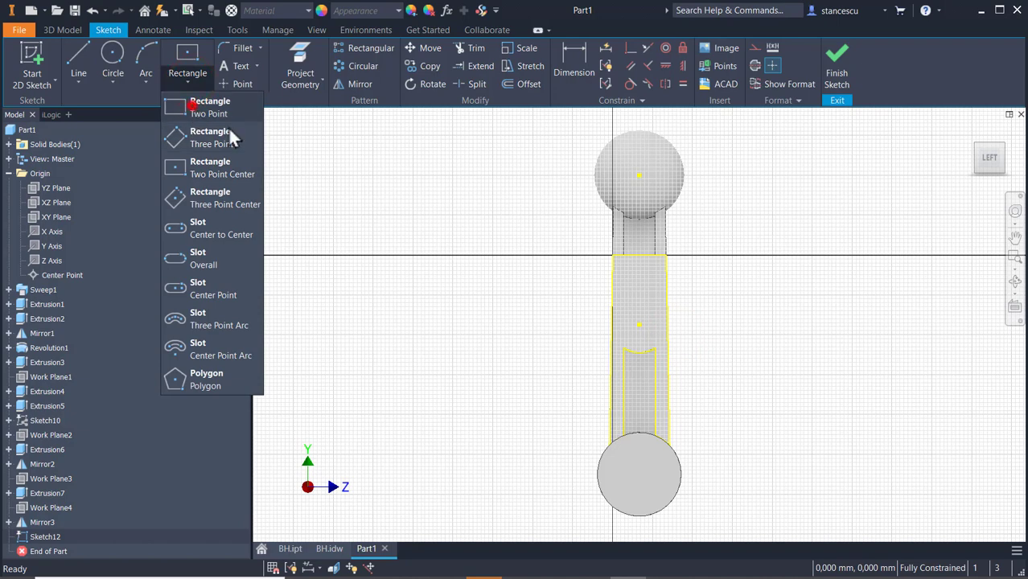
pyautogui.click(211, 107)
pyautogui.click(497, 235)
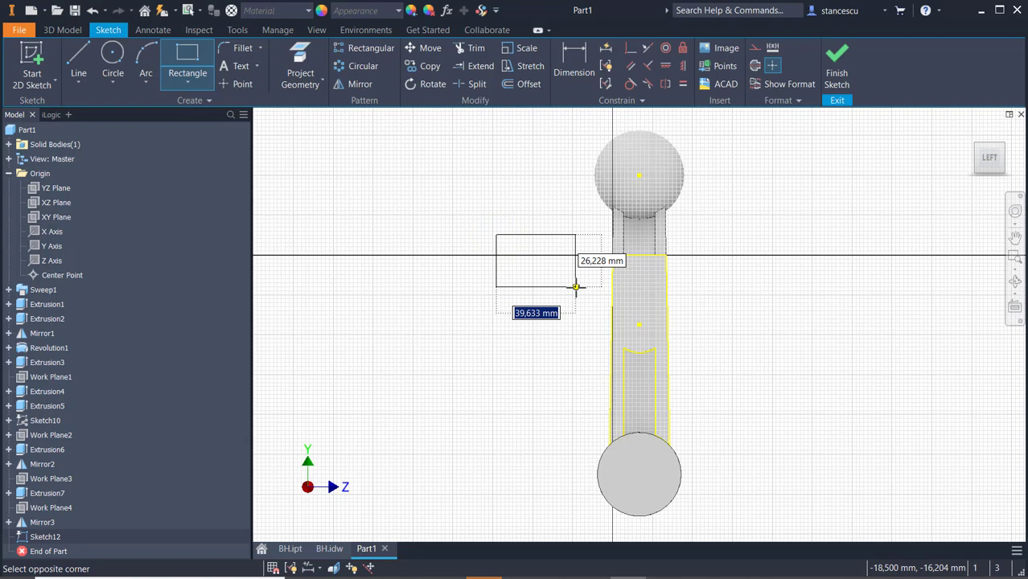
pyautogui.write('32')
pyautogui.press('Tab')
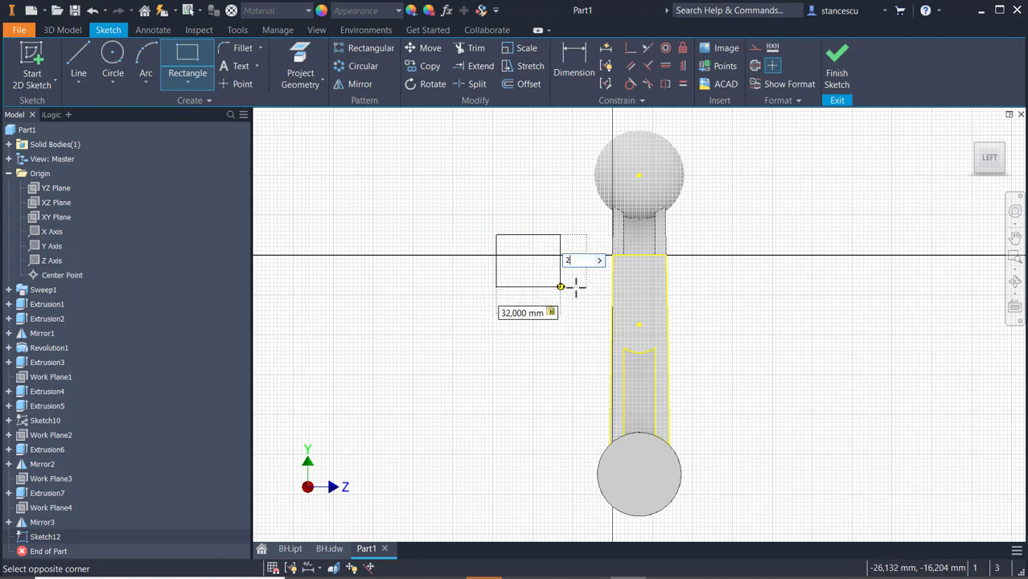
pyautogui.write('25')
pyautogui.press('Return')
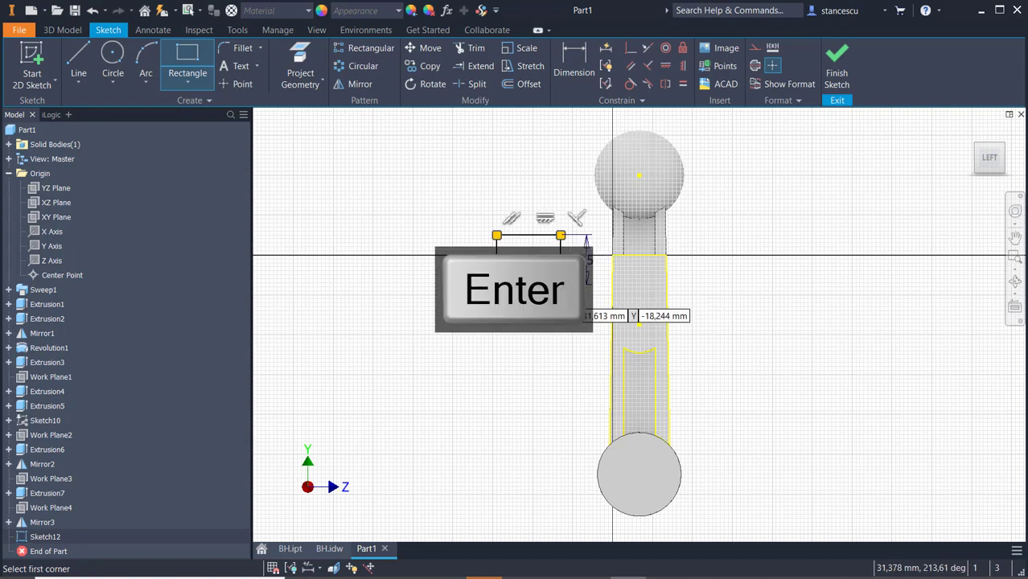
# Make the midpoint of the rectangle's upper edge coincident with the midpoint of the arm face's upper edge.
pyautogui.click(631, 46)
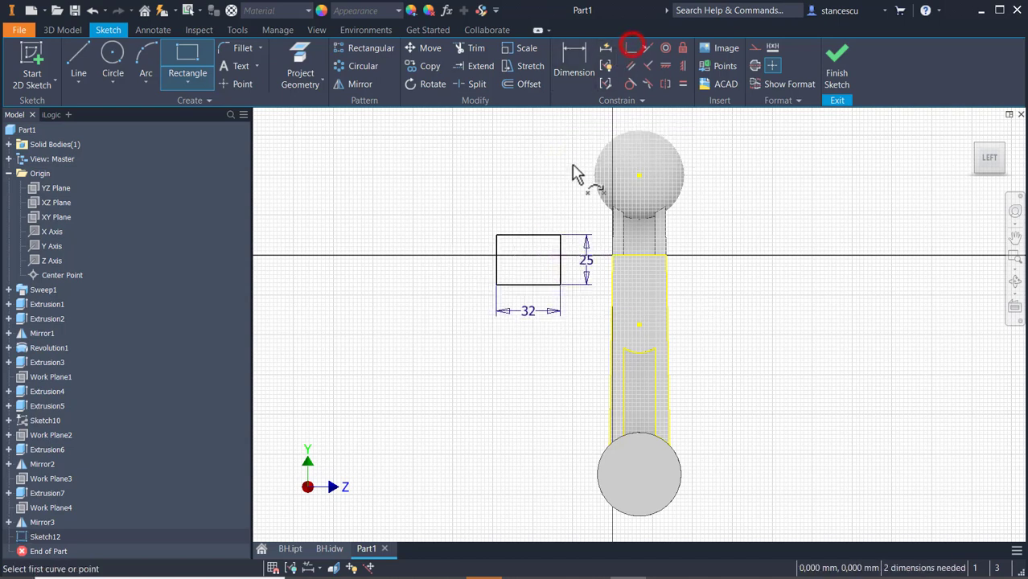
pyautogui.click(529, 235)
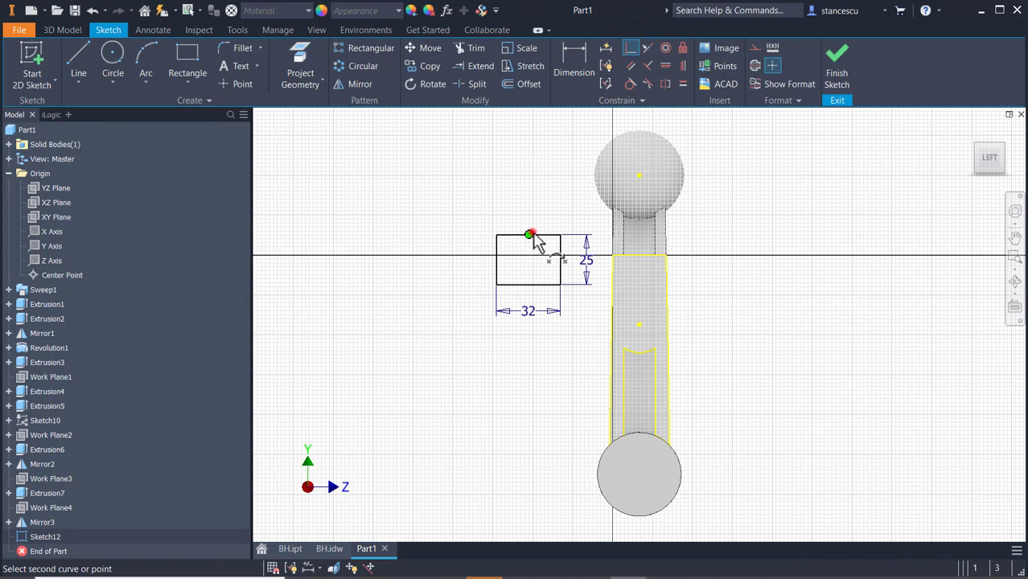
pyautogui.click(638, 257)
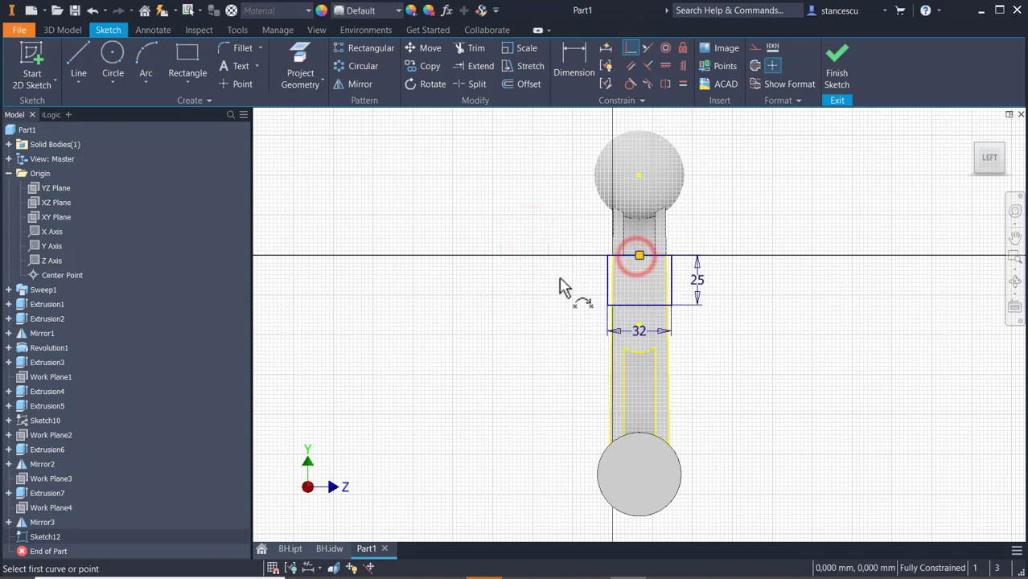
# Fillet all four corners of the rectangle with a 2 mm radius and finish the sketch.
pyautogui.click(242, 48)
pyautogui.scroll(3, 557, 275)
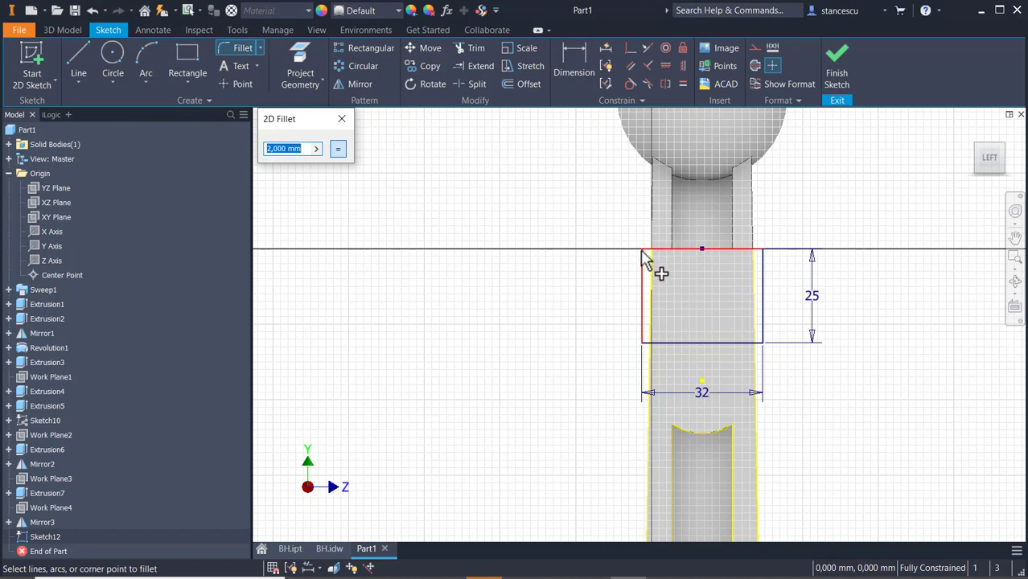
pyautogui.click(640, 250)
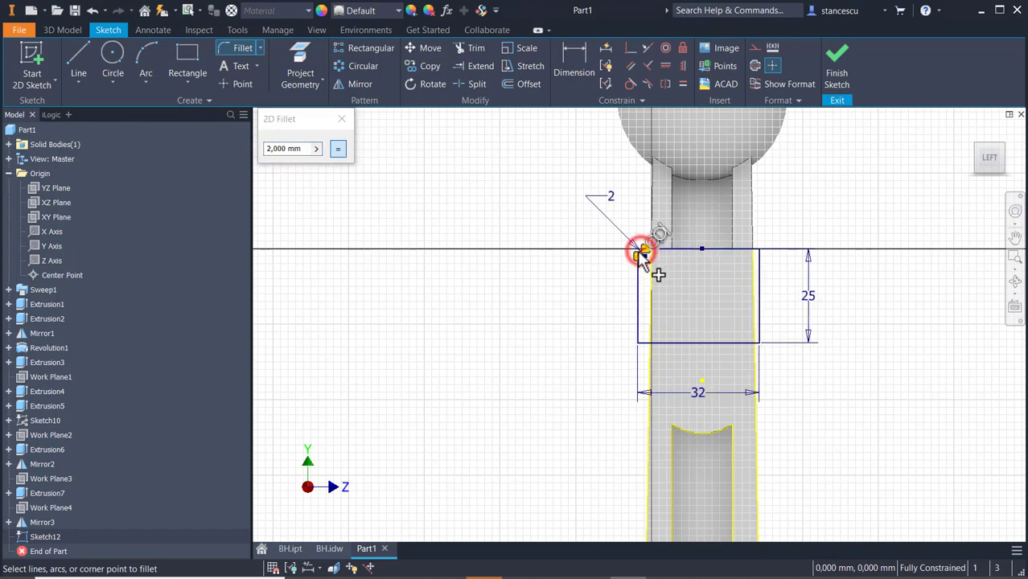
pyautogui.click(762, 254)
pyautogui.click(761, 343)
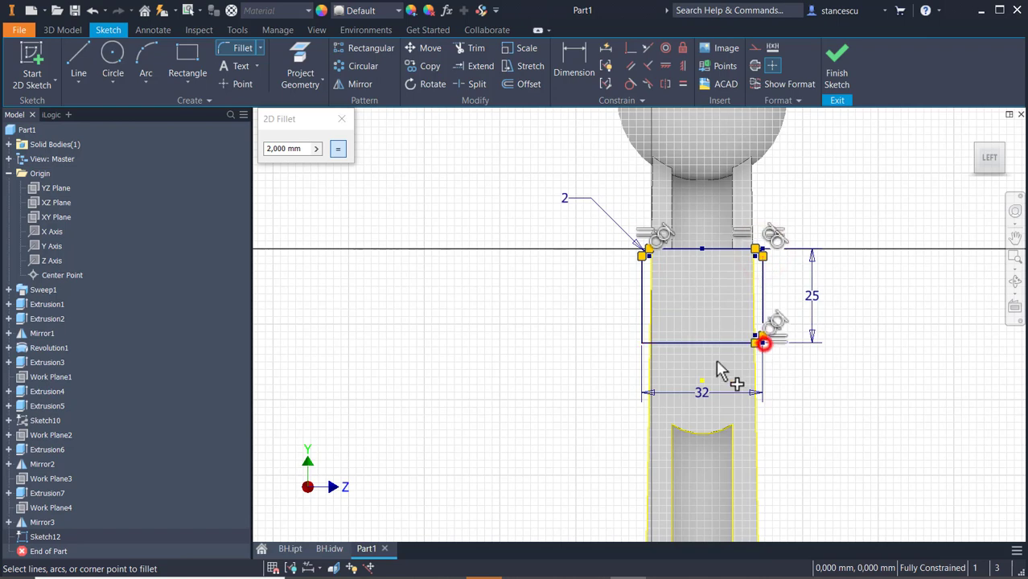
pyautogui.click(643, 345)
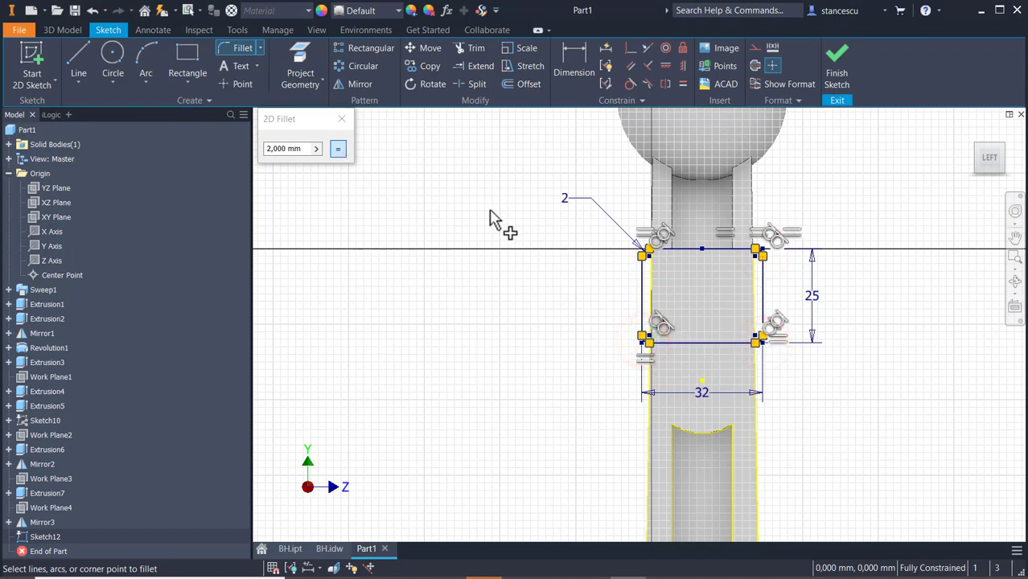
pyautogui.press('Escape')
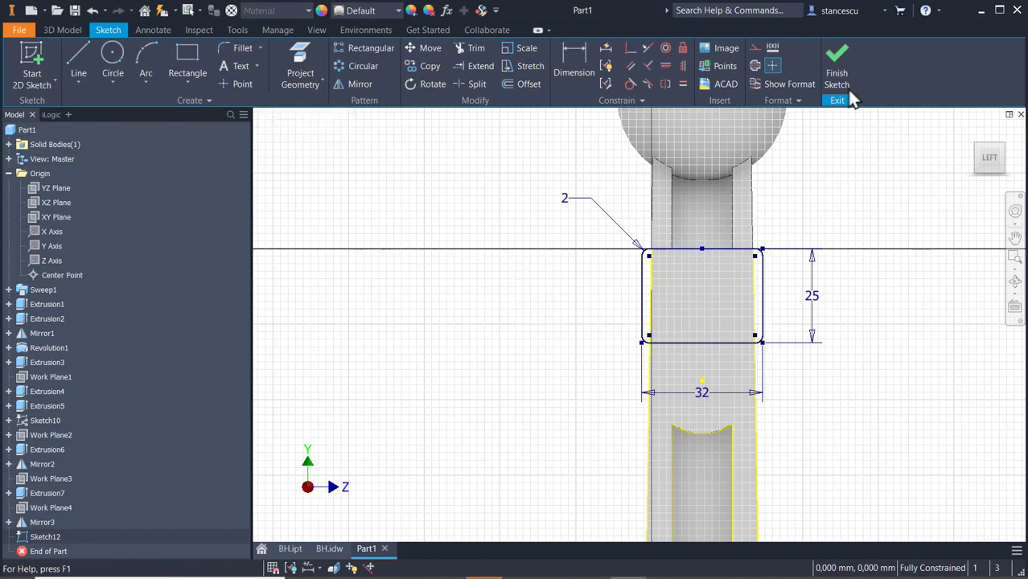
pyautogui.click(838, 74)
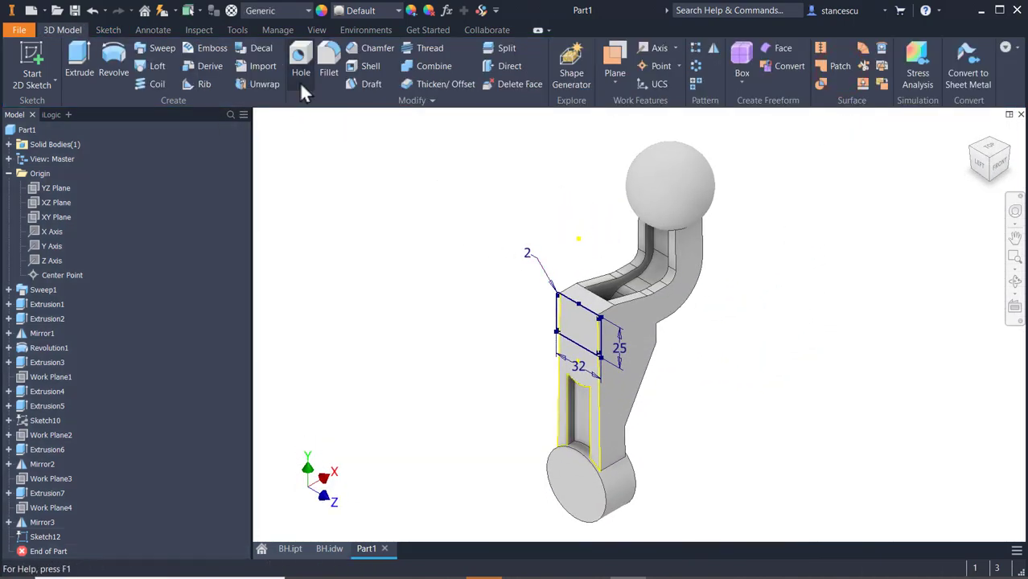
# Extrude the full rounded rectangle up to the nearest inner face of the upper pocket, joining it to the body.
pyautogui.click(71, 63)
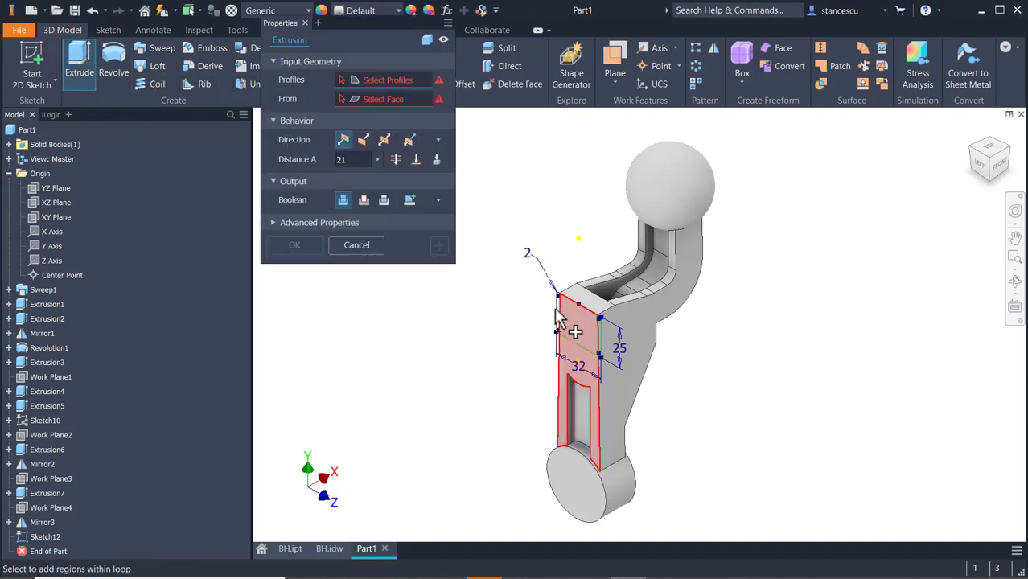
pyautogui.scroll(3, 554, 318)
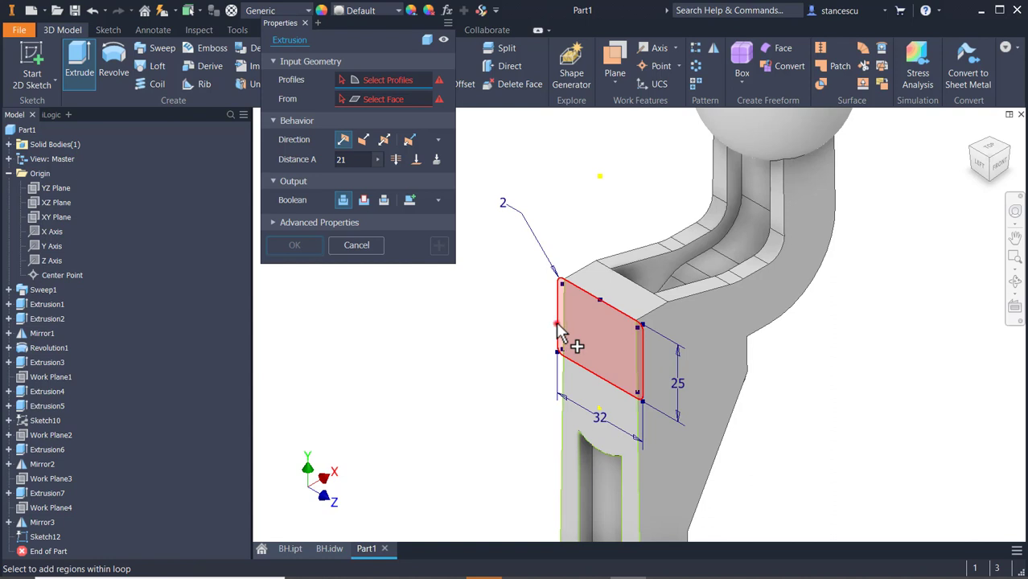
pyautogui.click(556, 324)
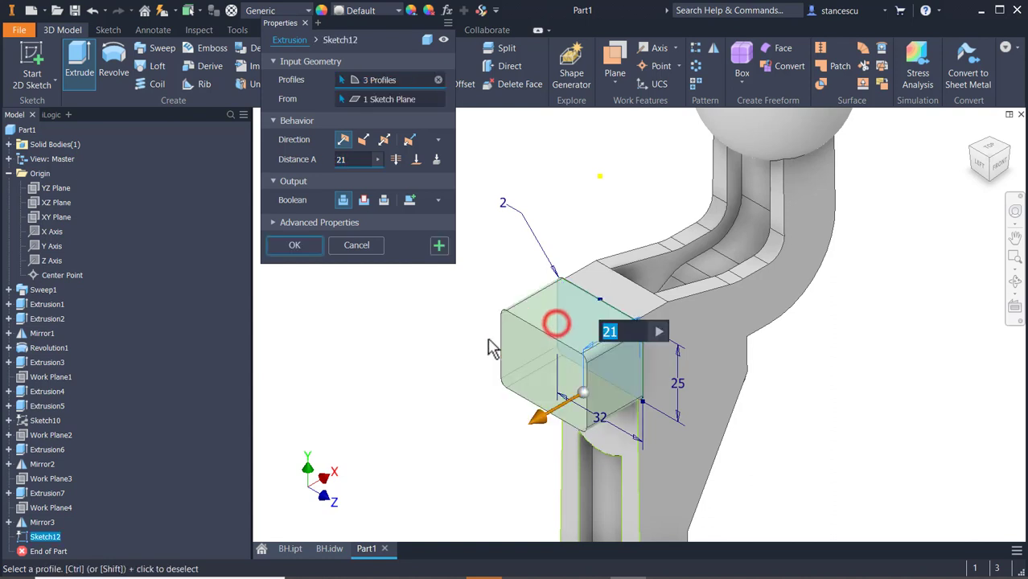
pyautogui.click(416, 160)
pyautogui.keyDown('shift'); pyautogui.moveTo(888, 418); pyautogui.dragTo(825, 395, button='middle'); pyautogui.keyUp('shift')
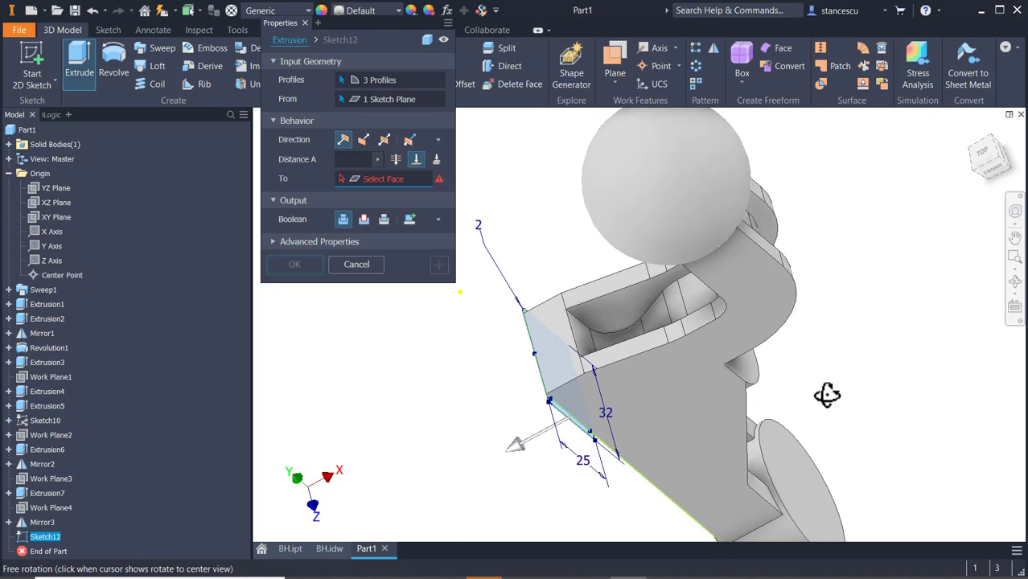
pyautogui.click(582, 349)
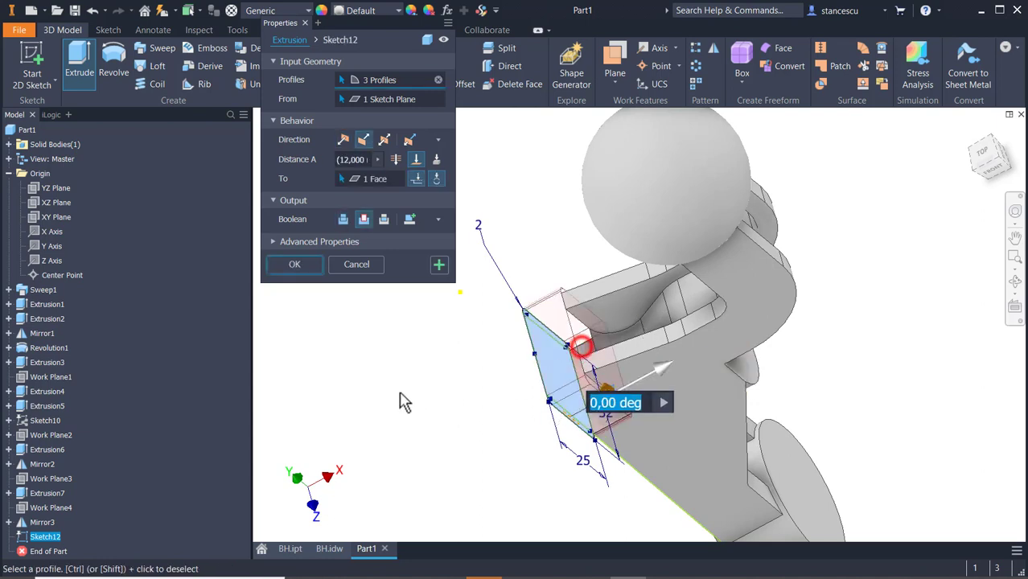
pyautogui.click(341, 219)
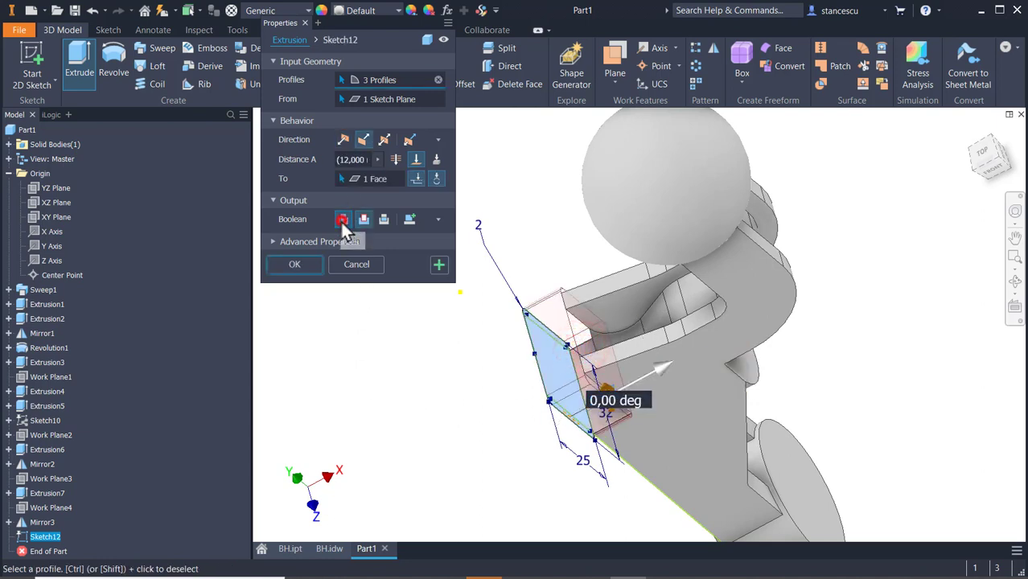
pyautogui.click(294, 265)
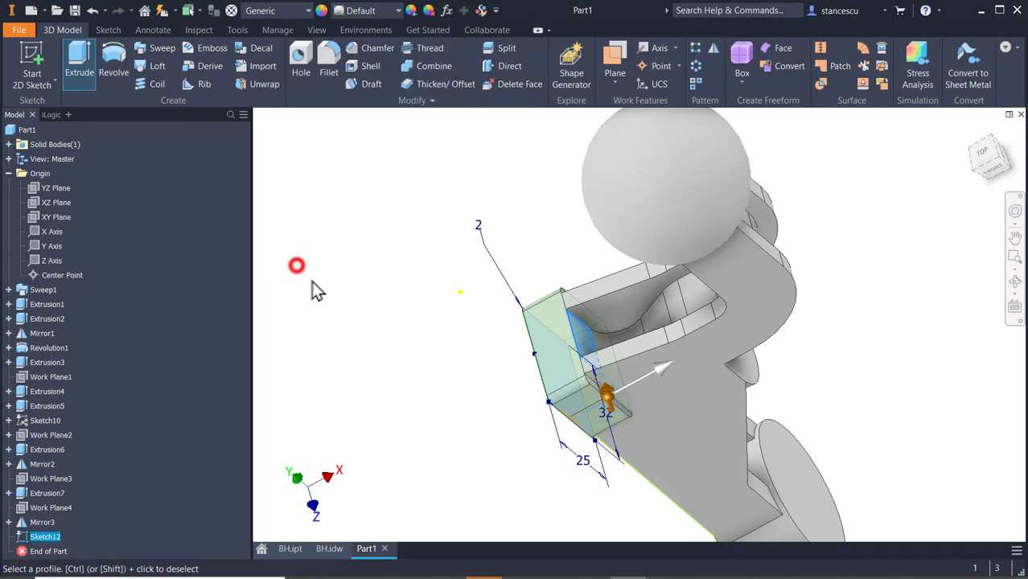
pyautogui.keyDown('shift'); pyautogui.moveTo(459, 372); pyautogui.dragTo(509, 333, button='middle'); pyautogui.keyUp('shift')
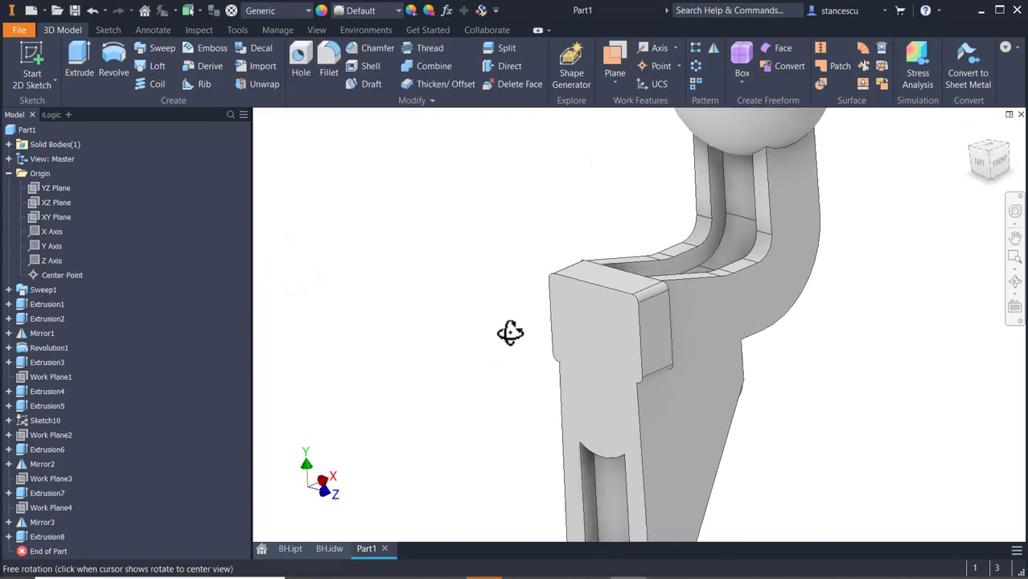
# Examine the BH.idw drawing for the diameters, depths and thread of the holes in the arm and lower ring.
pyautogui.moveTo(486, 335); pyautogui.dragTo(513, 338)
pyautogui.press('Escape')
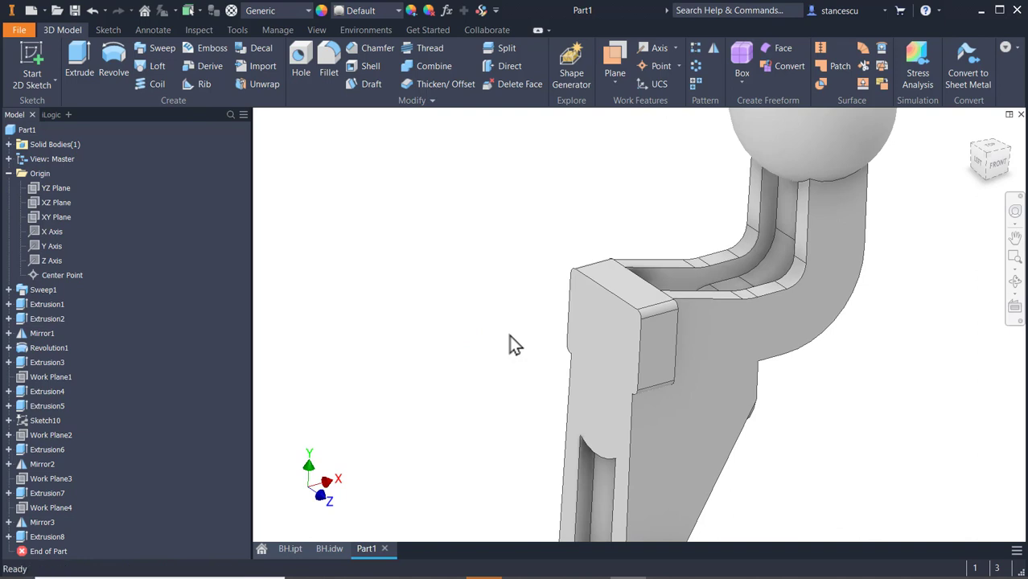
pyautogui.press('F6')
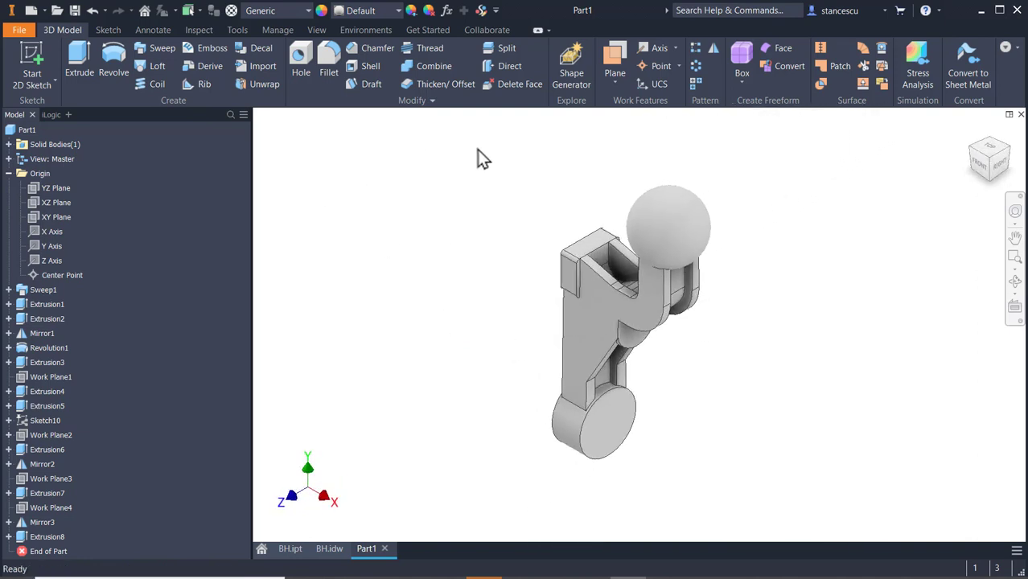
pyautogui.click(329, 549)
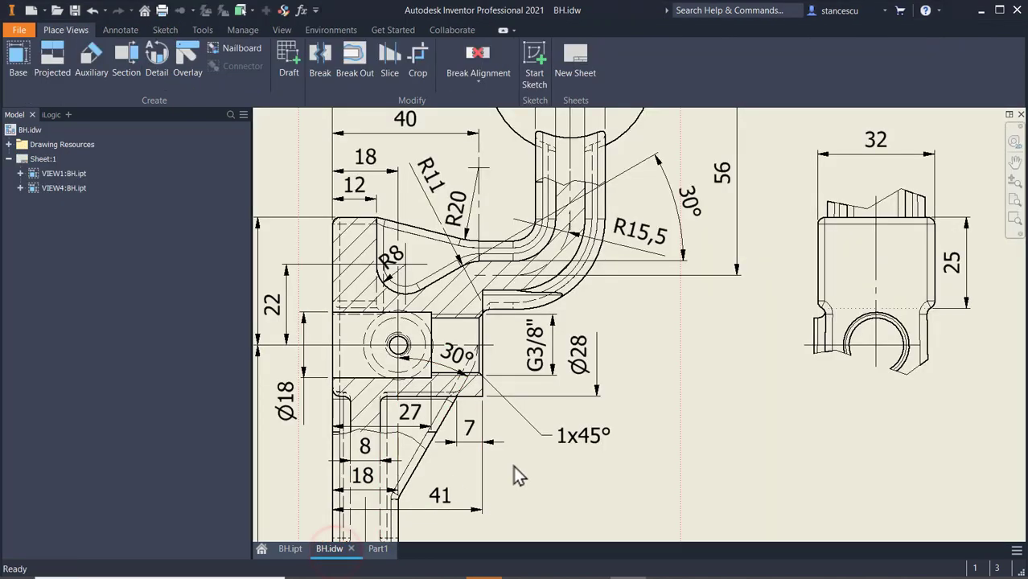
pyautogui.moveTo(513, 466)
pyautogui.mouseDown(button='middle')
pyautogui.moveTo(643, 241)
pyautogui.moveTo(718, 182)
pyautogui.moveTo(922, 193)
pyautogui.mouseUp(button='middle')
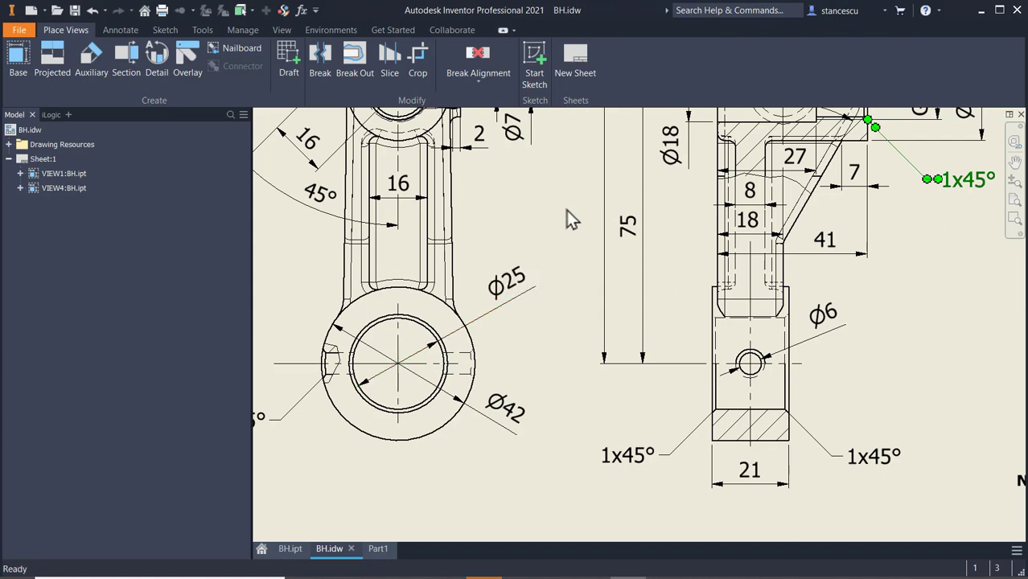
pyautogui.moveTo(567, 210)
pyautogui.mouseDown(button='middle')
pyautogui.moveTo(523, 226)
pyautogui.moveTo(404, 361)
pyautogui.mouseUp(button='middle')
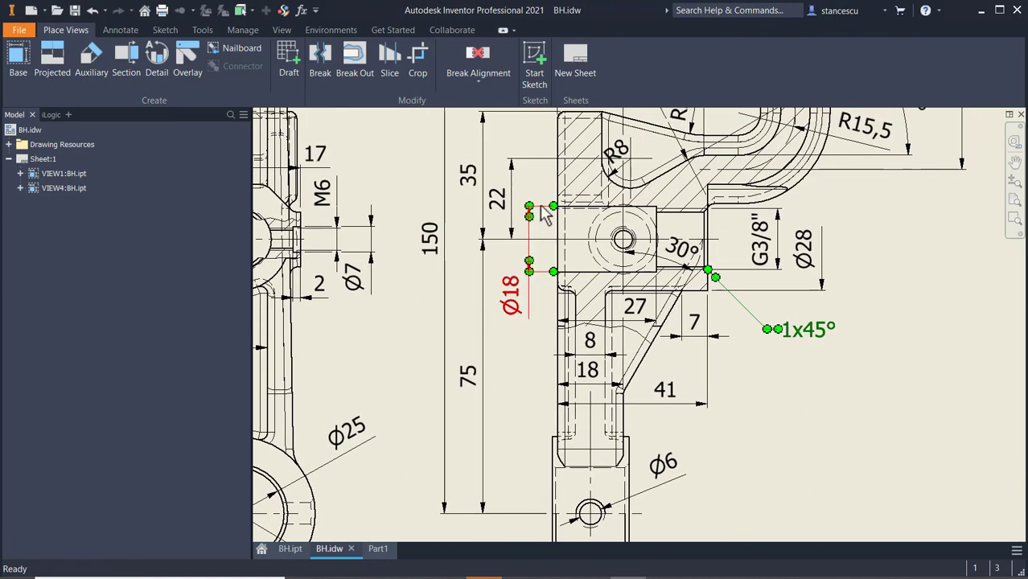
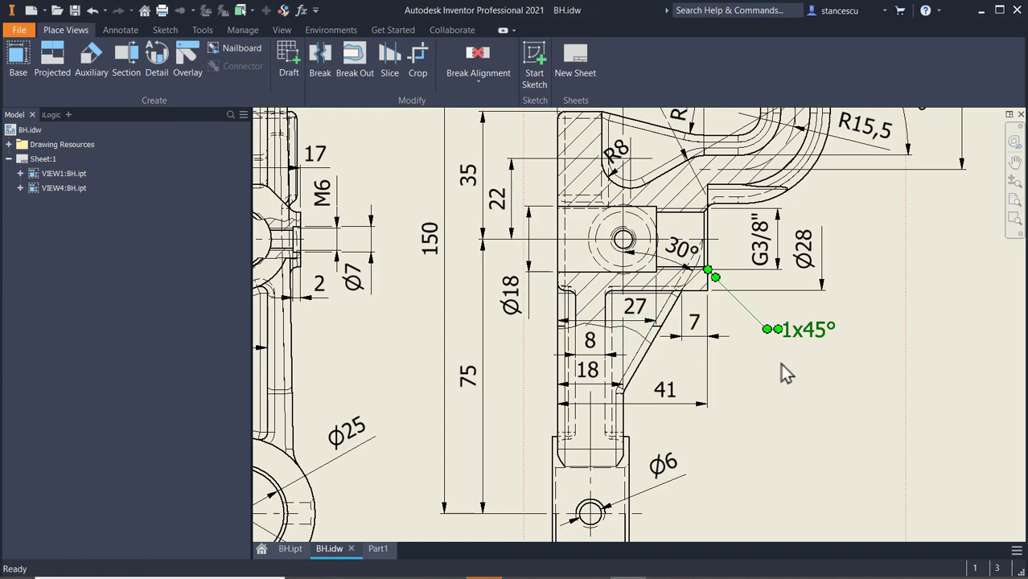
pyautogui.moveTo(809, 394)
pyautogui.mouseDown(button='middle')
pyautogui.moveTo(882, 324)
pyautogui.moveTo(882, 286)
pyautogui.mouseUp(button='middle')
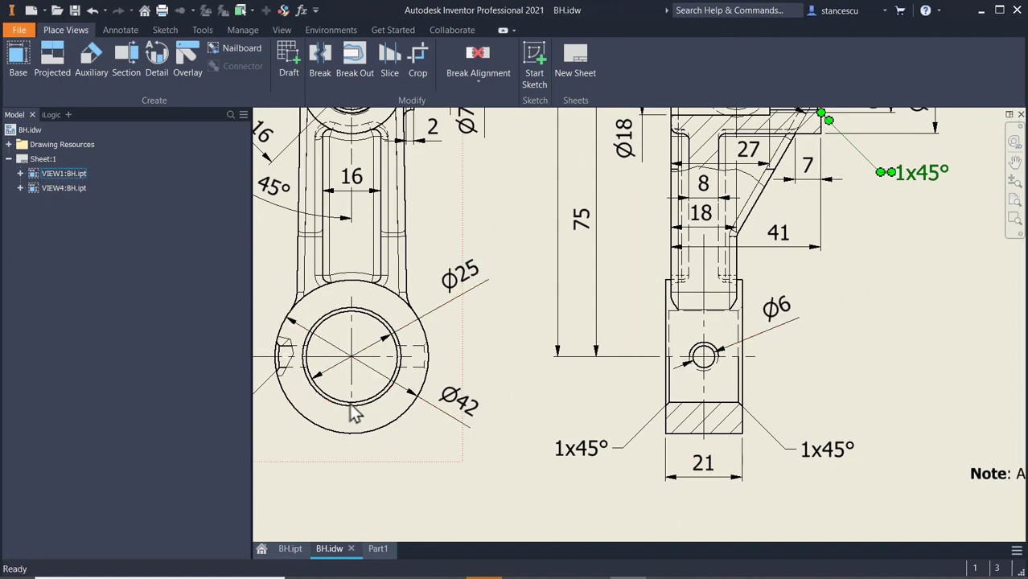
# In Part1, cut a simple 25 mm through-all hole without a seat, concentric with the circular edge of the lower cylinder.
pyautogui.click(376, 550)
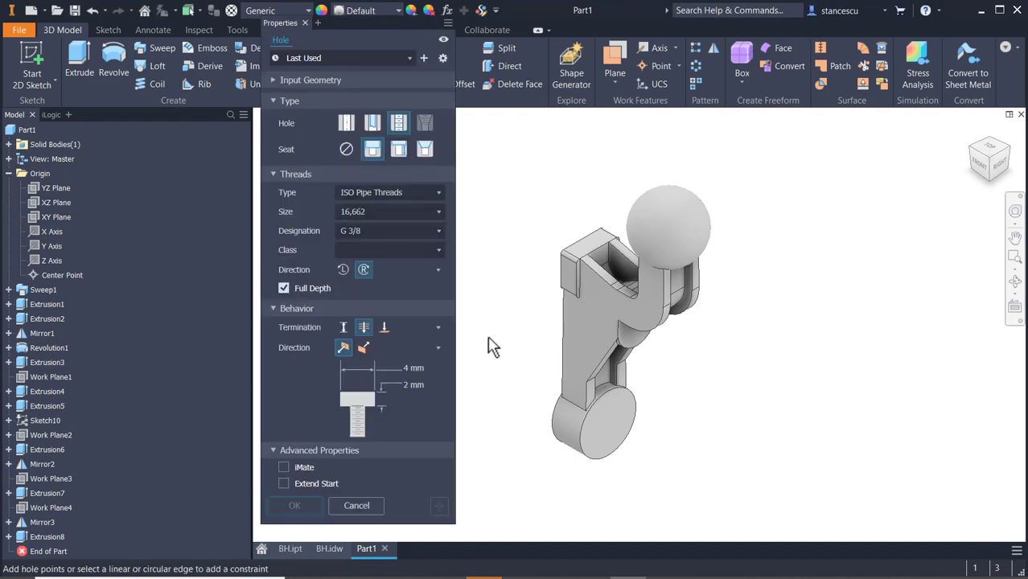
pyautogui.click(631, 431)
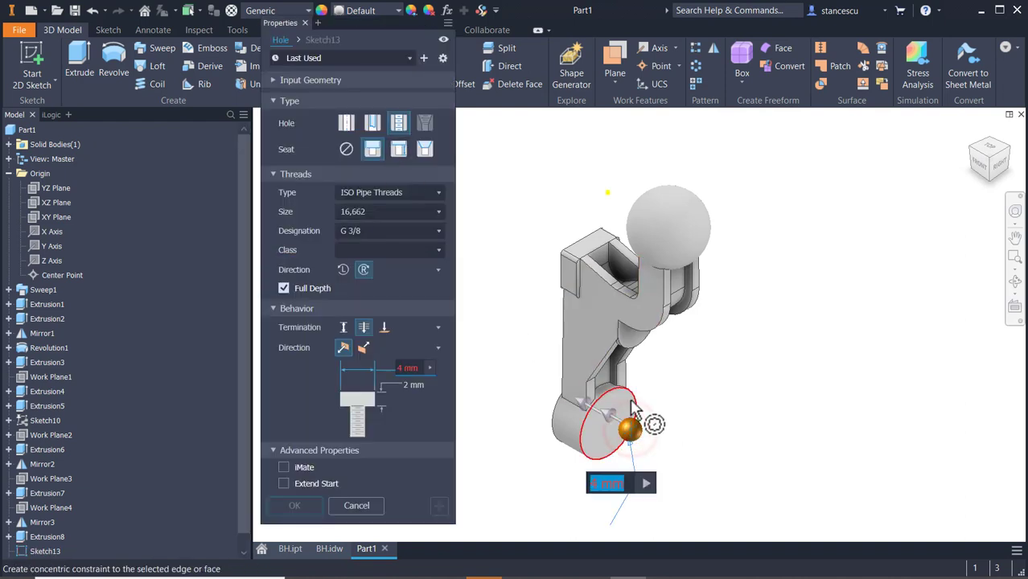
pyautogui.click(639, 401)
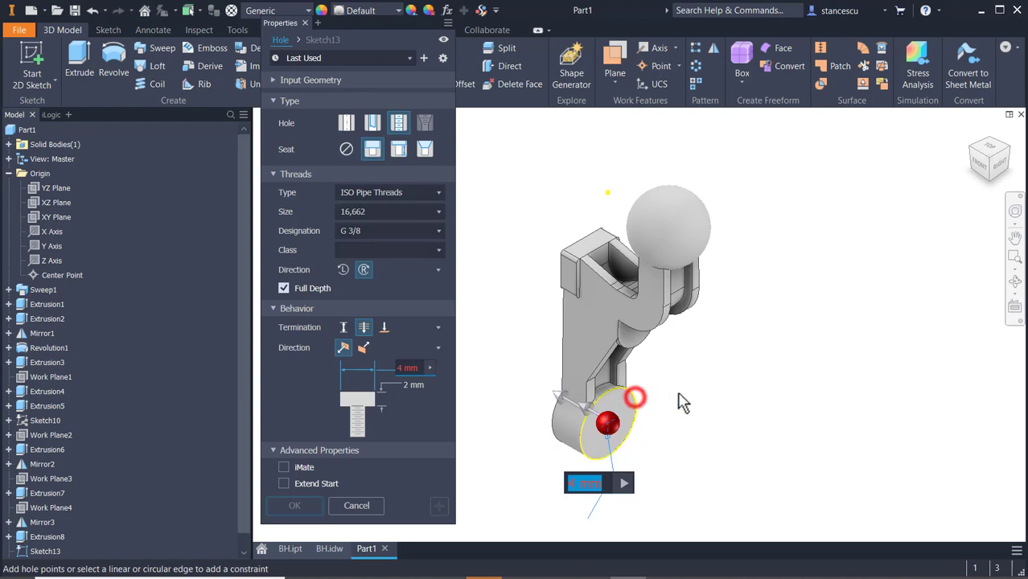
pyautogui.click(345, 125)
pyautogui.click(345, 151)
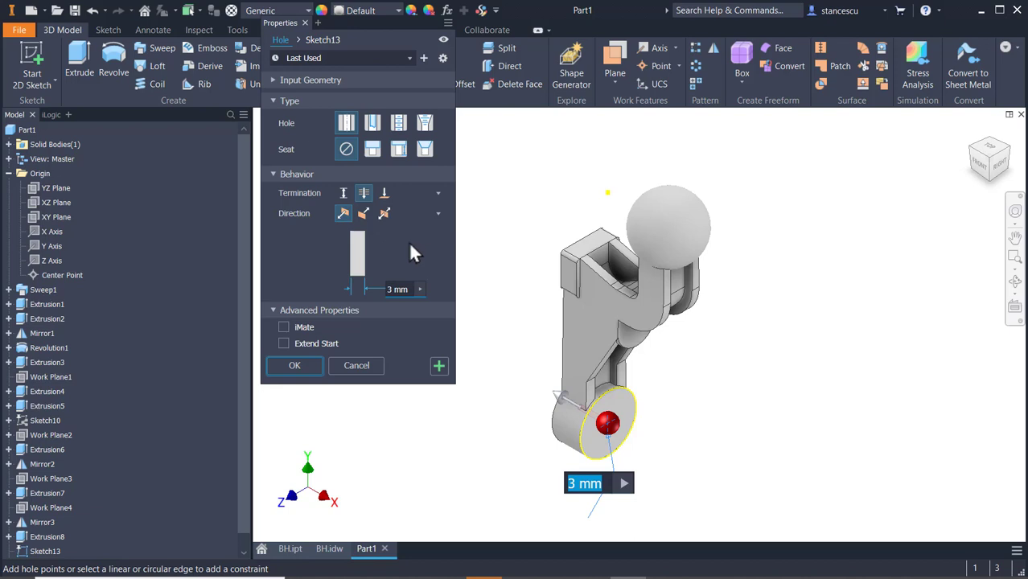
pyautogui.write('25')
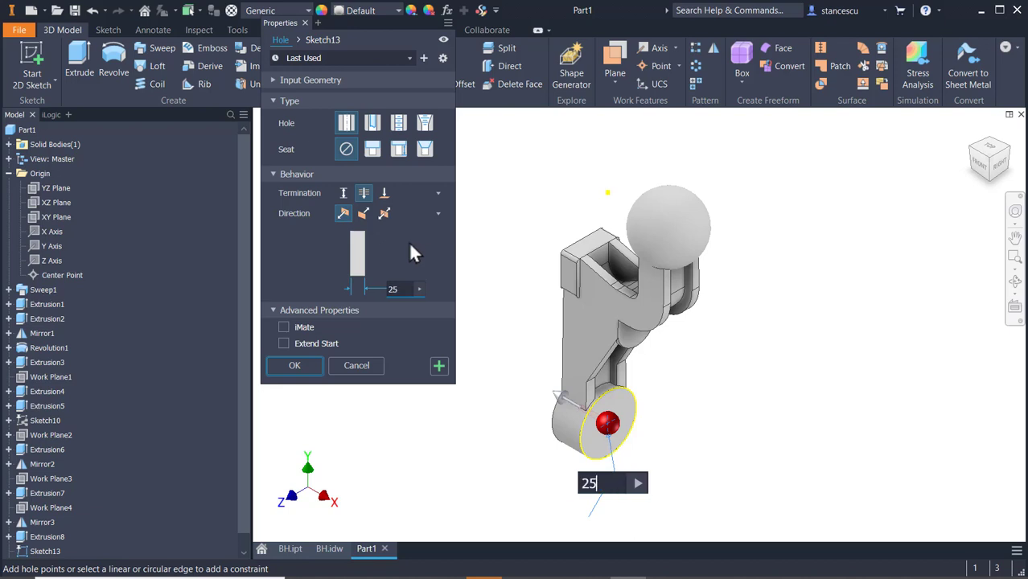
pyautogui.click(303, 366)
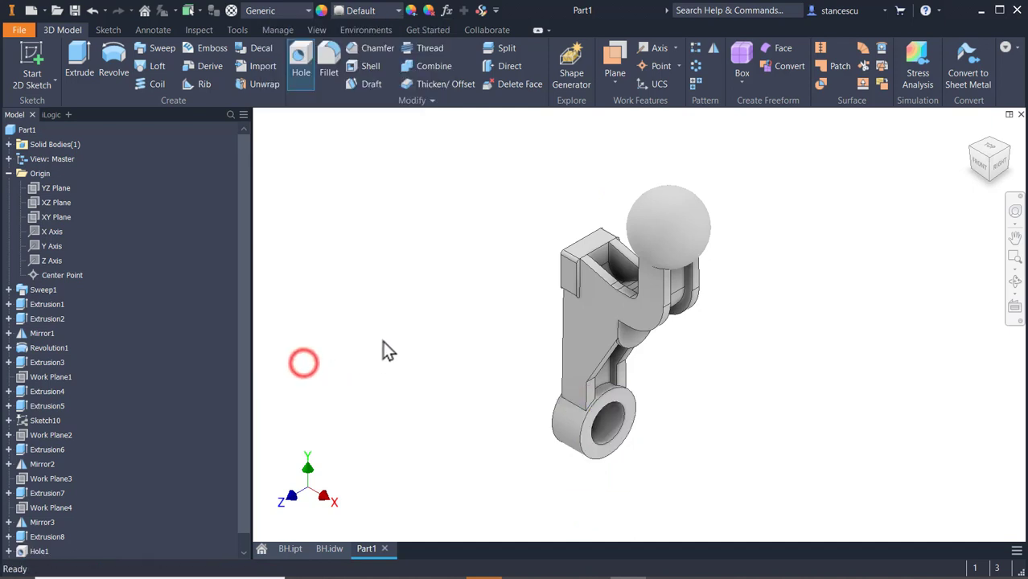
# Set up a new tapped, counterbored hole using the ISO Pipe Threads type.
pyautogui.click(968, 148)
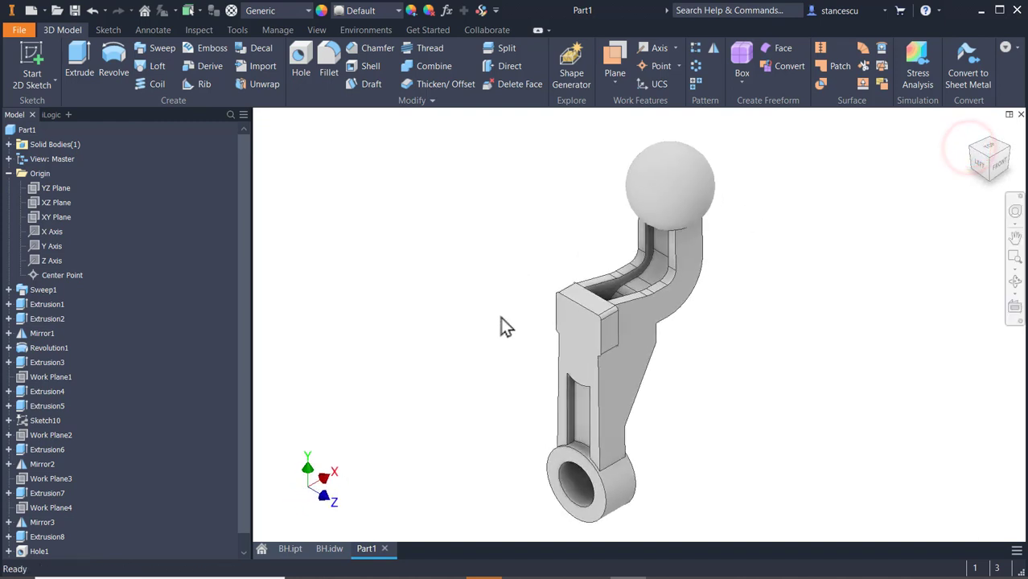
pyautogui.click(300, 61)
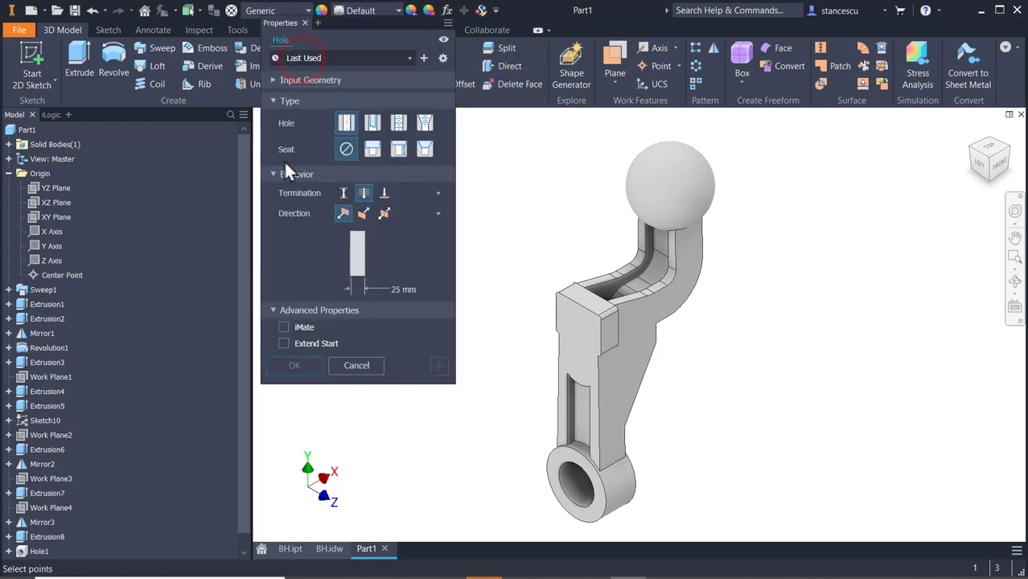
pyautogui.click(371, 149)
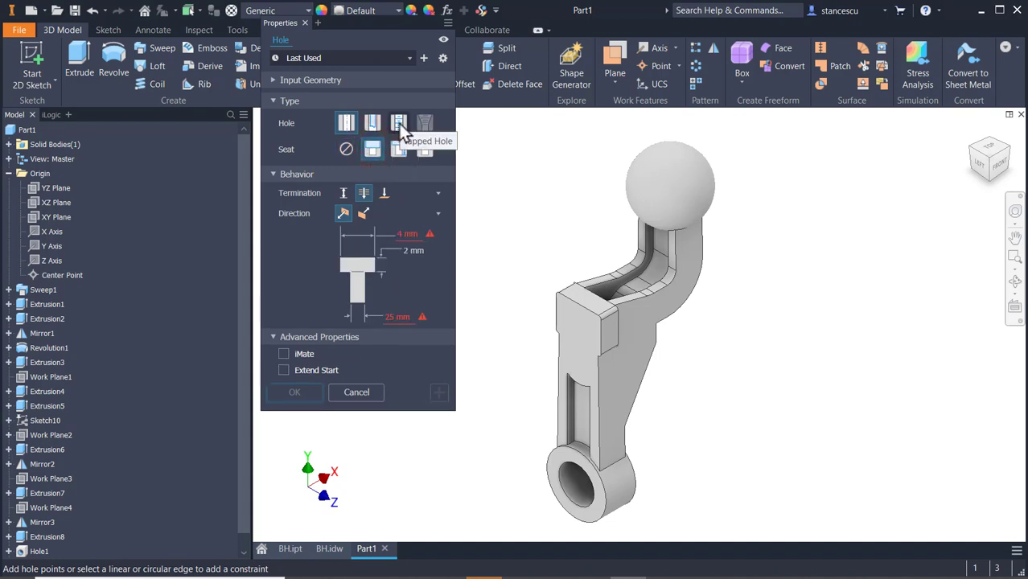
pyautogui.click(399, 125)
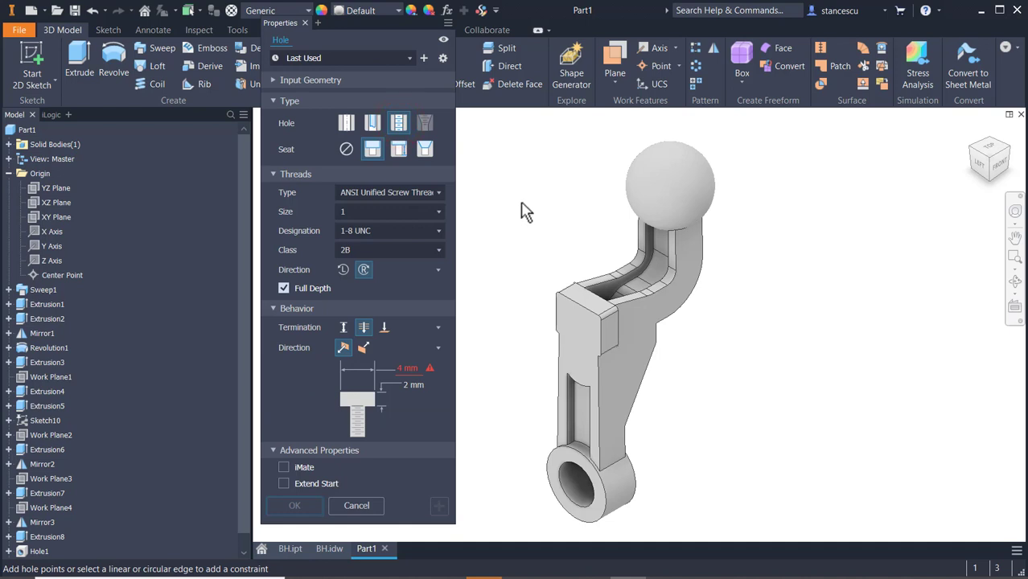
pyautogui.click(396, 192)
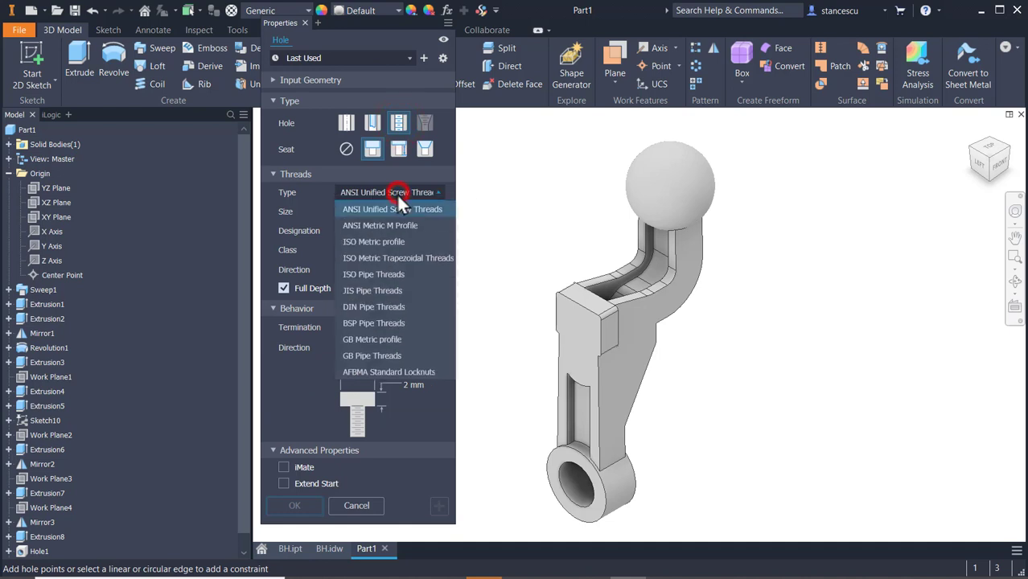
pyautogui.click(388, 241)
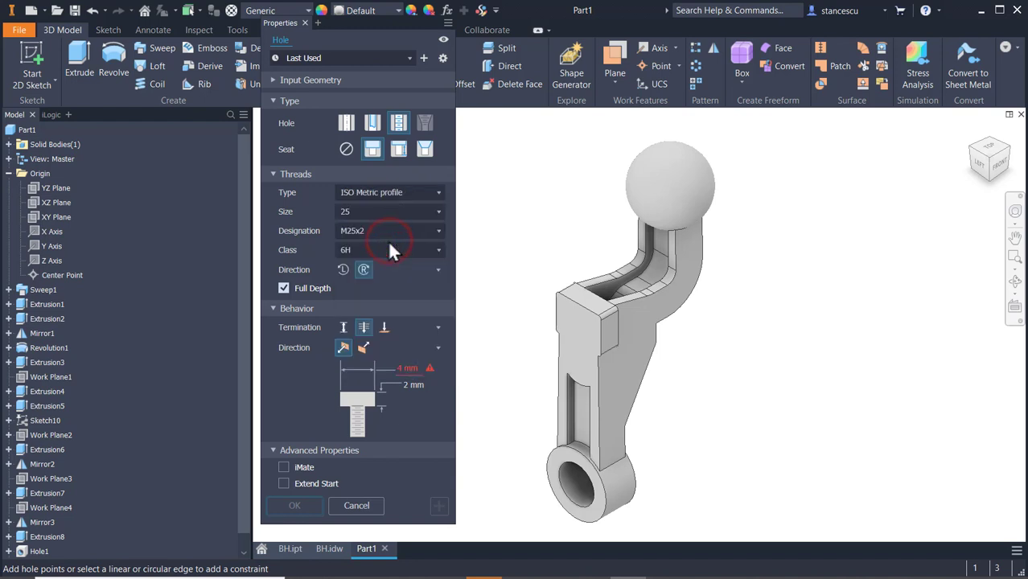
pyautogui.click(405, 194)
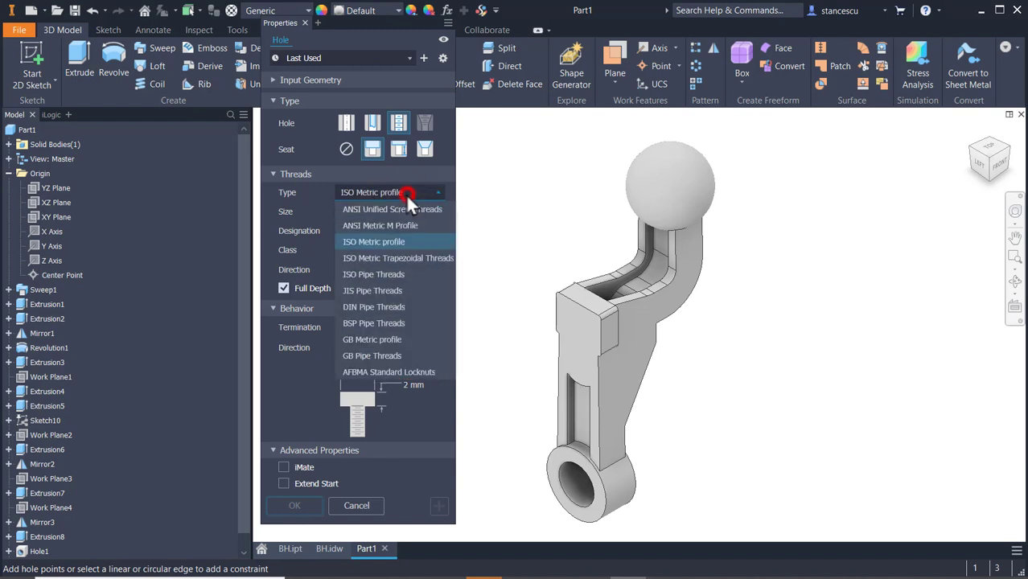
pyautogui.click(377, 274)
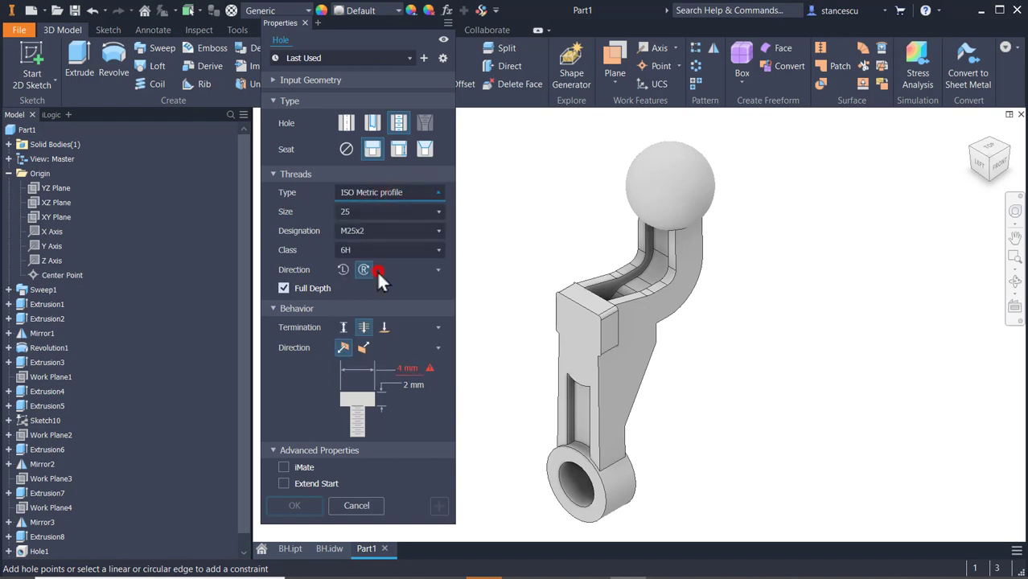
# Set the hole's thread size to 16,662 with designation G 3/8.
pyautogui.click(413, 210)
pyautogui.scroll(1, 389, 241)
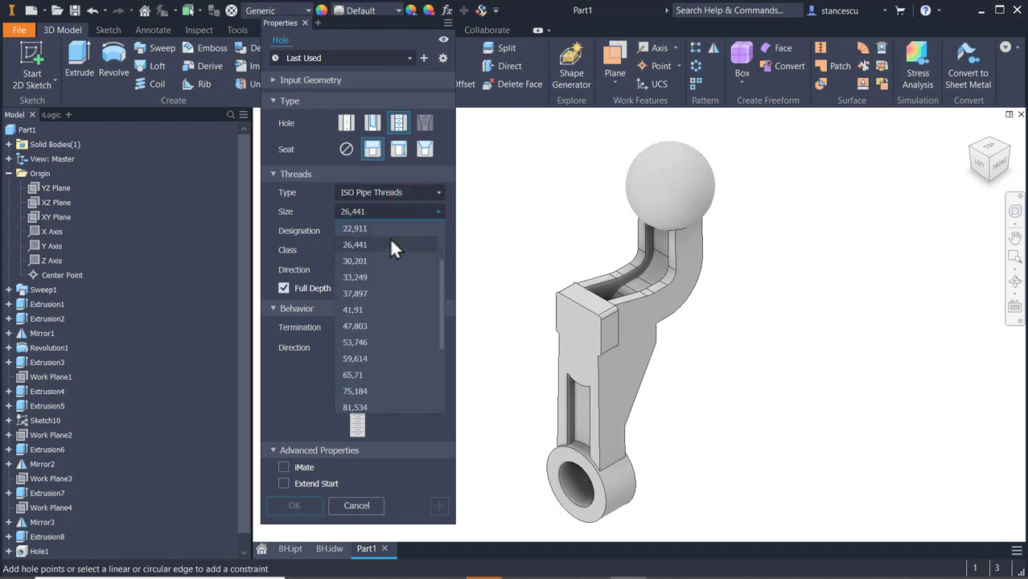
pyautogui.scroll(1, 390, 237)
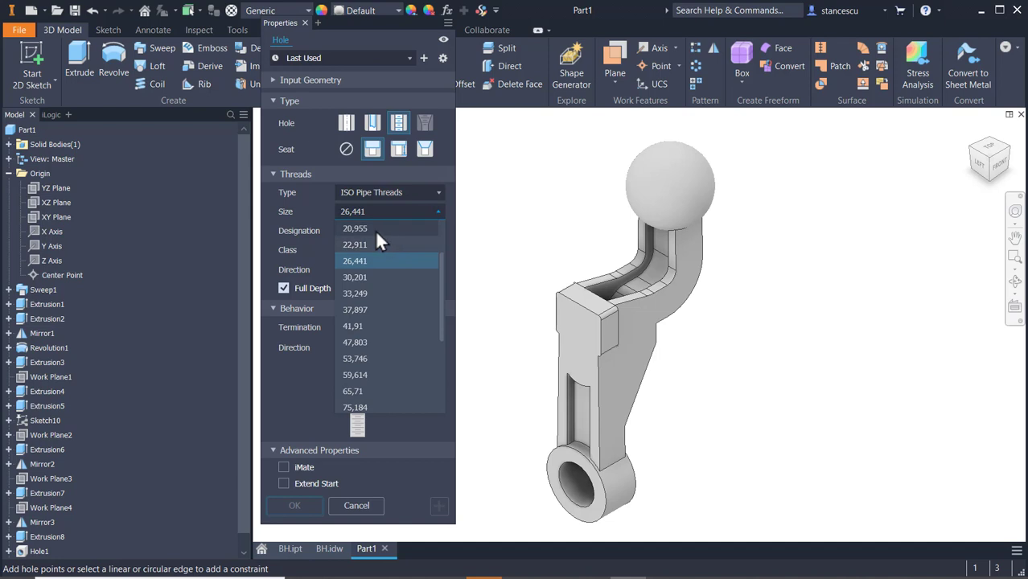
pyautogui.scroll(1, 383, 236)
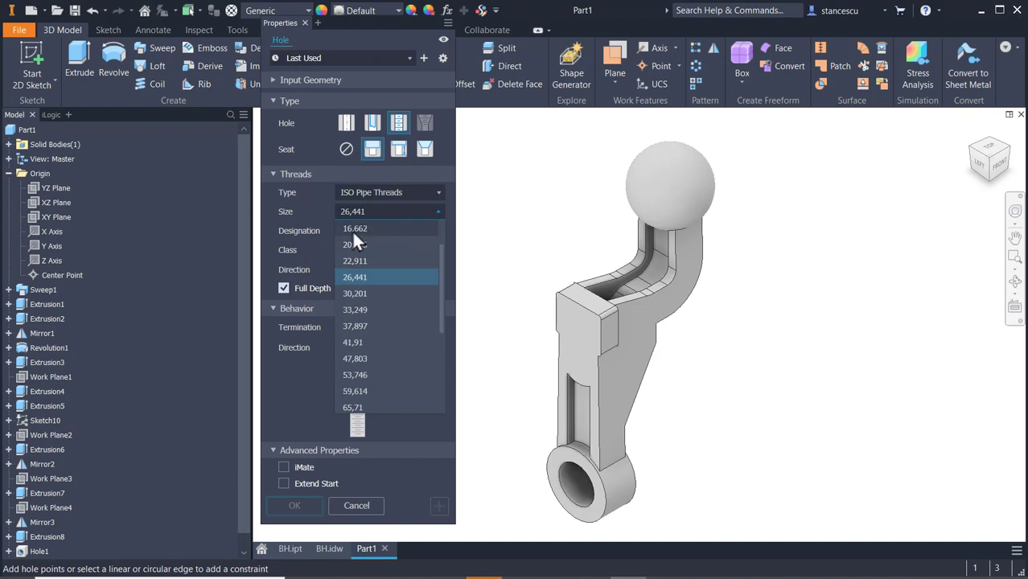
pyautogui.click(353, 230)
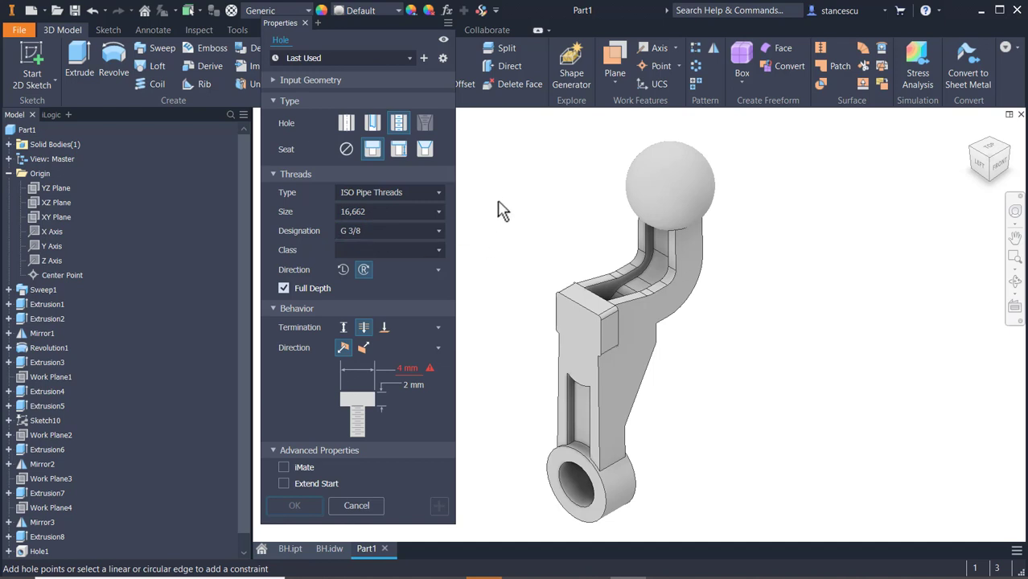
# Place the tapped hole on the arm's flat face, concentric with the pocket's arc, with an 18 mm counterbore 27 mm deep.
pyautogui.click(582, 356)
pyautogui.scroll(3, 573, 371)
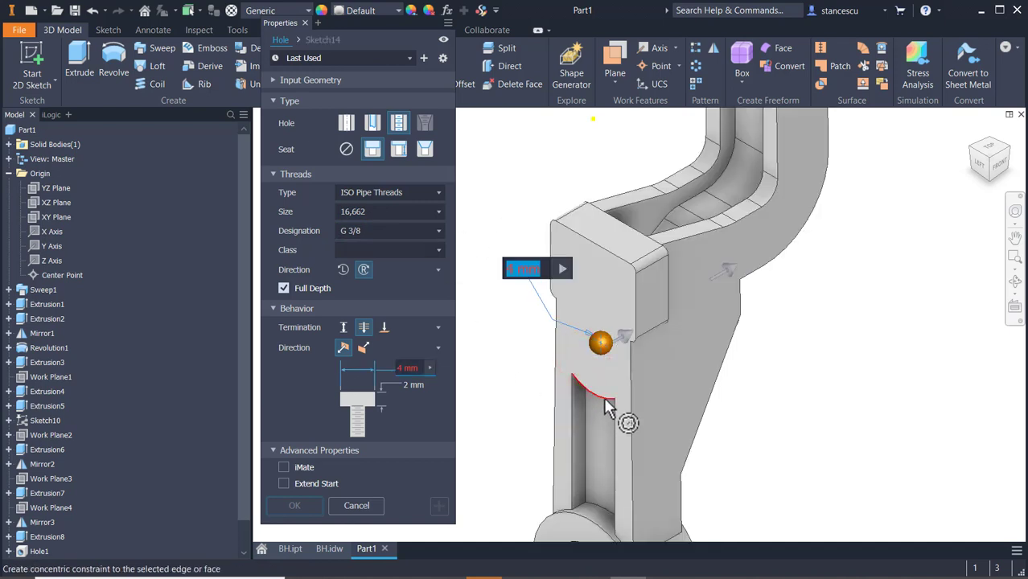
pyautogui.click(603, 402)
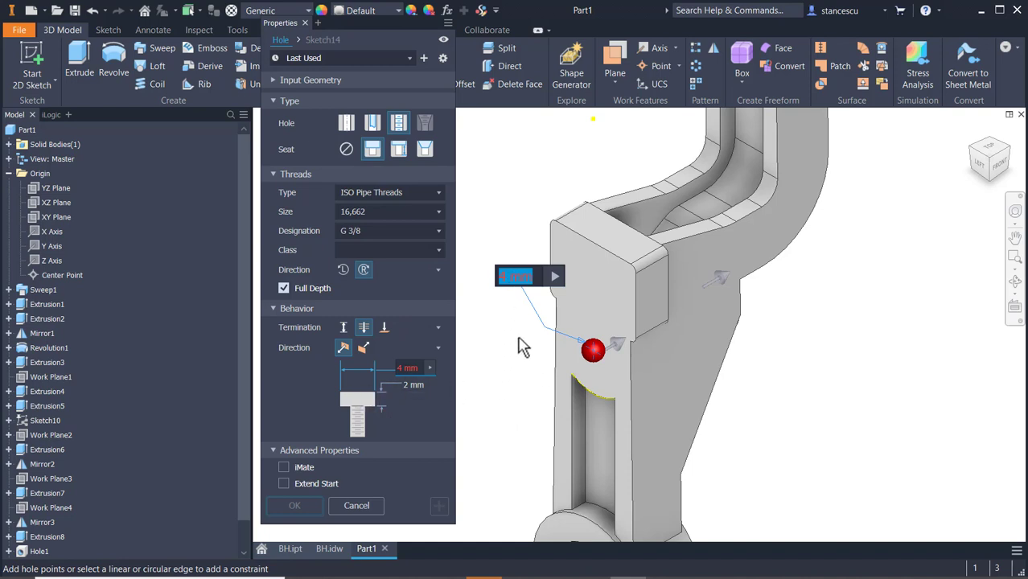
pyautogui.write('18')
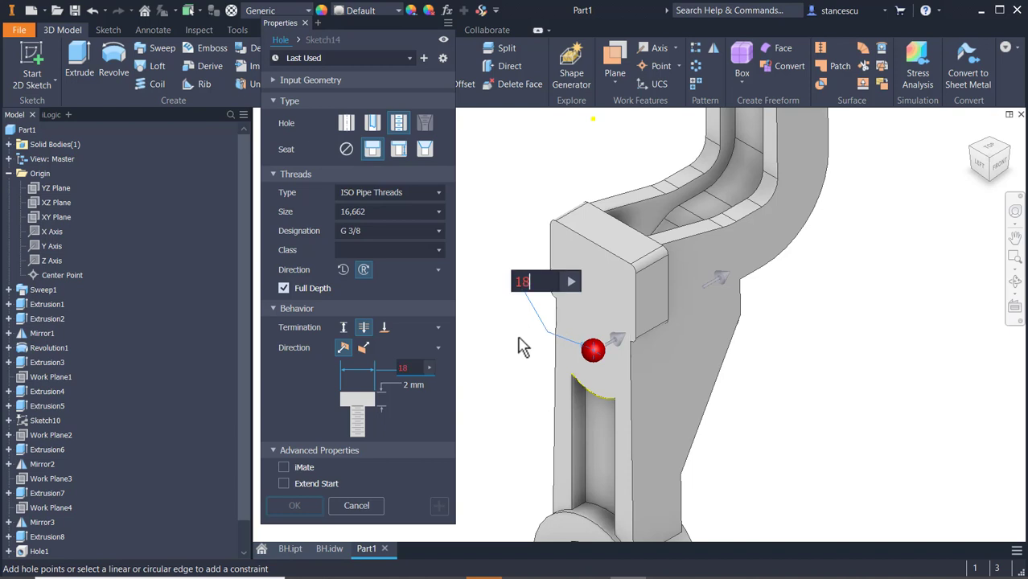
pyautogui.press('Return')
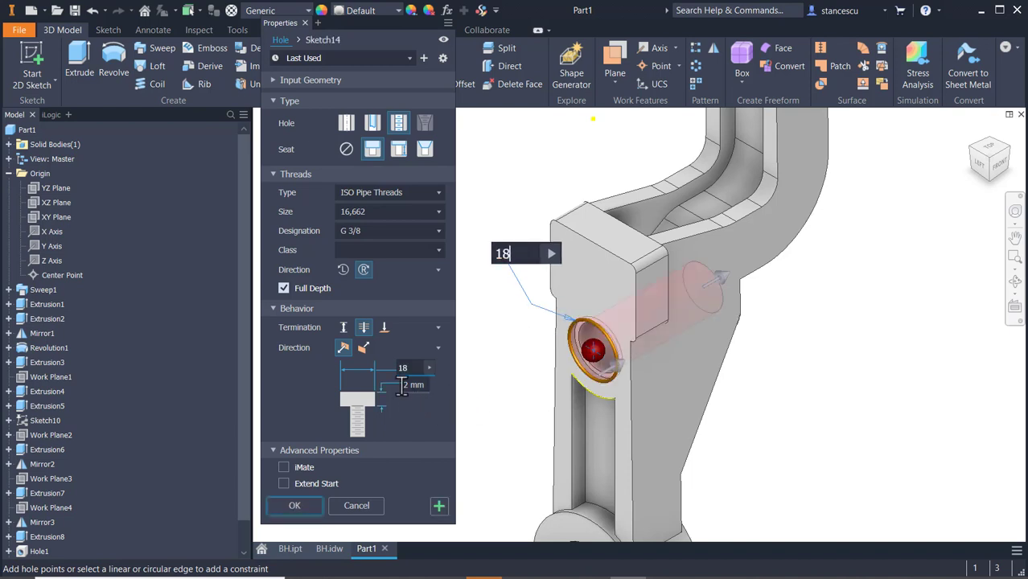
pyautogui.press('Tab')
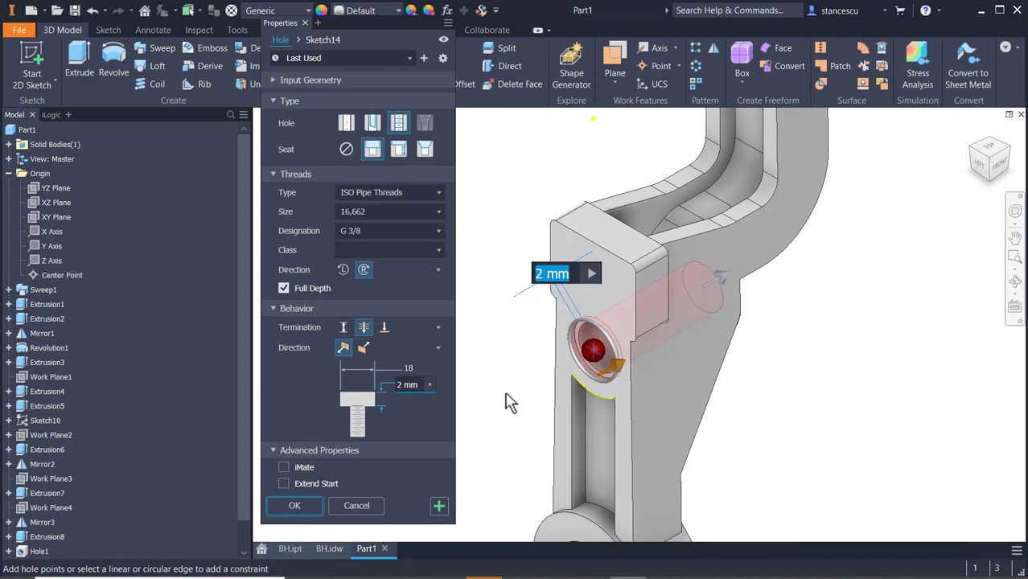
pyautogui.write('27')
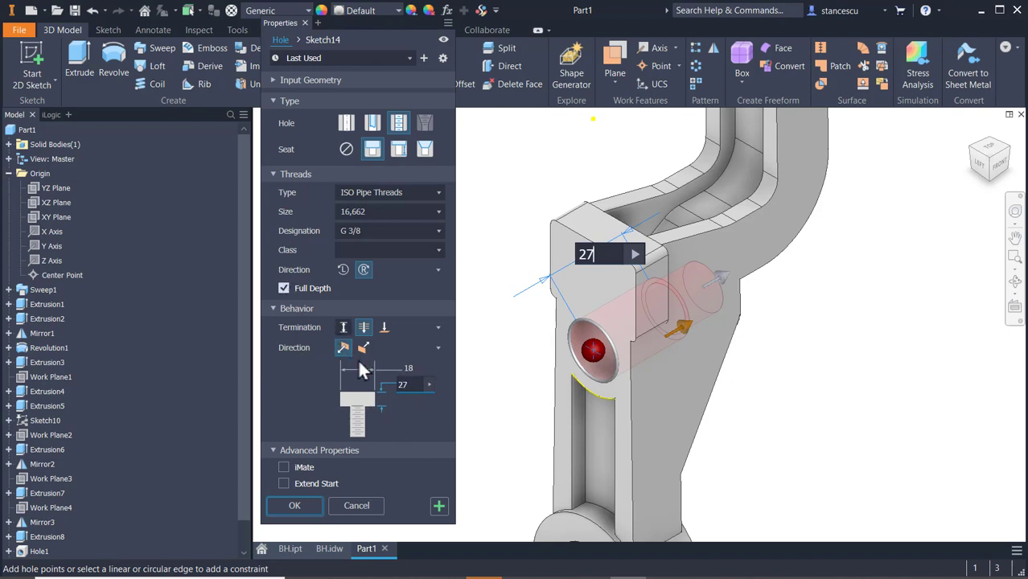
pyautogui.click(295, 505)
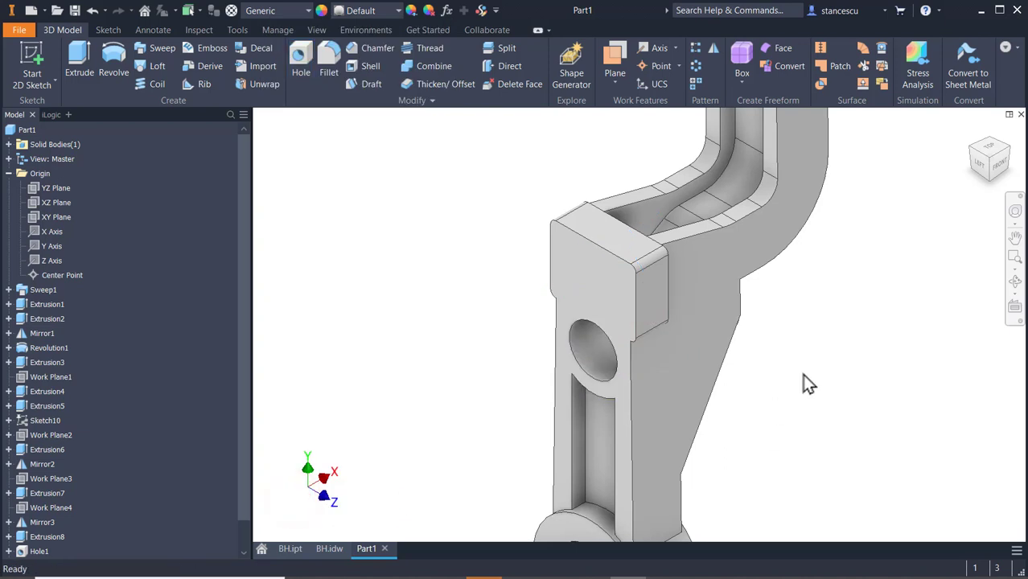
# Start a sketch on the origin XY Plane and slice the graphics to expose the lower ring's section.
pyautogui.moveTo(803, 384); pyautogui.dragTo(867, 184, button='middle')
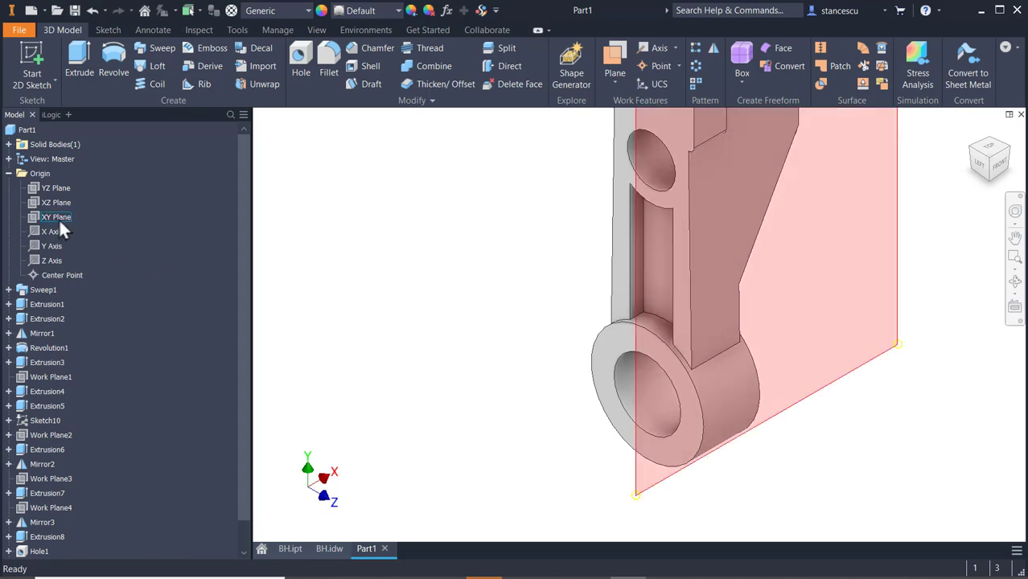
pyautogui.click(58, 218)
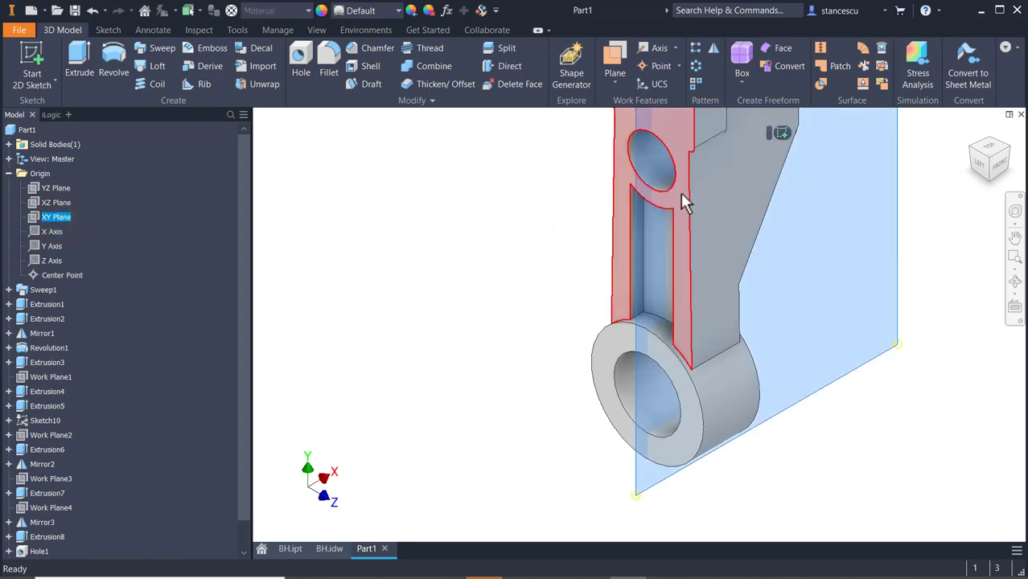
pyautogui.click(783, 132)
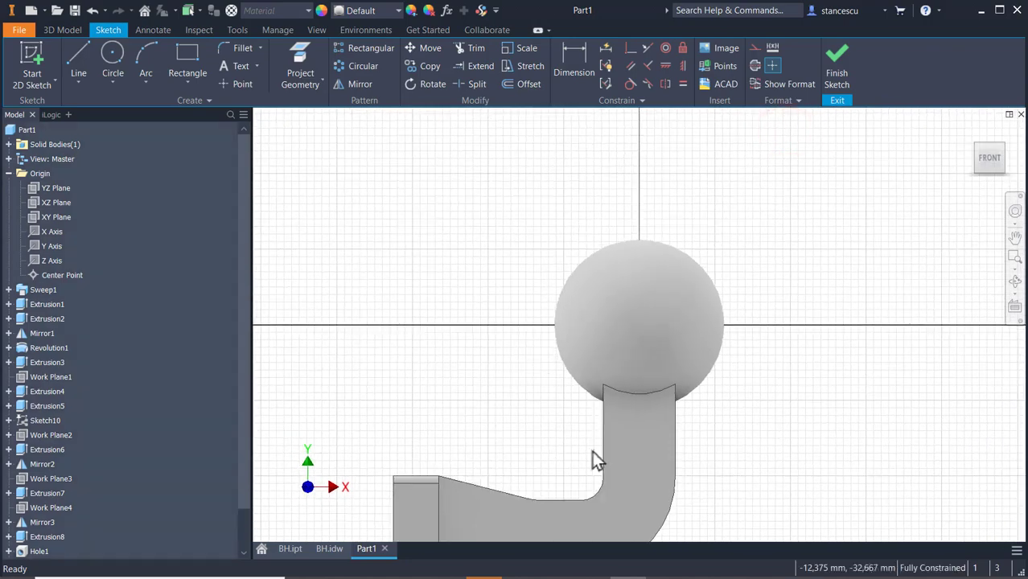
pyautogui.press('F7')
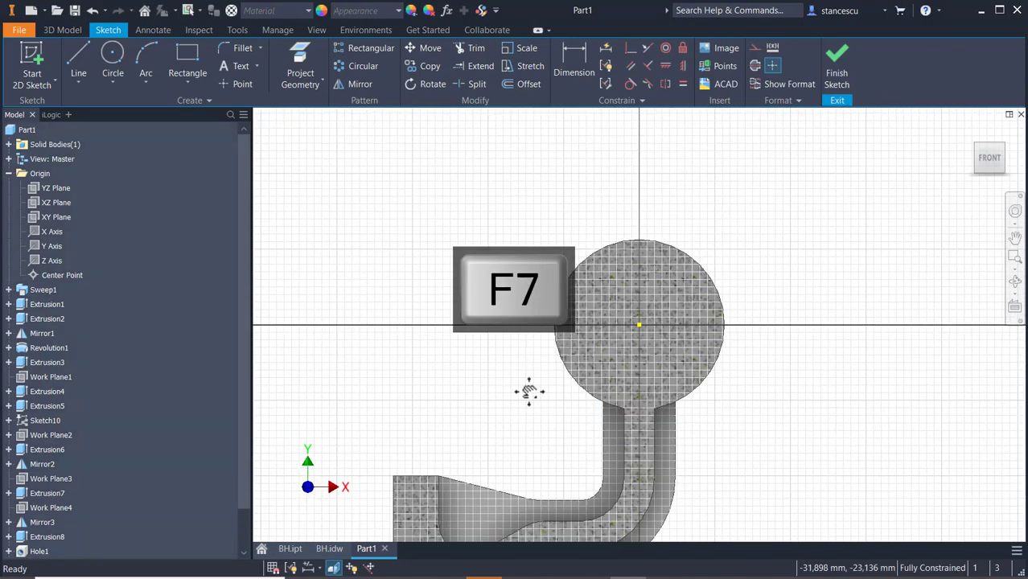
pyautogui.moveTo(528, 392)
pyautogui.mouseDown(button='middle')
pyautogui.moveTo(678, 176)
pyautogui.moveTo(709, 257)
pyautogui.moveTo(708, 152)
pyautogui.mouseUp(button='middle')
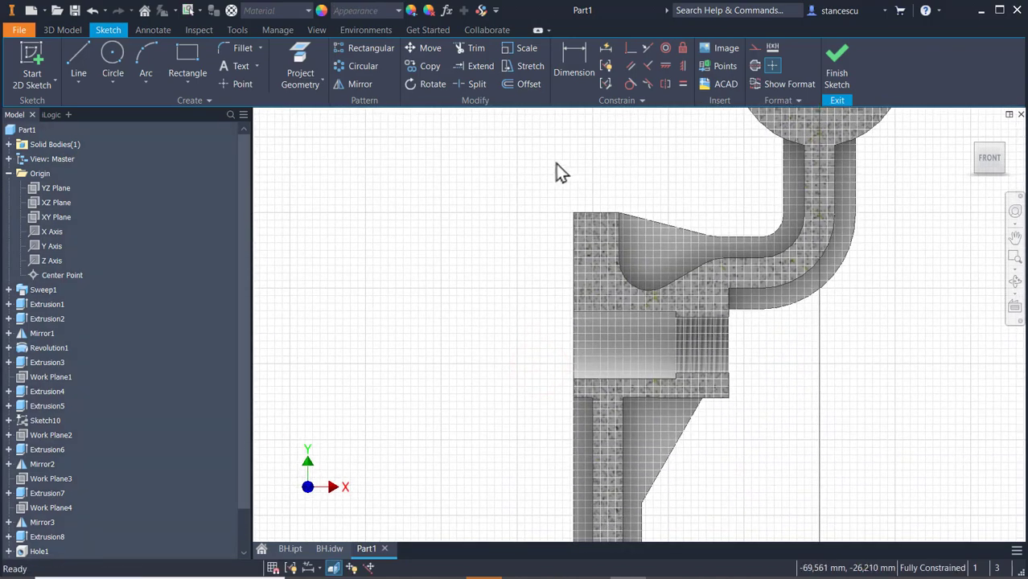
pyautogui.moveTo(665, 432); pyautogui.dragTo(739, 151, button='middle')
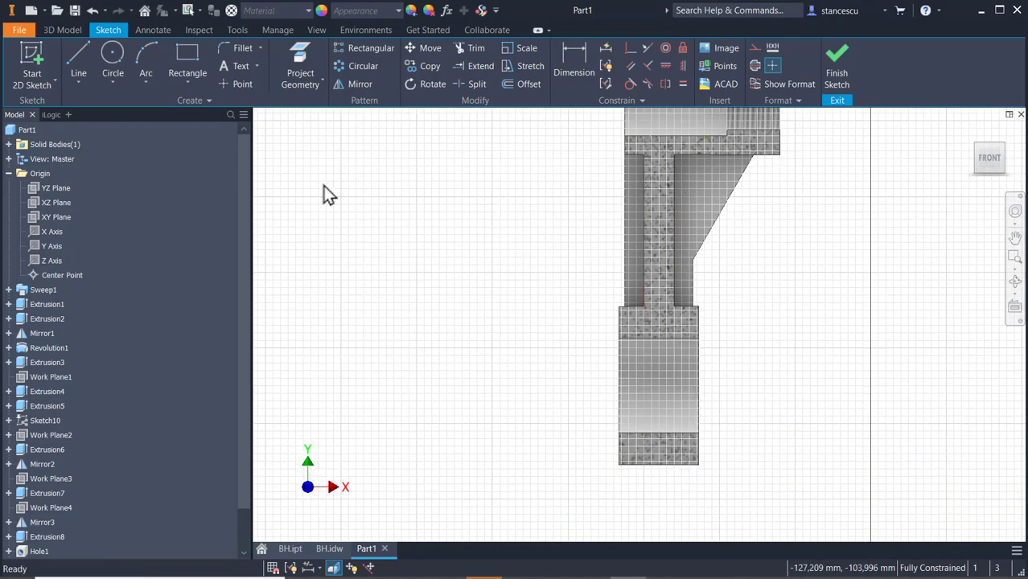
# Sketch a 6 mm diameter circle inside the bore area of the lower ring.
pyautogui.click(112, 58)
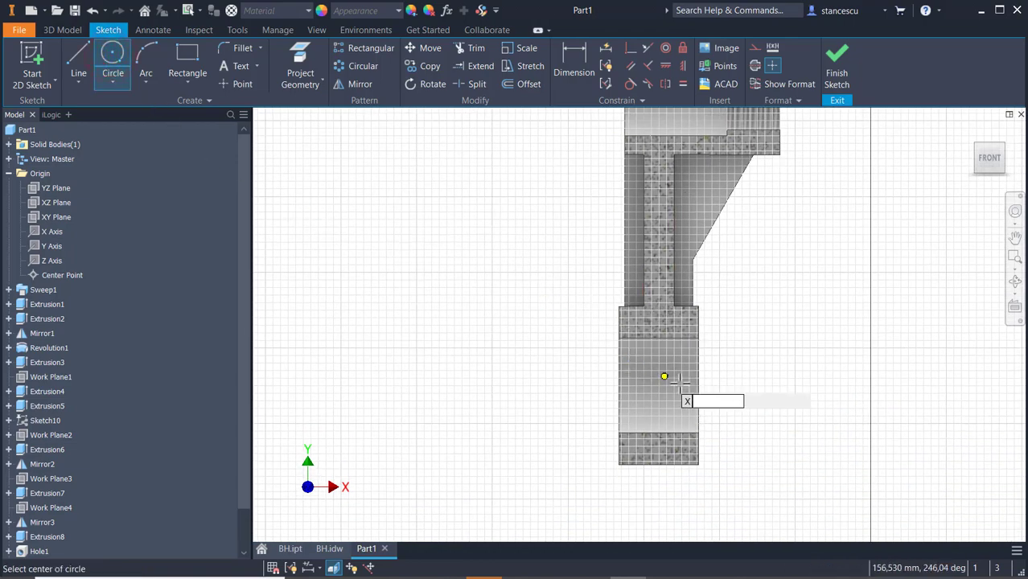
pyautogui.click(654, 386)
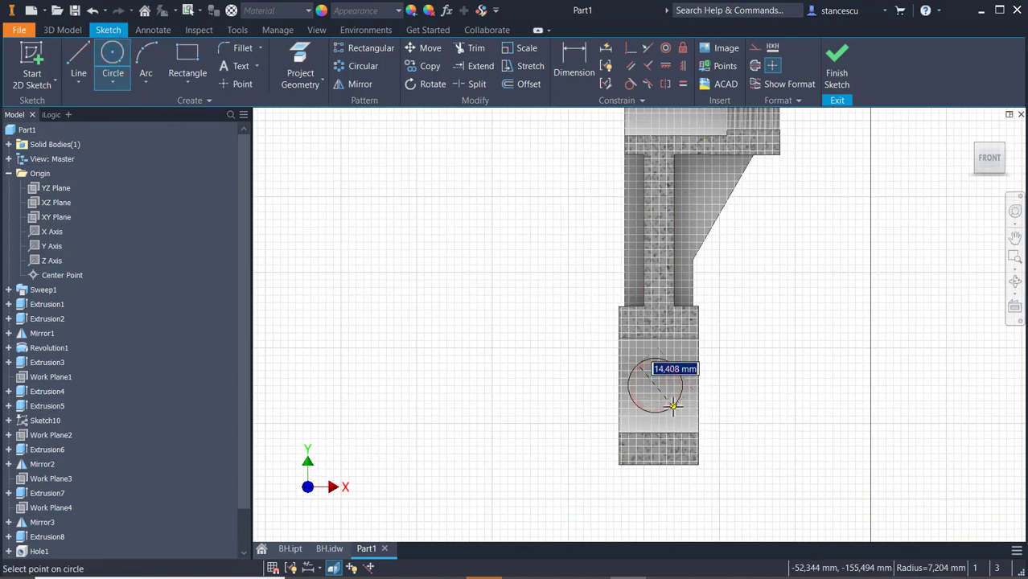
pyautogui.write('6')
pyautogui.press('Return')
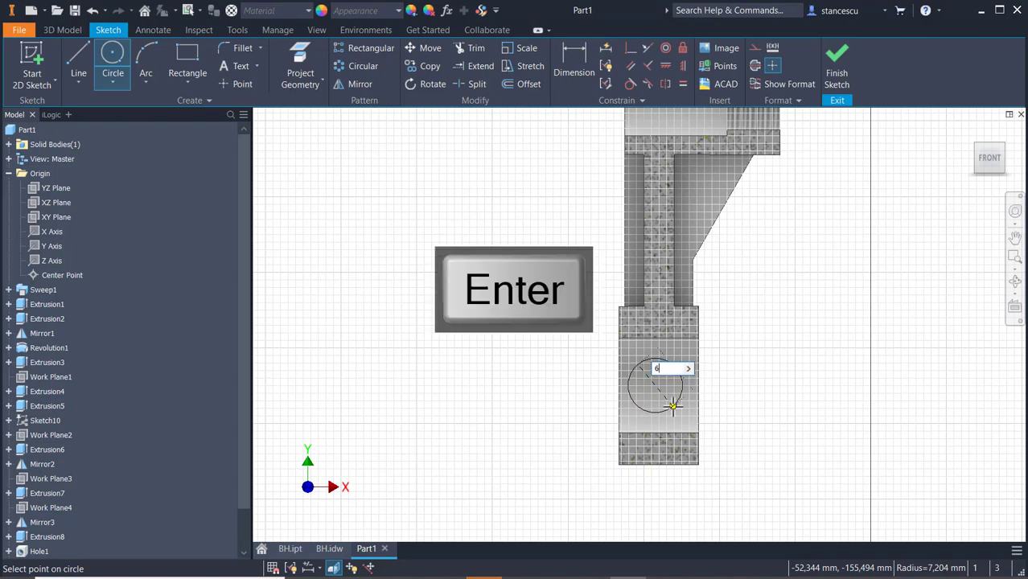
# Project the bore's lower horizontal edge and its outer vertical edge on the negative X side into the sketch.
pyautogui.click(682, 65)
pyautogui.scroll(-2, 537, 193)
pyautogui.moveTo(537, 193); pyautogui.dragTo(523, 287, button='middle')
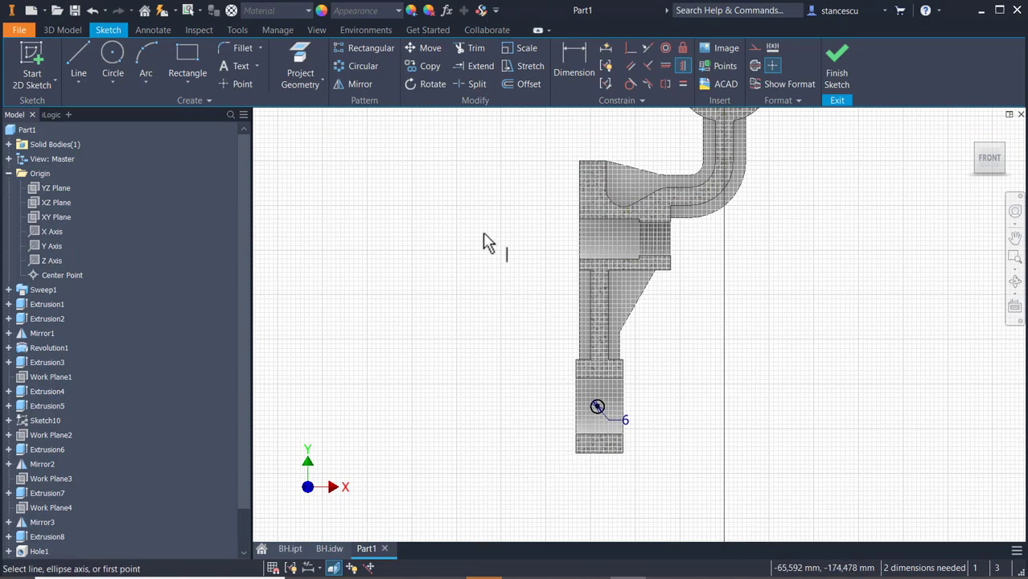
pyautogui.click(302, 60)
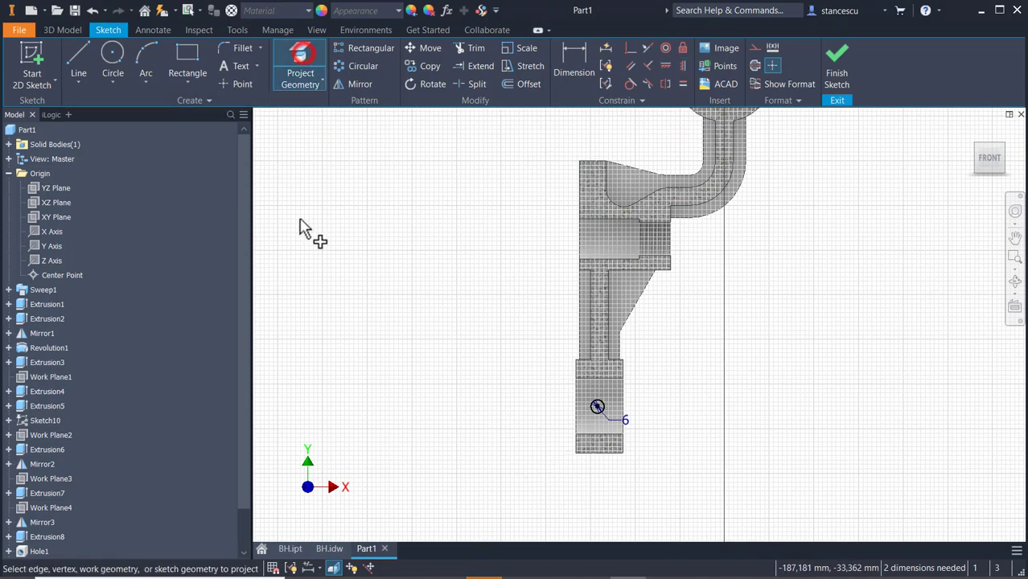
pyautogui.click(600, 435)
pyautogui.click(575, 391)
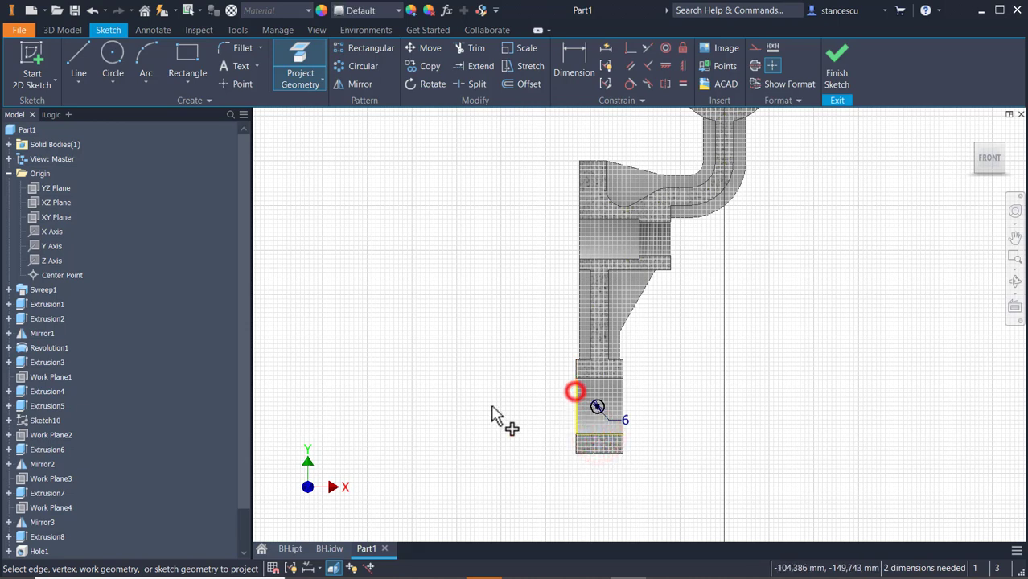
# Constrain the circle's center horizontally to the projected vertical edge's midpoint and vertically to the projected horizontal edge's midpoint.
pyautogui.click(665, 68)
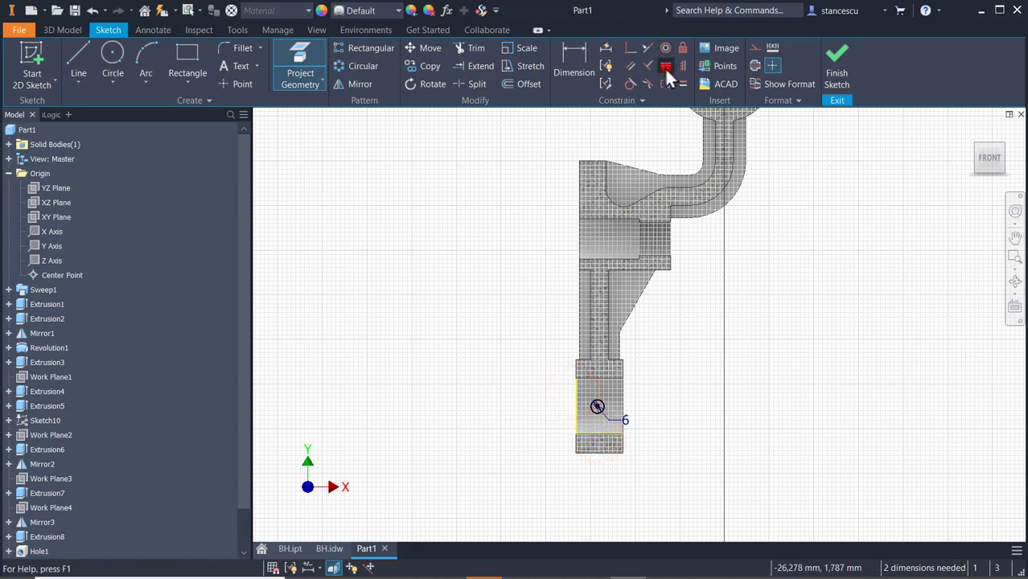
pyautogui.scroll(-3, 613, 411)
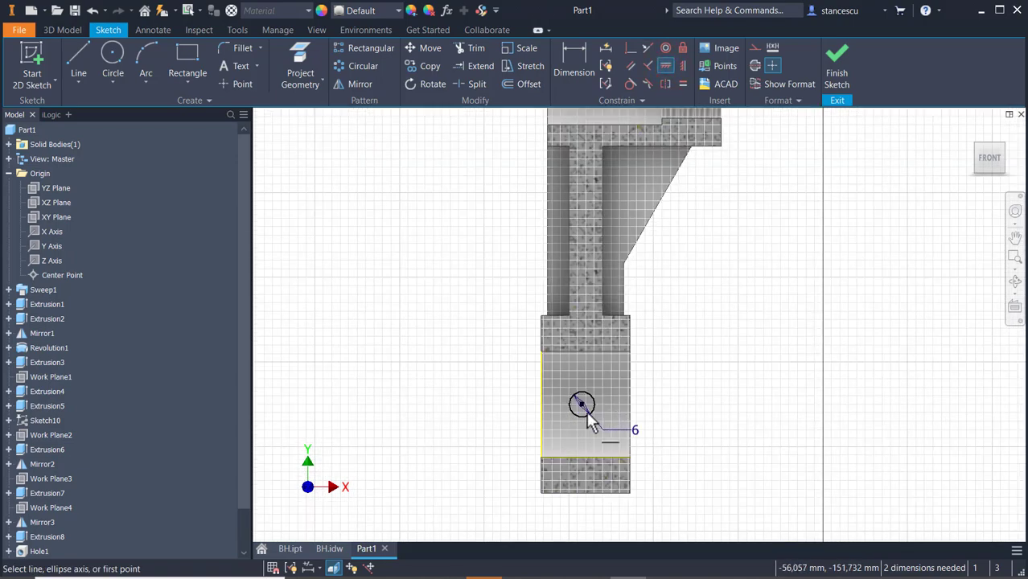
pyautogui.click(582, 404)
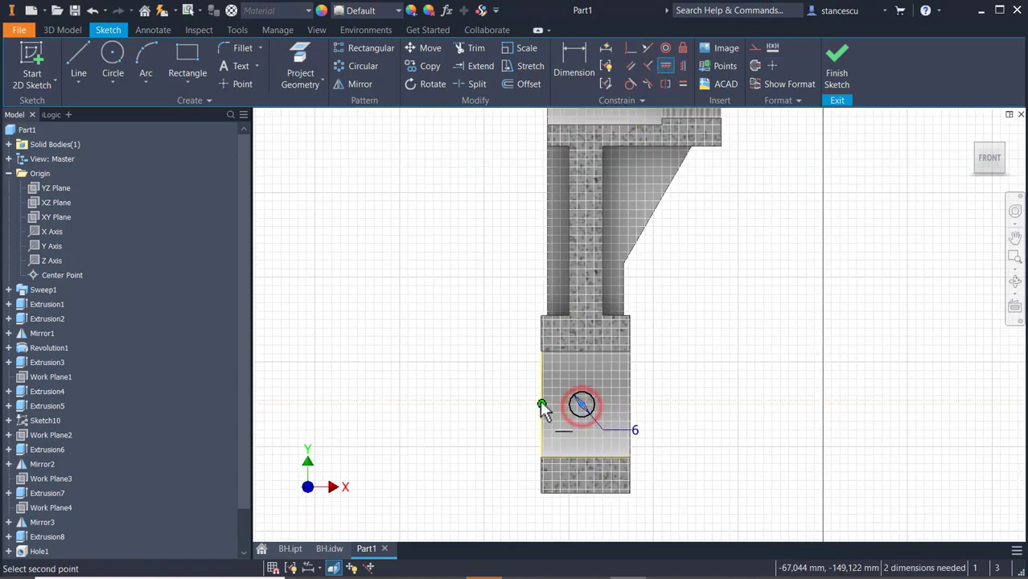
pyautogui.click(540, 403)
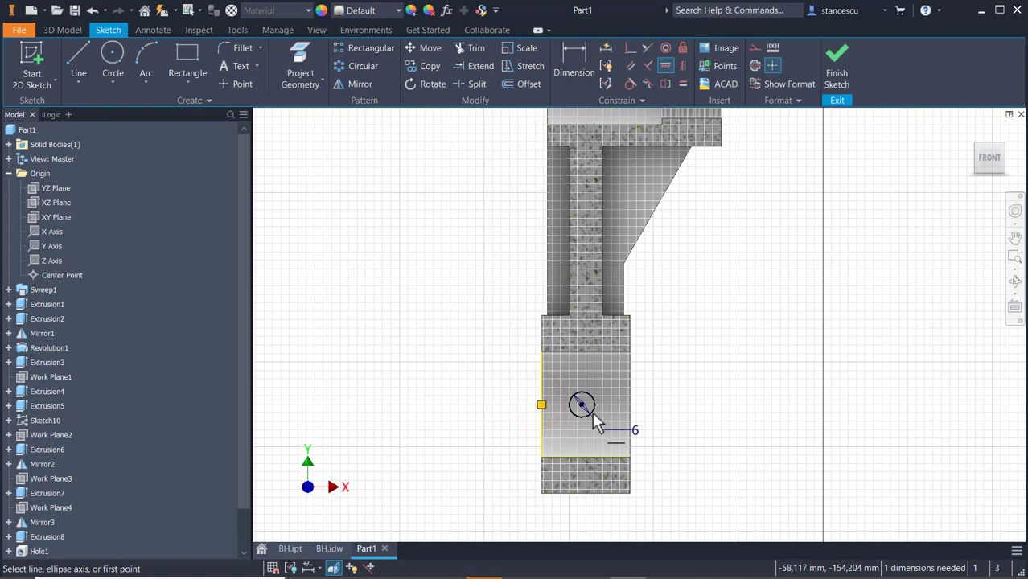
pyautogui.click(682, 65)
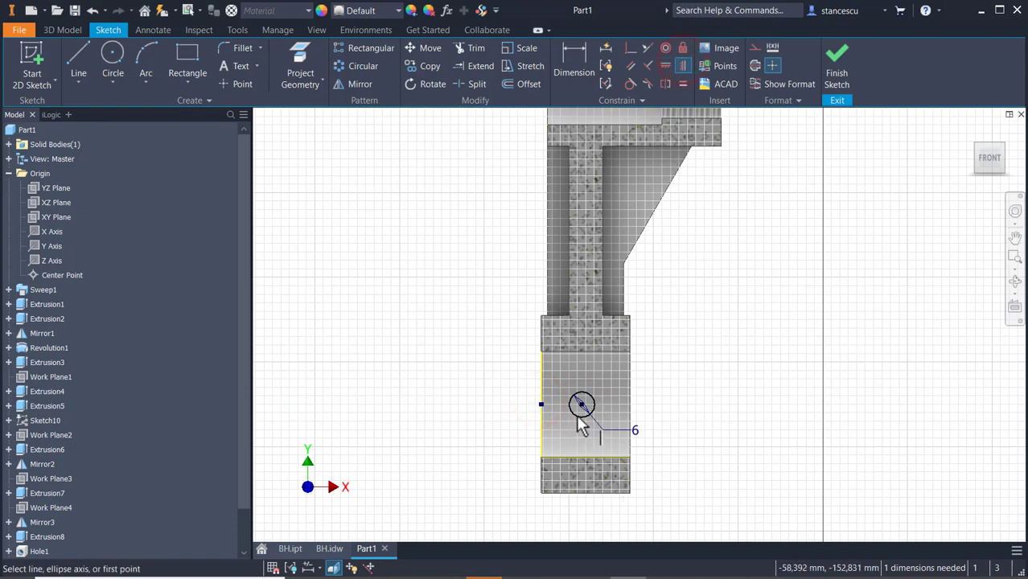
pyautogui.click(581, 404)
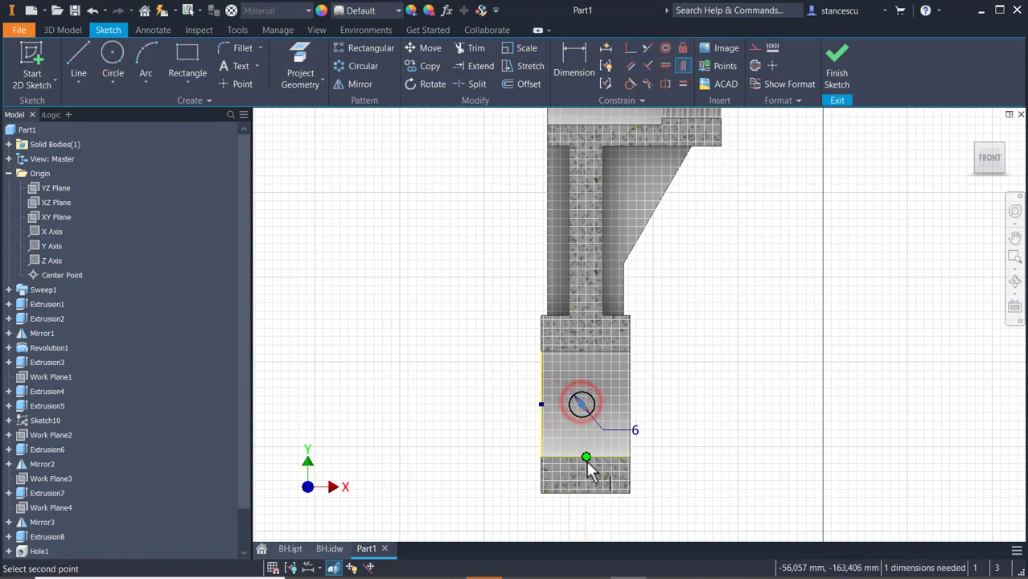
pyautogui.click(588, 459)
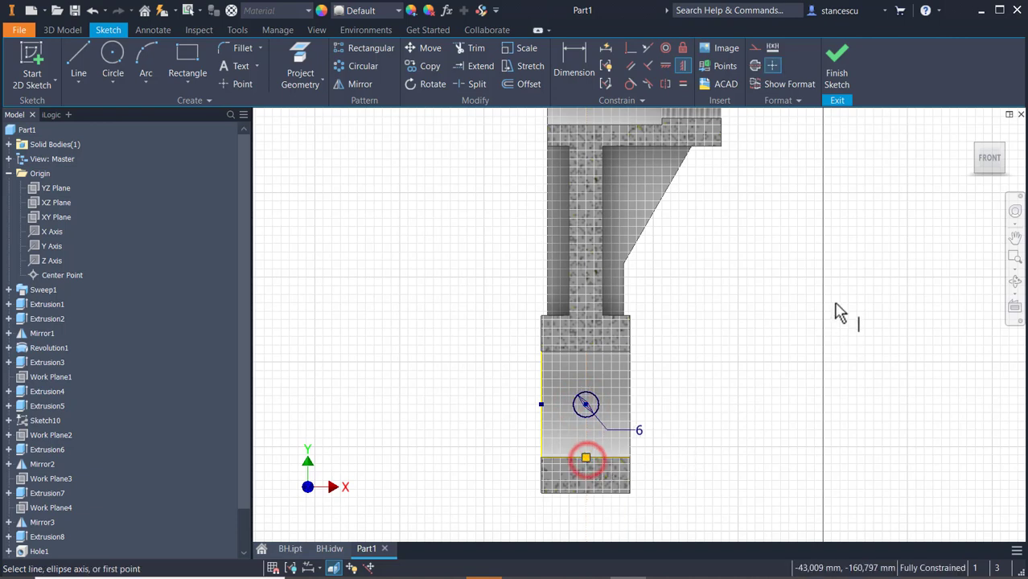
# Finish the sketch and cut the 6 mm circle symmetrically through all of the lower ring with an extrusion.
pyautogui.click(836, 61)
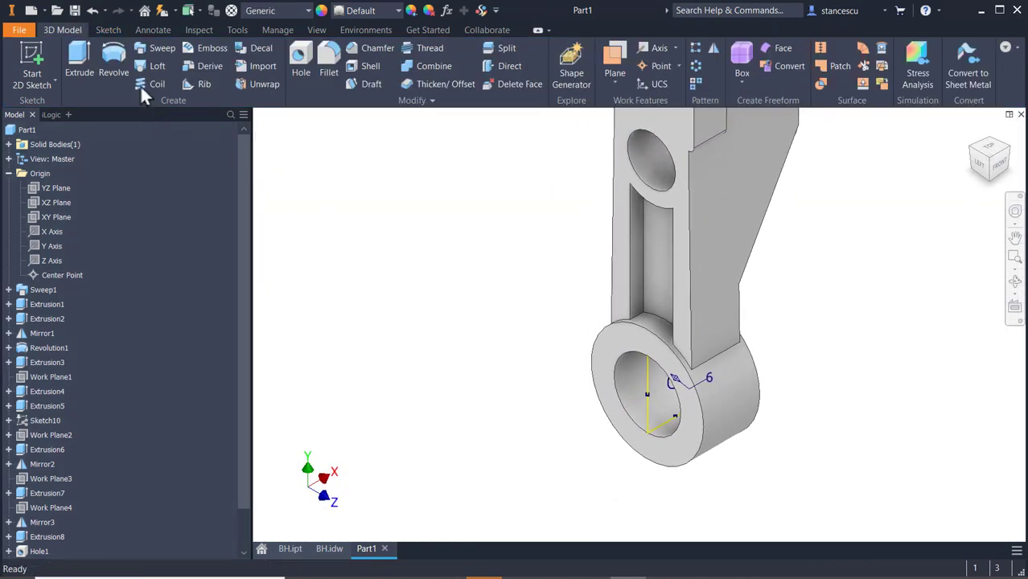
pyautogui.click(77, 54)
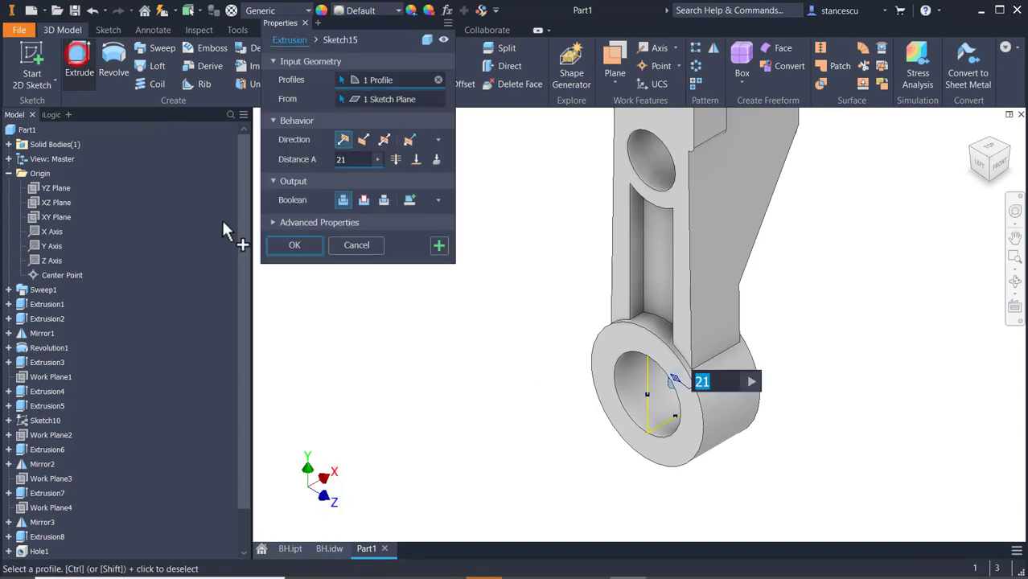
pyautogui.click(384, 141)
pyautogui.click(397, 159)
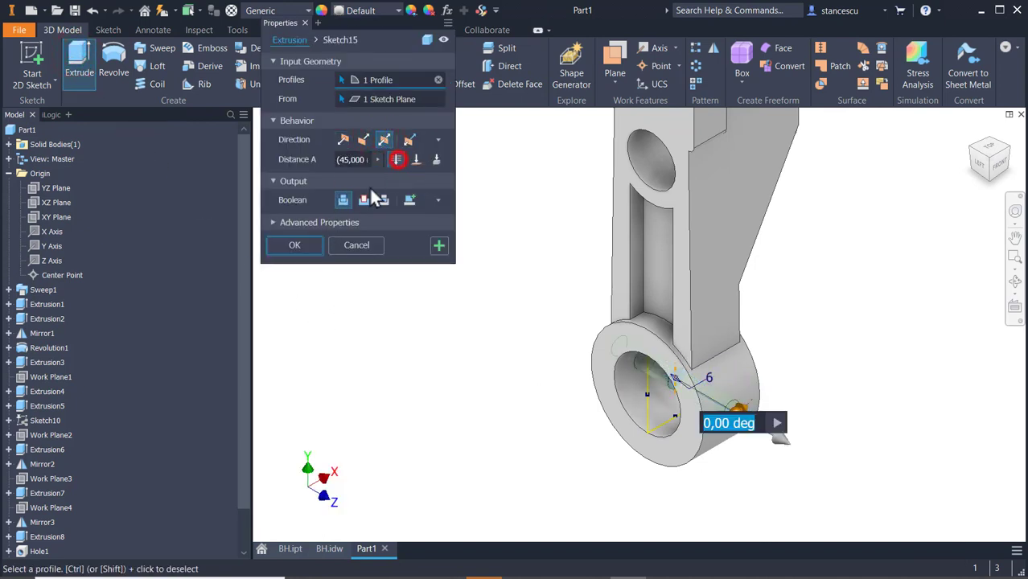
pyautogui.click(361, 198)
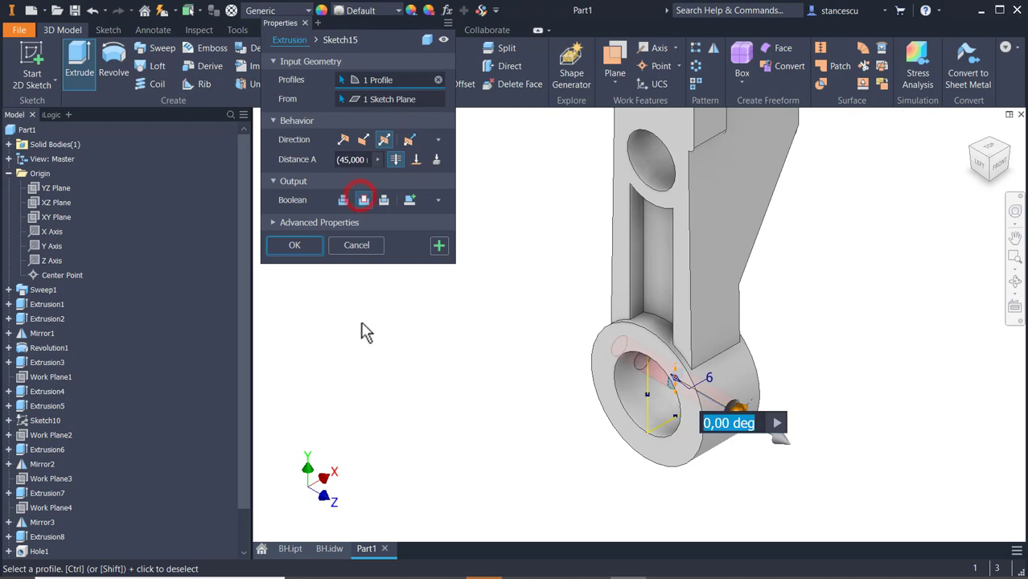
pyautogui.click(296, 245)
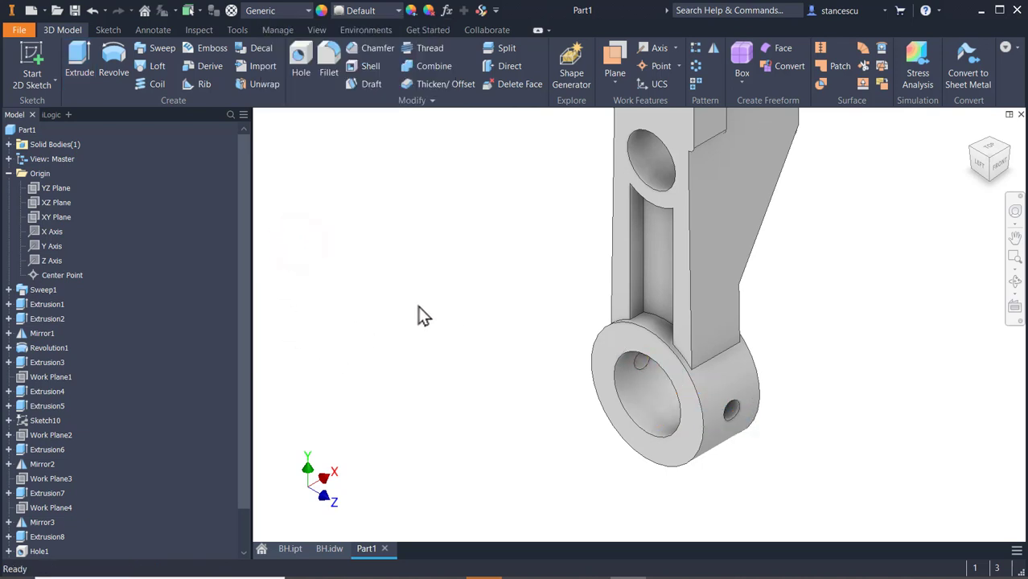
# Switch to the BH.idw drawing to check the dimensions around the lower ring.
pyautogui.click(329, 548)
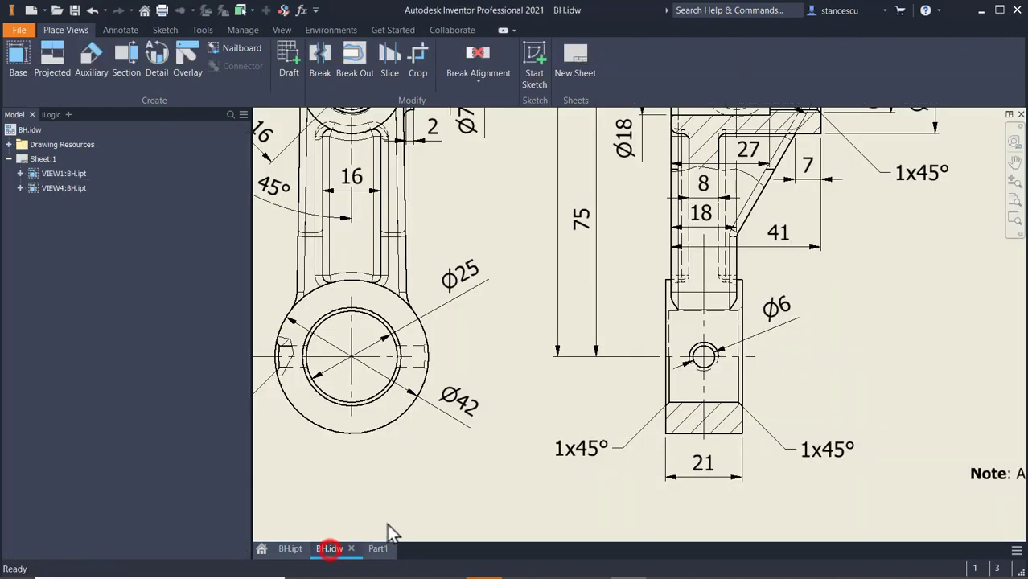
# Examine the 1x45° chamfer callouts in both drawing views to identify which hole and bore edges need chamfers.
pyautogui.moveTo(462, 416); pyautogui.dragTo(615, 371, button='middle')
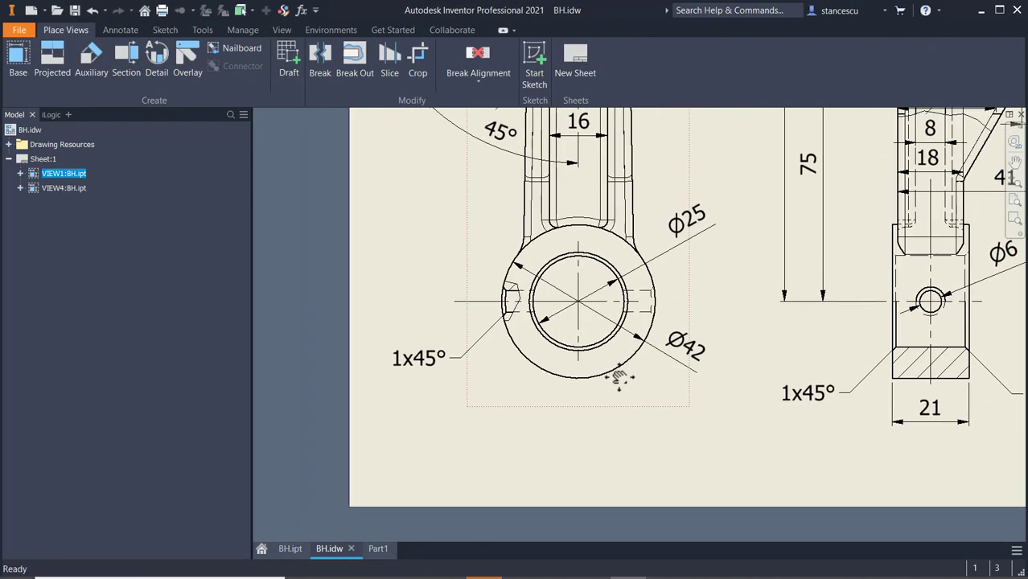
pyautogui.click(418, 359)
pyautogui.press('Escape')
pyautogui.click(803, 397)
pyautogui.moveTo(803, 401); pyautogui.dragTo(605, 418, button='middle')
pyautogui.press('Escape')
pyautogui.moveTo(834, 361); pyautogui.dragTo(814, 478, button='middle')
pyautogui.click(857, 294)
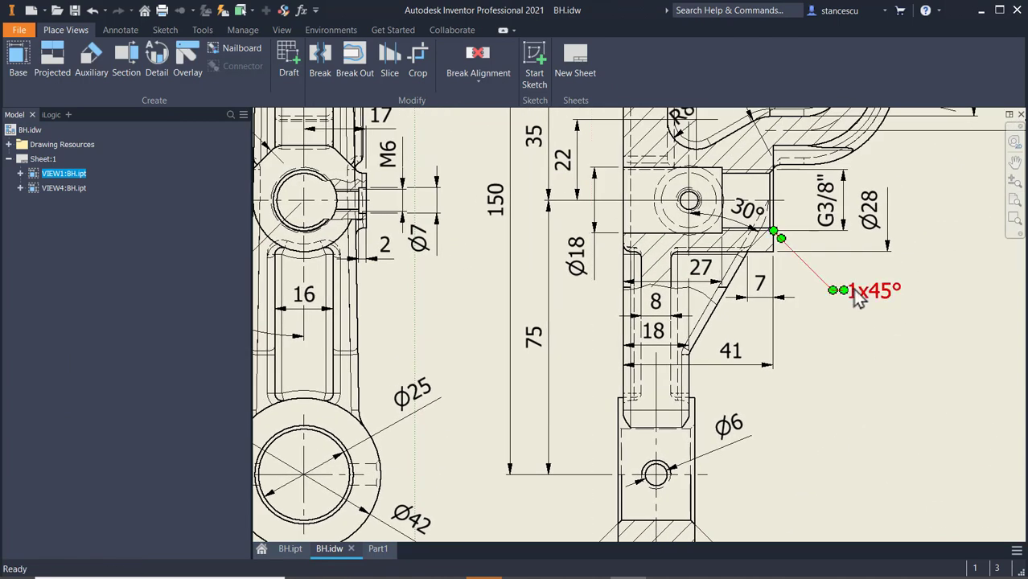
pyautogui.press('Escape')
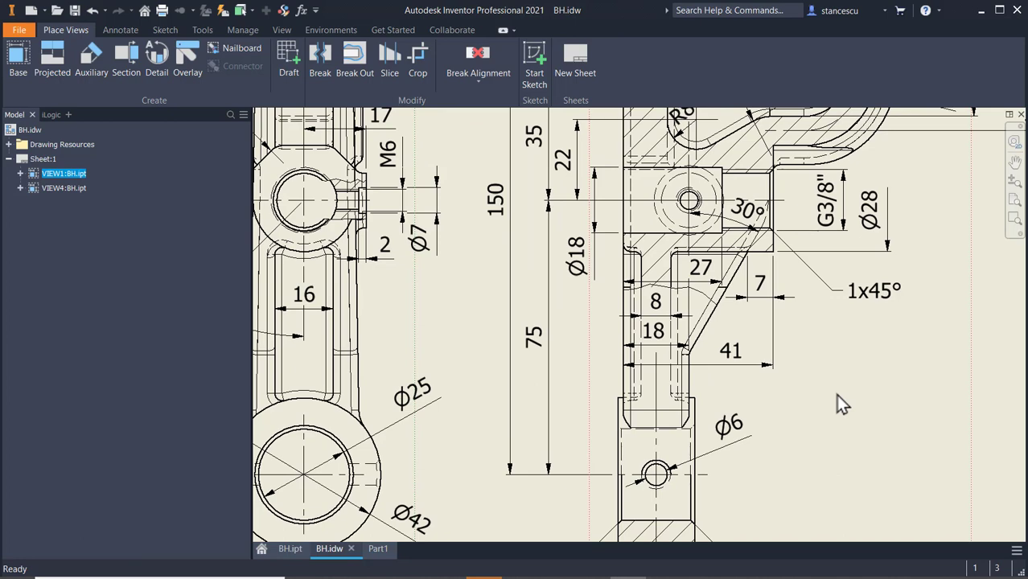
pyautogui.moveTo(835, 394); pyautogui.dragTo(886, 200, button='middle')
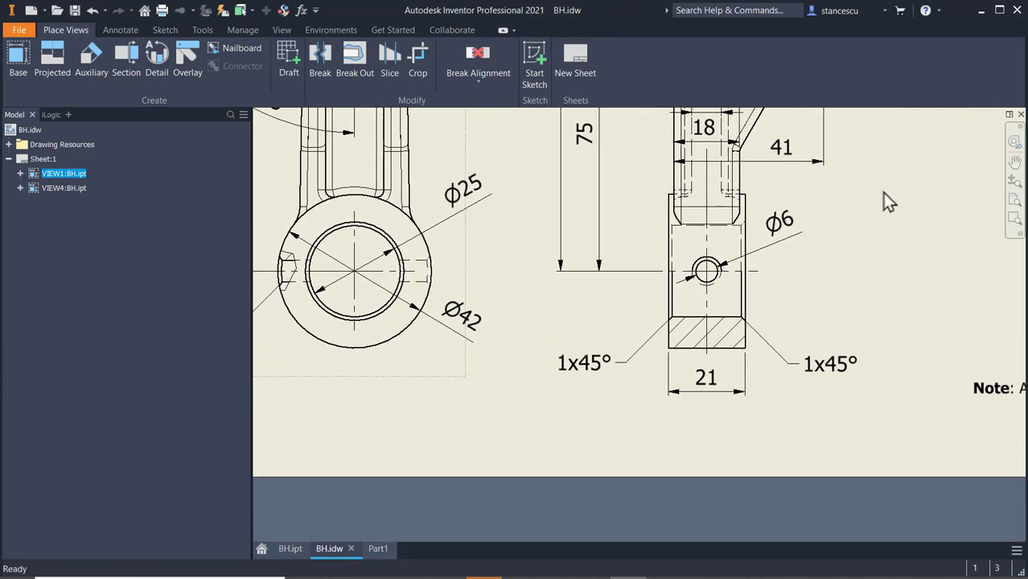
# In Part1, start a 1 mm chamfer on the outer edges of the small cross hole at both sides of the lower ring.
pyautogui.click(372, 549)
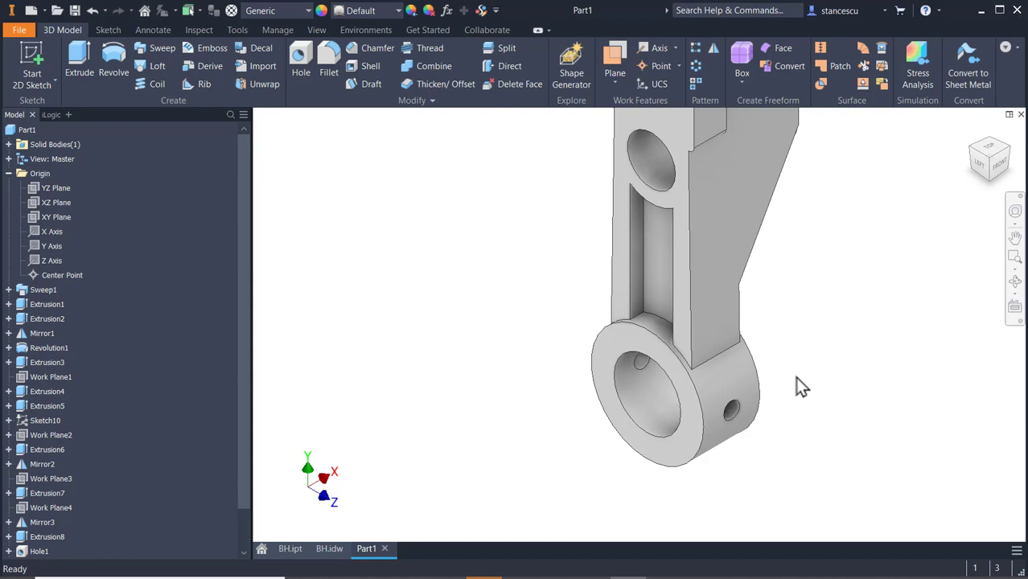
pyautogui.click(733, 399)
pyautogui.click(761, 392)
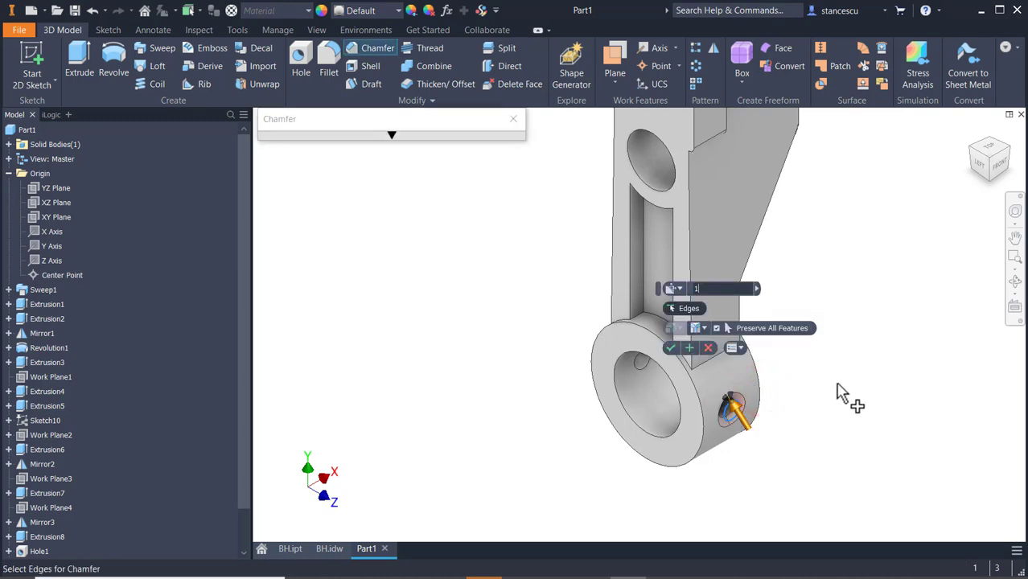
pyautogui.keyDown('shift'); pyautogui.moveTo(483, 434); pyautogui.dragTo(560, 436, button='middle'); pyautogui.keyUp('shift')
pyautogui.click(601, 345)
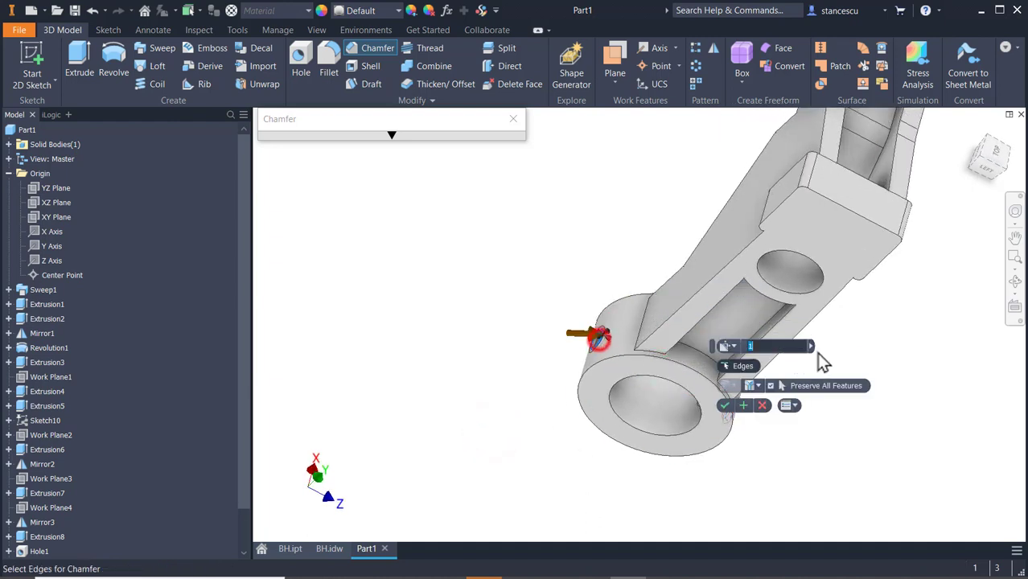
pyautogui.moveTo(844, 361); pyautogui.dragTo(665, 409, button='middle')
pyautogui.keyDown('shift'); pyautogui.moveTo(852, 368); pyautogui.dragTo(748, 291, button='middle'); pyautogui.keyUp('shift')
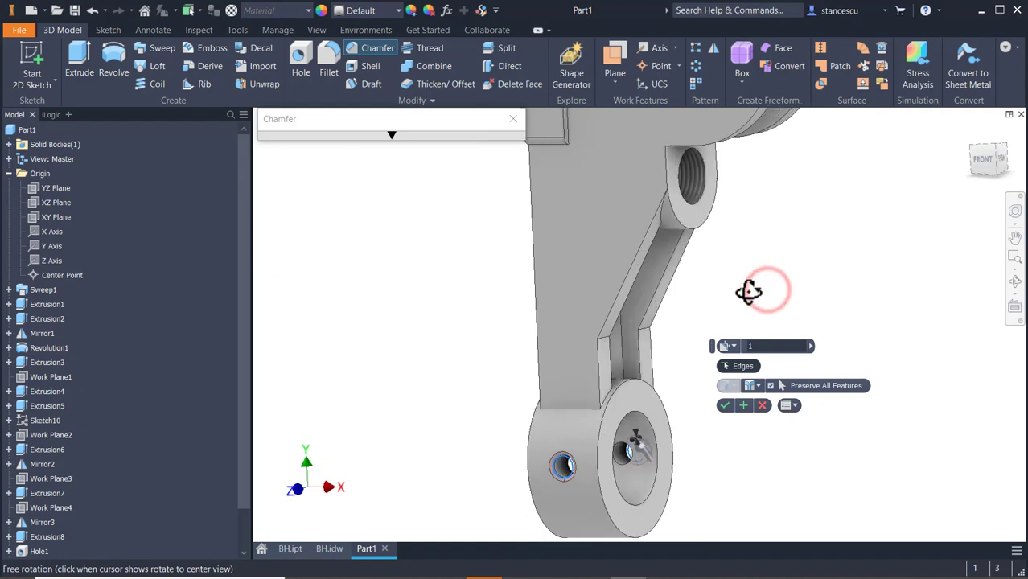
# Add the threaded hole's edge and both edges of the lower ring's bore to the 1 mm chamfer and apply it.
pyautogui.click(690, 209)
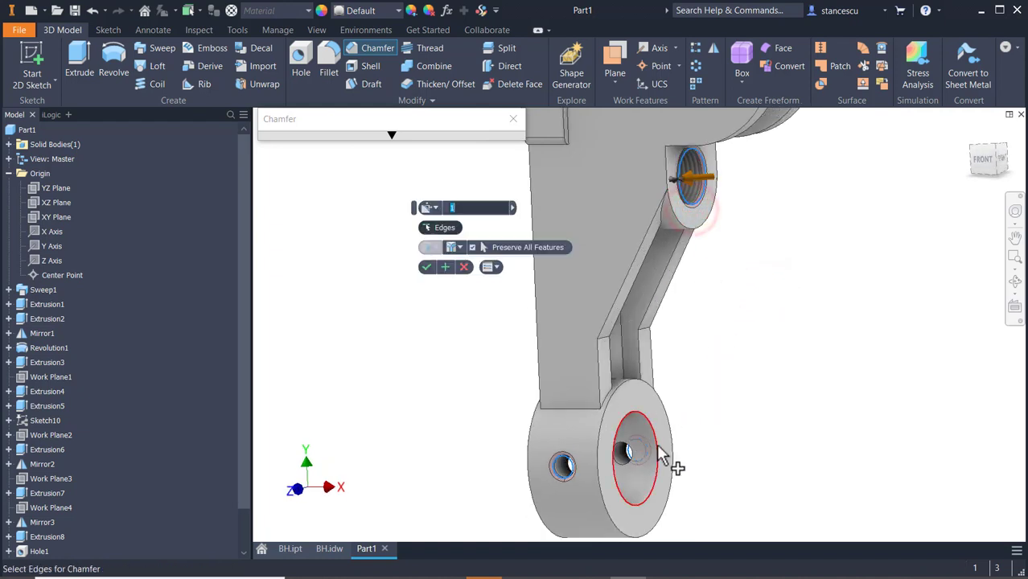
pyautogui.click(670, 468)
pyautogui.keyDown('shift'); pyautogui.moveTo(757, 452); pyautogui.dragTo(652, 438, button='middle'); pyautogui.keyUp('shift')
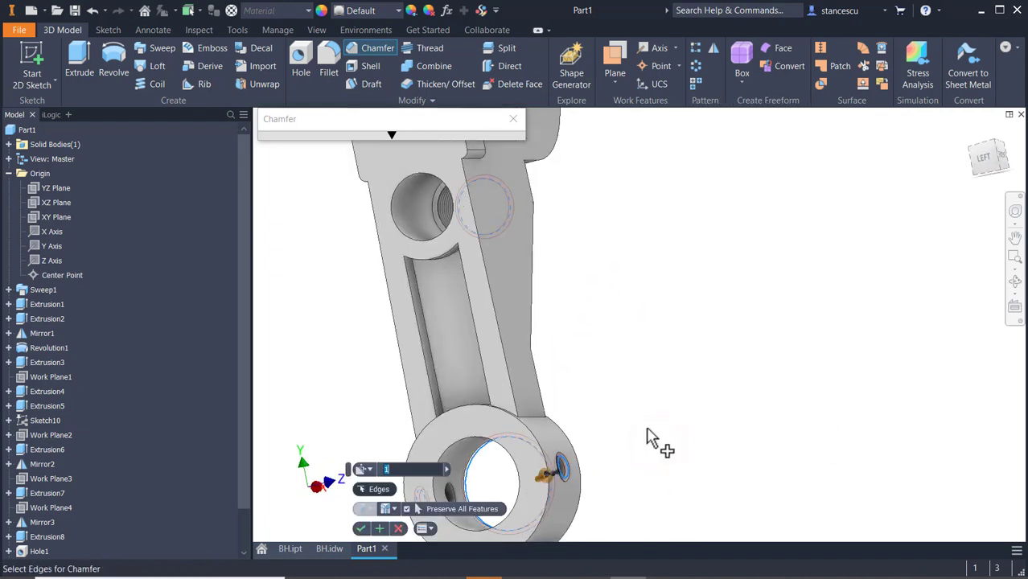
pyautogui.click(466, 447)
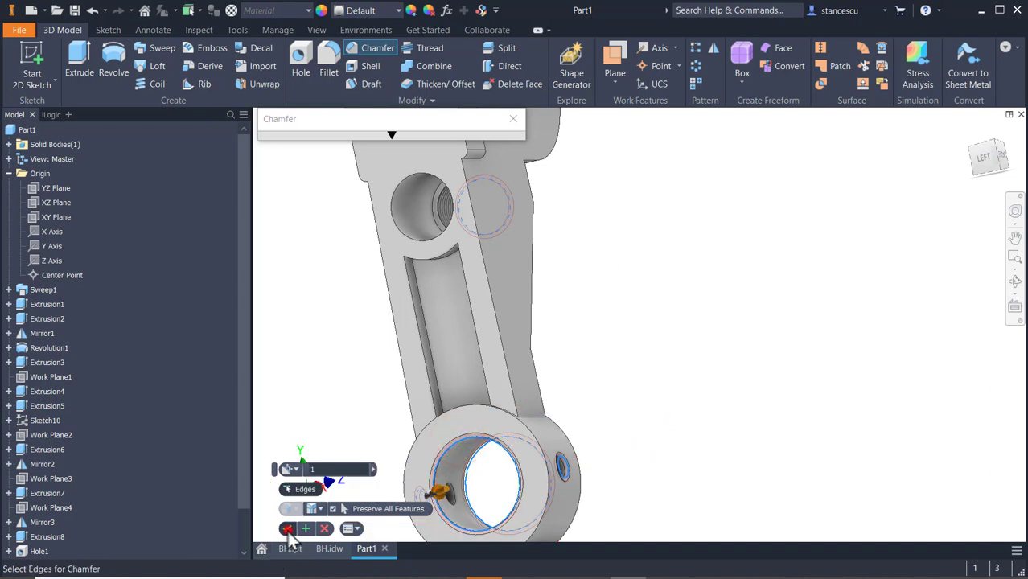
pyautogui.click(288, 528)
pyautogui.click(681, 401)
pyautogui.press('F6')
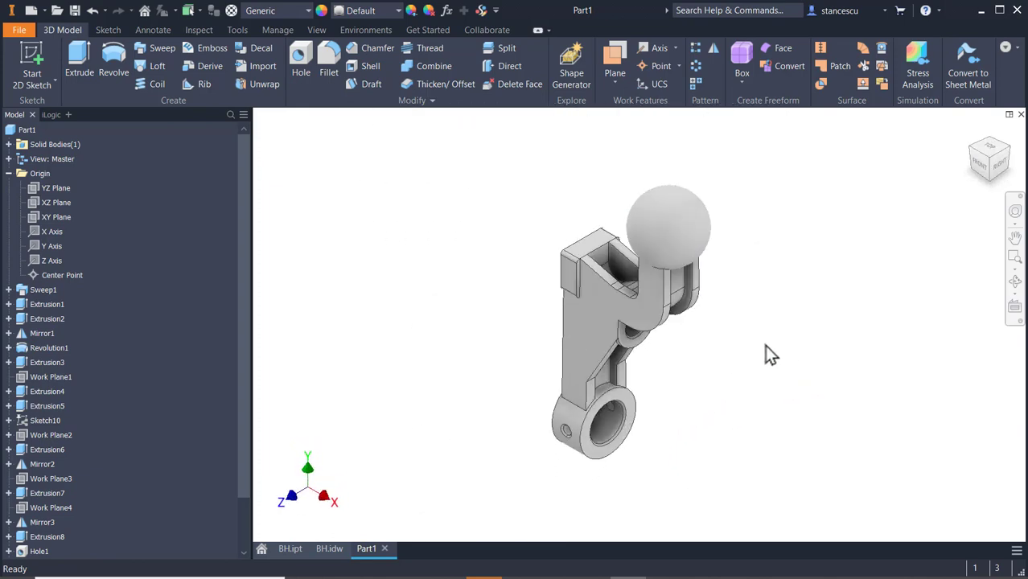
# In the BH.idw drawing, dimension the outer diameter of the small side boss around the M6 hole.
pyautogui.click(327, 550)
pyautogui.scroll(-2, 500, 425)
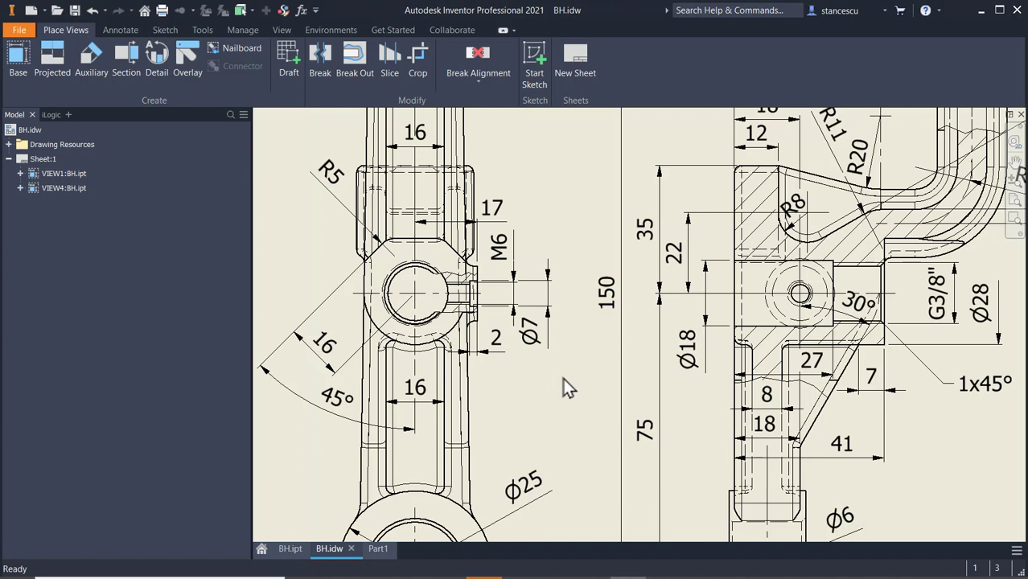
pyautogui.moveTo(563, 375); pyautogui.dragTo(550, 373, button='middle')
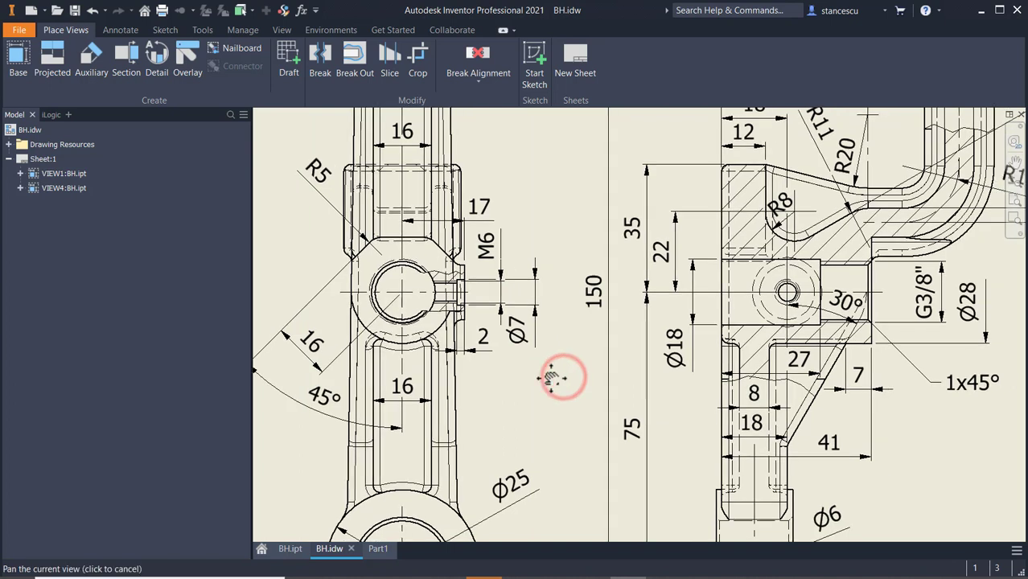
pyautogui.click(120, 31)
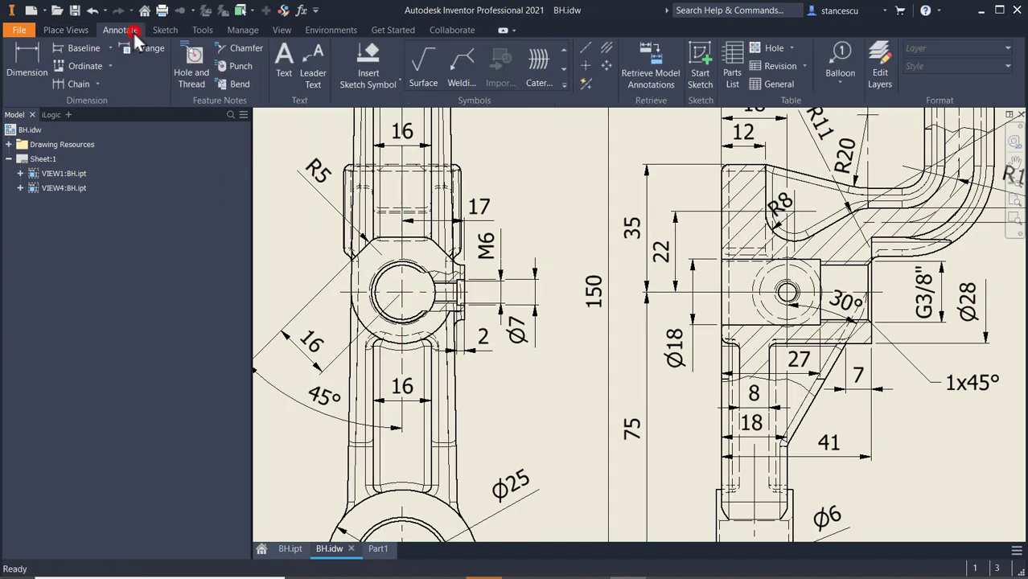
pyautogui.click(26, 56)
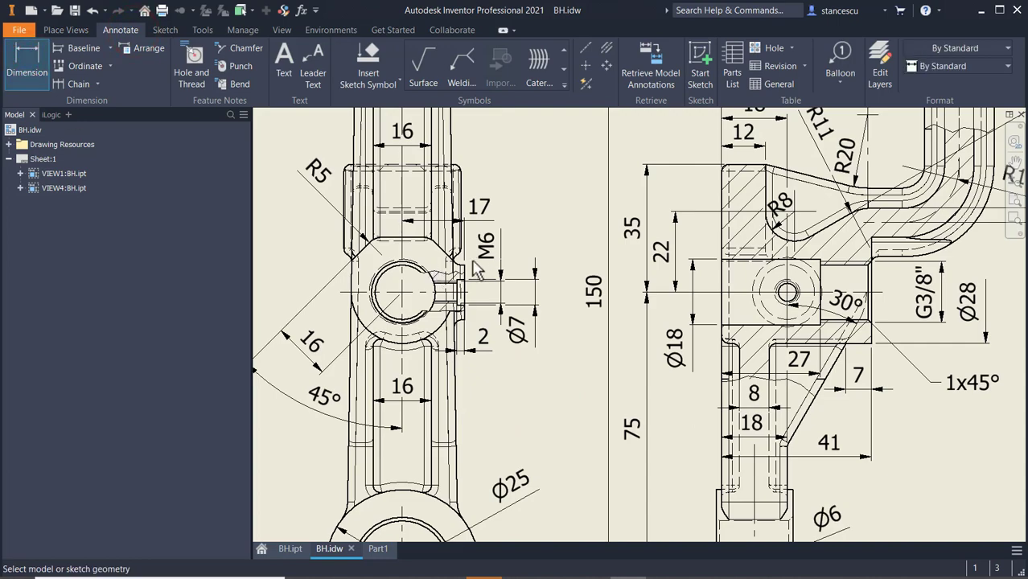
pyautogui.moveTo(562, 397)
pyautogui.mouseDown(button='middle')
pyautogui.moveTo(681, 369)
pyautogui.moveTo(553, 337)
pyautogui.moveTo(167, 345)
pyautogui.moveTo(690, 352)
pyautogui.mouseUp(button='middle')
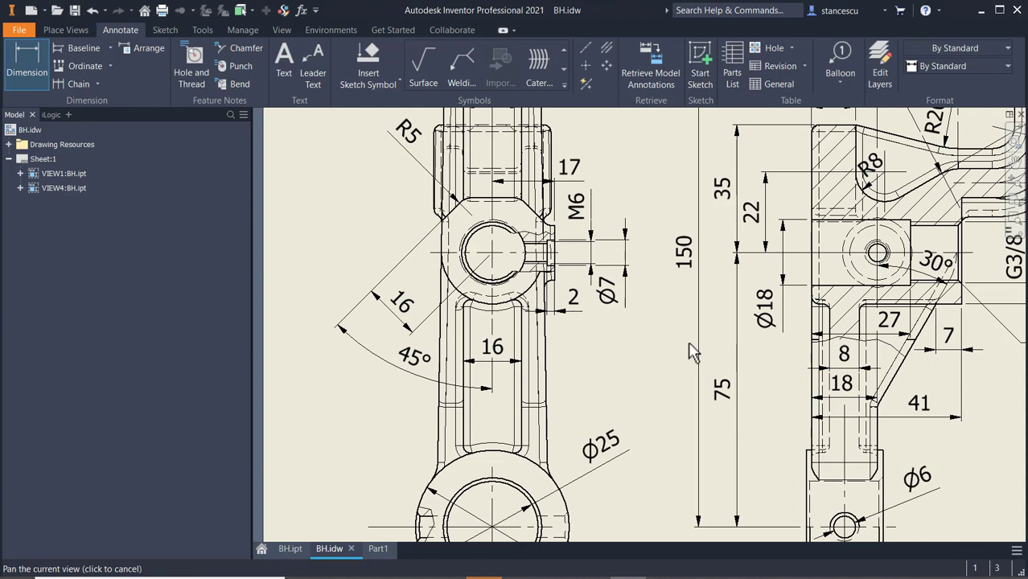
pyautogui.click(552, 226)
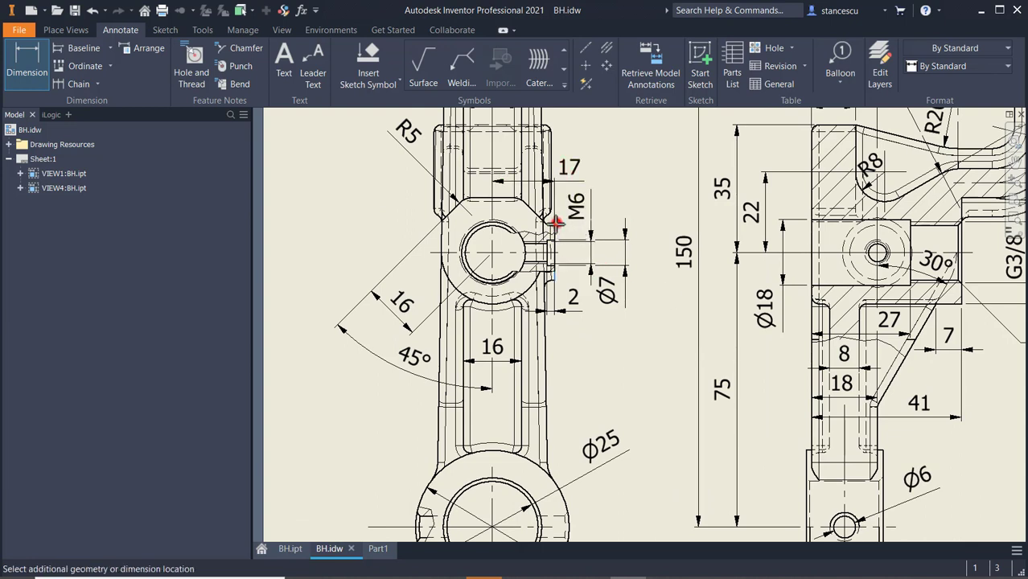
pyautogui.click(557, 284)
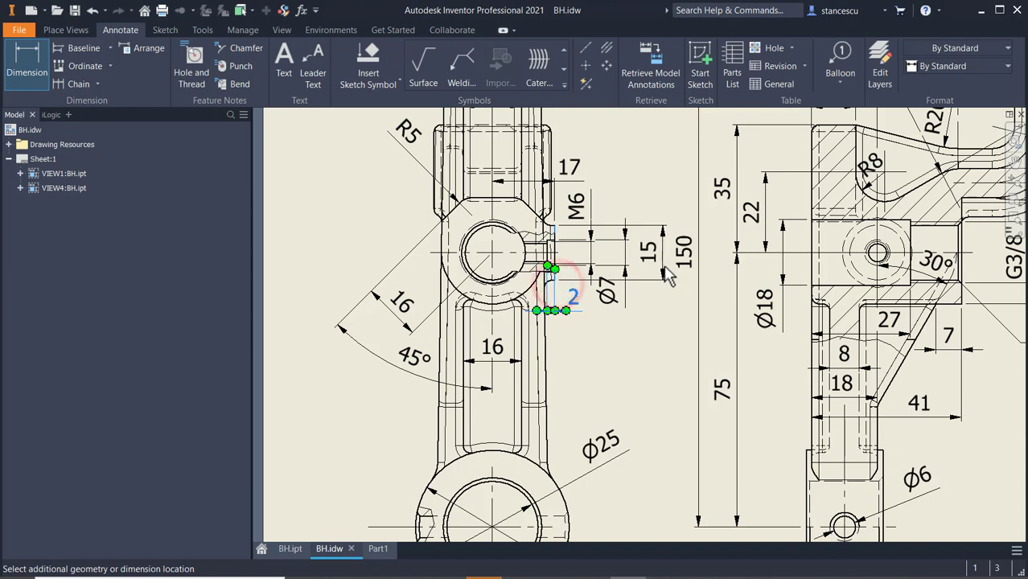
pyautogui.click(661, 265)
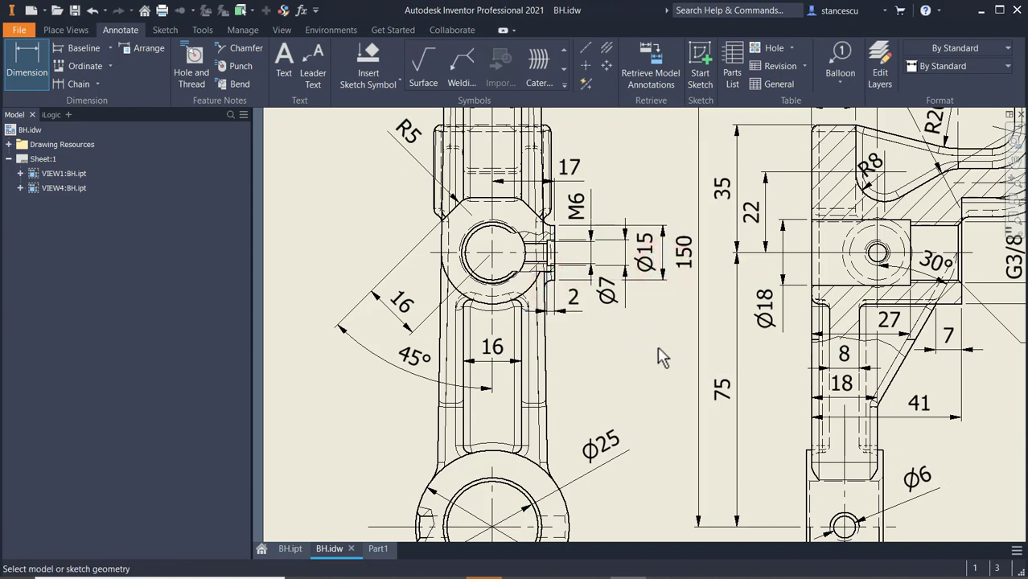
pyautogui.press('Escape')
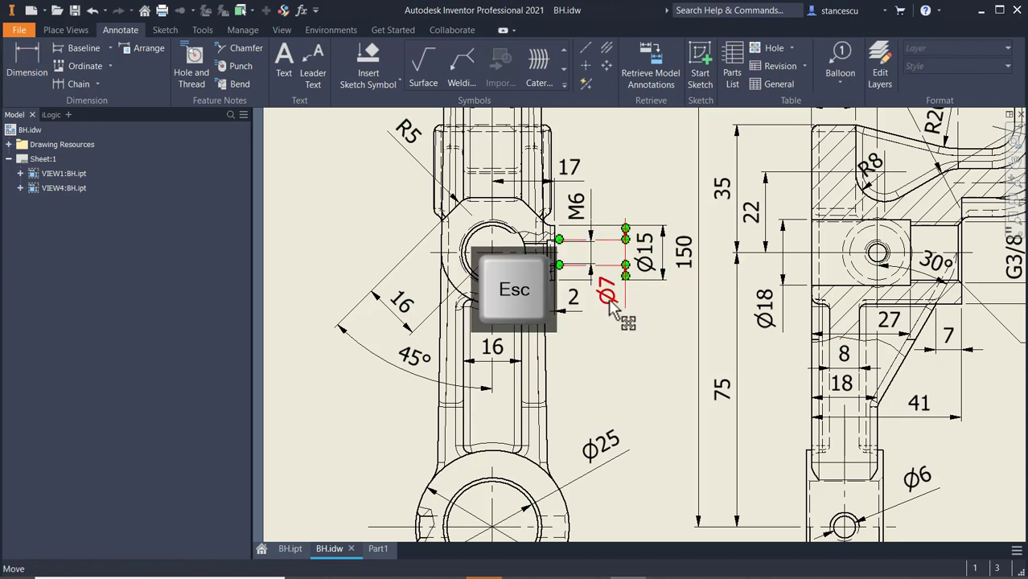
# Move the Ø7 dimension text further down along its dimension line, away from the boss diameter dimension.
pyautogui.click(609, 302)
pyautogui.moveTo(611, 319); pyautogui.dragTo(628, 329)
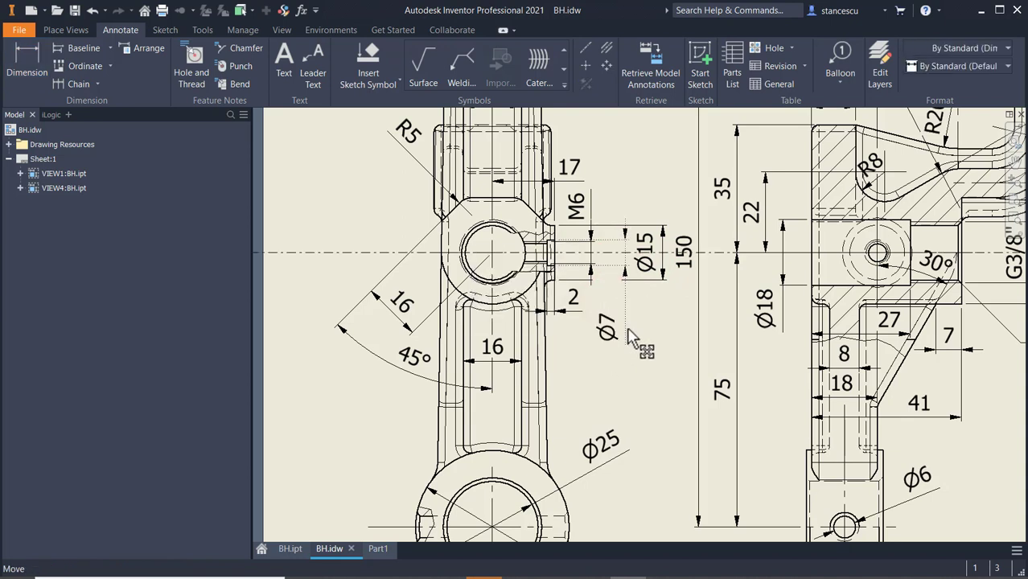
pyautogui.moveTo(627, 329)
pyautogui.mouseDown()
pyautogui.moveTo(650, 337)
pyautogui.moveTo(637, 319)
pyautogui.moveTo(627, 335)
pyautogui.mouseUp()
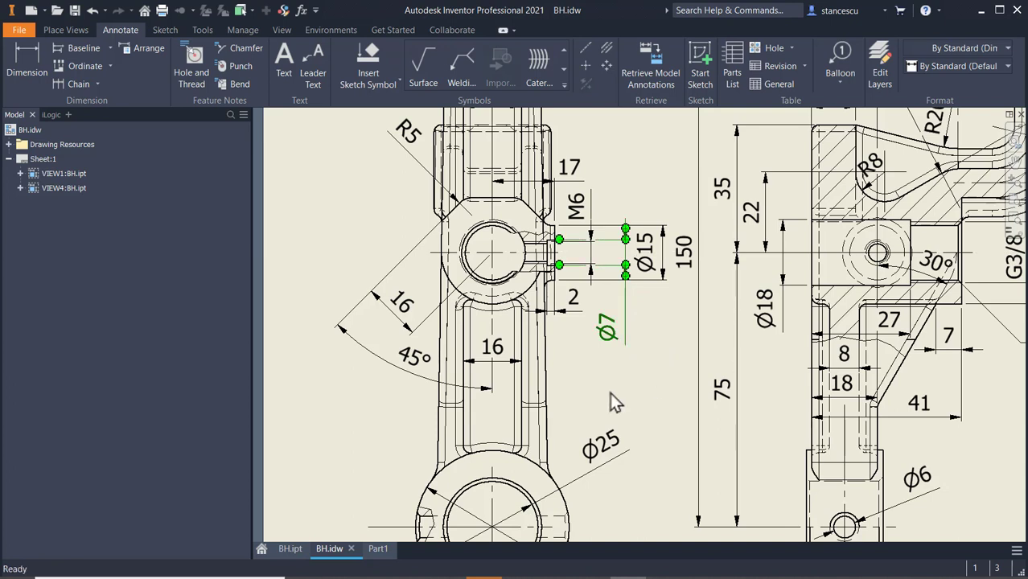
pyautogui.click(315, 208)
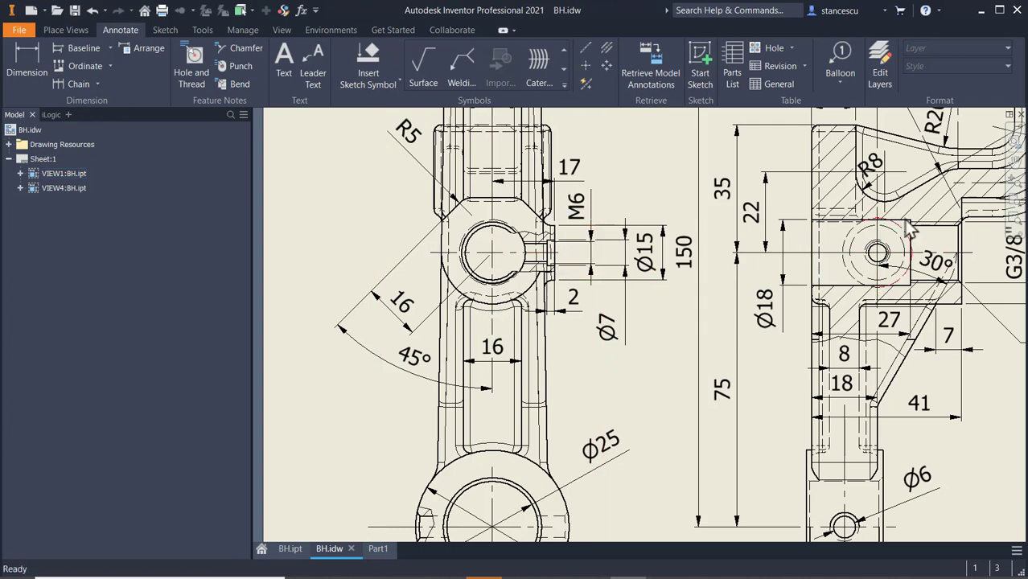
pyautogui.moveTo(877, 253); pyautogui.dragTo(884, 362, button='middle')
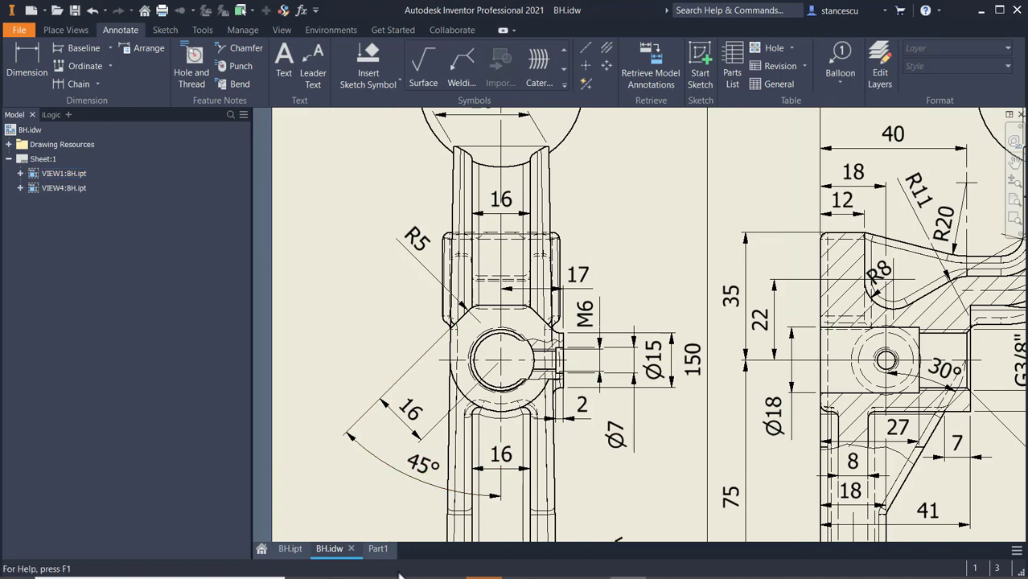
# In Part1, create a work plane offset -17 mm from the XY Plane.
pyautogui.click(377, 550)
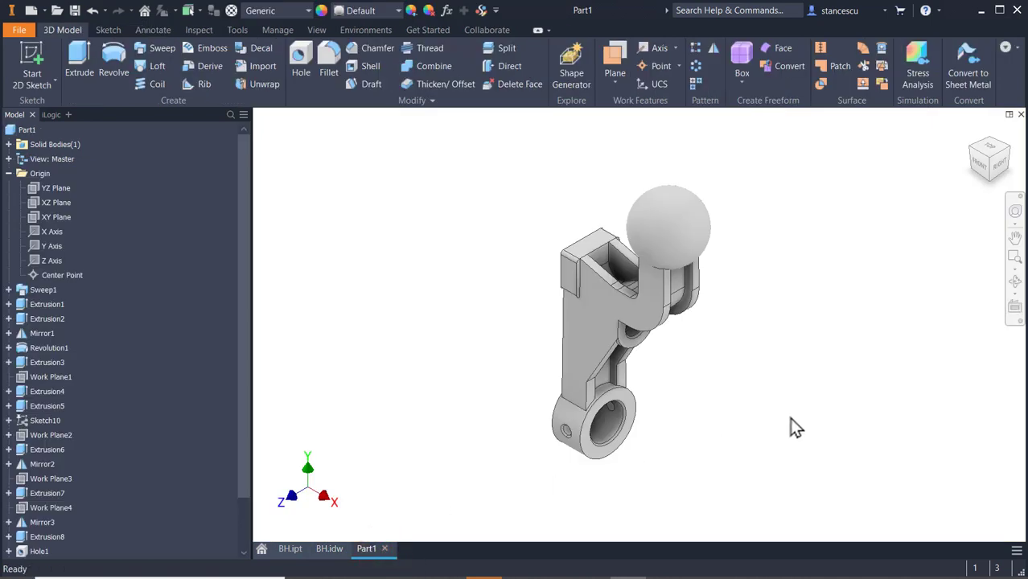
pyautogui.keyDown('shift'); pyautogui.moveTo(790, 419); pyautogui.dragTo(715, 417, button='middle'); pyautogui.keyUp('shift')
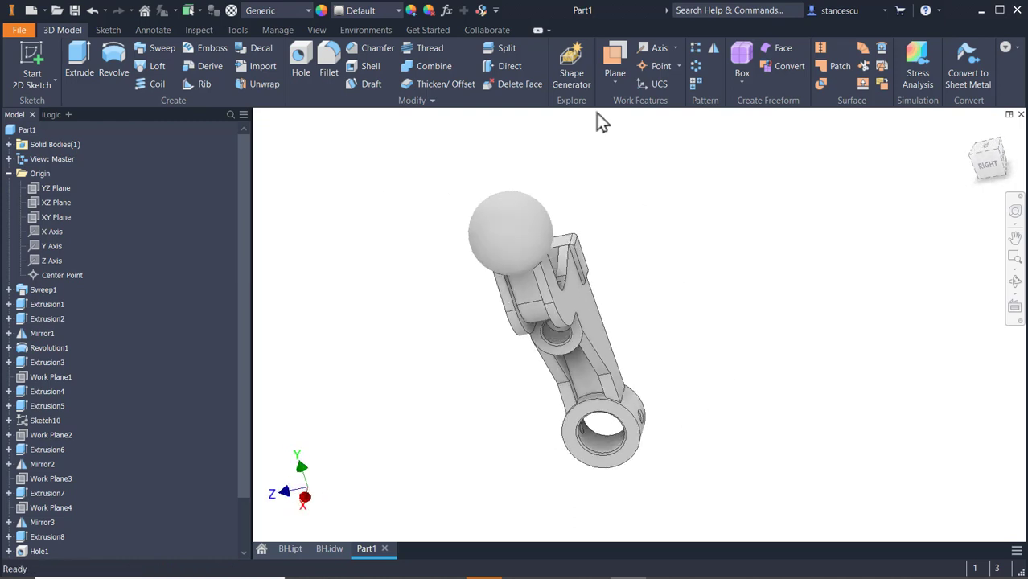
pyautogui.click(616, 55)
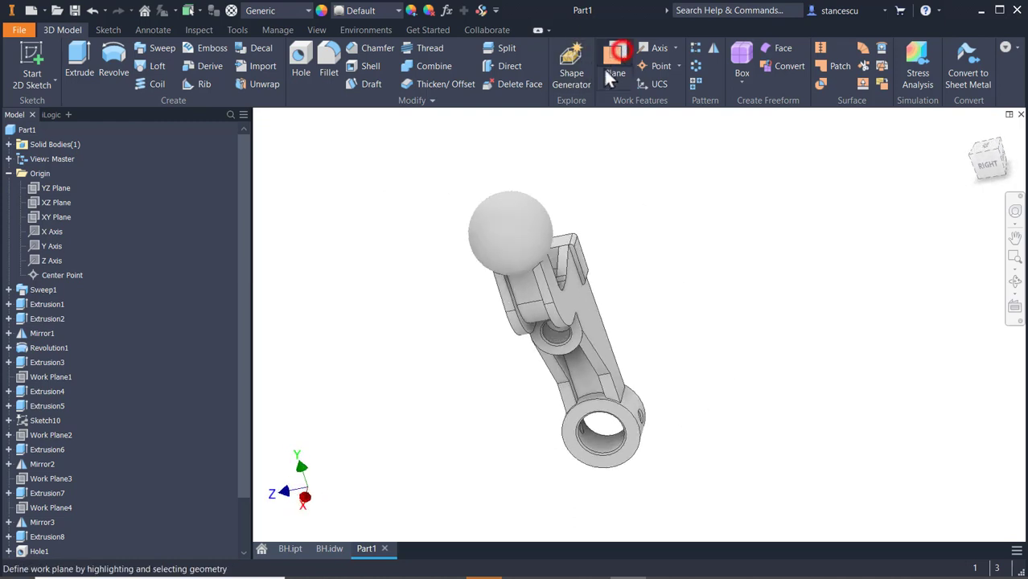
pyautogui.click(58, 215)
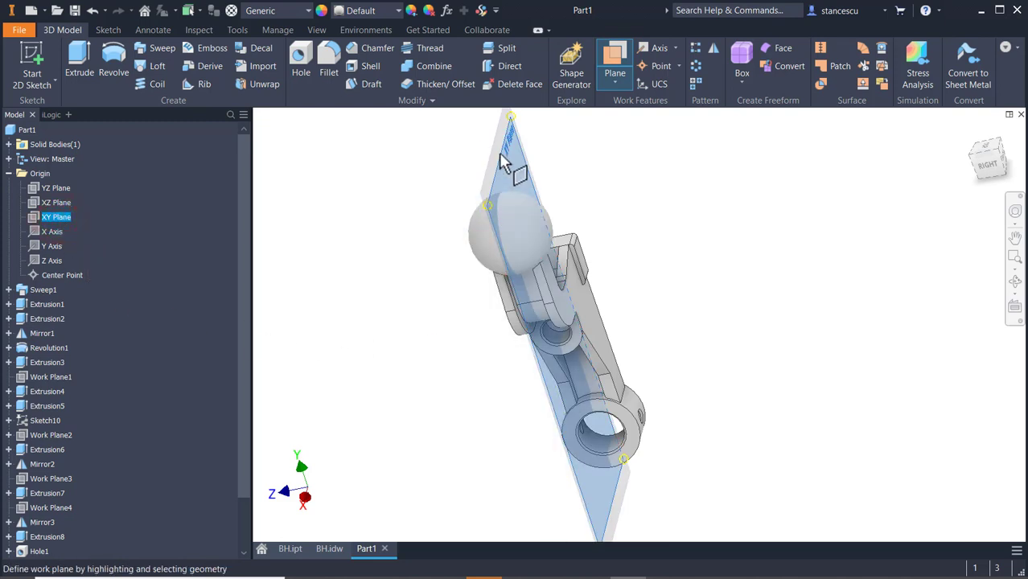
pyautogui.moveTo(500, 168); pyautogui.dragTo(562, 183)
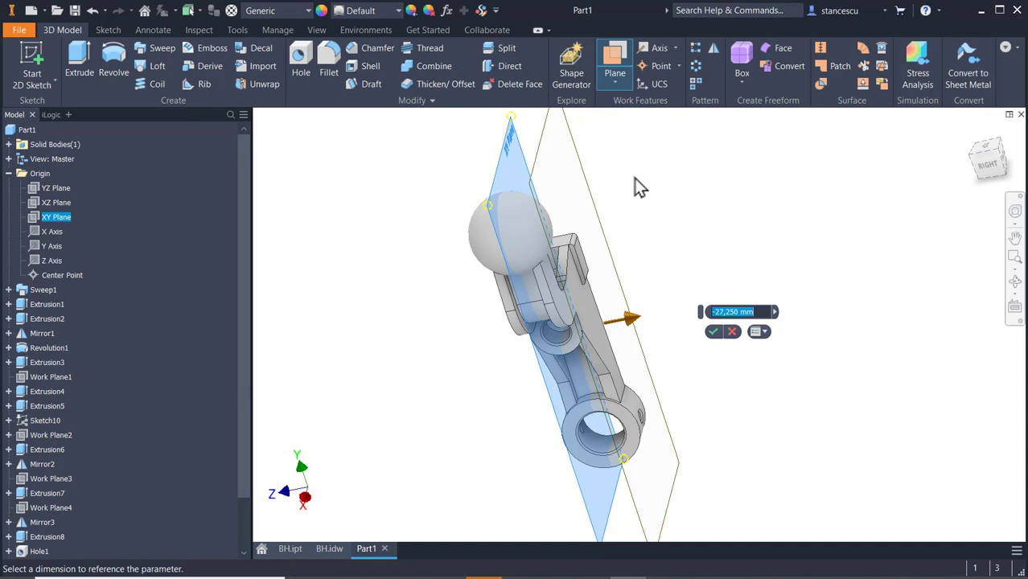
pyautogui.press('BackSpace')
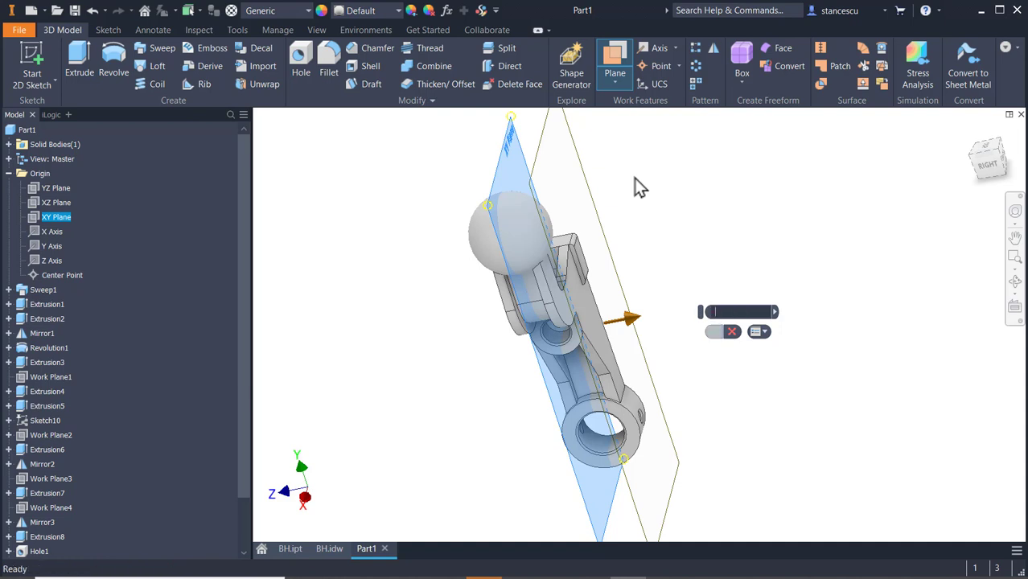
pyautogui.write('-17')
pyautogui.press('Return')
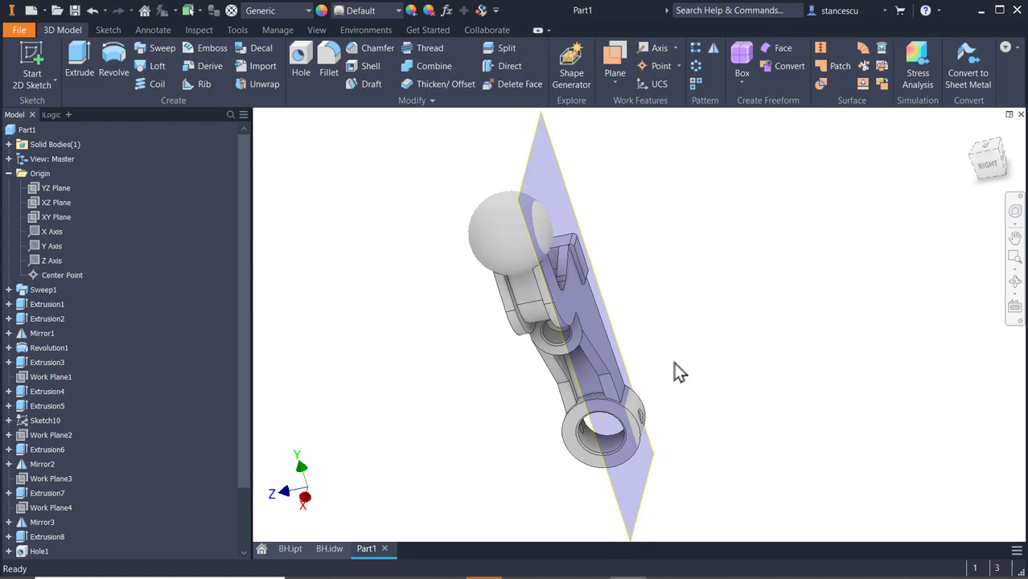
# Create a new 2D sketch on the work plane offset from the XY Plane.
pyautogui.click(663, 459)
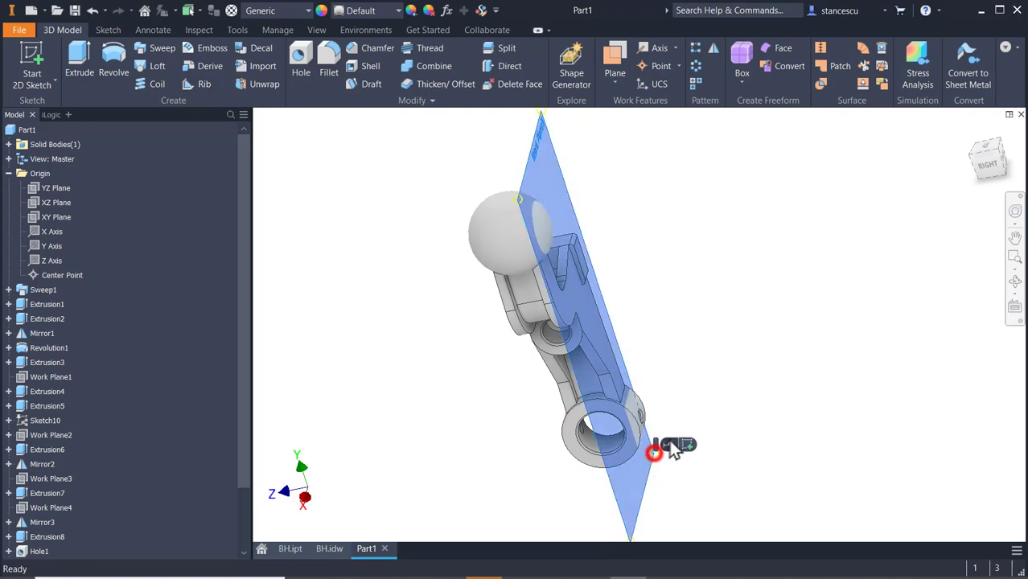
pyautogui.click(687, 445)
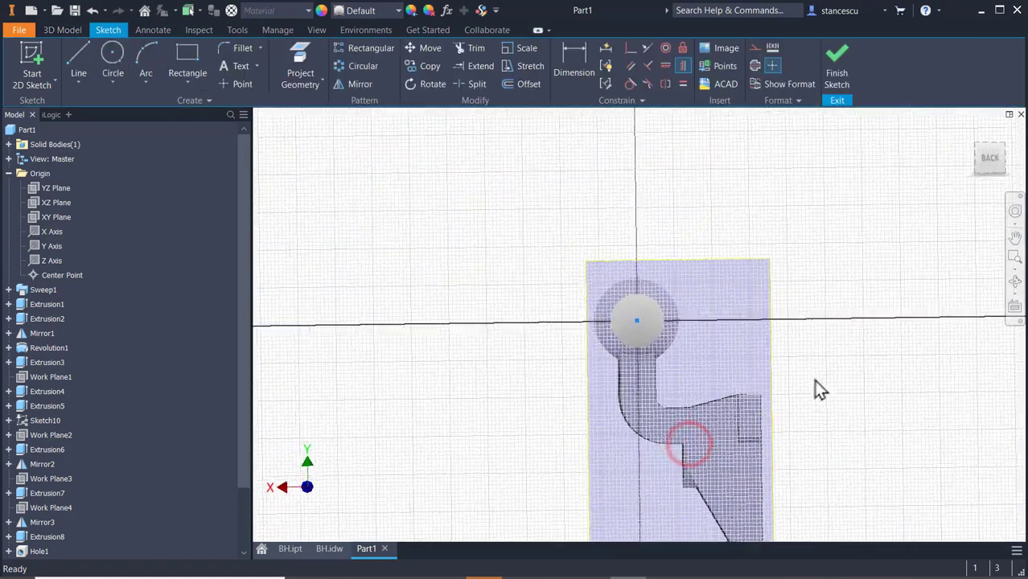
pyautogui.moveTo(825, 408); pyautogui.dragTo(798, 266, button='middle')
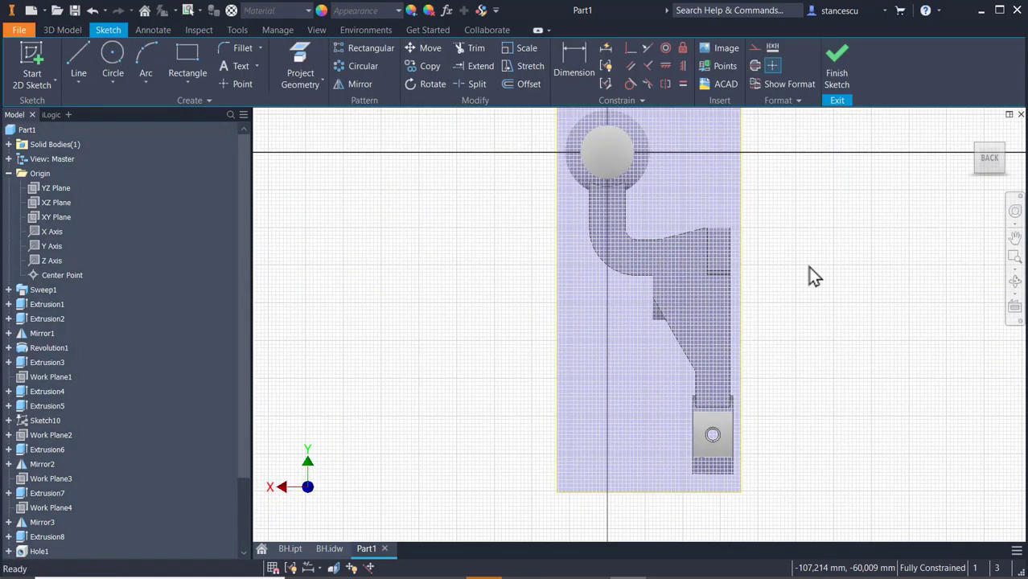
# Sketch a 15 mm diameter circle on the lever body, level with the larger threaded boss.
pyautogui.click(113, 47)
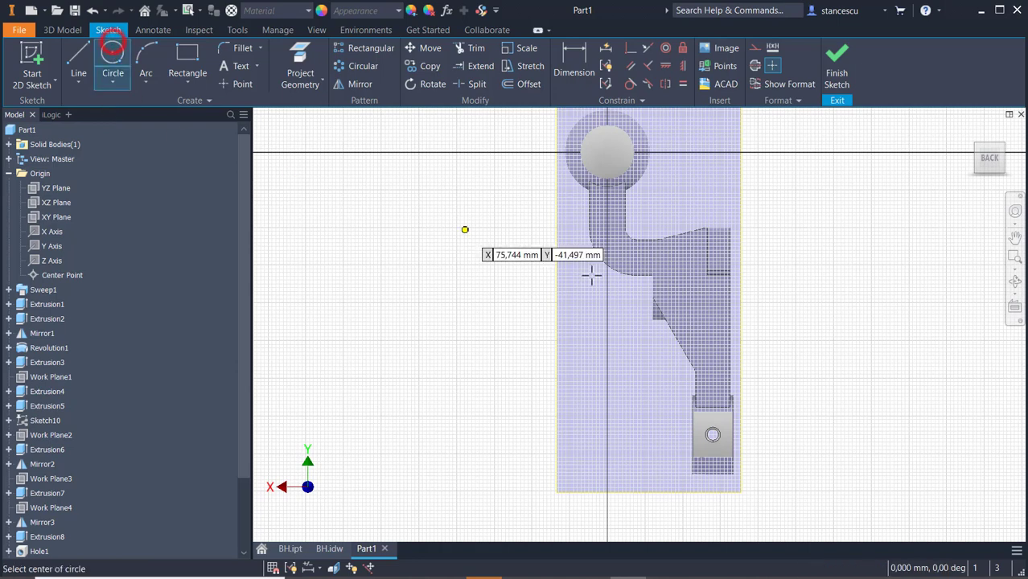
pyautogui.click(688, 285)
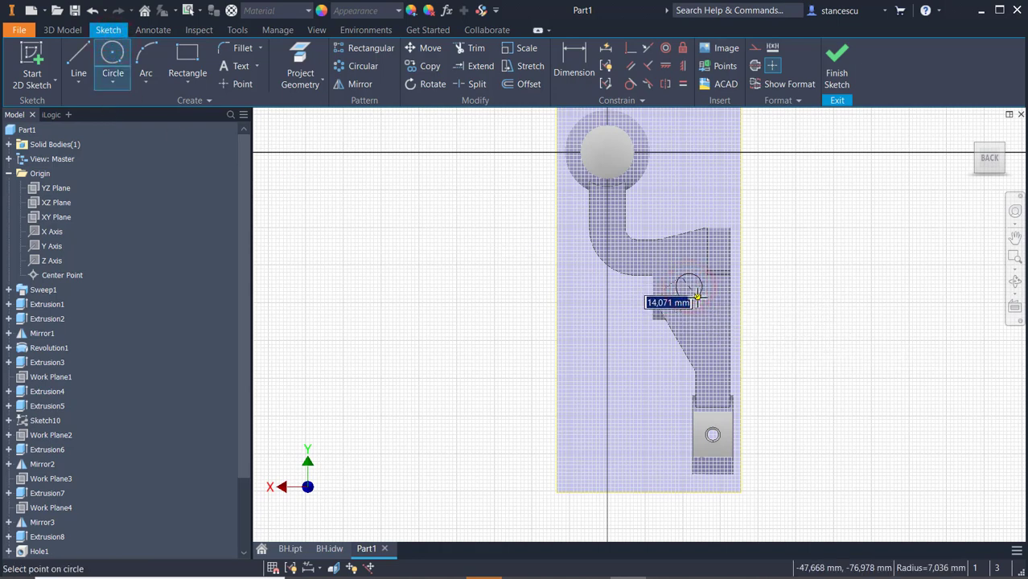
pyautogui.write('15')
pyautogui.press('Return')
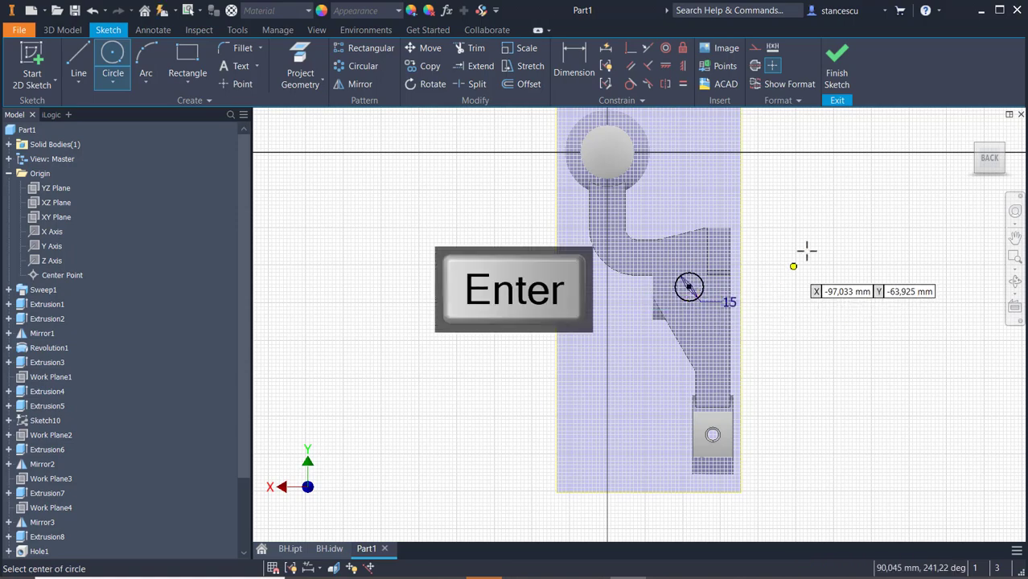
# Dimension the circle's centre 18 mm from the straight outer vertical edge of the lever body.
pyautogui.click(572, 58)
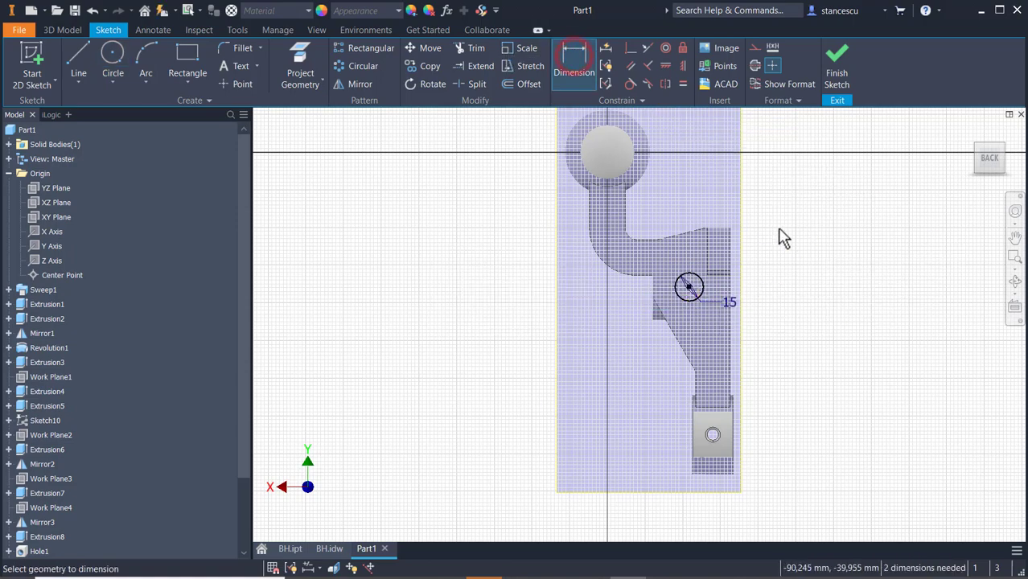
pyautogui.click(690, 286)
pyautogui.click(729, 248)
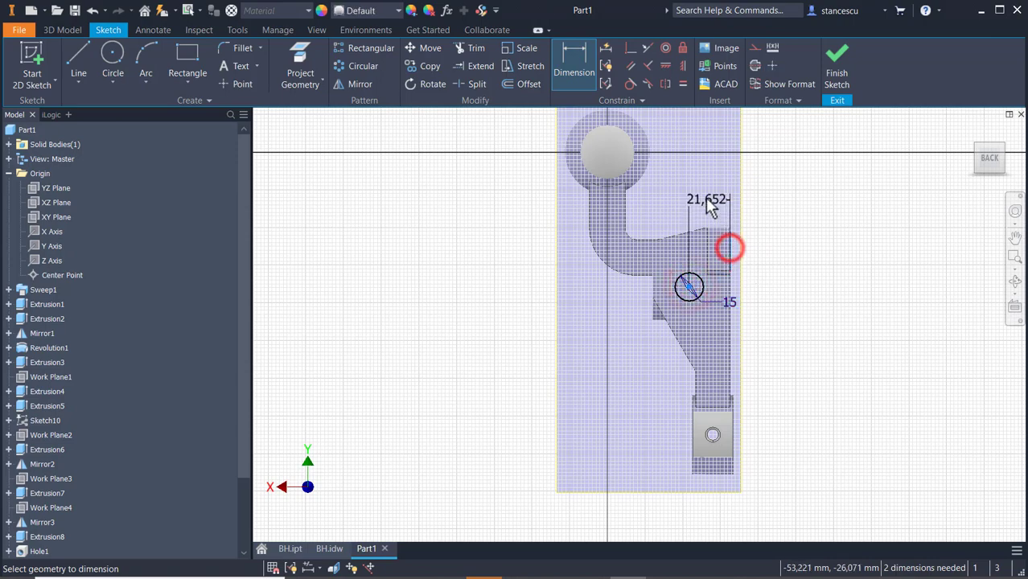
pyautogui.click(706, 199)
pyautogui.write('18')
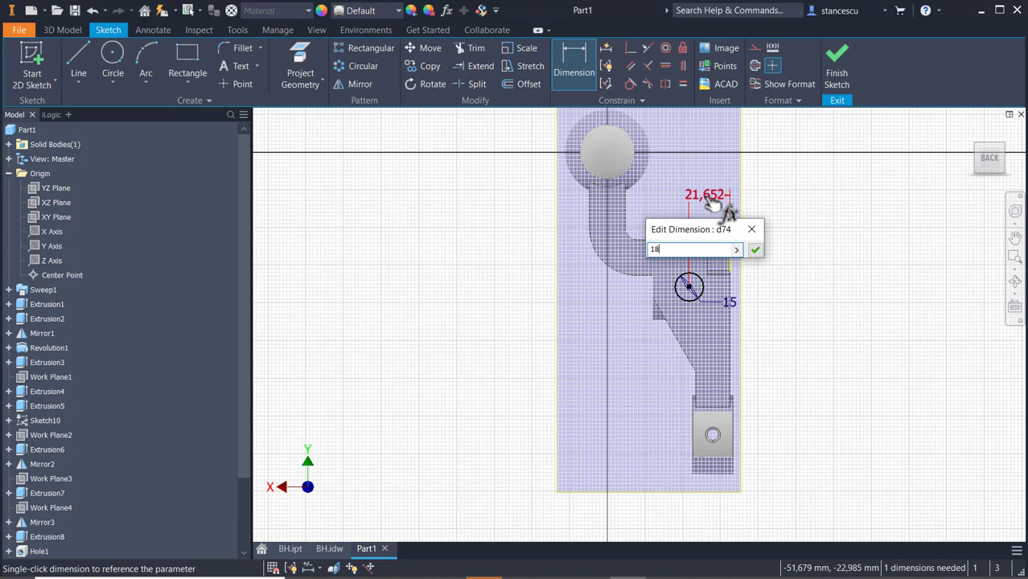
pyautogui.press('Return')
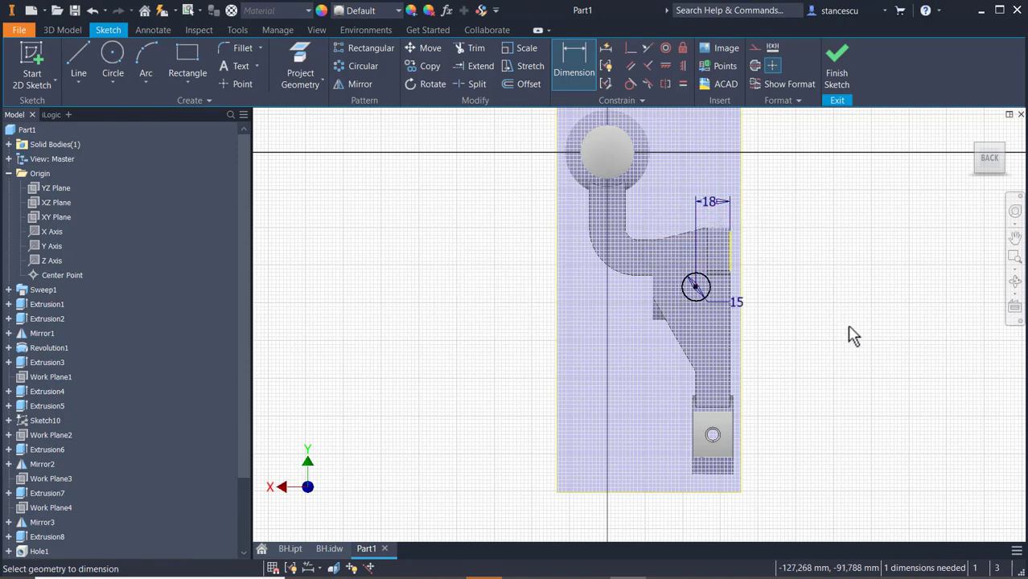
# Project the threaded boss's circular edge into the sketch and align the circle's centre horizontally with the projected line's midpoint.
pyautogui.moveTo(853, 336)
pyautogui.keyDown('shift'); pyautogui.mouseDown(button='middle')
pyautogui.moveTo(853, 326)
pyautogui.moveTo(893, 326)
pyautogui.mouseUp(button='middle'); pyautogui.keyUp('shift')
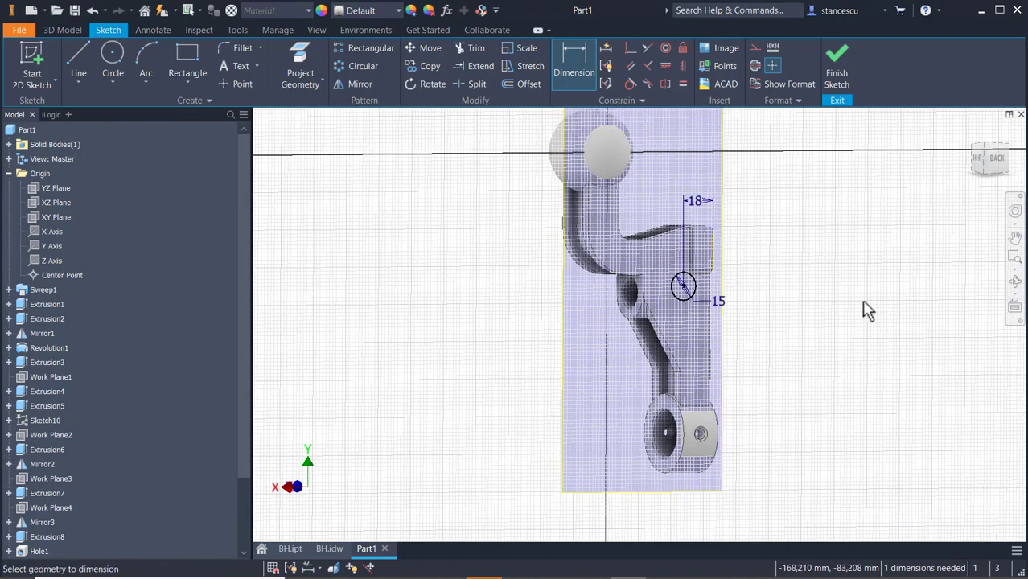
pyautogui.click(294, 56)
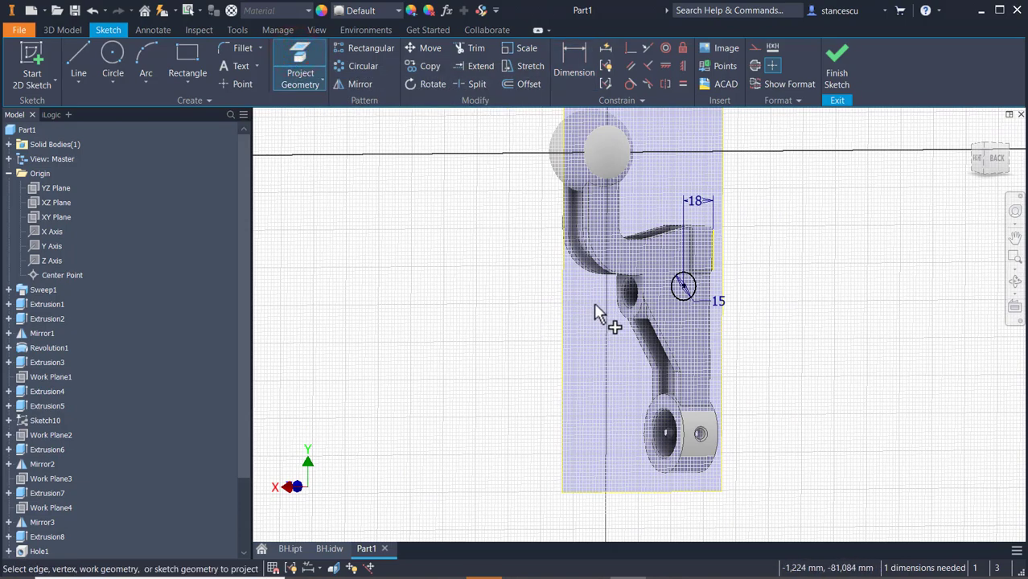
pyautogui.click(633, 306)
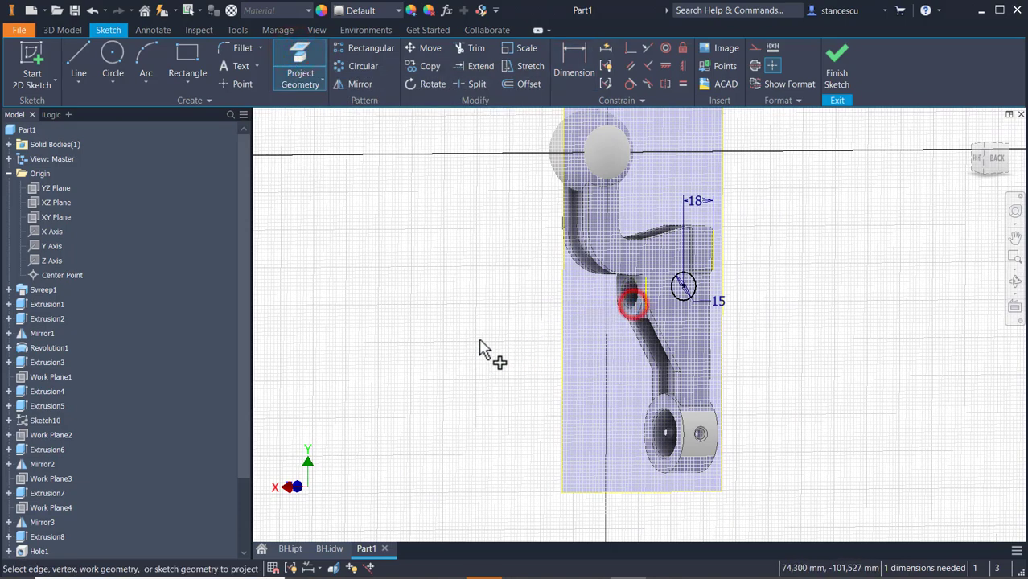
pyautogui.click(997, 164)
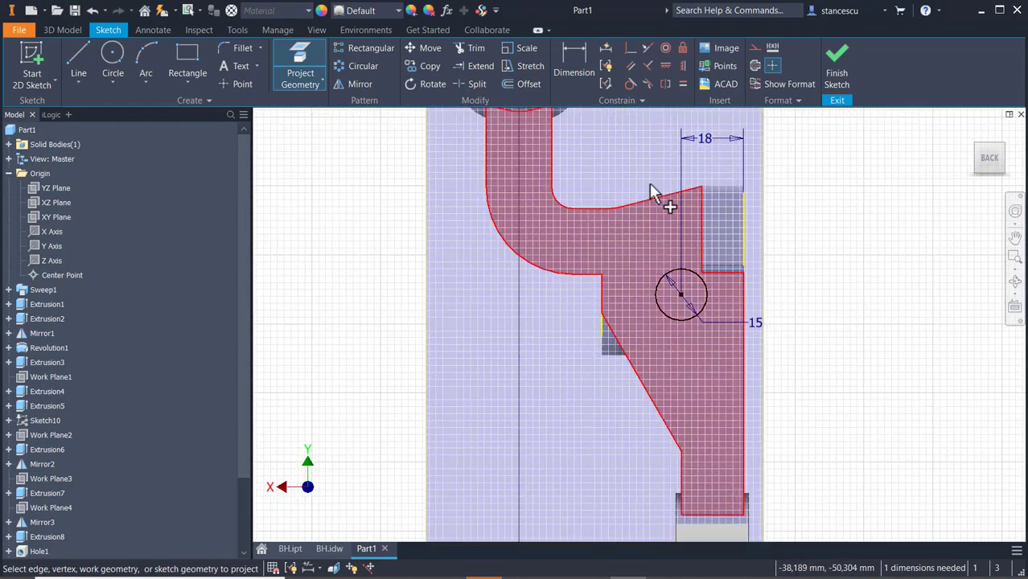
pyautogui.click(664, 65)
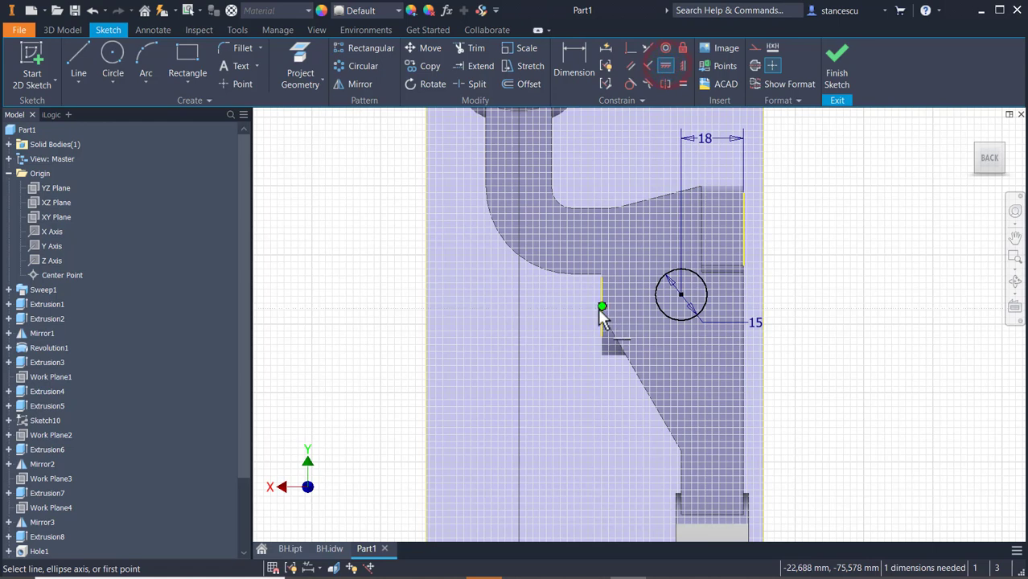
pyautogui.click(602, 307)
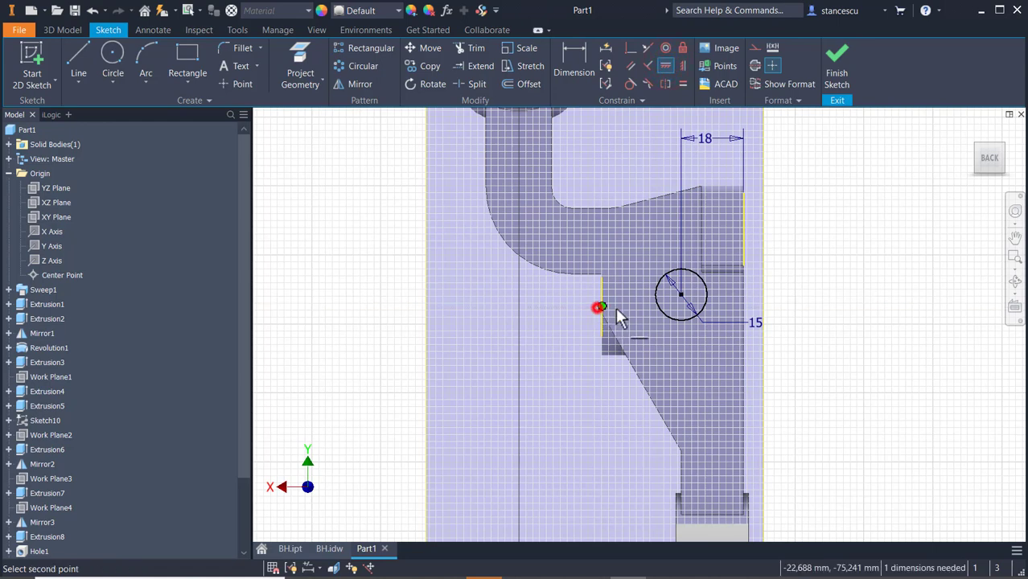
pyautogui.click(680, 294)
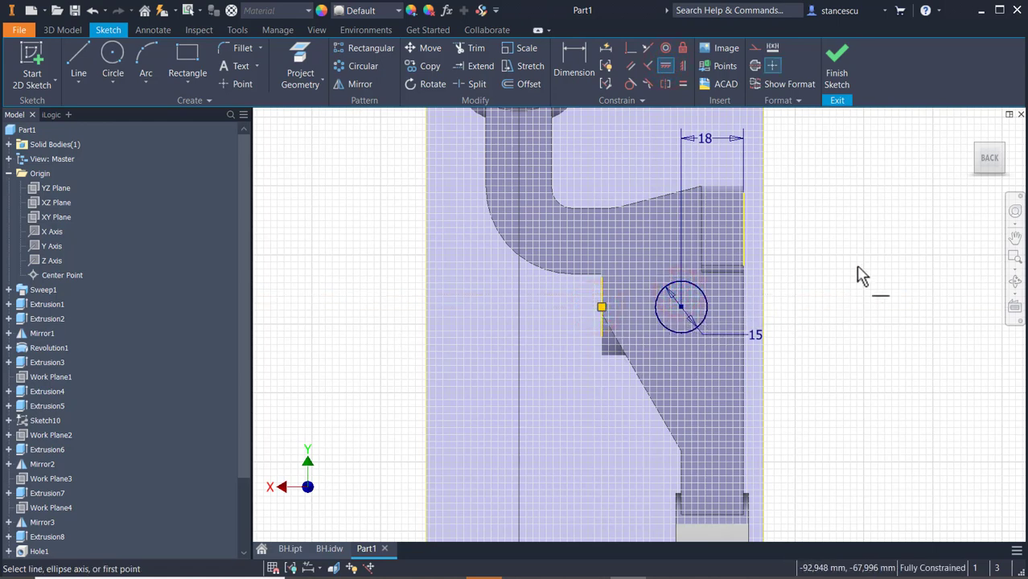
# Finish the sketch and extrude the 15 mm circle To Next, joining it to the lever body.
pyautogui.click(837, 61)
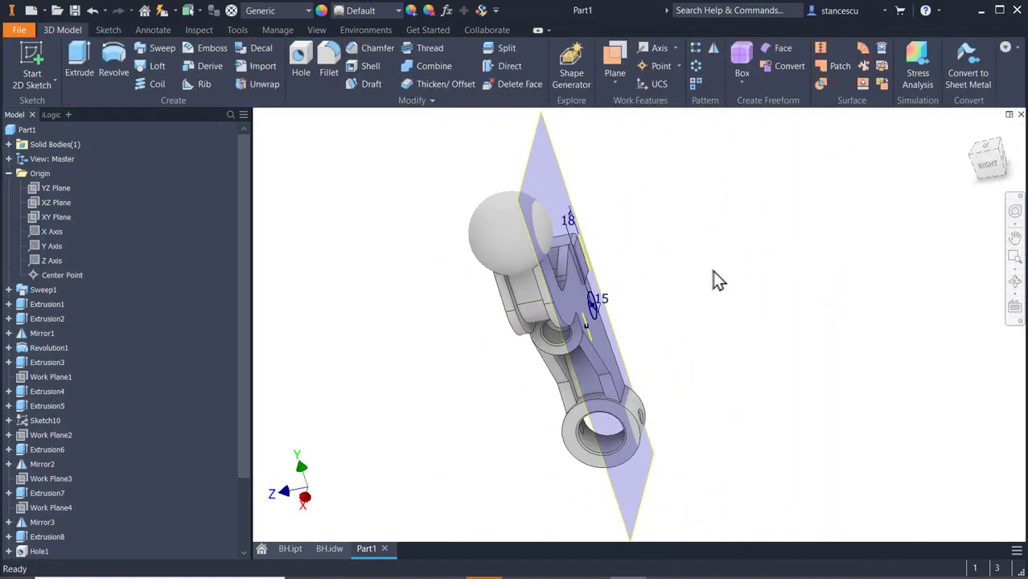
pyautogui.press('e')
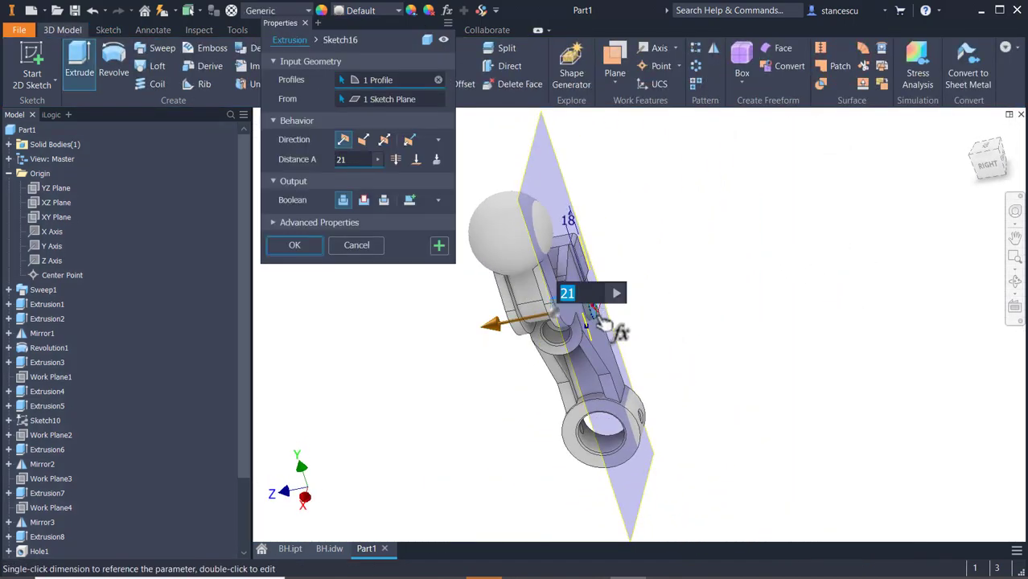
pyautogui.scroll(-3, 605, 326)
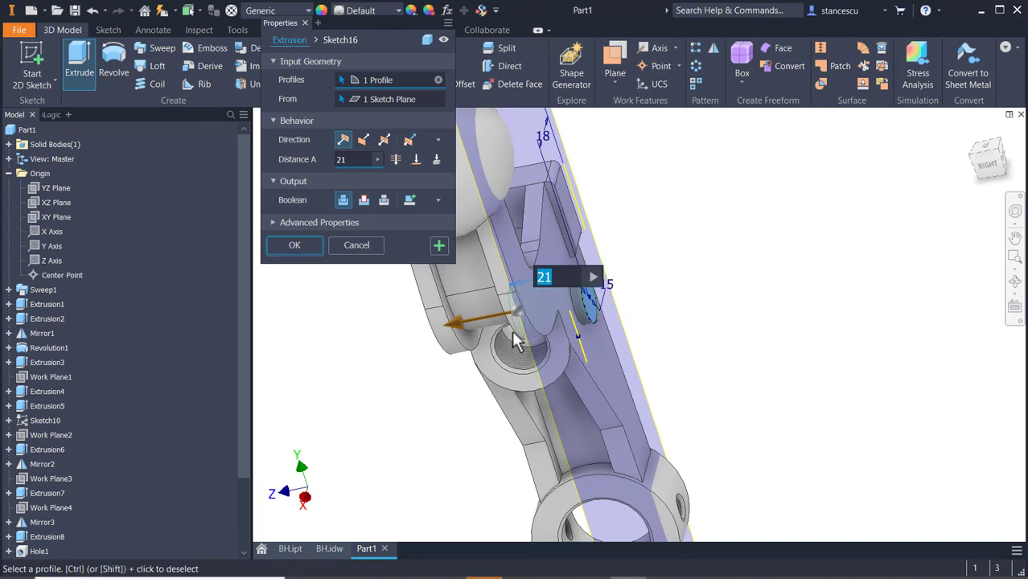
pyautogui.click(434, 160)
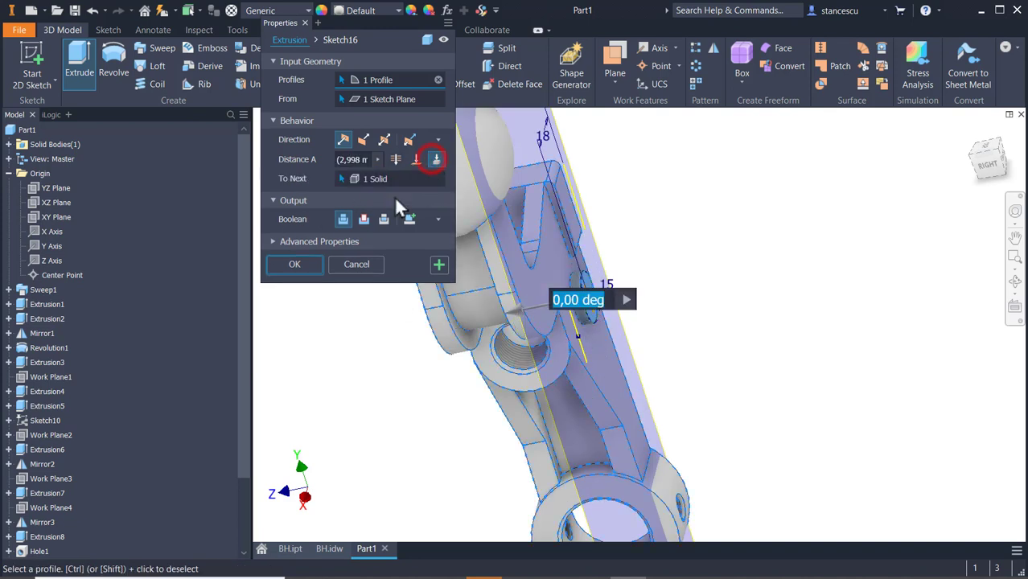
pyautogui.click(314, 265)
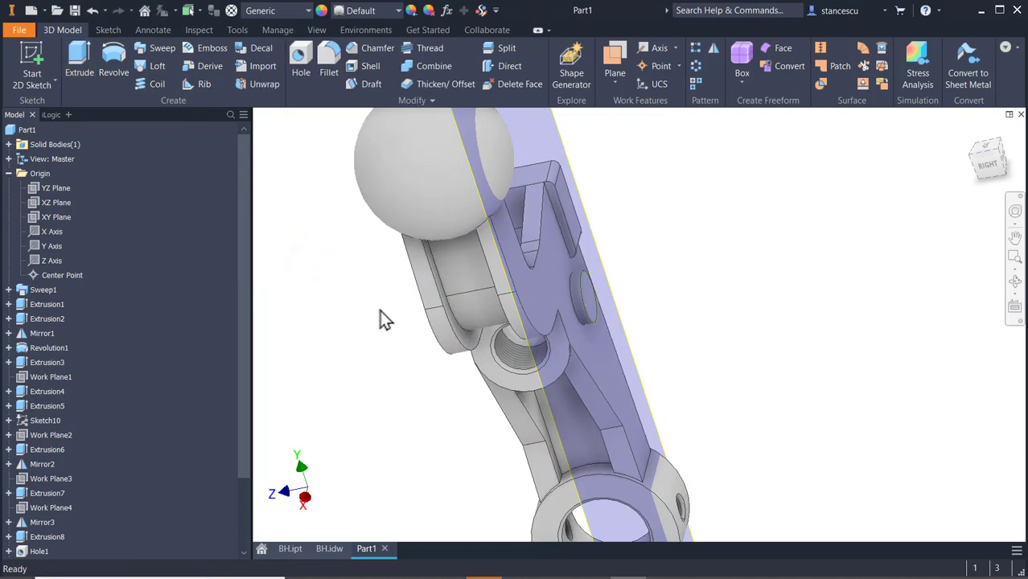
# Hide the offset work plane that carries the side boss sketch.
pyautogui.click(608, 281)
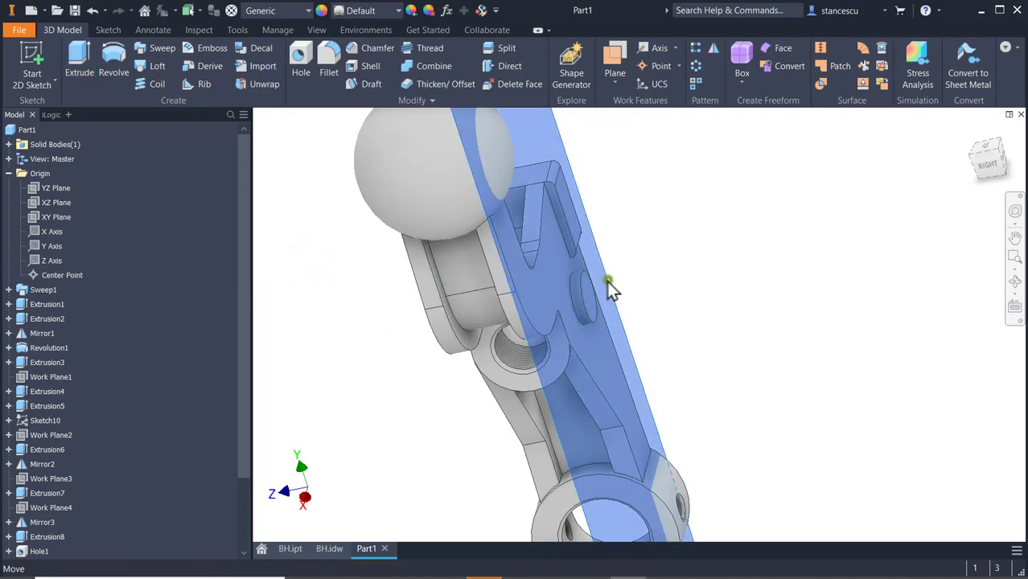
pyautogui.rightClick(608, 281)
pyautogui.click(637, 295)
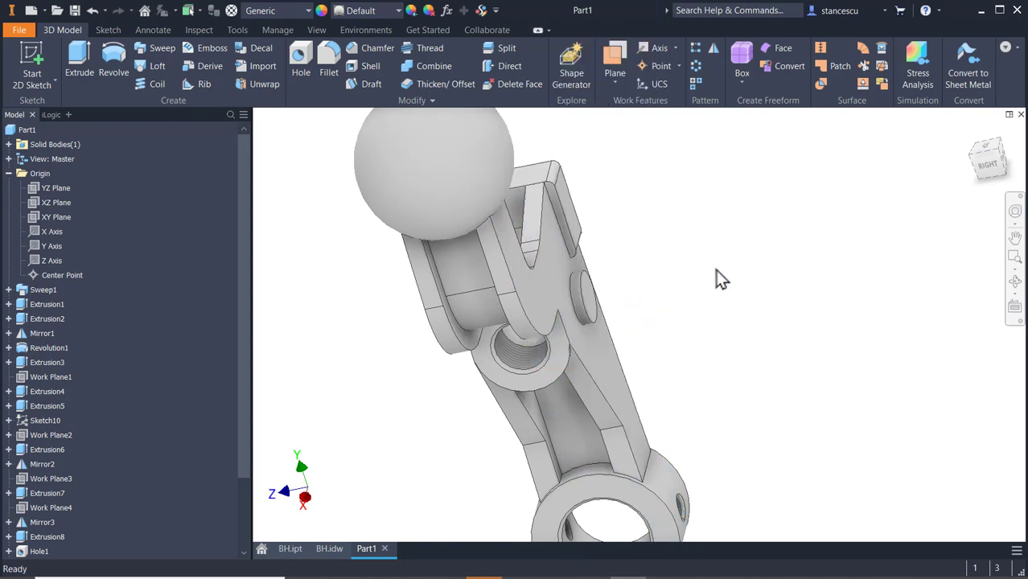
# Examine the dimensions of the M6 hole and its counterbore in the BH.idw drawing and return to Part1.
pyautogui.scroll(3, 599, 302)
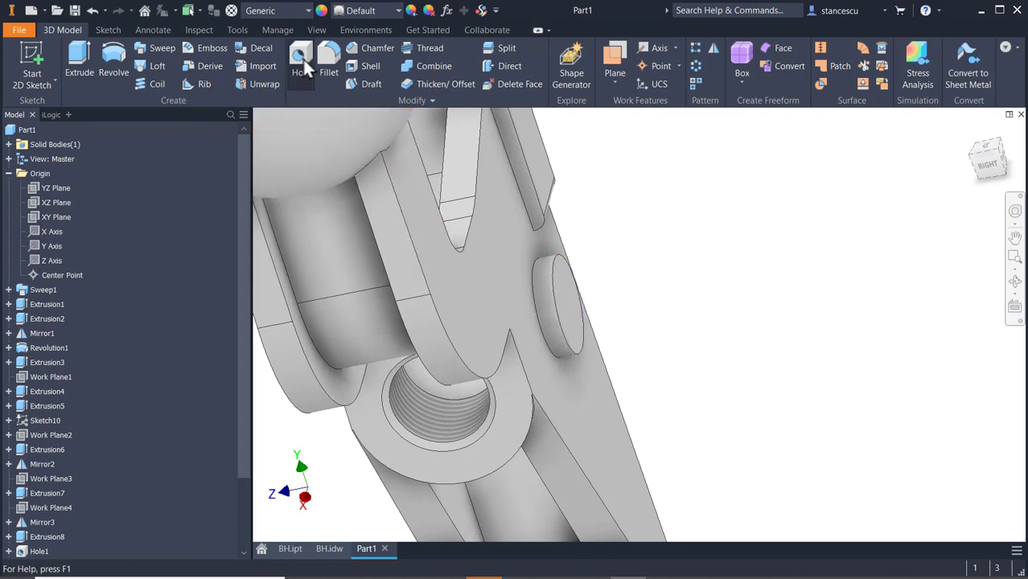
pyautogui.click(328, 549)
pyautogui.scroll(2, 640, 362)
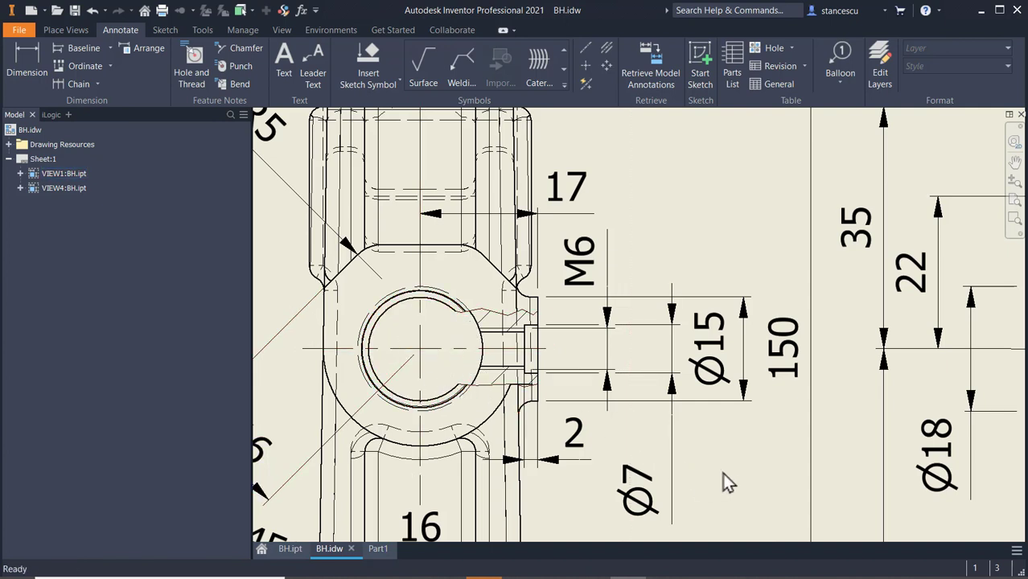
pyautogui.moveTo(729, 453); pyautogui.dragTo(734, 367, button='middle')
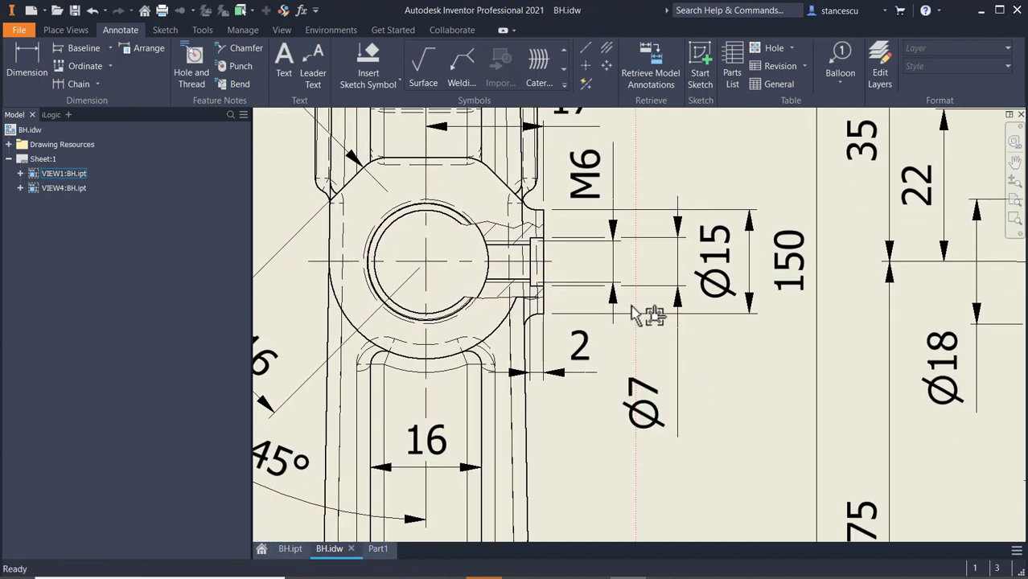
pyautogui.moveTo(649, 317); pyautogui.dragTo(639, 352, button='middle')
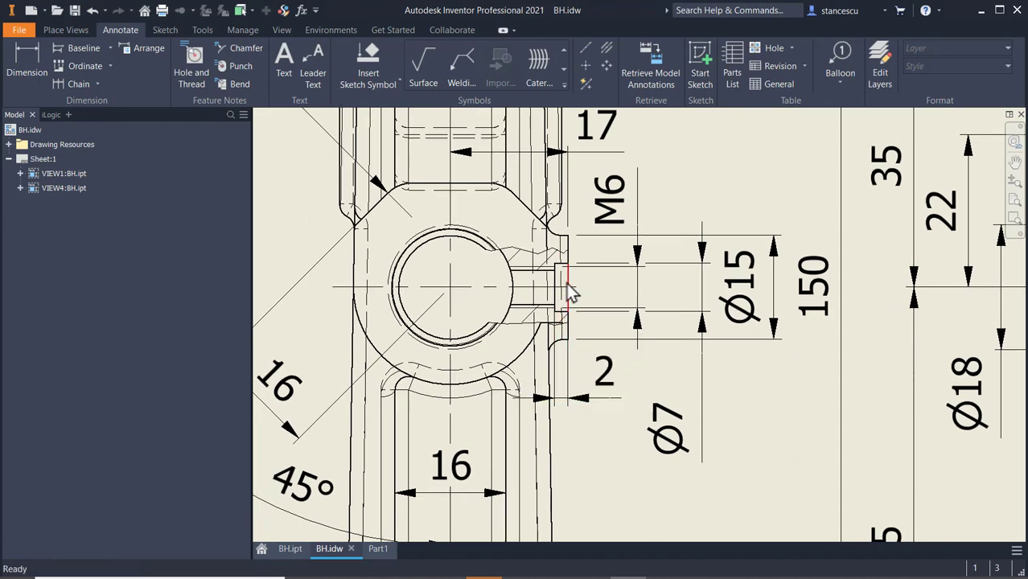
pyautogui.click(379, 550)
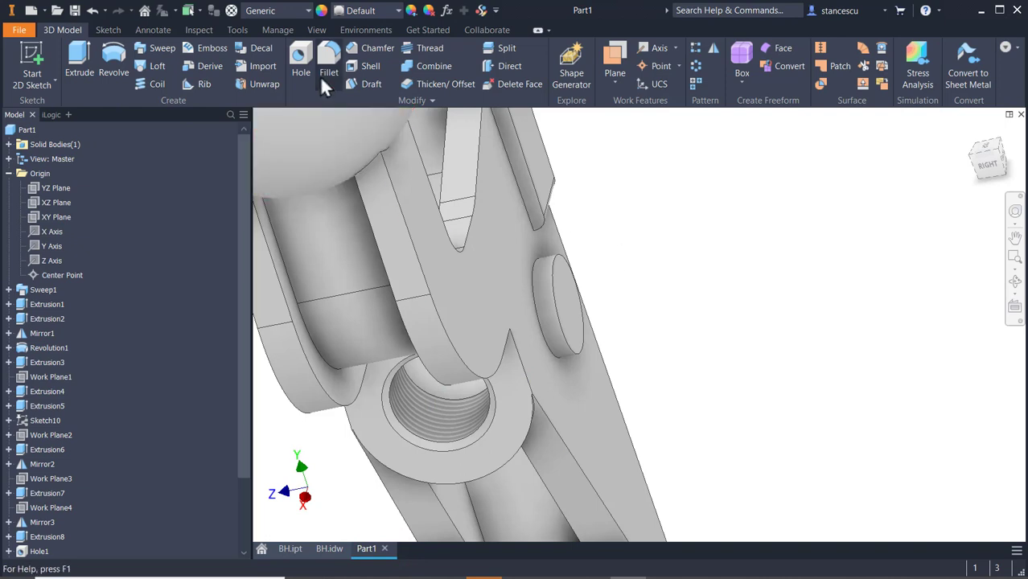
# Place a hole on the outer face of the side boss, concentric with the boss's circular edge.
pyautogui.click(301, 58)
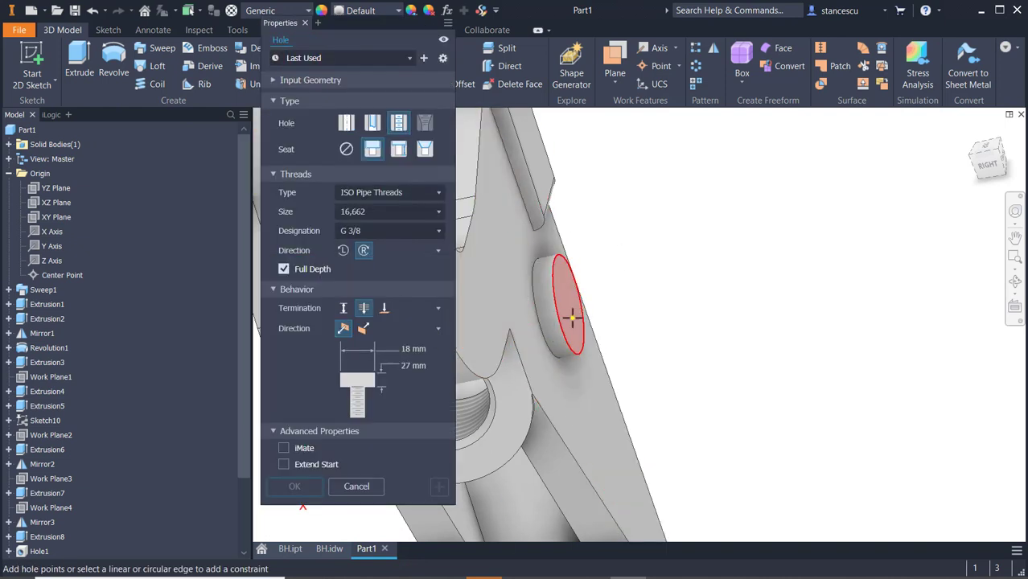
pyautogui.click(578, 314)
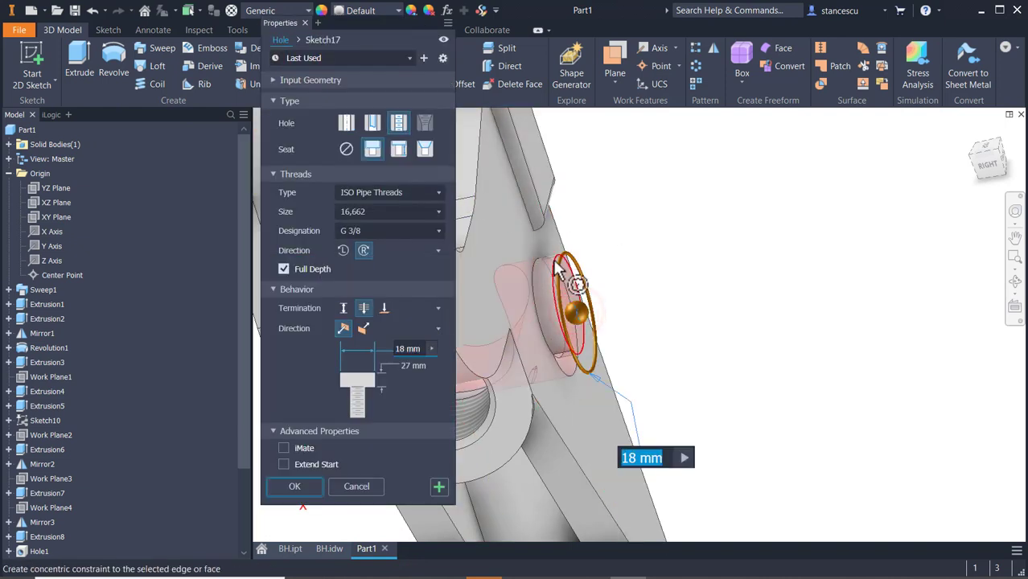
pyautogui.click(552, 260)
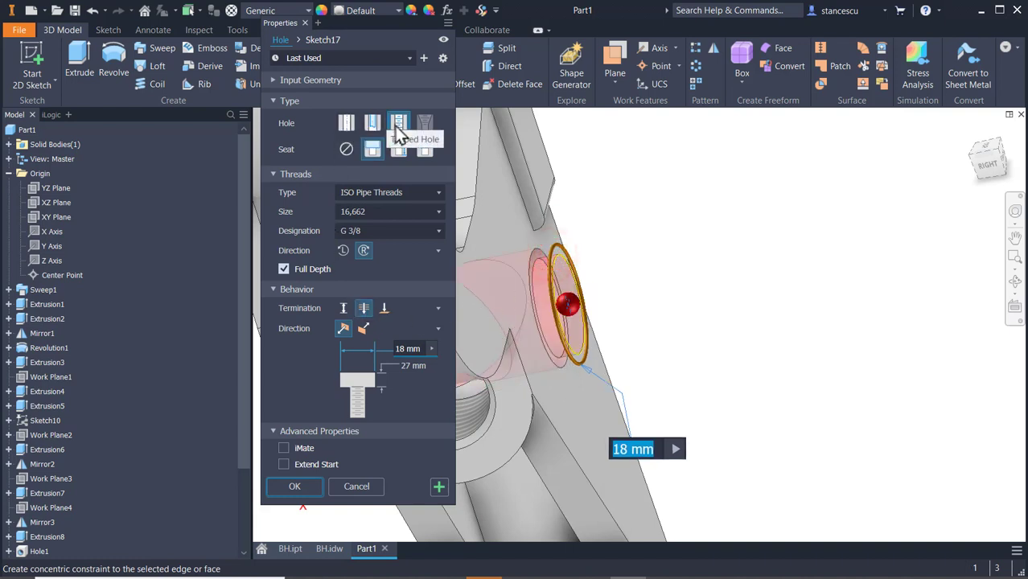
# Set the hole's thread to ISO Metric profile, size 6 (M6x1).
pyautogui.click(382, 194)
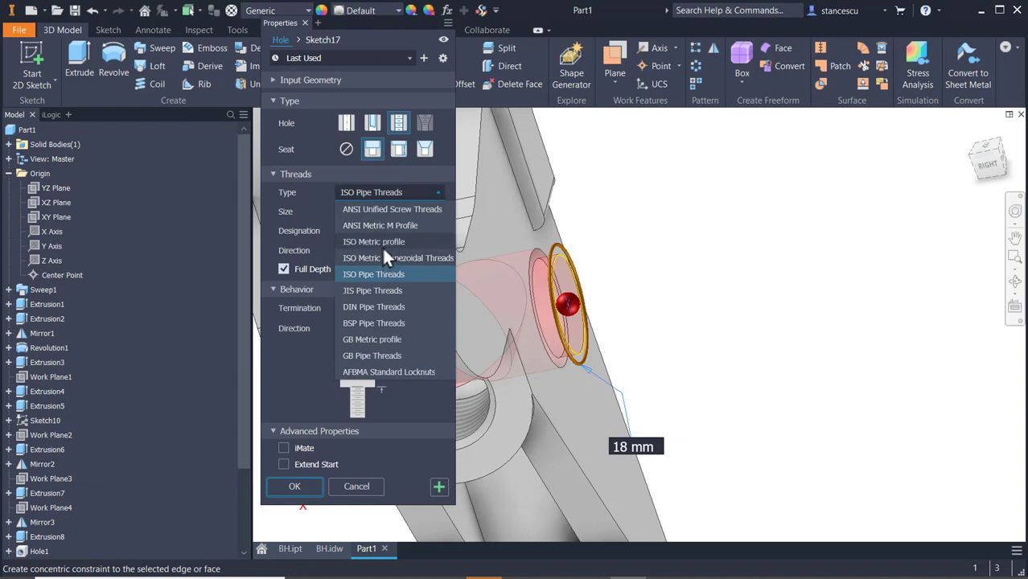
pyautogui.click(381, 244)
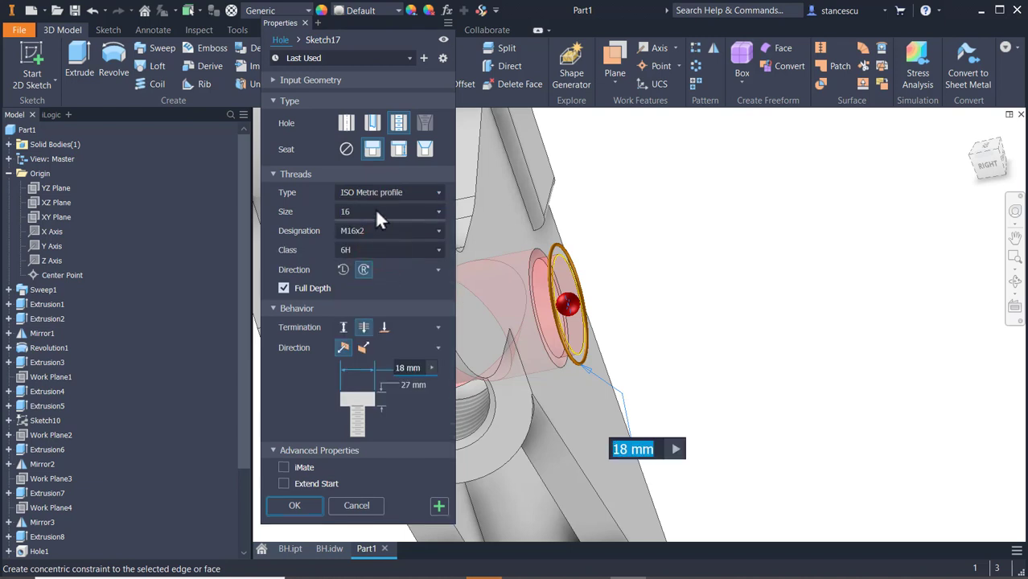
pyautogui.click(374, 211)
pyautogui.scroll(3, 373, 302)
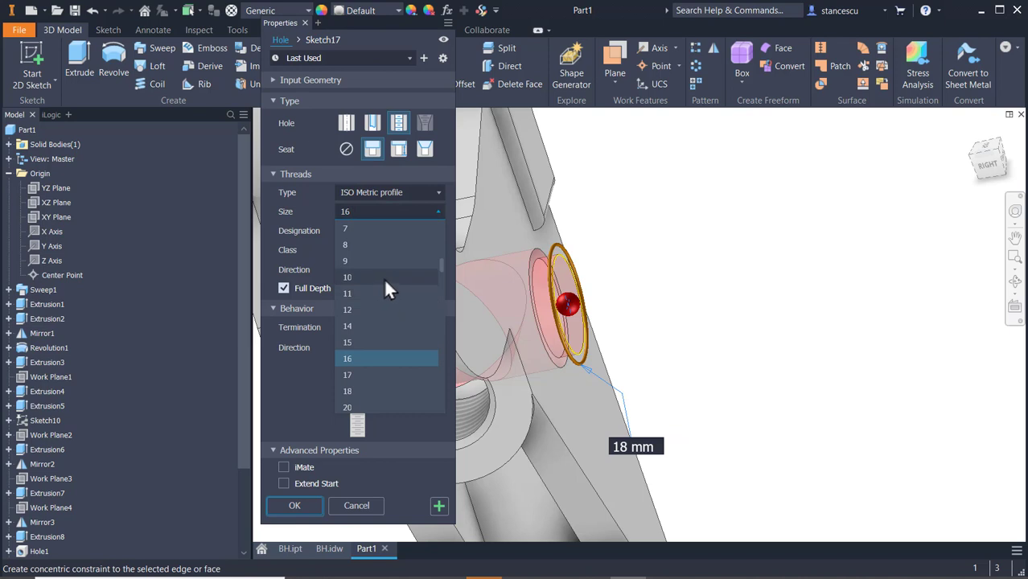
pyautogui.click(353, 230)
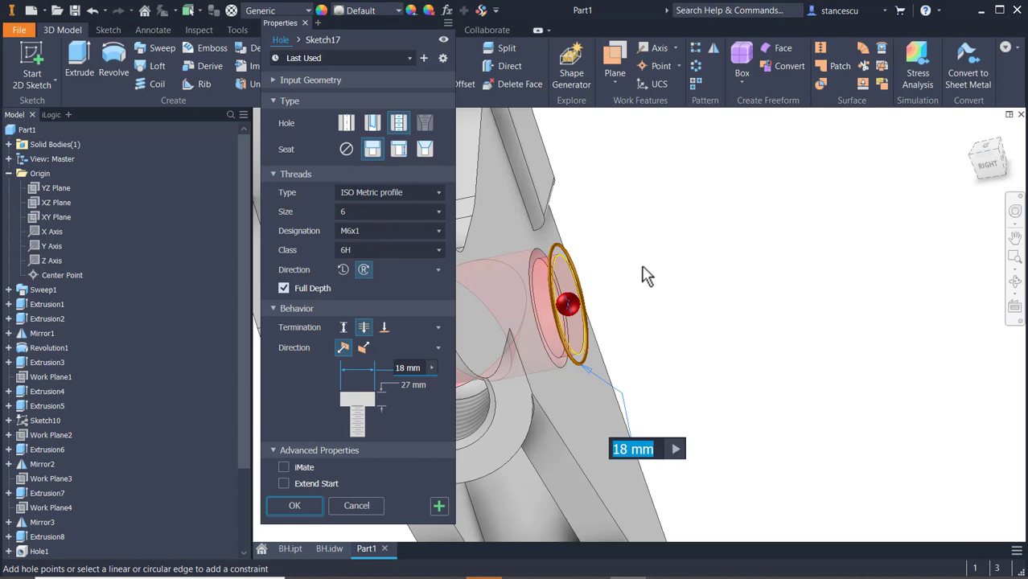
# Set the hole's counterbore diameter to 7 mm and its depth to 2 mm.
pyautogui.write('7')
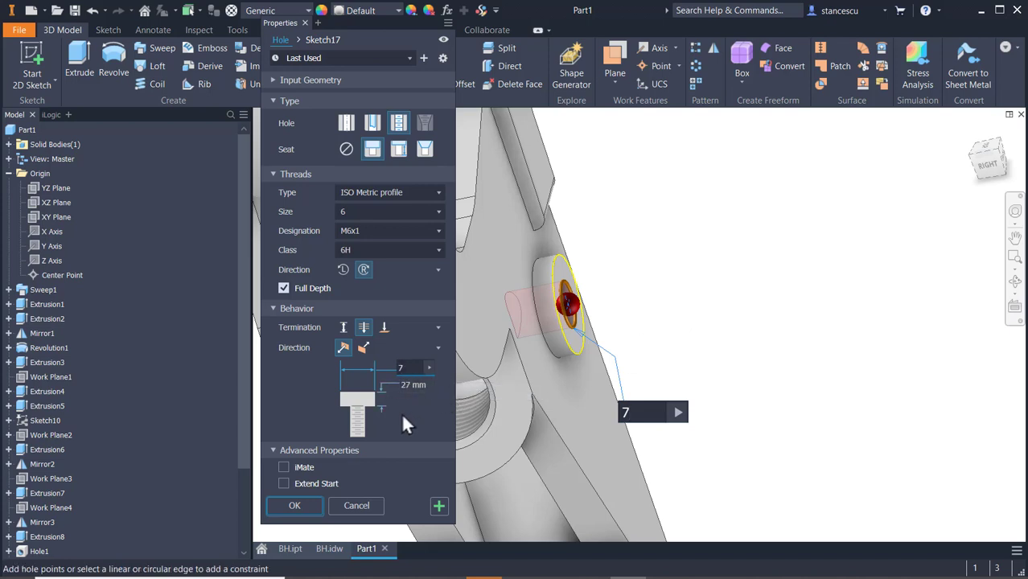
pyautogui.press('Tab')
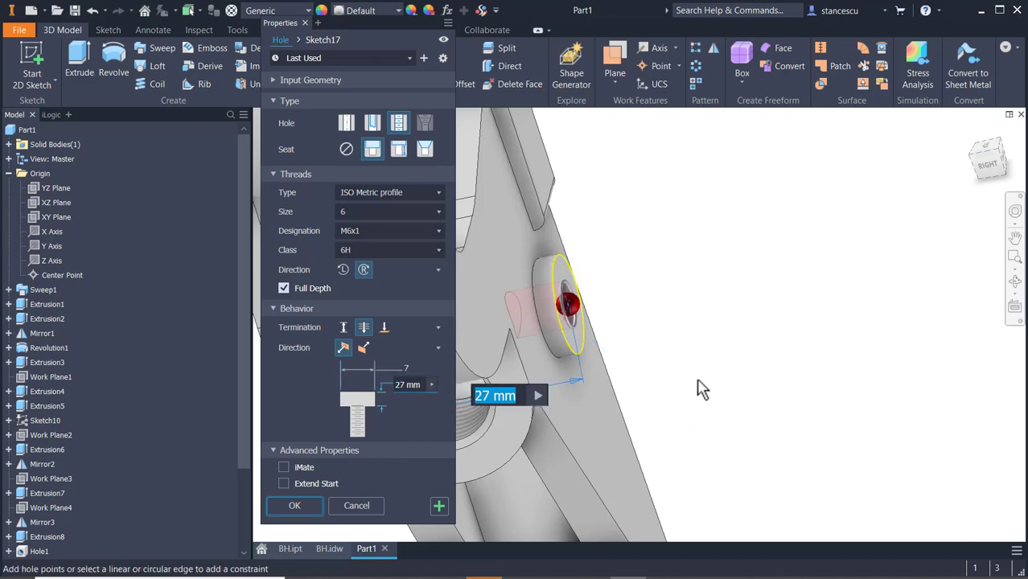
pyautogui.write('2')
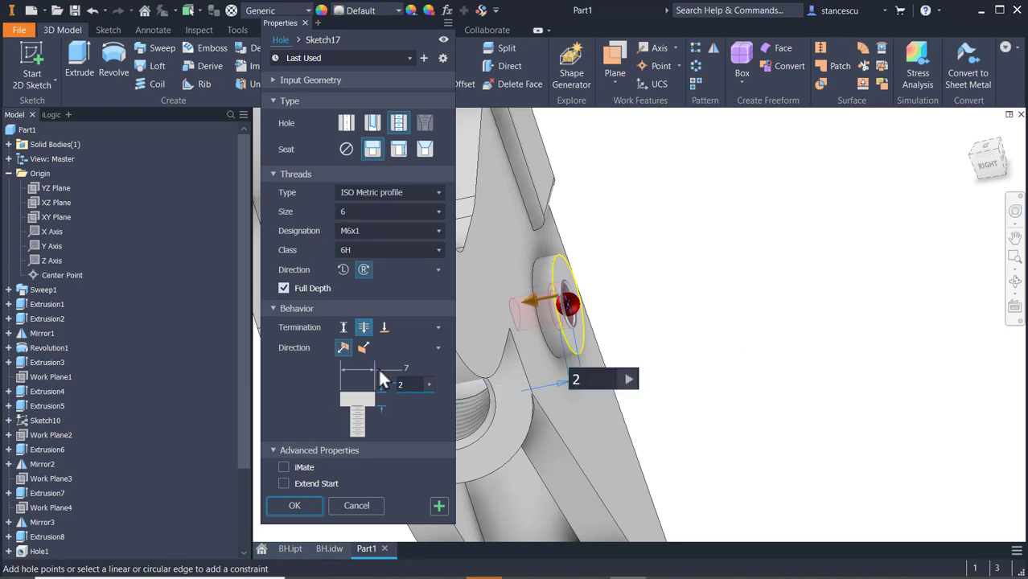
# Terminate the M6 hole at the inner cylindrical face of the large threaded bore and create it.
pyautogui.click(384, 327)
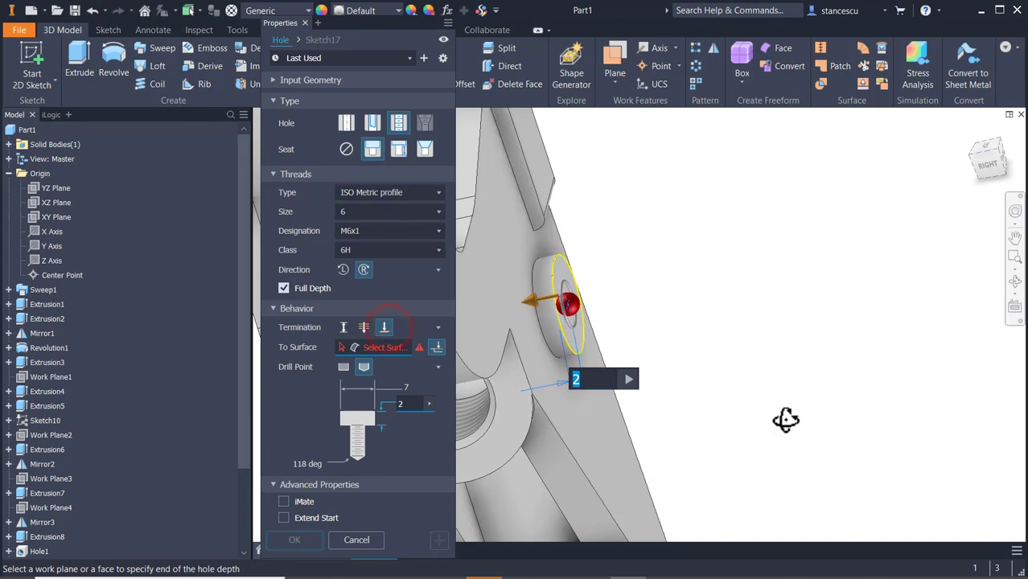
pyautogui.keyDown('shift'); pyautogui.moveTo(785, 418); pyautogui.dragTo(814, 333, button='middle'); pyautogui.keyUp('shift')
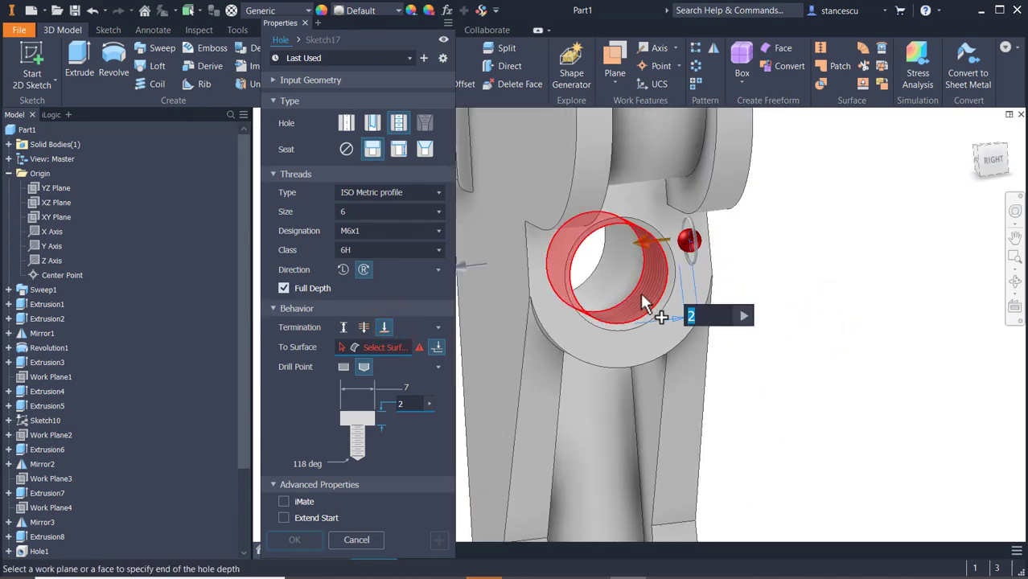
pyautogui.click(631, 271)
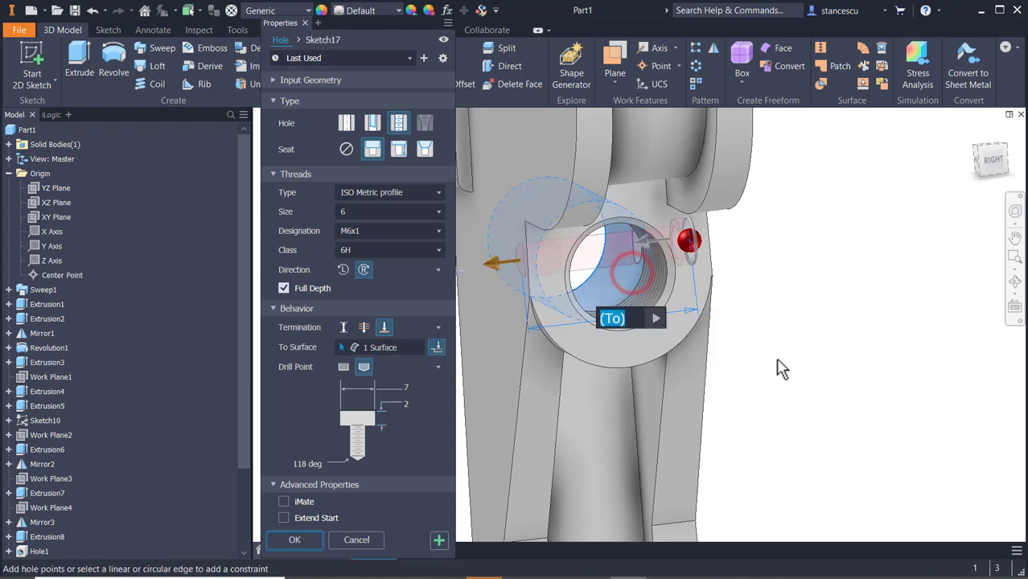
pyautogui.click(294, 539)
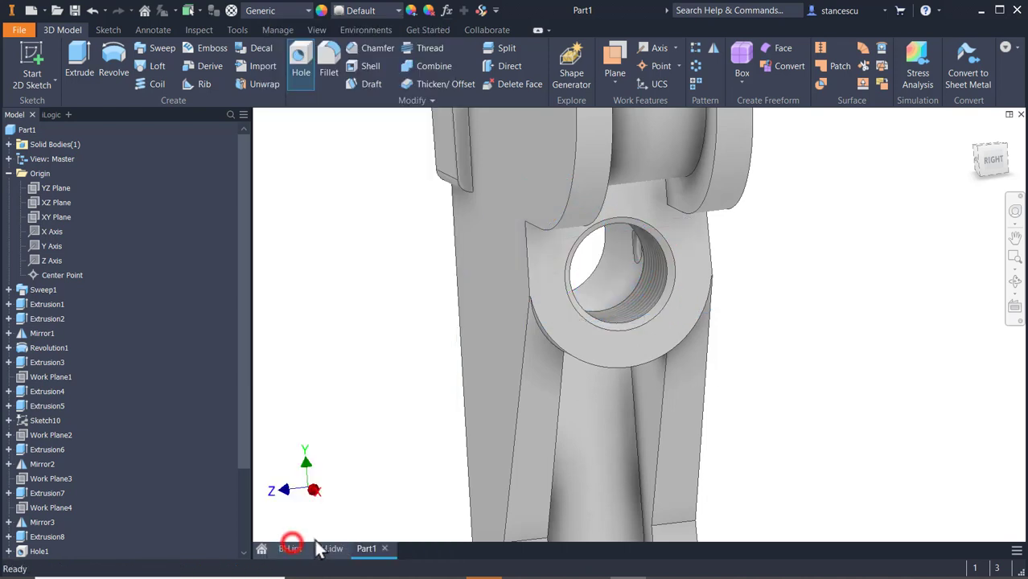
# Examine the counterbored M6 hole in the side boss and return to the home view of the part.
pyautogui.keyDown('shift'); pyautogui.moveTo(848, 400); pyautogui.dragTo(750, 397, button='middle'); pyautogui.keyUp('shift')
pyautogui.scroll(3, 875, 261)
pyautogui.scroll(2, 872, 256)
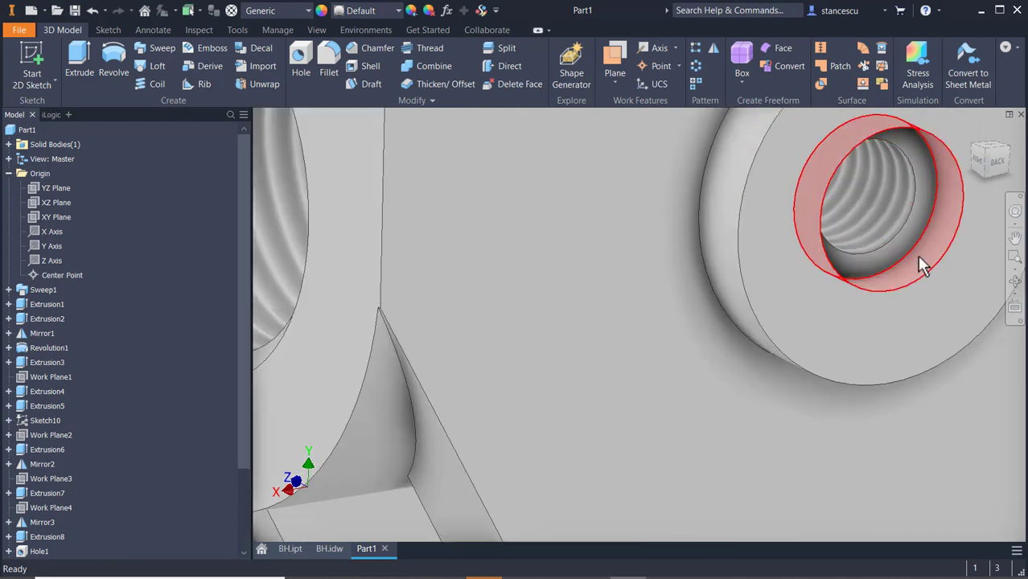
pyautogui.scroll(-3, 912, 274)
pyautogui.scroll(-2, 874, 312)
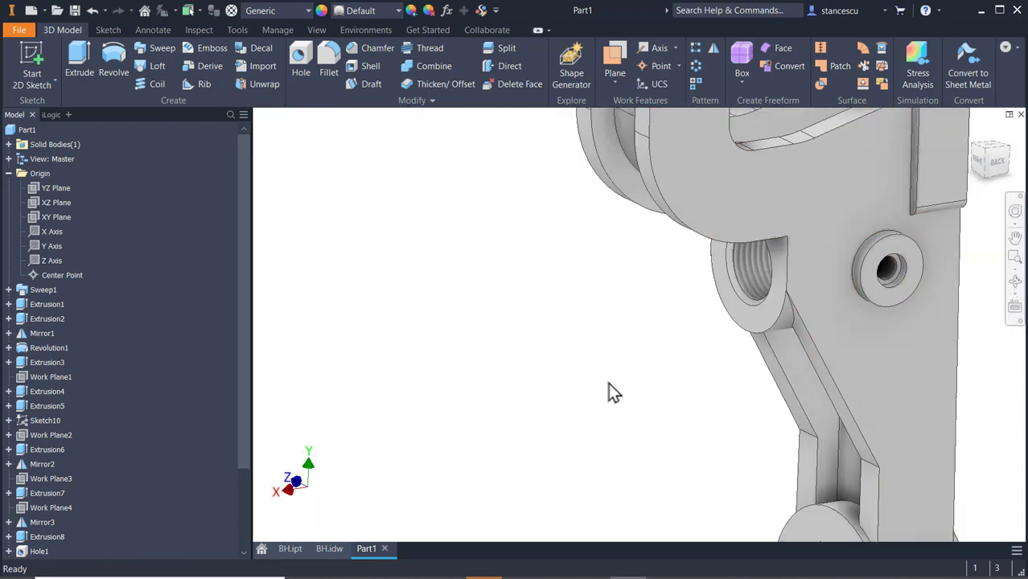
pyautogui.press('F6')
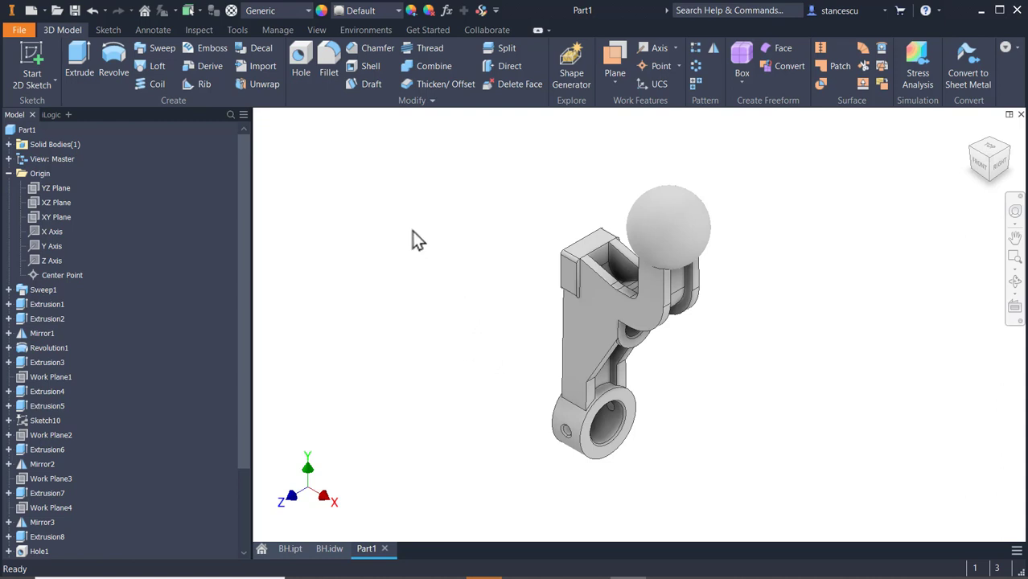
# Start a 2 mm fillet on the two corner edges where the front pocket's side walls meet the threaded boss.
pyautogui.scroll(4, 452, 256)
pyautogui.moveTo(466, 257); pyautogui.dragTo(351, 109, button='middle')
pyautogui.keyDown('shift'); pyautogui.moveTo(762, 347); pyautogui.dragTo(688, 291, button='middle'); pyautogui.keyUp('shift')
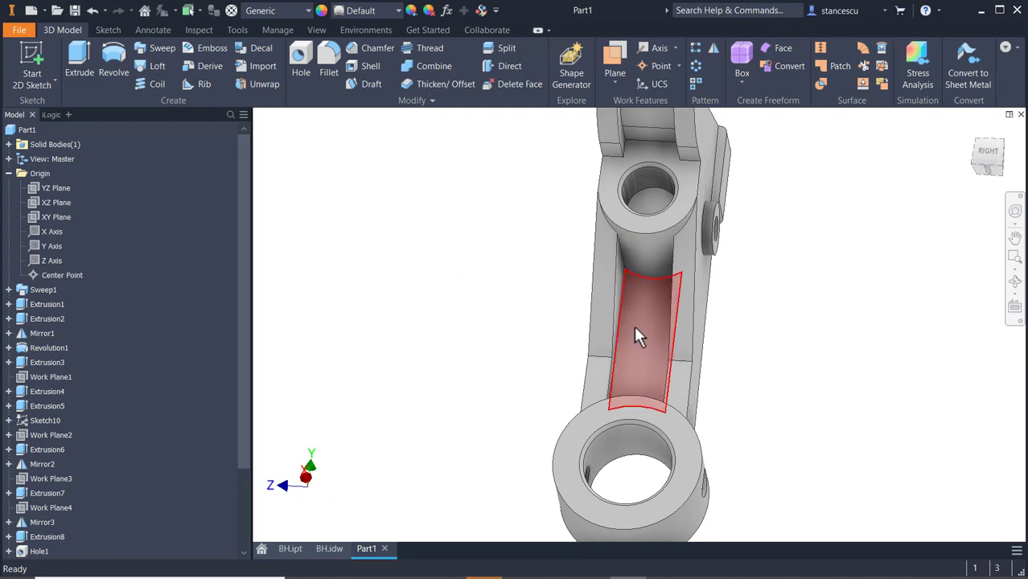
pyautogui.scroll(2, 634, 324)
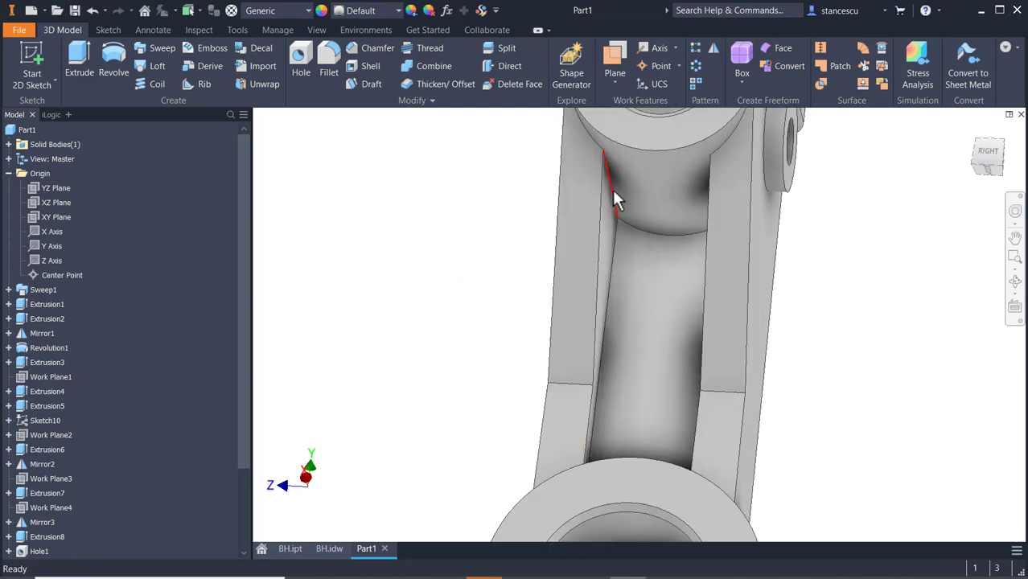
pyautogui.click(611, 188)
pyautogui.click(627, 182)
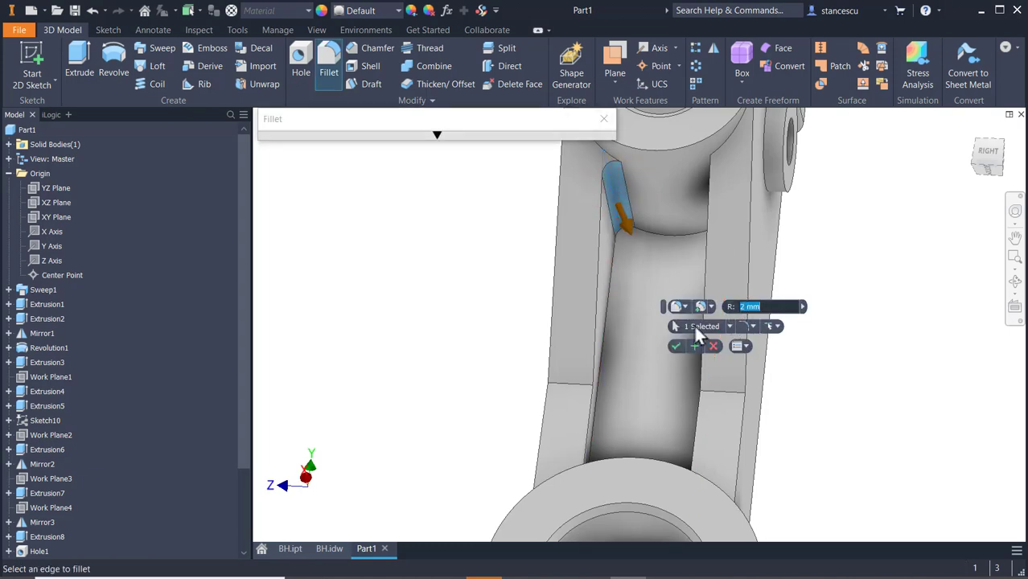
pyautogui.keyDown('shift'); pyautogui.moveTo(634, 315); pyautogui.dragTo(667, 312, button='middle'); pyautogui.keyUp('shift')
pyautogui.click(668, 311)
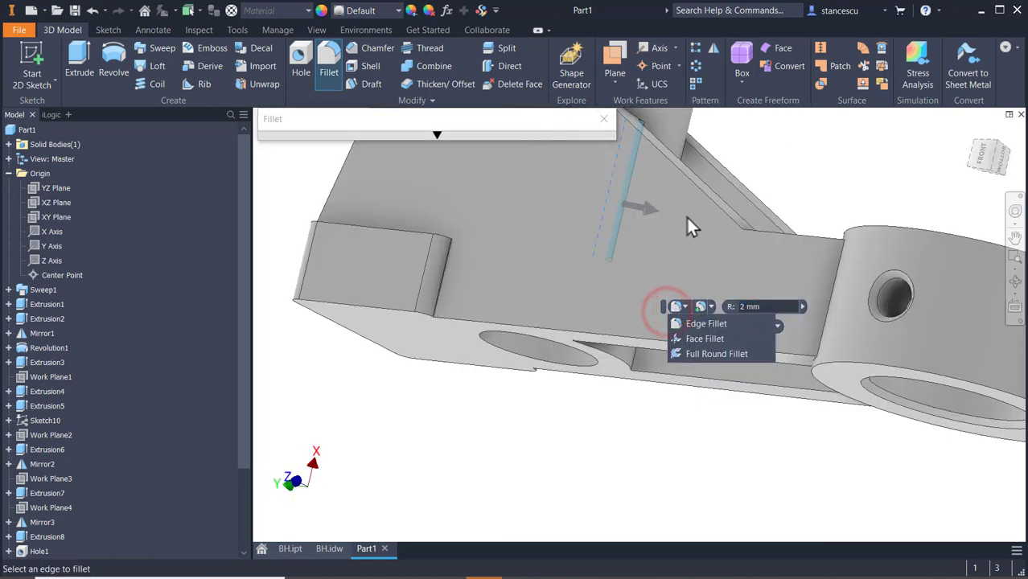
pyautogui.keyDown('shift'); pyautogui.moveTo(687, 217); pyautogui.dragTo(672, 282, button='middle'); pyautogui.keyUp('shift')
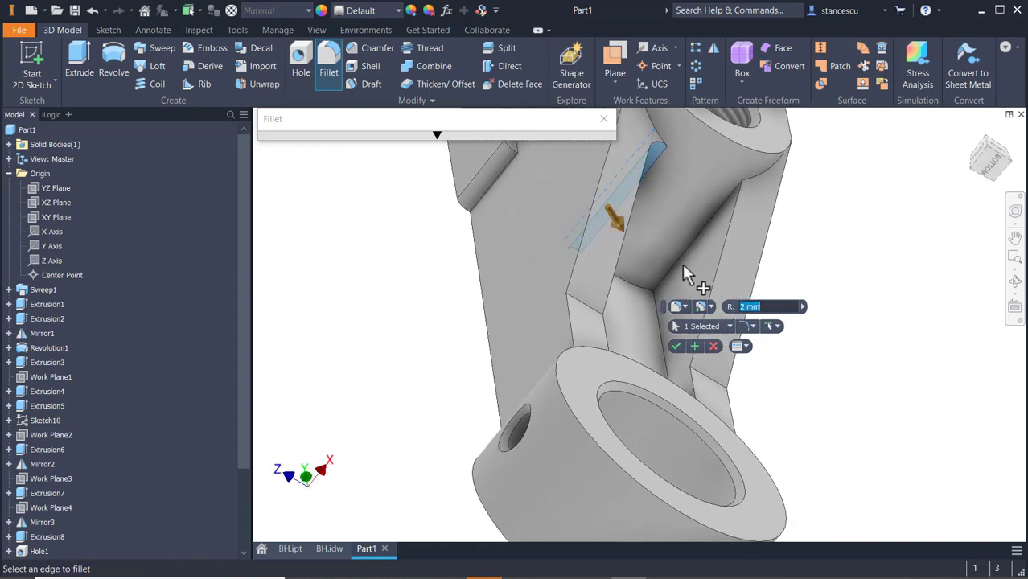
pyautogui.click(683, 246)
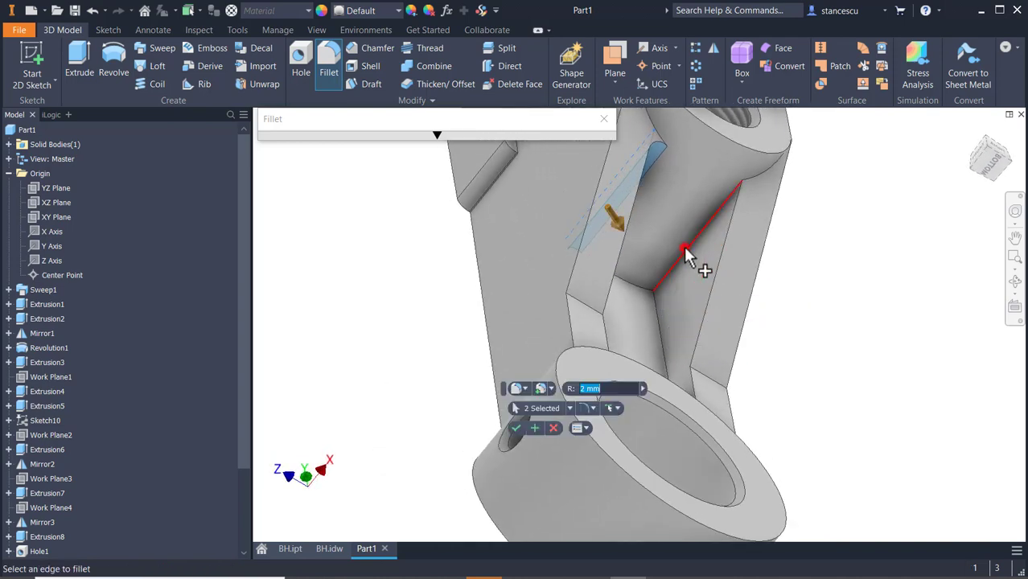
# Add the two front pocket corner edges at the lower ring to the 2 mm fillet.
pyautogui.keyDown('shift'); pyautogui.moveTo(652, 329); pyautogui.dragTo(581, 406, button='middle'); pyautogui.keyUp('shift')
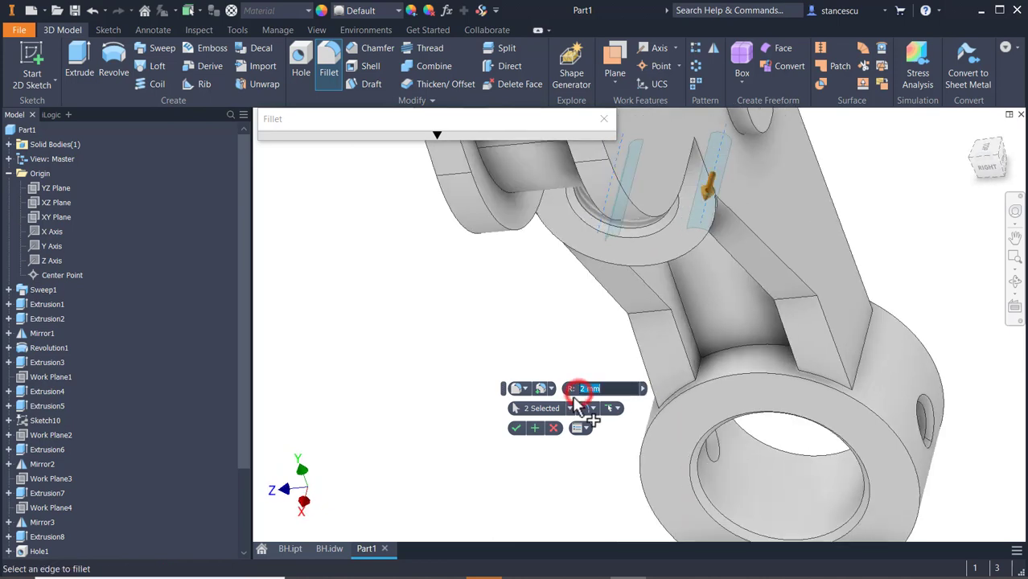
pyautogui.click(702, 372)
pyautogui.keyDown('shift'); pyautogui.moveTo(704, 361); pyautogui.dragTo(724, 394, button='middle'); pyautogui.keyUp('shift')
pyautogui.click(662, 405)
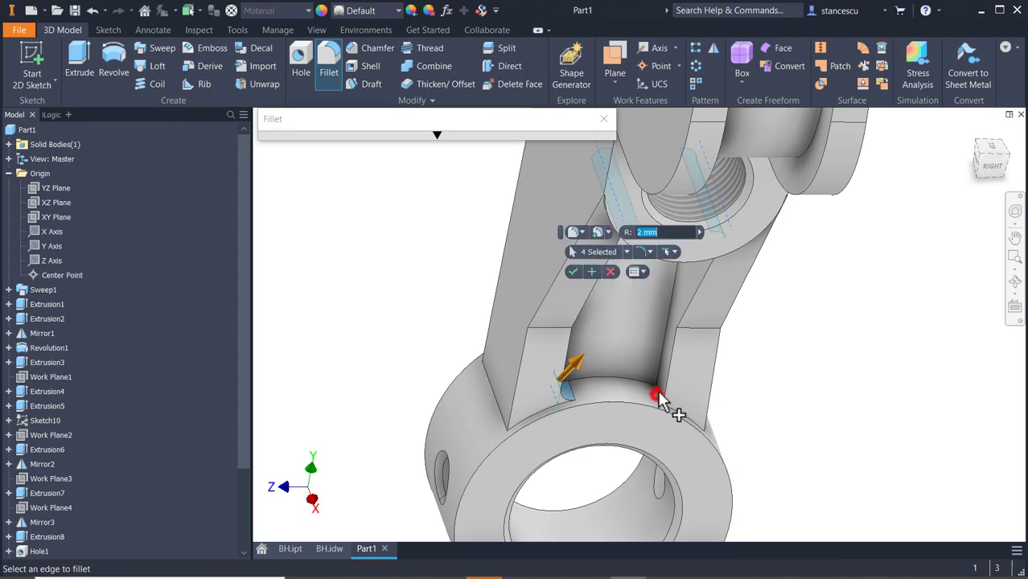
# Add the inner edge chains along both side walls of the upper recess behind the ball to the 2 mm fillet.
pyautogui.moveTo(834, 309); pyautogui.dragTo(762, 568, button='middle')
pyautogui.moveTo(765, 360); pyautogui.dragTo(858, 477, button='middle')
pyautogui.keyDown('shift'); pyautogui.moveTo(608, 413); pyautogui.dragTo(615, 434, button='middle'); pyautogui.keyUp('shift')
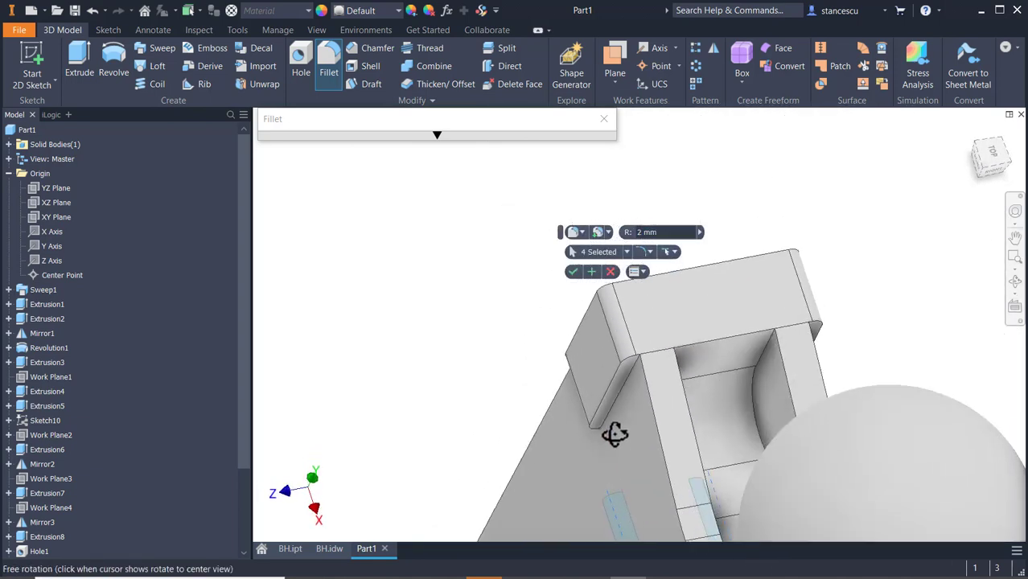
pyautogui.click(778, 364)
pyautogui.keyDown('shift'); pyautogui.moveTo(701, 404); pyautogui.dragTo(649, 408, button='middle'); pyautogui.keyUp('shift')
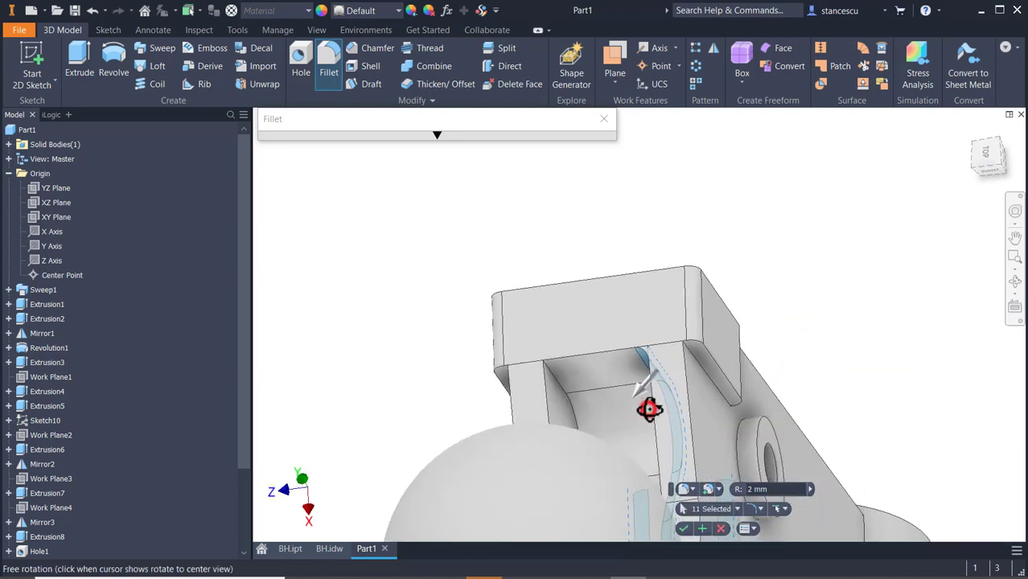
pyautogui.click(563, 391)
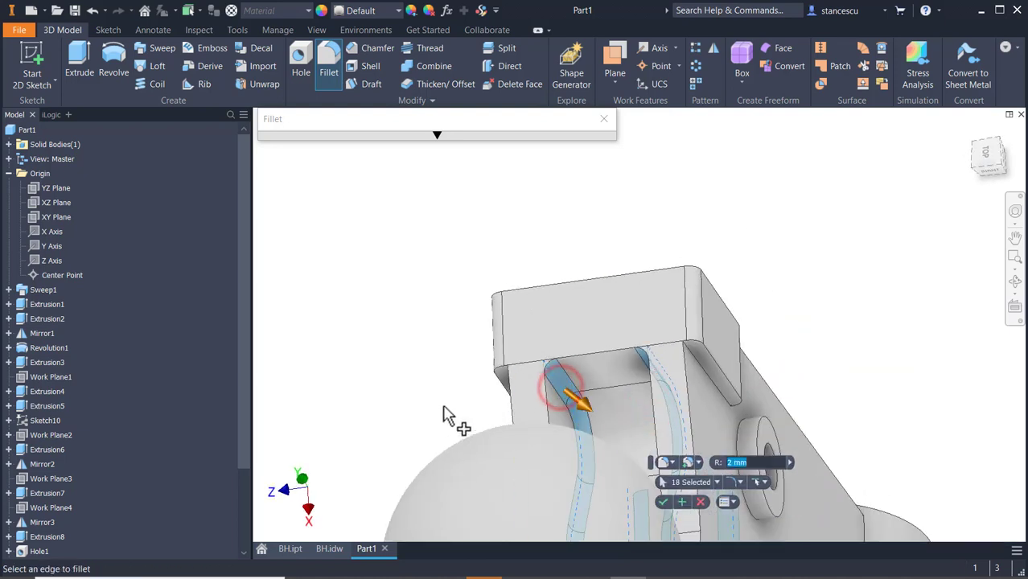
# Add the two rear pocket corner edges beside the lower ring to the 2 mm fillet.
pyautogui.keyDown('shift'); pyautogui.moveTo(451, 419); pyautogui.dragTo(471, 456, button='middle'); pyautogui.keyUp('shift')
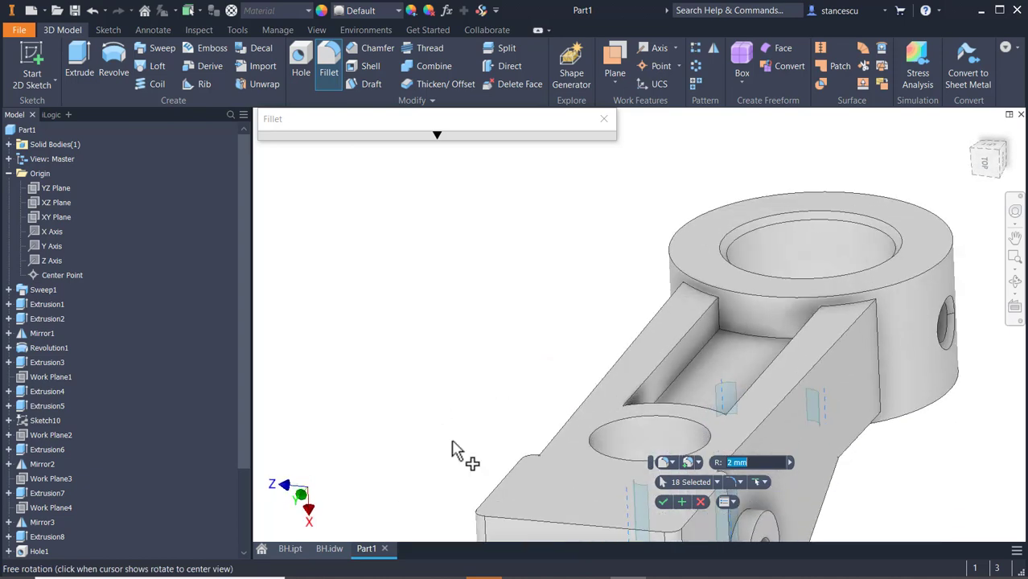
pyautogui.click(719, 313)
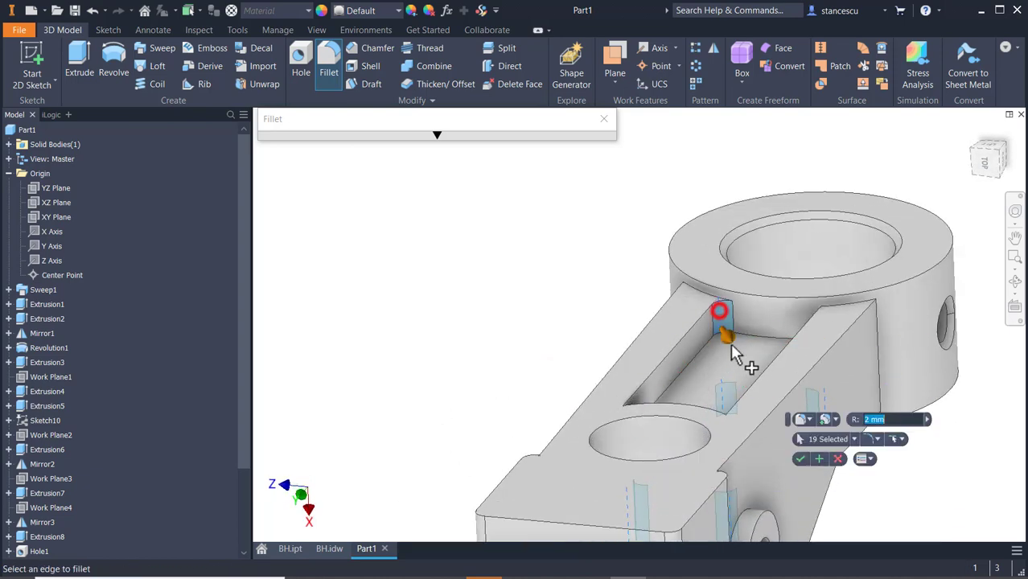
pyautogui.keyDown('shift'); pyautogui.moveTo(721, 395); pyautogui.dragTo(757, 395, button='middle'); pyautogui.keyUp('shift')
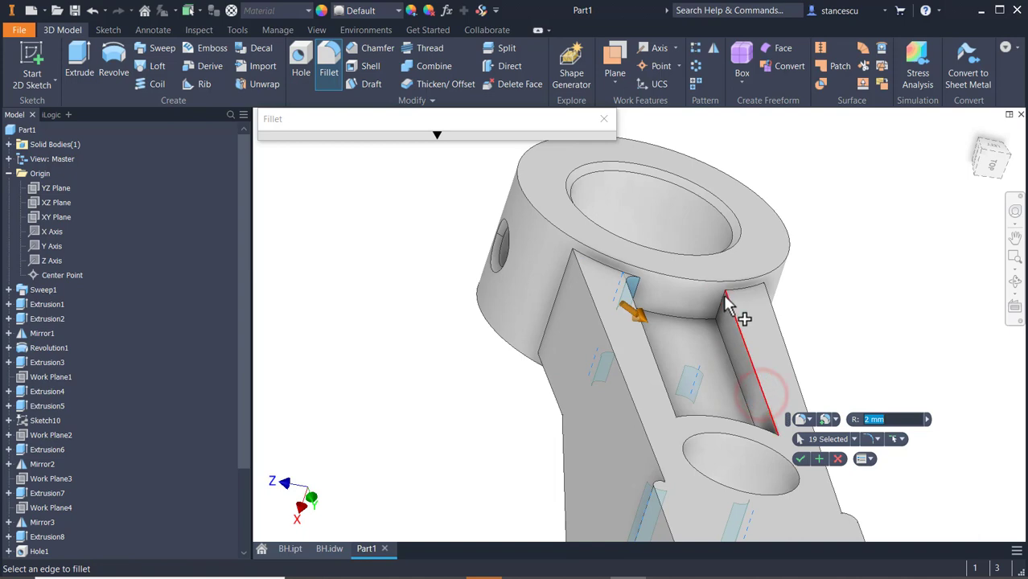
pyautogui.click(717, 320)
# Add the two rear pocket corner edges nearest the bore and apply the 2 mm fillet, keeping the Fillet command running.
pyautogui.keyDown('shift'); pyautogui.moveTo(709, 378); pyautogui.dragTo(741, 185, button='middle'); pyautogui.keyUp('shift')
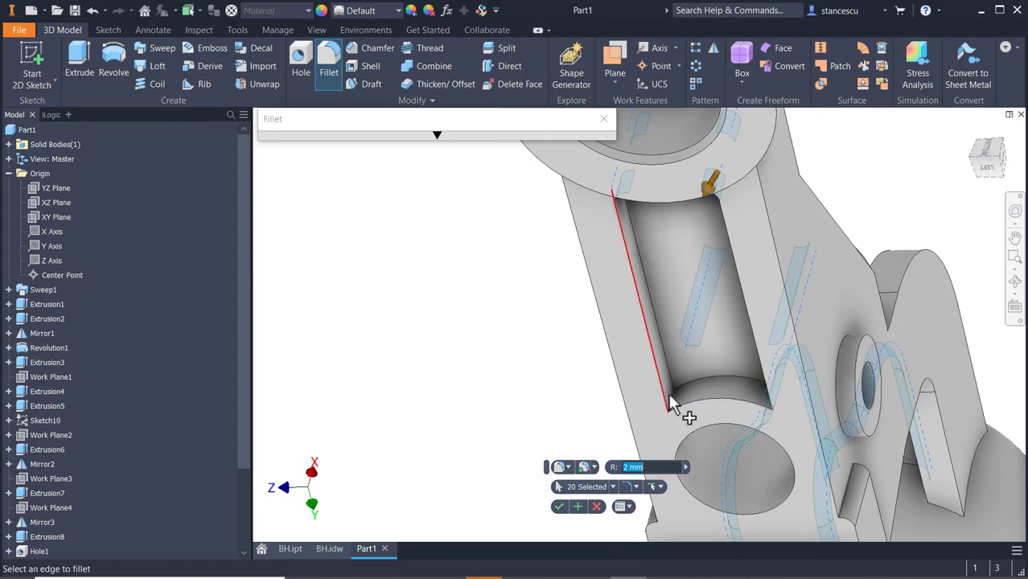
pyautogui.click(693, 416)
pyautogui.keyDown('shift'); pyautogui.moveTo(711, 408); pyautogui.dragTo(757, 388, button='middle'); pyautogui.keyUp('shift')
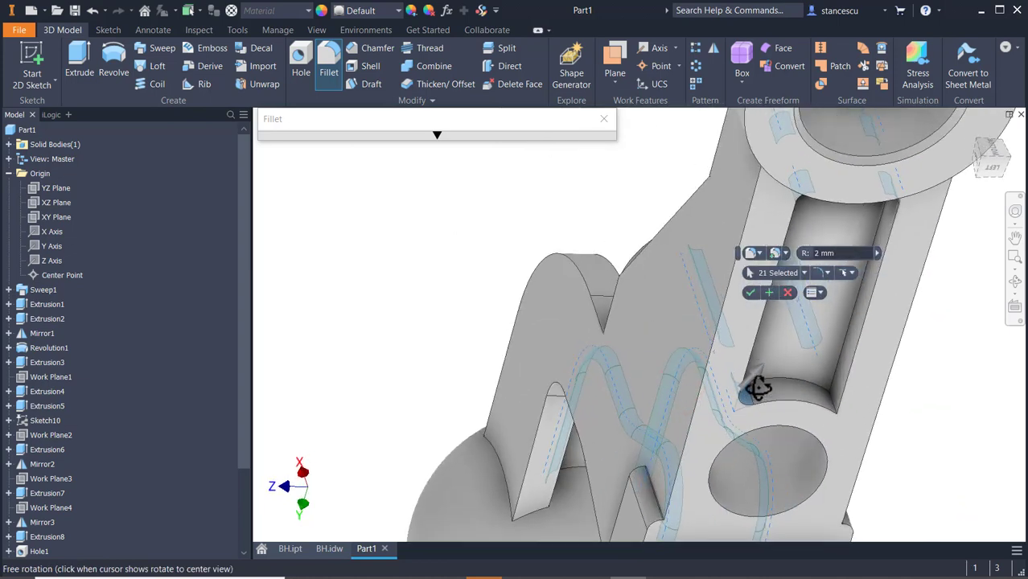
pyautogui.click(831, 403)
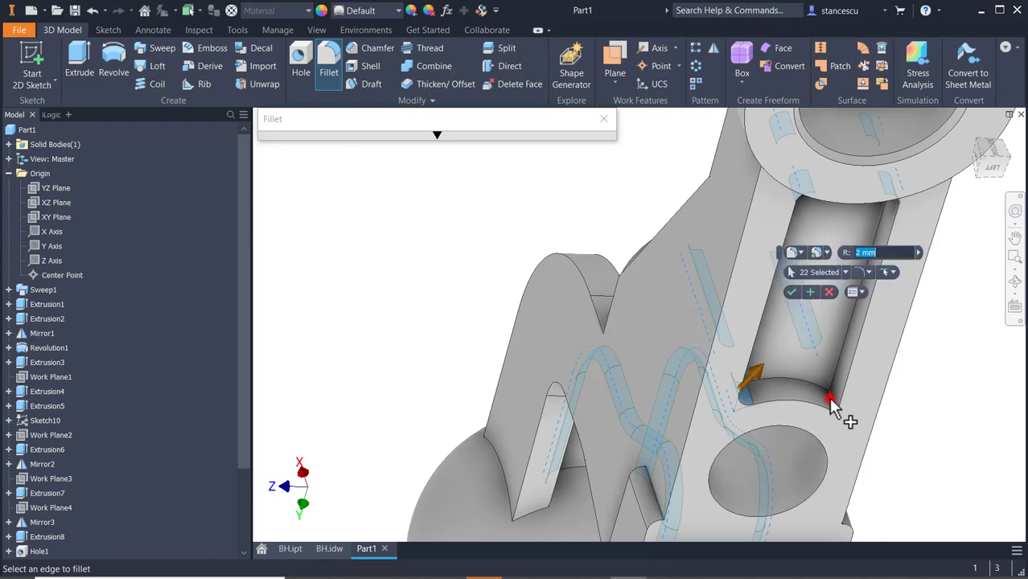
pyautogui.click(810, 292)
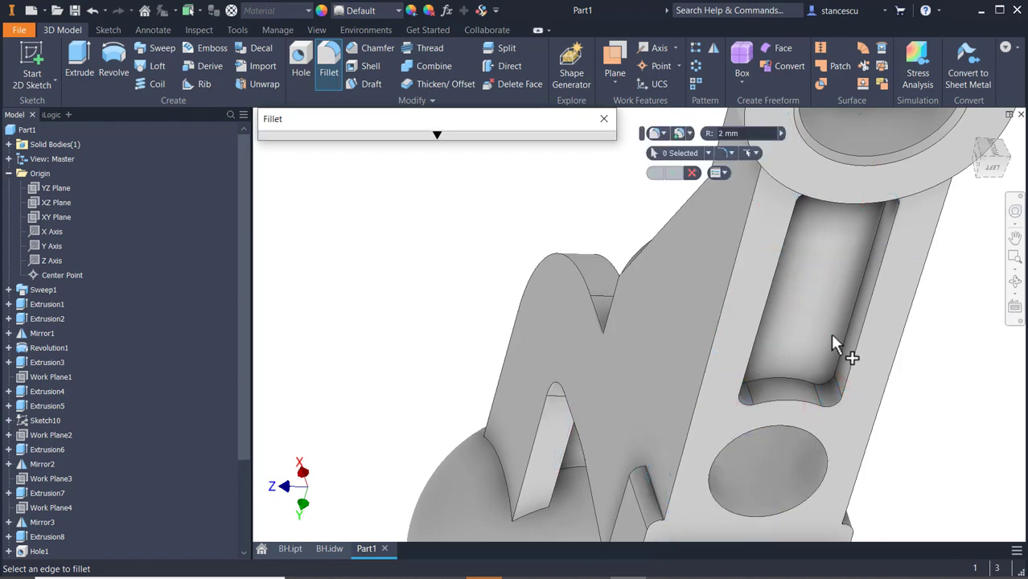
# Round the floor edge loops of the two opposite pockets in the lower arm with a 2 mm fillet, keeping Fillet running.
pyautogui.click(839, 362)
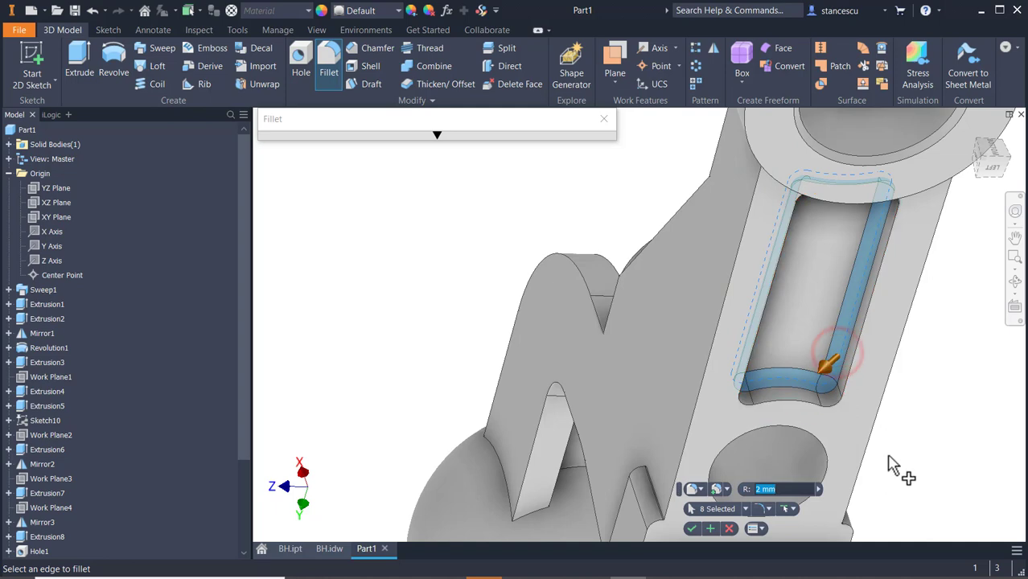
pyautogui.moveTo(895, 467); pyautogui.dragTo(915, 199, button='middle')
pyautogui.keyDown('shift'); pyautogui.moveTo(913, 356); pyautogui.dragTo(723, 371, button='middle'); pyautogui.keyUp('shift')
pyautogui.moveTo(784, 271); pyautogui.dragTo(758, 525, button='middle')
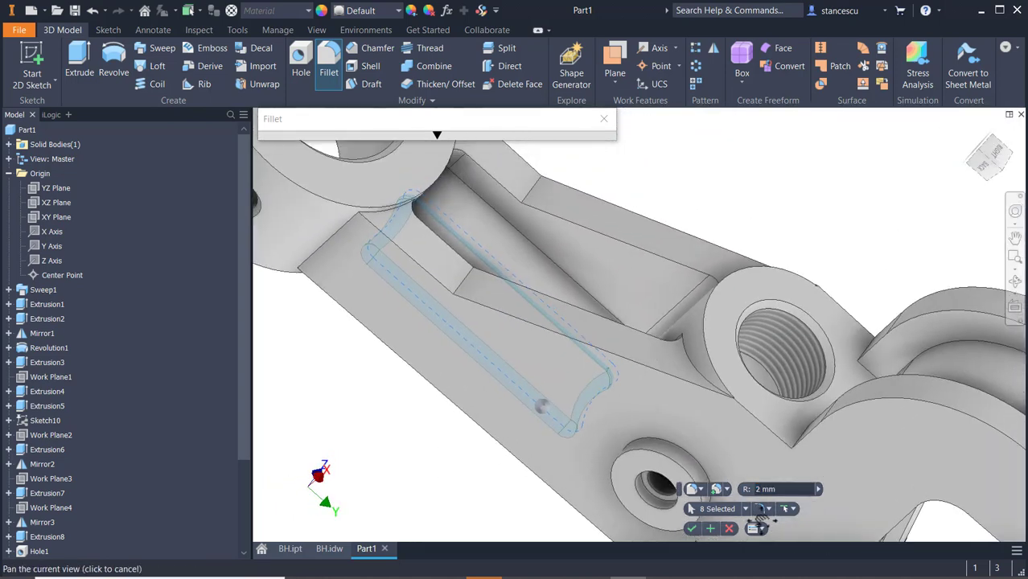
pyautogui.click(559, 268)
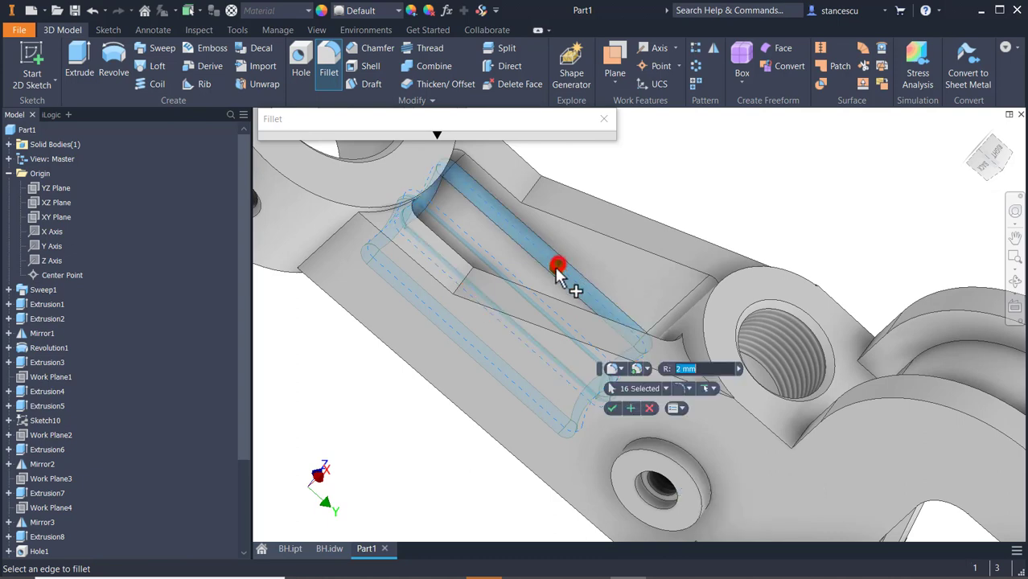
pyautogui.moveTo(734, 470); pyautogui.dragTo(477, 415, button='middle')
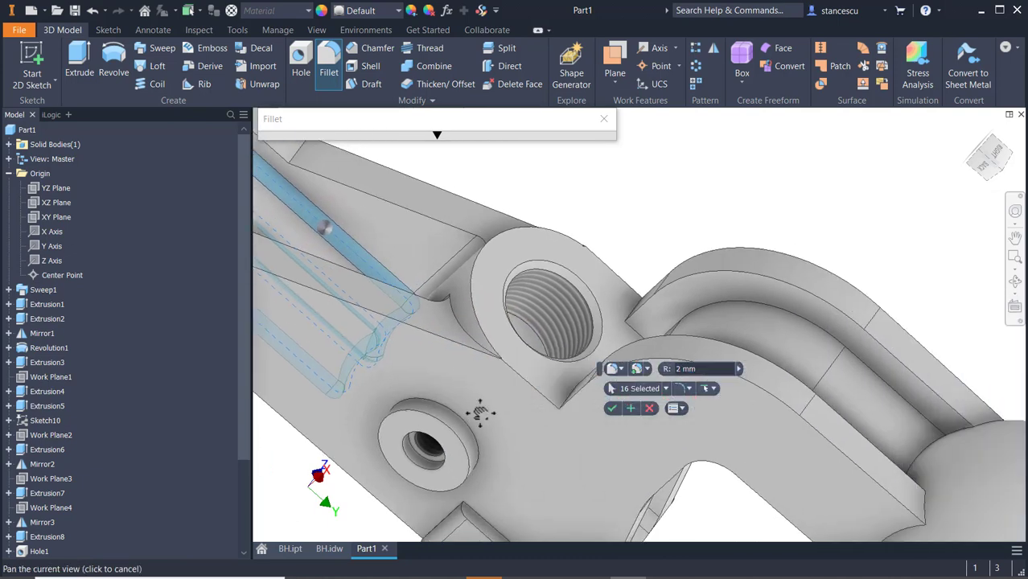
pyautogui.click(712, 388)
pyautogui.click(715, 420)
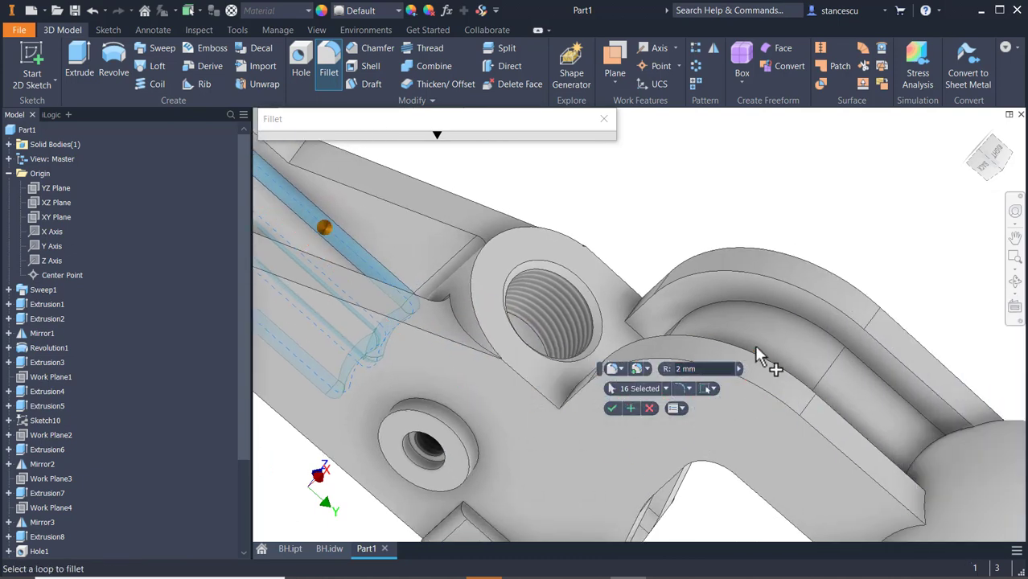
pyautogui.keyDown('shift'); pyautogui.moveTo(756, 356); pyautogui.dragTo(752, 376, button='middle'); pyautogui.keyUp('shift')
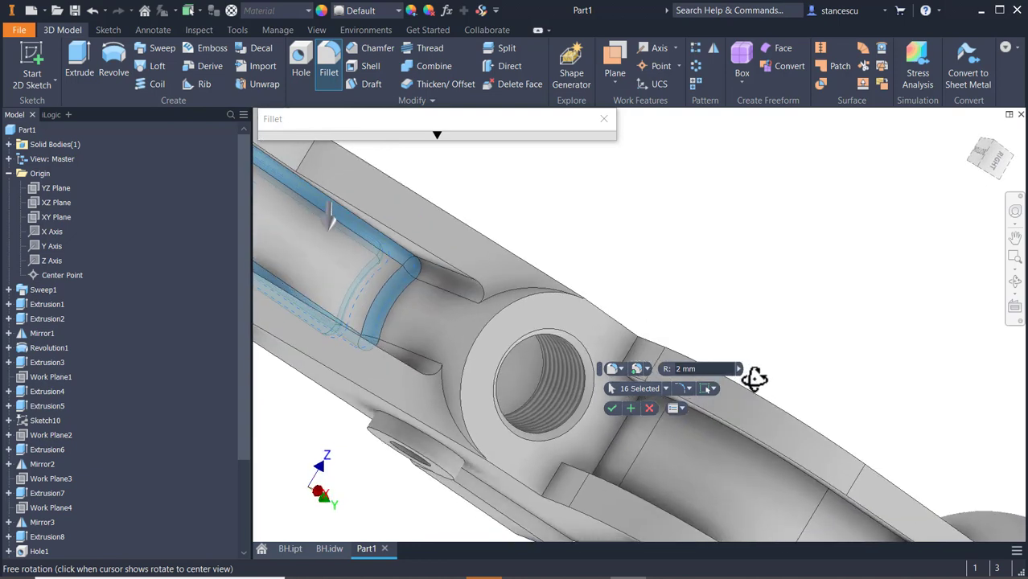
pyautogui.click(628, 408)
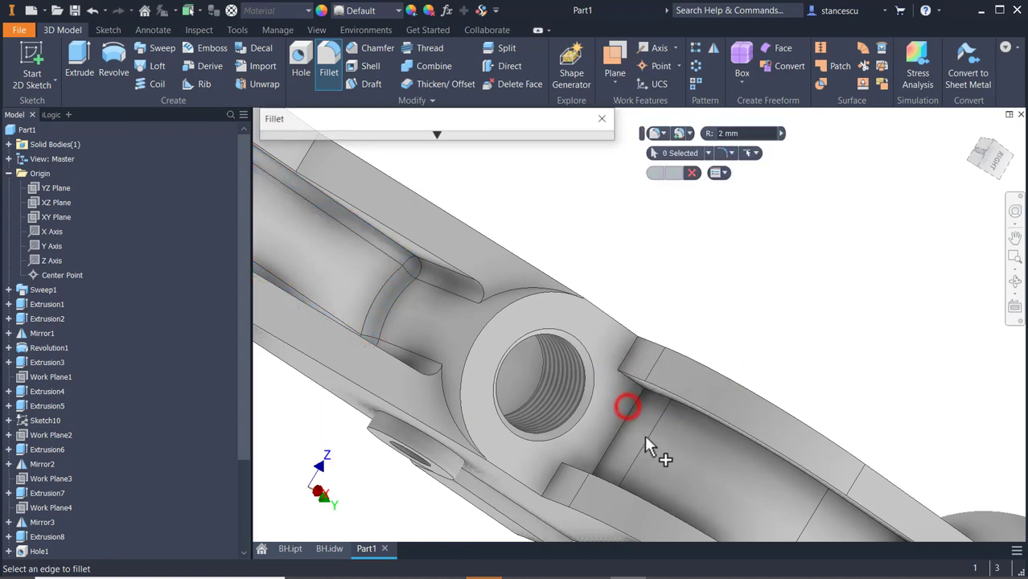
# Fillet the four corner edges of the curved recess between the threaded boss and the ball at 2 mm, keeping Fillet running.
pyautogui.keyDown('shift'); pyautogui.moveTo(644, 438); pyautogui.dragTo(635, 362, button='middle'); pyautogui.keyUp('shift')
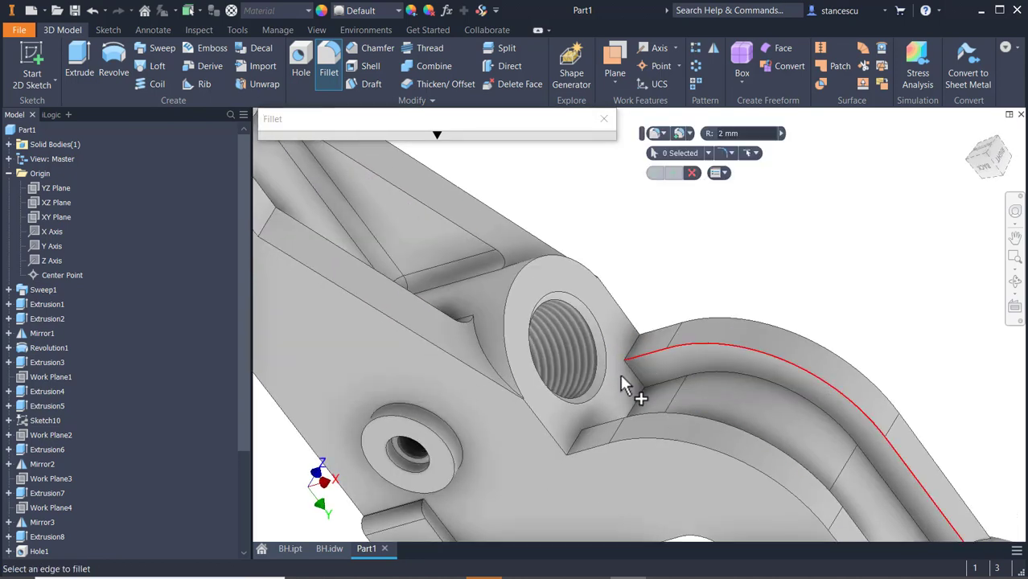
pyautogui.click(634, 371)
pyautogui.keyDown('shift'); pyautogui.moveTo(730, 385); pyautogui.dragTo(651, 447, button='middle'); pyautogui.keyUp('shift')
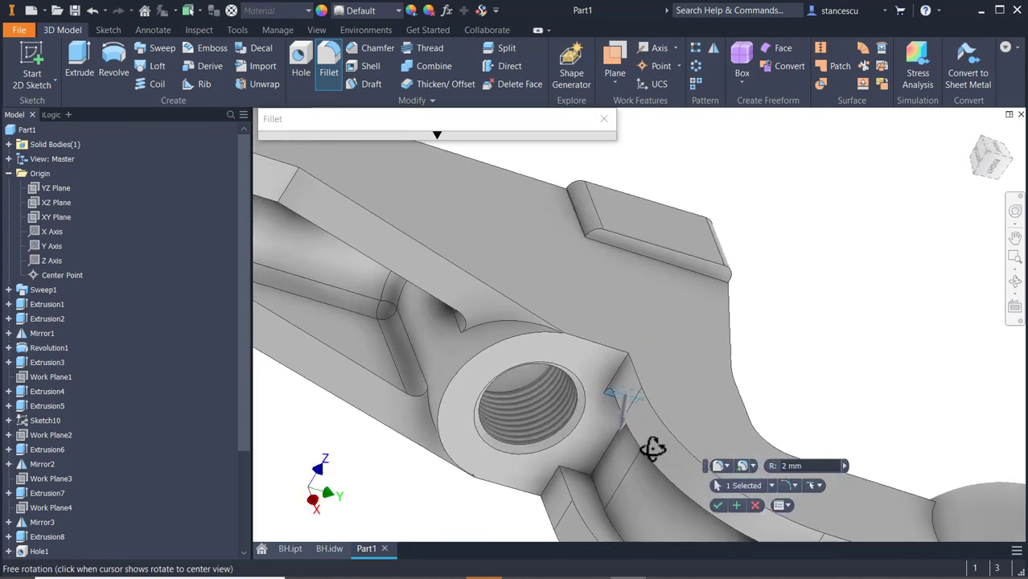
pyautogui.click(575, 478)
pyautogui.keyDown('shift'); pyautogui.moveTo(619, 487); pyautogui.dragTo(711, 293, button='middle'); pyautogui.keyUp('shift')
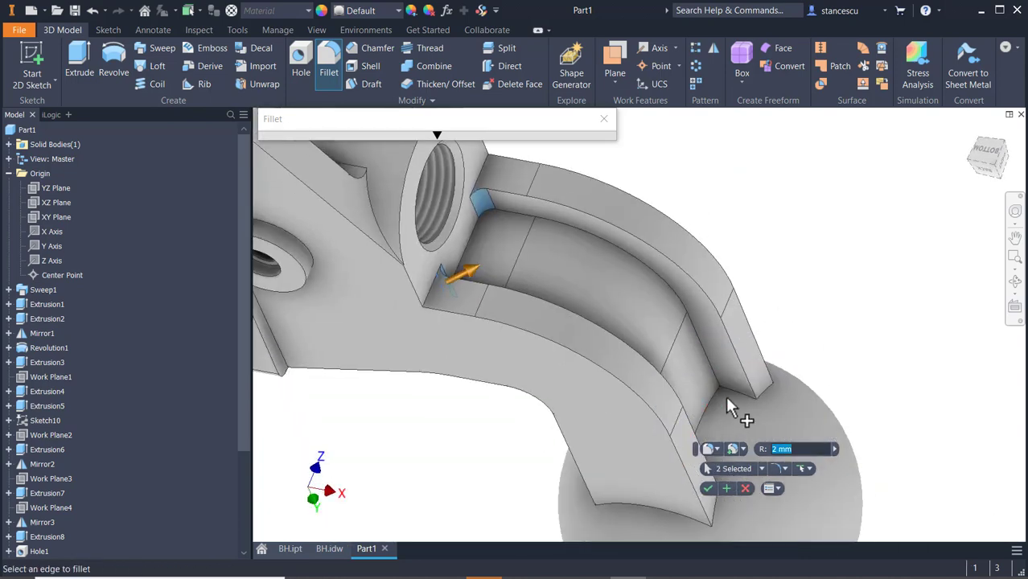
pyautogui.click(732, 402)
pyautogui.moveTo(732, 402)
pyautogui.keyDown('shift'); pyautogui.mouseDown(button='middle')
pyautogui.moveTo(740, 429)
pyautogui.moveTo(721, 454)
pyautogui.moveTo(729, 396)
pyautogui.mouseUp(button='middle'); pyautogui.keyUp('shift')
pyautogui.click(792, 324)
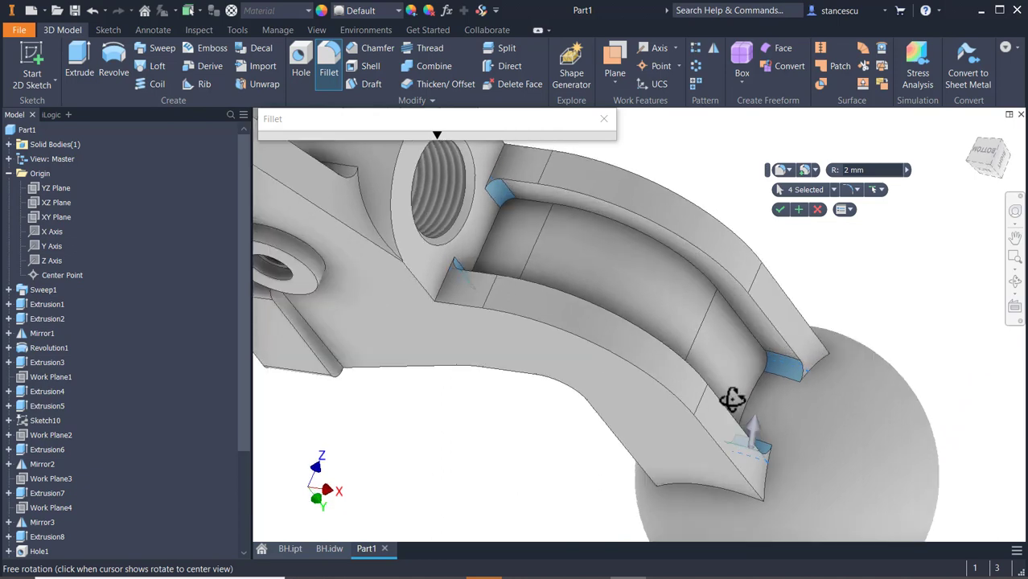
pyautogui.click(798, 210)
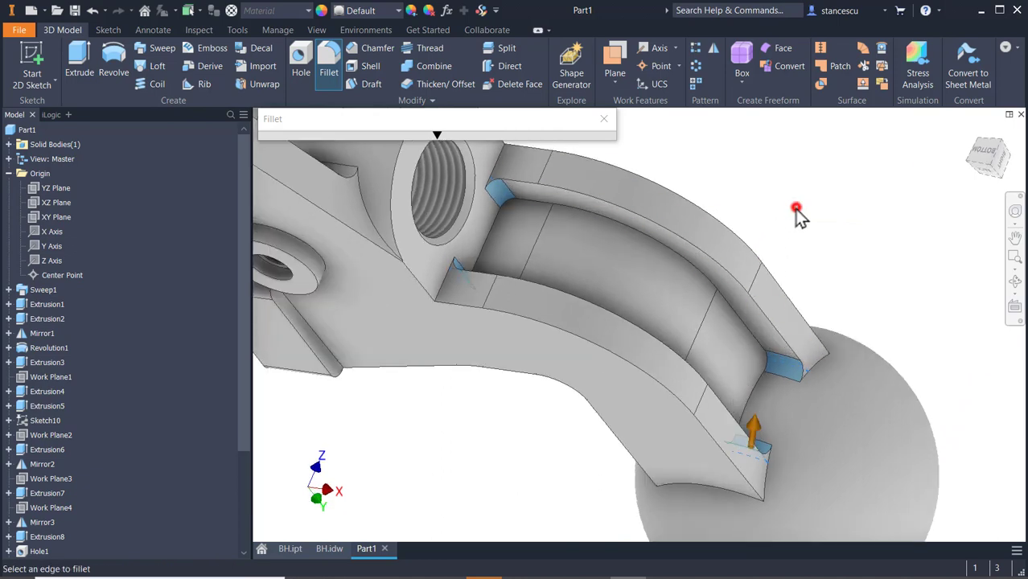
# Apply a 2 mm fillet around the floor edge loop of the curved recess beside the ball, keeping Fillet running.
pyautogui.click(689, 261)
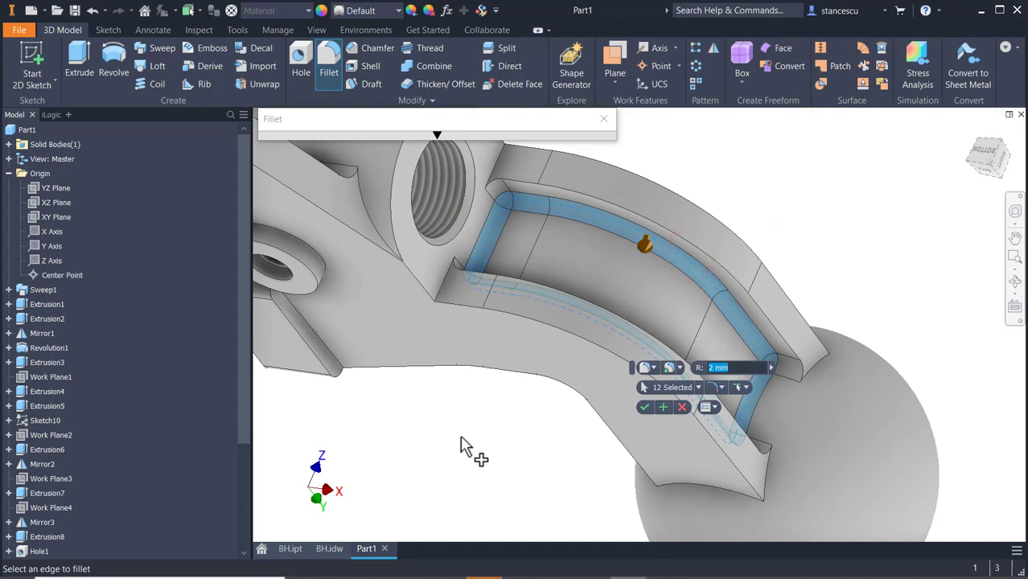
pyautogui.keyDown('shift'); pyautogui.moveTo(461, 447); pyautogui.dragTo(643, 360, button='middle'); pyautogui.keyUp('shift')
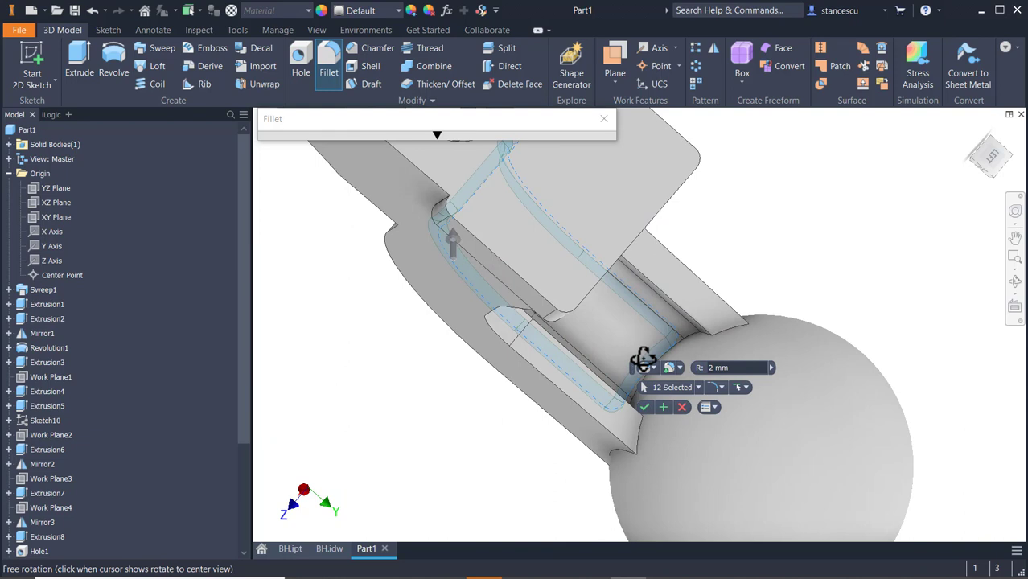
pyautogui.click(661, 407)
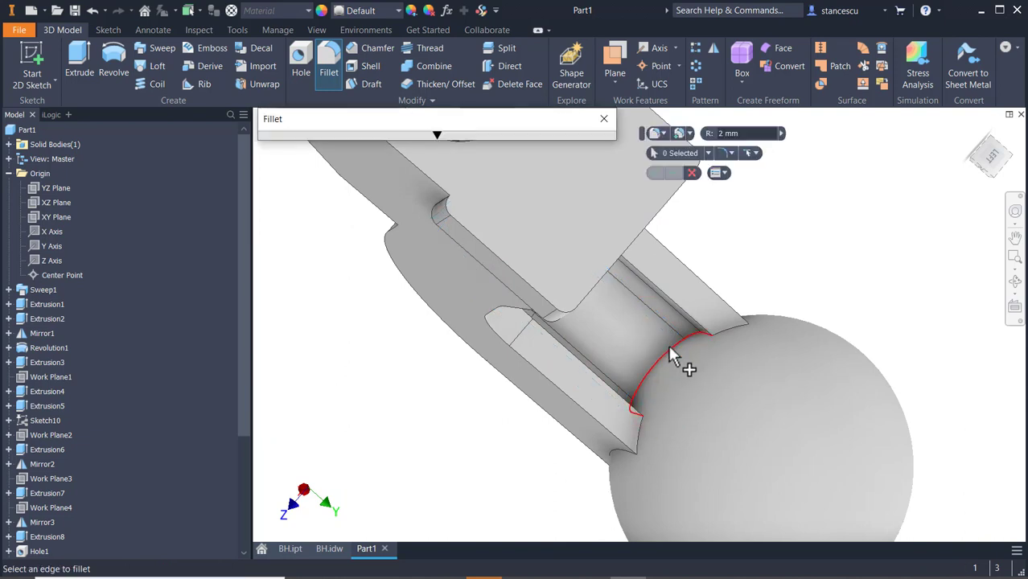
# Fillet the rear recess edge chain at the ball and the two bend edges on the lower pocket's rims at 2 mm.
pyautogui.click(668, 347)
pyautogui.keyDown('shift'); pyautogui.moveTo(477, 452); pyautogui.dragTo(417, 394, button='middle'); pyautogui.keyUp('shift')
pyautogui.scroll(3, 489, 308)
pyautogui.moveTo(488, 307); pyautogui.dragTo(555, 364, button='middle')
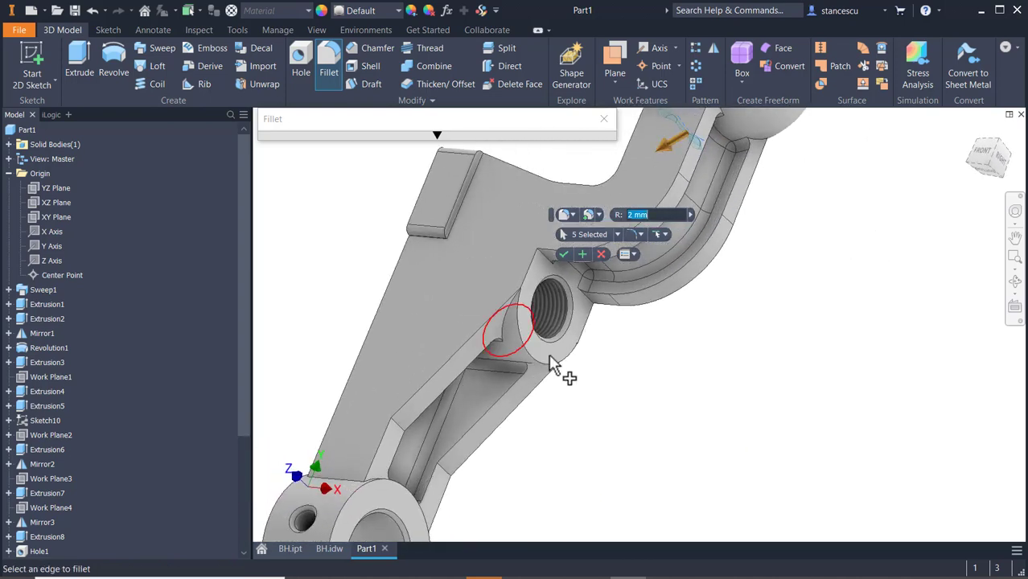
pyautogui.moveTo(715, 322); pyautogui.dragTo(795, 234, button='middle')
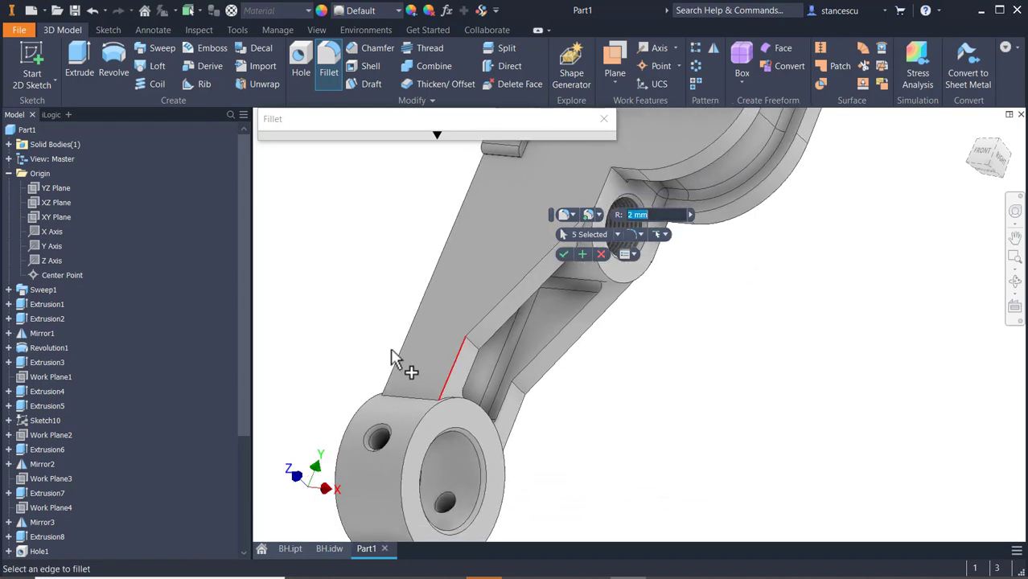
pyautogui.click(473, 343)
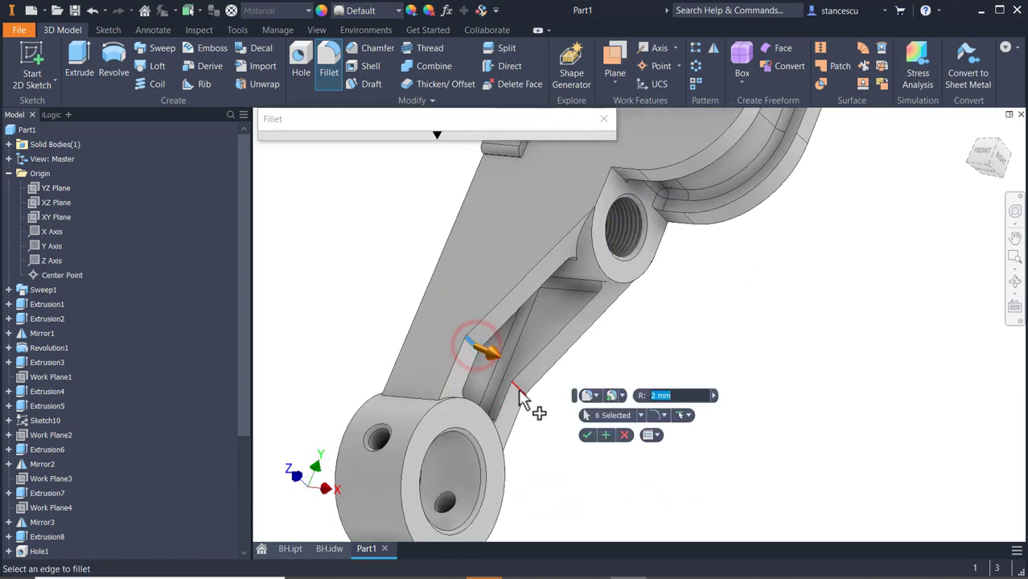
pyautogui.click(518, 393)
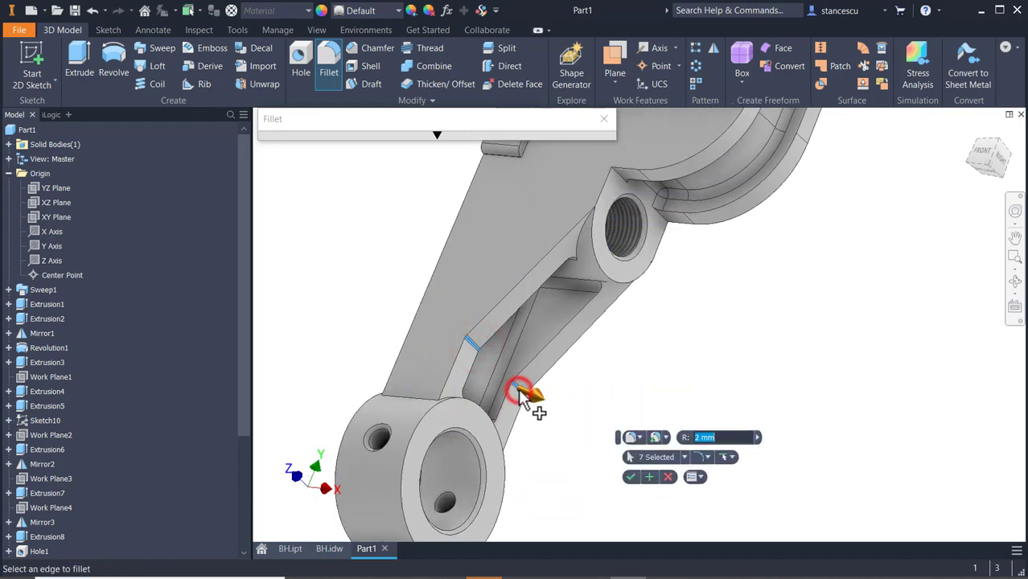
pyautogui.click(651, 477)
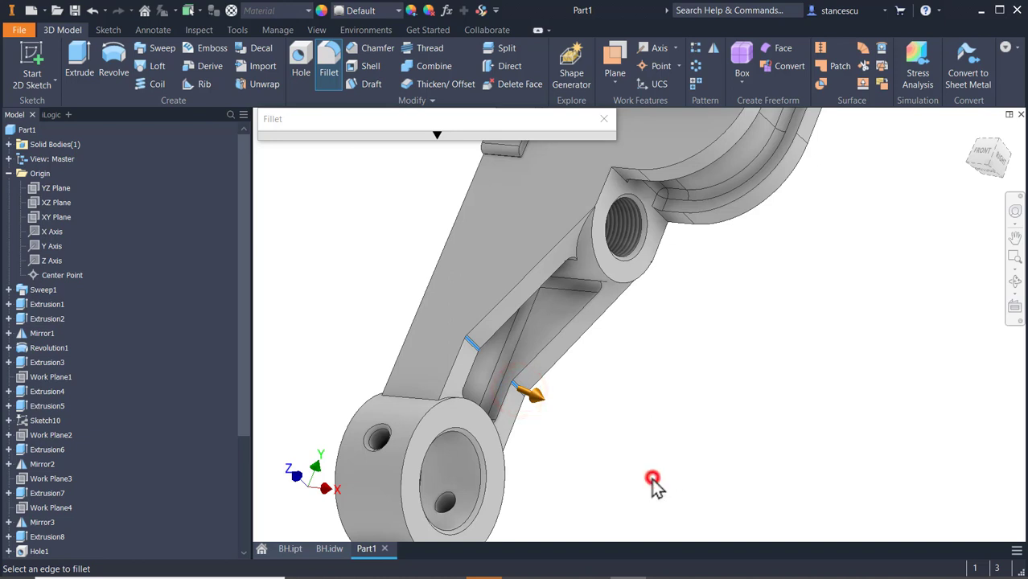
# Select the outer and inner rim edge chains along both walls of the lower arm pocket for a 2 mm fillet.
pyautogui.click(492, 309)
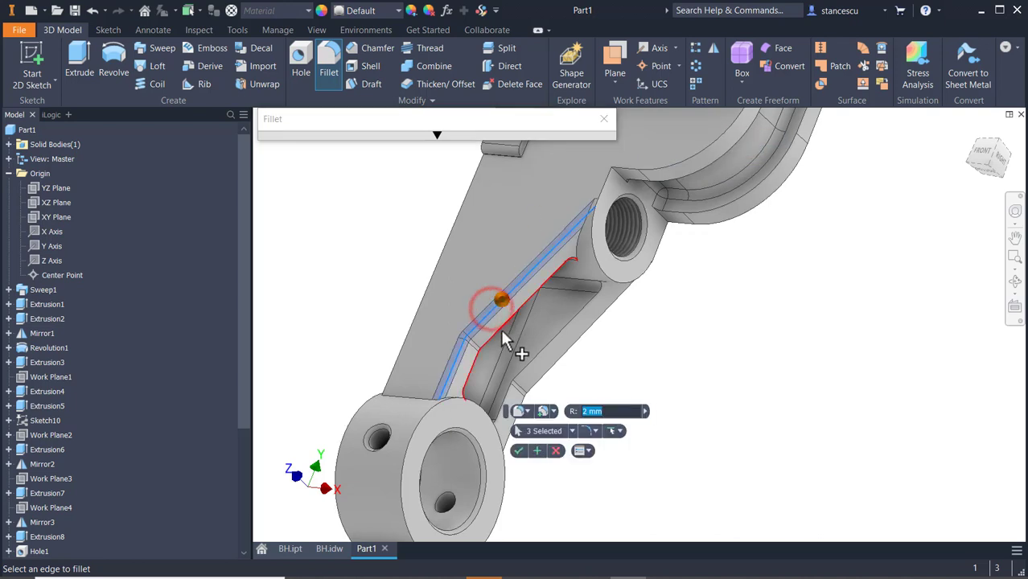
pyautogui.click(502, 333)
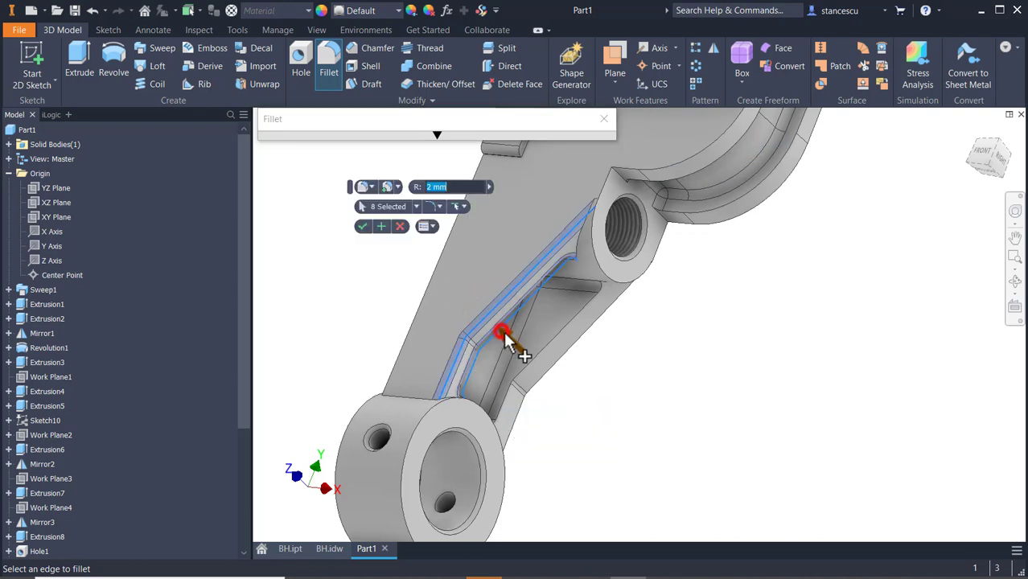
pyautogui.click(560, 331)
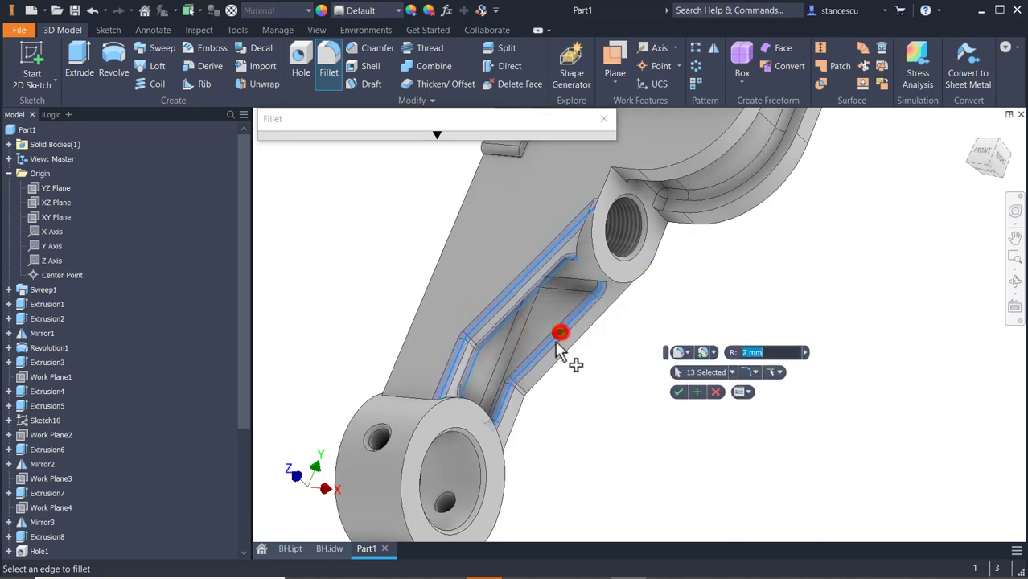
pyautogui.click(571, 388)
# Add the outer and inner rim edge chains along both walls of the curved upper recess to the 2 mm fillet.
pyautogui.keyDown('shift'); pyautogui.moveTo(712, 363); pyautogui.dragTo(692, 337, button='middle'); pyautogui.keyUp('shift')
pyautogui.keyDown('shift'); pyautogui.moveTo(777, 254); pyautogui.dragTo(664, 465, button='middle'); pyautogui.keyUp('shift')
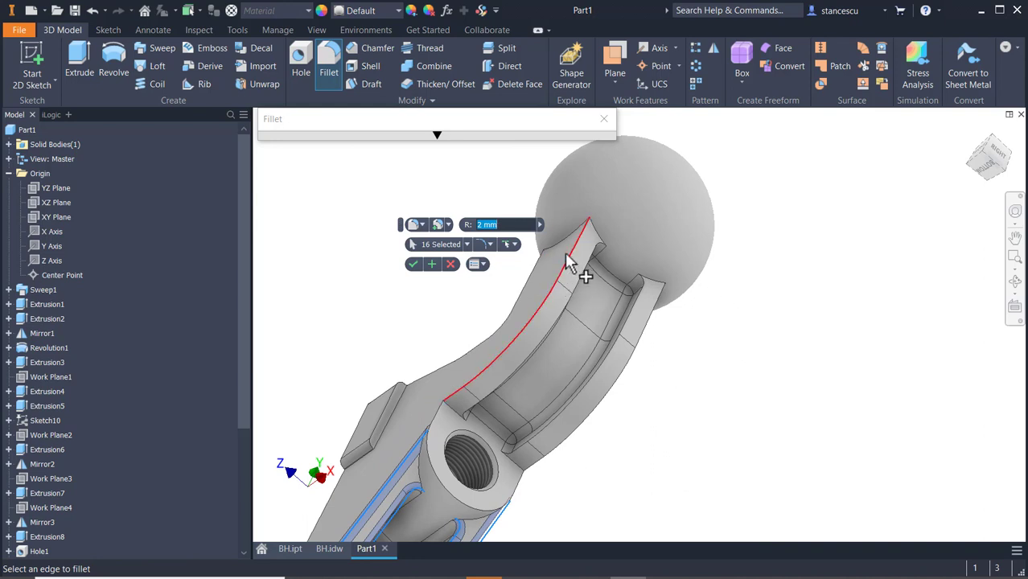
pyautogui.click(573, 287)
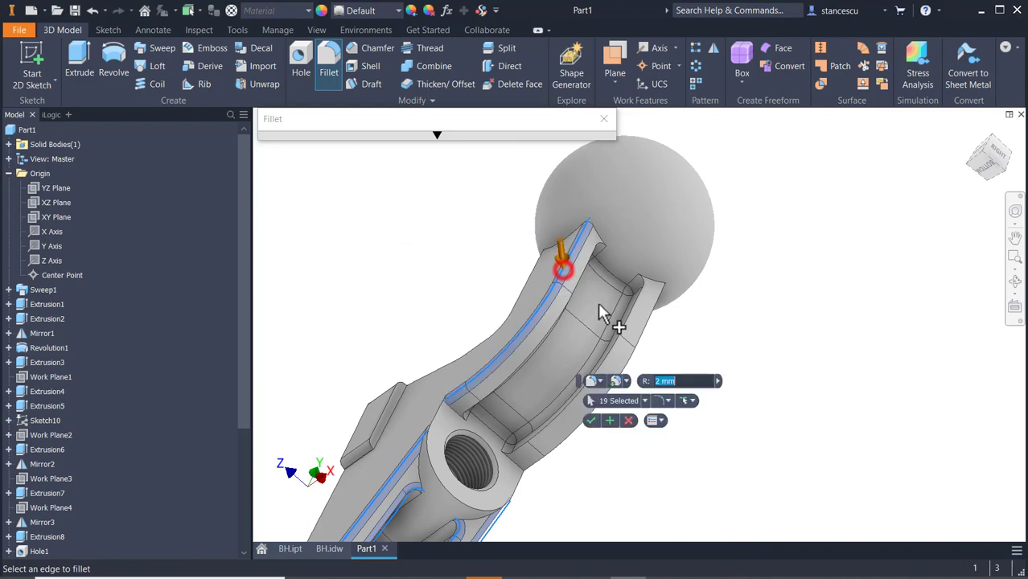
pyautogui.click(649, 347)
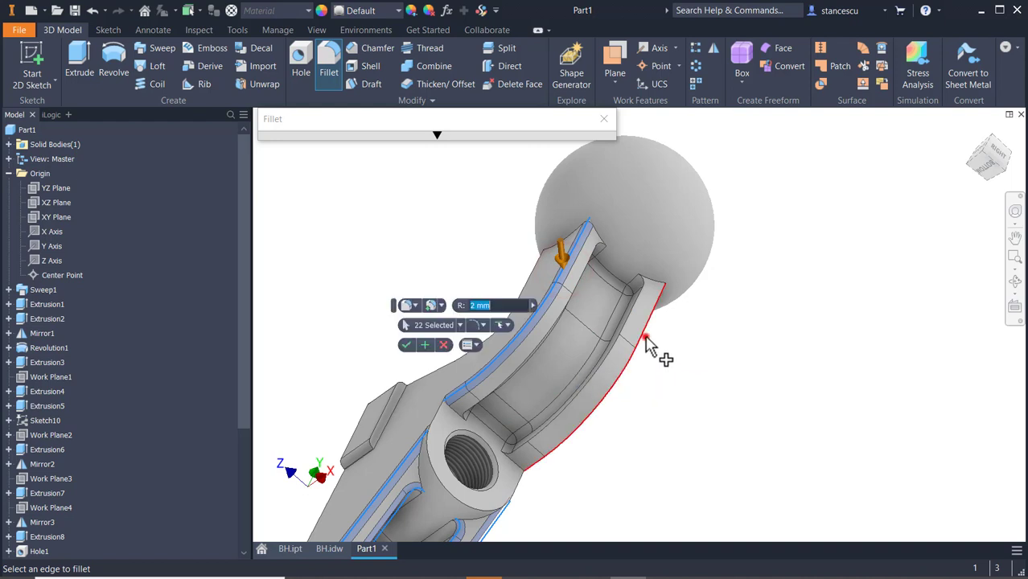
pyautogui.click(632, 328)
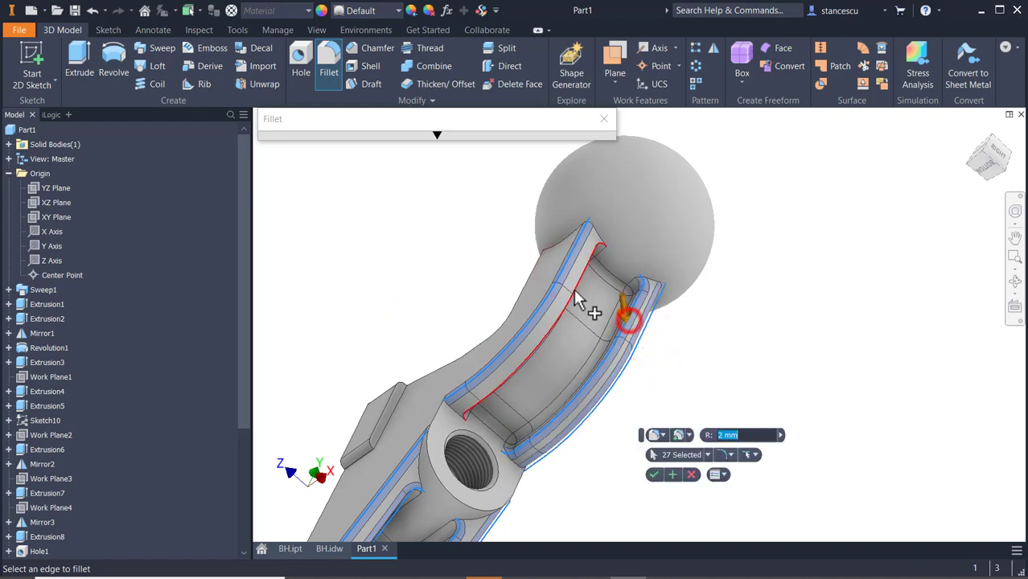
pyautogui.click(590, 300)
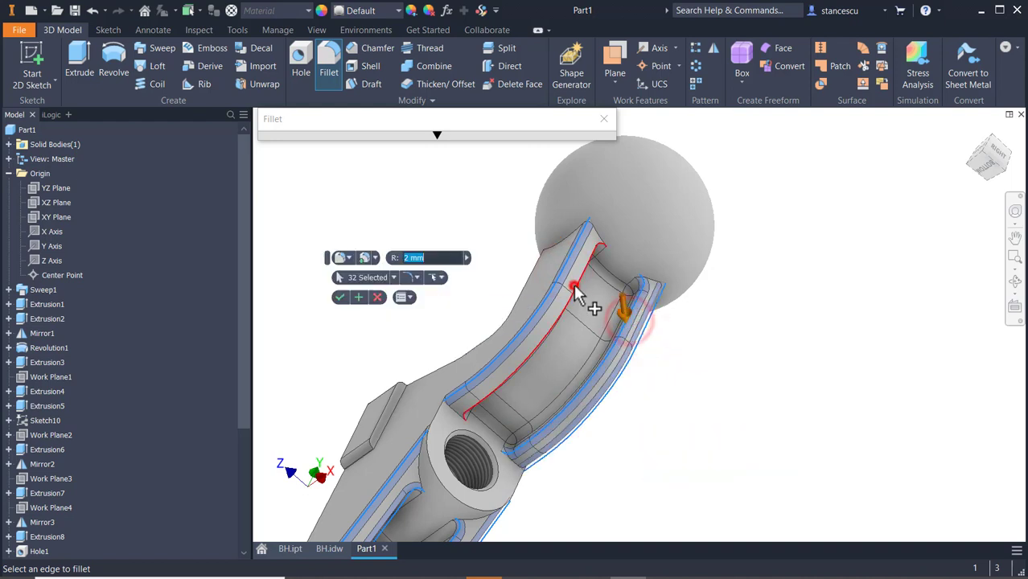
# Add the short wall-end edges and the side edge meeting the ball, then create the 2 mm fillet, accepting the successful blends.
pyautogui.click(596, 229)
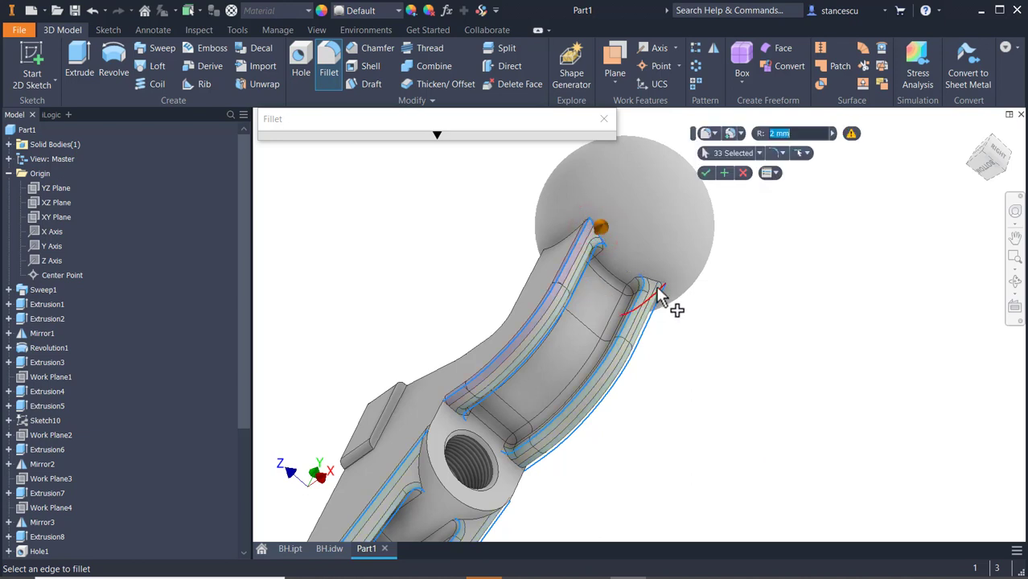
pyautogui.click(654, 288)
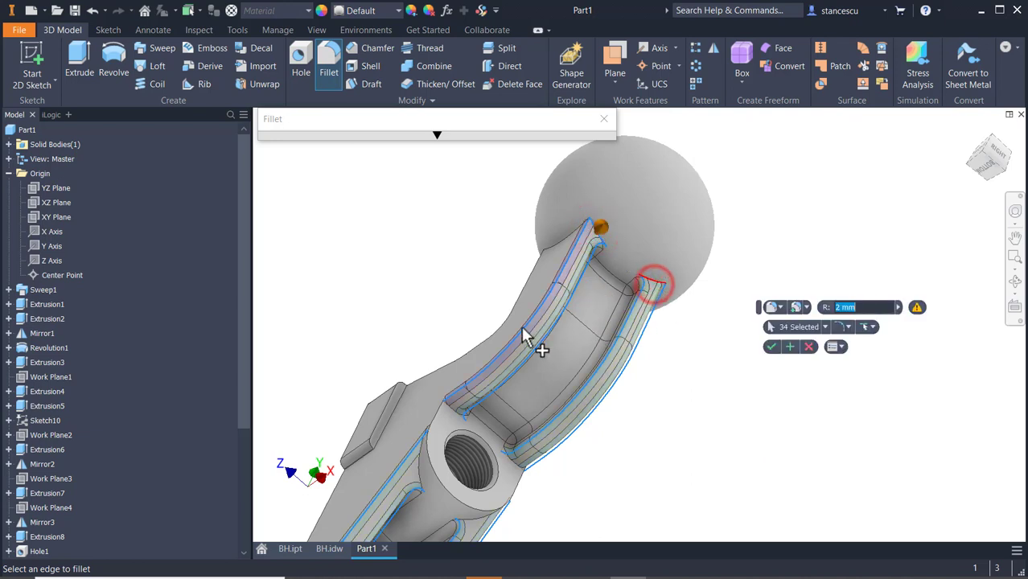
pyautogui.click(555, 252)
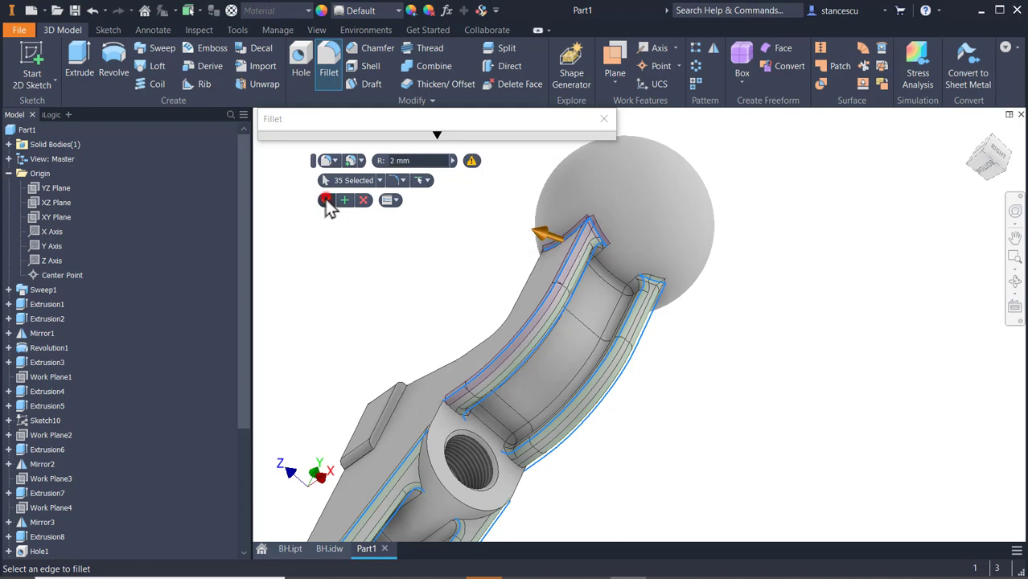
pyautogui.click(325, 201)
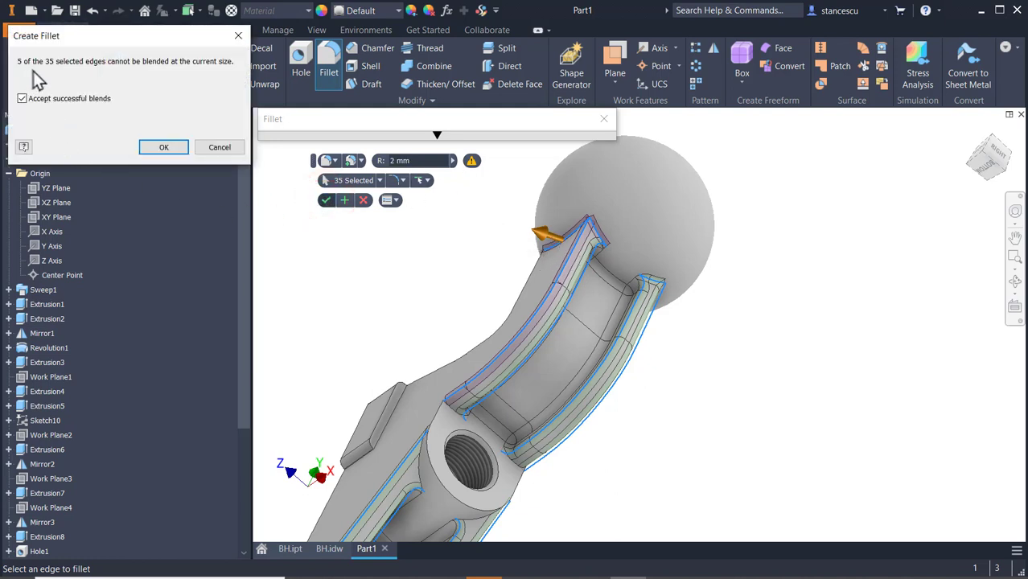
pyautogui.click(163, 150)
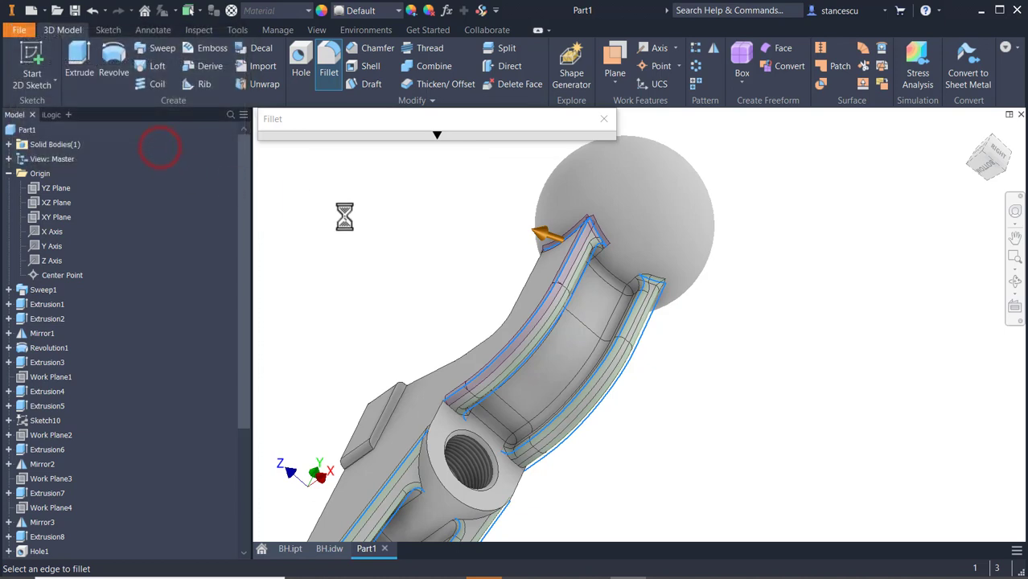
pyautogui.press('F4')
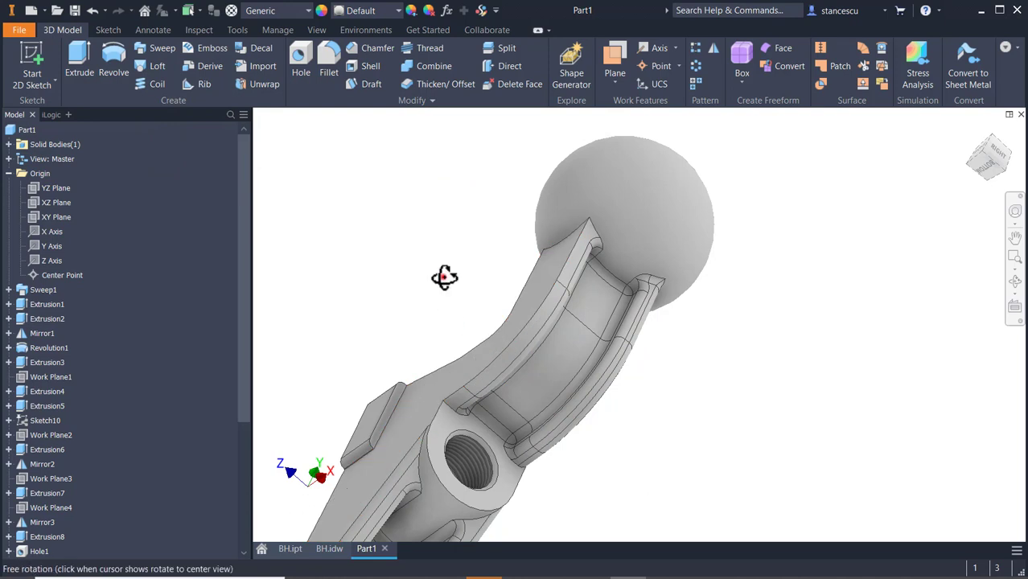
pyautogui.moveTo(443, 277); pyautogui.dragTo(584, 282)
pyautogui.press('F4')
pyautogui.moveTo(503, 276); pyautogui.dragTo(834, 281)
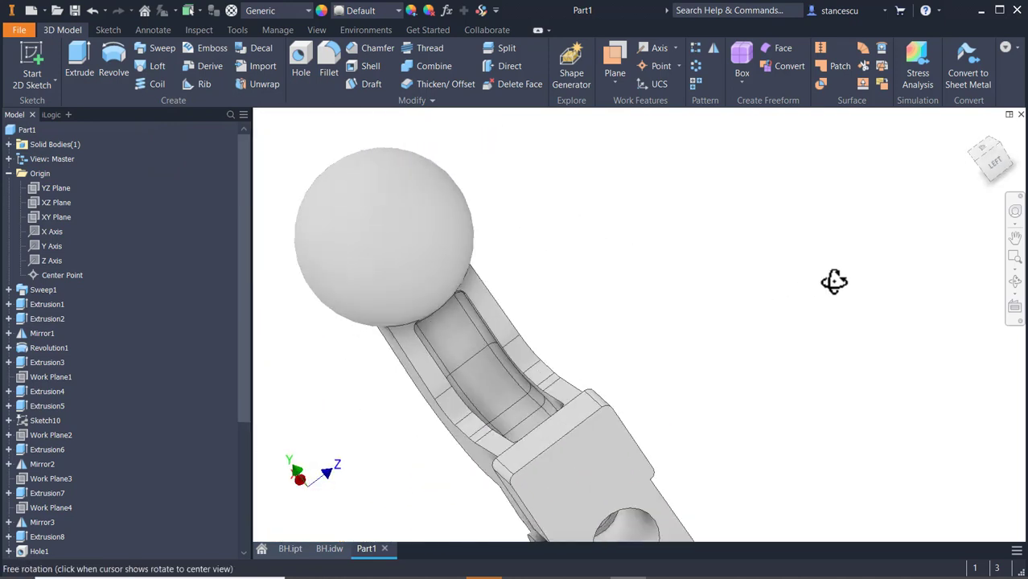
# Select the outer and inner rim edge chains along both walls of the recess beneath the ball for a 2 mm fillet.
pyautogui.click(415, 371)
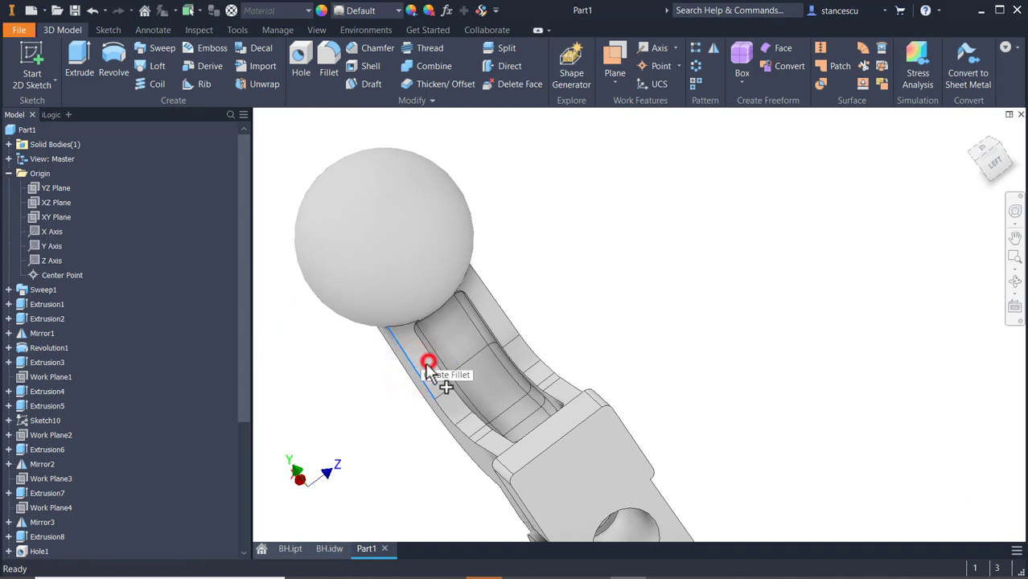
pyautogui.click(428, 371)
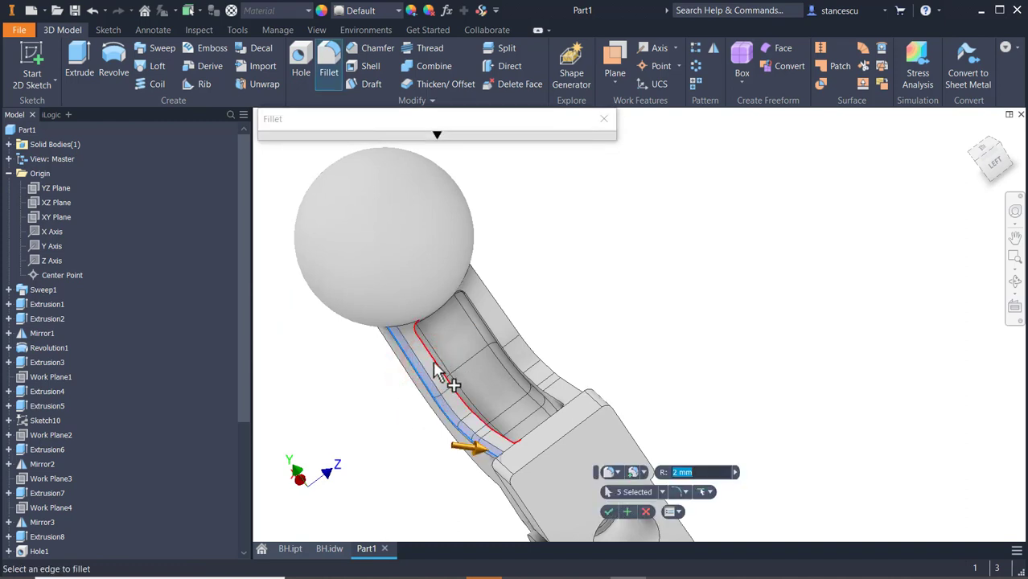
pyautogui.click(434, 366)
pyautogui.click(486, 319)
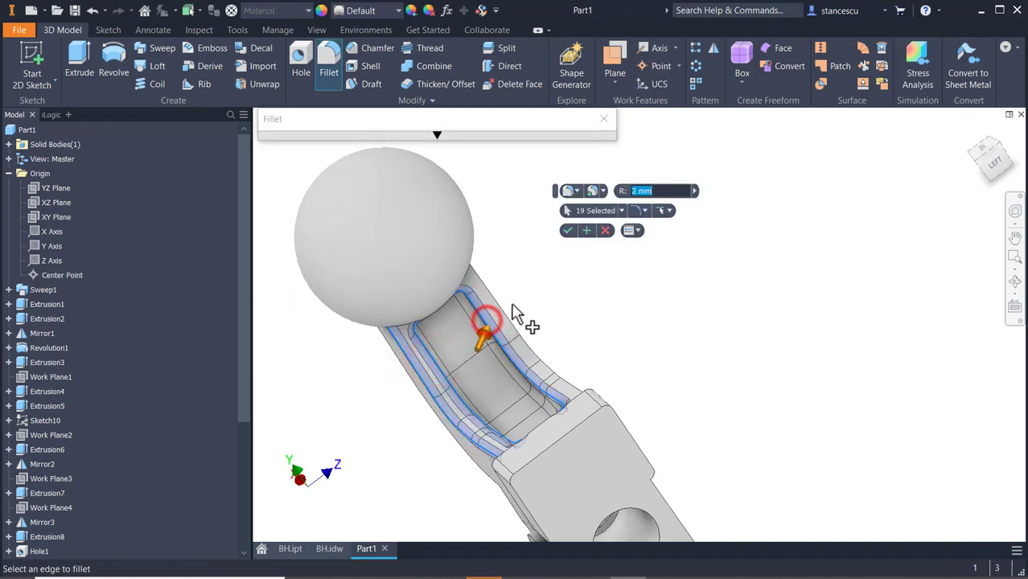
pyautogui.click(508, 320)
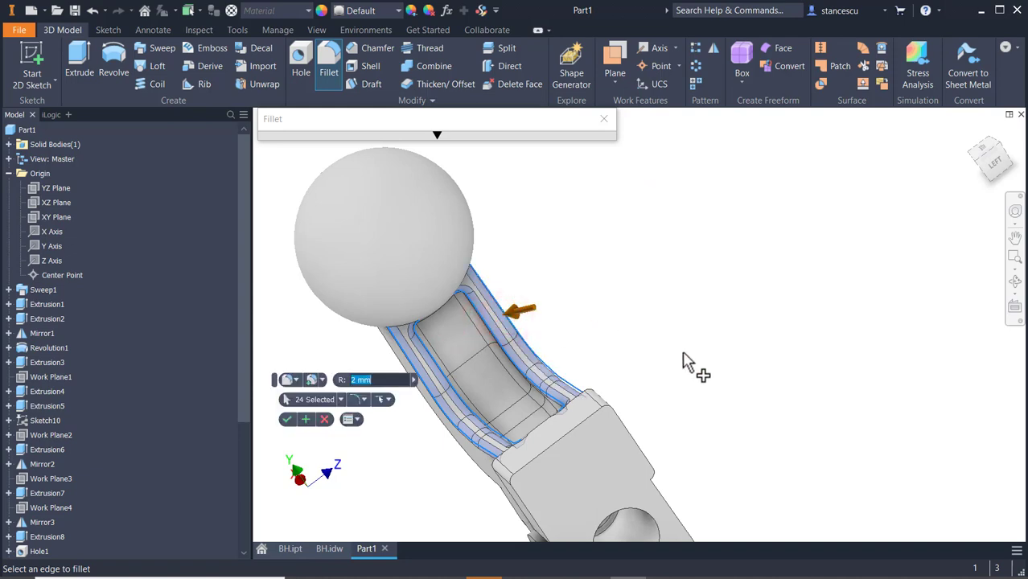
# Add the step edges at the foot of the raised rear block on both sides of the arm to the 2 mm fillet.
pyautogui.keyDown('shift'); pyautogui.moveTo(685, 364); pyautogui.dragTo(541, 207, button='middle'); pyautogui.keyUp('shift')
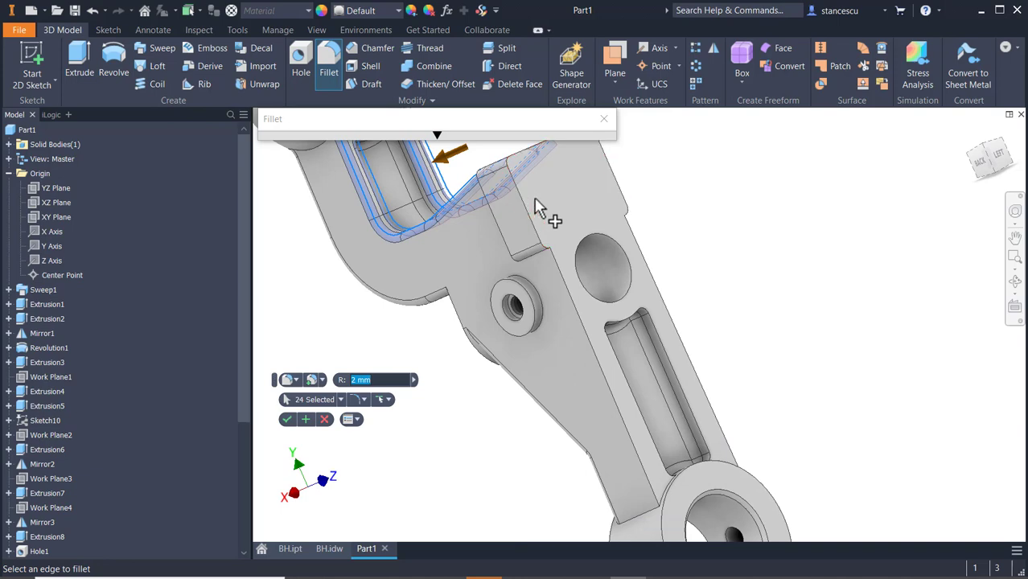
pyautogui.scroll(-2, 544, 273)
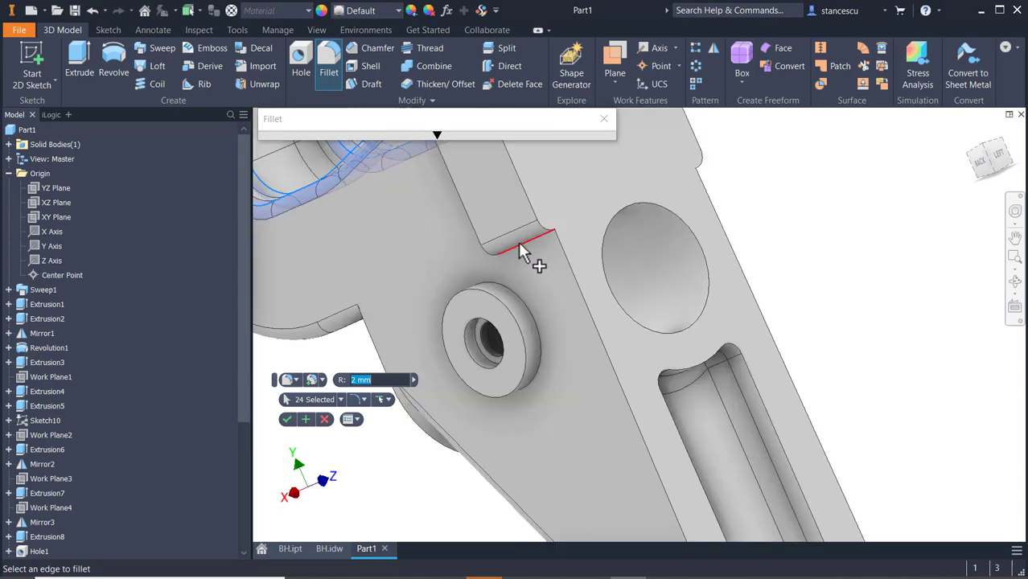
pyautogui.click(523, 242)
pyautogui.keyDown('shift'); pyautogui.moveTo(833, 248); pyautogui.dragTo(723, 245, button='middle'); pyautogui.keyUp('shift')
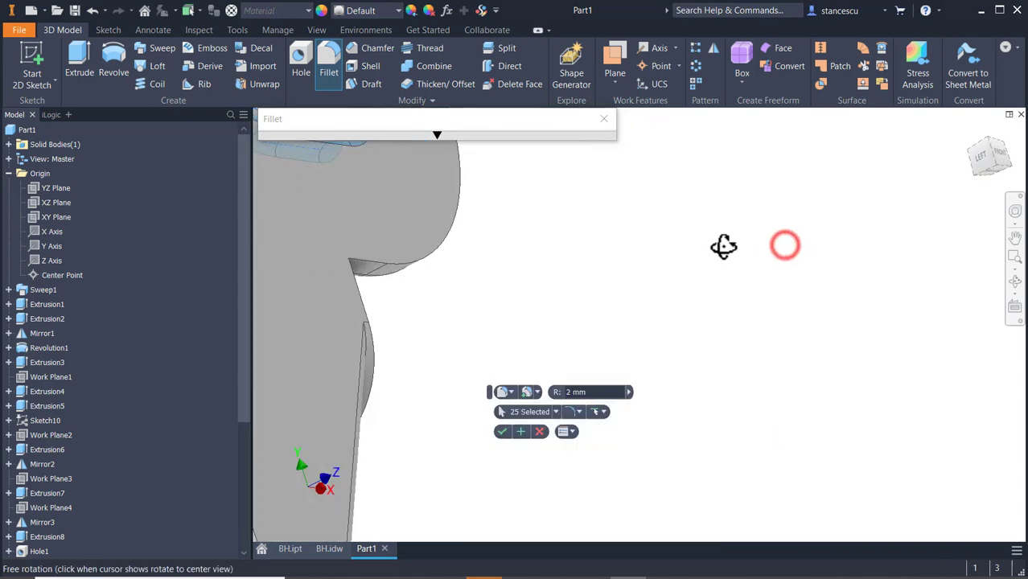
pyautogui.moveTo(671, 271); pyautogui.dragTo(911, 245, button='middle')
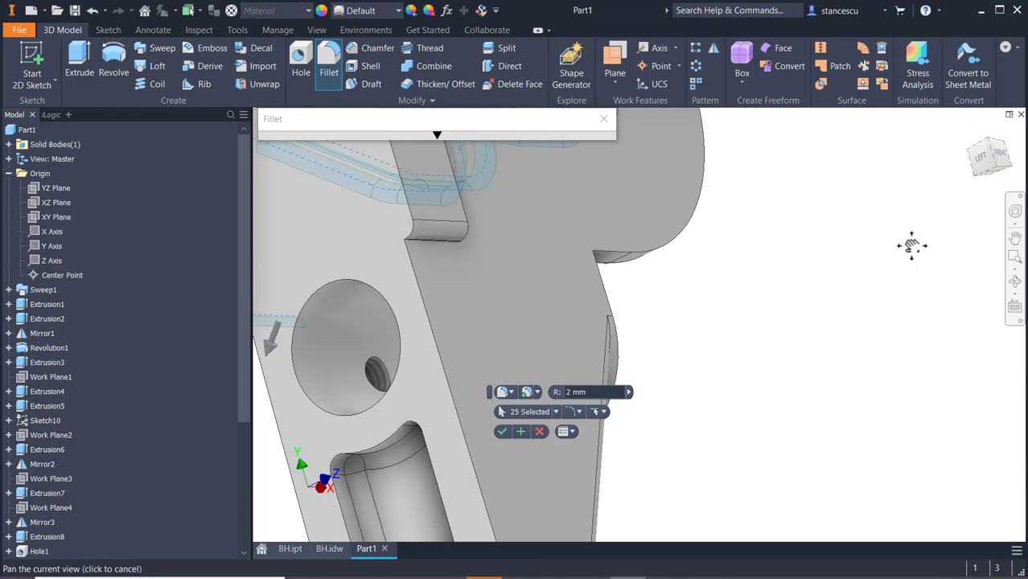
pyautogui.click(418, 243)
# Add the outer wall edge and the two wall-end edge chains at the threaded boss, and apply the 2 mm fillet.
pyautogui.keyDown('shift'); pyautogui.moveTo(787, 289); pyautogui.dragTo(605, 273, button='middle'); pyautogui.keyUp('shift')
pyautogui.moveTo(853, 318); pyautogui.dragTo(876, 346, button='middle')
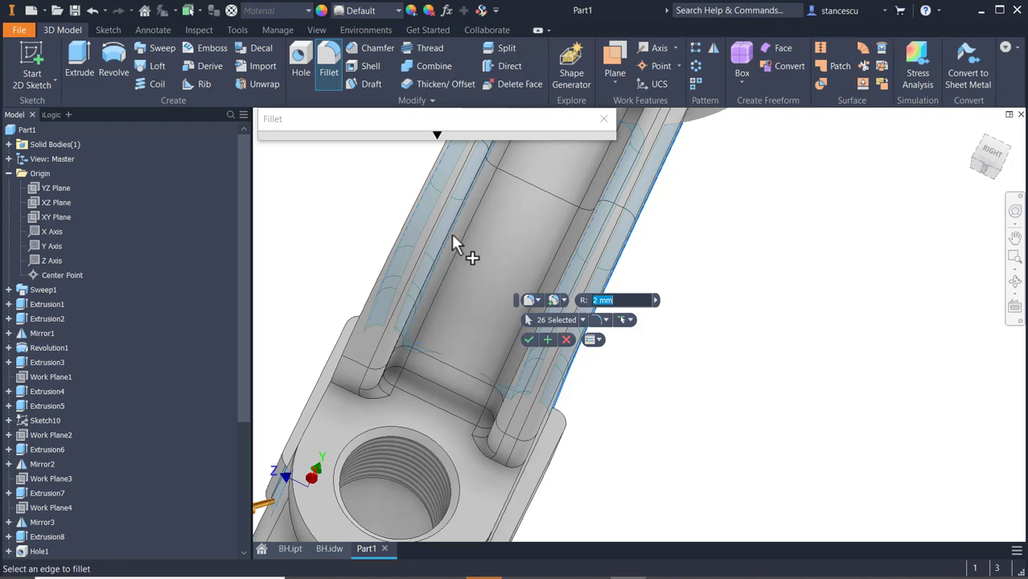
pyautogui.click(396, 243)
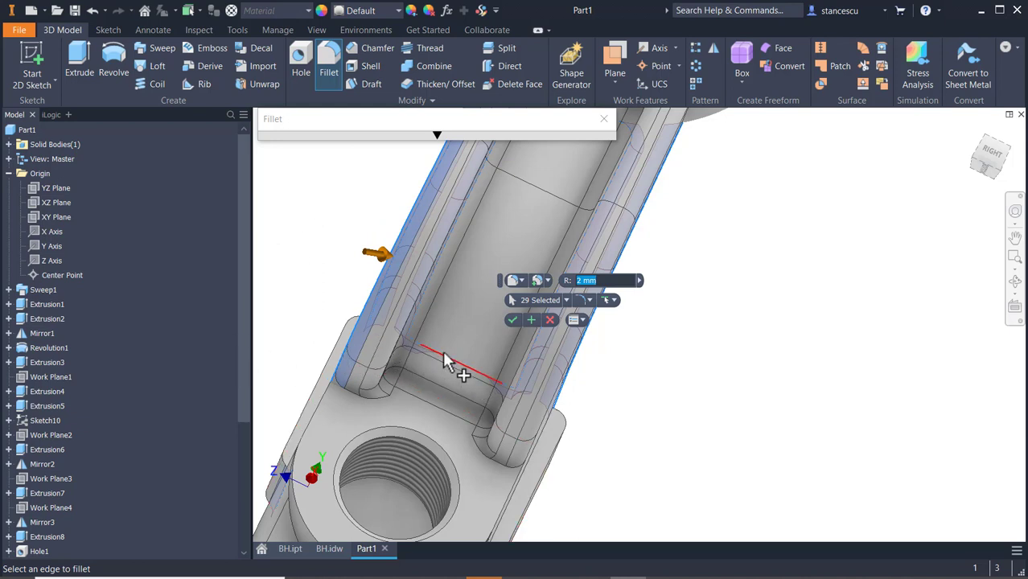
pyautogui.click(357, 400)
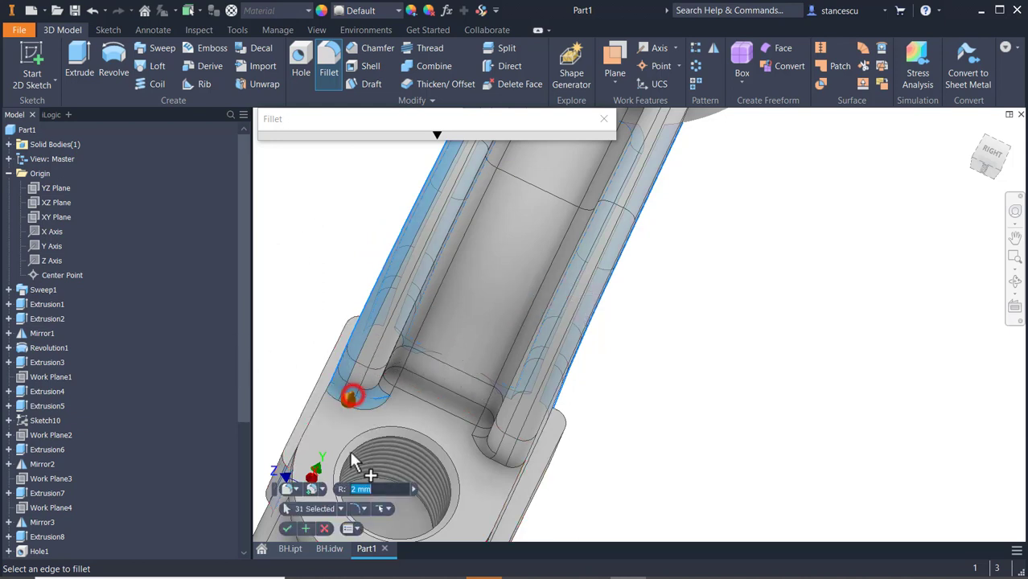
pyautogui.click(500, 458)
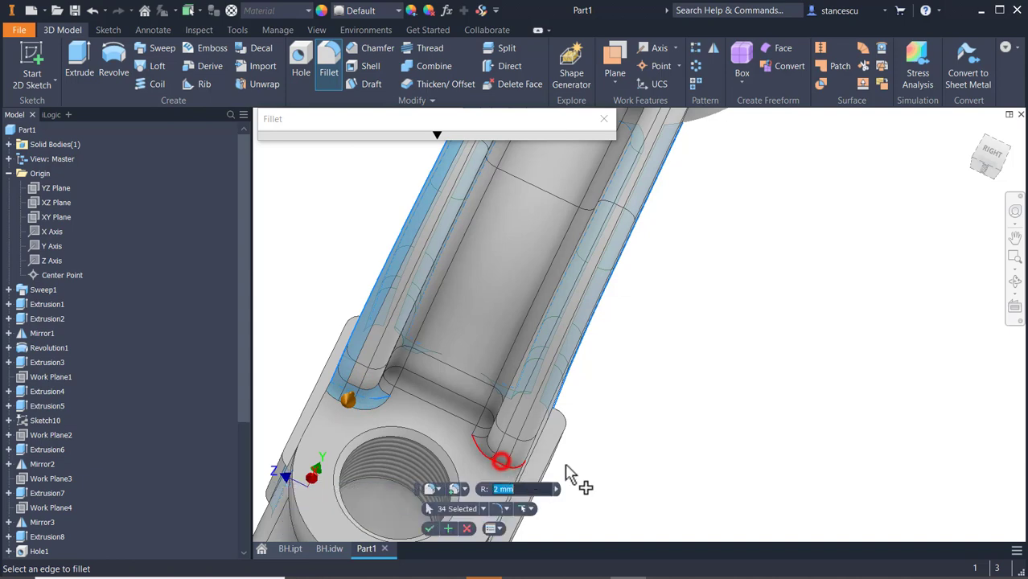
pyautogui.moveTo(730, 380); pyautogui.dragTo(856, 259, button='middle')
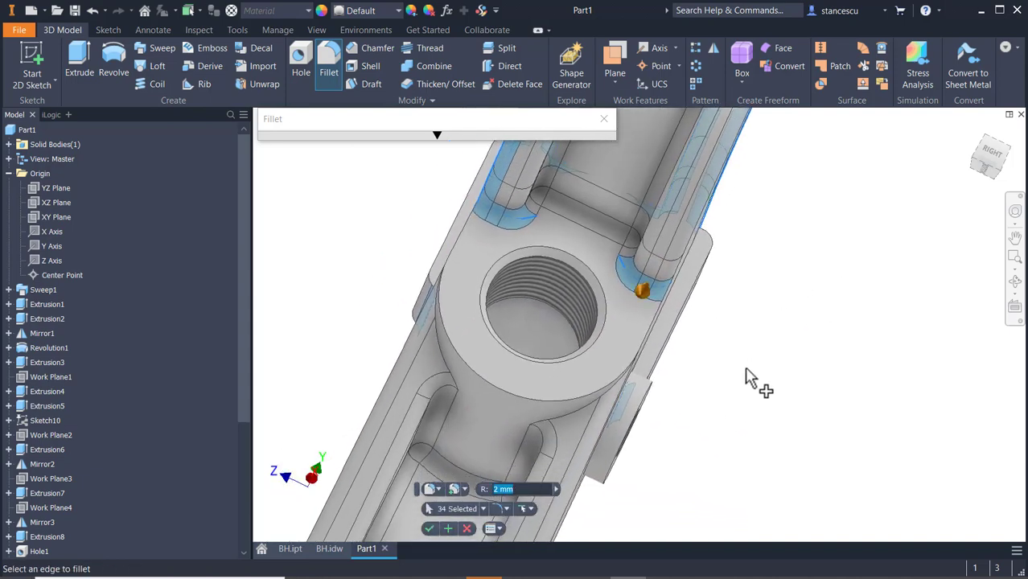
pyautogui.click(445, 528)
# Fillet the base edge of the round side boss at 2 mm.
pyautogui.keyDown('shift'); pyautogui.moveTo(786, 472); pyautogui.dragTo(669, 439, button='middle'); pyautogui.keyUp('shift')
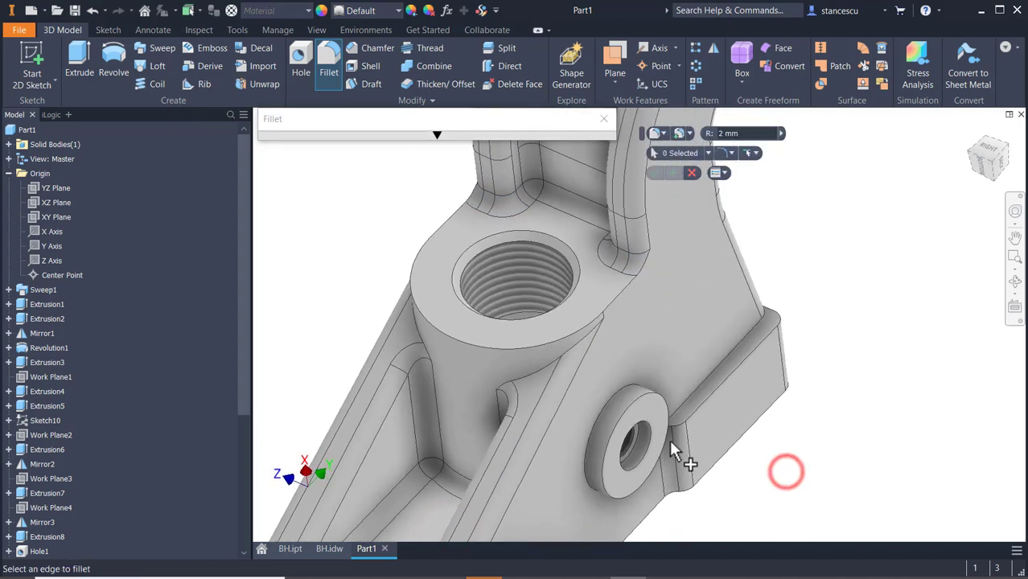
pyautogui.click(615, 397)
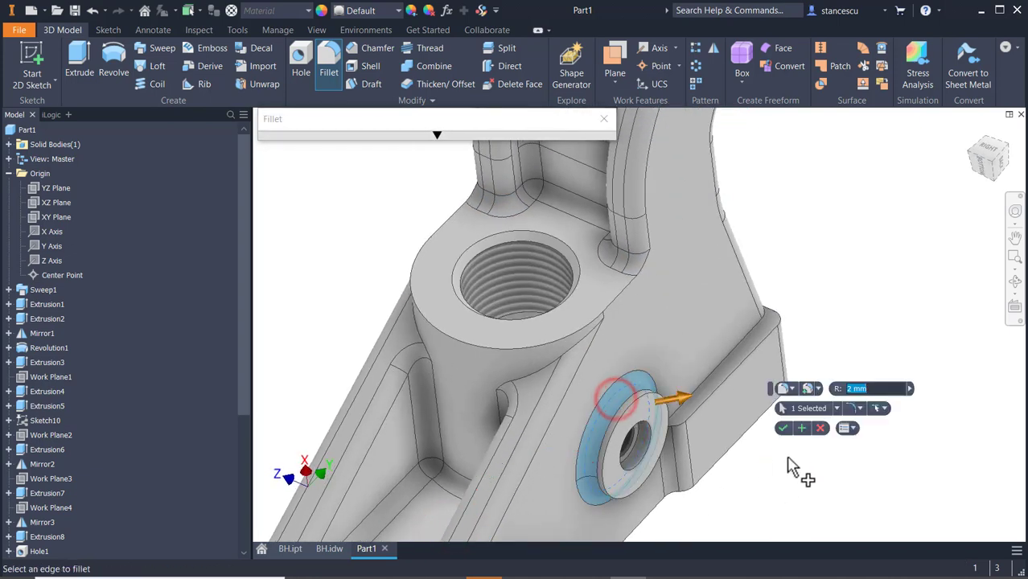
pyautogui.click(802, 430)
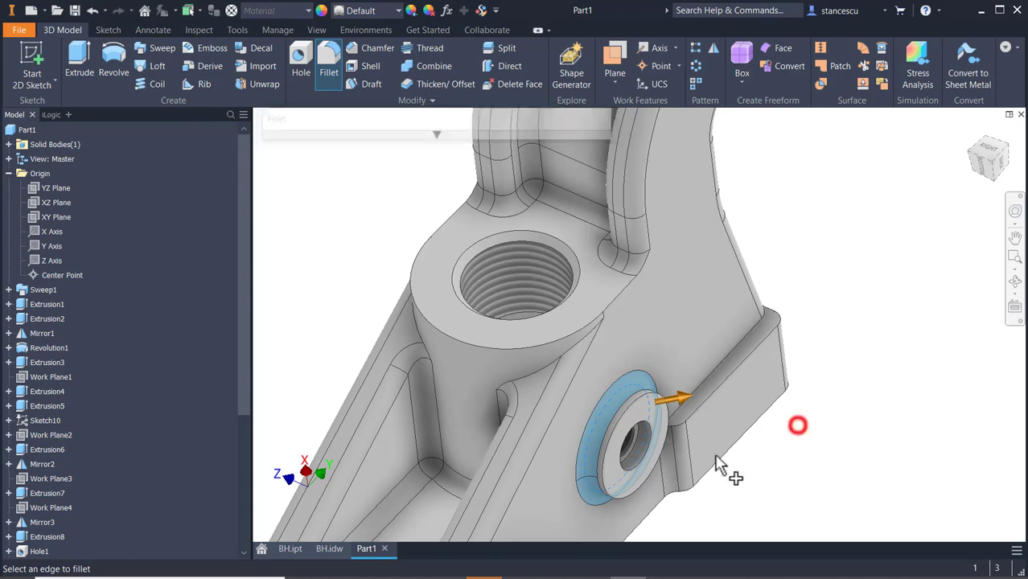
# Select the outer edge chain of the flat rear face and the rim of its long pocket for a 2 mm fillet.
pyautogui.moveTo(821, 504); pyautogui.dragTo(854, 317, button='middle')
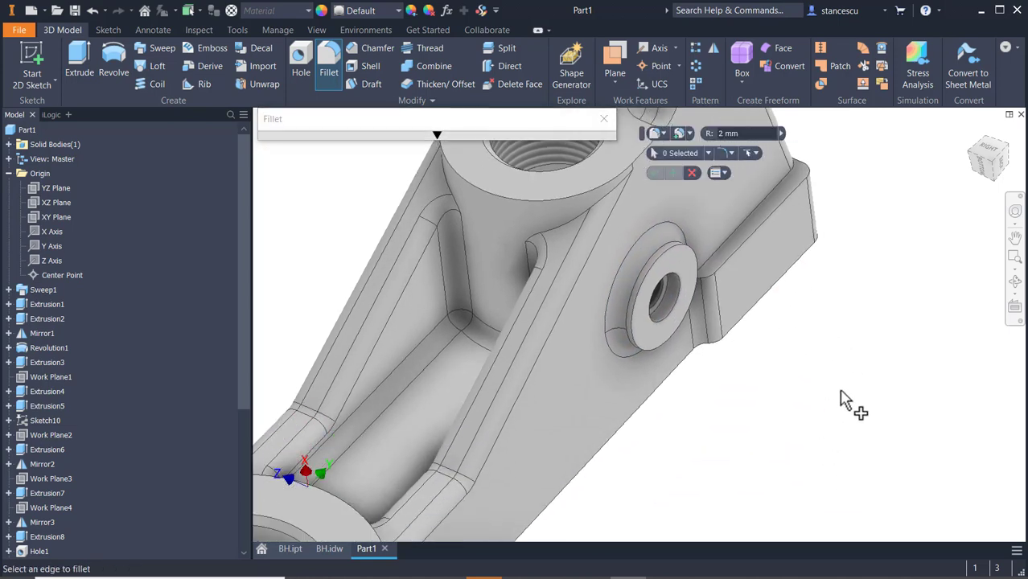
pyautogui.keyDown('shift'); pyautogui.moveTo(844, 402); pyautogui.dragTo(815, 326, button='middle'); pyautogui.keyUp('shift')
pyautogui.moveTo(740, 349); pyautogui.dragTo(794, 484, button='middle')
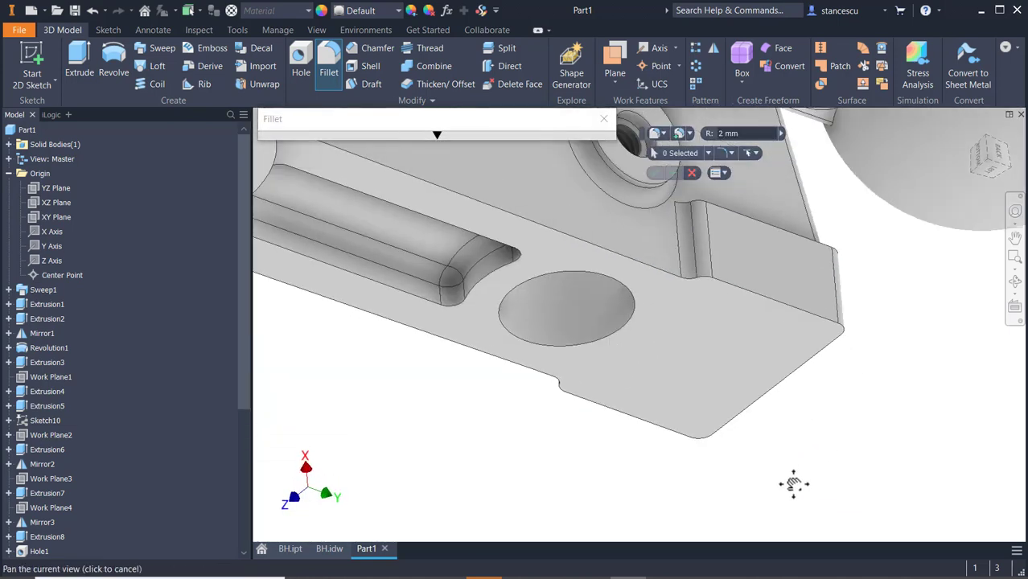
pyautogui.click(752, 297)
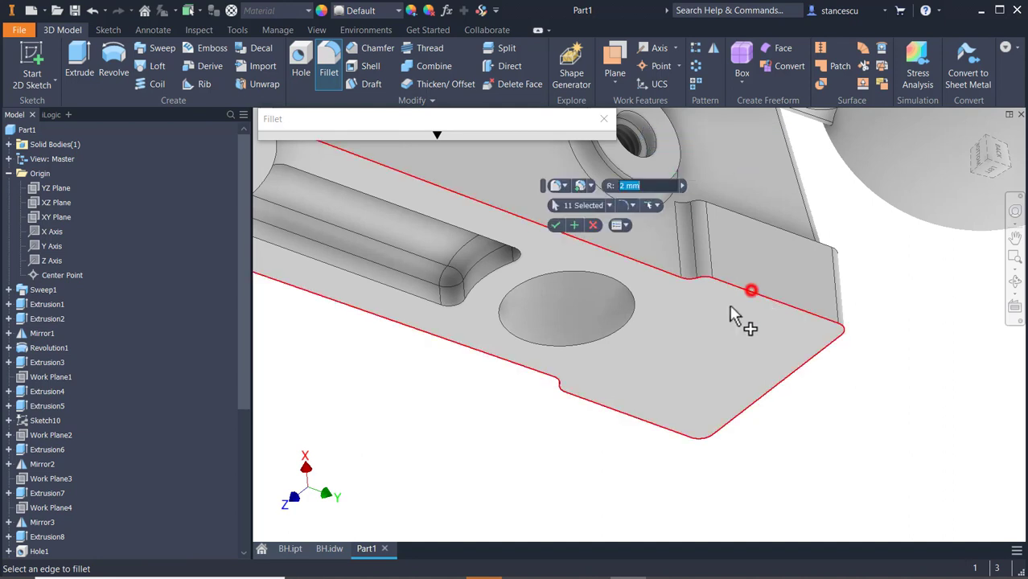
pyautogui.click(480, 245)
# Add the edge chain where the arm meets the ring and create the 2 mm fillet, accepting the successful blends.
pyautogui.keyDown('shift'); pyautogui.moveTo(443, 395); pyautogui.dragTo(723, 459, button='middle'); pyautogui.keyUp('shift')
pyautogui.keyDown('shift'); pyautogui.moveTo(583, 443); pyautogui.dragTo(498, 457, button='middle'); pyautogui.keyUp('shift')
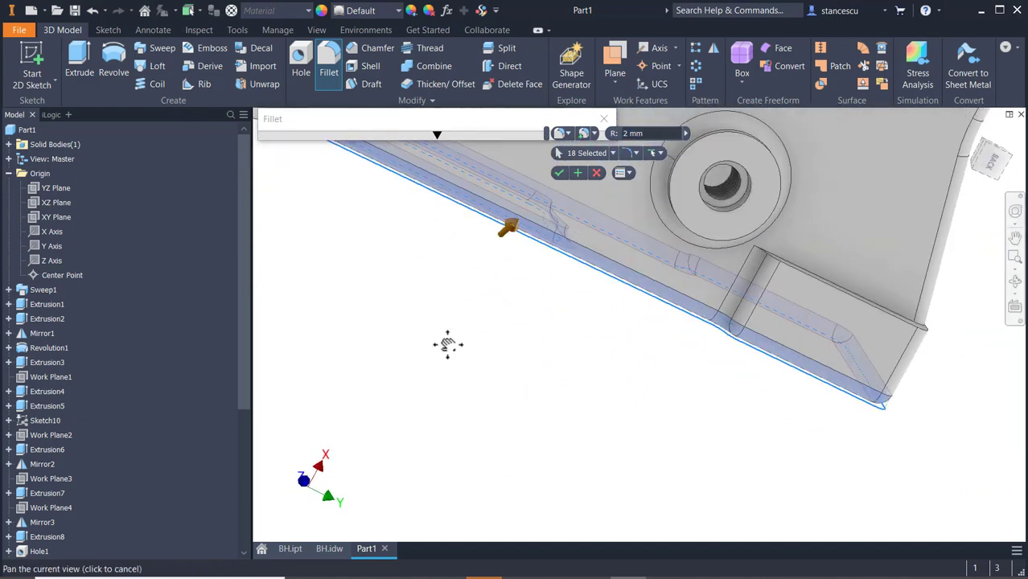
pyautogui.moveTo(448, 344); pyautogui.dragTo(583, 501, button='middle')
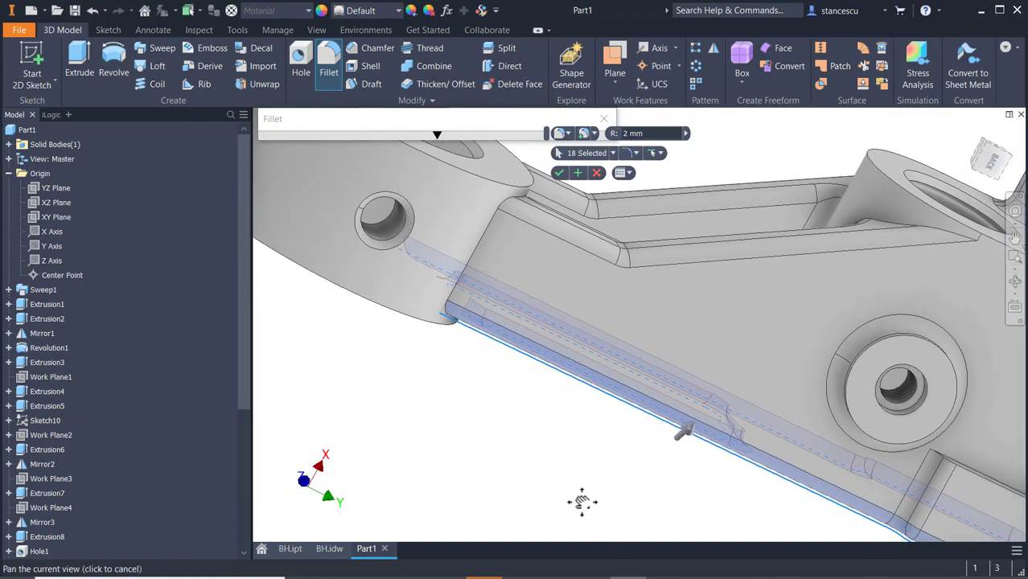
pyautogui.click(485, 246)
pyautogui.keyDown('shift'); pyautogui.moveTo(475, 390); pyautogui.dragTo(450, 431, button='middle'); pyautogui.keyUp('shift')
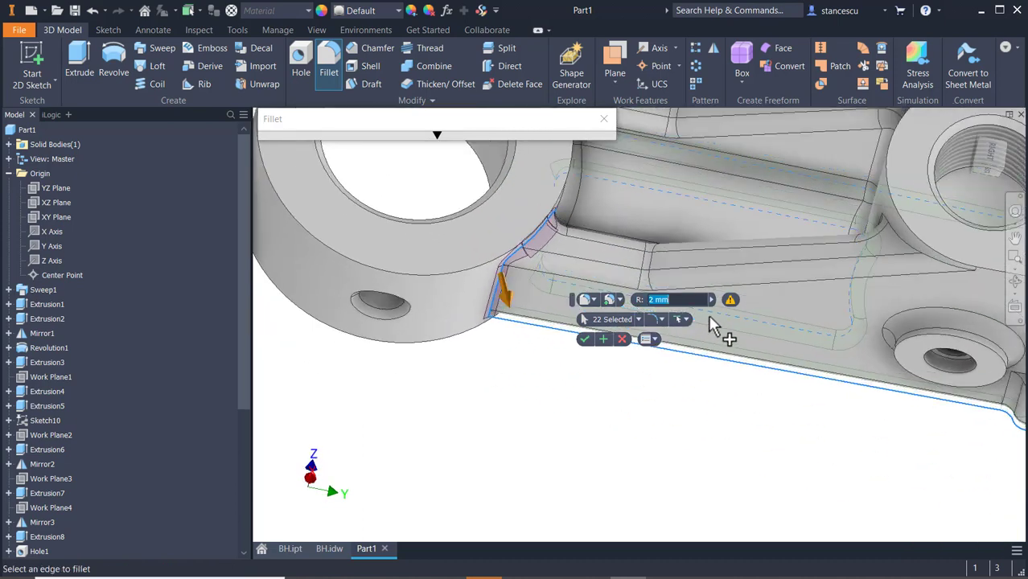
pyautogui.click(585, 338)
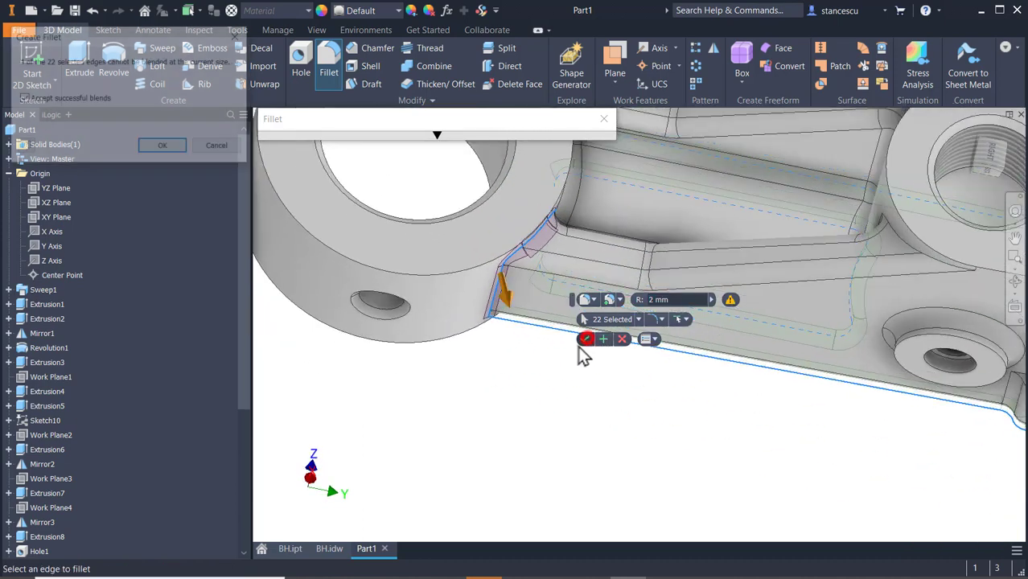
pyautogui.click(179, 146)
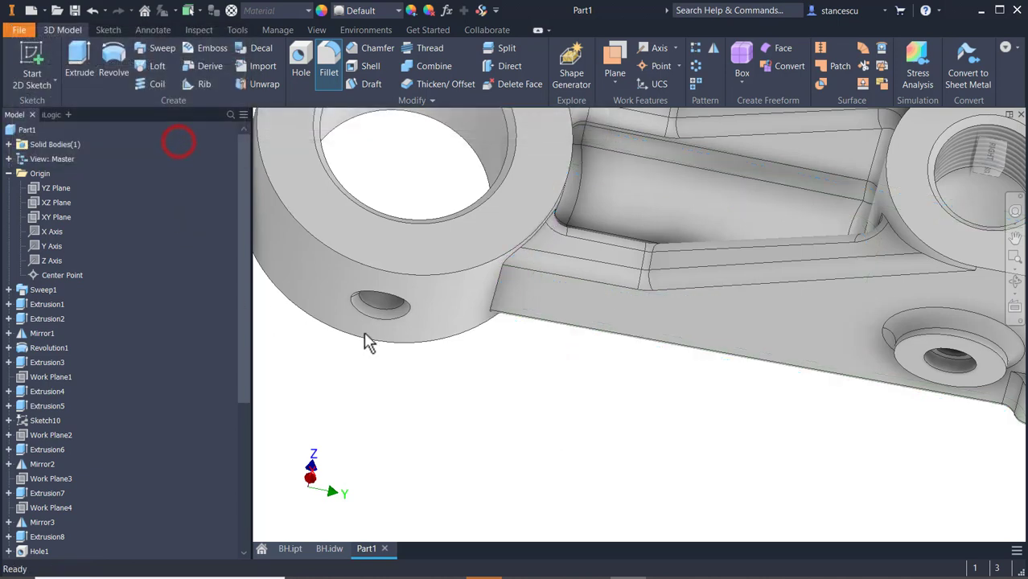
pyautogui.keyDown('shift'); pyautogui.moveTo(564, 381); pyautogui.dragTo(563, 320, button='middle'); pyautogui.keyUp('shift')
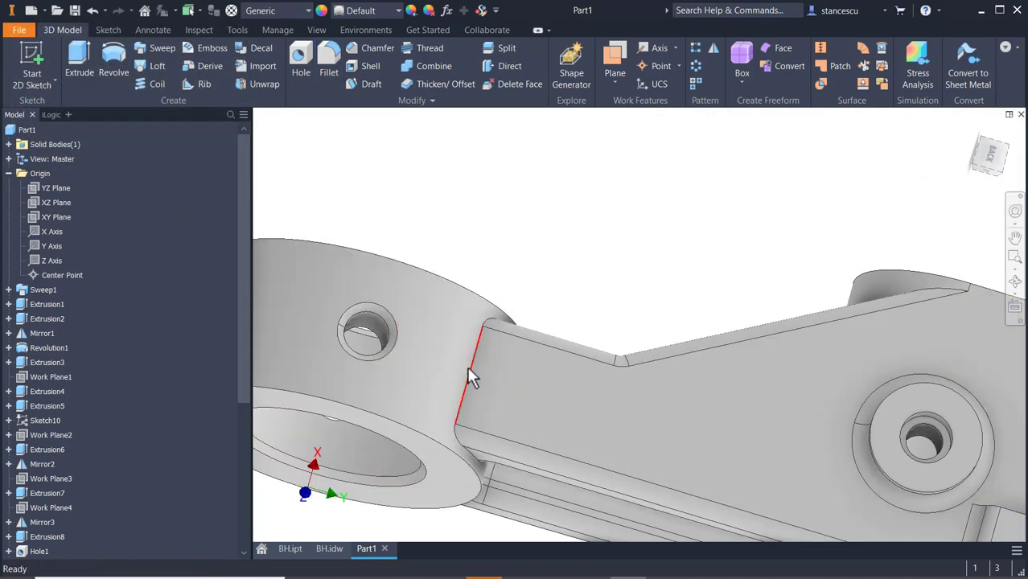
pyautogui.click(471, 378)
pyautogui.click(484, 359)
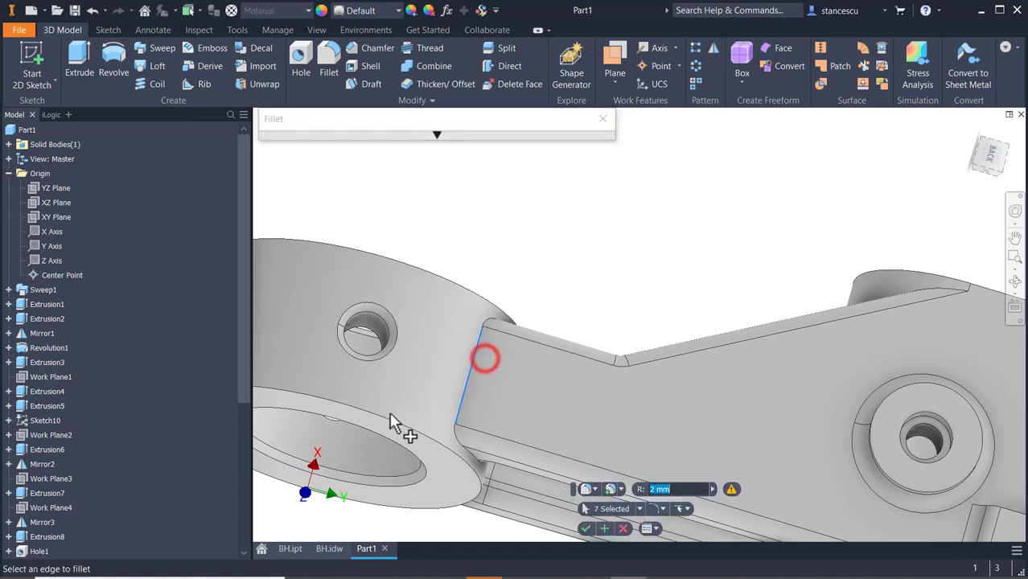
pyautogui.click(623, 528)
# Examine the filleted part from several sides and in the home view, and compare it with the views and fillet note in BH.idw.
pyautogui.keyDown('shift'); pyautogui.moveTo(695, 248); pyautogui.dragTo(765, 431, button='middle'); pyautogui.keyUp('shift')
pyautogui.keyDown('shift'); pyautogui.moveTo(809, 279); pyautogui.dragTo(817, 280, button='middle'); pyautogui.keyUp('shift')
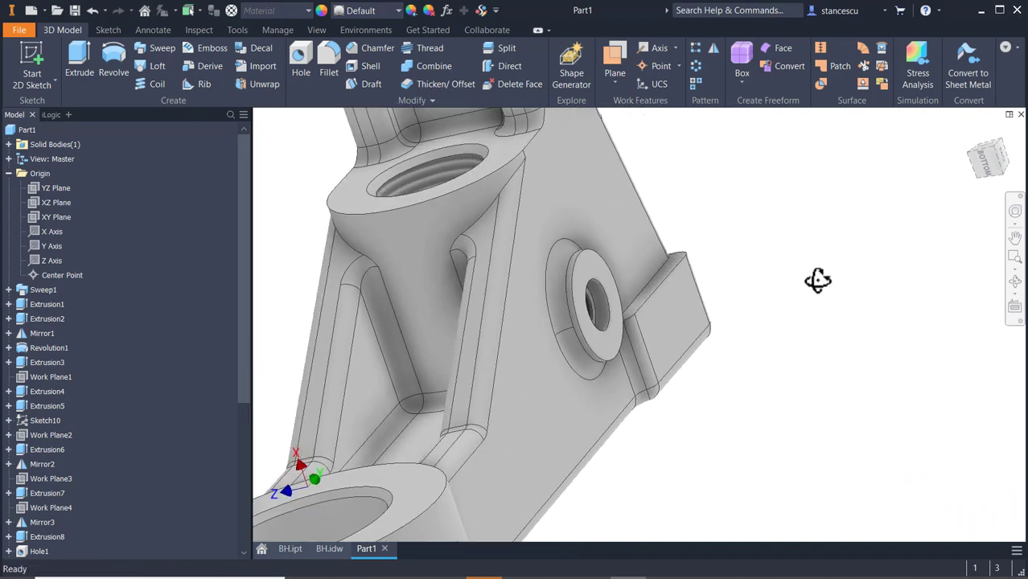
pyautogui.press('F6')
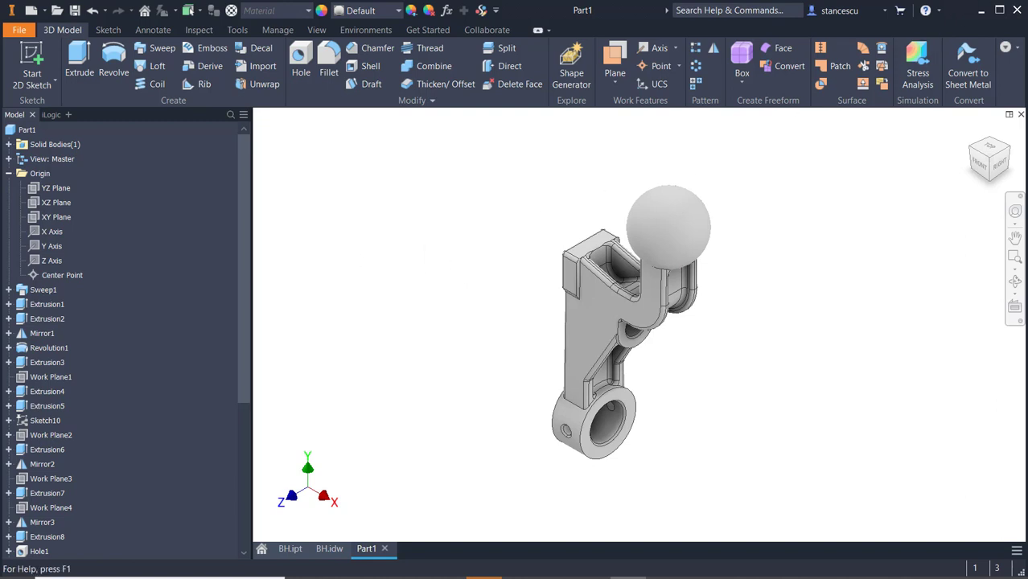
pyautogui.click(330, 550)
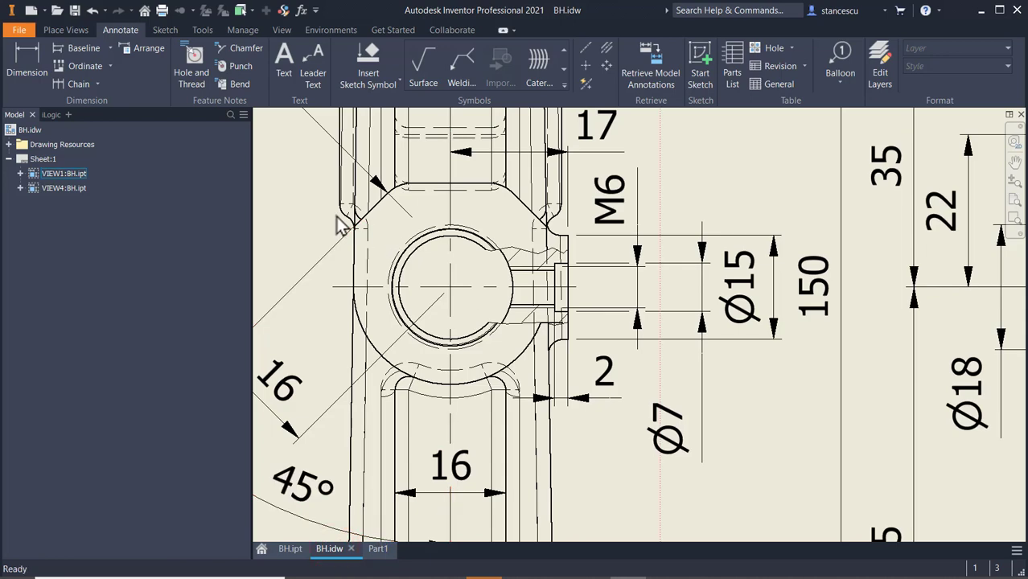
pyautogui.moveTo(784, 435)
pyautogui.mouseDown(button='middle')
pyautogui.moveTo(697, 353)
pyautogui.moveTo(550, 354)
pyautogui.mouseUp(button='middle')
pyautogui.scroll(-2, 613, 340)
pyautogui.moveTo(760, 391)
pyautogui.mouseDown(button='middle')
pyautogui.moveTo(762, 354)
pyautogui.moveTo(426, 353)
pyautogui.mouseUp(button='middle')
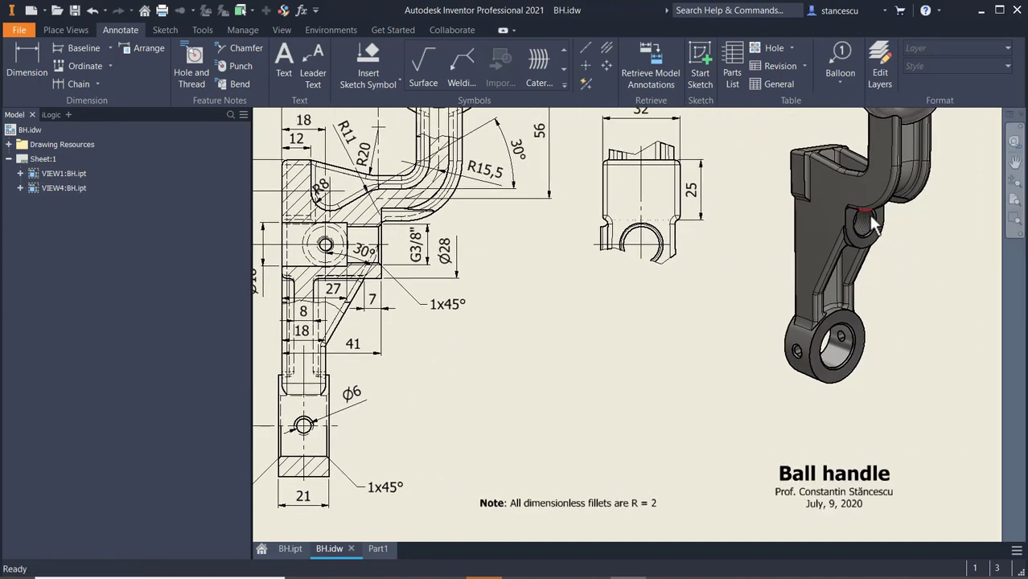
# Switch to the reference part BH.ipt in the home view and examine closely where the threaded boss meets the recess walls.
pyautogui.click(290, 548)
pyautogui.press('F4')
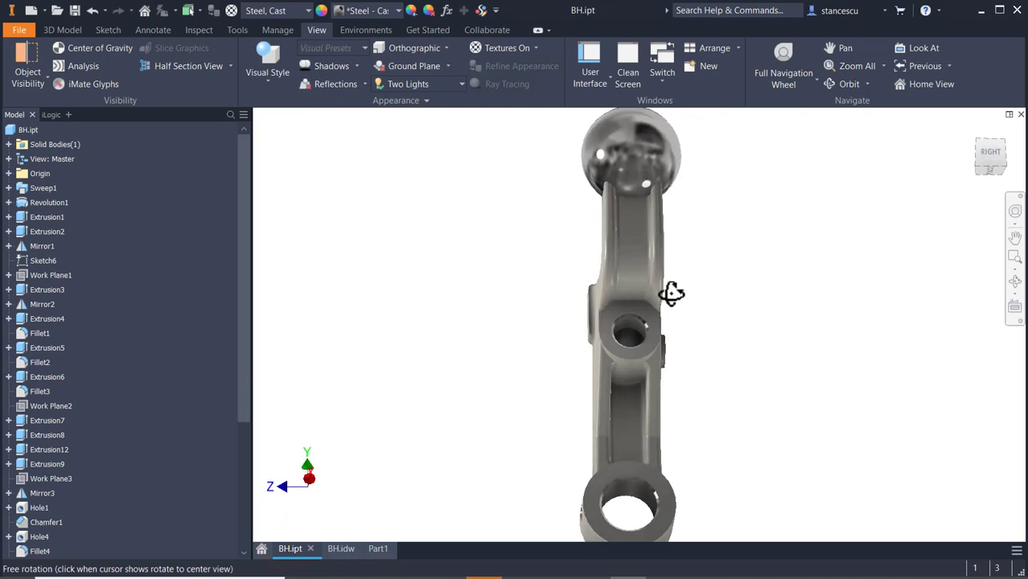
pyautogui.keyDown('shift'); pyautogui.moveTo(671, 294); pyautogui.dragTo(671, 288, button='middle'); pyautogui.keyUp('shift')
pyautogui.scroll(6, 643, 302)
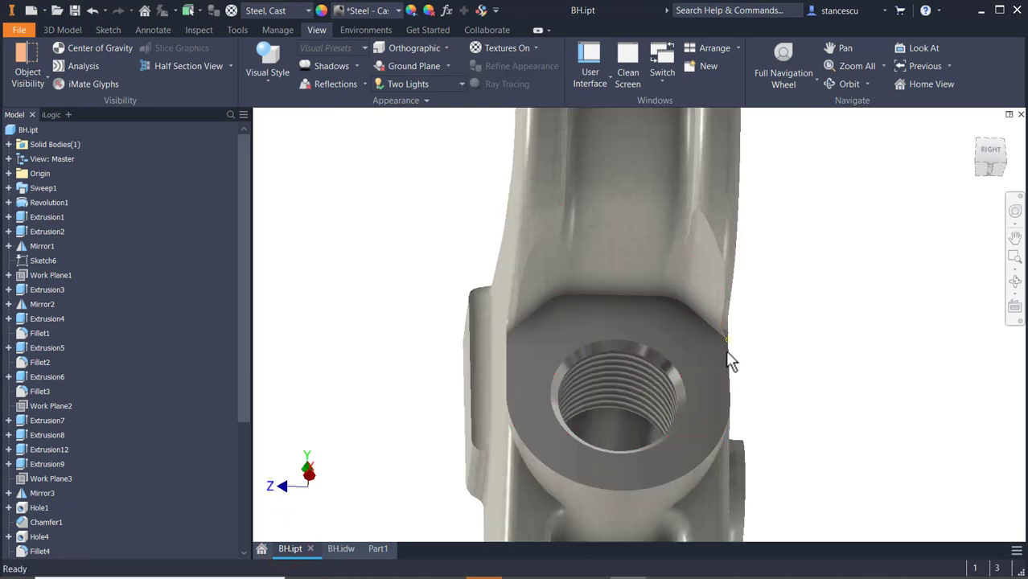
pyautogui.scroll(3, 543, 318)
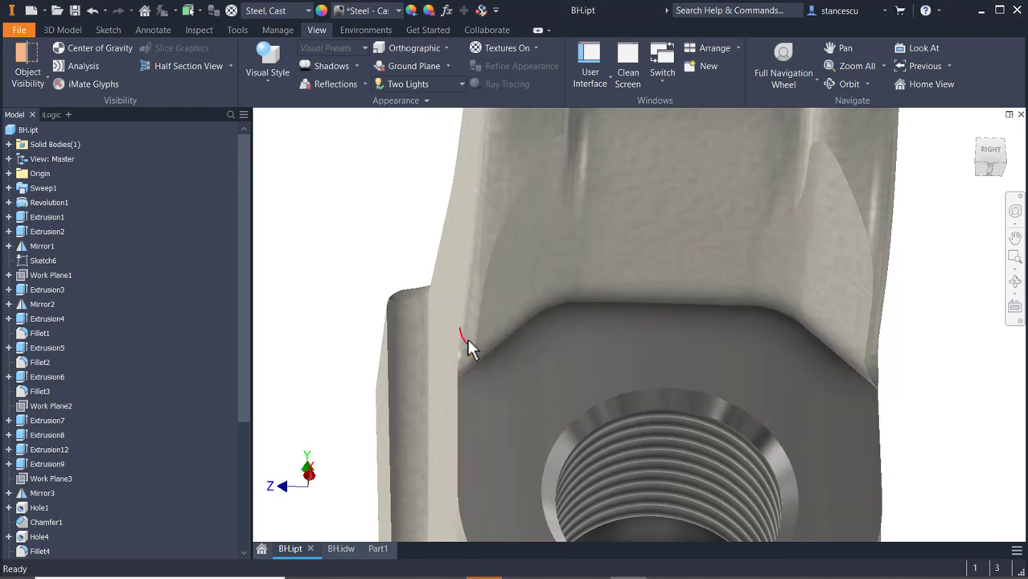
# Return to the BH.idw drawing and examine the 16 mm and 45° dimensions of the angled flats on the threaded boss.
pyautogui.click(329, 548)
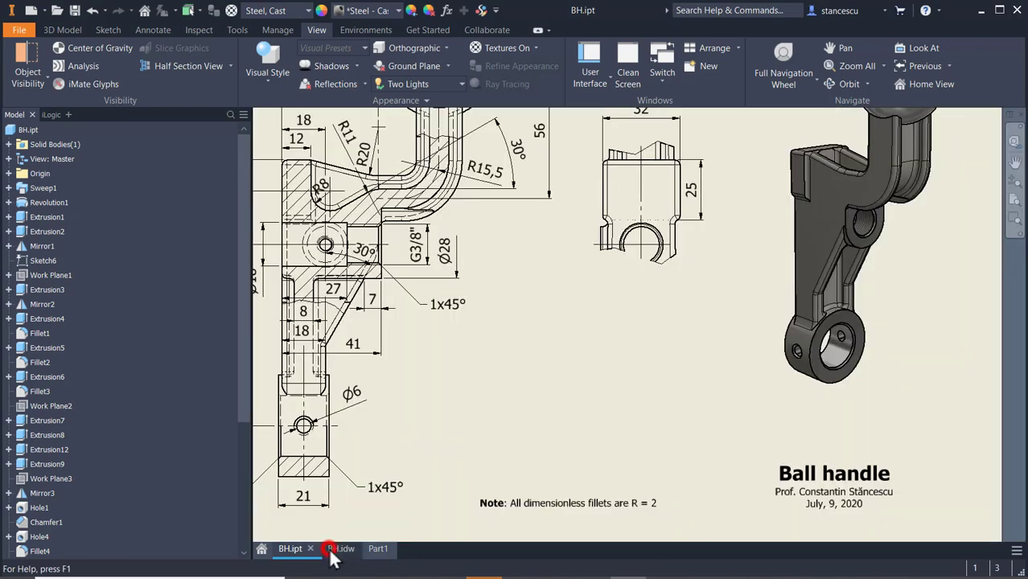
pyautogui.moveTo(437, 361); pyautogui.dragTo(870, 393, button='middle')
pyautogui.scroll(3, 480, 315)
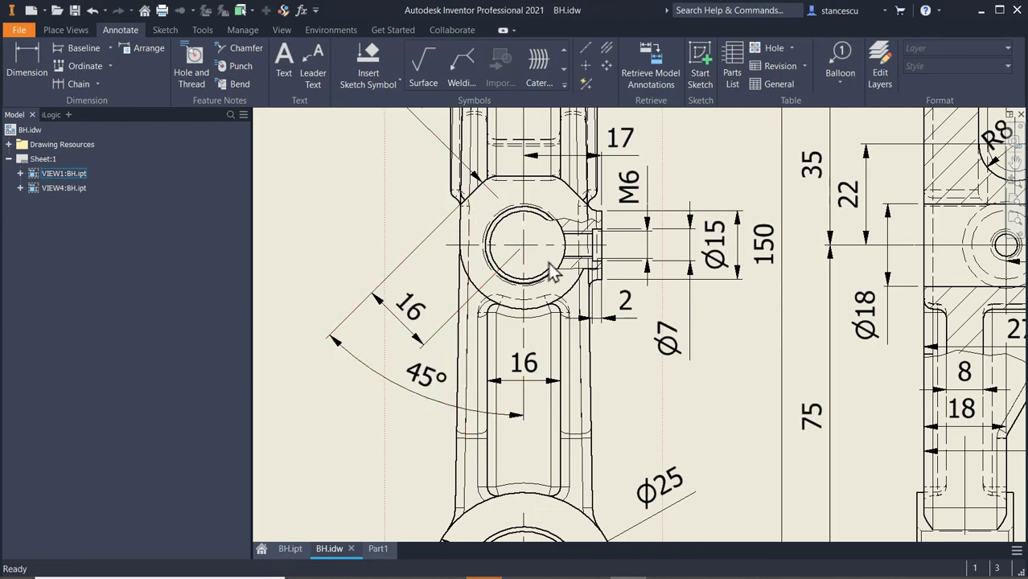
# Start a sketch on the threaded boss face in Part1 and make the projected upper edges of the profile construction geometry.
pyautogui.moveTo(408, 127); pyautogui.dragTo(447, 236, button='middle')
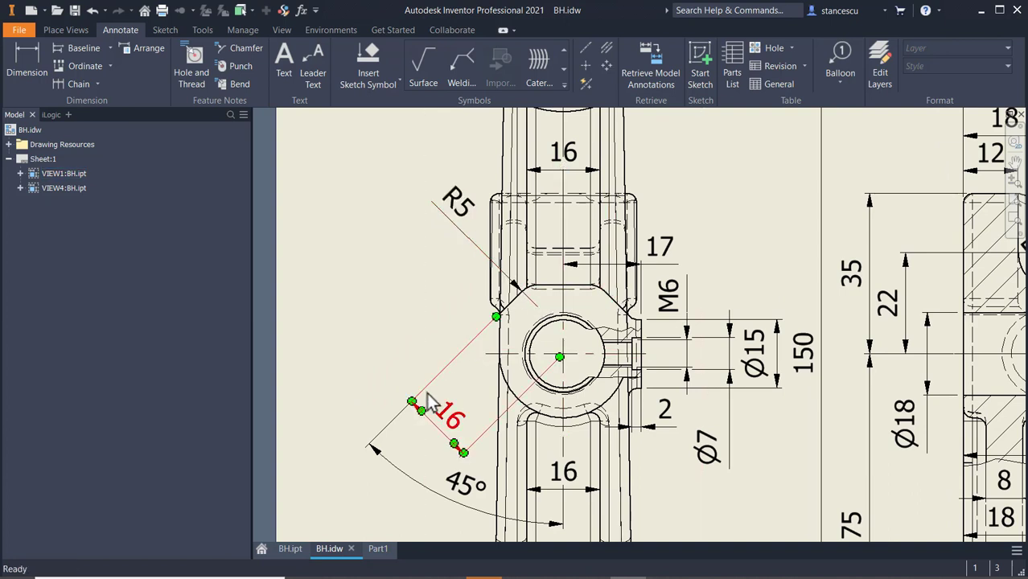
pyautogui.click(374, 548)
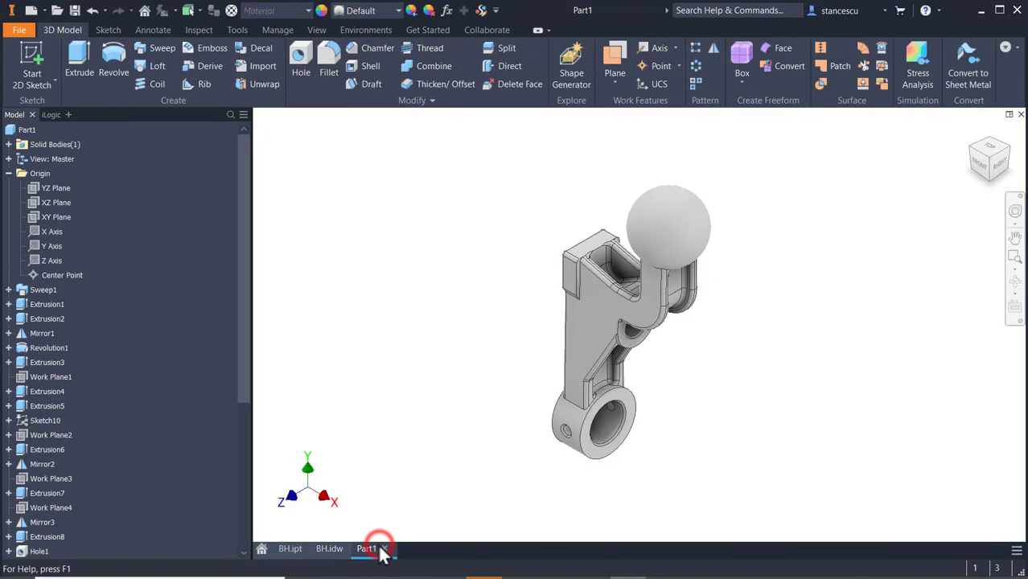
pyautogui.scroll(2, 699, 395)
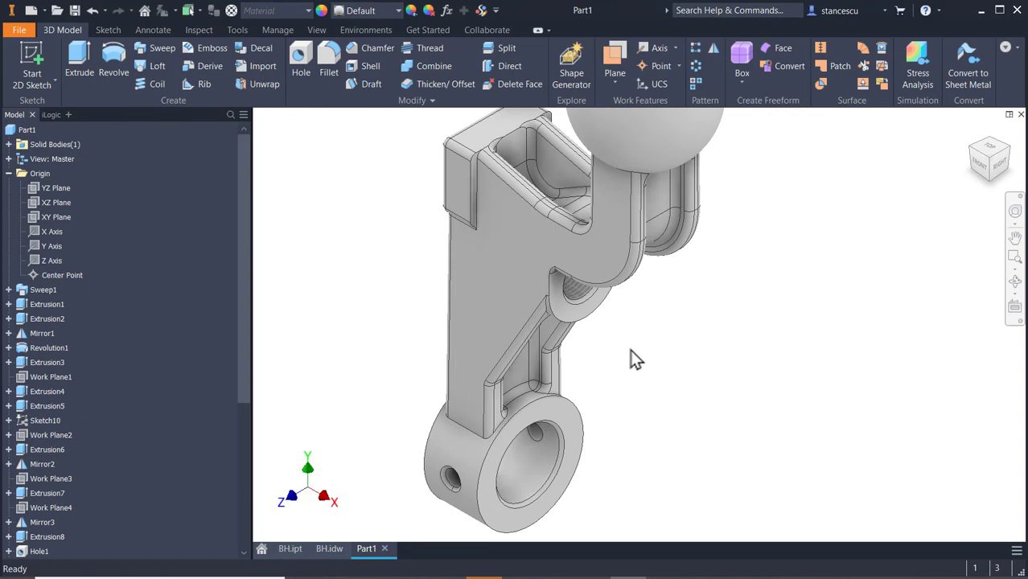
pyautogui.click(596, 314)
pyautogui.click(682, 304)
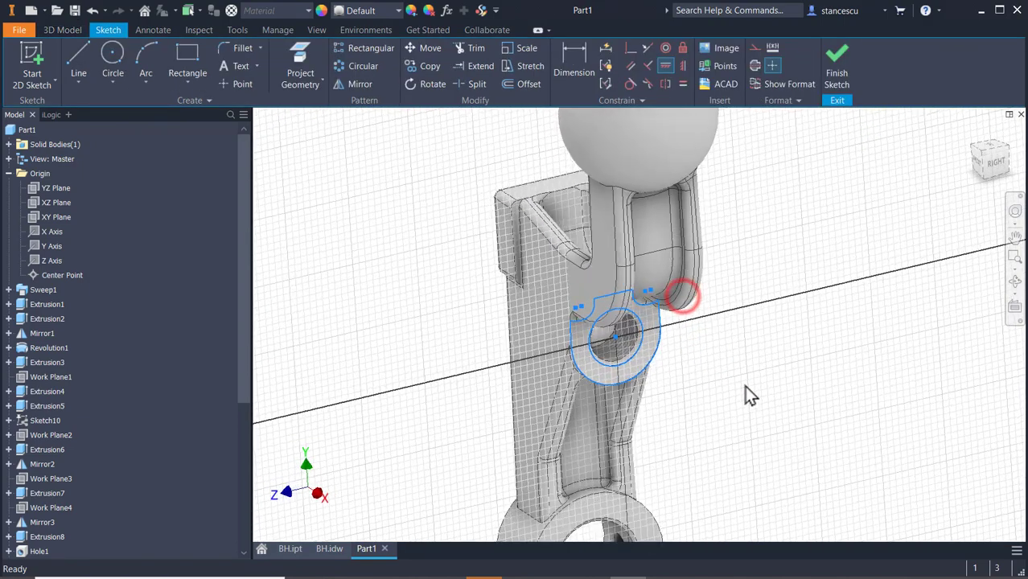
pyautogui.press('F7')
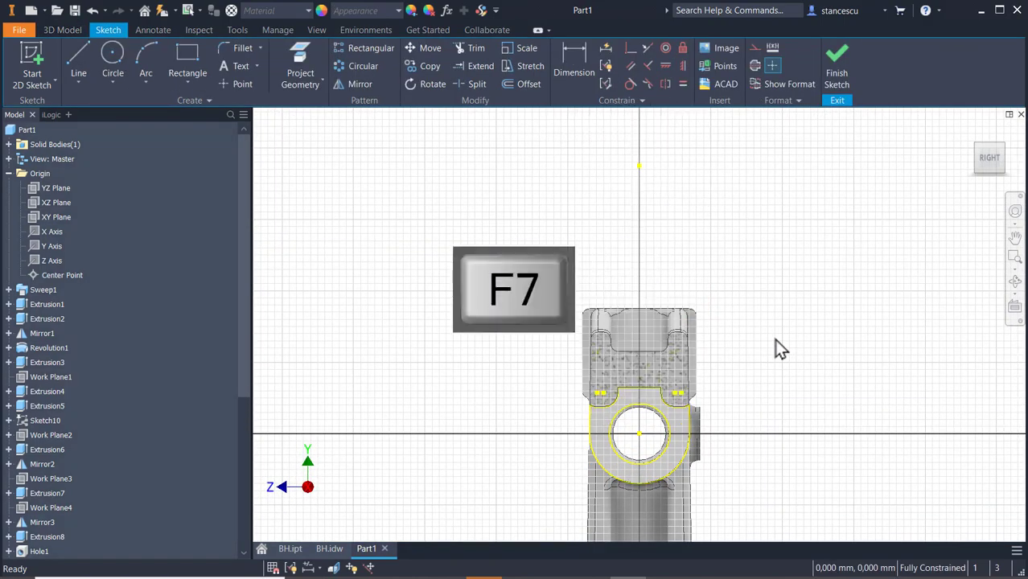
pyautogui.scroll(3, 735, 413)
pyautogui.moveTo(774, 326)
pyautogui.mouseDown(button='middle')
pyautogui.moveTo(815, 229)
pyautogui.moveTo(837, 217)
pyautogui.mouseUp(button='middle')
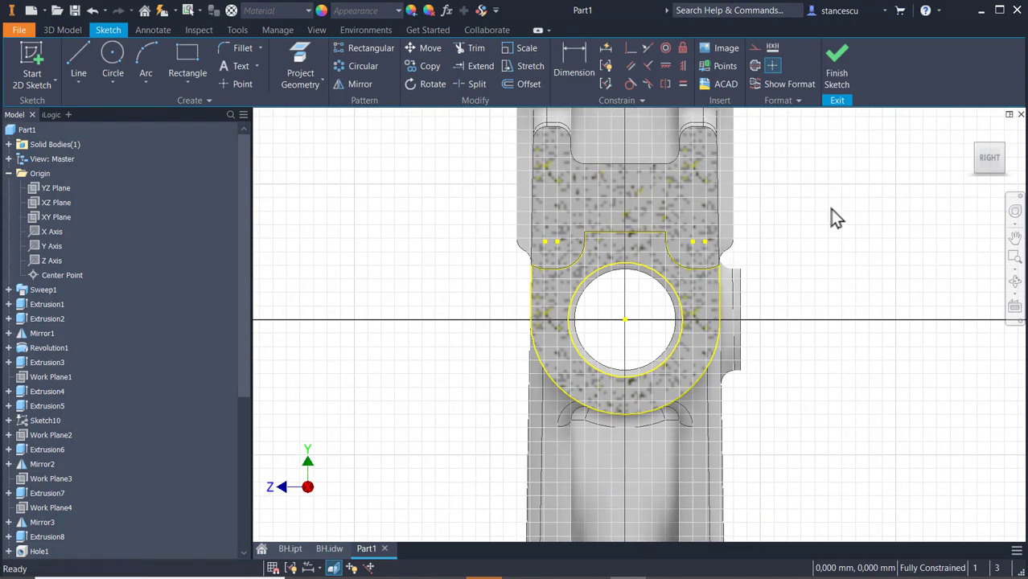
pyautogui.moveTo(447, 199)
pyautogui.mouseDown()
pyautogui.moveTo(818, 320)
pyautogui.moveTo(808, 388)
pyautogui.moveTo(820, 304)
pyautogui.mouseUp()
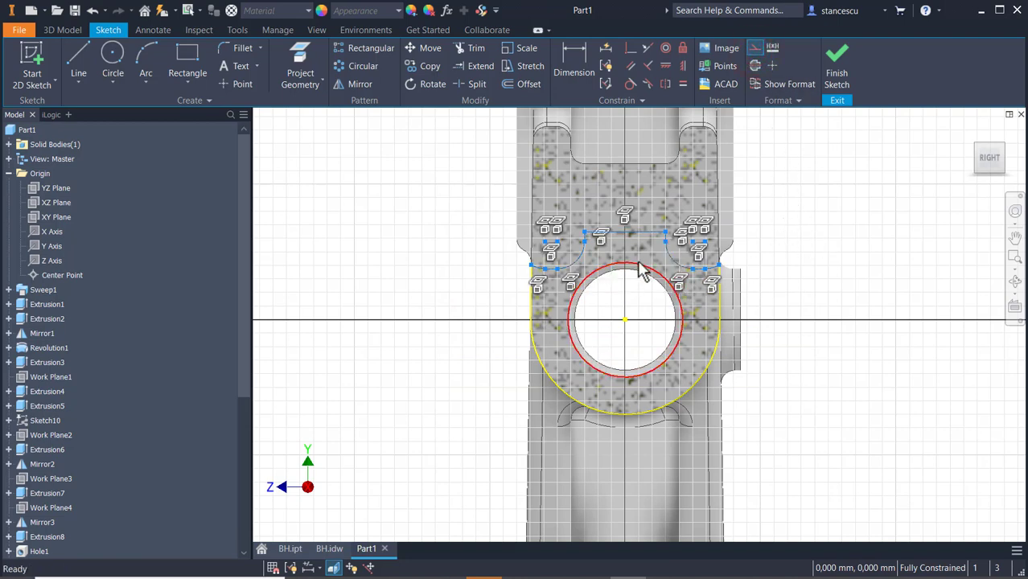
pyautogui.click(826, 258)
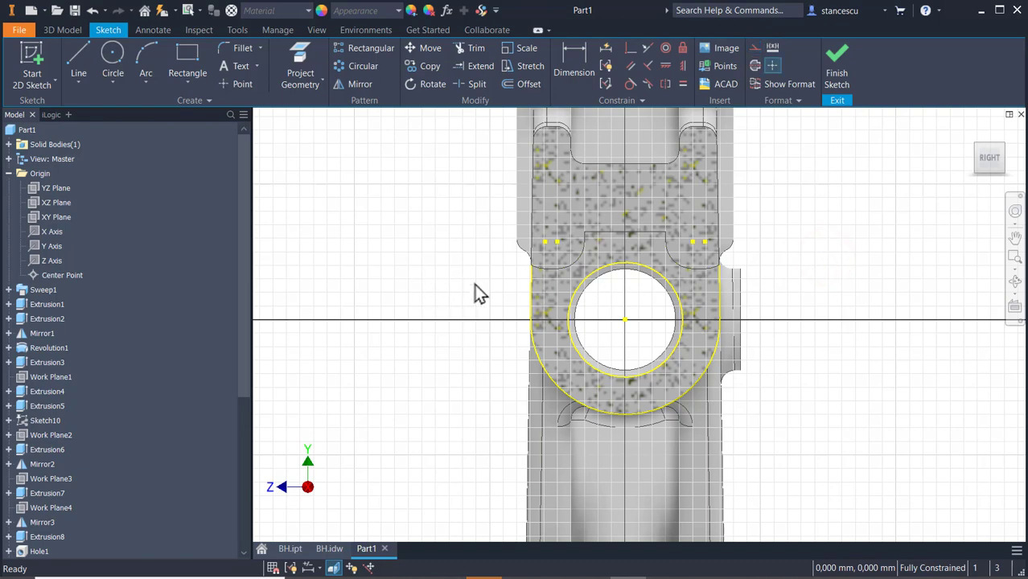
# Draw a slanted line about 14.2 mm long from the boss's left vertical edge up to the horizontal line above the hole.
pyautogui.scroll(3, 485, 262)
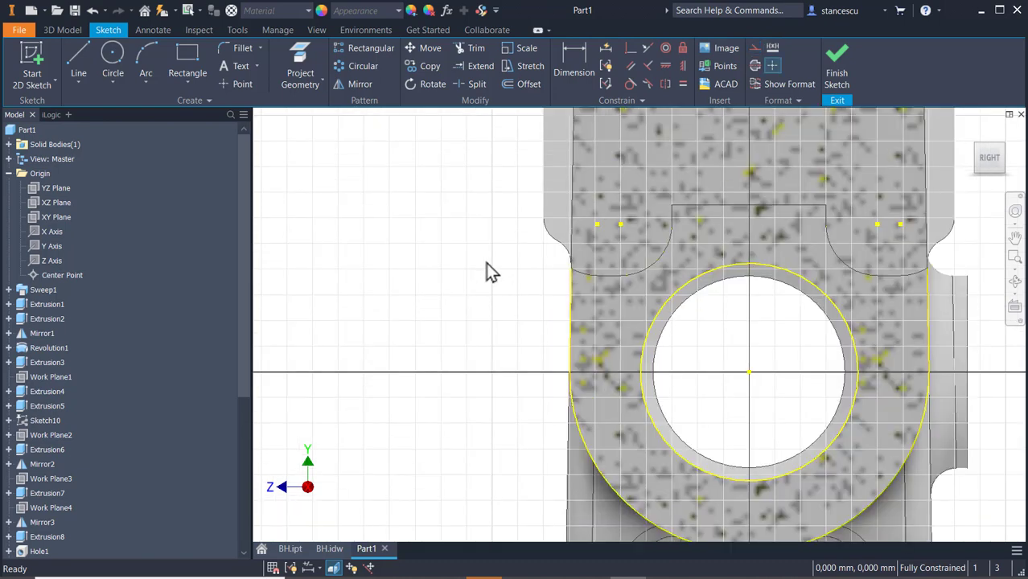
pyautogui.click(79, 58)
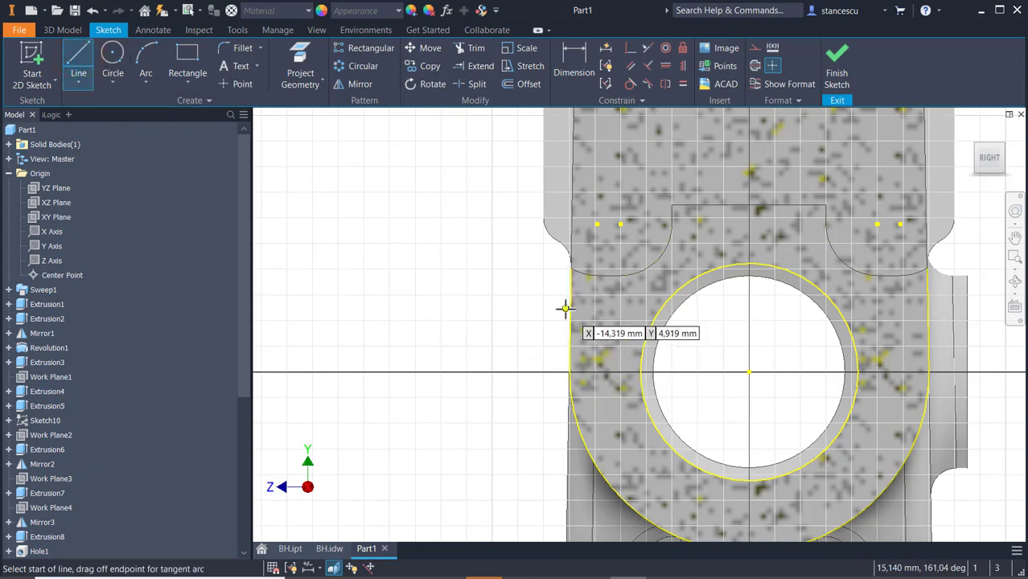
pyautogui.click(569, 309)
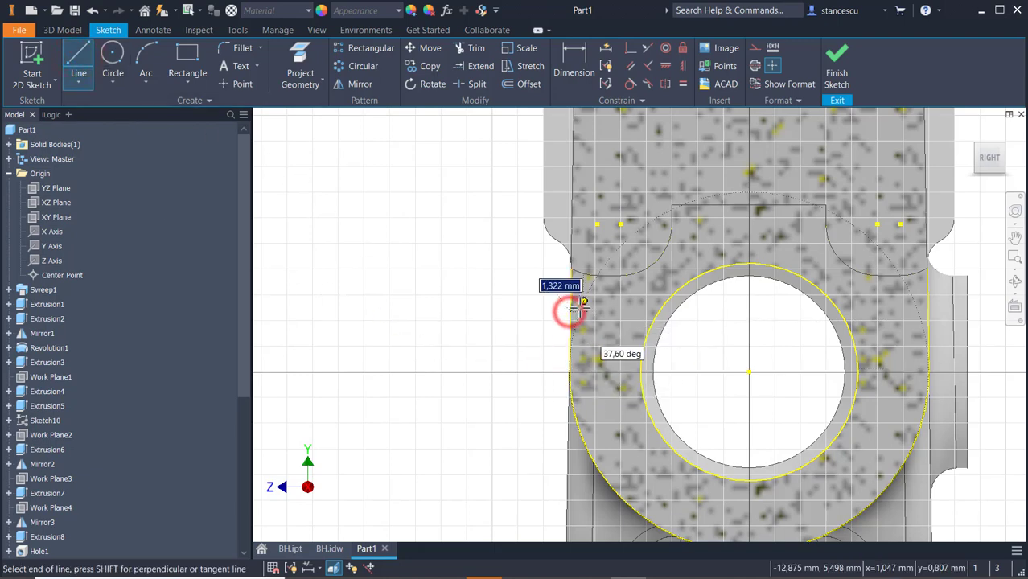
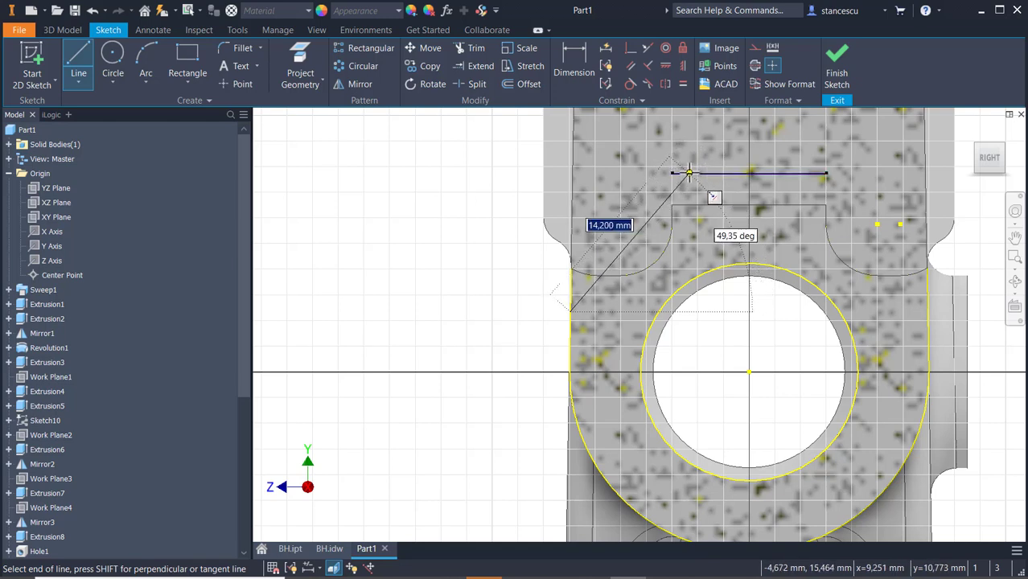
pyautogui.click(688, 173)
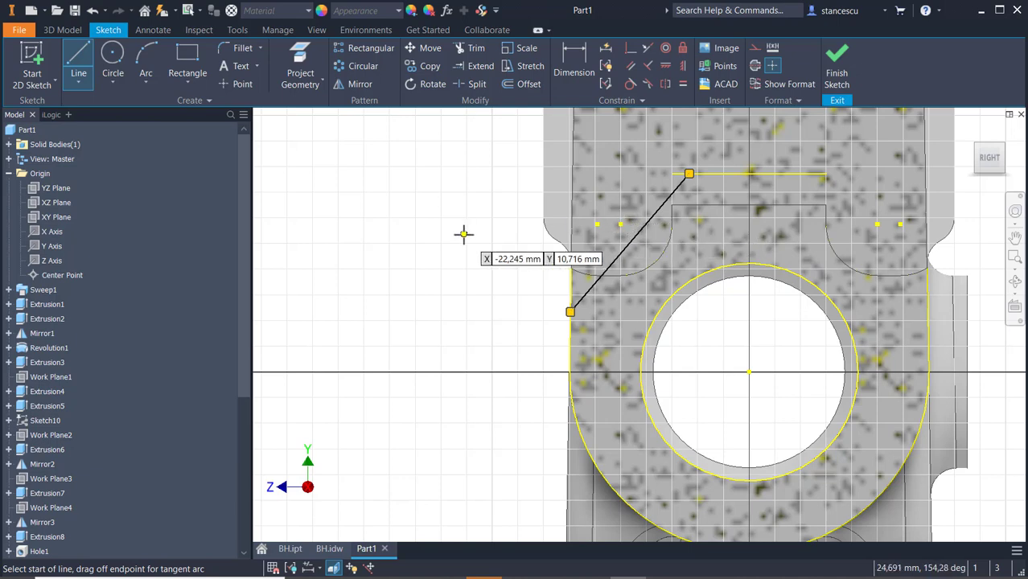
# Dimension the slanted line at 16 mm from the centre of the boss hole.
pyautogui.click(567, 59)
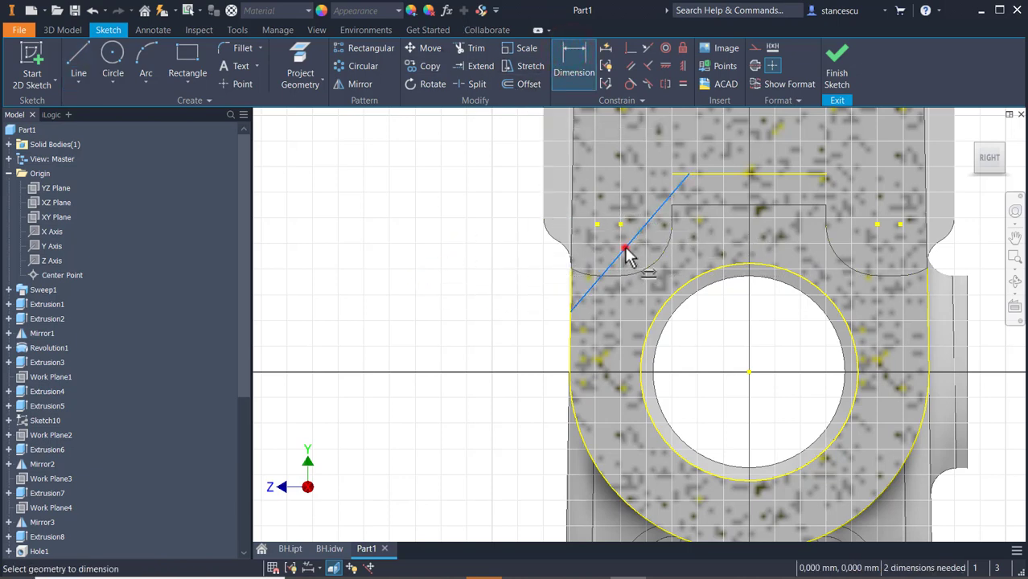
pyautogui.click(626, 249)
pyautogui.click(747, 370)
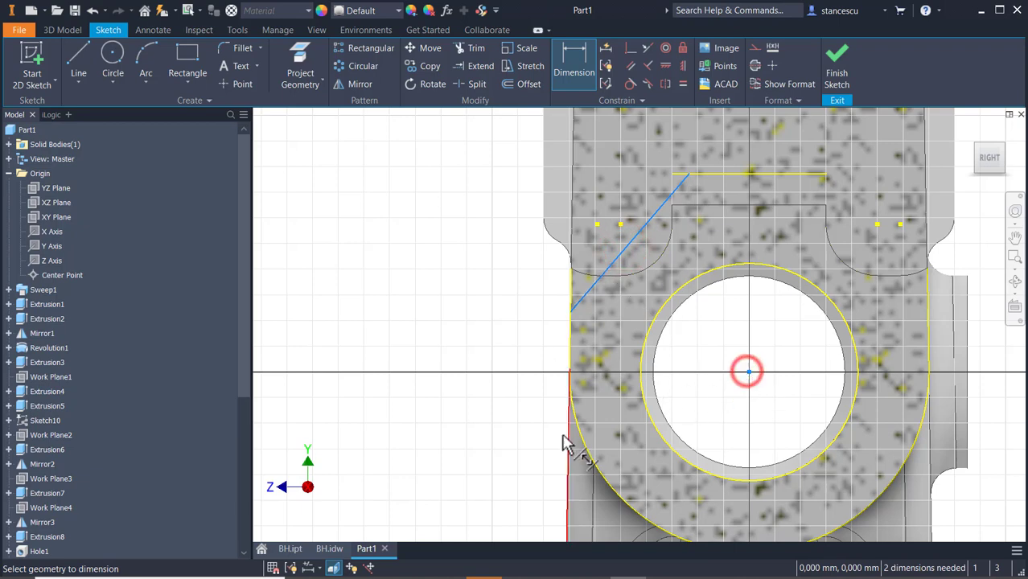
pyautogui.click(529, 476)
pyautogui.write('1')
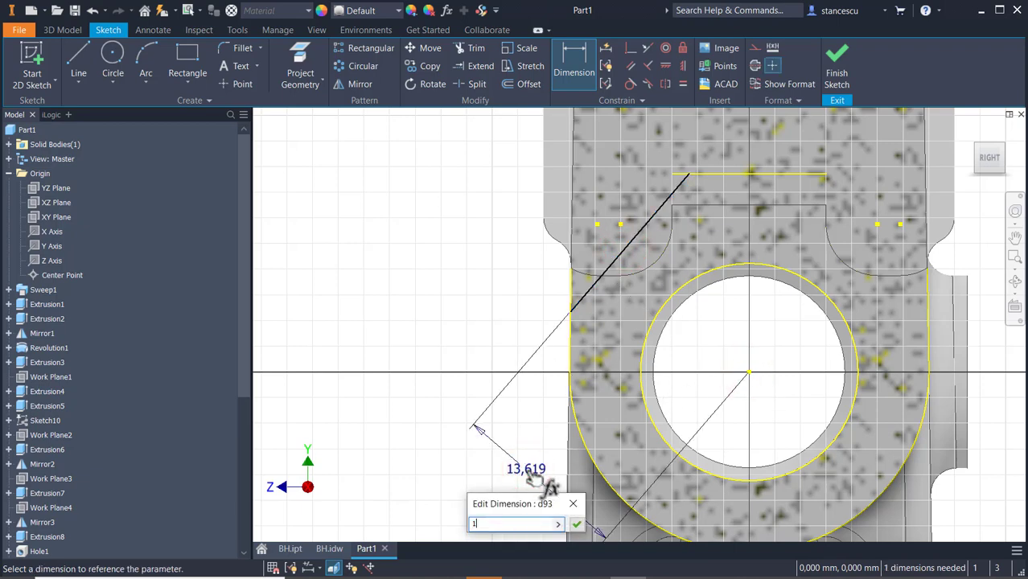
pyautogui.write('6')
pyautogui.press('Return')
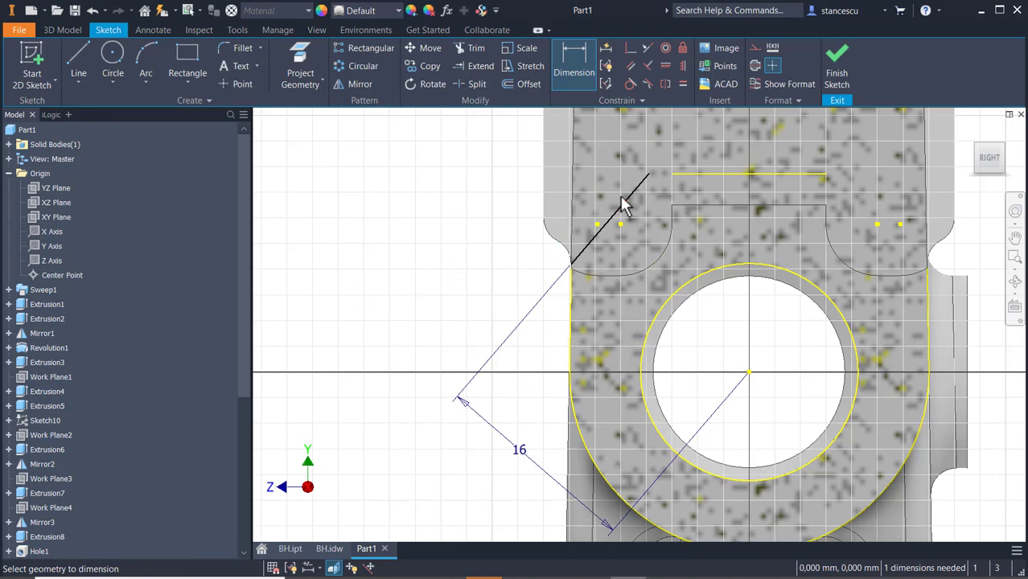
# Dimension the angle between the slanted line and the horizontal line above the hole at 45°.
pyautogui.click(625, 208)
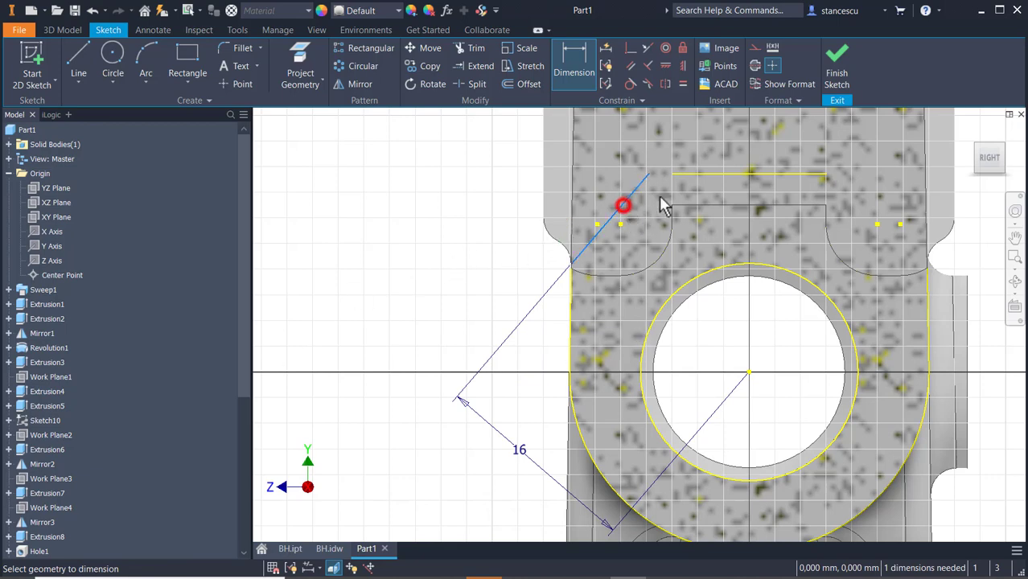
pyautogui.click(724, 177)
pyautogui.click(732, 146)
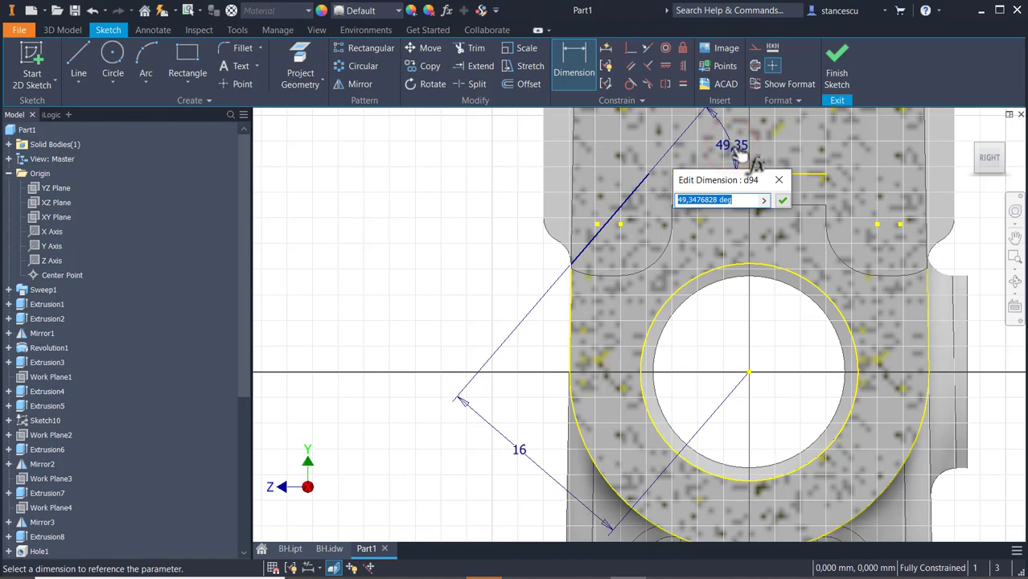
pyautogui.write('45')
pyautogui.press('Return')
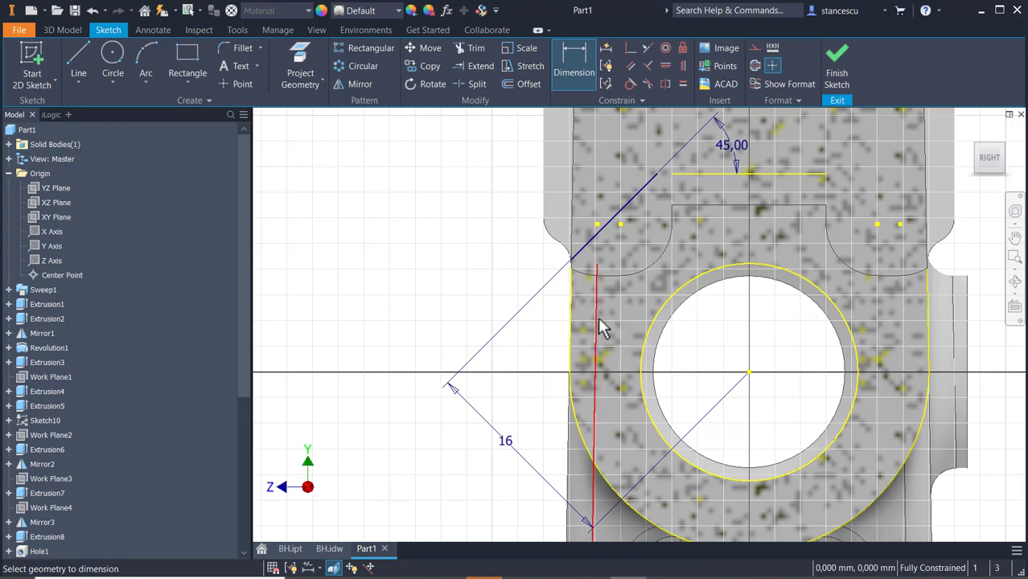
# Project the origin Y axis into the sketch and convert it to a construction line.
pyautogui.scroll(2, 586, 311)
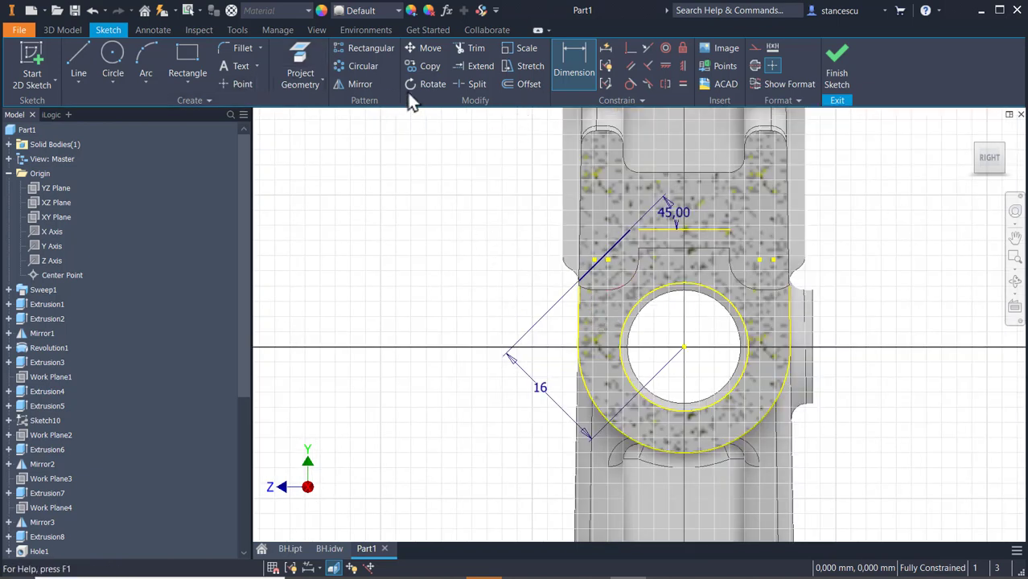
pyautogui.click(298, 61)
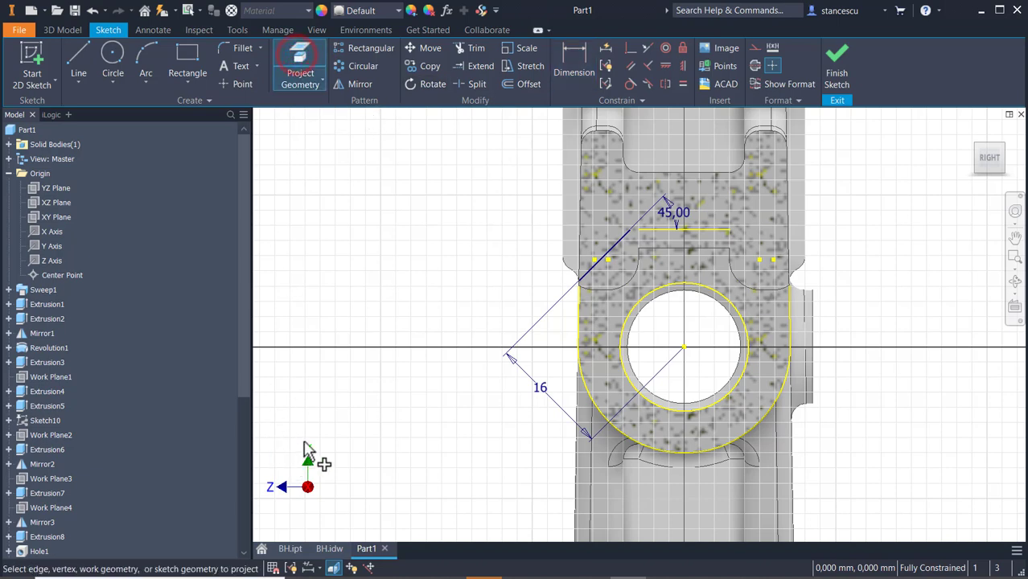
pyautogui.click(40, 249)
pyautogui.press('Escape')
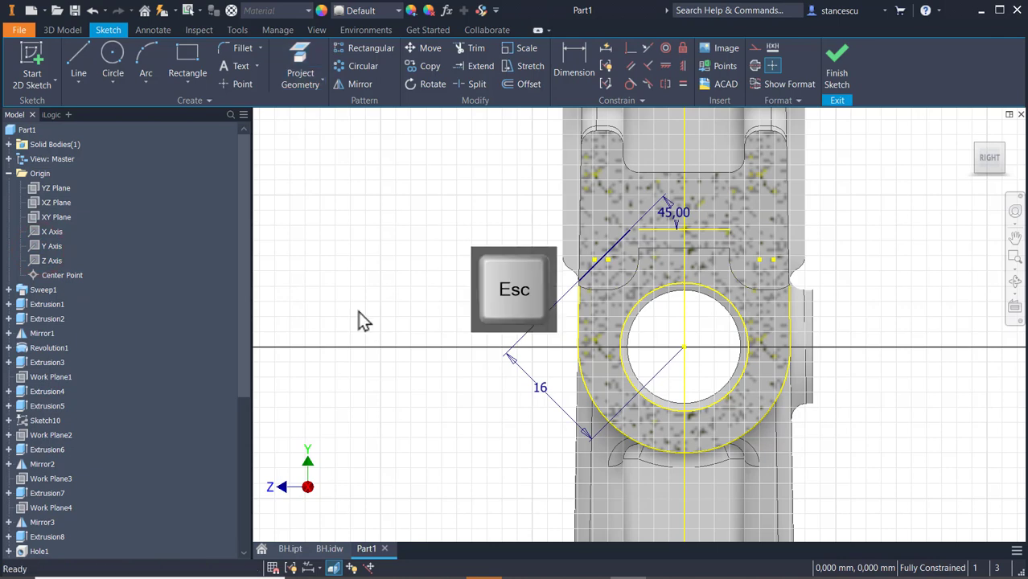
pyautogui.click(683, 153)
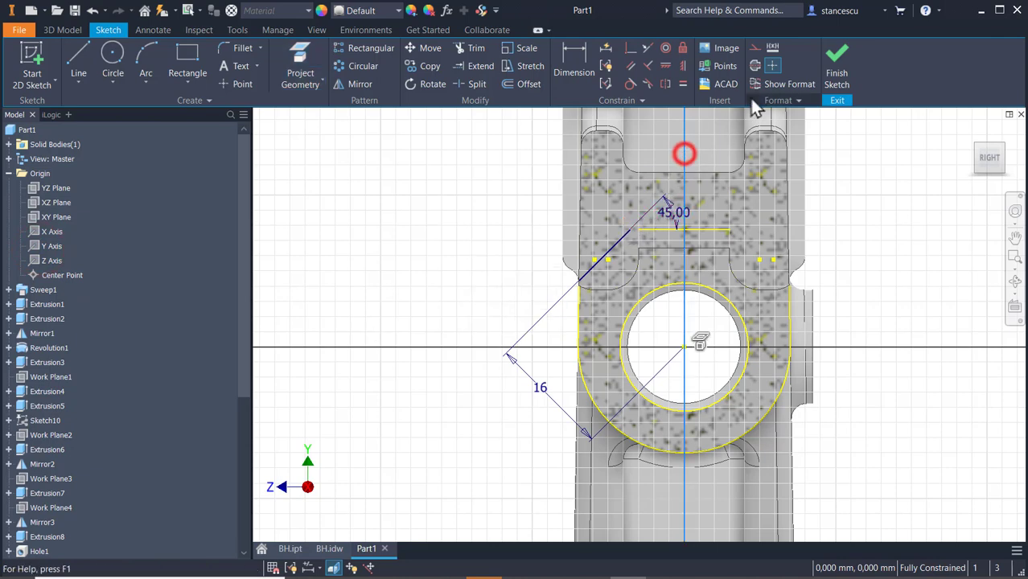
pyautogui.click(754, 45)
pyautogui.click(872, 216)
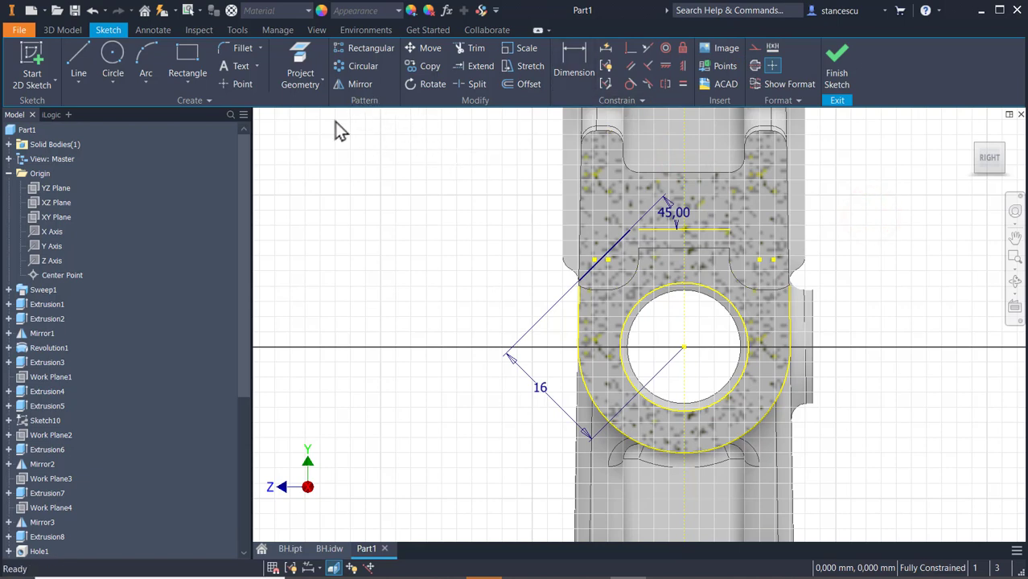
# Mirror the slanted line about the projected Y axis.
pyautogui.click(359, 84)
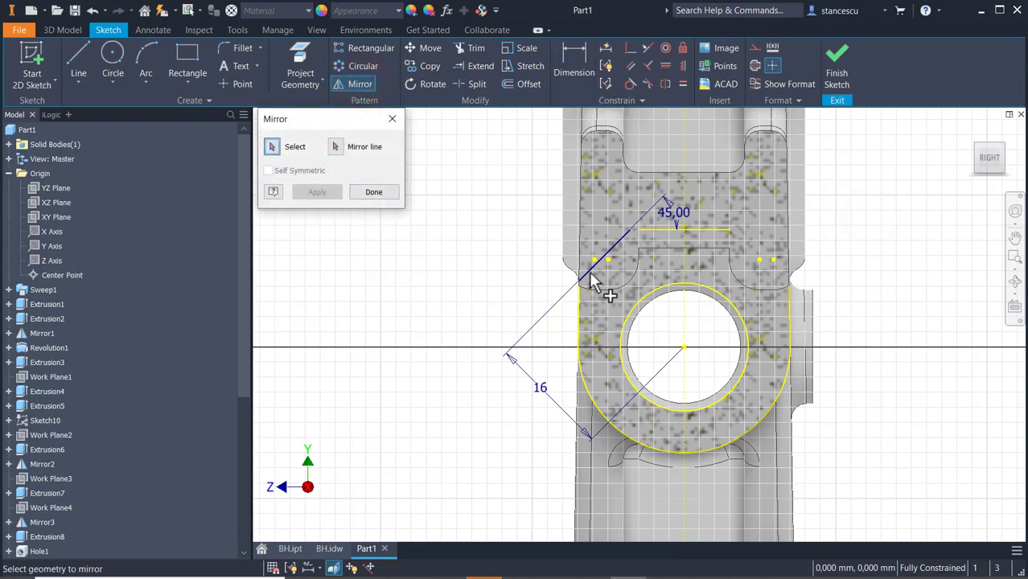
pyautogui.click(620, 246)
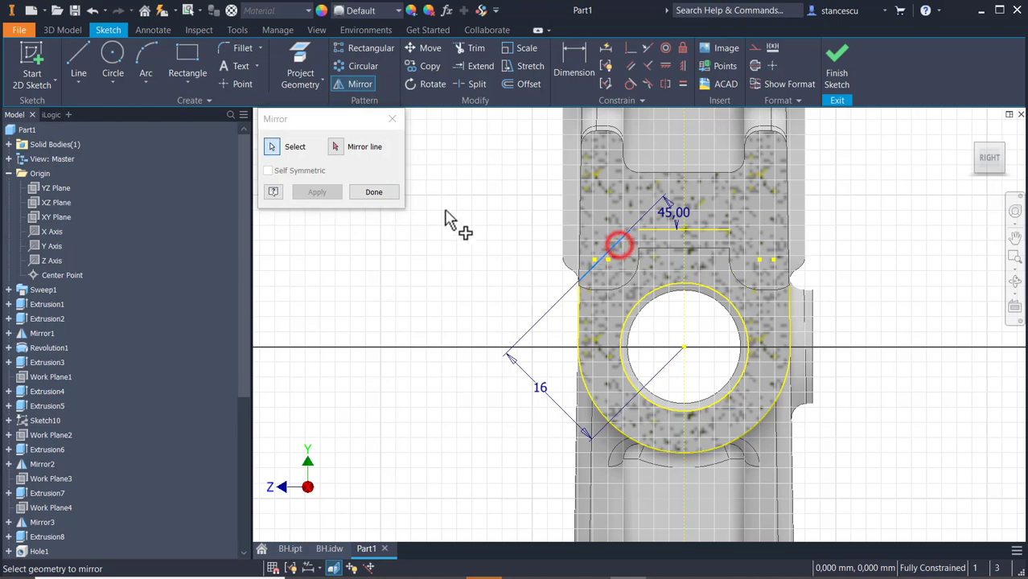
pyautogui.click(336, 147)
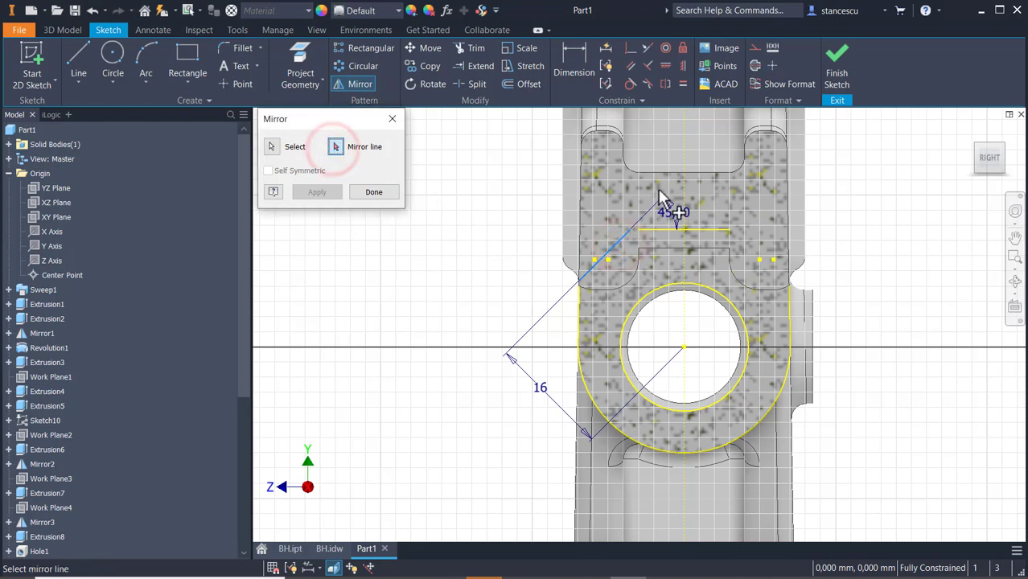
pyautogui.click(686, 186)
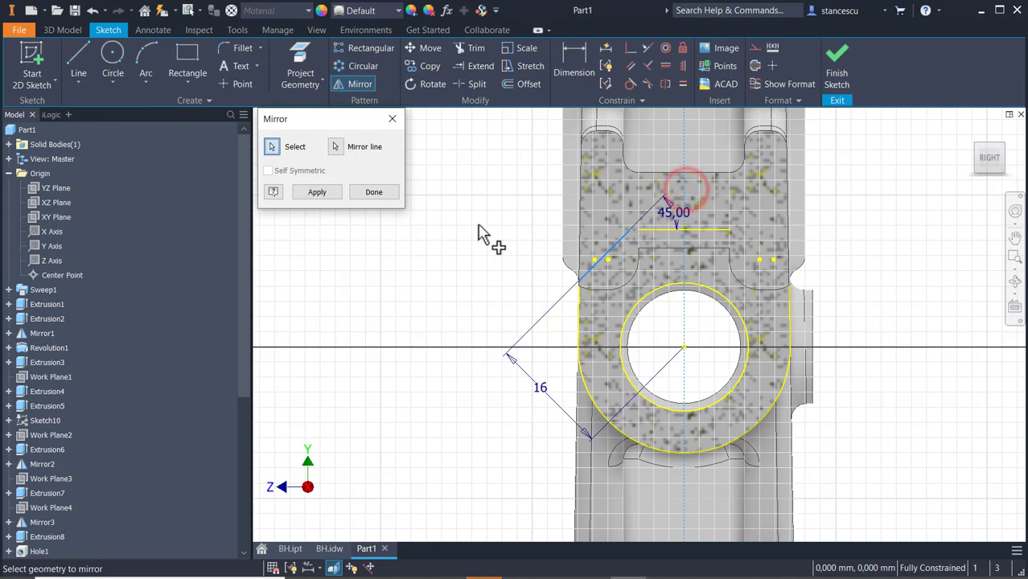
pyautogui.click(315, 193)
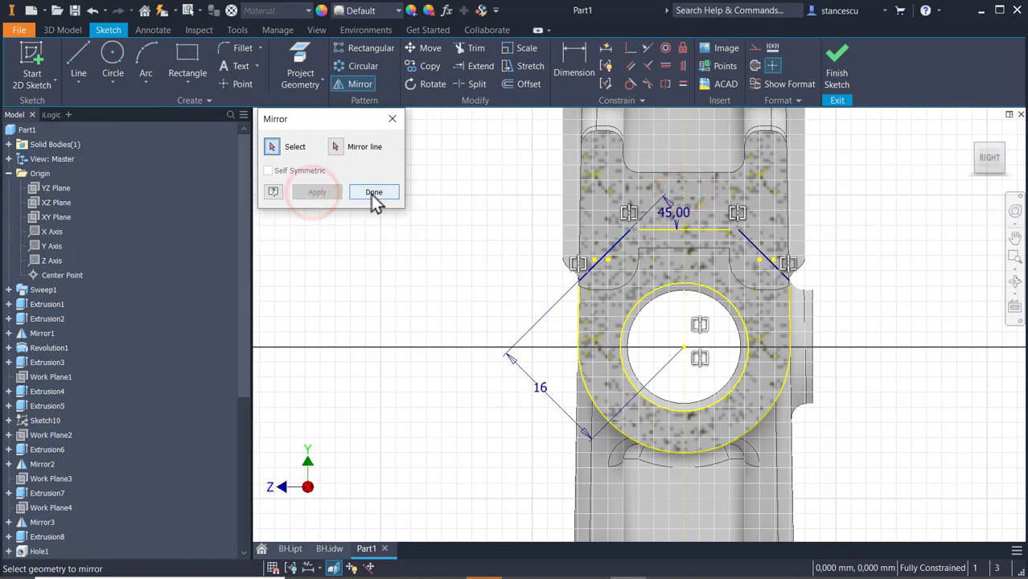
pyautogui.click(373, 194)
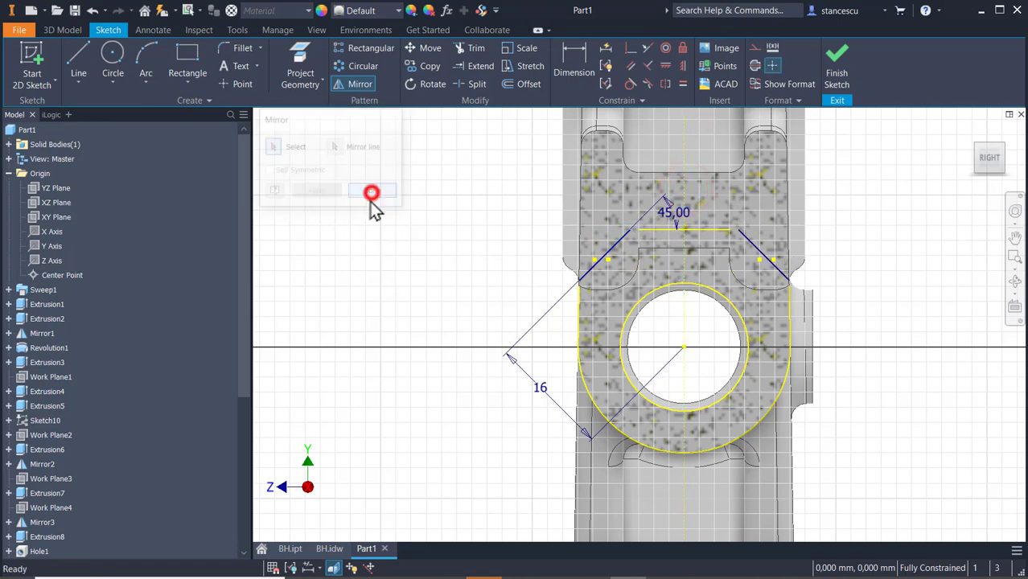
# Draw a horizontal line joining the upper ends of the original and mirrored slanted lines above the boss hole.
pyautogui.click(78, 56)
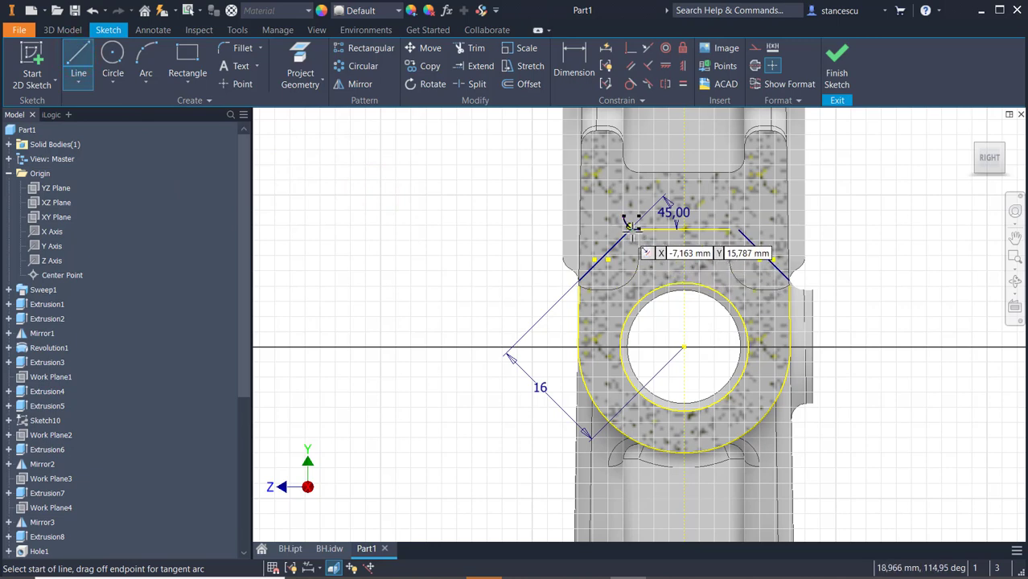
pyautogui.scroll(5, 632, 229)
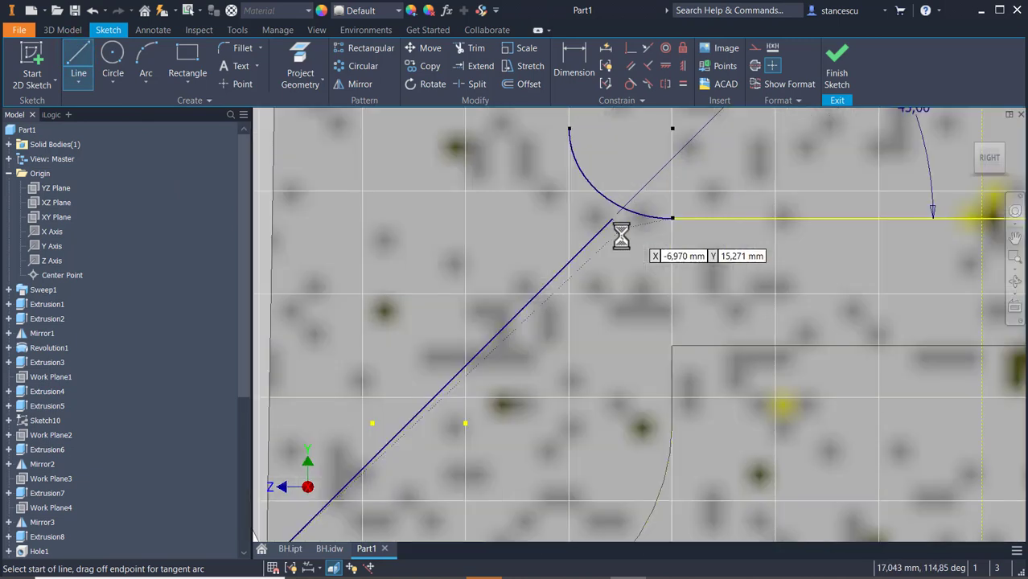
pyautogui.click(612, 220)
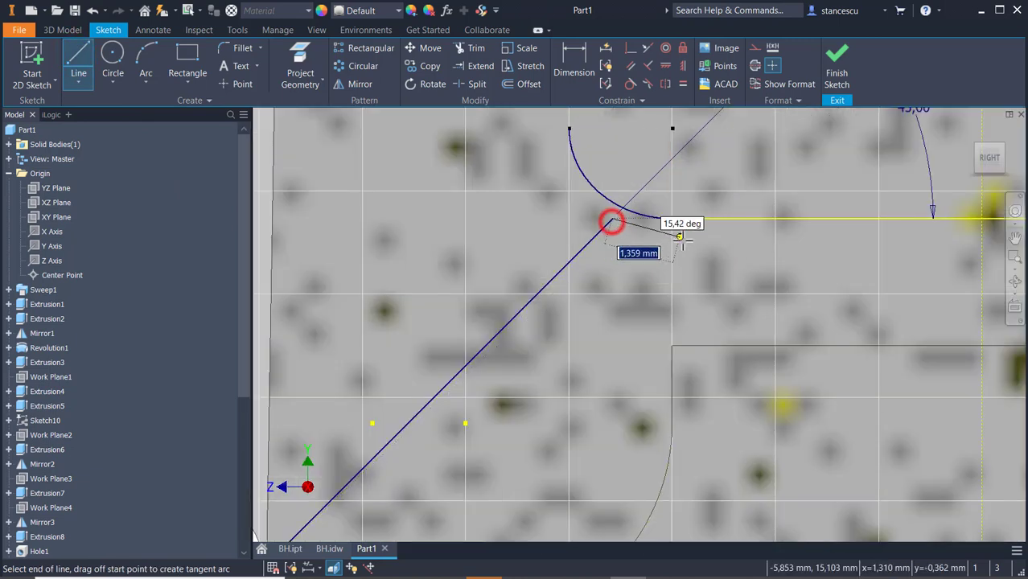
pyautogui.moveTo(692, 240); pyautogui.dragTo(451, 253, button='middle')
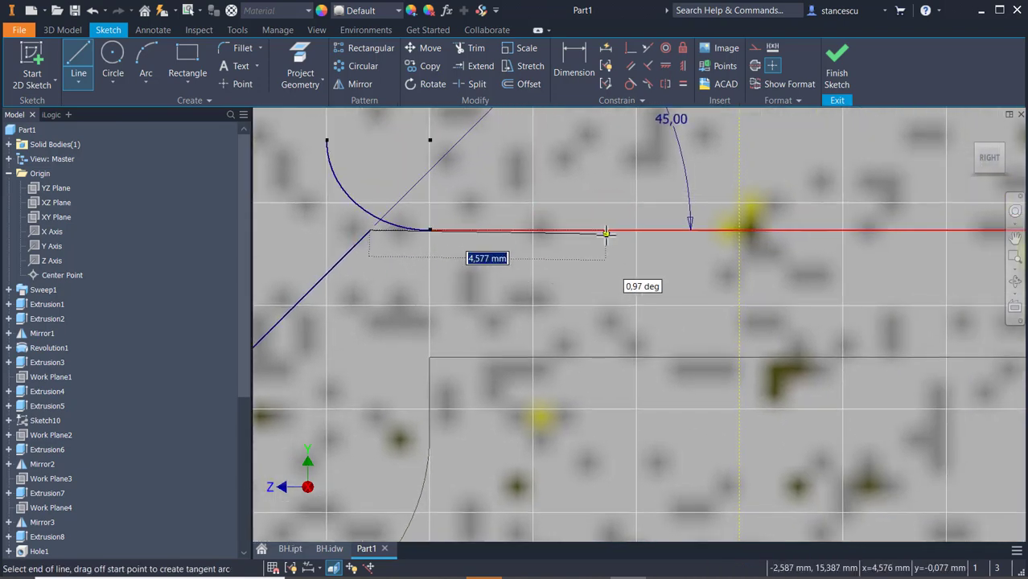
pyautogui.moveTo(736, 310); pyautogui.dragTo(323, 326, button='middle')
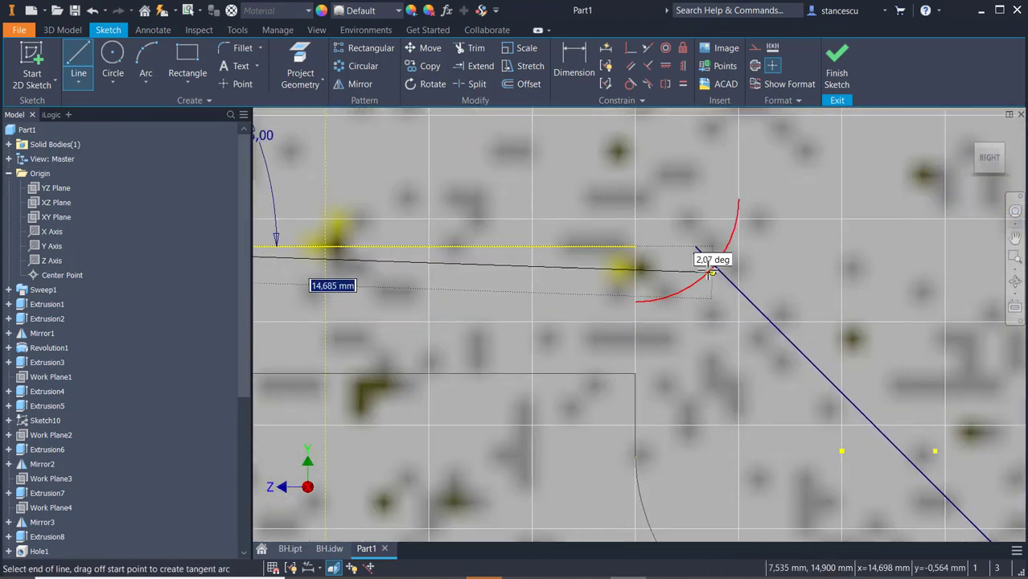
pyautogui.doubleClick(696, 247)
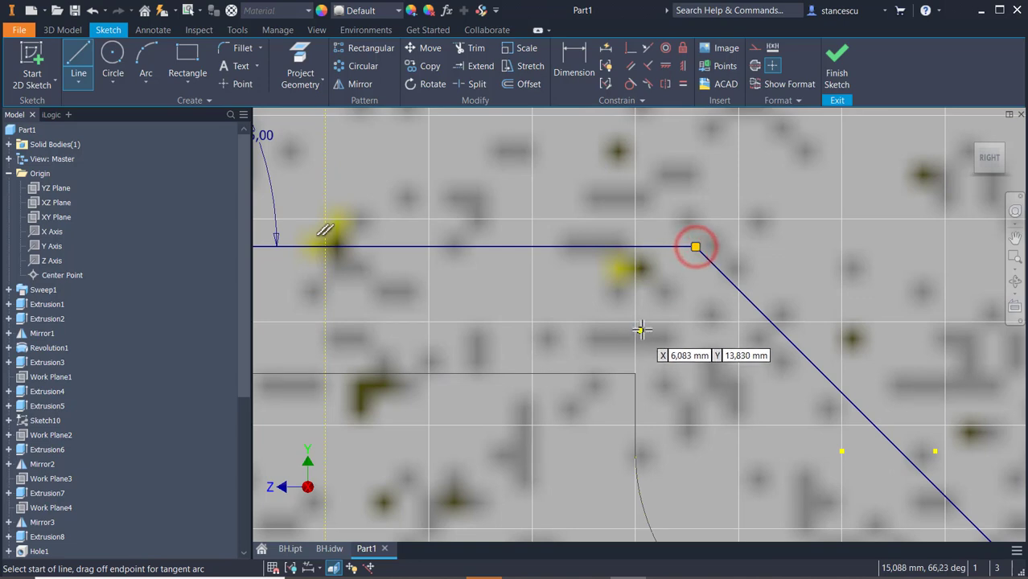
pyautogui.scroll(-5, 641, 330)
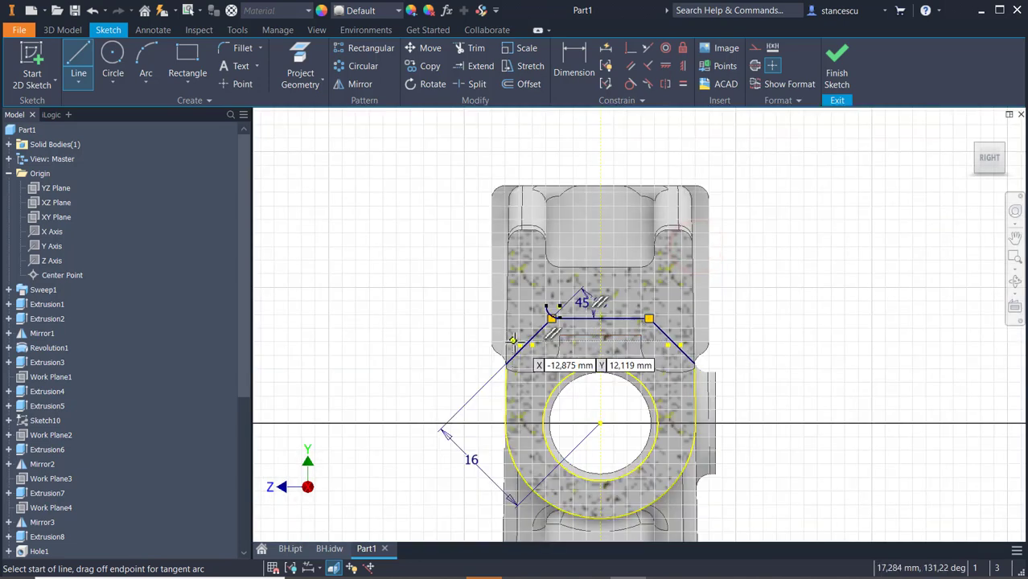
# Round both corners between the horizontal line and the two slanted lines with 5 mm sketch fillets.
pyautogui.click(233, 48)
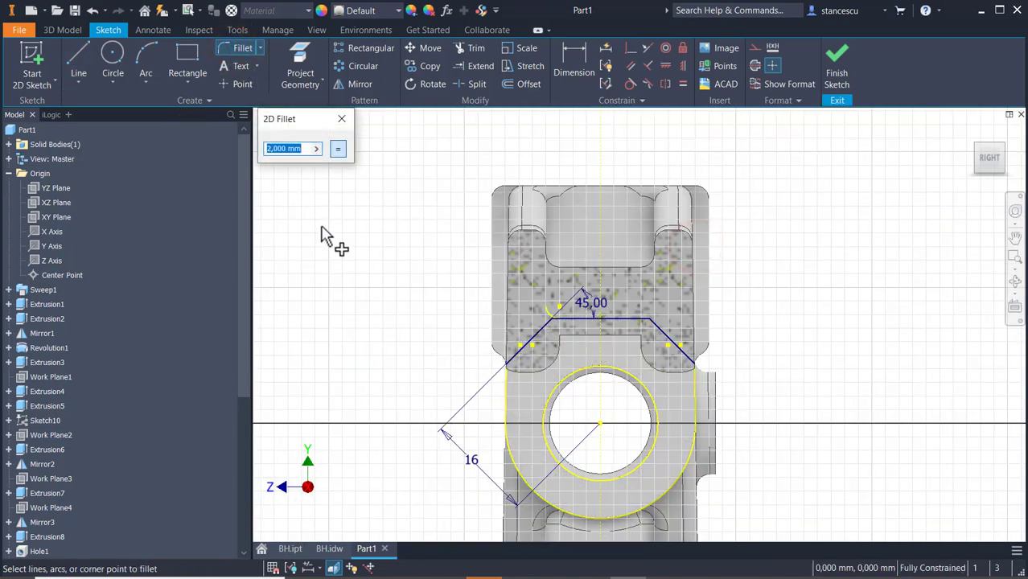
pyautogui.write('5')
pyautogui.scroll(3, 581, 366)
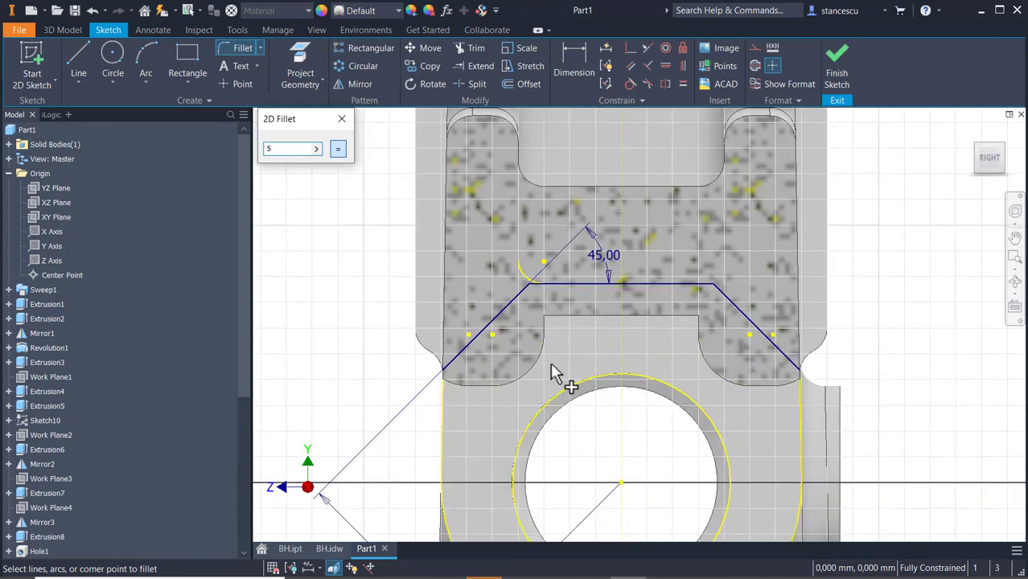
pyautogui.click(504, 305)
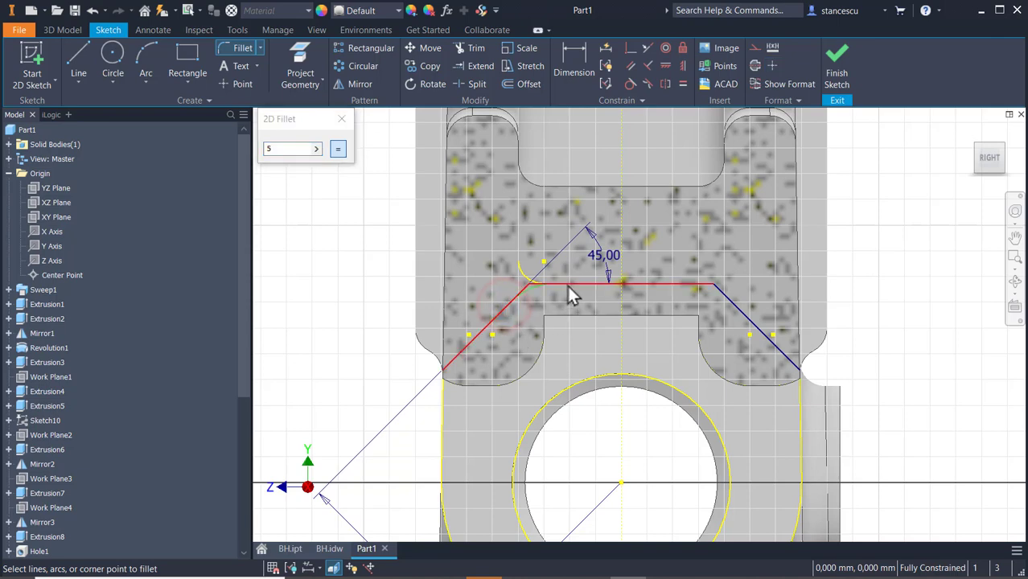
pyautogui.click(567, 286)
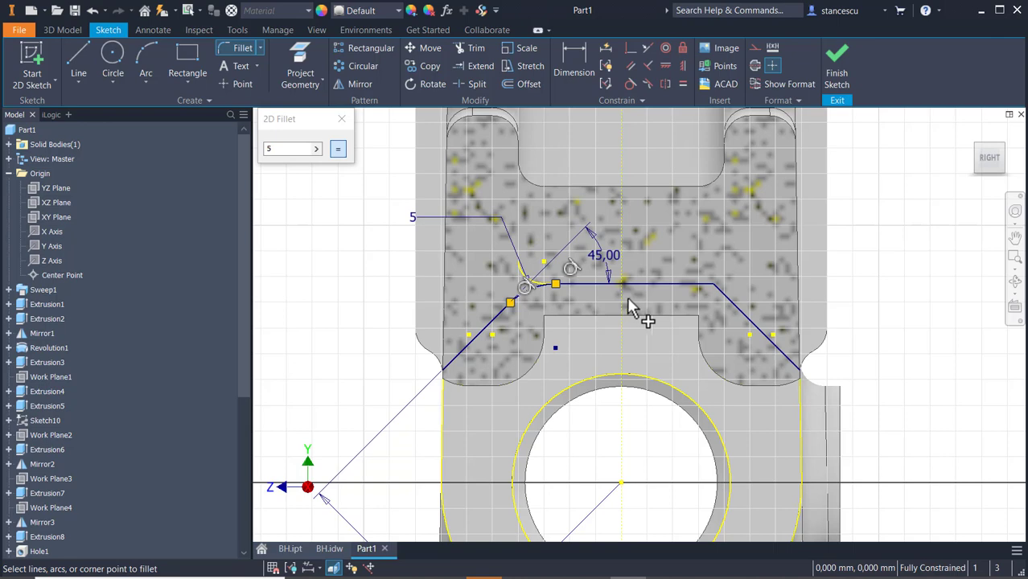
pyautogui.click(673, 293)
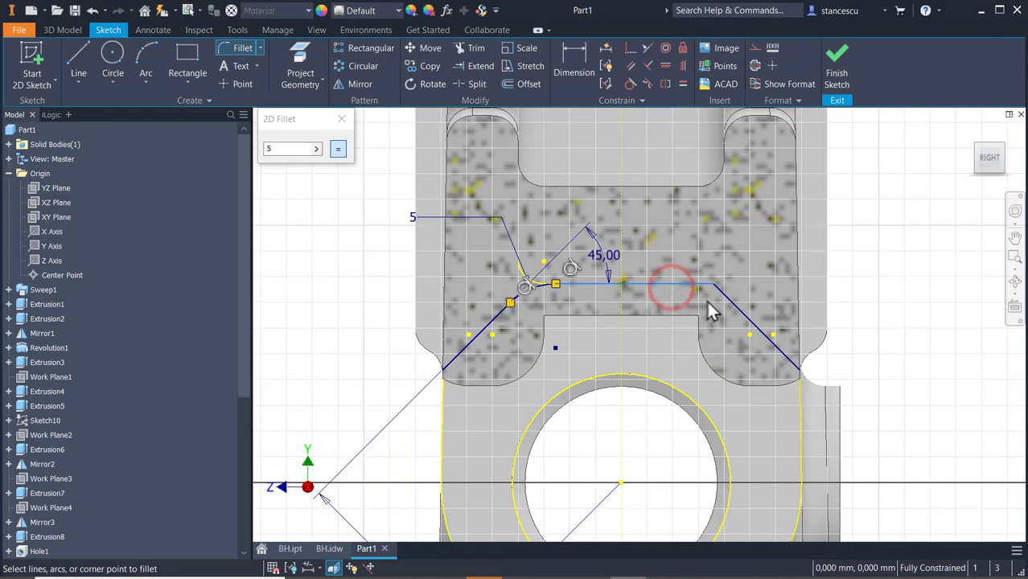
pyautogui.click(734, 307)
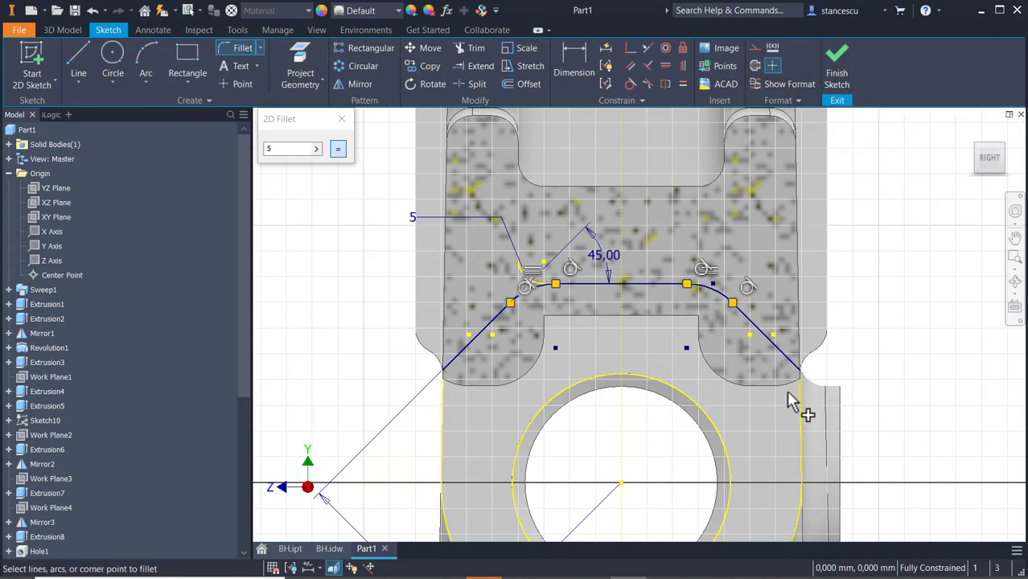
# Draw a short line connecting the mirrored slanted line's lower end to the upper end of the projected boss edge.
pyautogui.scroll(5, 791, 402)
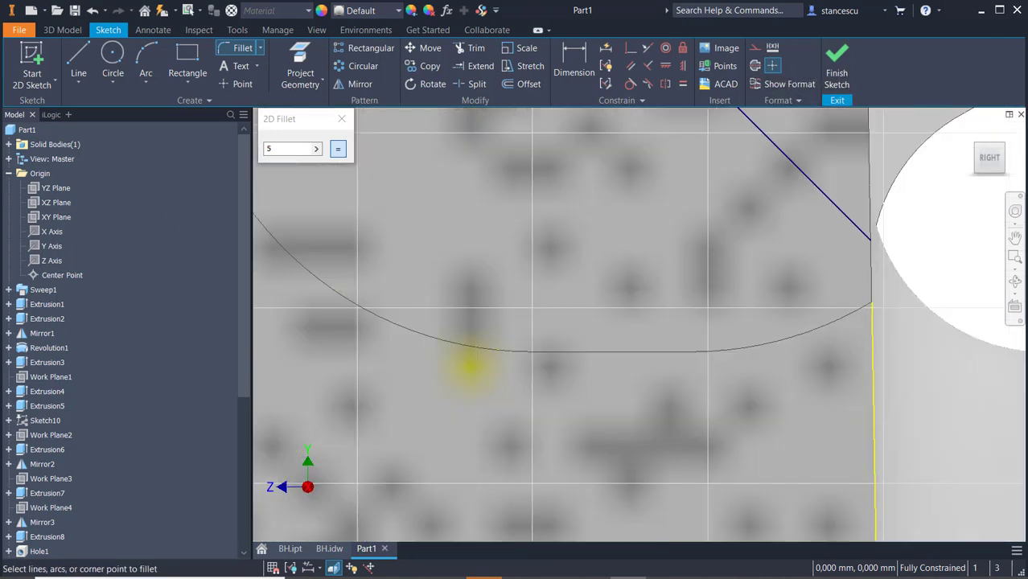
pyautogui.click(76, 65)
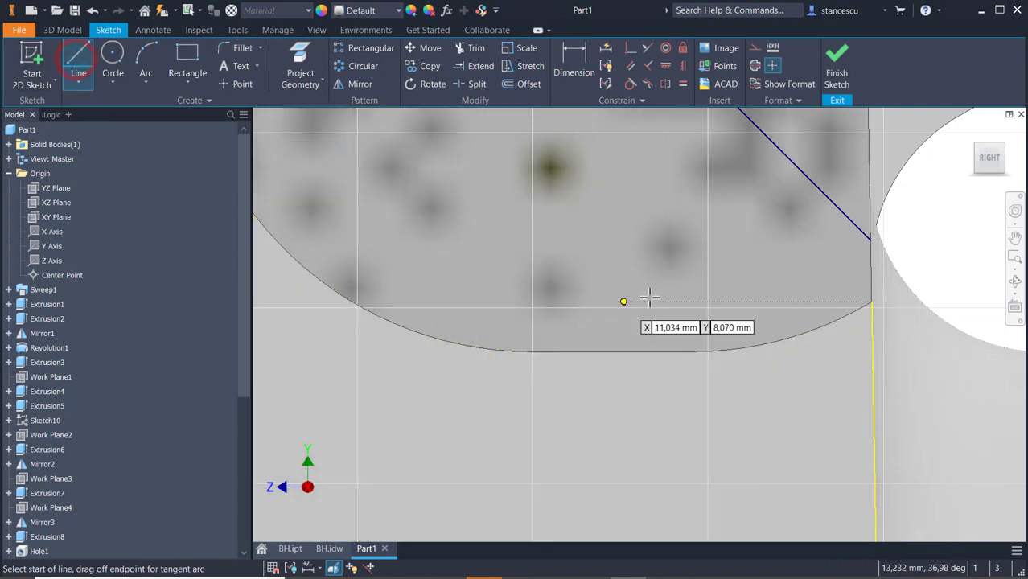
pyautogui.click(695, 273)
pyautogui.click(871, 271)
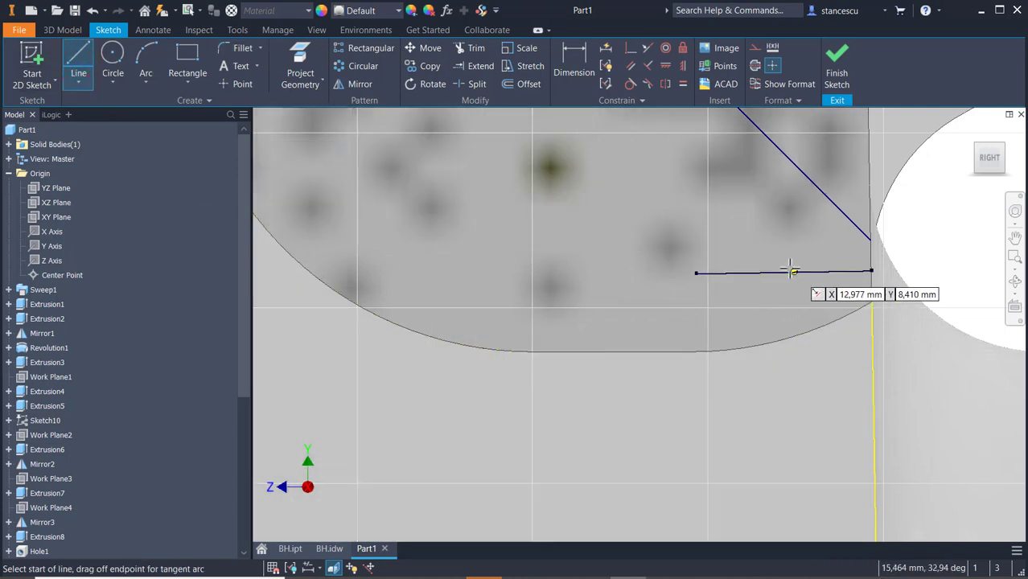
pyautogui.click(873, 240)
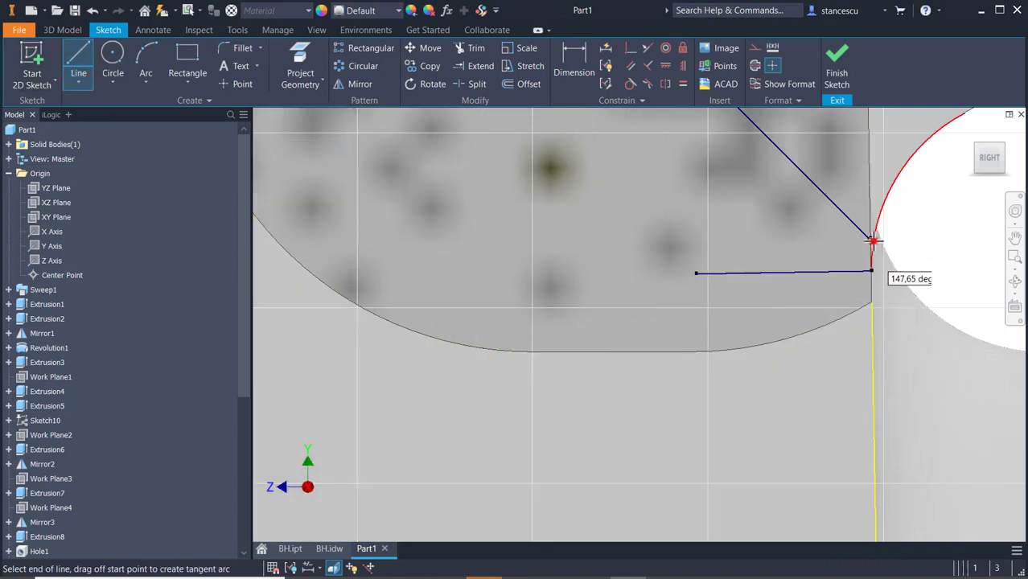
pyautogui.click(872, 301)
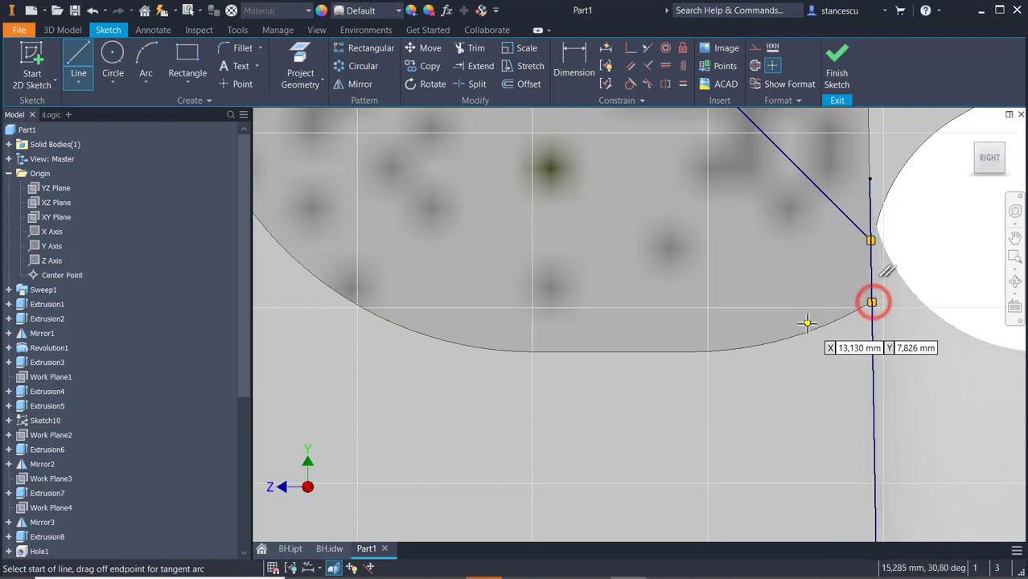
# Close the gap below the original slanted line with a short line to the projected boss edge, and finish the sketch.
pyautogui.scroll(-3, 805, 321)
pyautogui.moveTo(762, 326); pyautogui.dragTo(1012, 368, button='middle')
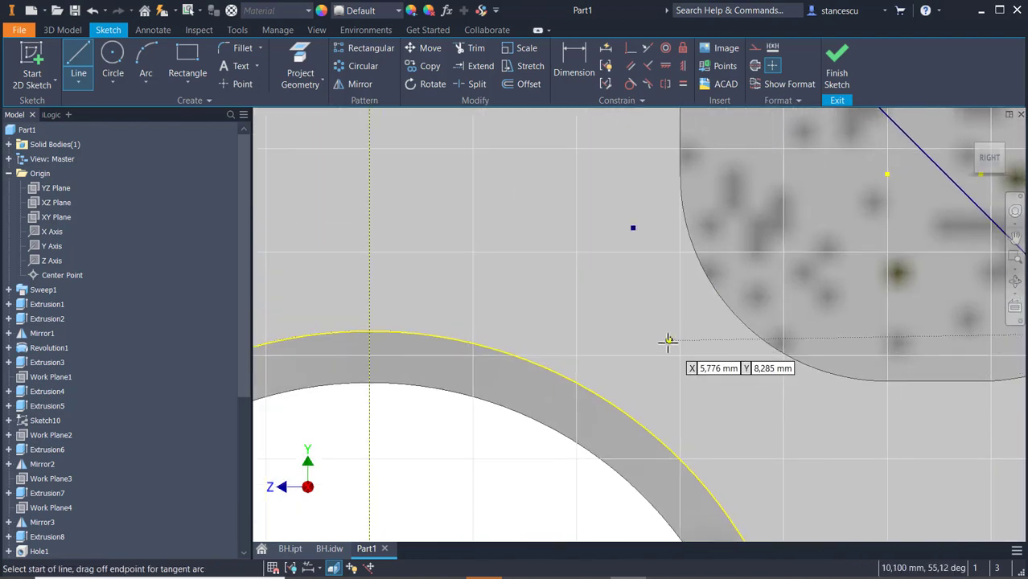
pyautogui.scroll(-3, 653, 339)
pyautogui.moveTo(350, 289); pyautogui.dragTo(756, 314, button='middle')
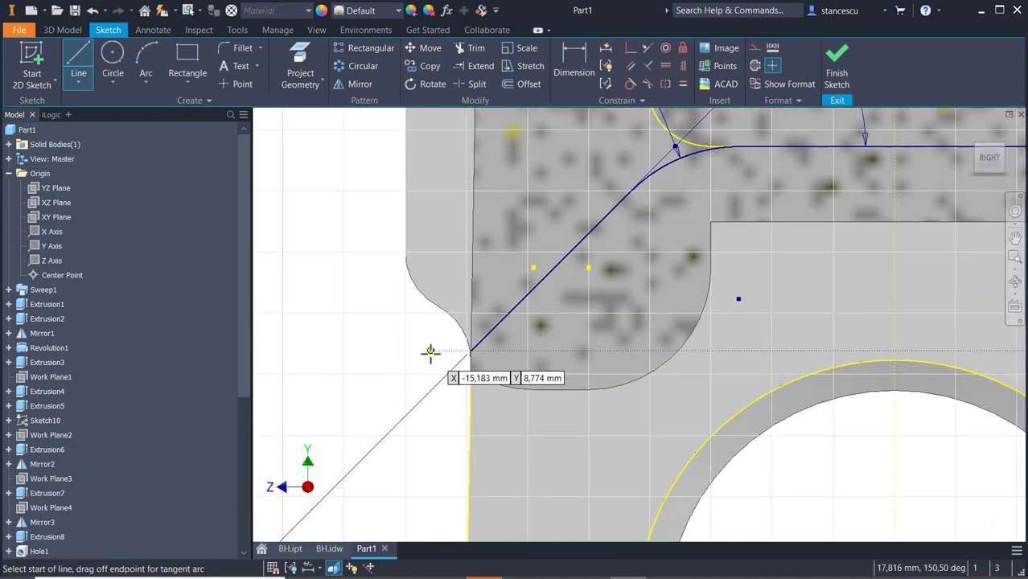
pyautogui.click(470, 353)
pyautogui.moveTo(471, 353); pyautogui.dragTo(473, 371)
pyautogui.click(471, 373)
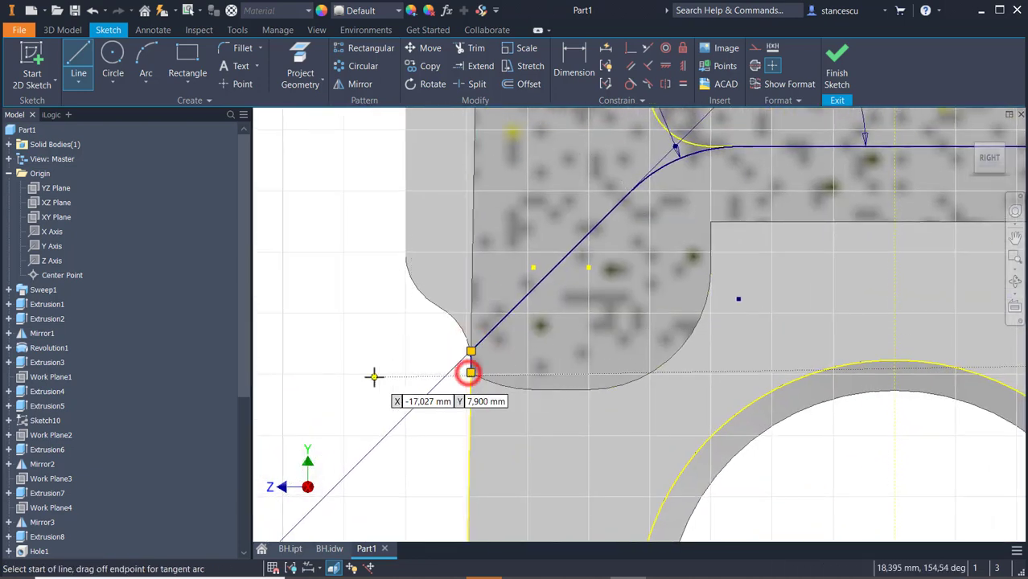
pyautogui.click(835, 72)
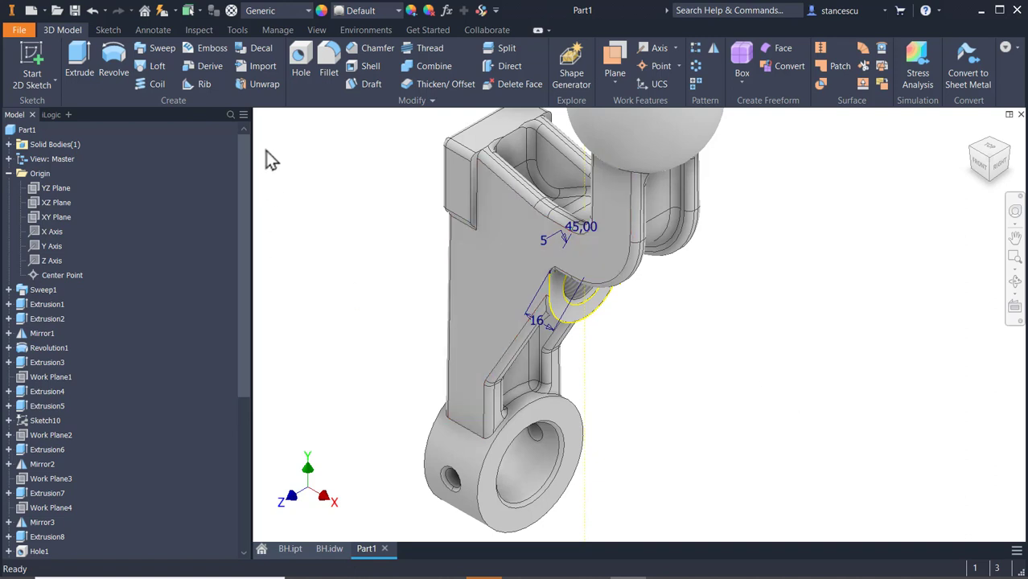
# Extrude the boss-face profile as a through-all cut in the default direction, outward from the boss.
pyautogui.click(76, 62)
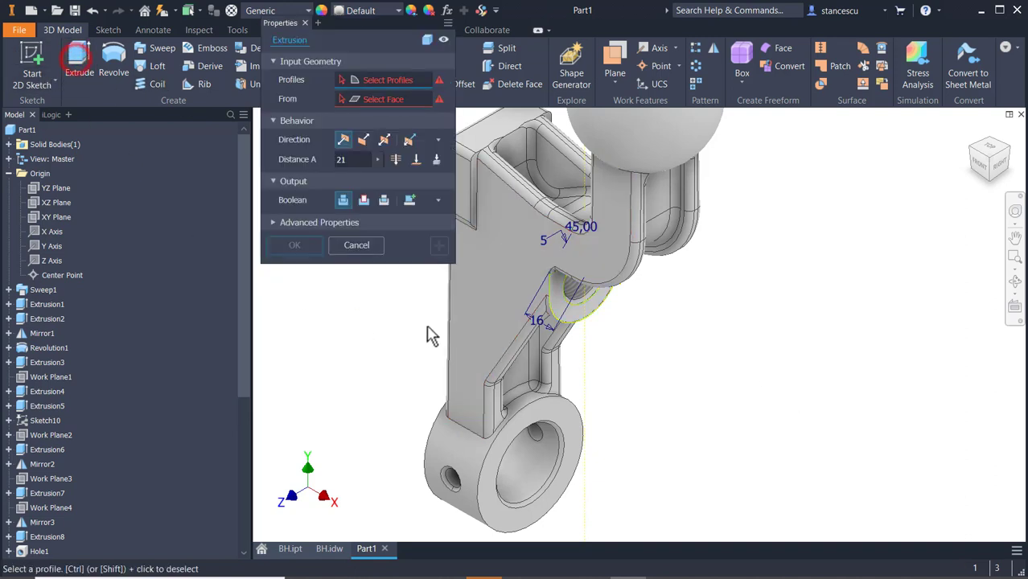
pyautogui.click(560, 297)
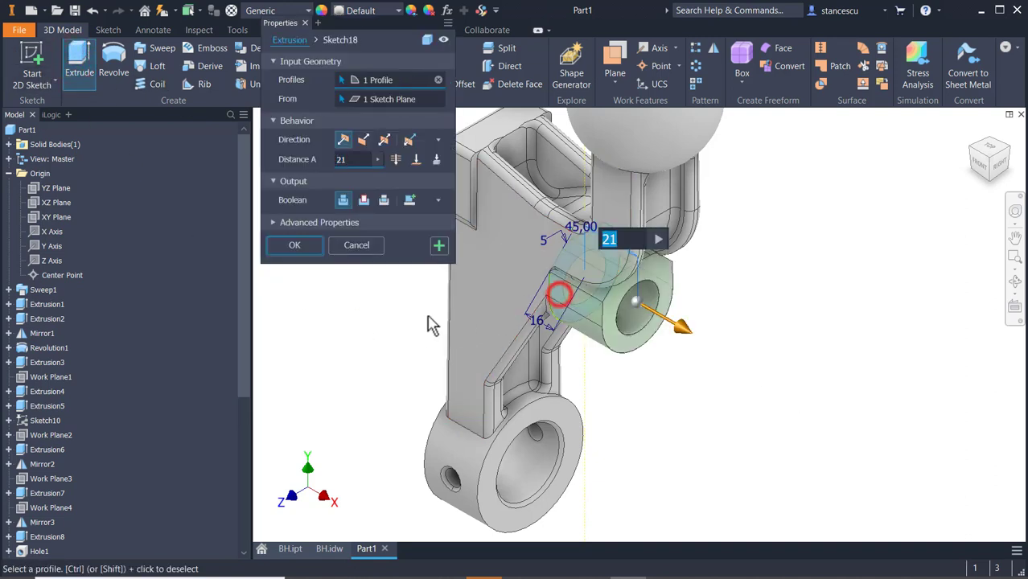
pyautogui.click(364, 201)
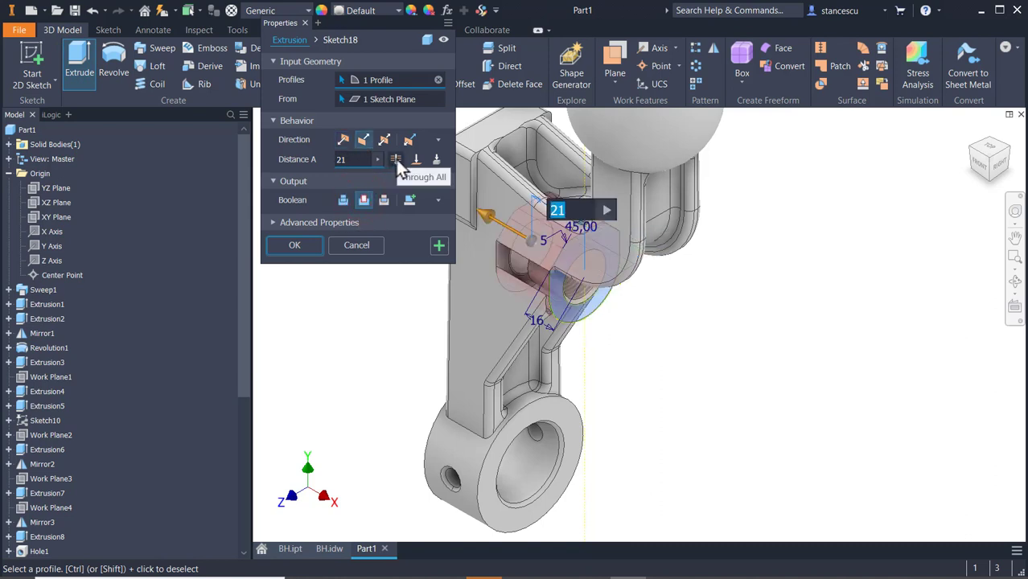
pyautogui.click(395, 159)
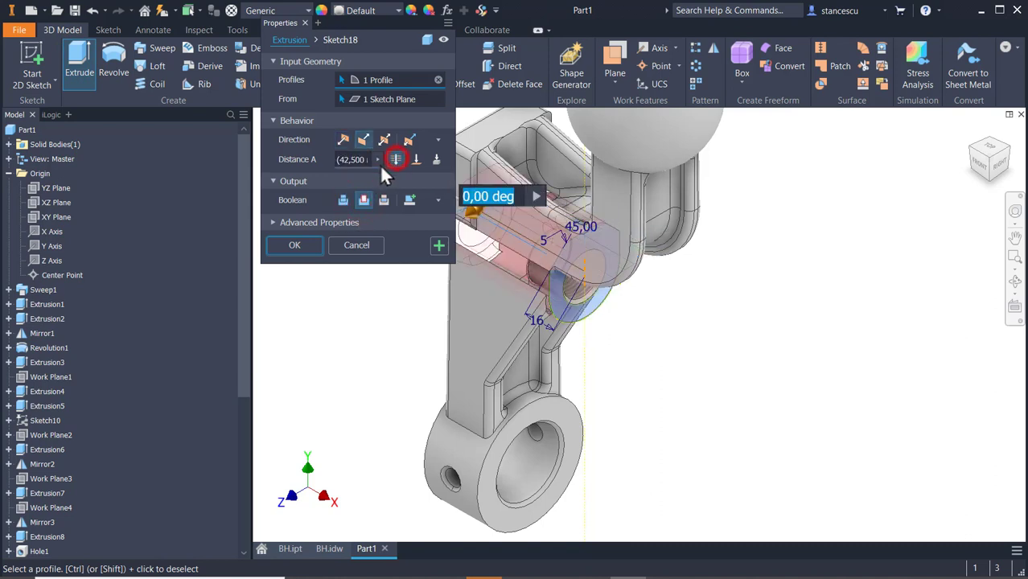
pyautogui.click(342, 139)
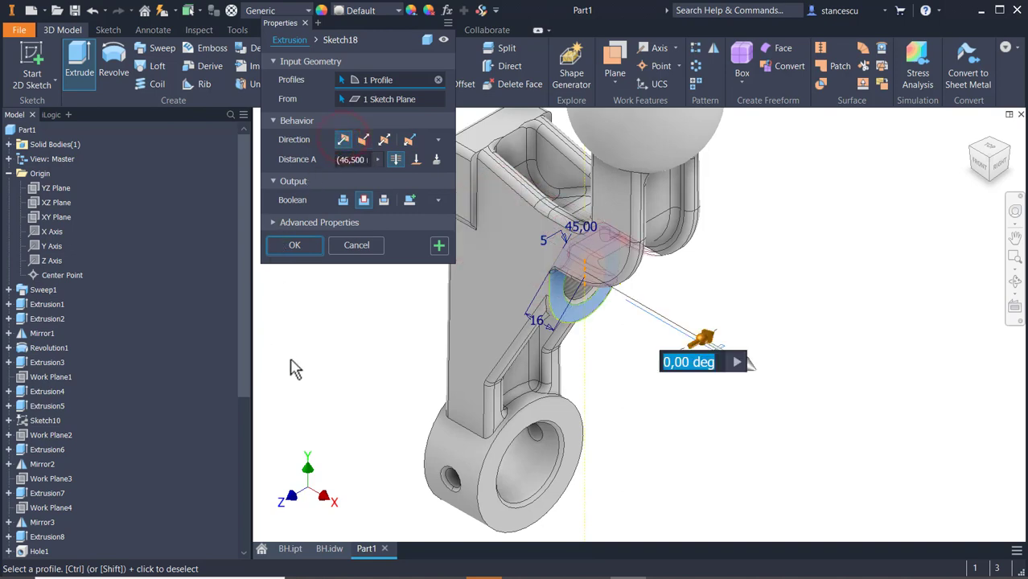
pyautogui.click(296, 245)
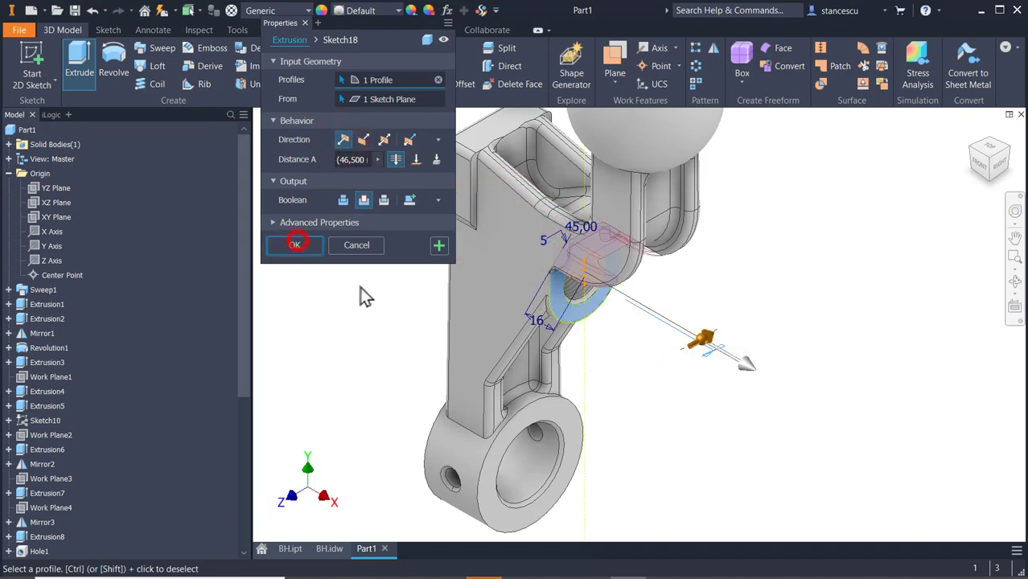
# Round the inner pocket edge on the top face of the rectangular block at the arm's upper end with a 2 mm fillet.
pyautogui.keyDown('shift'); pyautogui.moveTo(704, 364); pyautogui.dragTo(674, 333, button='middle'); pyautogui.keyUp('shift')
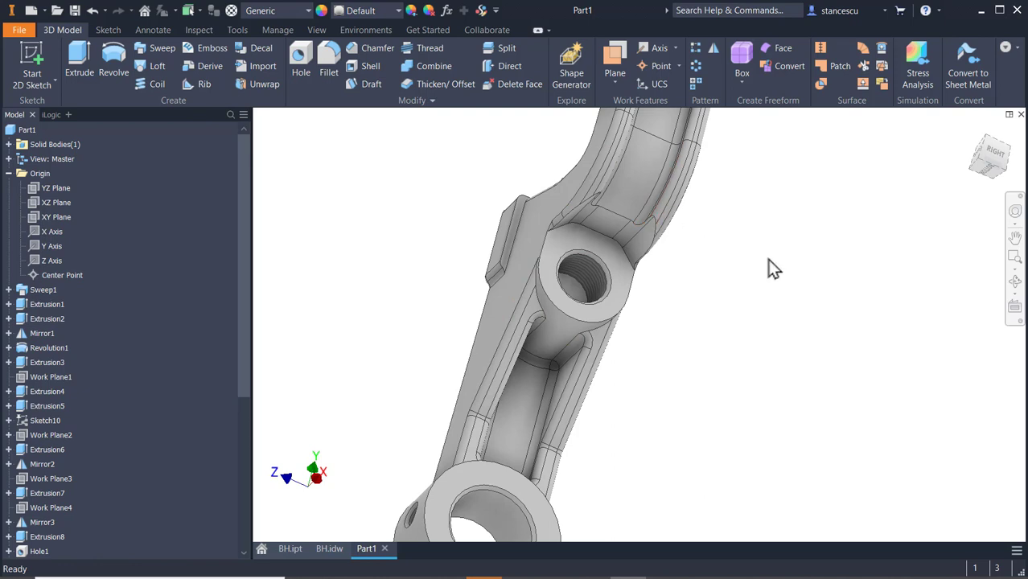
pyautogui.press('F6')
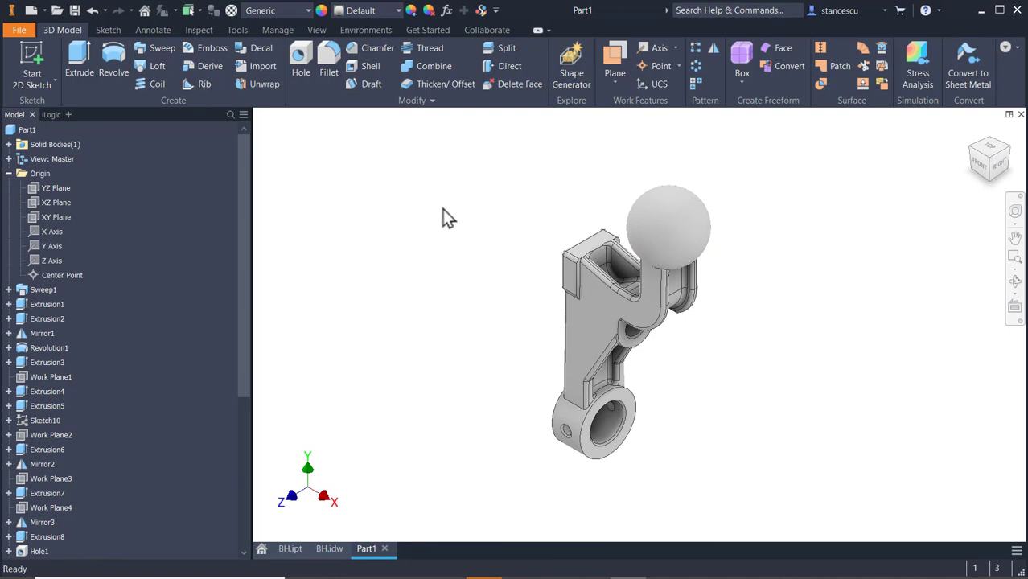
pyautogui.scroll(-3, 508, 263)
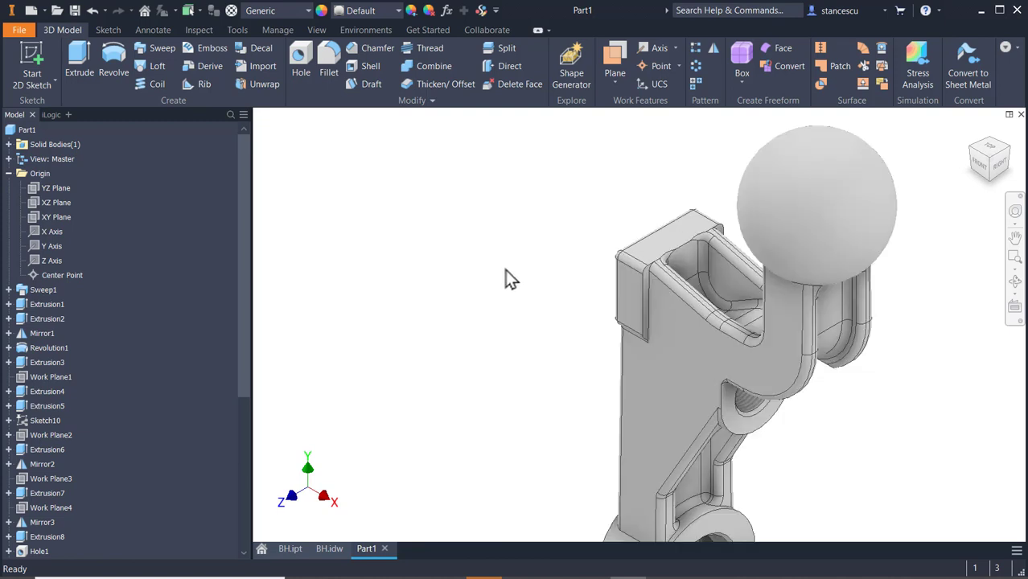
pyautogui.click(683, 242)
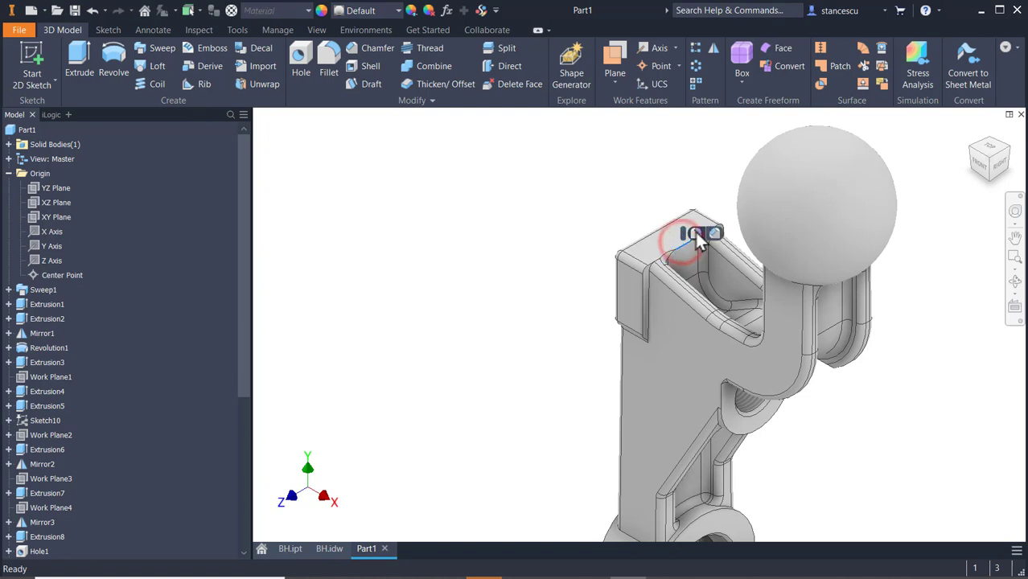
pyautogui.click(700, 230)
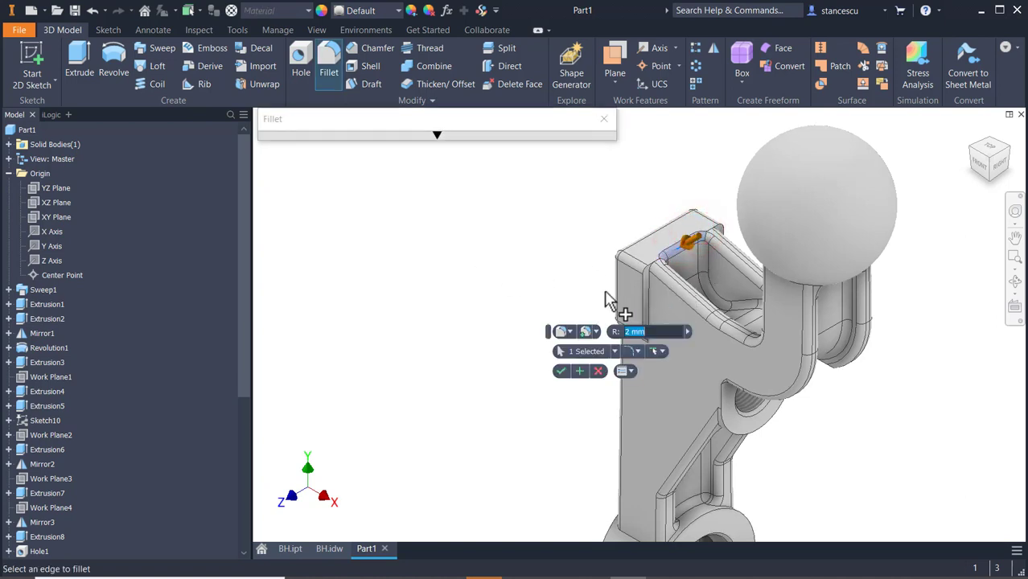
pyautogui.scroll(3, 571, 273)
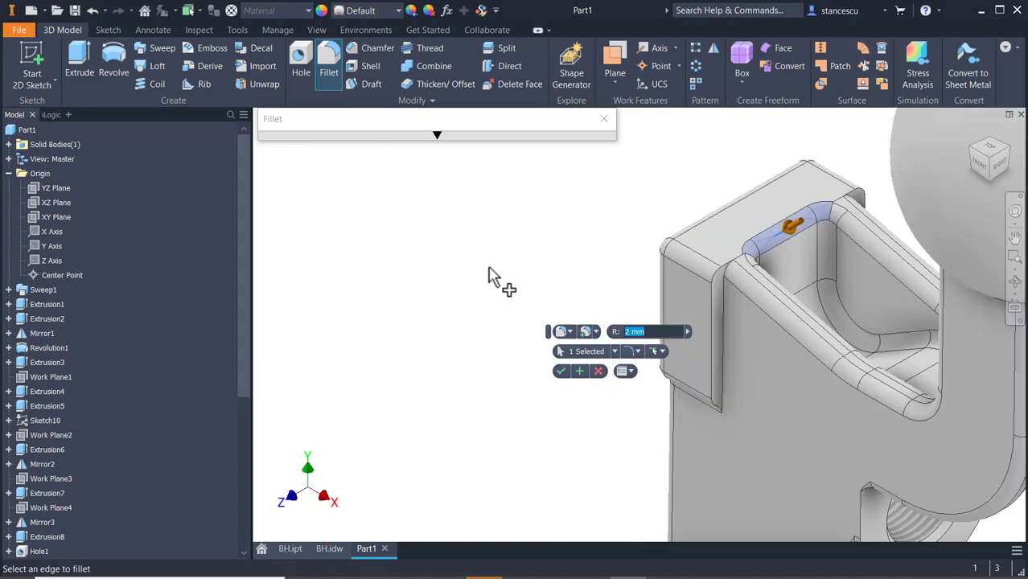
pyautogui.press('F2')
pyautogui.moveTo(372, 259); pyautogui.dragTo(287, 293)
pyautogui.press('F4')
pyautogui.moveTo(568, 406); pyautogui.dragTo(597, 298)
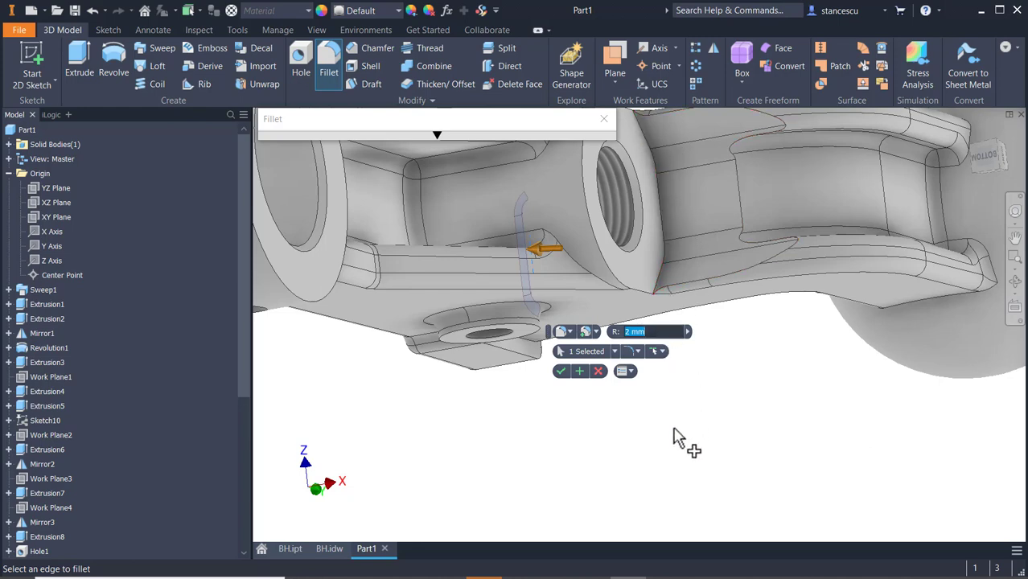
pyautogui.press('F4')
pyautogui.moveTo(659, 440); pyautogui.dragTo(599, 436)
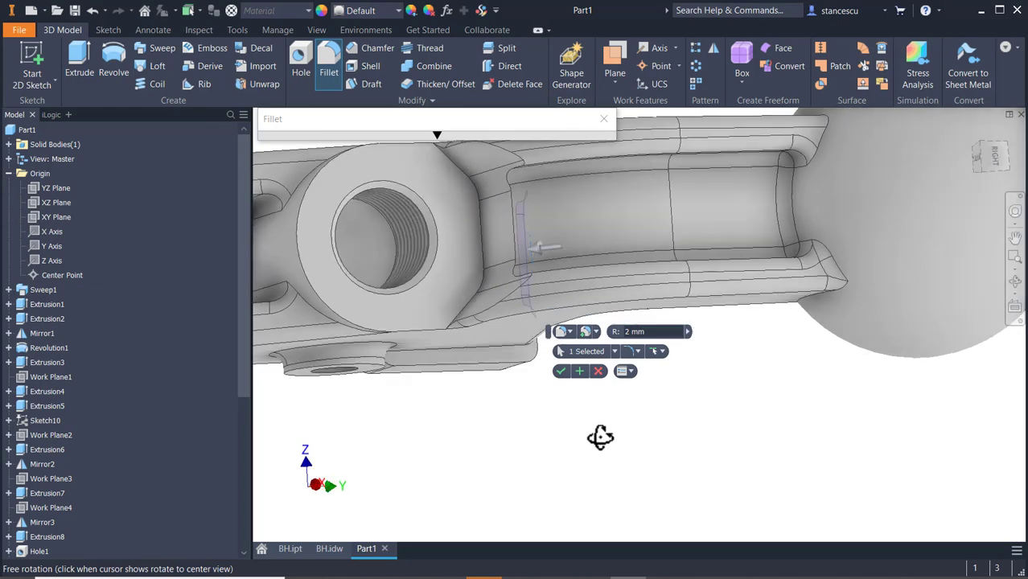
pyautogui.press('F6')
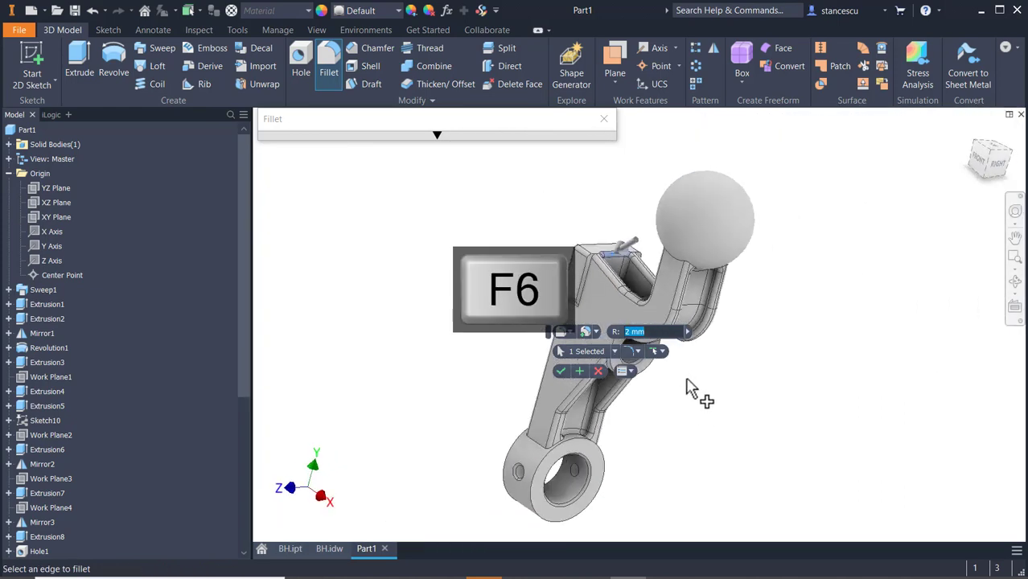
pyautogui.click(561, 371)
pyautogui.click(409, 256)
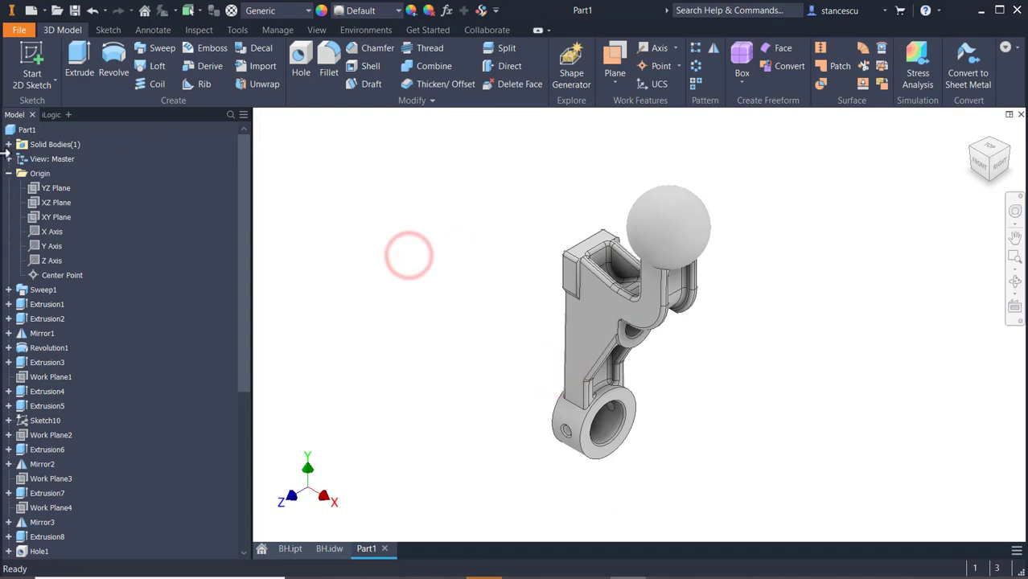
# Calculate the part's mass, area and volume in its physical iProperties.
pyautogui.click(28, 131)
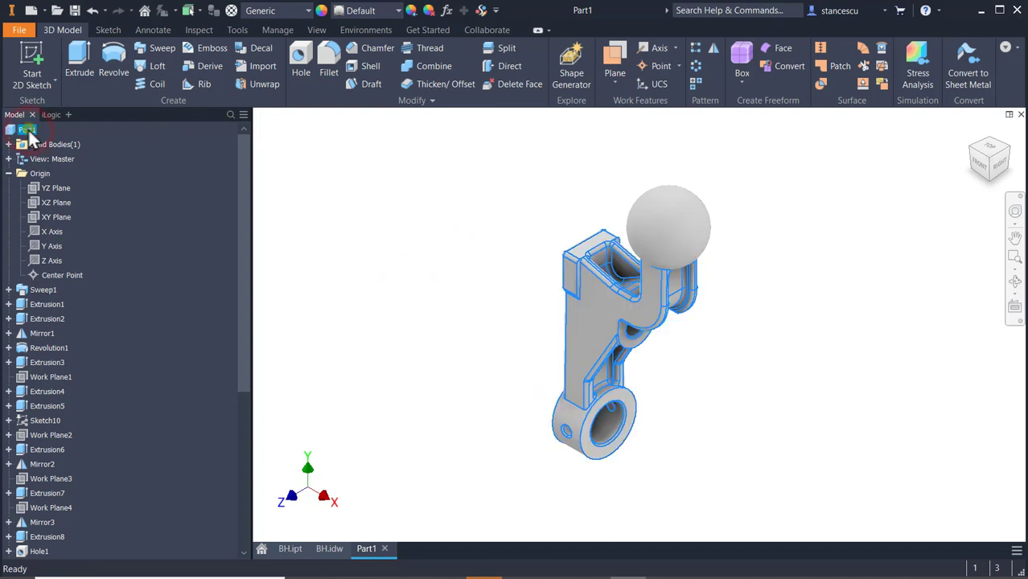
pyautogui.rightClick(28, 135)
pyautogui.click(67, 273)
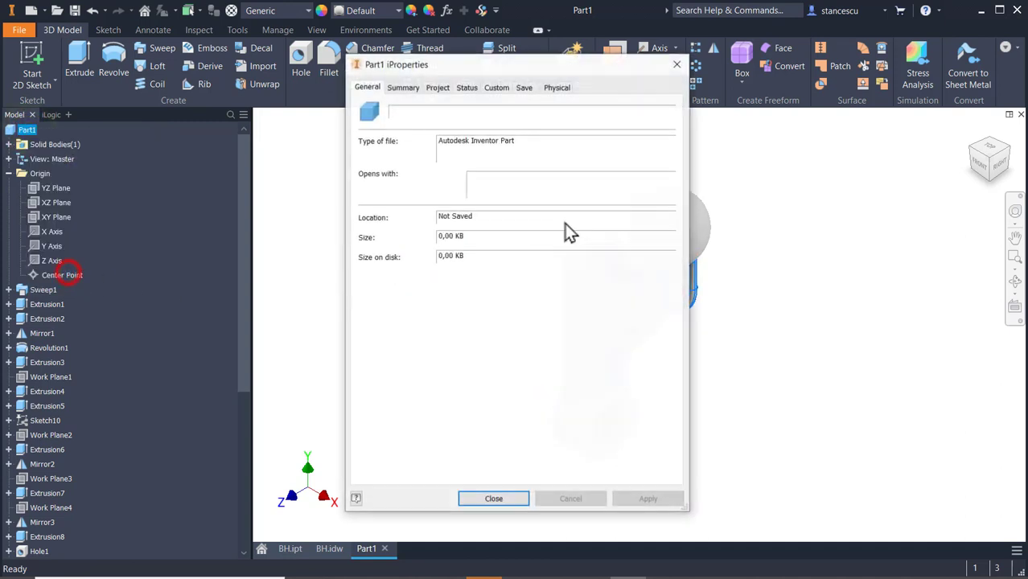
pyautogui.click(557, 87)
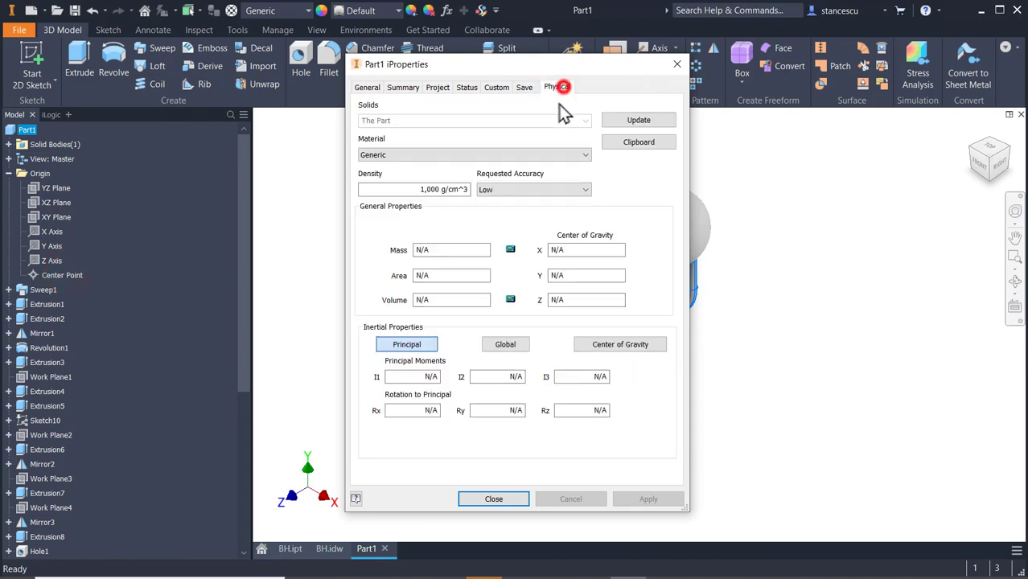
pyautogui.click(631, 122)
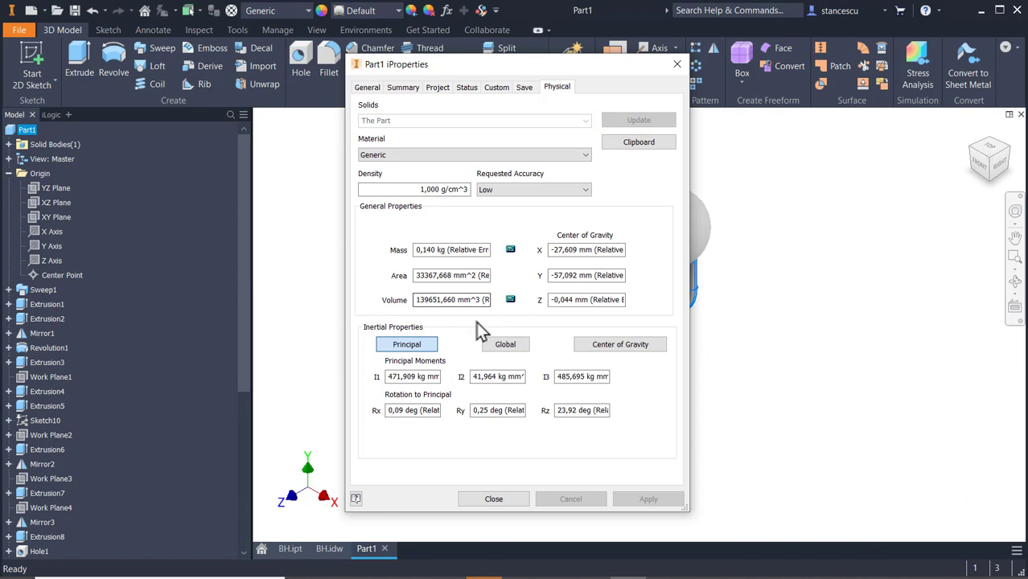
pyautogui.click(493, 499)
pyautogui.click(751, 378)
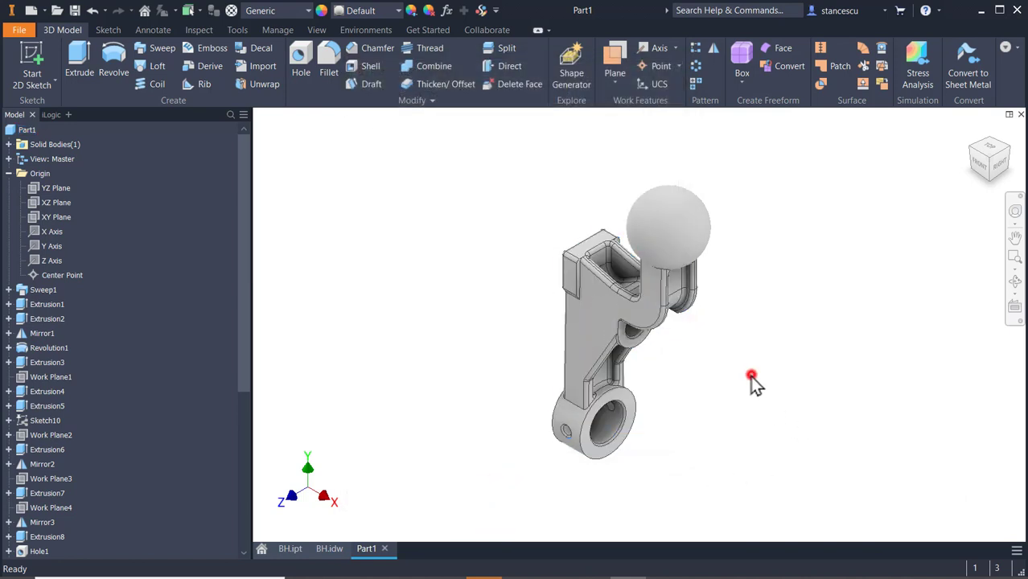
pyautogui.press('Escape')
# Assign the material Steel, Cast to the part and set its appearance to Steel - Cast.
pyautogui.click(282, 14)
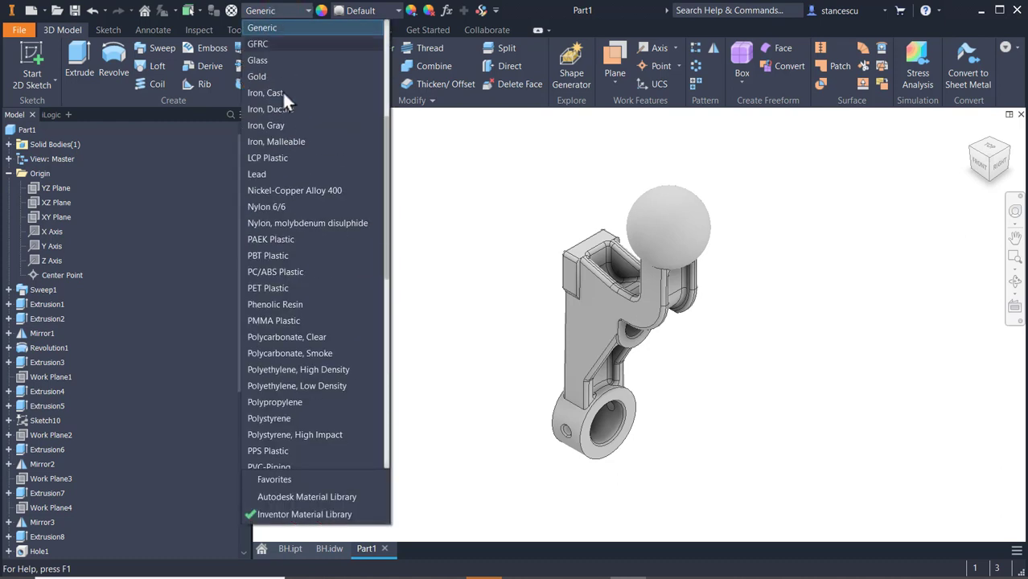
pyautogui.scroll(-7, 295, 303)
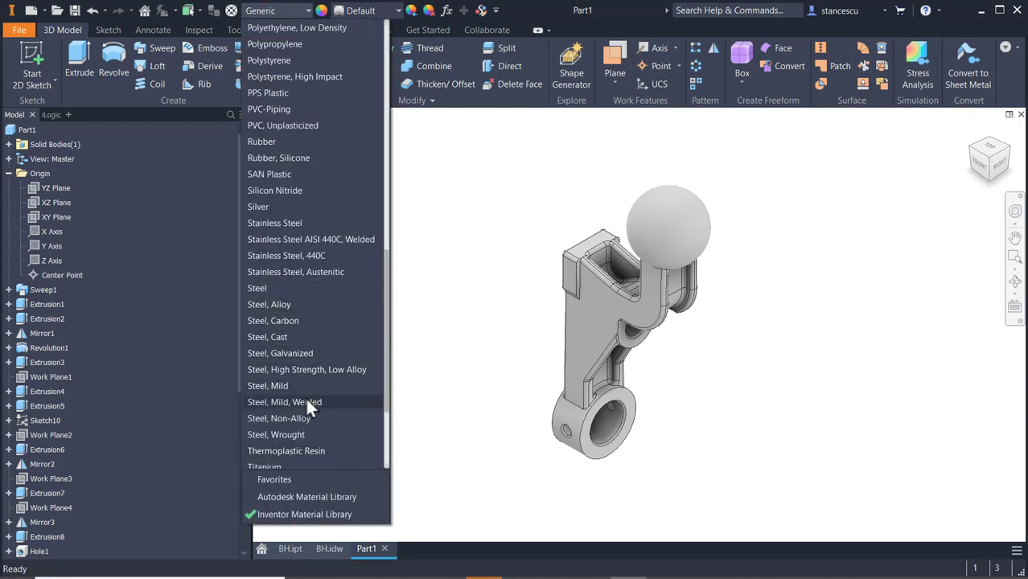
pyautogui.click(287, 336)
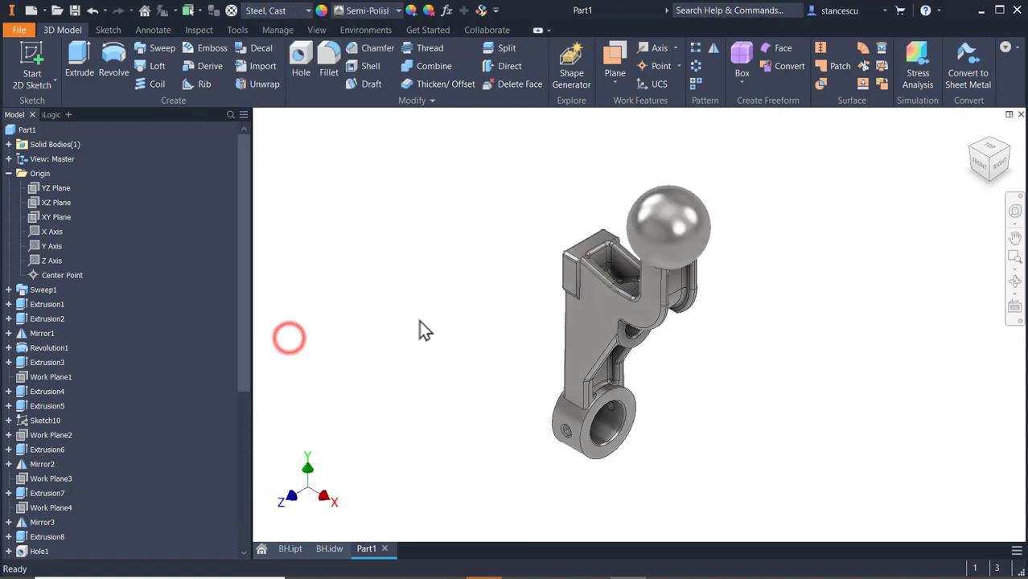
pyautogui.click(381, 15)
pyautogui.scroll(-1, 469, 376)
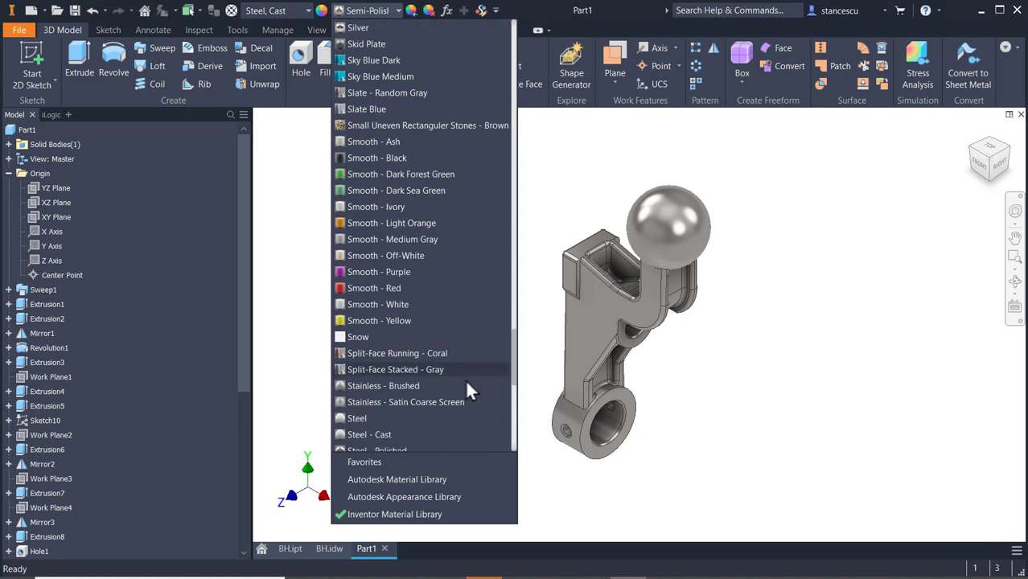
pyautogui.click(356, 435)
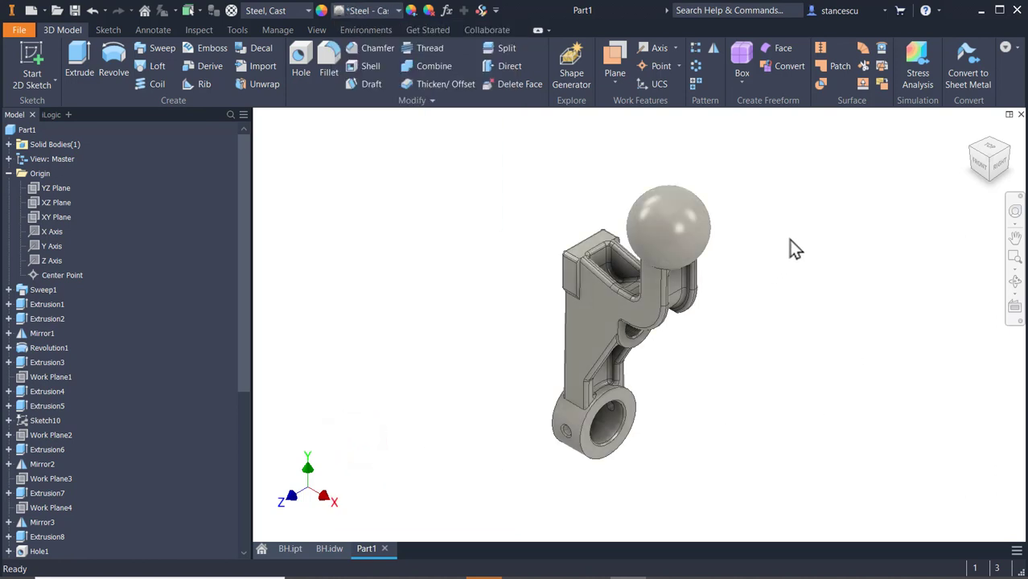
# Select the ball's spherical surface and the flat face of the threaded boss.
pyautogui.click(666, 210)
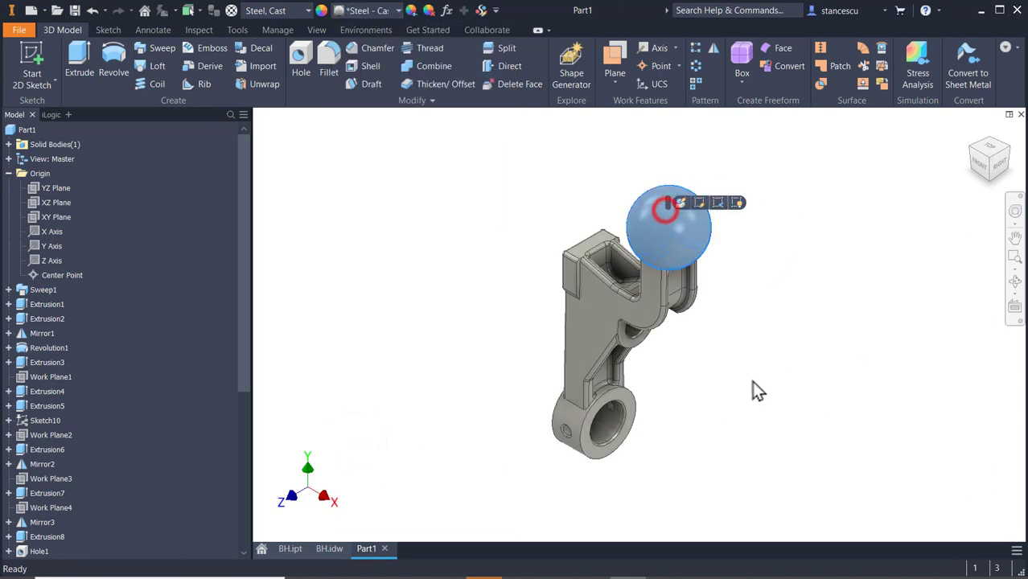
pyautogui.scroll(5, 750, 381)
pyautogui.scroll(-2, 608, 356)
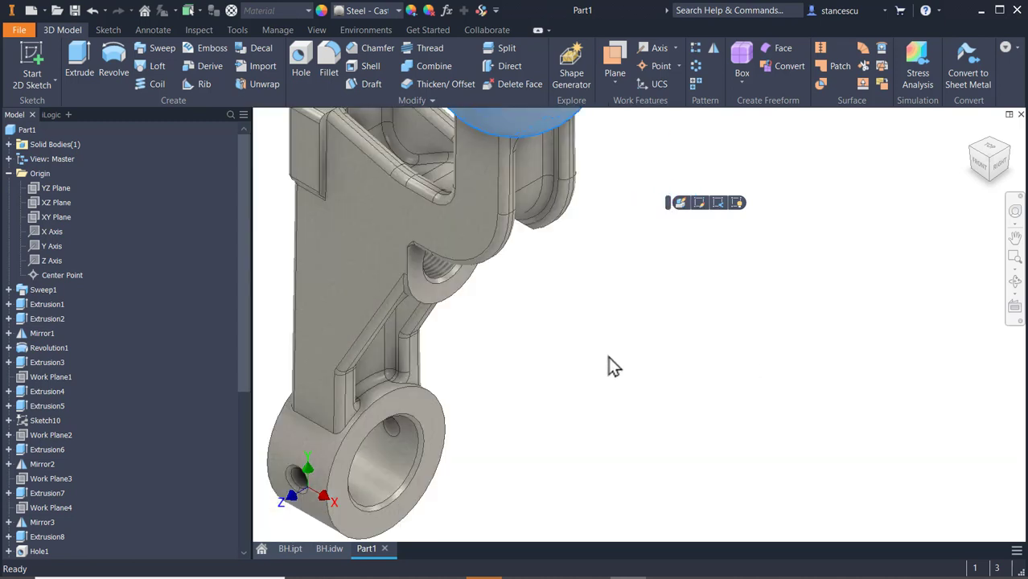
pyautogui.click(428, 305)
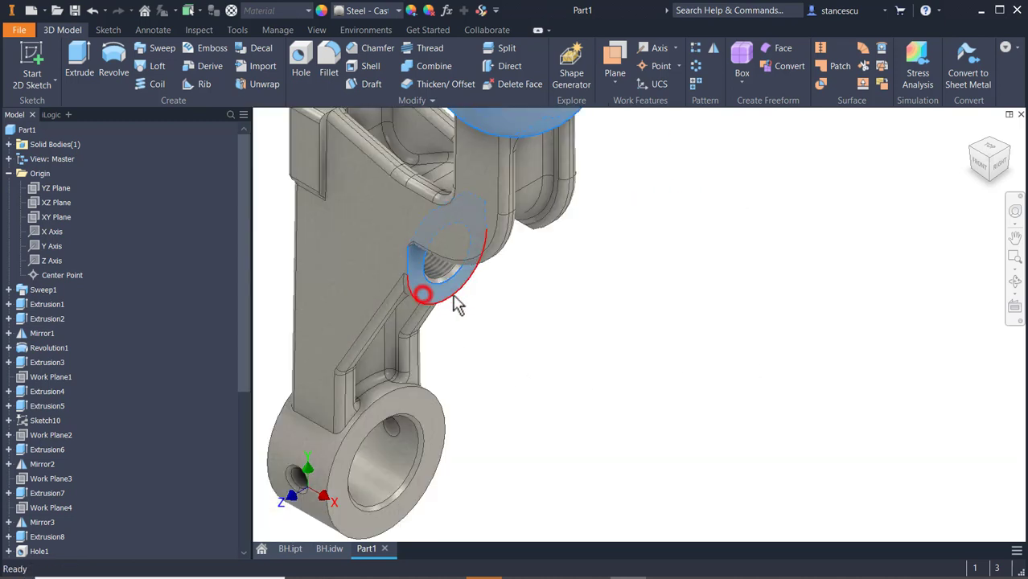
pyautogui.scroll(3, 459, 304)
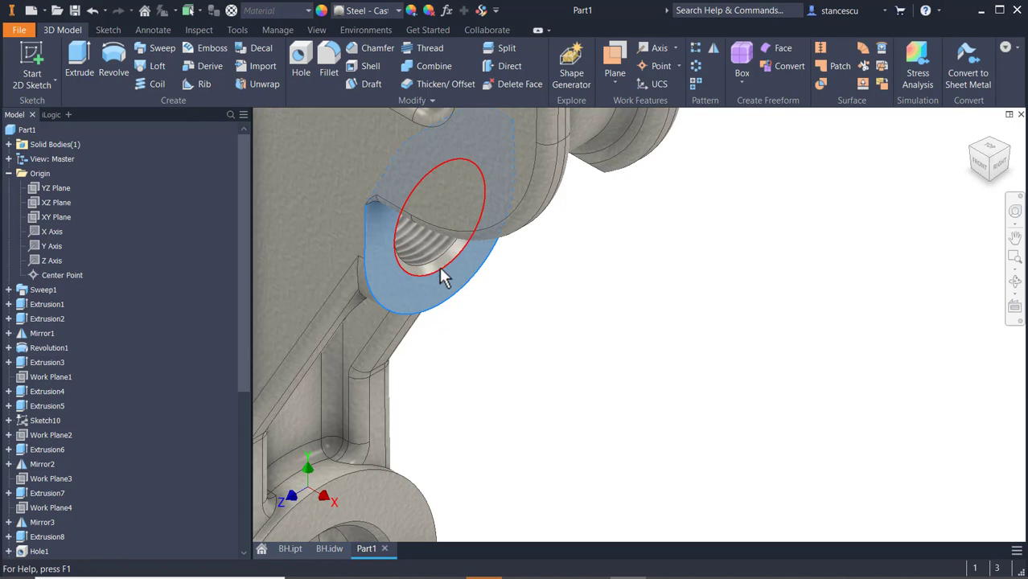
pyautogui.scroll(2, 444, 272)
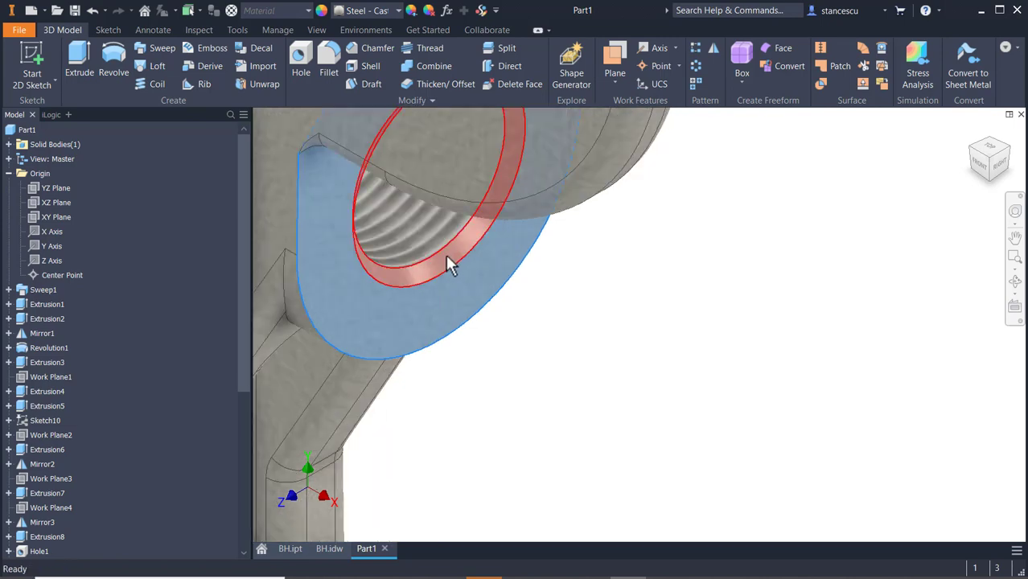
# Add the lower hub's two end faces, its bore and the bore's chamfers to the face selection.
pyautogui.moveTo(576, 339); pyautogui.dragTo(925, 283, button='middle')
pyautogui.moveTo(865, 351); pyautogui.dragTo(947, 112, button='middle')
pyautogui.click(732, 317)
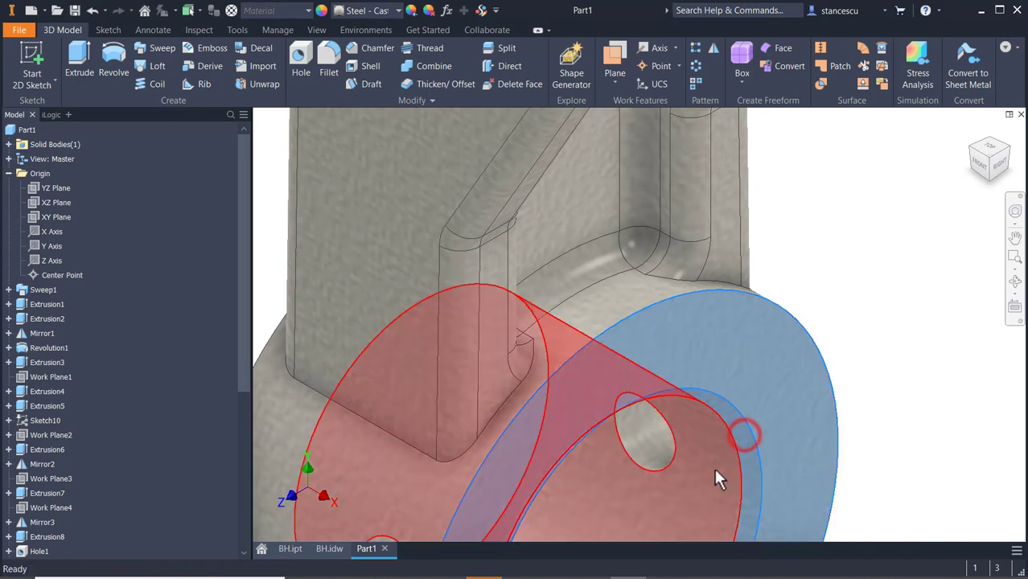
pyautogui.keyDown('ctrl'); pyautogui.click(714, 468); pyautogui.keyUp('ctrl')
pyautogui.scroll(-3, 764, 366)
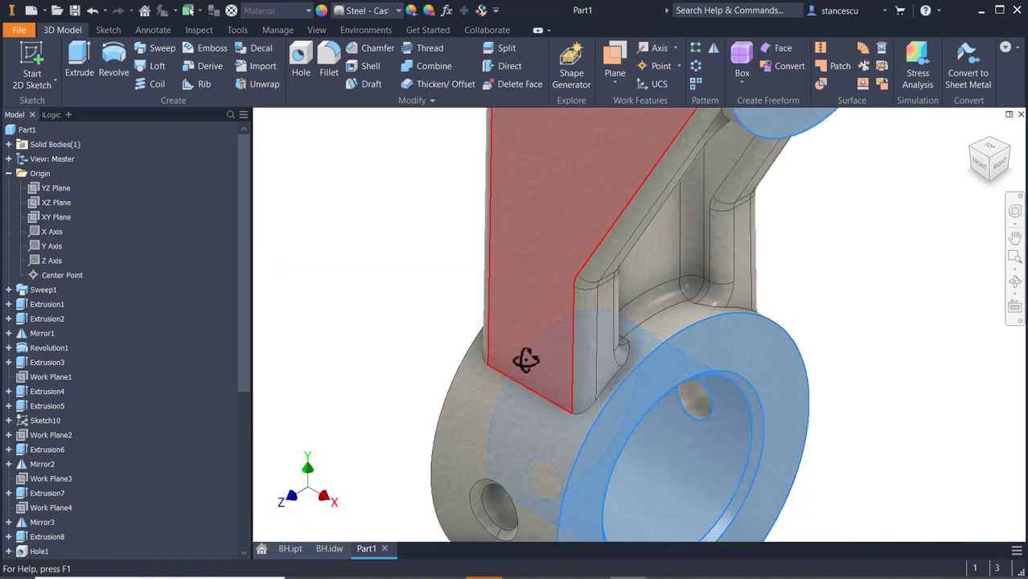
pyautogui.keyDown('shift'); pyautogui.moveTo(526, 360); pyautogui.dragTo(952, 459, button='middle'); pyautogui.keyUp('shift')
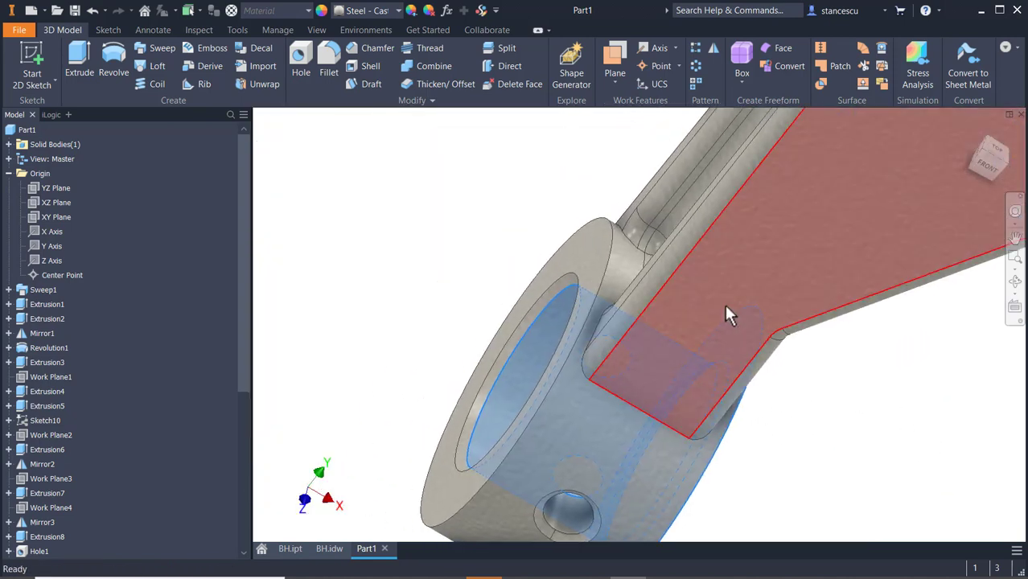
pyautogui.keyDown('ctrl'); pyautogui.click(588, 243); pyautogui.keyUp('ctrl')
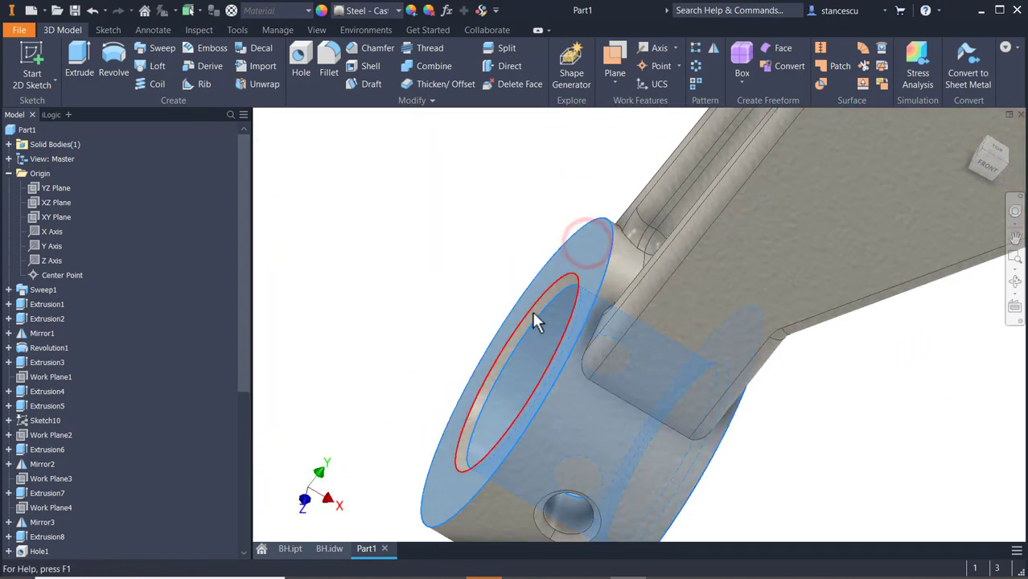
pyautogui.scroll(3, 529, 317)
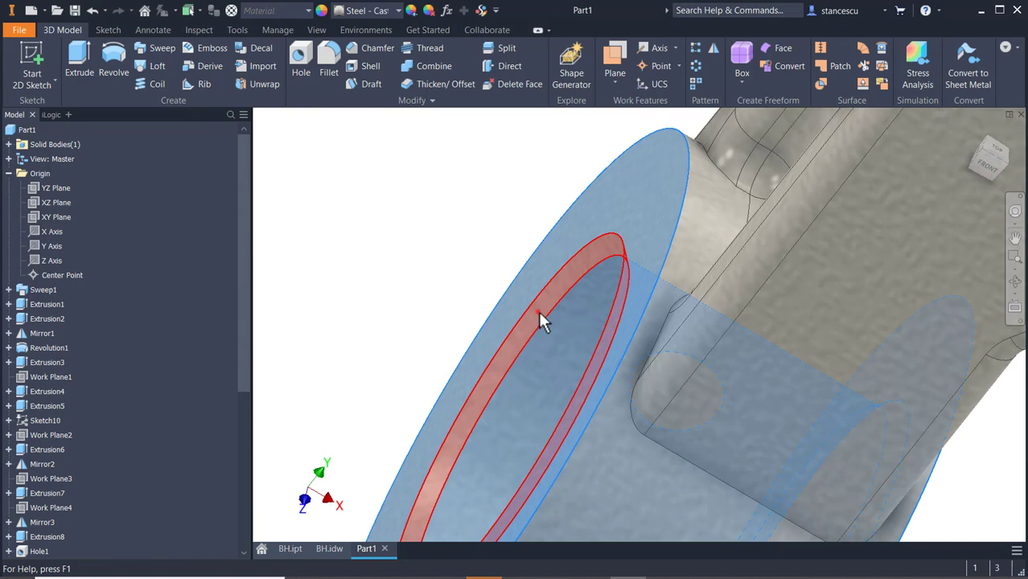
pyautogui.keyDown('ctrl'); pyautogui.click(536, 307); pyautogui.keyUp('ctrl')
# Add the large blind hole's cylindrical wall and its annular bottom face to the machined-face selection.
pyautogui.scroll(-5, 524, 296)
pyautogui.moveTo(619, 236); pyautogui.dragTo(538, 421, button='middle')
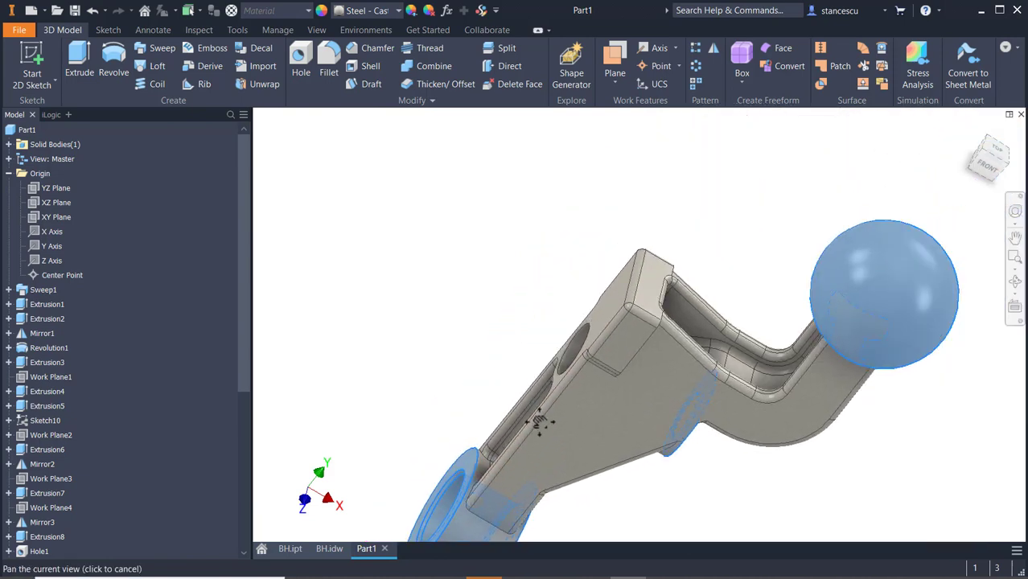
pyautogui.keyDown('shift'); pyautogui.moveTo(615, 399); pyautogui.dragTo(654, 382, button='middle'); pyautogui.keyUp('shift')
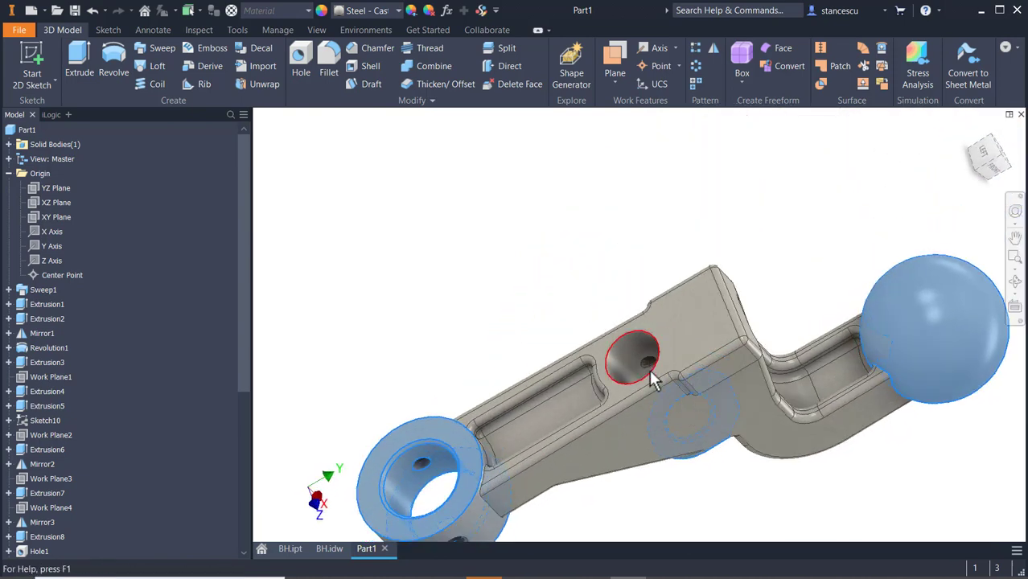
pyautogui.keyDown('ctrl'); pyautogui.click(635, 362); pyautogui.keyUp('ctrl')
pyautogui.scroll(3, 688, 412)
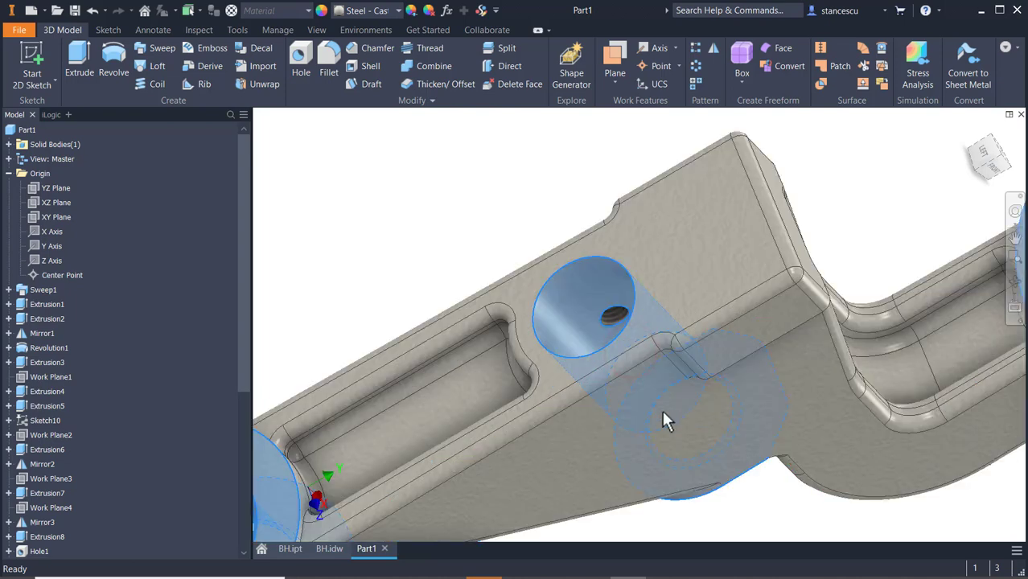
pyautogui.keyDown('shift'); pyautogui.moveTo(665, 417); pyautogui.dragTo(661, 413, button='middle'); pyautogui.keyUp('shift')
pyautogui.scroll(3, 667, 409)
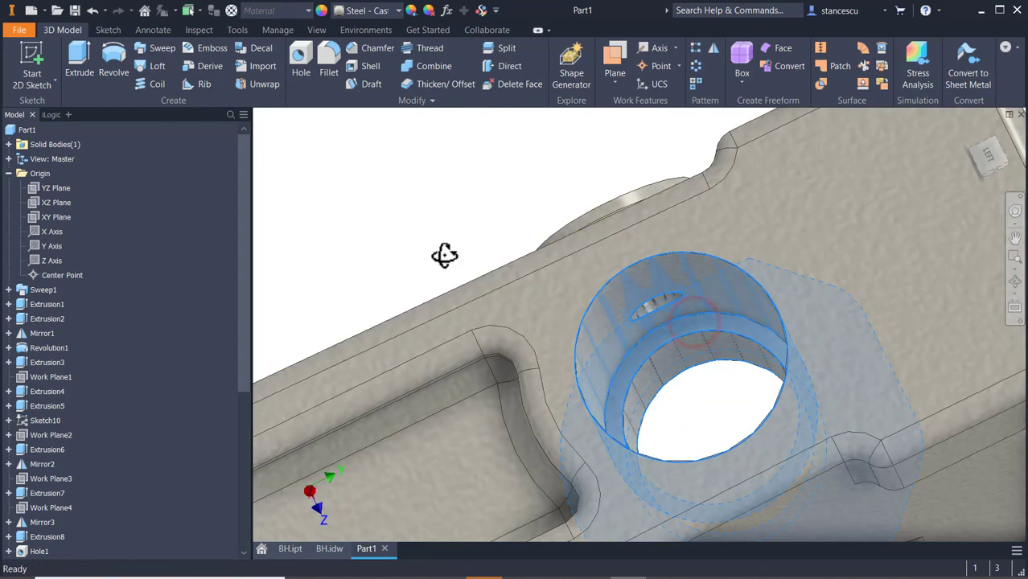
# Add the small round boss's end face and the faces of its central hole to the selection.
pyautogui.keyDown('shift'); pyautogui.moveTo(443, 252); pyautogui.dragTo(469, 285, button='middle'); pyautogui.keyUp('shift')
pyautogui.keyDown('ctrl'); pyautogui.click(772, 422); pyautogui.keyUp('ctrl')
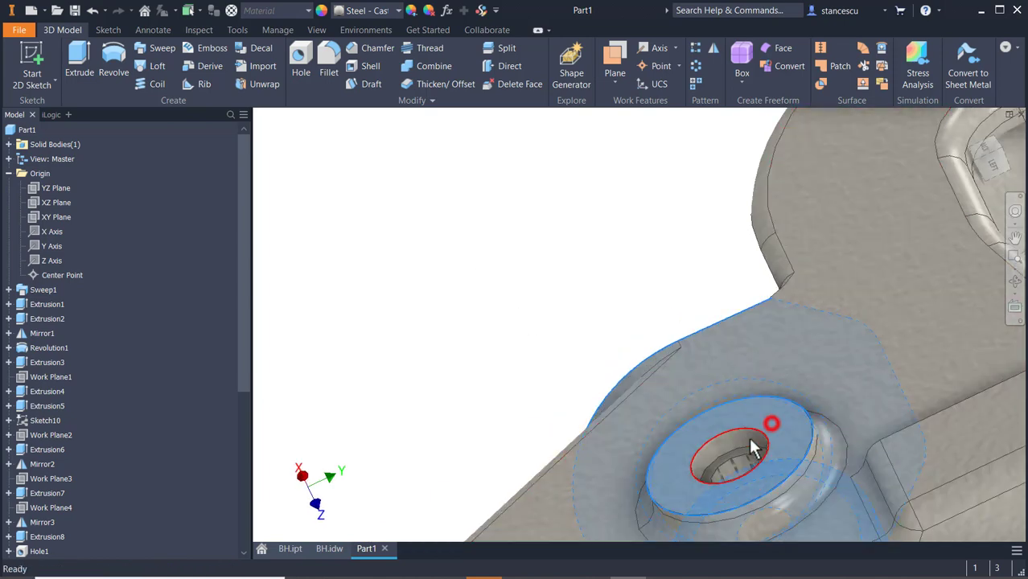
pyautogui.keyDown('shift'); pyautogui.moveTo(689, 430); pyautogui.dragTo(693, 242, button='middle'); pyautogui.keyUp('shift')
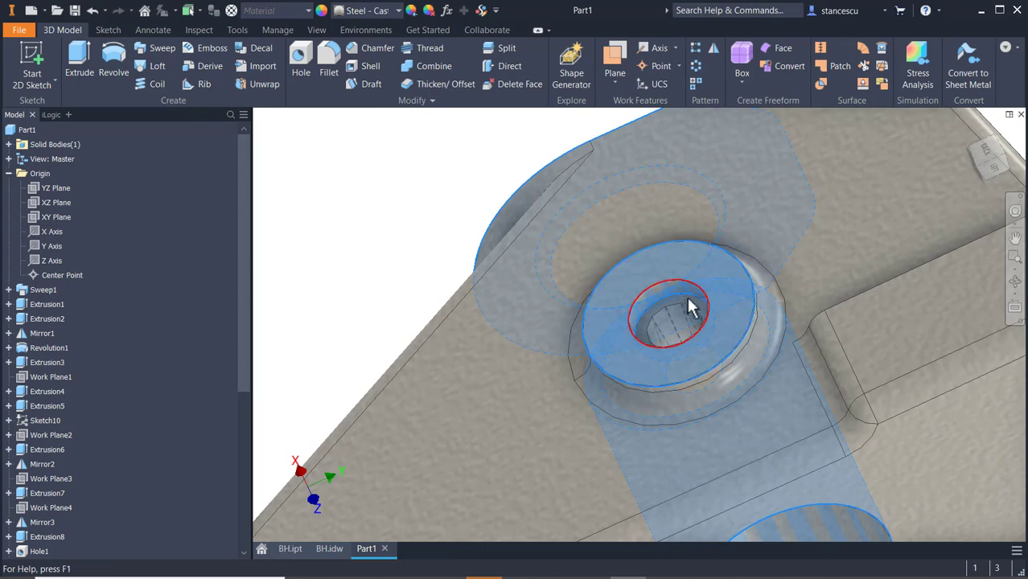
pyautogui.scroll(-3, 696, 320)
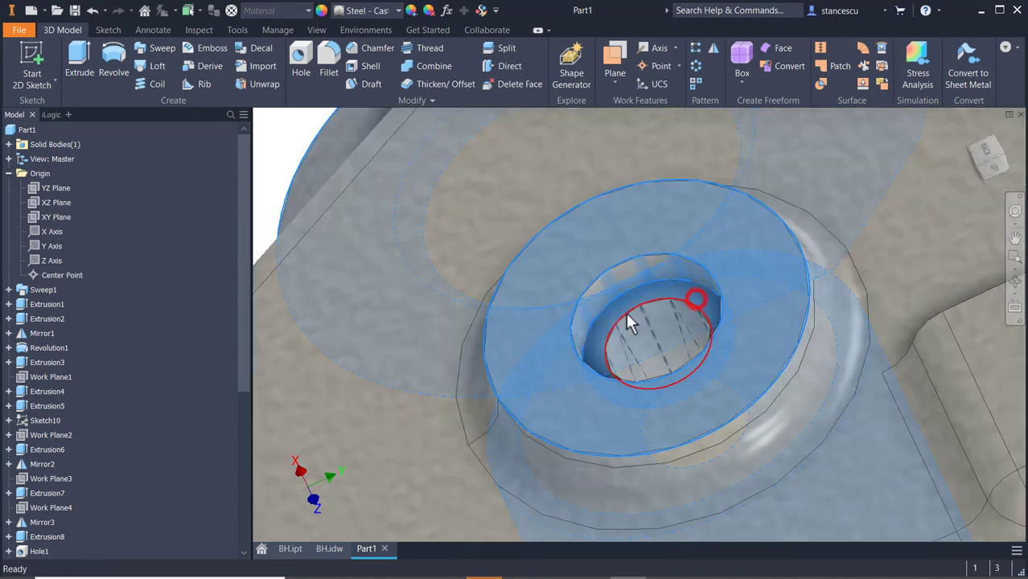
pyautogui.scroll(5, 505, 323)
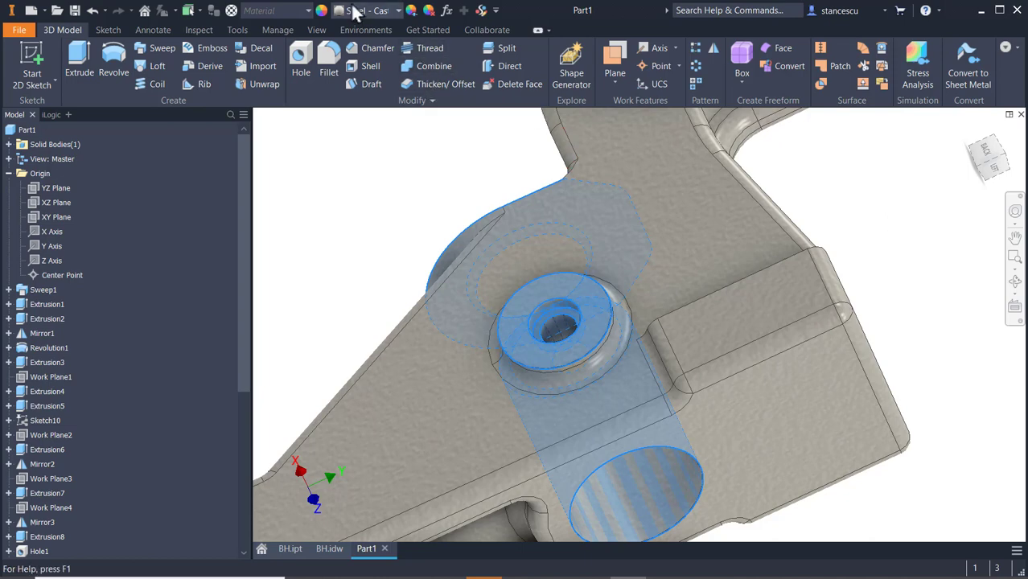
# Apply the Steel - Polished appearance to the selected machined faces and show the whole part in its home view.
pyautogui.click(381, 11)
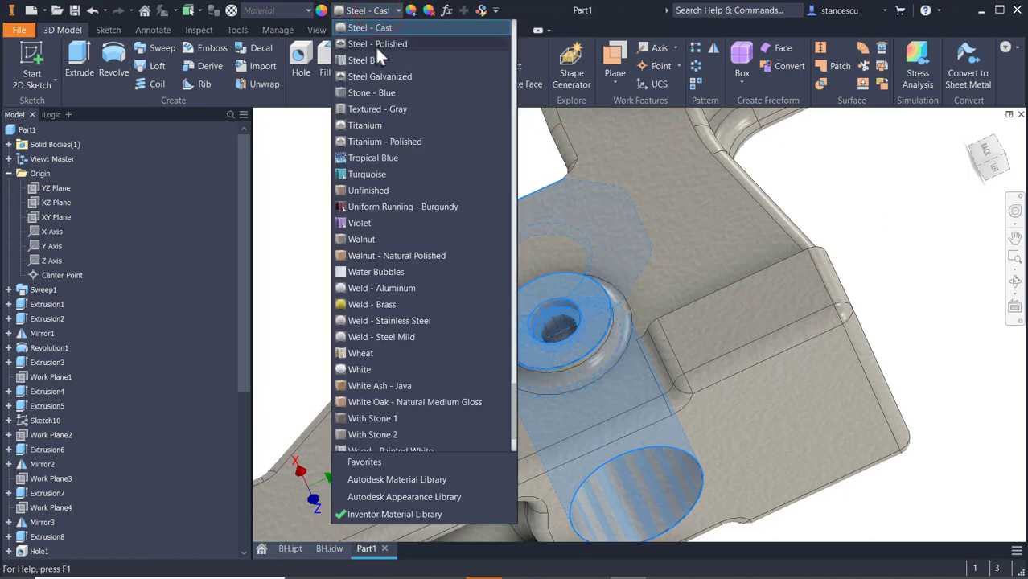
pyautogui.click(378, 45)
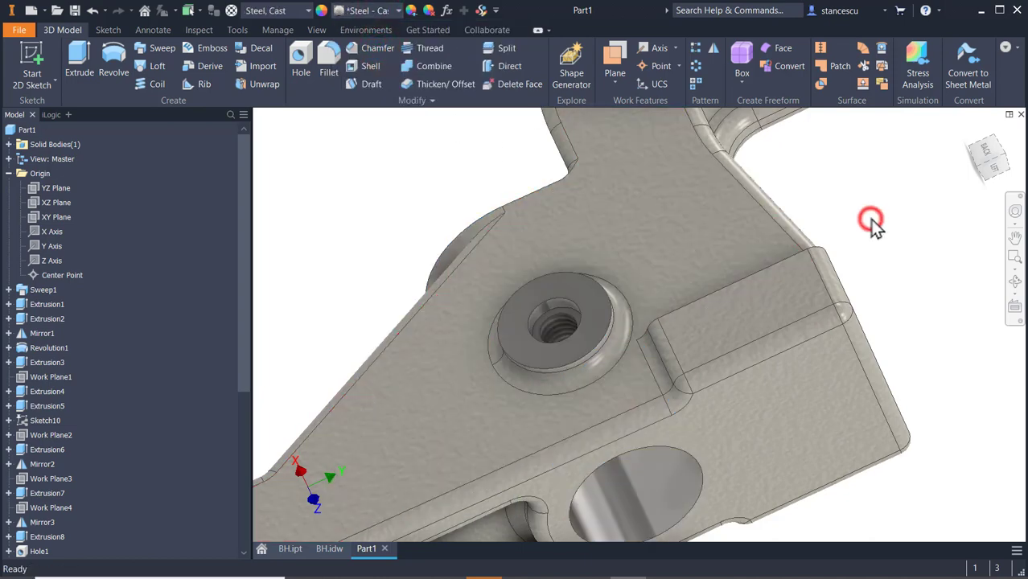
pyautogui.press('F6')
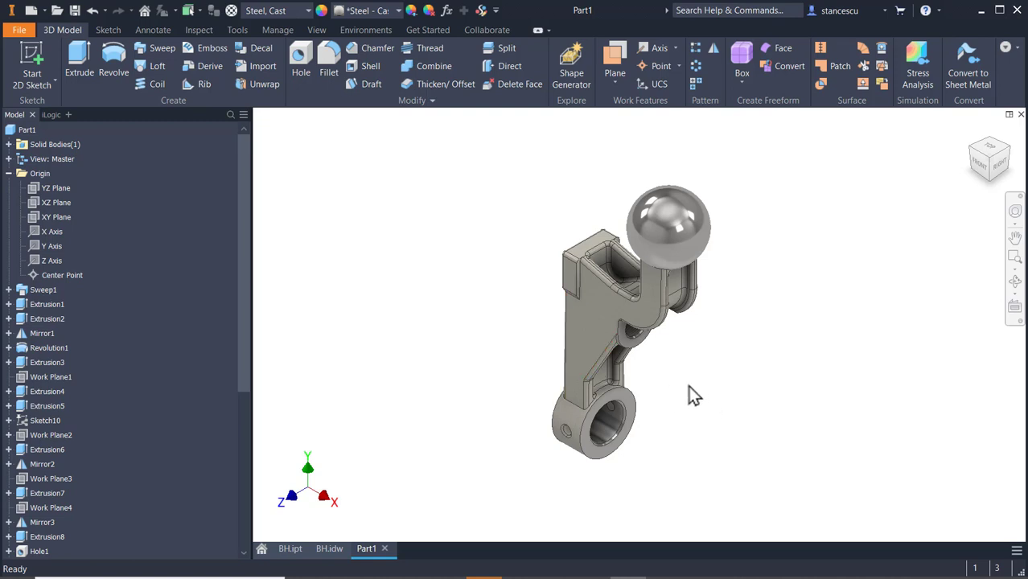
pyautogui.scroll(3, 667, 376)
pyautogui.scroll(-2, 670, 373)
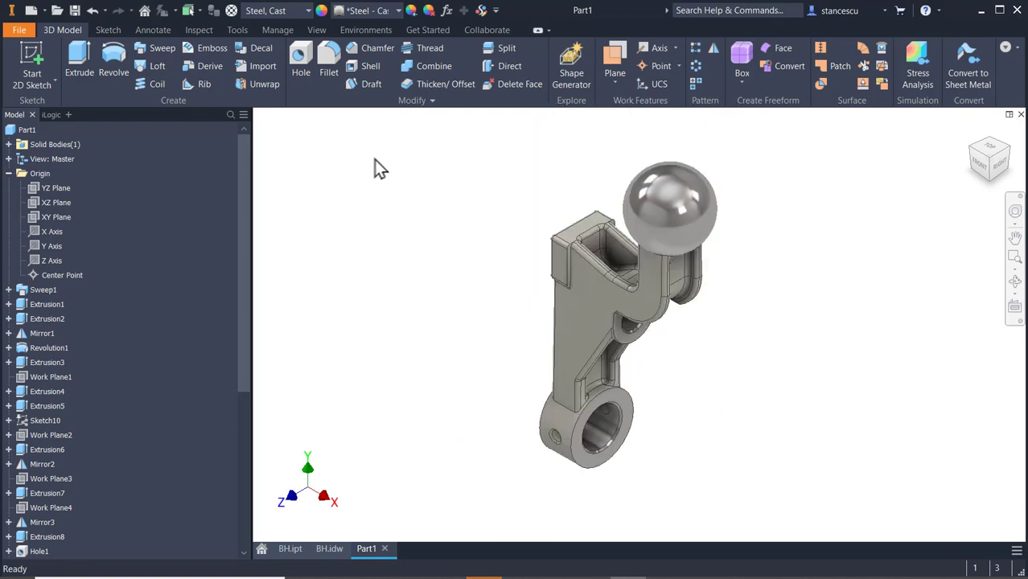
# Switch the visual style to Shaded and the lighting style to Two Lights.
pyautogui.click(315, 30)
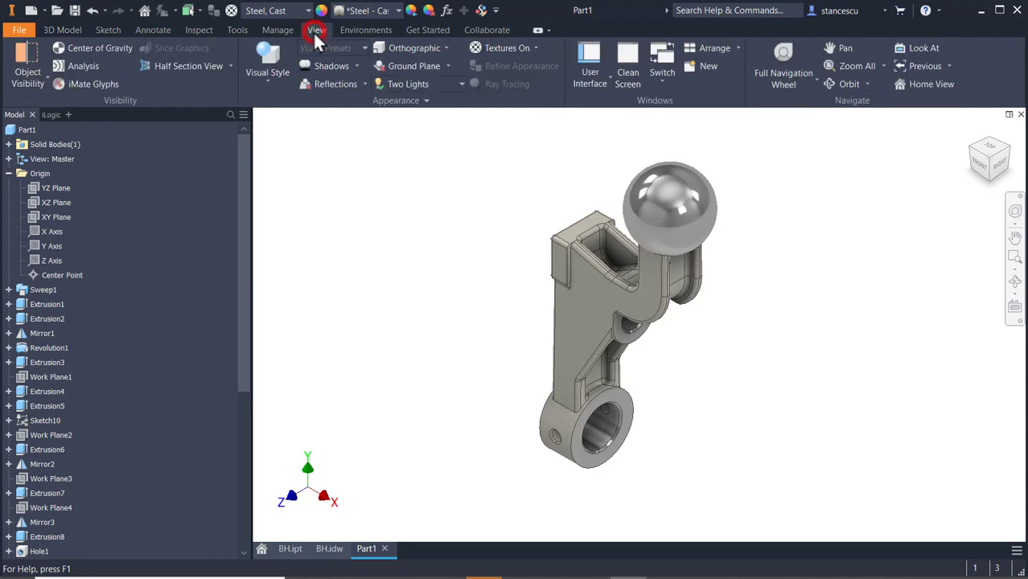
pyautogui.click(280, 75)
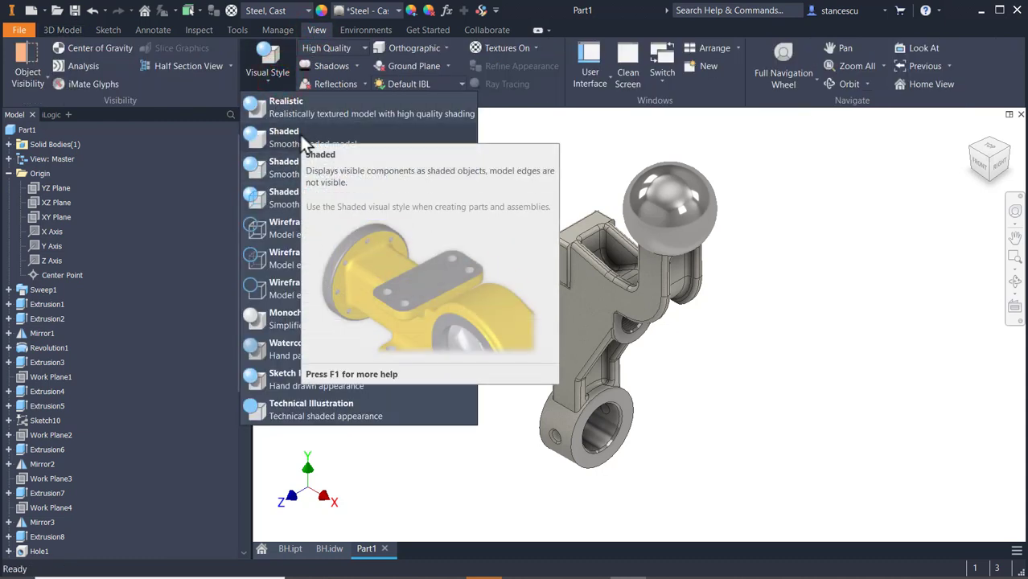
pyautogui.click(299, 135)
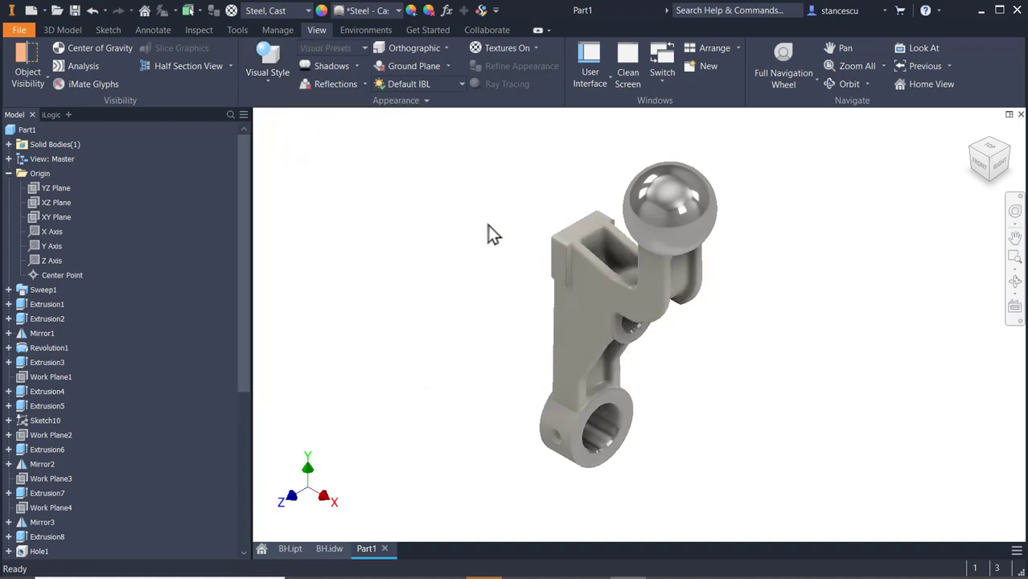
pyautogui.click(409, 83)
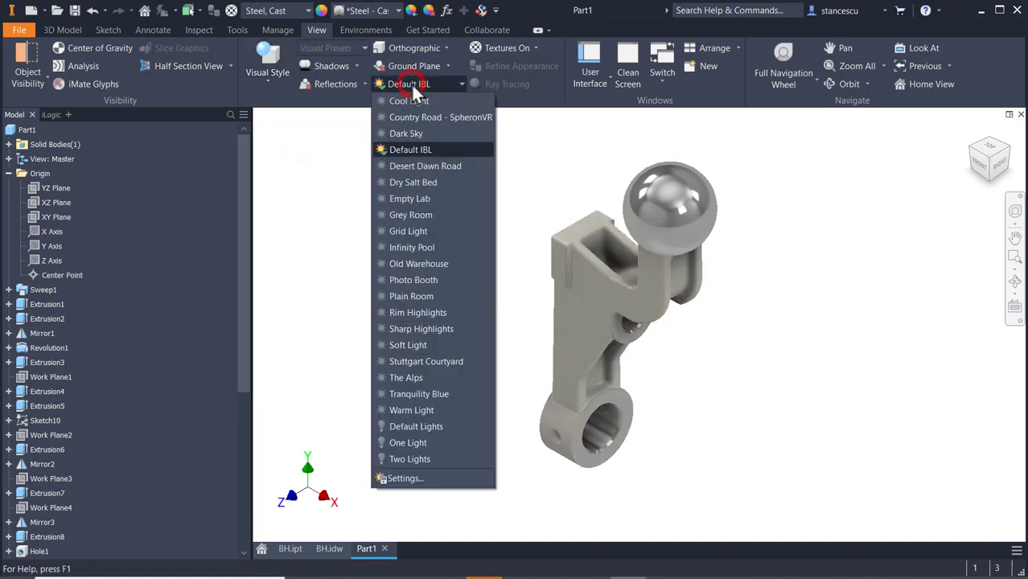
pyautogui.click(406, 459)
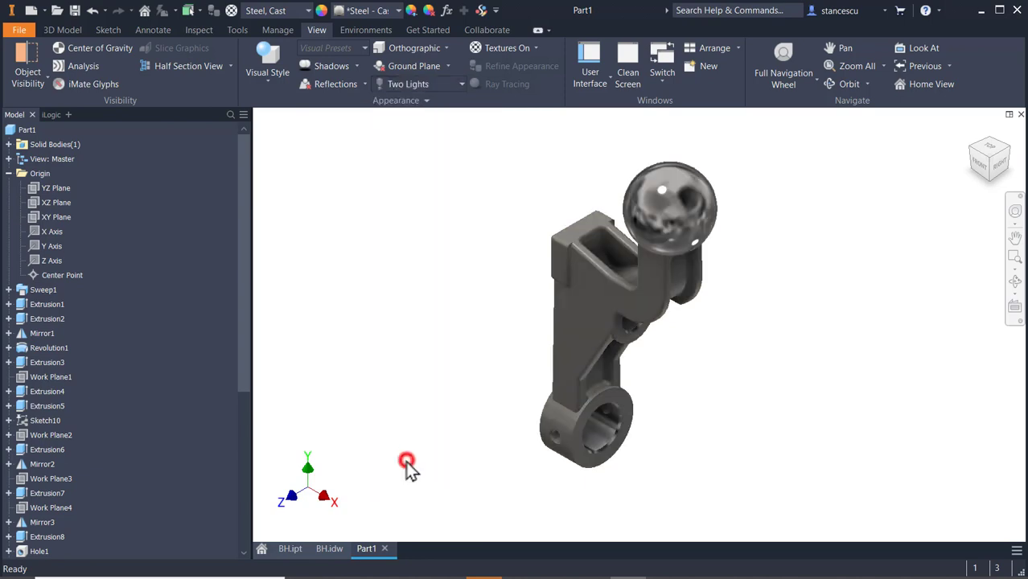
# In the Two Lights style settings, raise All Lights brightness to 100, lower Light1's vertical position to 7 and nudge it slightly horizontally.
pyautogui.click(410, 88)
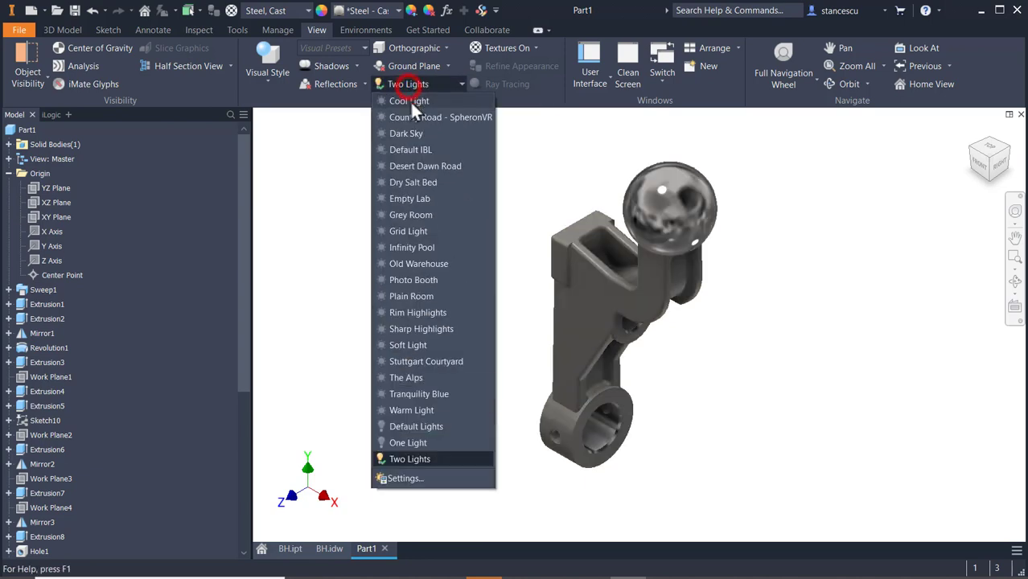
pyautogui.click(406, 479)
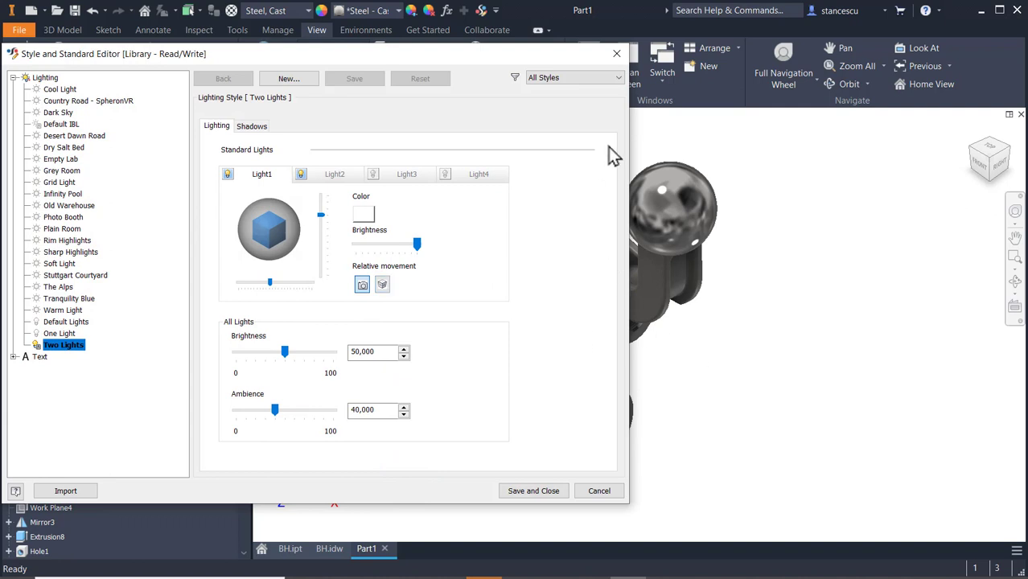
pyautogui.moveTo(469, 63); pyautogui.dragTo(310, 67)
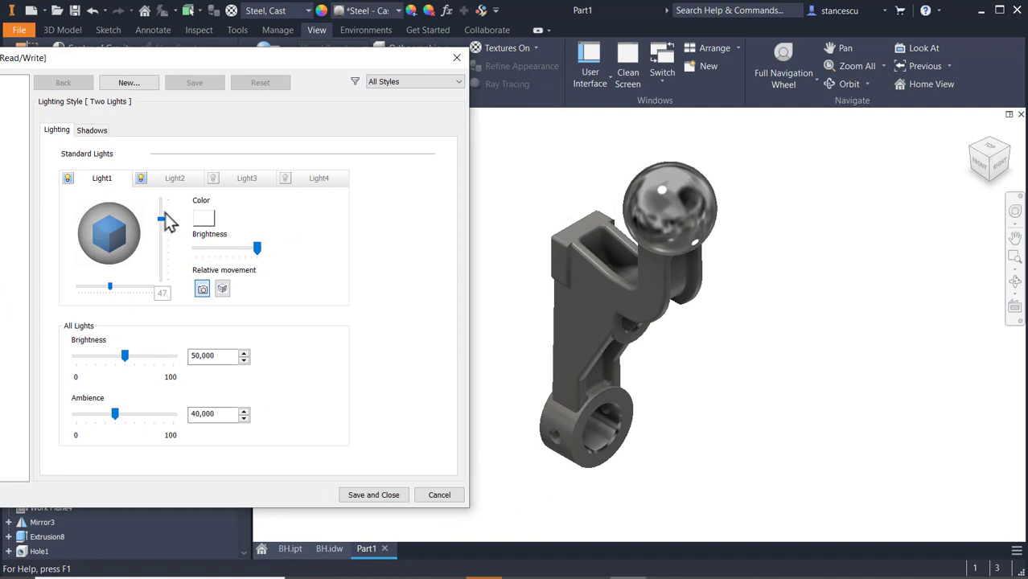
pyautogui.moveTo(164, 226); pyautogui.dragTo(162, 222)
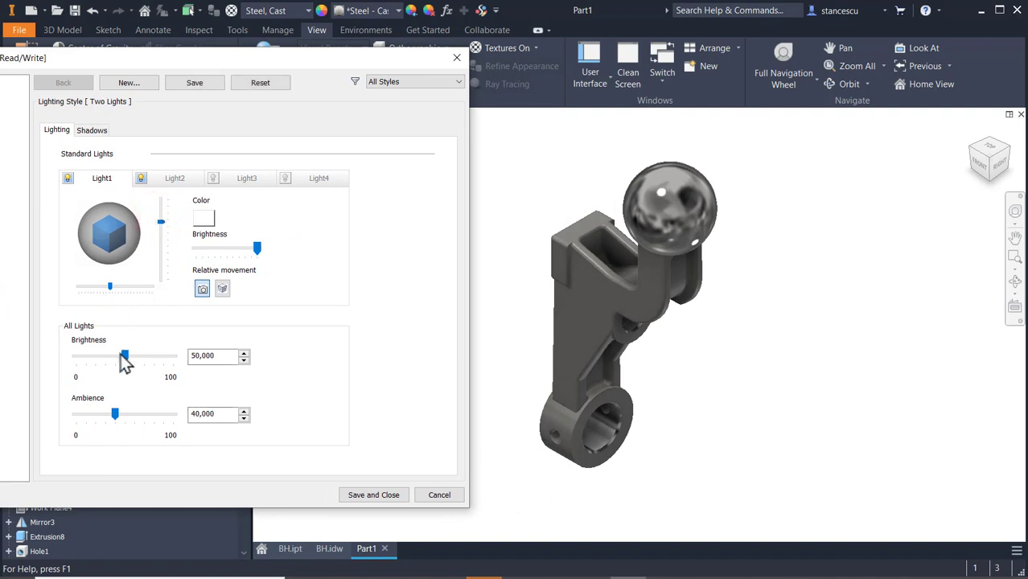
pyautogui.moveTo(125, 356); pyautogui.dragTo(104, 356)
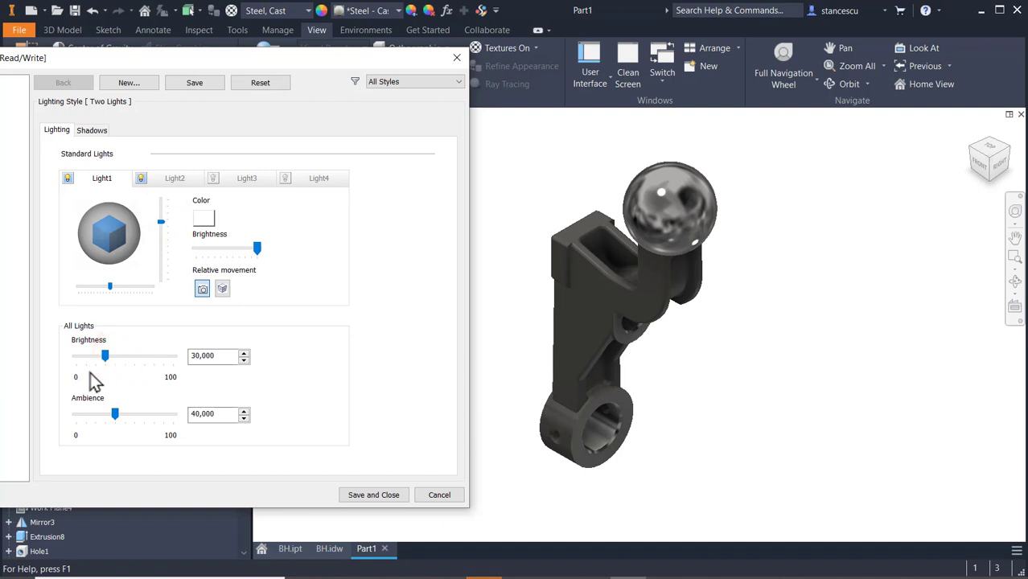
pyautogui.moveTo(105, 359); pyautogui.dragTo(176, 363)
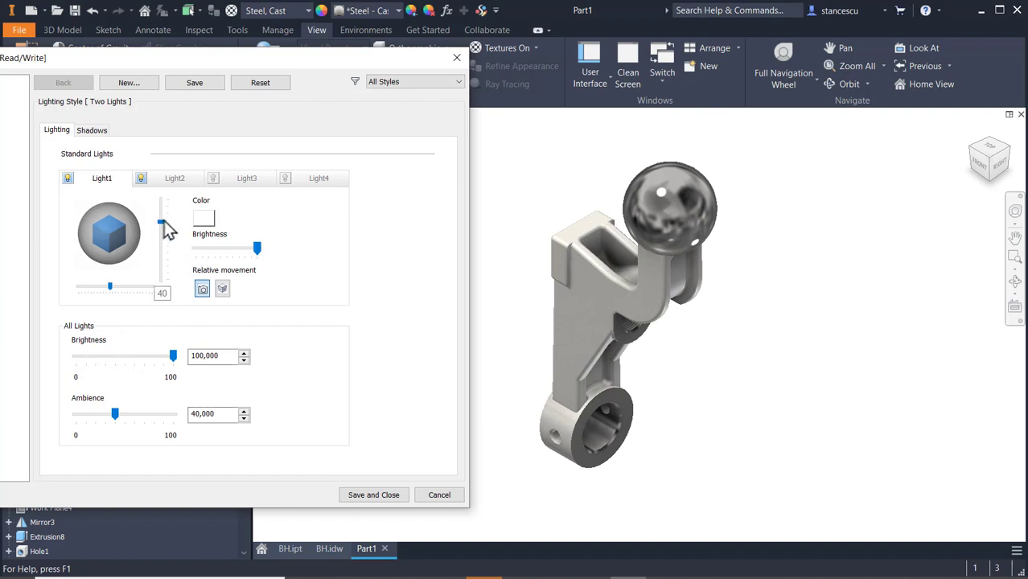
pyautogui.moveTo(161, 224); pyautogui.dragTo(161, 238)
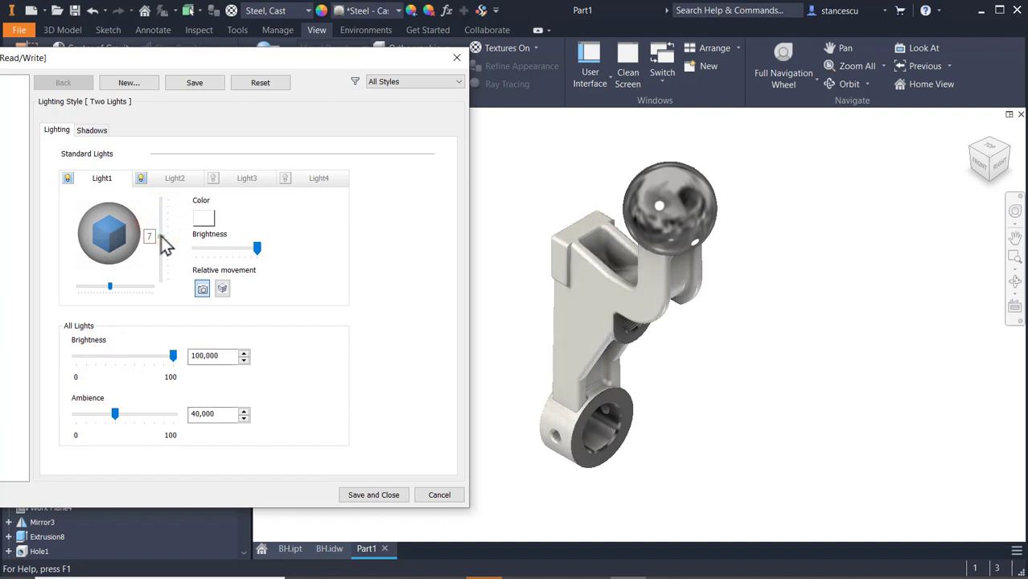
pyautogui.moveTo(112, 293); pyautogui.dragTo(117, 299)
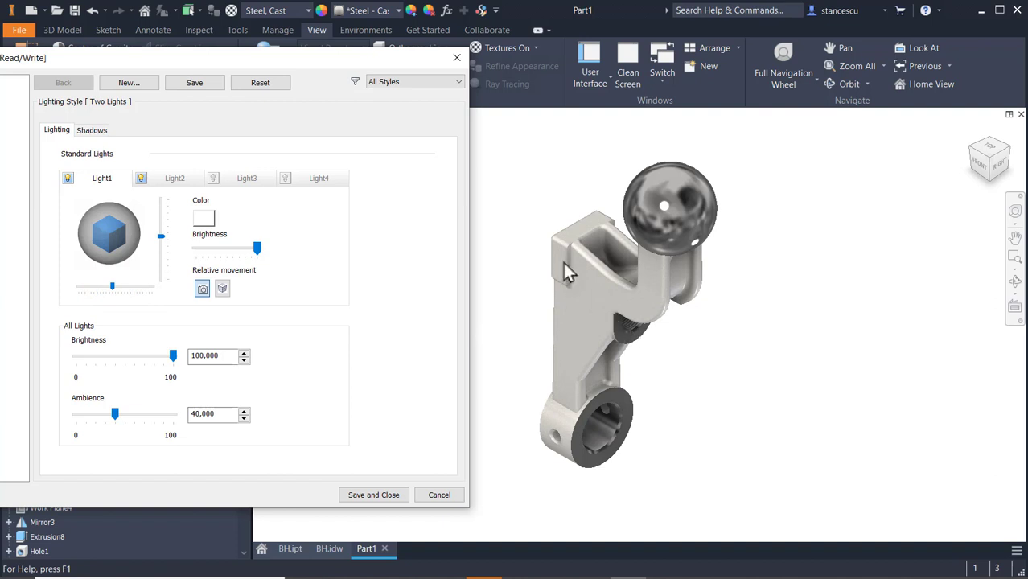
# Change Light2's color to white and lower its vertical position slightly.
pyautogui.click(174, 178)
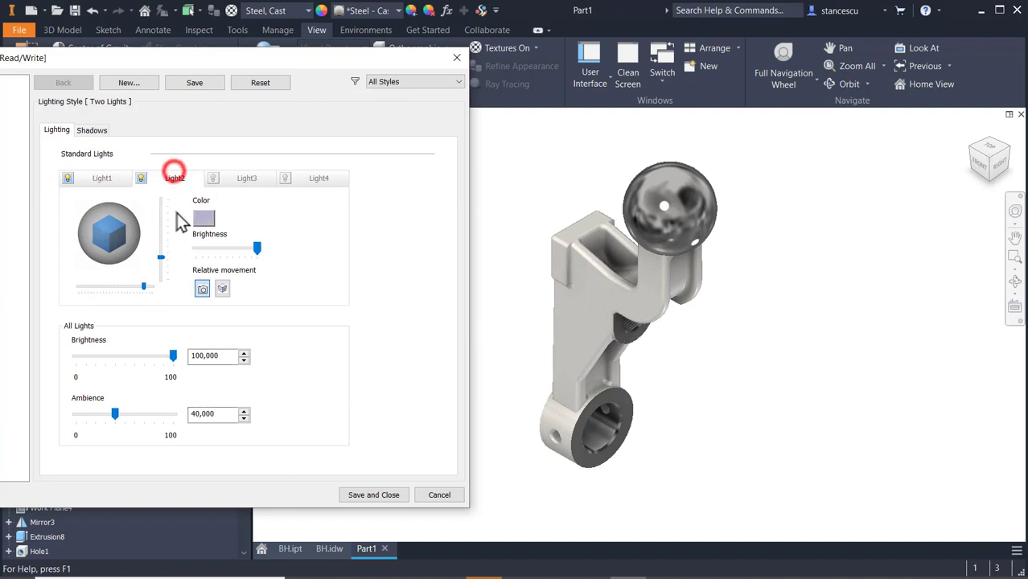
pyautogui.click(204, 219)
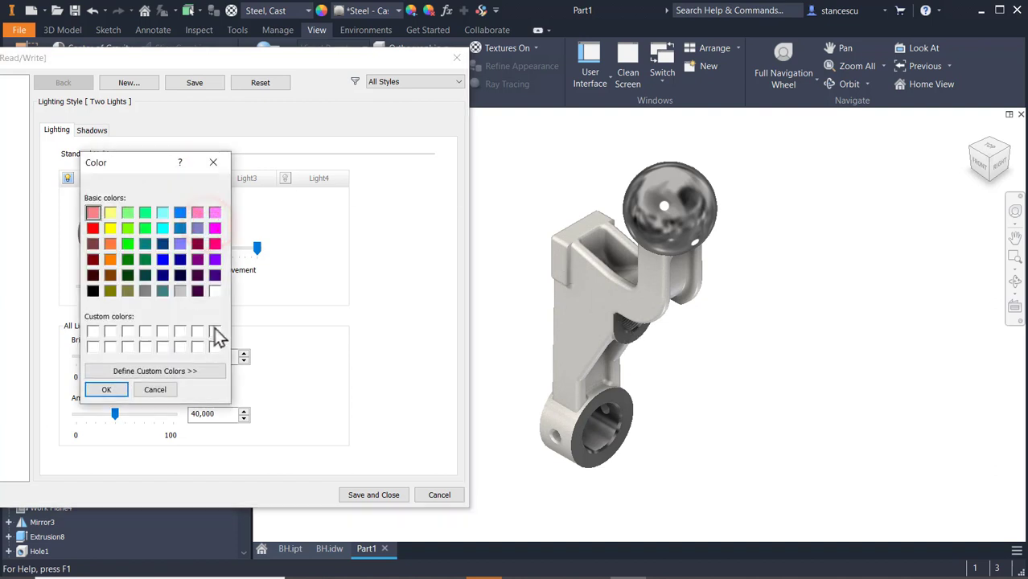
pyautogui.click(217, 291)
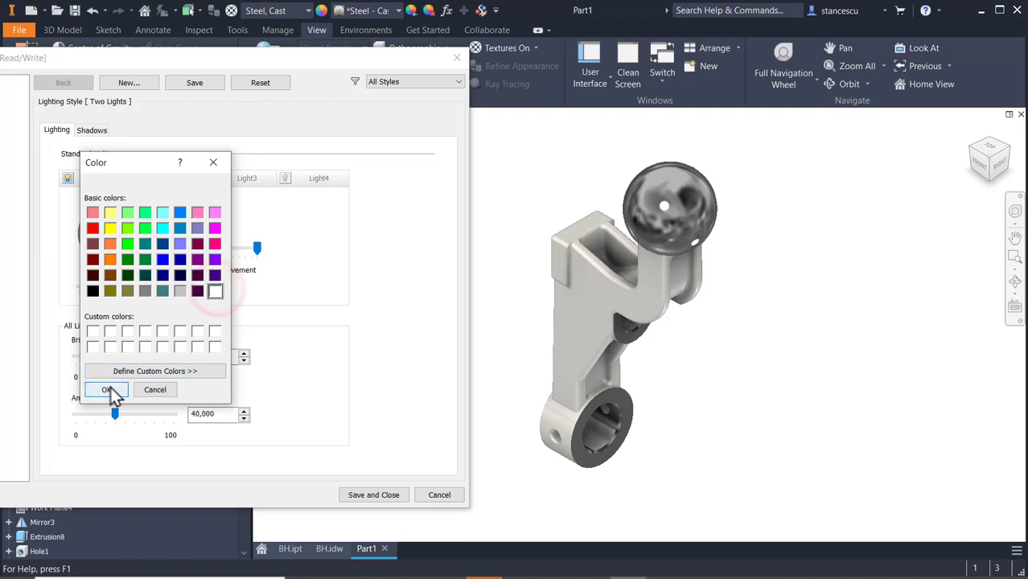
pyautogui.click(109, 390)
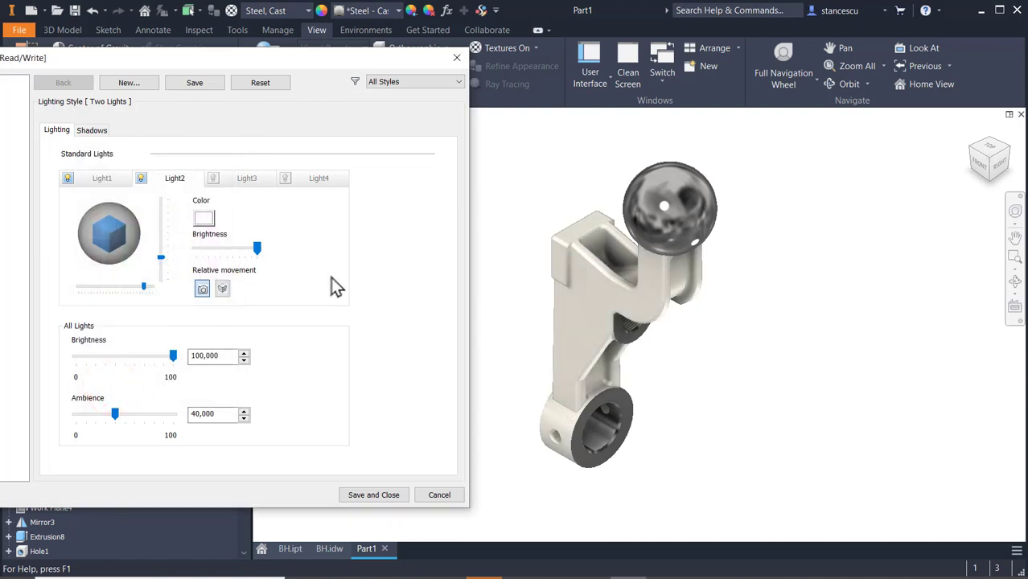
pyautogui.moveTo(163, 256)
pyautogui.moveTo(162, 259); pyautogui.dragTo(167, 273)
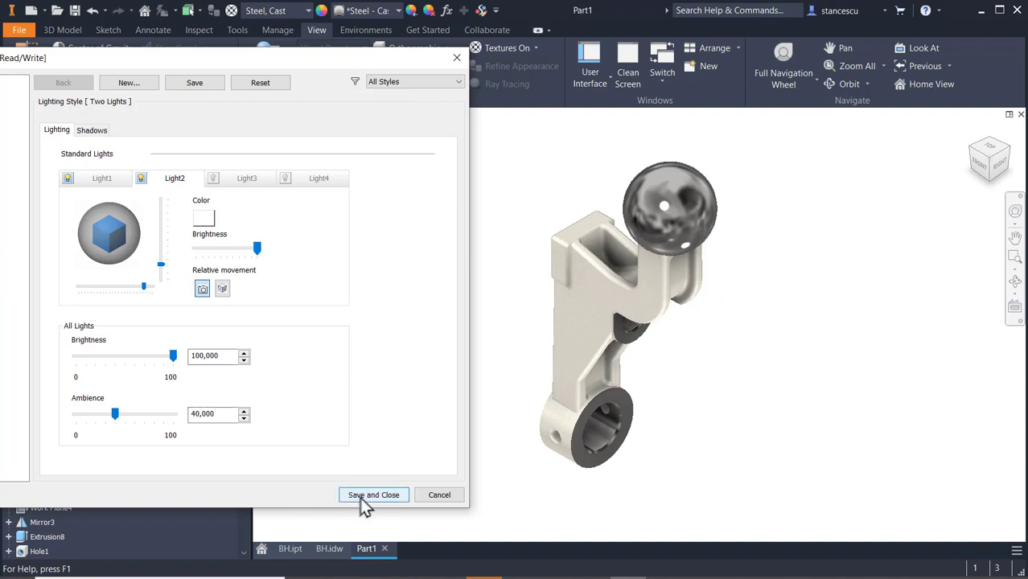
# Reduce the All Lights brightness to 87 and save the Two Lights style changes.
pyautogui.moveTo(174, 359)
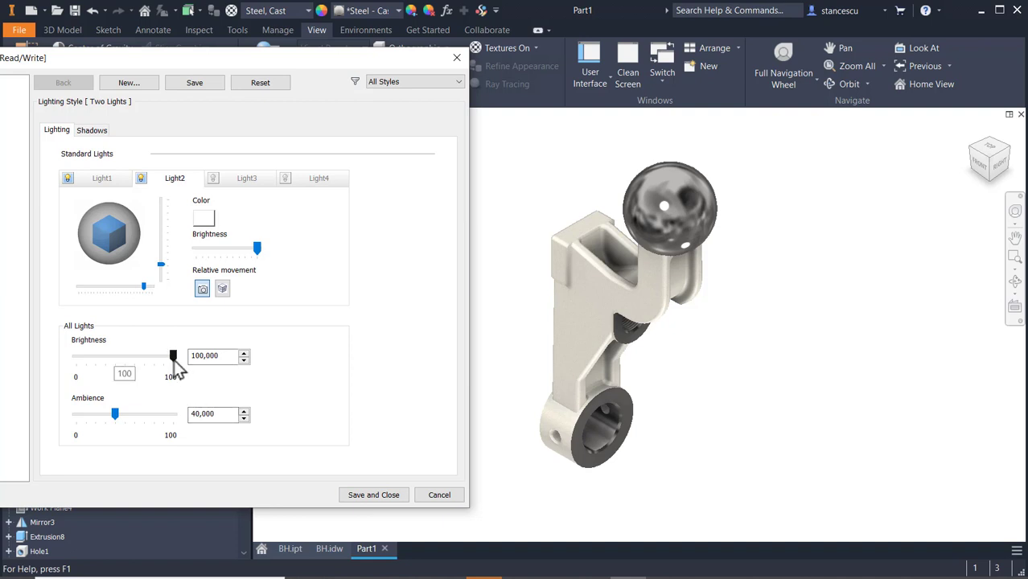
pyautogui.moveTo(175, 366)
pyautogui.mouseDown()
pyautogui.moveTo(158, 360)
pyautogui.moveTo(165, 373)
pyautogui.mouseUp()
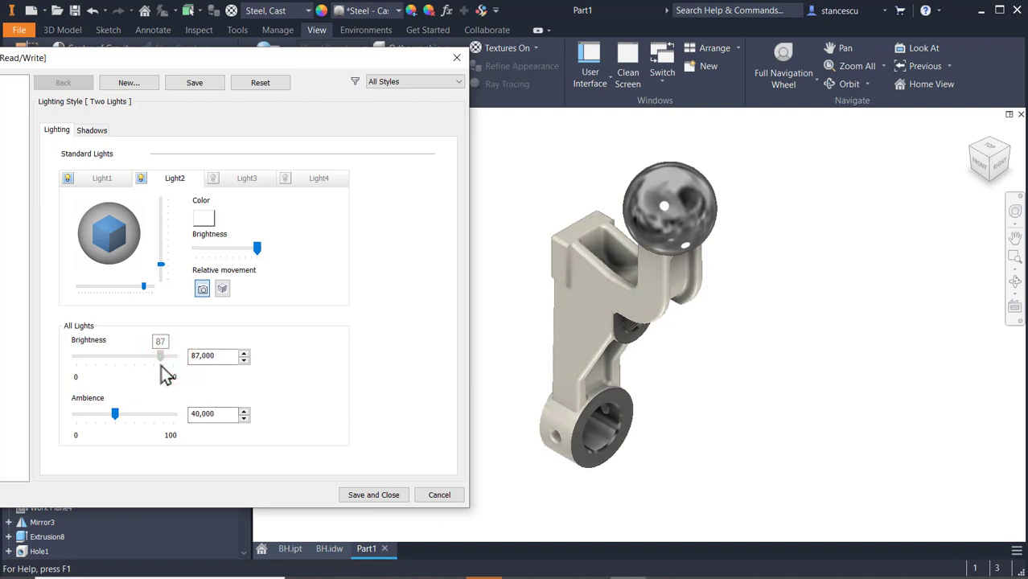
pyautogui.click(345, 493)
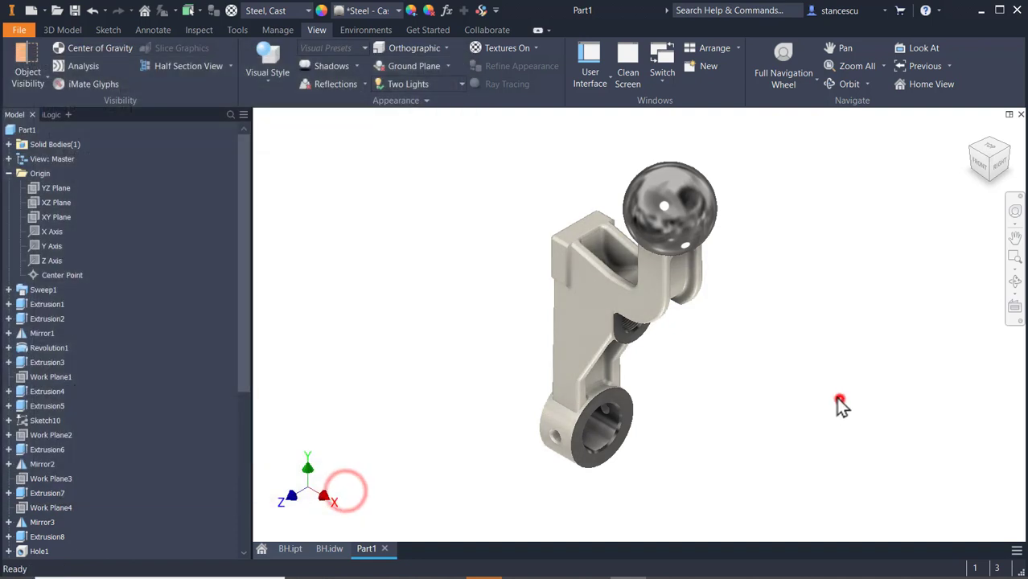
pyautogui.click(838, 404)
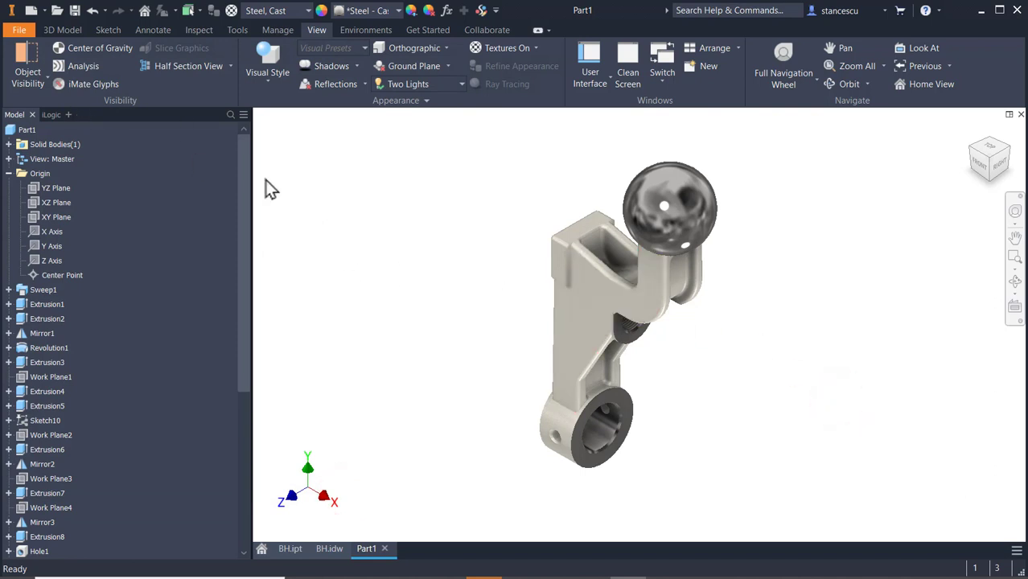